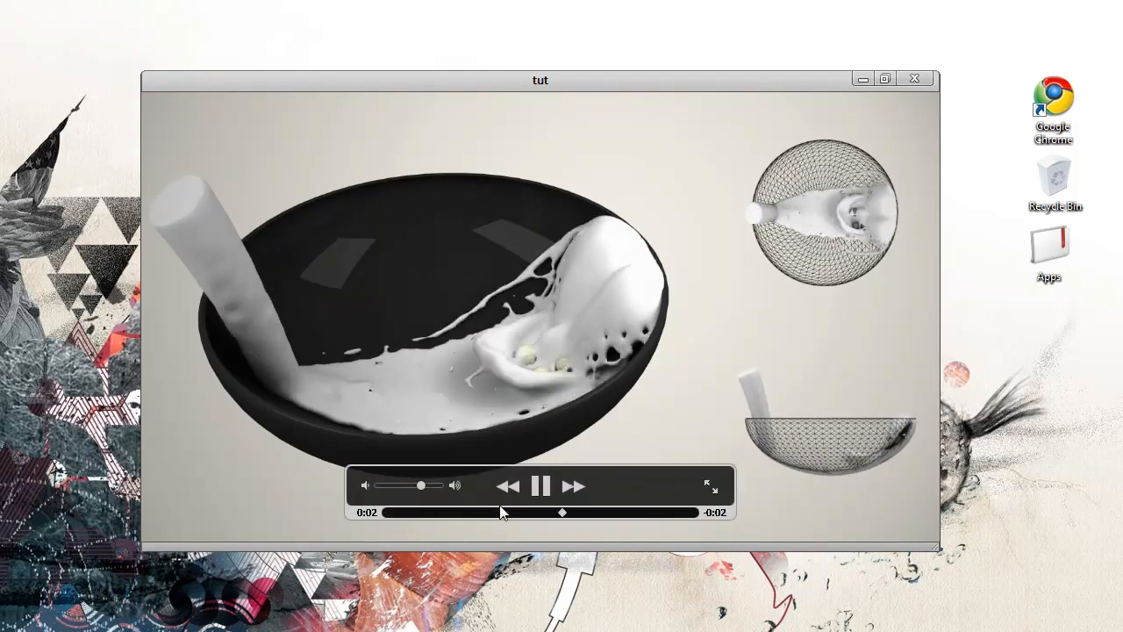
Step: Pause the tut preview video, minimize its window, and move the Cereal folder higher on the desktop
{"action": "left_click", "coordinate": [540, 488]}
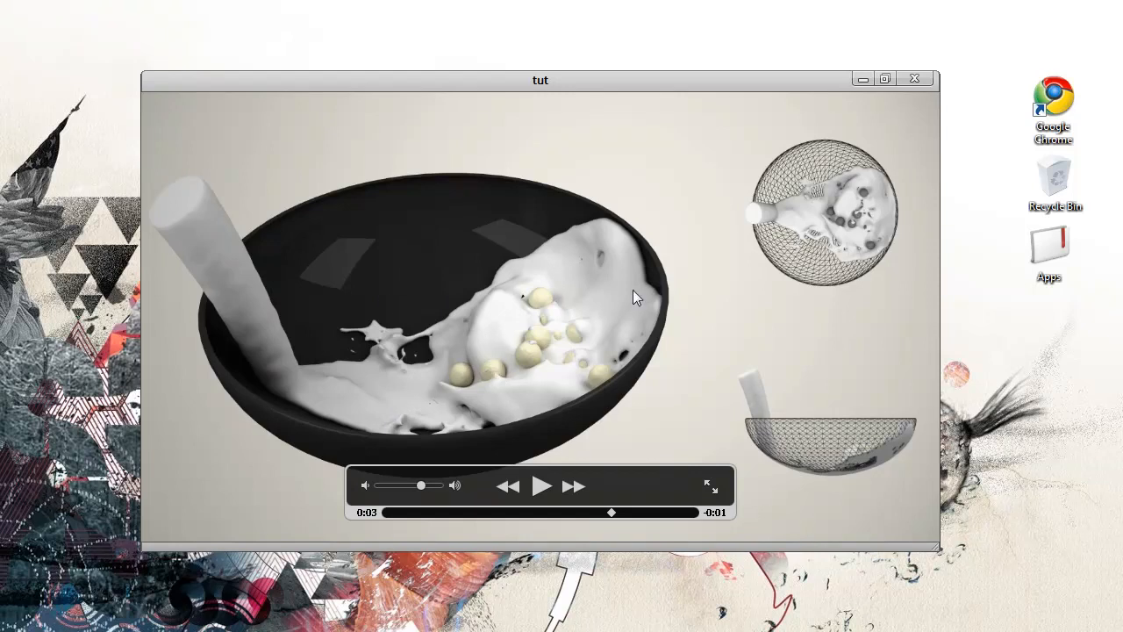
{"action": "left_click", "coordinate": [862, 80]}
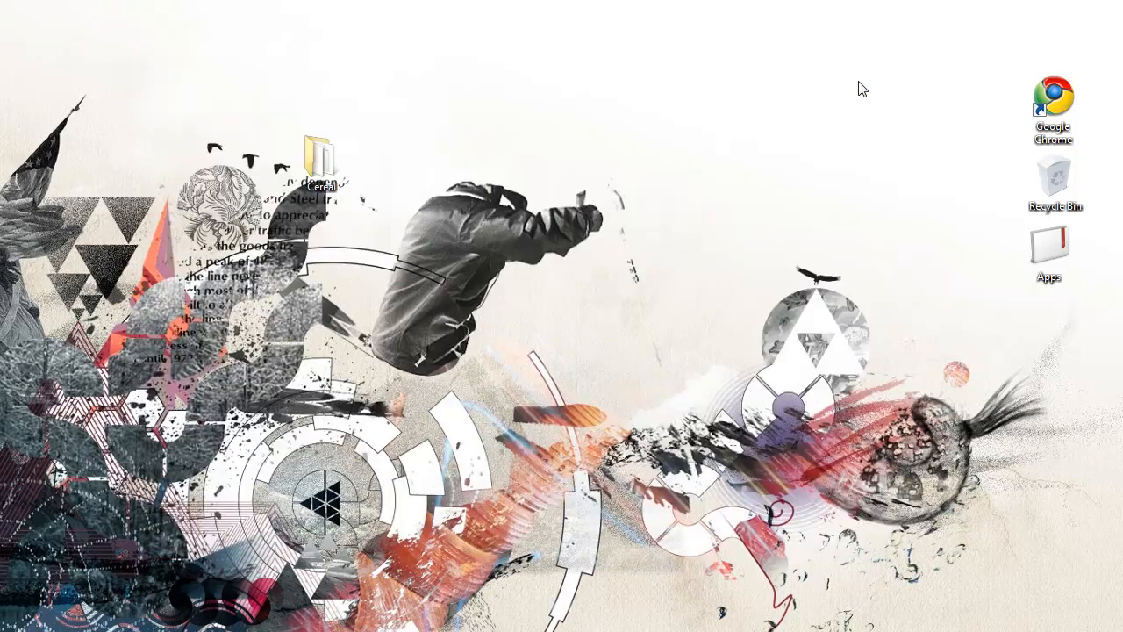
{"action": "left_click_drag", "start_coordinate": [329, 176], "coordinate": [336, 88]}
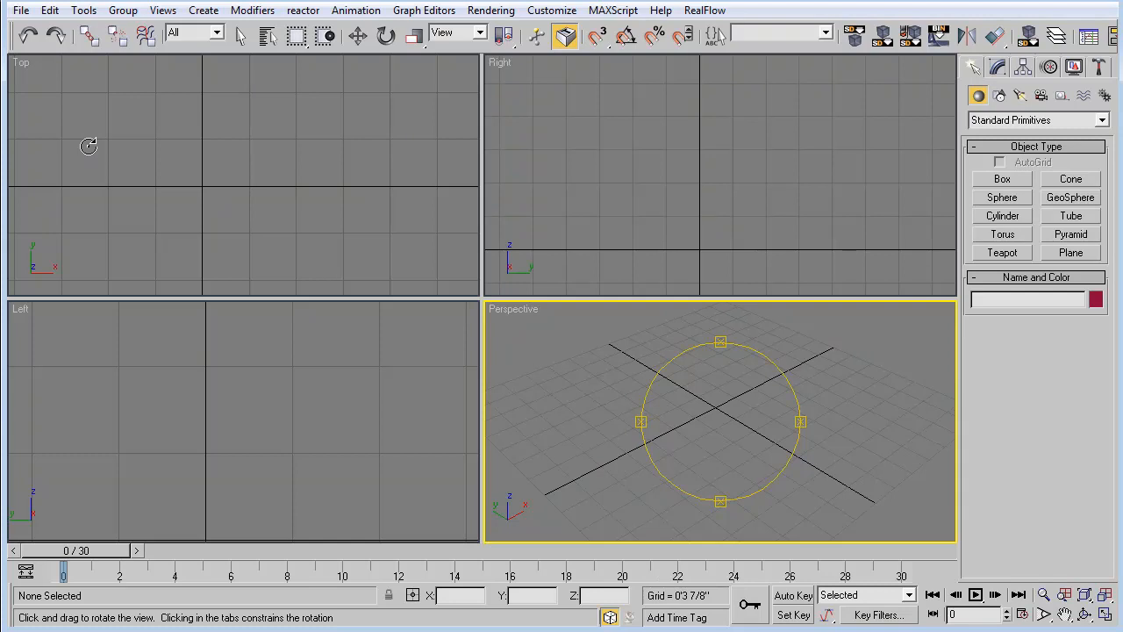
{"action": "mouse_move", "coordinate": [720, 452]}
{"action": "left_mouse_down"}
{"action": "mouse_move", "coordinate": [697, 451]}
{"action": "mouse_move", "coordinate": [729, 431]}
{"action": "mouse_move", "coordinate": [737, 463]}
{"action": "mouse_move", "coordinate": [735, 447]}
{"action": "left_mouse_up"}
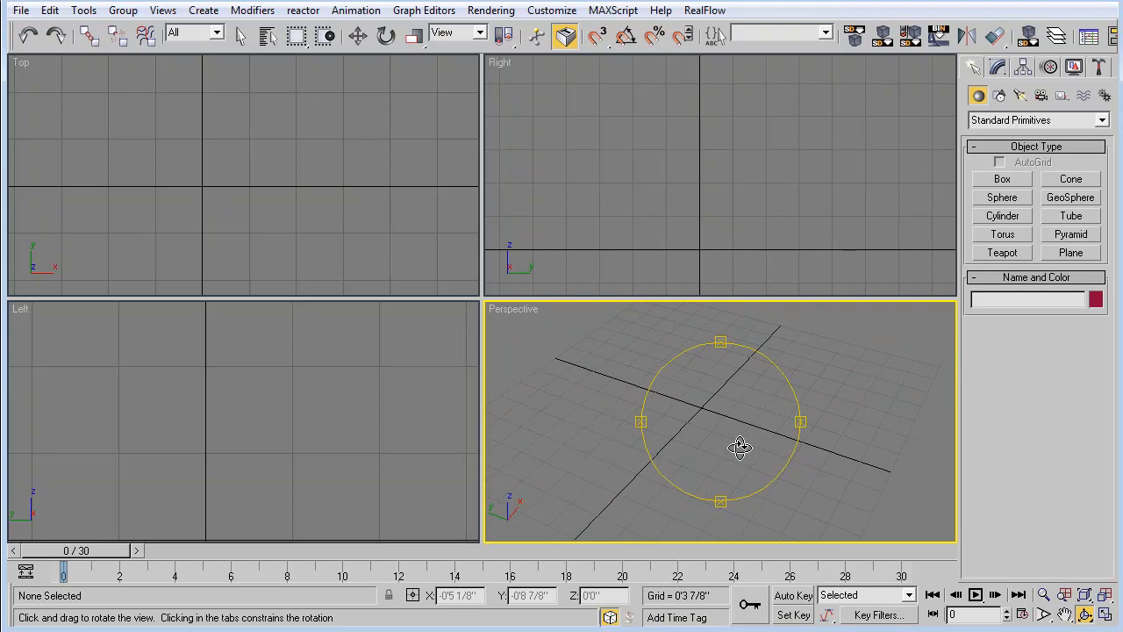
{"action": "left_click", "coordinate": [574, 12]}
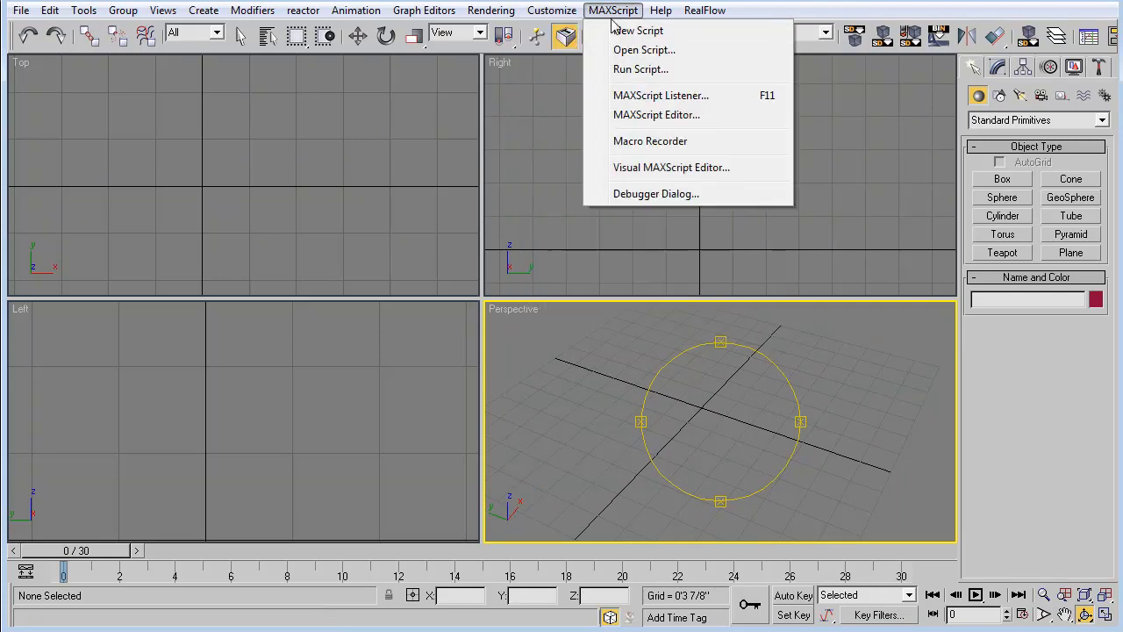
{"action": "left_click", "coordinate": [612, 12]}
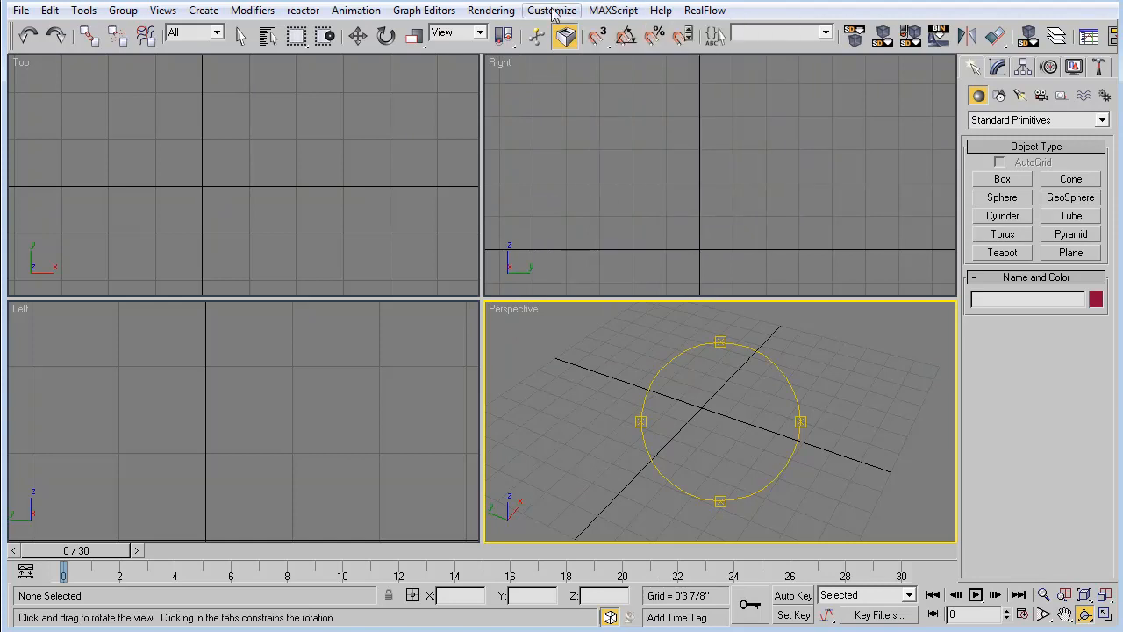
{"action": "left_click_drag", "start_coordinate": [752, 431], "coordinate": [756, 432]}
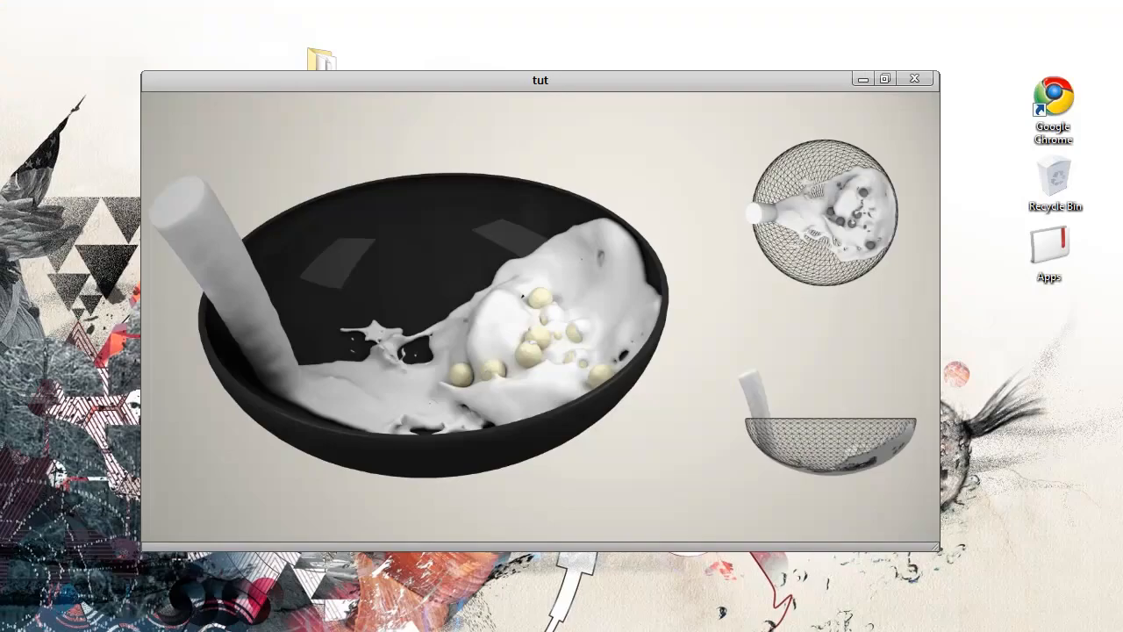
Step: Review the bowl and milk views in the paused tut video, and minimize its window again
{"action": "mouse_move", "coordinate": [878, 324]}
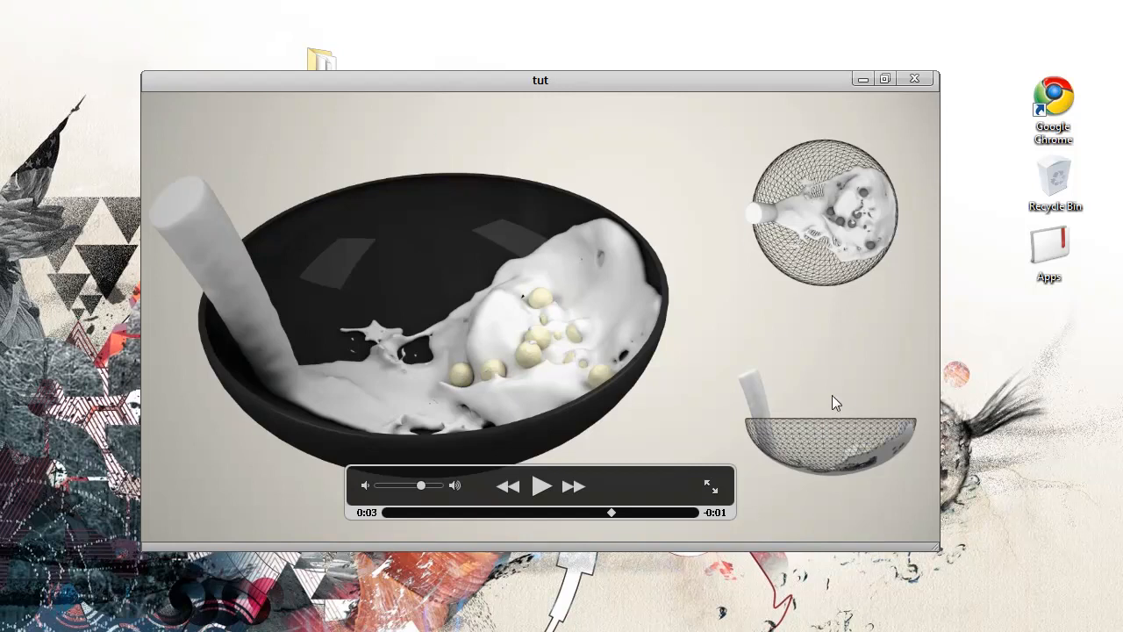
{"action": "left_click", "coordinate": [862, 80]}
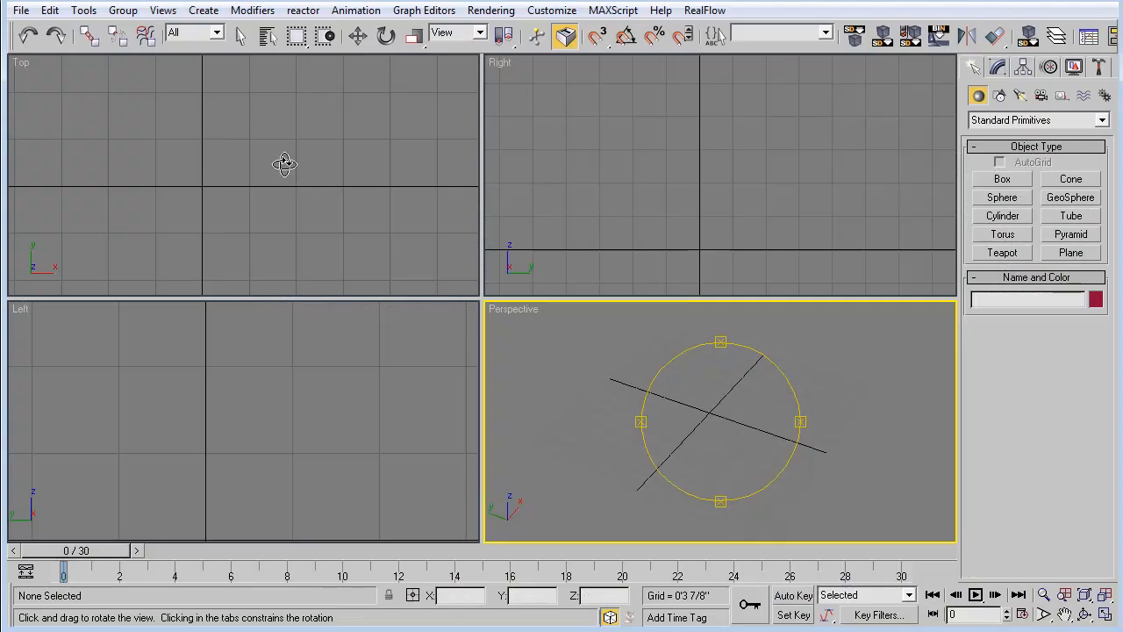
Step: Create a standard sphere of about 0'6" radius in the Right view and move it to X 0, Y 0, Z about 0'6 1/8"
{"action": "left_click", "coordinate": [201, 11]}
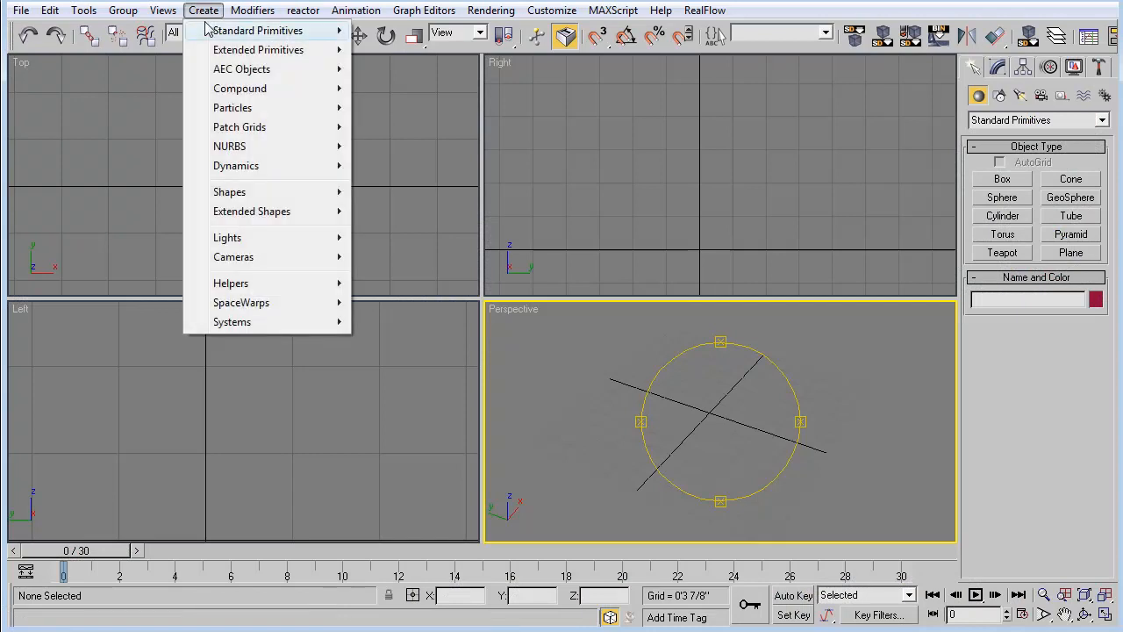
{"action": "mouse_move", "coordinate": [209, 32]}
{"action": "left_click", "coordinate": [393, 69]}
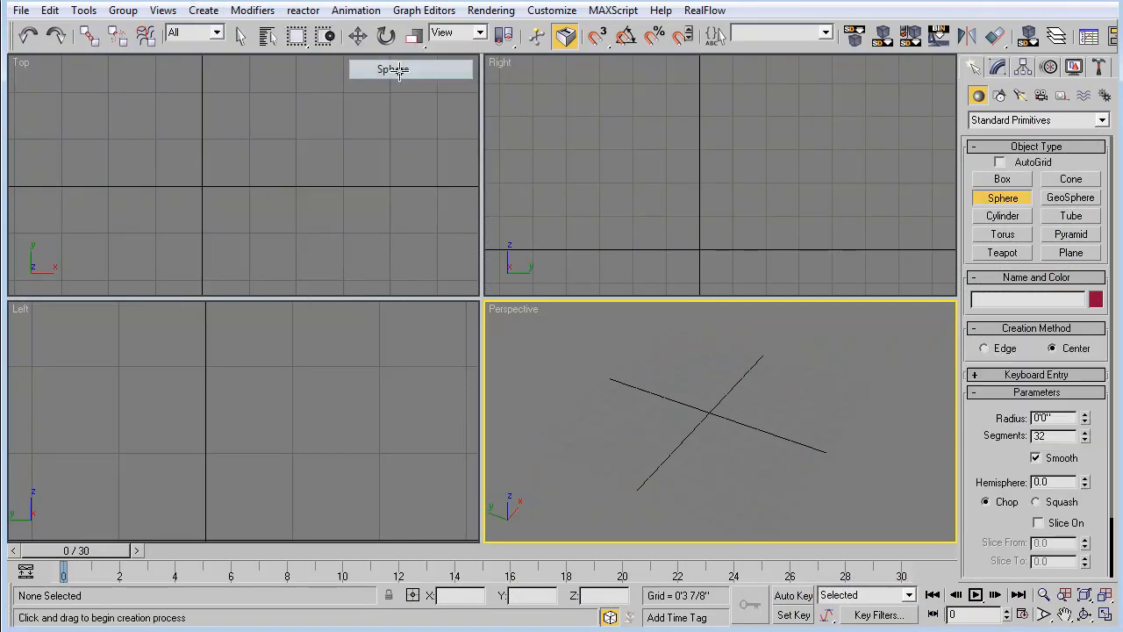
{"action": "left_click_drag", "start_coordinate": [691, 190], "coordinate": [718, 235]}
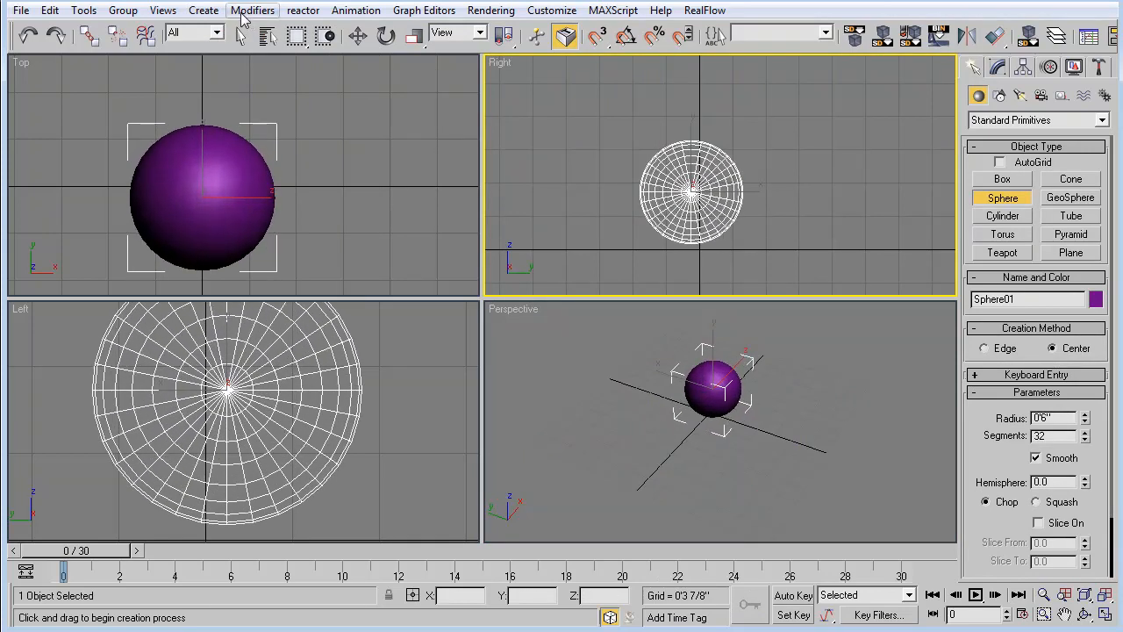
{"action": "left_click", "coordinate": [357, 35]}
{"action": "left_click_drag", "start_coordinate": [656, 182], "coordinate": [663, 186]}
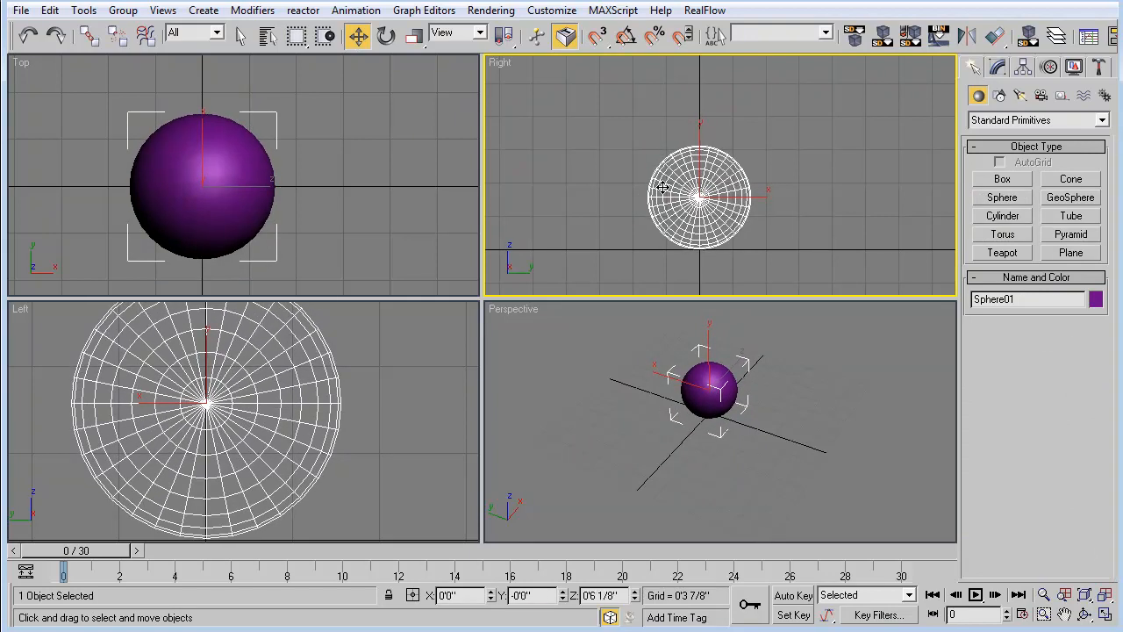
Step: Set the sphere's X rotation to 0
{"action": "right_click", "coordinate": [694, 448]}
{"action": "scroll", "coordinate": [694, 448], "scroll_direction": "up", "scroll_amount": 2}
{"action": "middle_click_drag", "start_coordinate": [702, 445], "coordinate": [689, 479]}
{"action": "scroll", "coordinate": [676, 468], "scroll_direction": "up", "scroll_amount": 3}
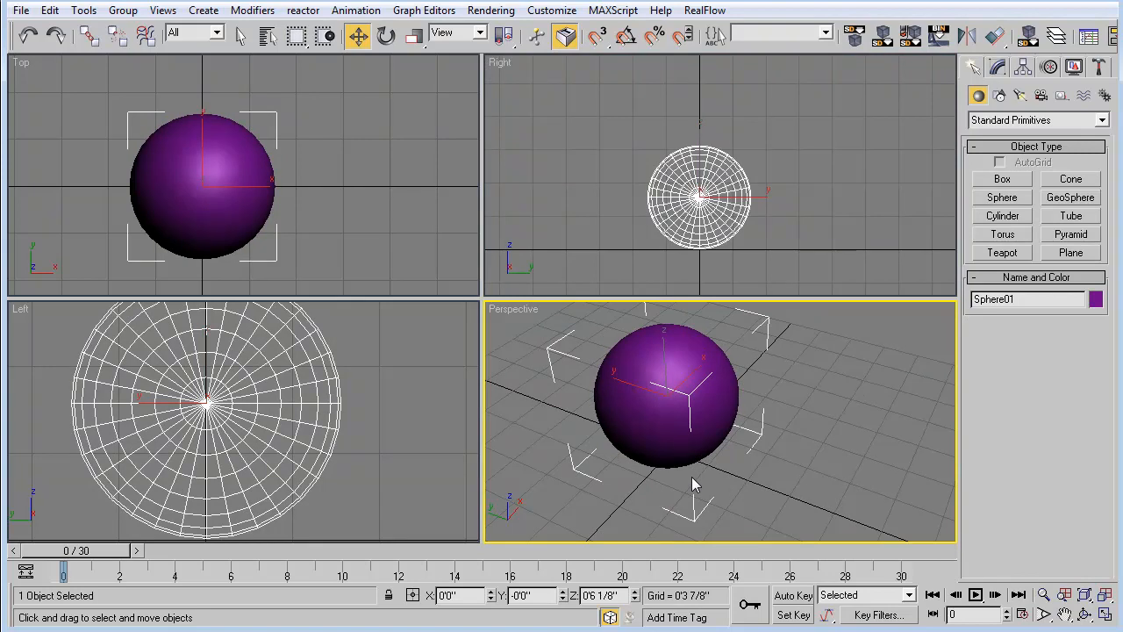
{"action": "left_click", "coordinate": [388, 40]}
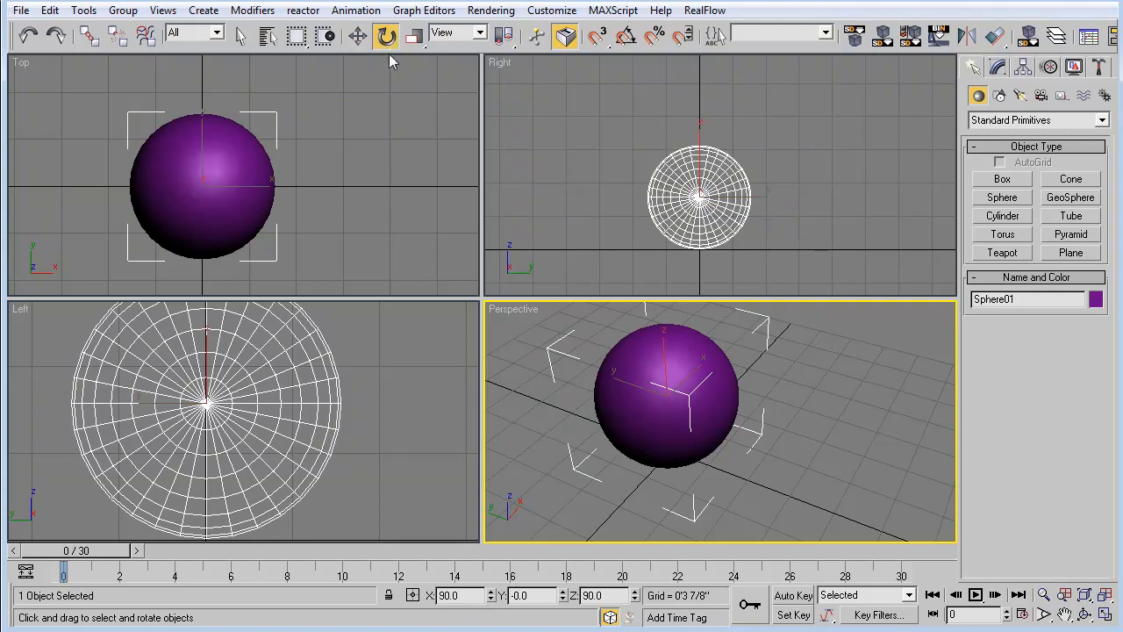
{"action": "left_click", "coordinate": [449, 595]}
{"action": "left_click_drag", "start_coordinate": [450, 595], "coordinate": [368, 602]}
{"action": "type", "text": "0"}
{"action": "key", "text": "Return"}
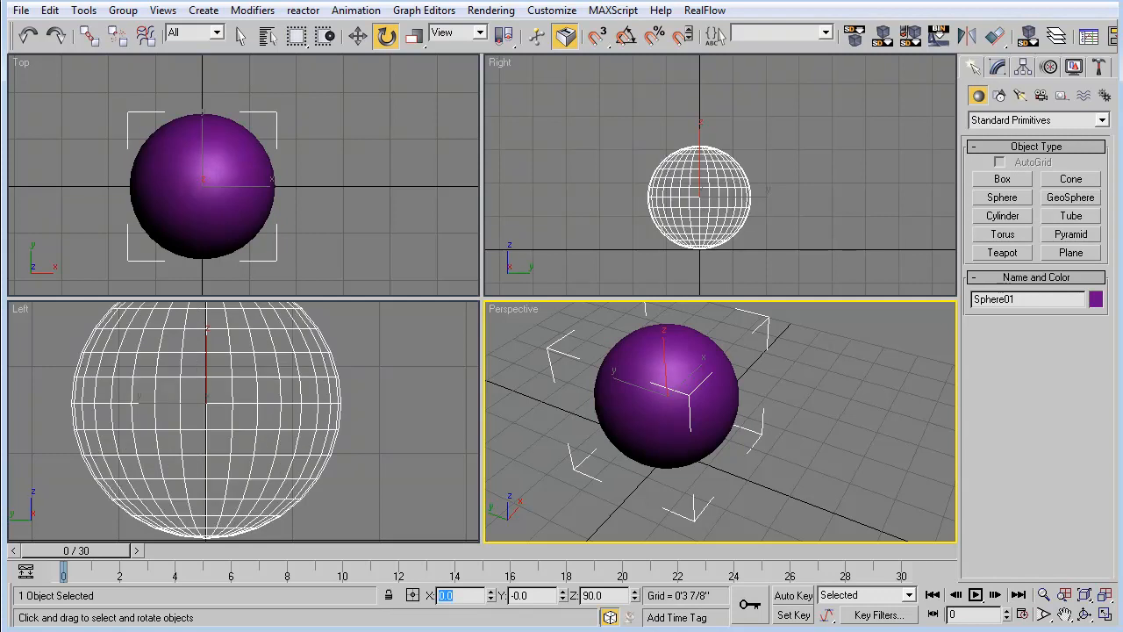
Step: Convert the sphere to an editable mesh
{"action": "left_click", "coordinate": [682, 166]}
{"action": "scroll", "coordinate": [681, 166], "scroll_direction": "up", "scroll_amount": 2}
{"action": "middle_click_drag", "start_coordinate": [681, 166], "coordinate": [679, 139]}
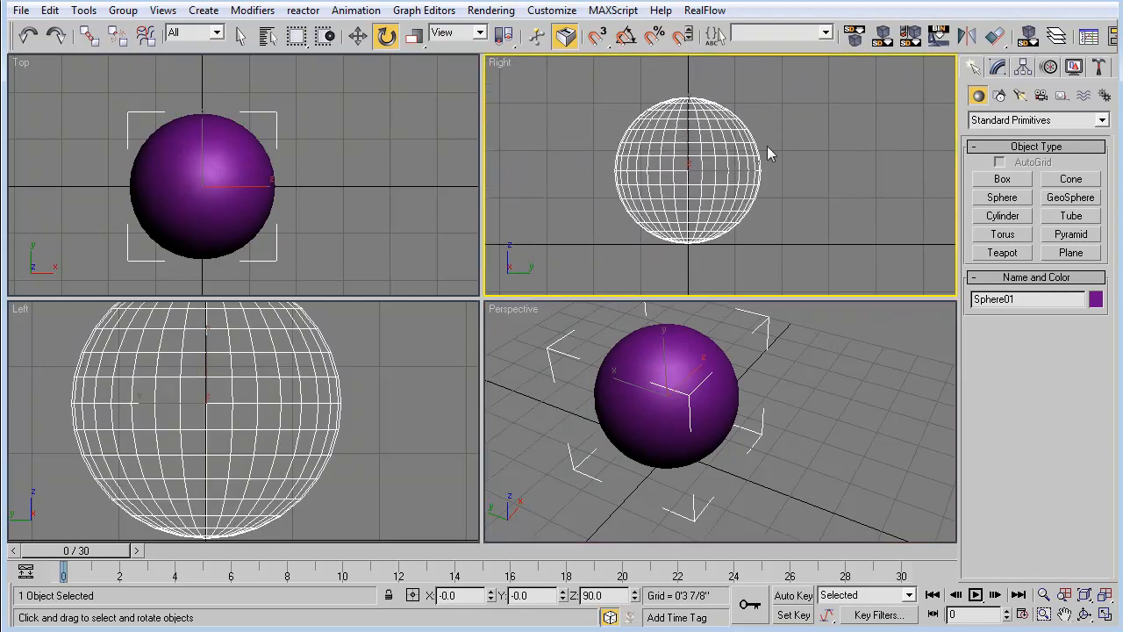
{"action": "left_click", "coordinate": [240, 35]}
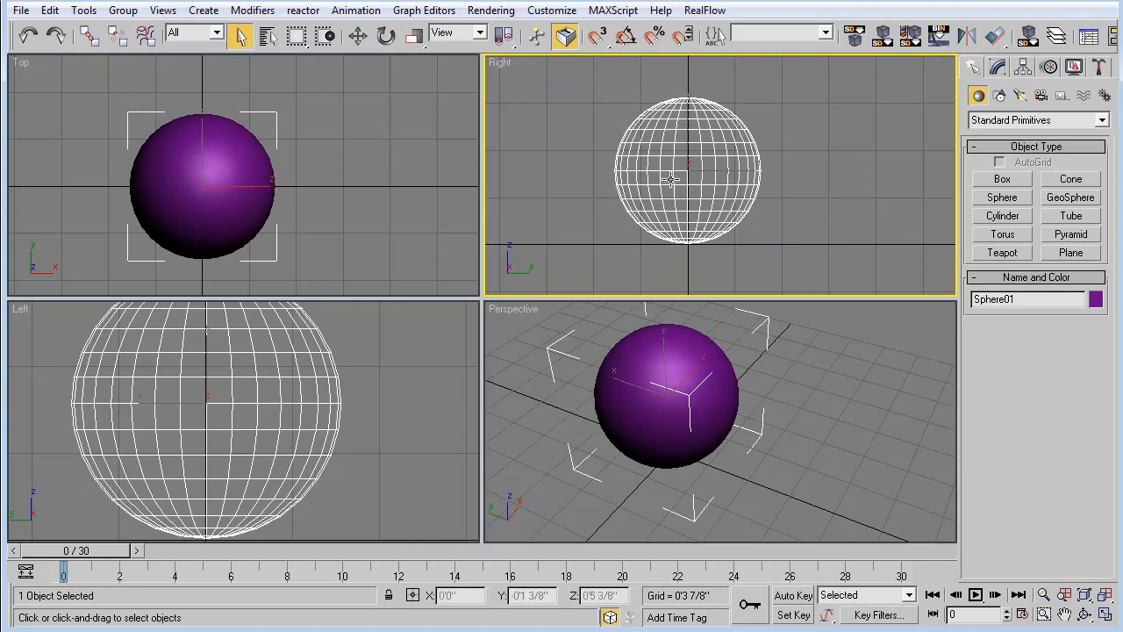
{"action": "right_click", "coordinate": [676, 174]}
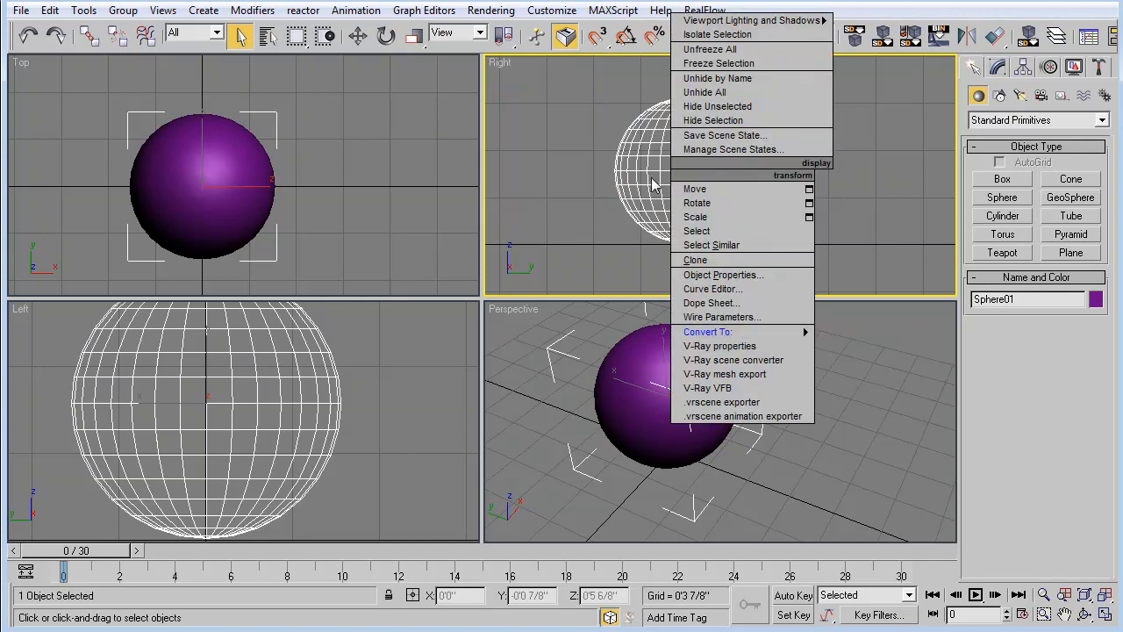
{"action": "right_click", "coordinate": [715, 167]}
{"action": "mouse_move", "coordinate": [754, 324]}
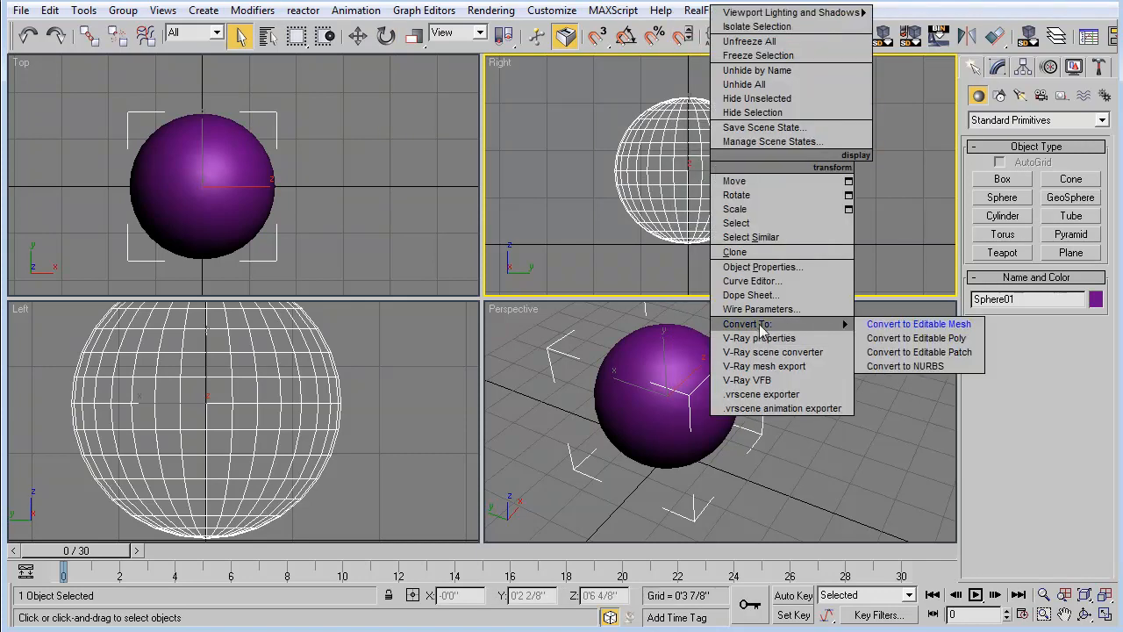
{"action": "left_click", "coordinate": [919, 324]}
Step: Select all polygons in the upper half of the sphere and delete them to leave an open bowl
{"action": "left_click", "coordinate": [1020, 241]}
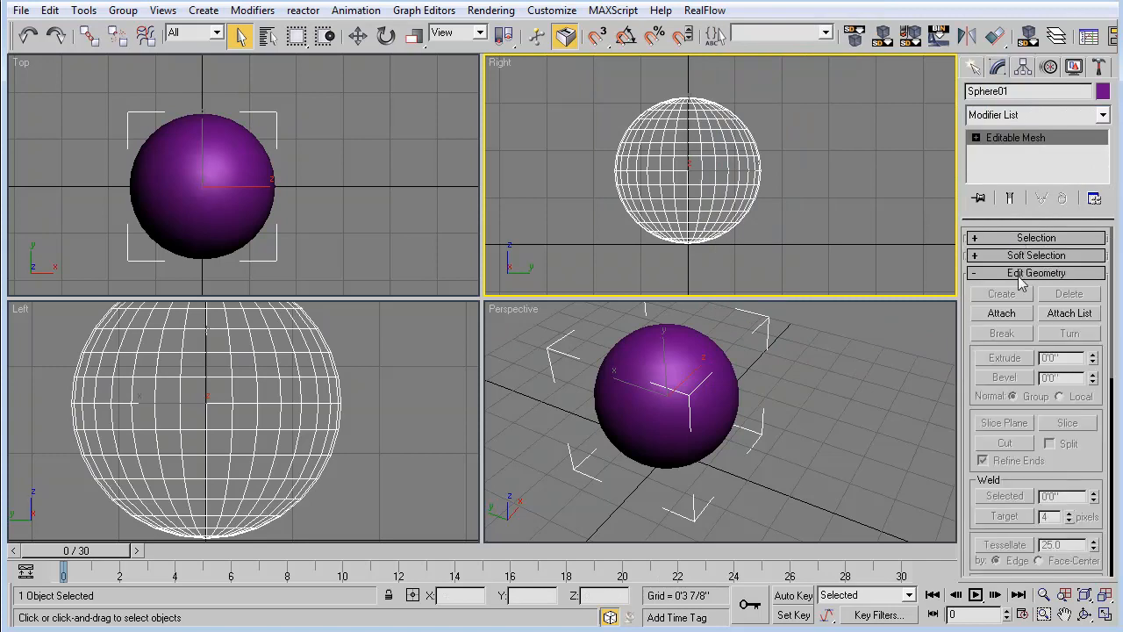
{"action": "left_click", "coordinate": [1023, 273]}
{"action": "left_click", "coordinate": [1021, 295]}
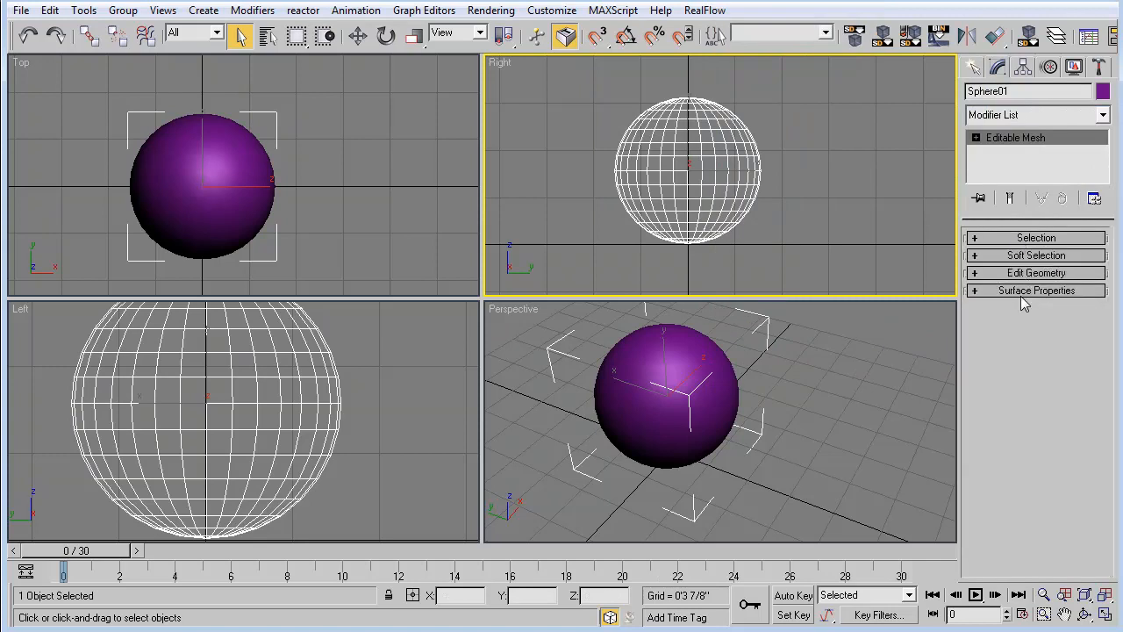
{"action": "left_click", "coordinate": [1040, 246]}
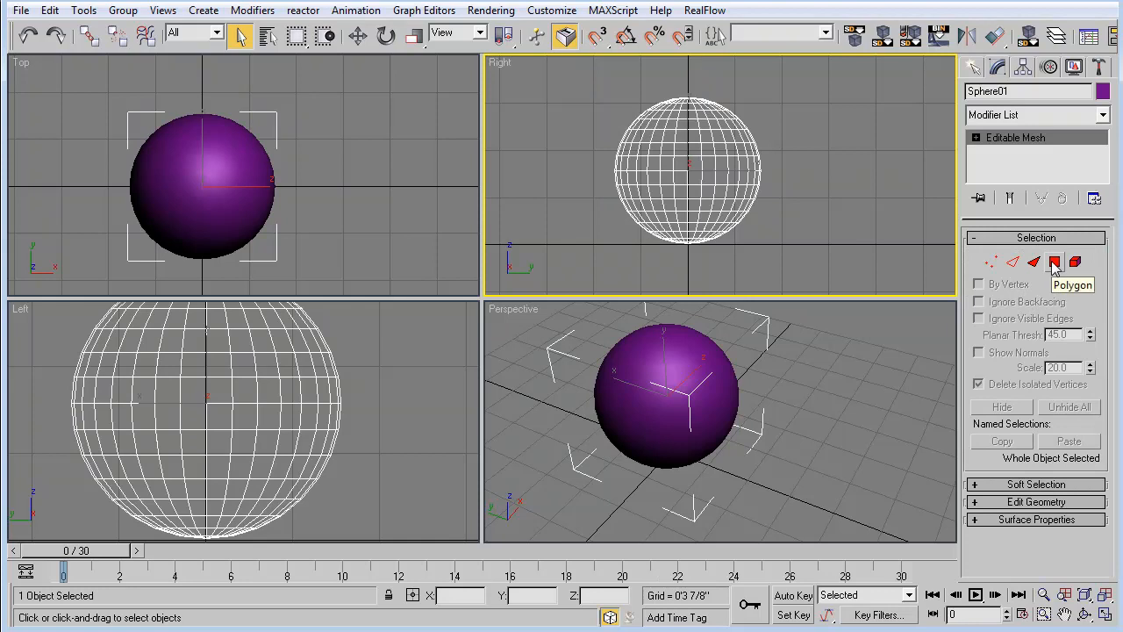
{"action": "left_click", "coordinate": [1055, 261]}
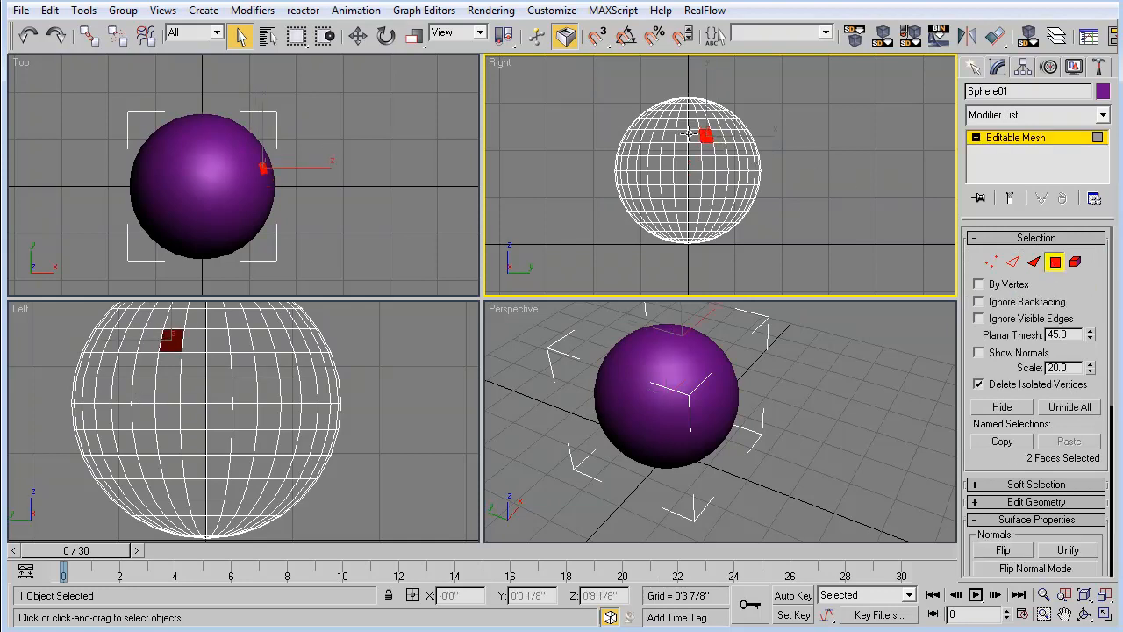
{"action": "left_click_drag", "start_coordinate": [814, 156], "coordinate": [396, 63]}
{"action": "left_click", "coordinate": [789, 149]}
{"action": "left_click_drag", "start_coordinate": [821, 161], "coordinate": [571, 83]}
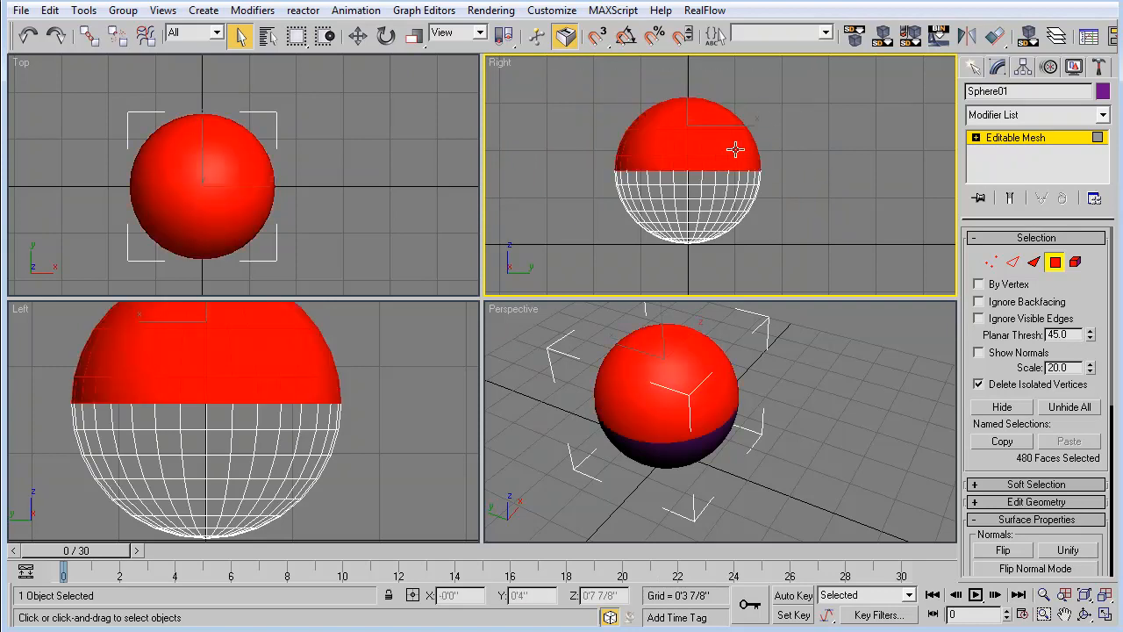
{"action": "key", "text": "Delete"}
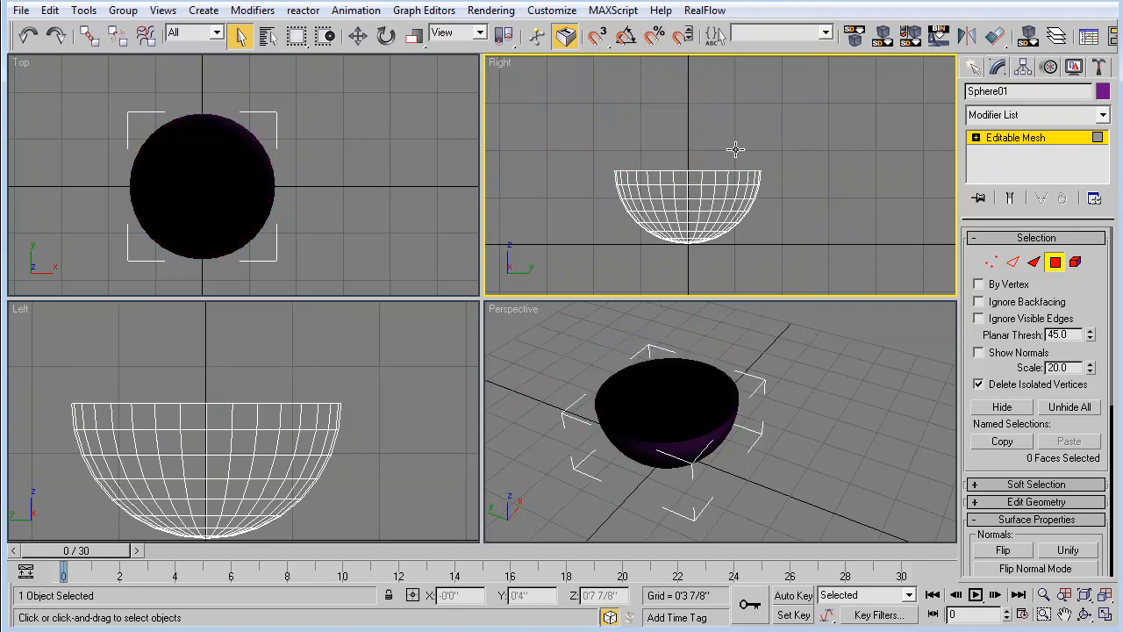
{"action": "scroll", "coordinate": [710, 407], "scroll_direction": "up", "scroll_amount": 5}
{"action": "middle_click_drag", "start_coordinate": [720, 404], "coordinate": [784, 388]}
{"action": "scroll", "coordinate": [783, 387], "scroll_direction": "down", "scroll_amount": 3}
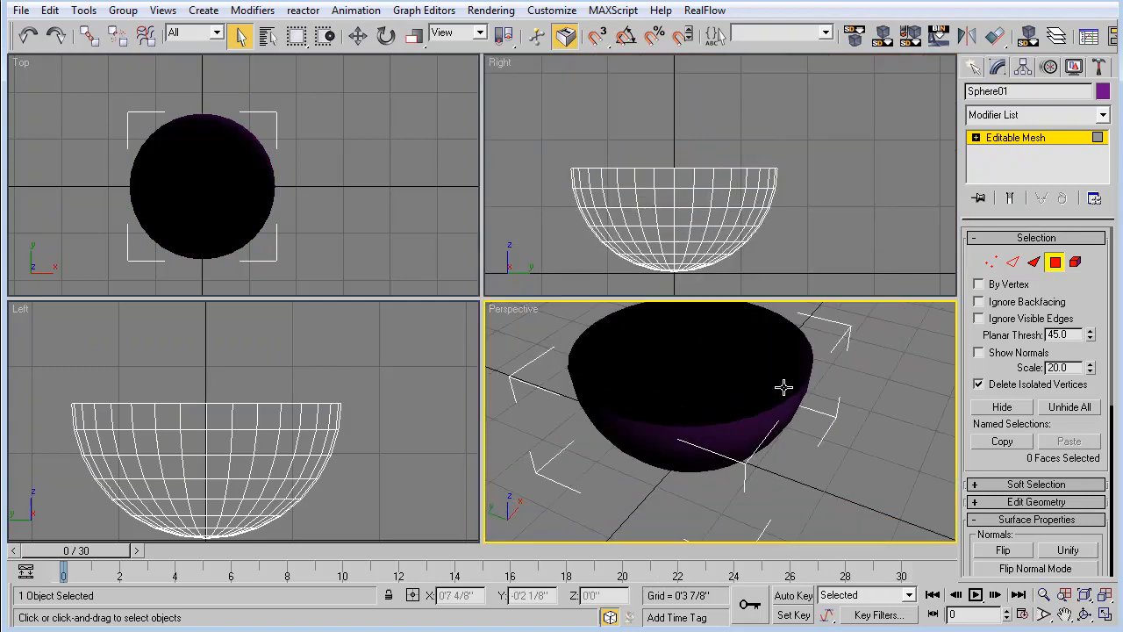
{"action": "left_click", "coordinate": [1102, 115]}
{"action": "left_click_drag", "start_coordinate": [1106, 151], "coordinate": [1095, 238]}
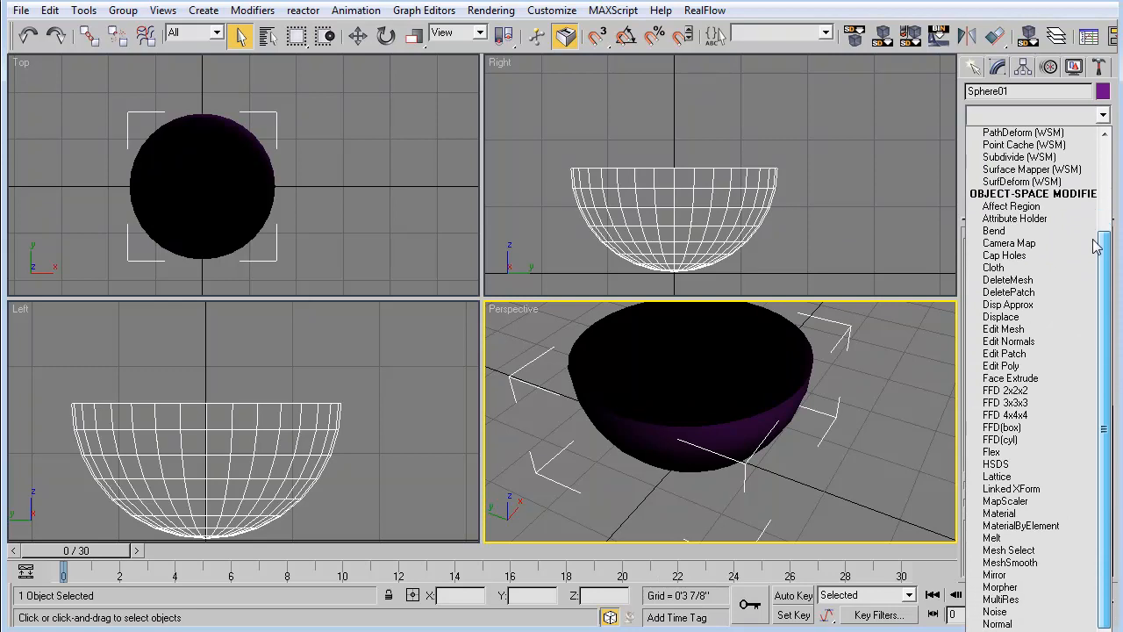
{"action": "left_click", "coordinate": [857, 142]}
Step: Select the whole bowl mesh as an element and apply a Face Extrude modifier with an amount of 0.78
{"action": "left_click", "coordinate": [1076, 261]}
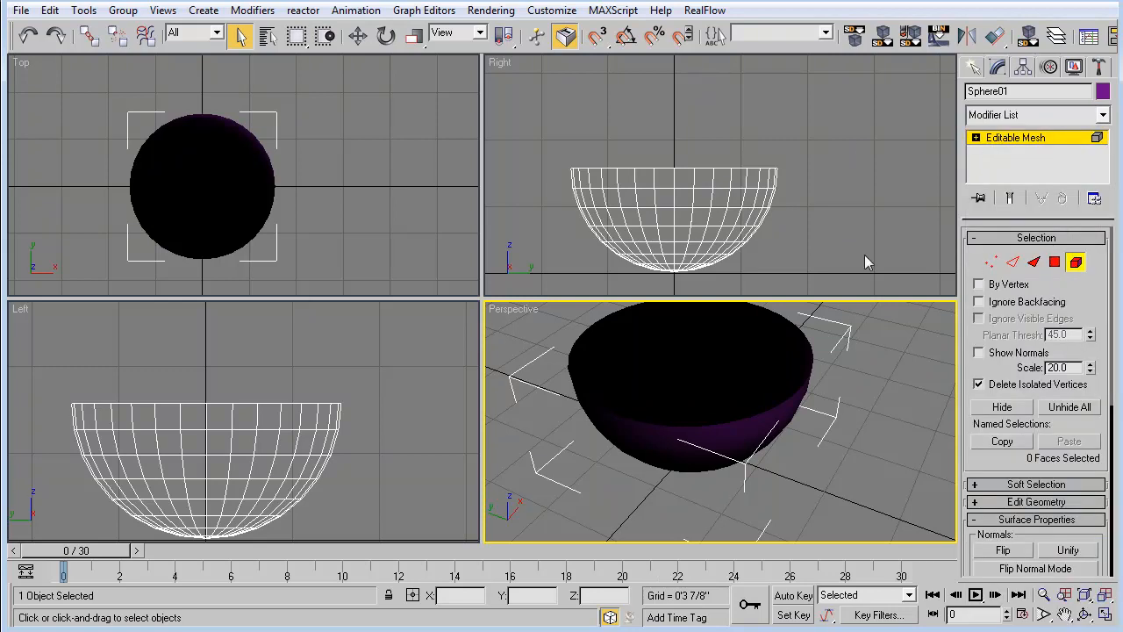
{"action": "left_click", "coordinate": [718, 209]}
{"action": "left_click", "coordinate": [1103, 115]}
{"action": "left_click_drag", "start_coordinate": [1105, 167], "coordinate": [1088, 340]}
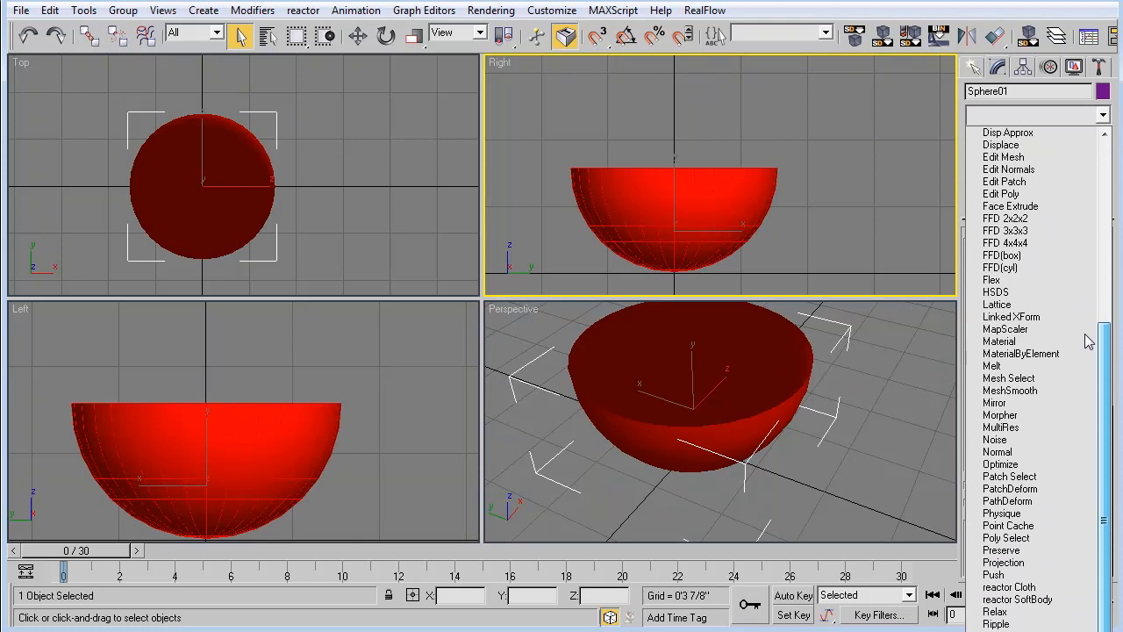
{"action": "left_click", "coordinate": [1053, 207]}
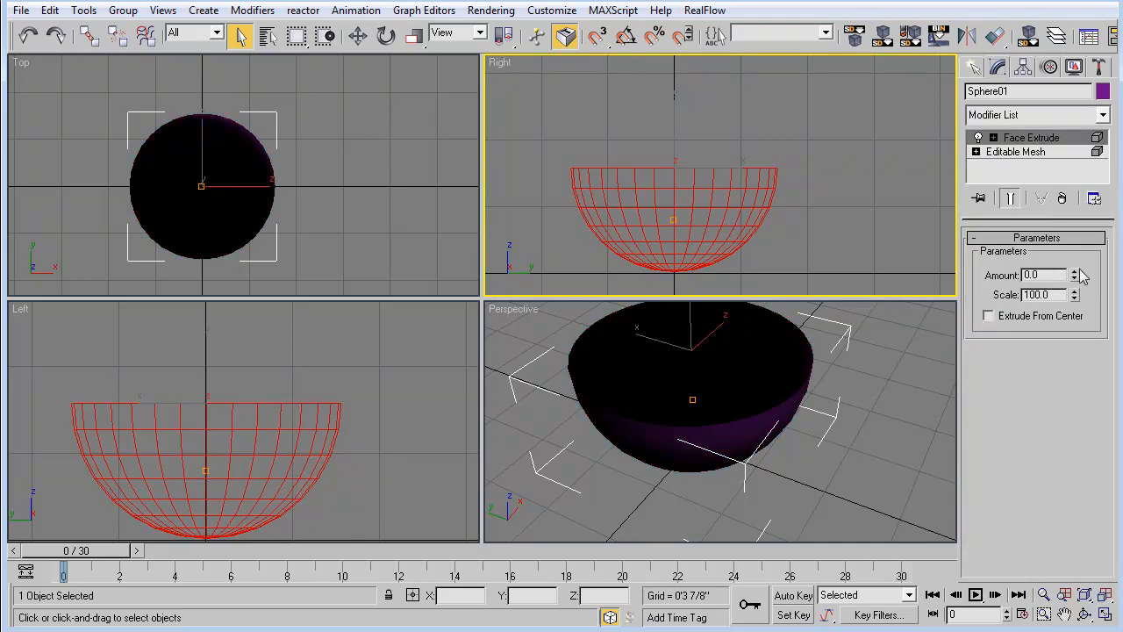
{"action": "left_click_drag", "start_coordinate": [1074, 274], "coordinate": [1064, 197]}
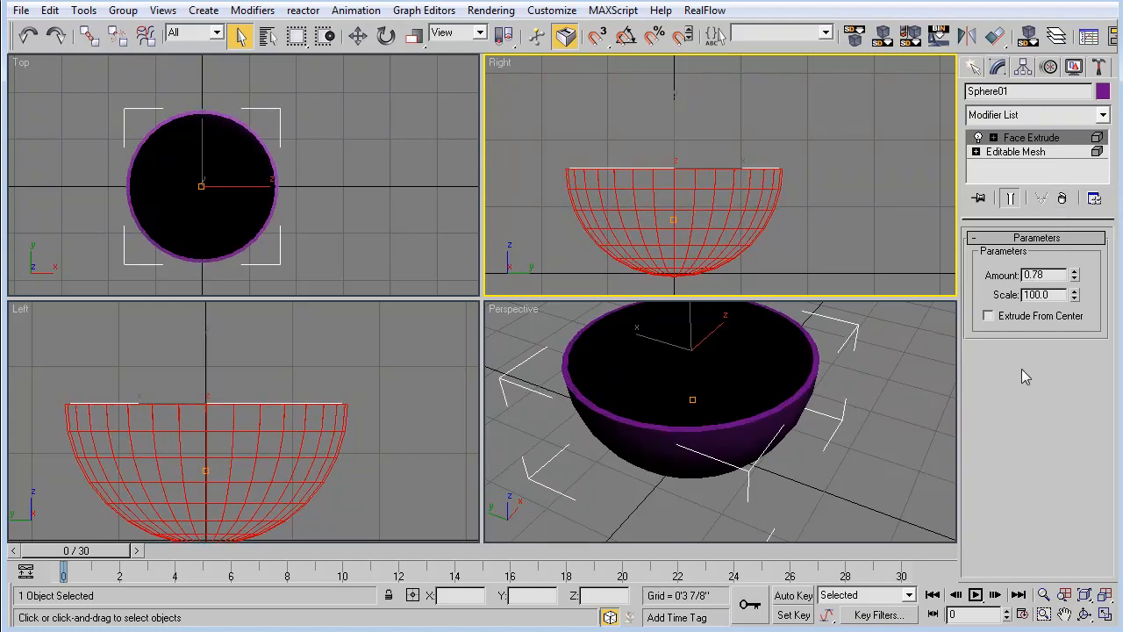
Step: Add a TurboSmooth modifier with 1 iteration on top of the bowl's Face Extrude
{"action": "mouse_move", "coordinate": [783, 446]}
{"action": "middle_mouse_down"}
{"action": "mouse_move", "coordinate": [782, 488]}
{"action": "mouse_move", "coordinate": [785, 461]}
{"action": "middle_mouse_up"}
{"action": "scroll", "coordinate": [784, 482], "scroll_direction": "up", "scroll_amount": 2}
{"action": "scroll", "coordinate": [784, 481], "scroll_direction": "down", "scroll_amount": 2}
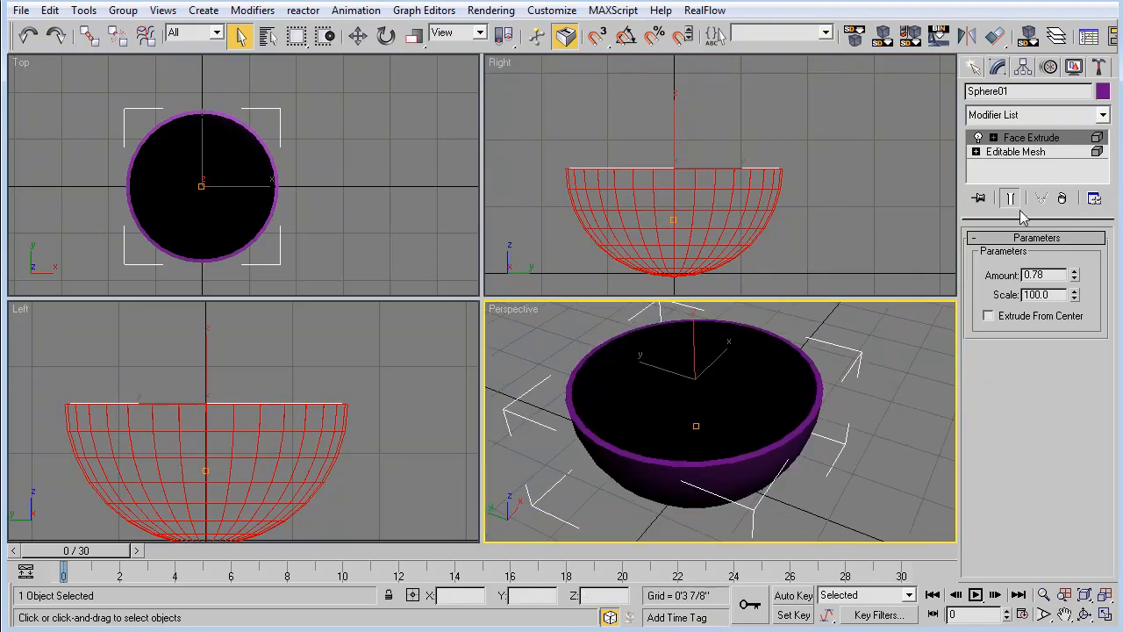
{"action": "left_click", "coordinate": [1102, 115]}
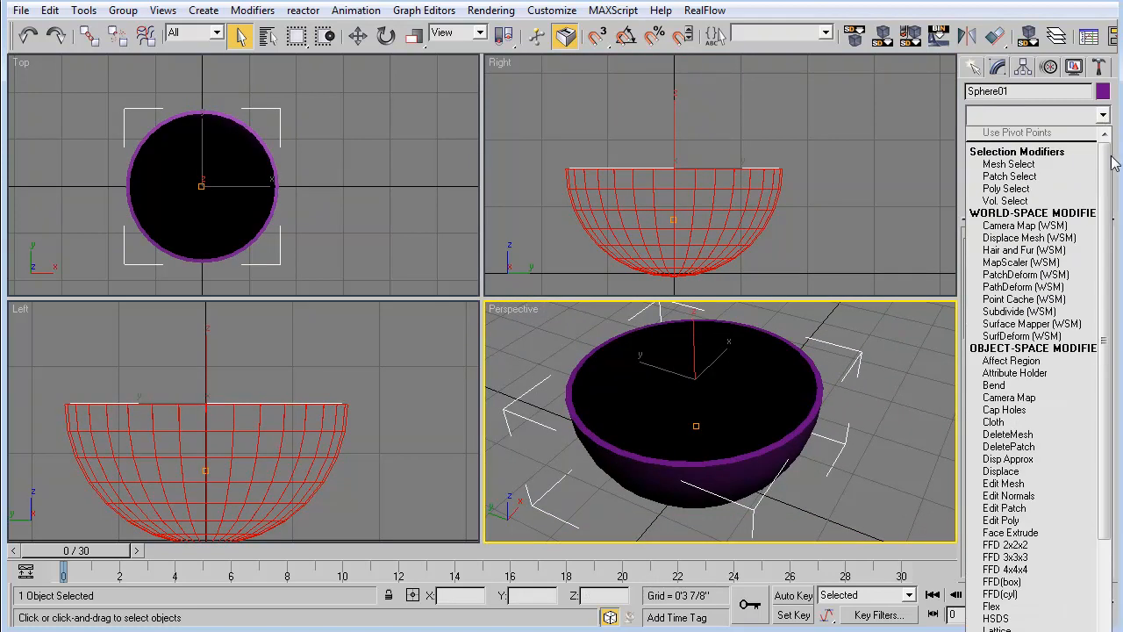
{"action": "scroll", "coordinate": [1069, 363], "scroll_direction": "down", "scroll_amount": 10}
{"action": "scroll", "coordinate": [1069, 364], "scroll_direction": "up", "scroll_amount": 10}
{"action": "left_click", "coordinate": [1010, 532]}
{"action": "left_click", "coordinate": [1103, 115]}
{"action": "left_click_drag", "start_coordinate": [1105, 158], "coordinate": [1105, 456]}
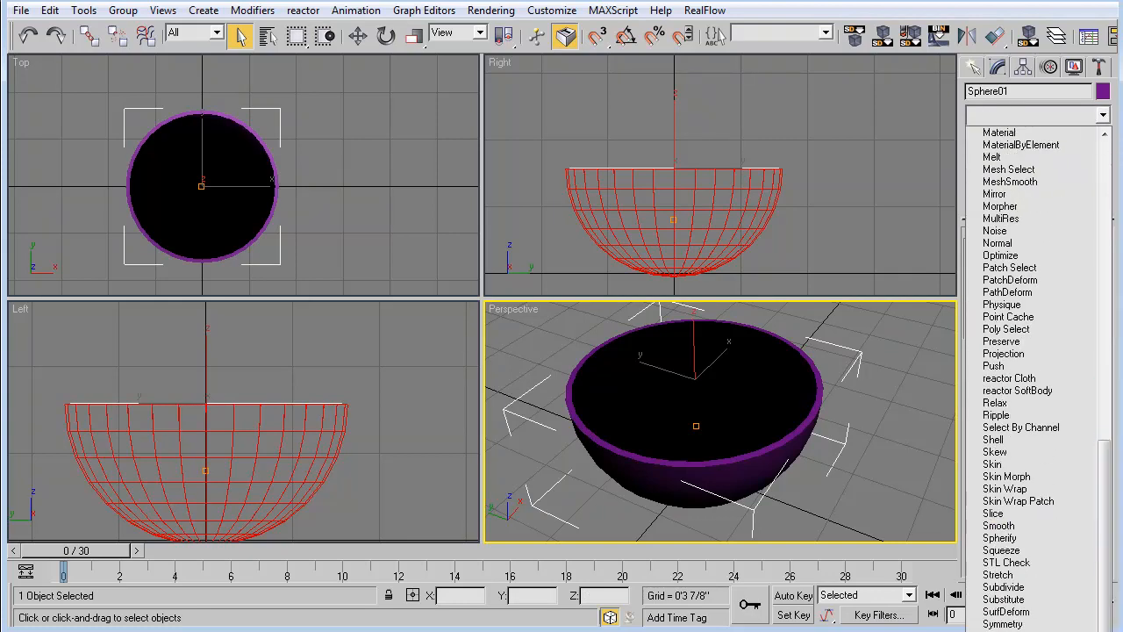
{"action": "left_click", "coordinate": [1009, 631]}
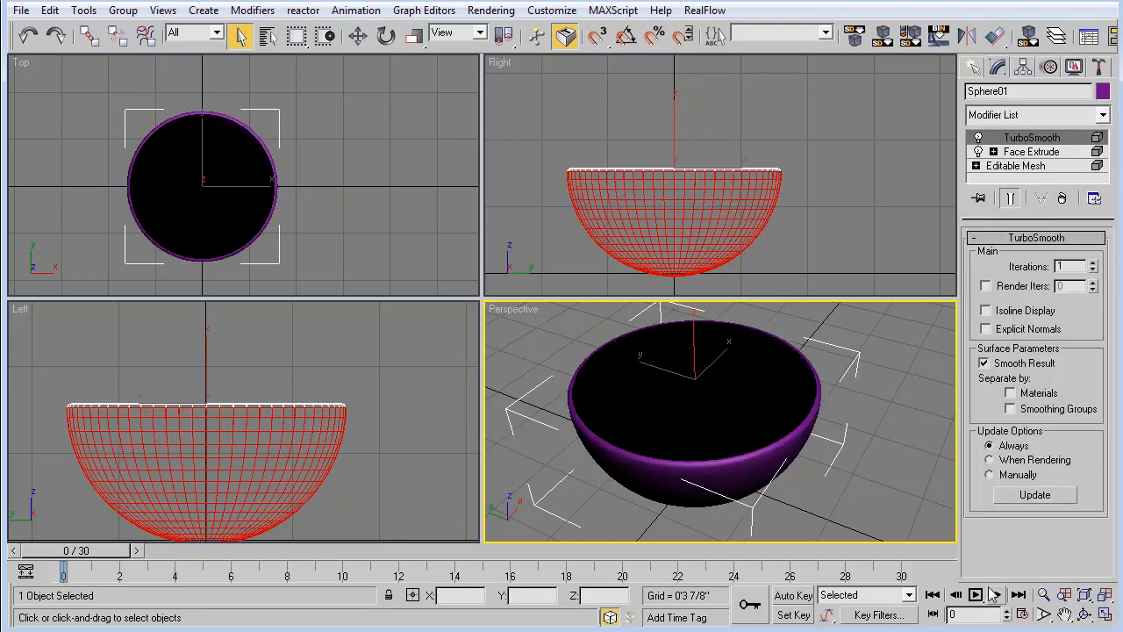
{"action": "left_click", "coordinate": [1085, 614]}
{"action": "mouse_move", "coordinate": [709, 449]}
{"action": "left_mouse_down"}
{"action": "mouse_move", "coordinate": [700, 477]}
{"action": "mouse_move", "coordinate": [714, 454]}
{"action": "mouse_move", "coordinate": [702, 432]}
{"action": "left_mouse_up"}
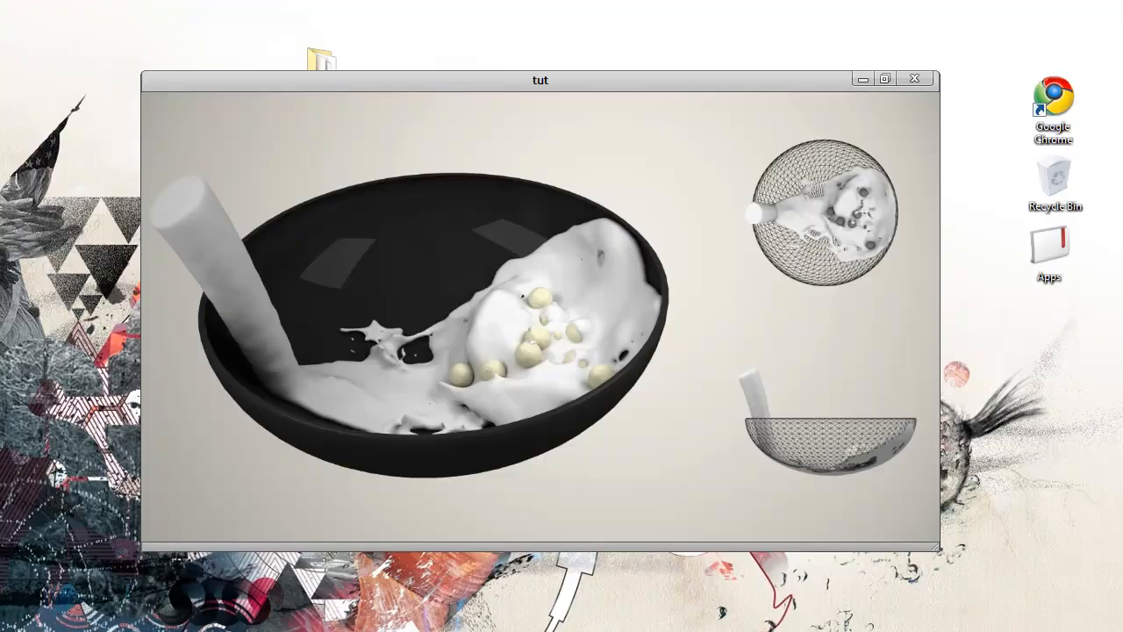
Step: Create a small sphere with a radius of about 0'0 3/8" just above the bowl's rim in the Left view
{"action": "mouse_move", "coordinate": [490, 368]}
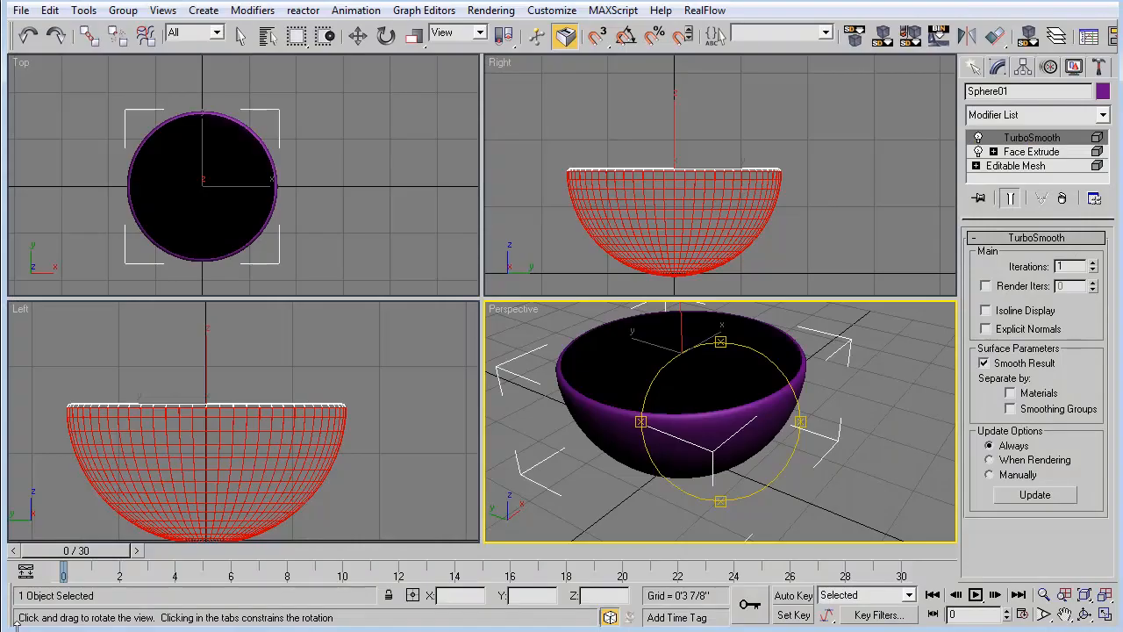
{"action": "left_click", "coordinate": [310, 449]}
{"action": "scroll", "coordinate": [310, 447], "scroll_direction": "down", "scroll_amount": 3}
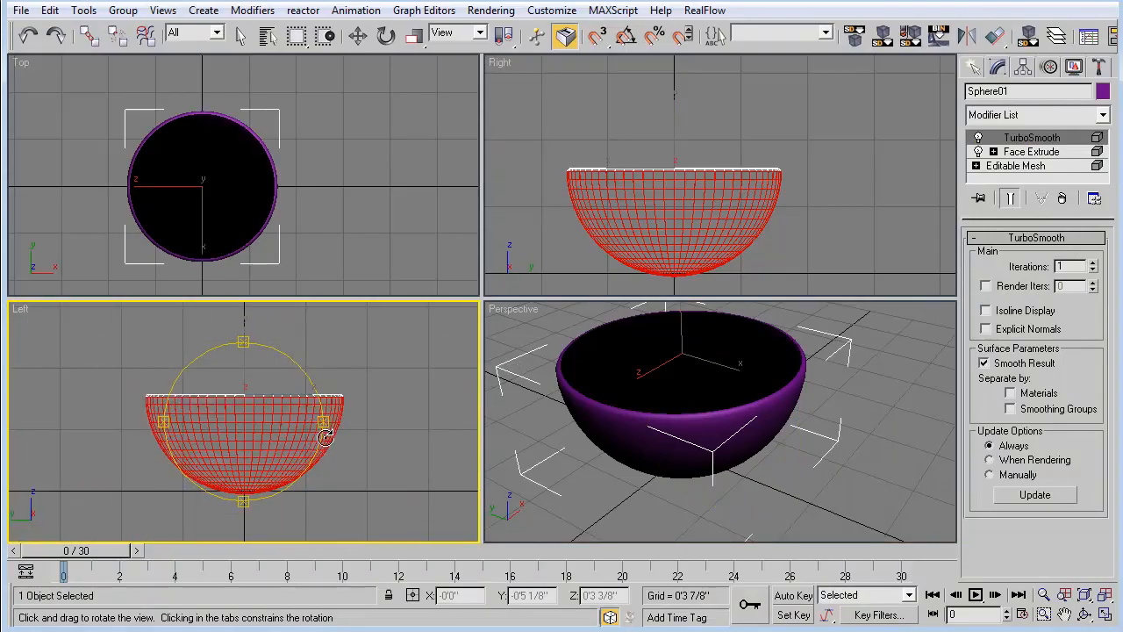
{"action": "left_click", "coordinate": [164, 11]}
{"action": "mouse_move", "coordinate": [204, 10]}
{"action": "mouse_move", "coordinate": [214, 31]}
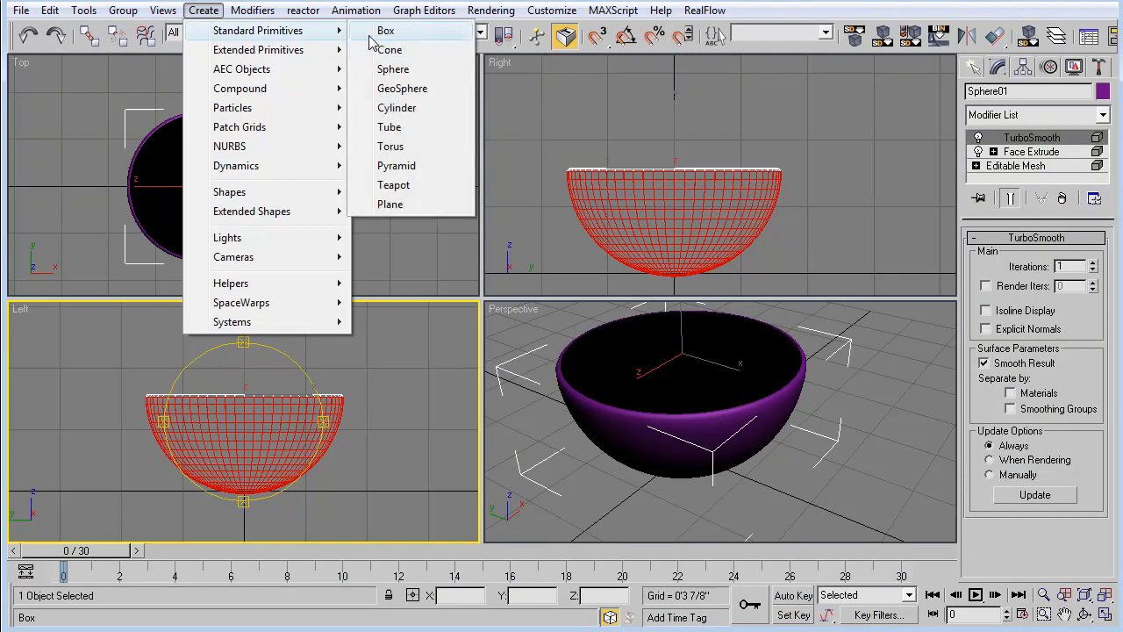
{"action": "left_click", "coordinate": [387, 69]}
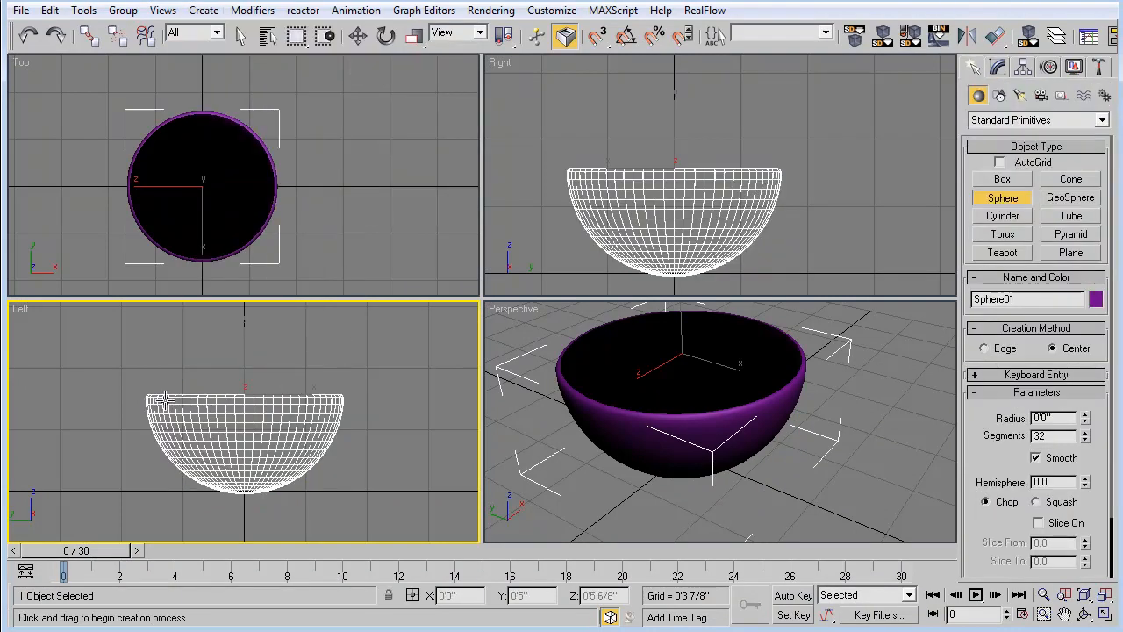
{"action": "left_click_drag", "start_coordinate": [130, 357], "coordinate": [132, 362]}
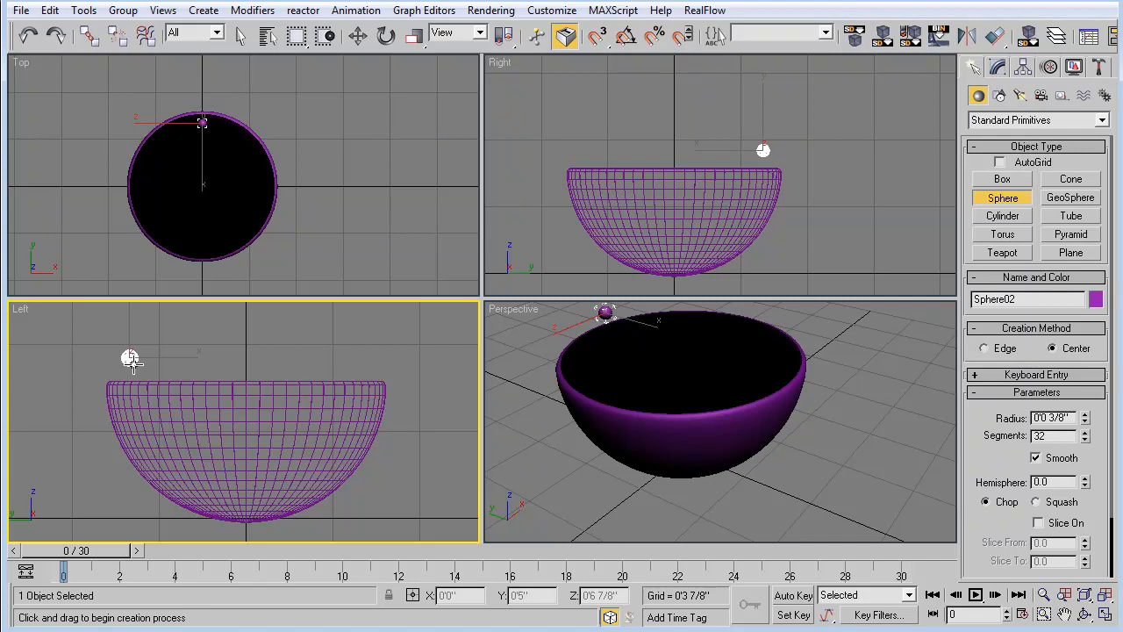
Step: Move the small sphere slightly inward over the bowl to about Y 0'4 6/8" and Z 0'7"
{"action": "left_click", "coordinate": [359, 36]}
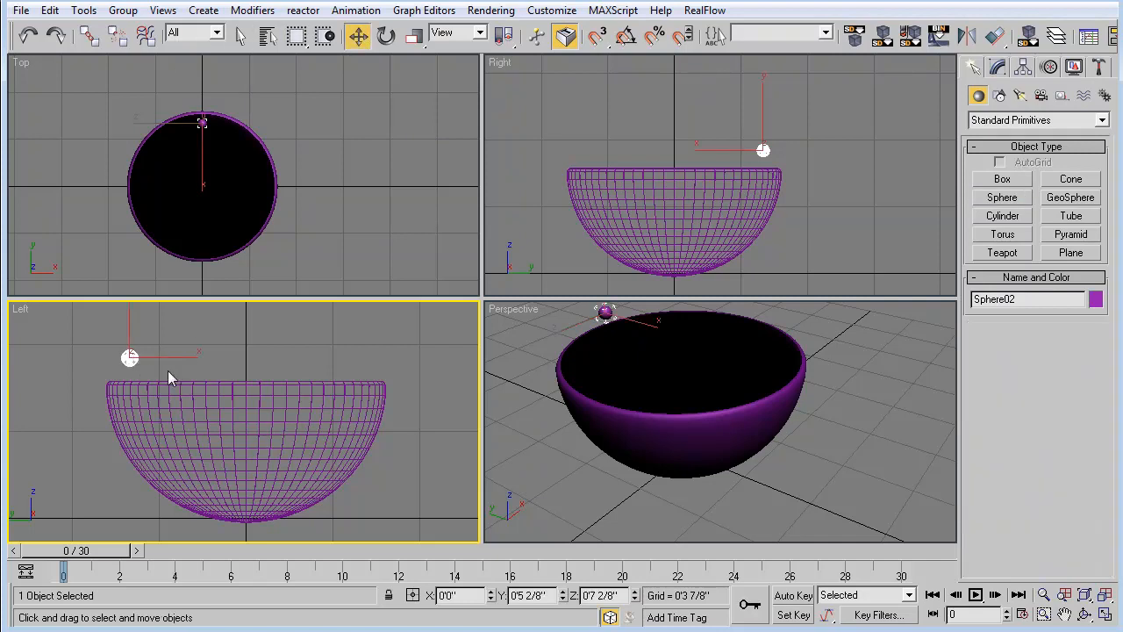
{"action": "left_click_drag", "start_coordinate": [129, 358], "coordinate": [126, 365]}
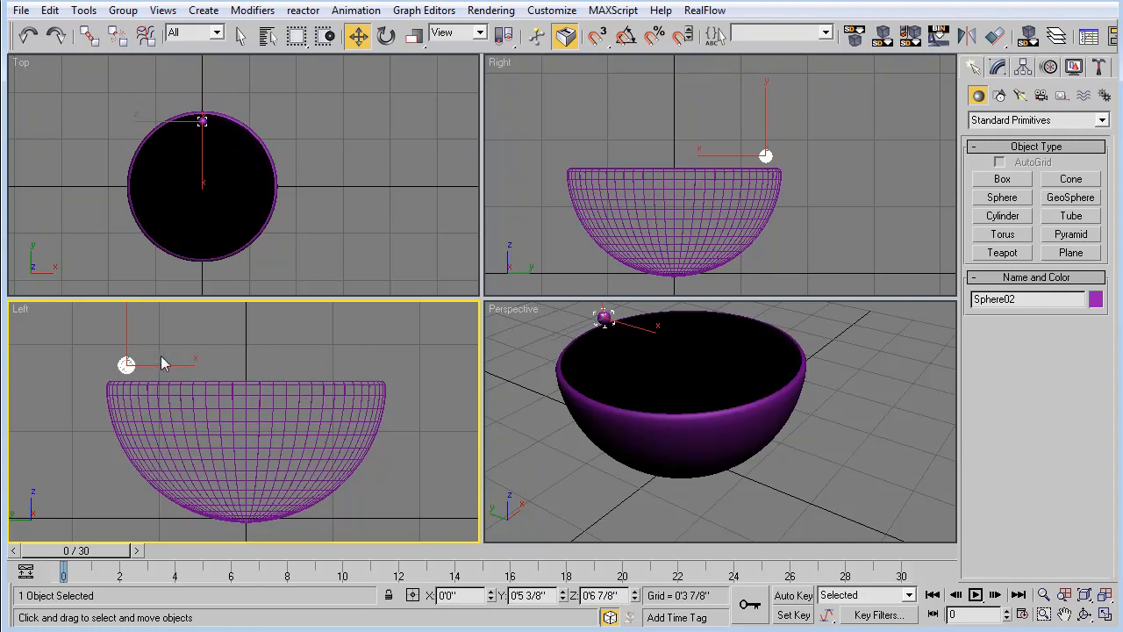
{"action": "mouse_move", "coordinate": [127, 368]}
{"action": "left_mouse_down"}
{"action": "mouse_move", "coordinate": [170, 359]}
{"action": "mouse_move", "coordinate": [139, 360]}
{"action": "left_mouse_up"}
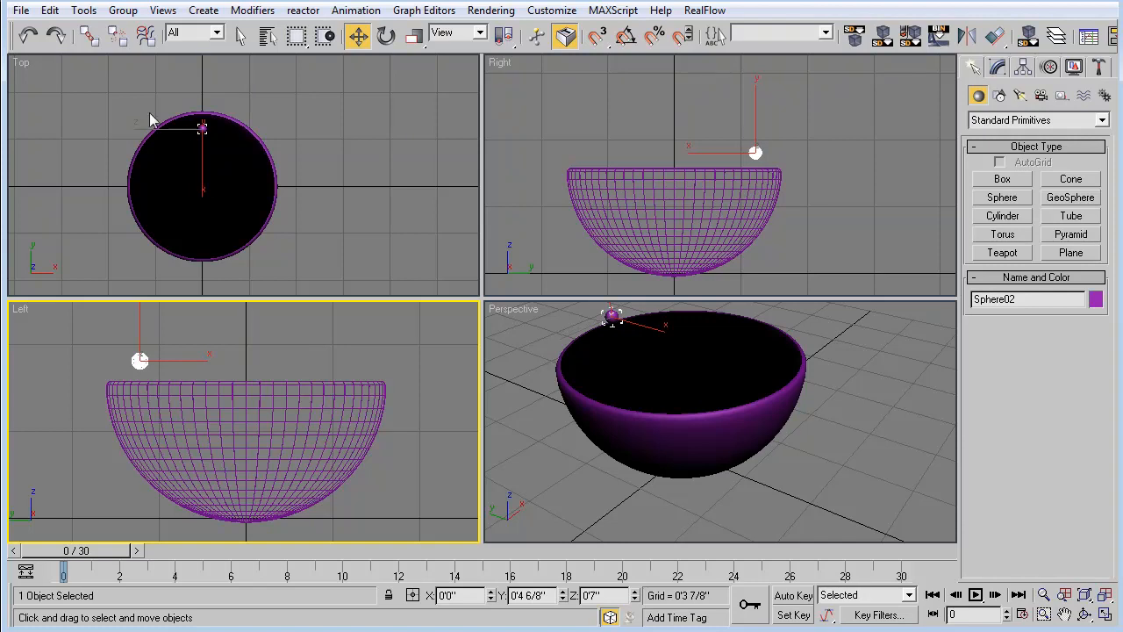
Step: Open the Array tool for the small sphere with Instance as the object type and turn on the preview
{"action": "left_click", "coordinate": [84, 10]}
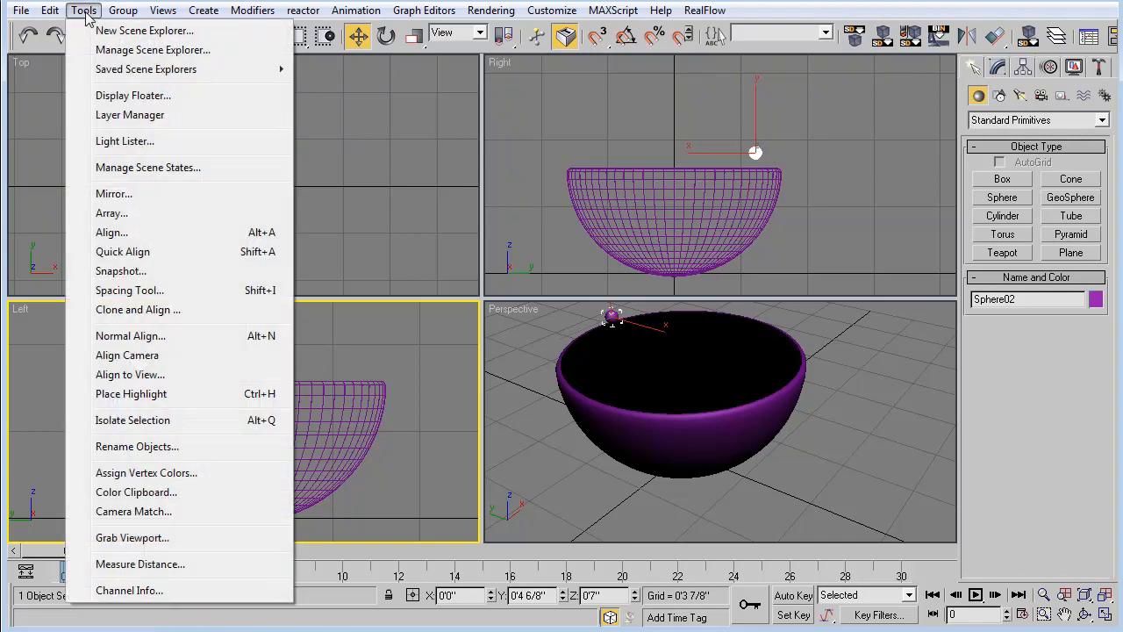
{"action": "left_click", "coordinate": [166, 214]}
{"action": "left_click_drag", "start_coordinate": [471, 158], "coordinate": [623, 181]}
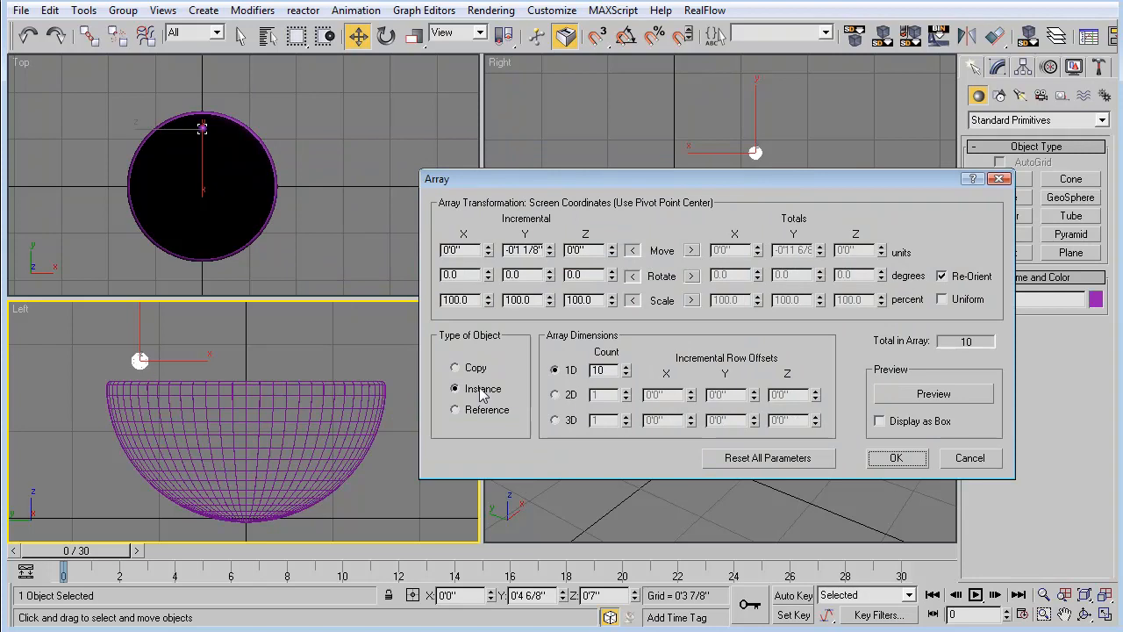
{"action": "left_click", "coordinate": [921, 397]}
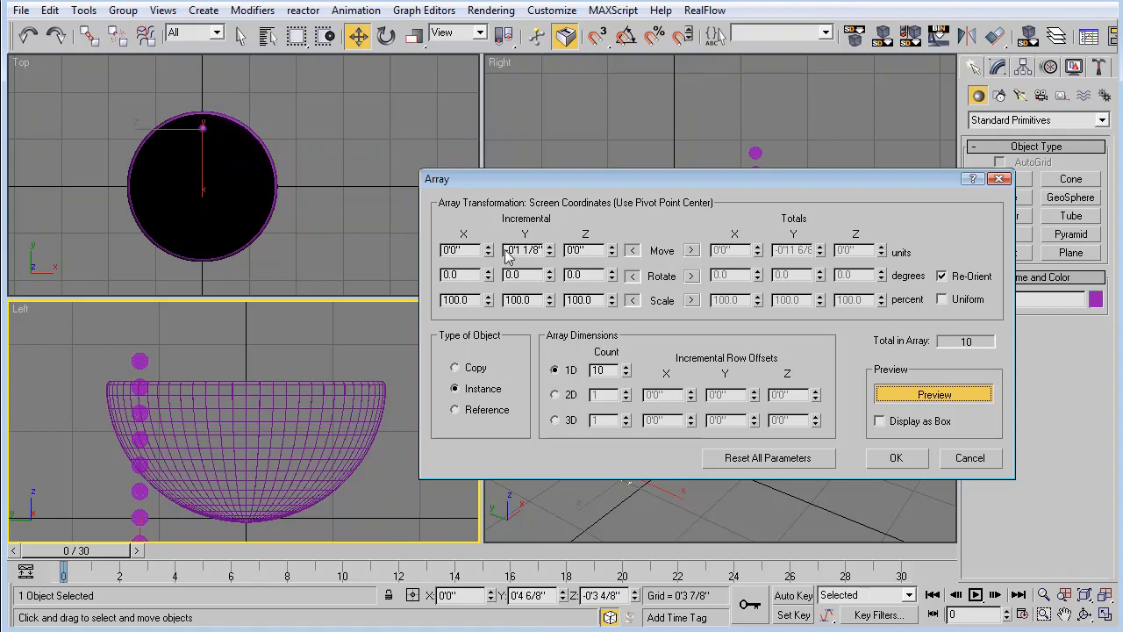
Step: Set the array's incremental move to 0 in Y and 0'0 6/8" in X to line the spheres up across the bowl
{"action": "left_click_drag", "start_coordinate": [659, 183], "coordinate": [626, 253]}
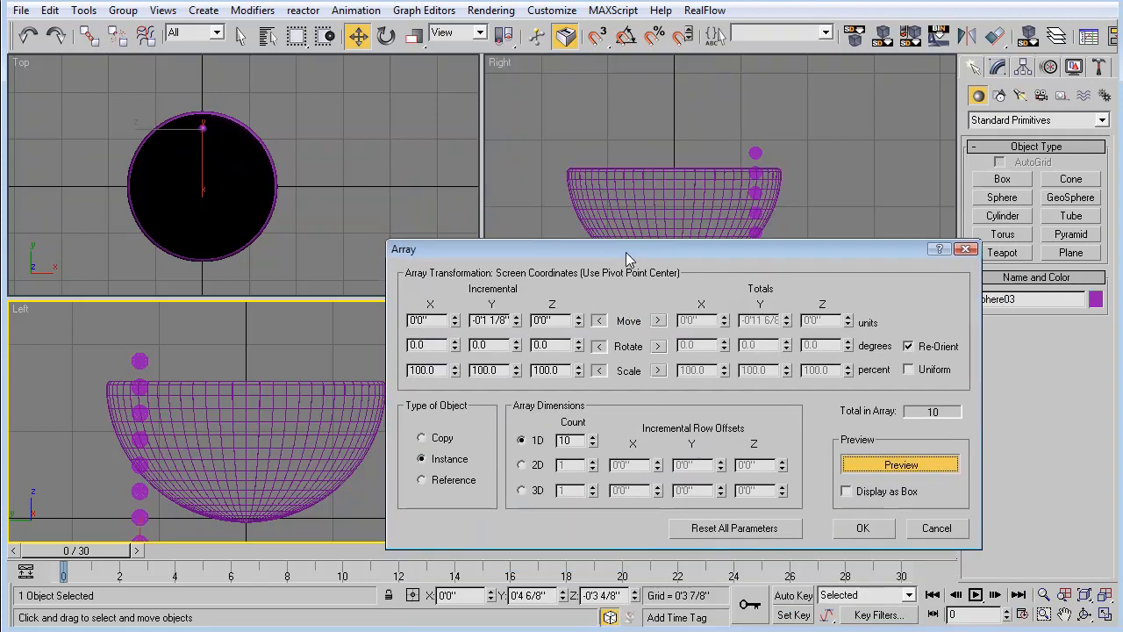
{"action": "left_click_drag", "start_coordinate": [474, 321], "coordinate": [768, 324]}
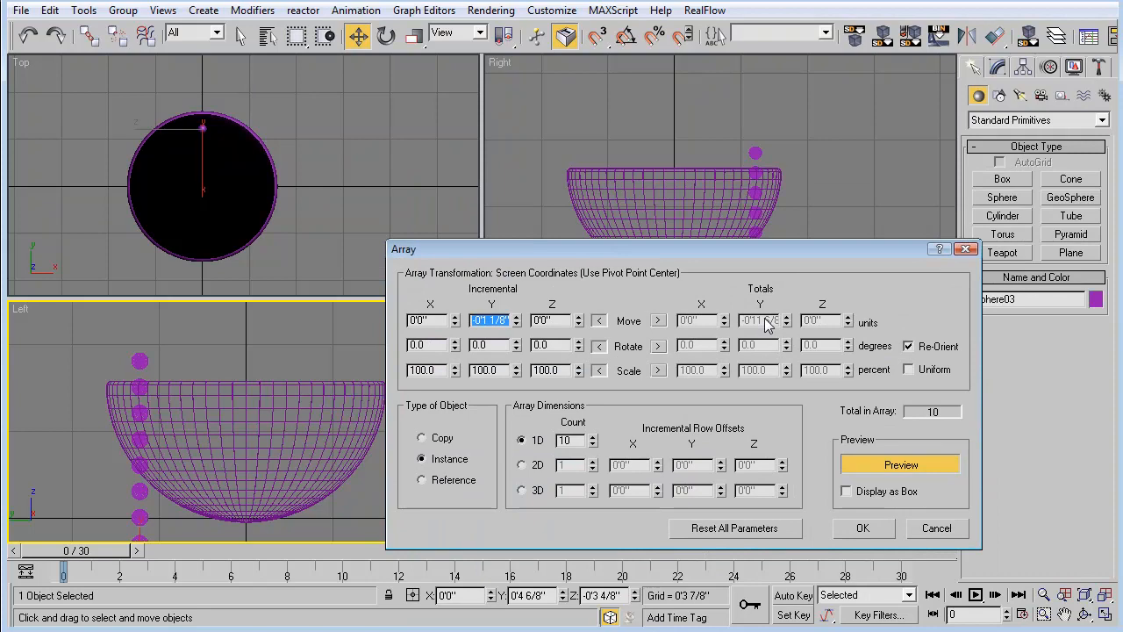
{"action": "type", "text": "0"}
{"action": "key", "text": "Return"}
{"action": "left_click_drag", "start_coordinate": [455, 322], "coordinate": [457, 329]}
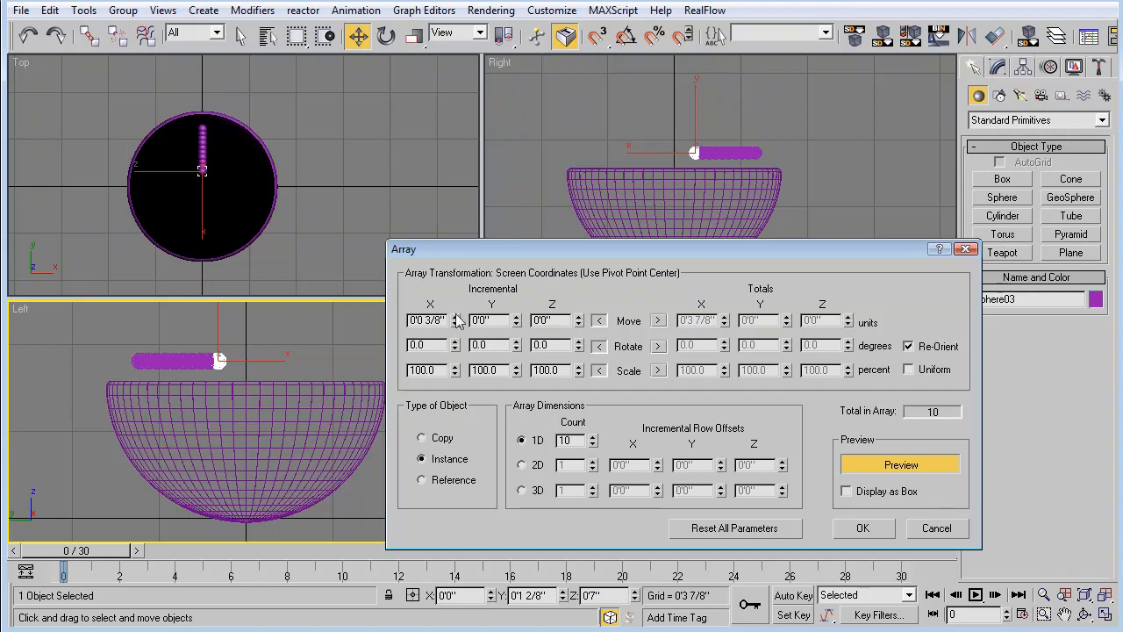
{"action": "left_click_drag", "start_coordinate": [456, 325], "coordinate": [457, 322]}
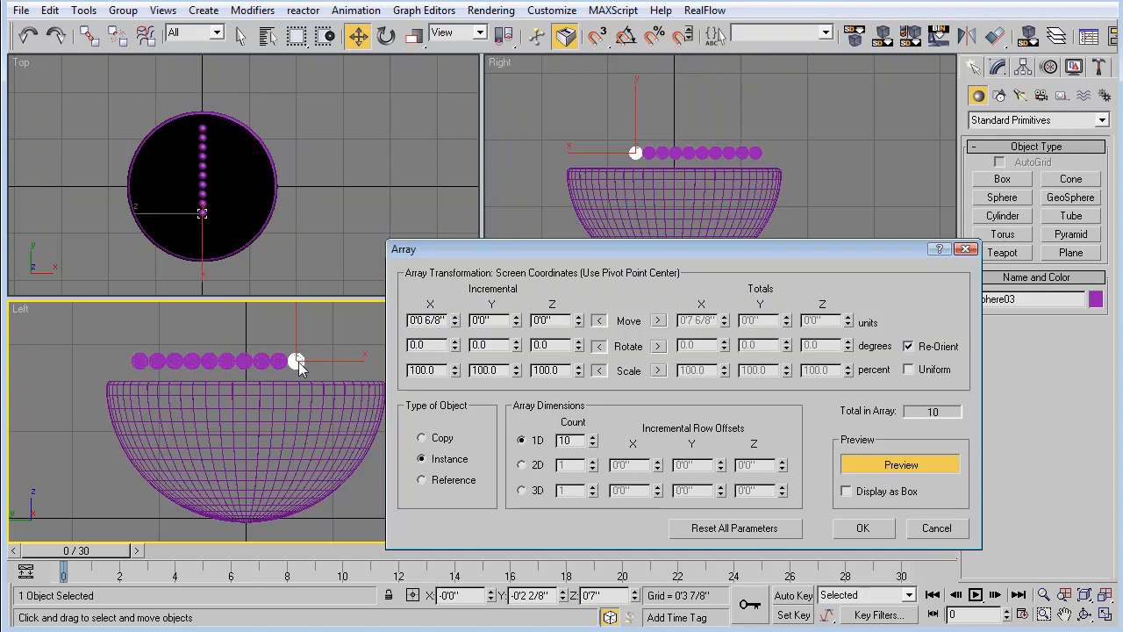
Step: Try a 1D count of 20 for the sphere array
{"action": "left_click_drag", "start_coordinate": [574, 441], "coordinate": [552, 443]}
{"action": "type", "text": "20"}
{"action": "key", "text": "Return"}
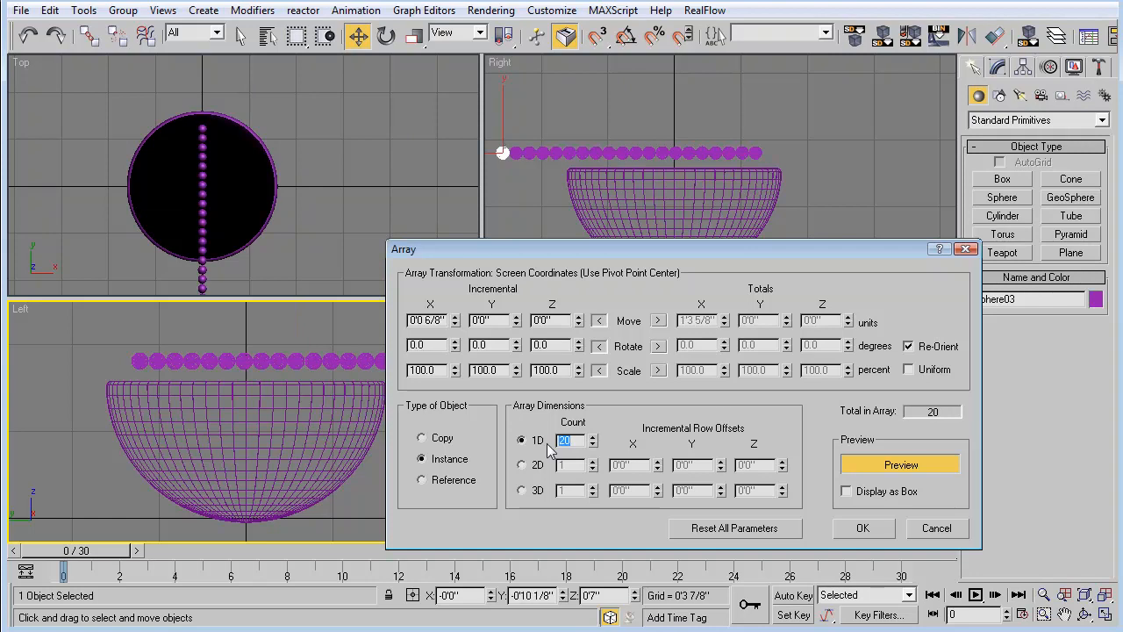
Step: Set the array's 1D count to 10 and create the row of instanced spheres
{"action": "type", "text": "1"}
{"action": "key", "text": "Return"}
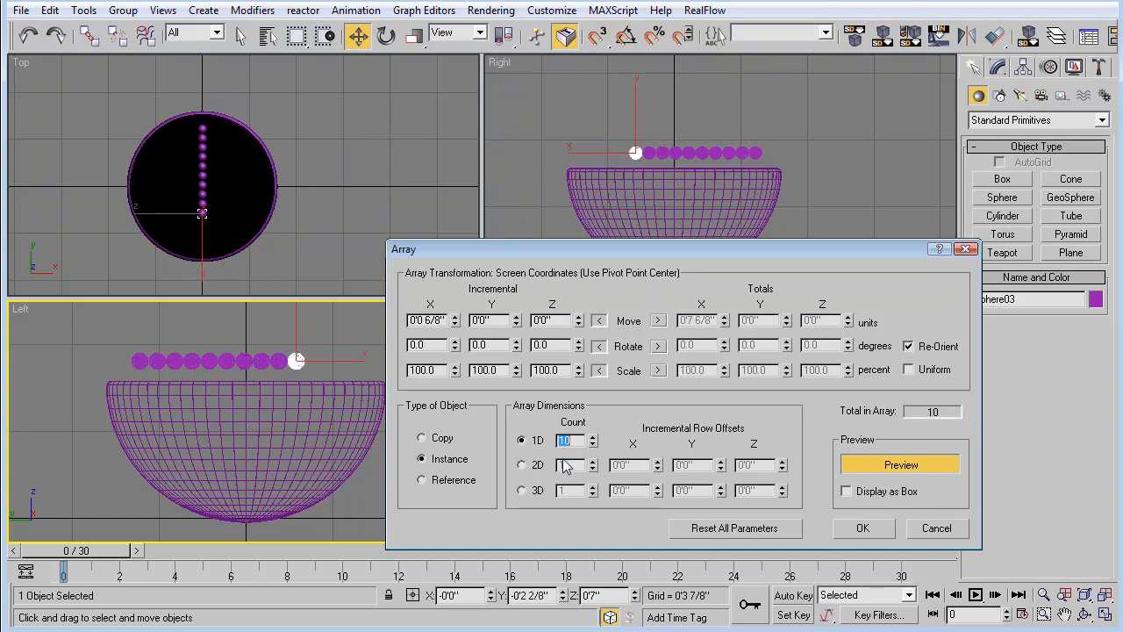
{"action": "left_click", "coordinate": [865, 529]}
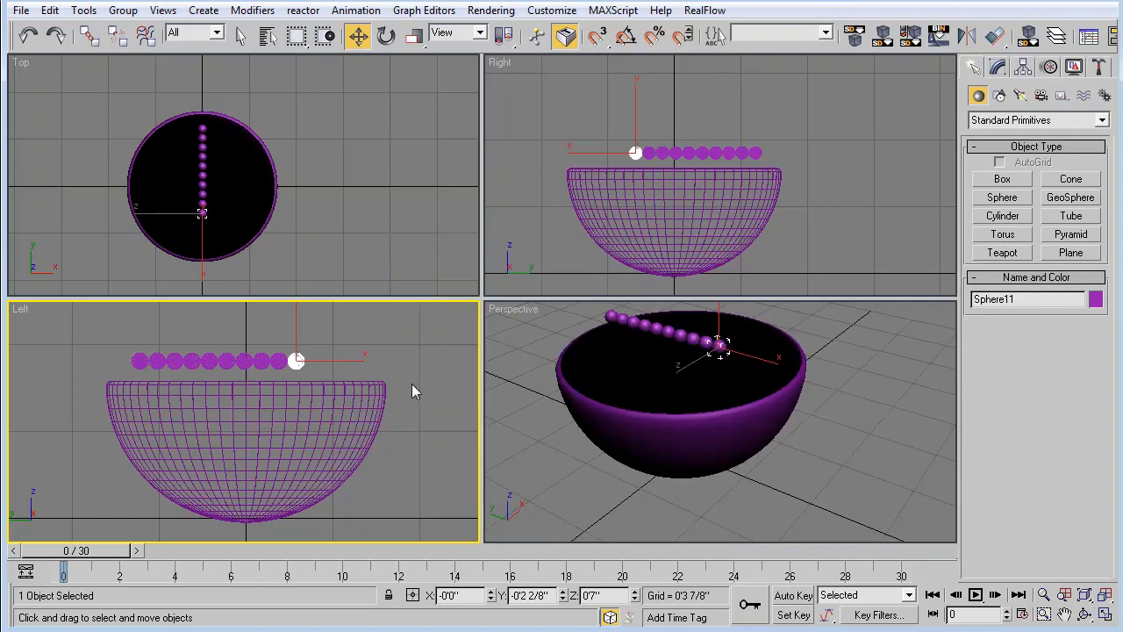
Step: Scrub the reference video of the milk pour back to its beginning to examine the cereal balls and the bowl
{"action": "scroll", "coordinate": [411, 440], "scroll_direction": "down", "scroll_amount": 2}
{"action": "scroll", "coordinate": [412, 440], "scroll_direction": "up", "scroll_amount": 2}
{"action": "scroll", "coordinate": [318, 480], "scroll_direction": "down", "scroll_amount": 2}
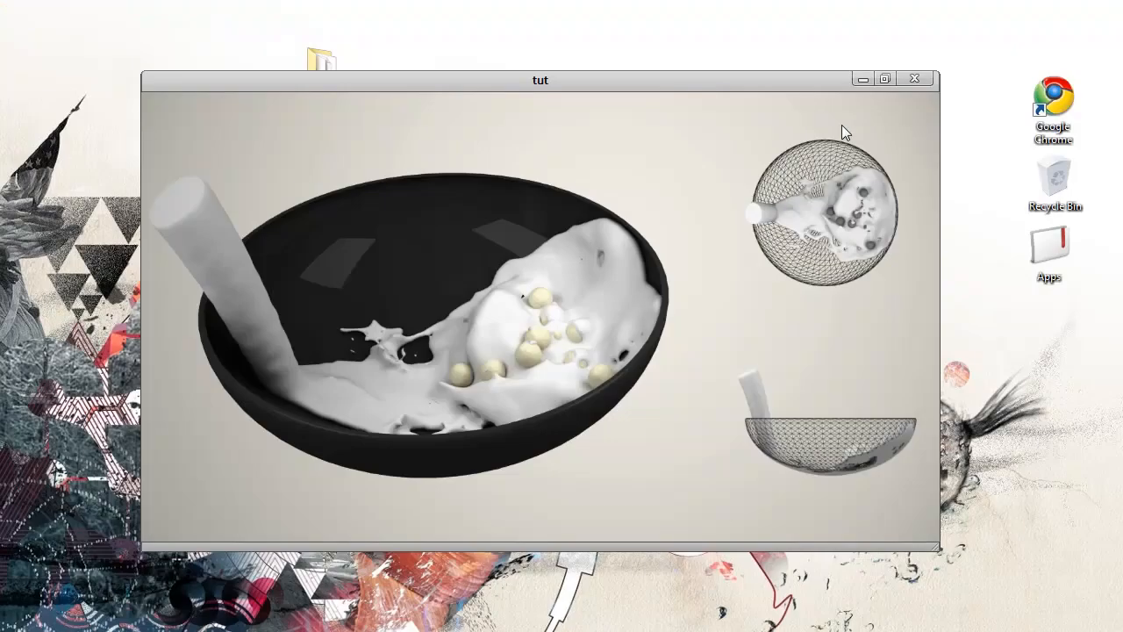
{"action": "mouse_move", "coordinate": [544, 328]}
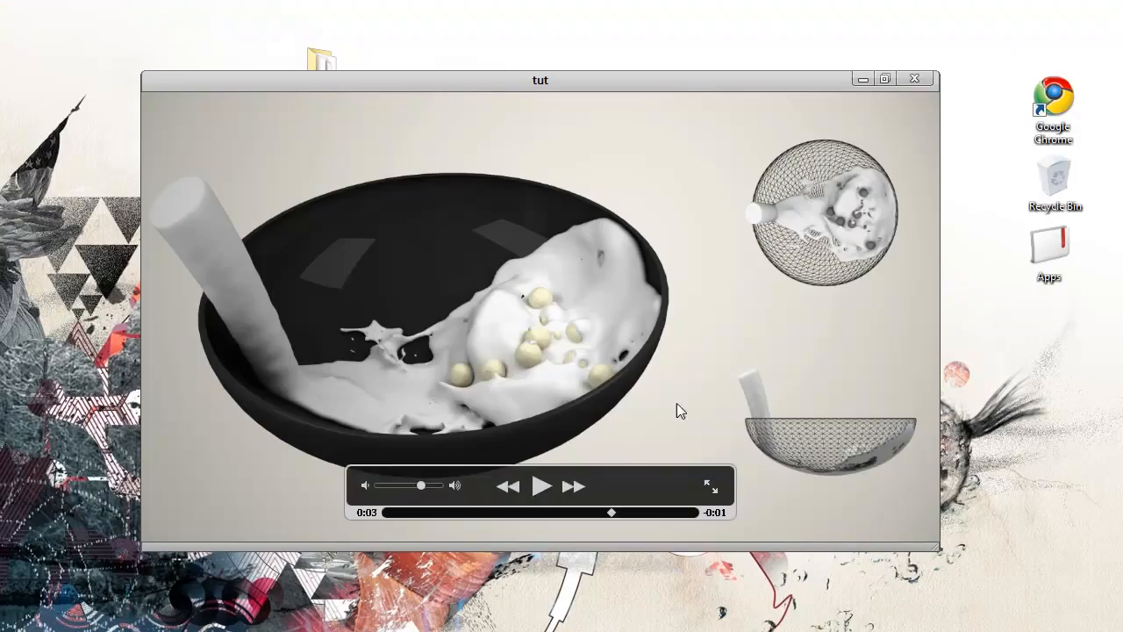
{"action": "left_click_drag", "start_coordinate": [613, 514], "coordinate": [388, 522]}
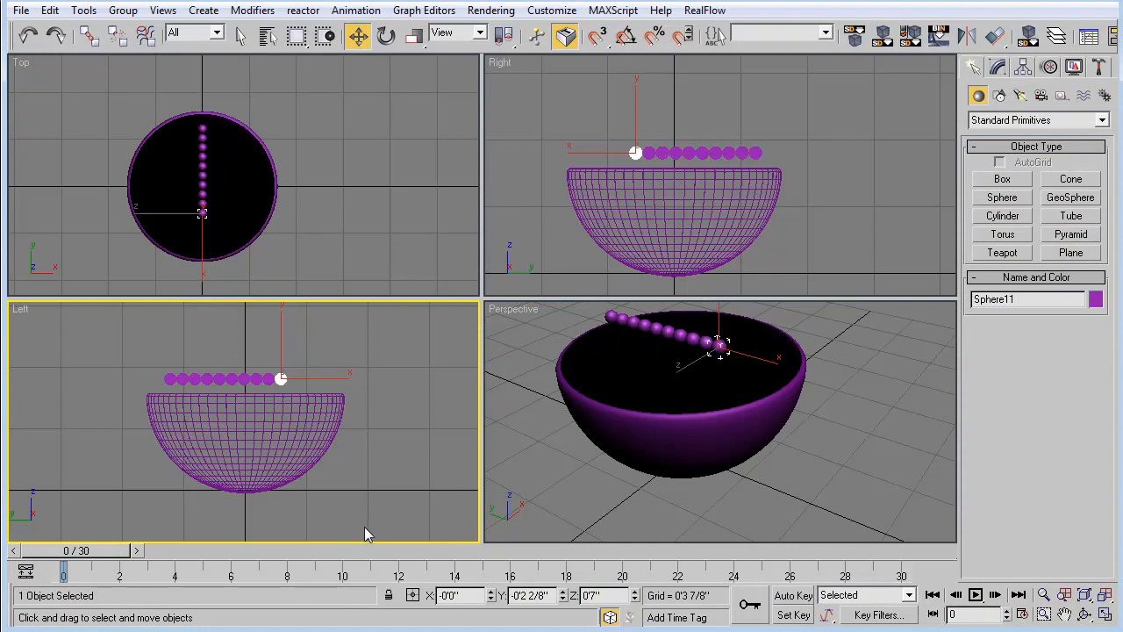
{"action": "scroll", "coordinate": [365, 527], "scroll_direction": "up", "scroll_amount": 3}
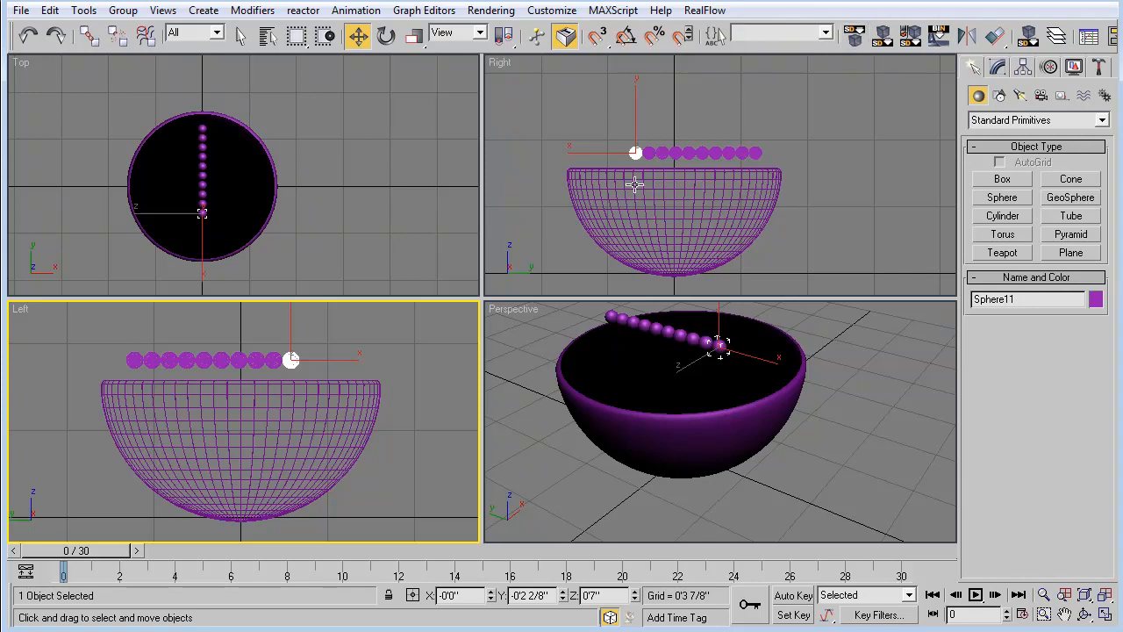
Step: Examine the RealFlow group's toolbar actions in the Customize User Interface dialog and close it
{"action": "left_click", "coordinate": [553, 10]}
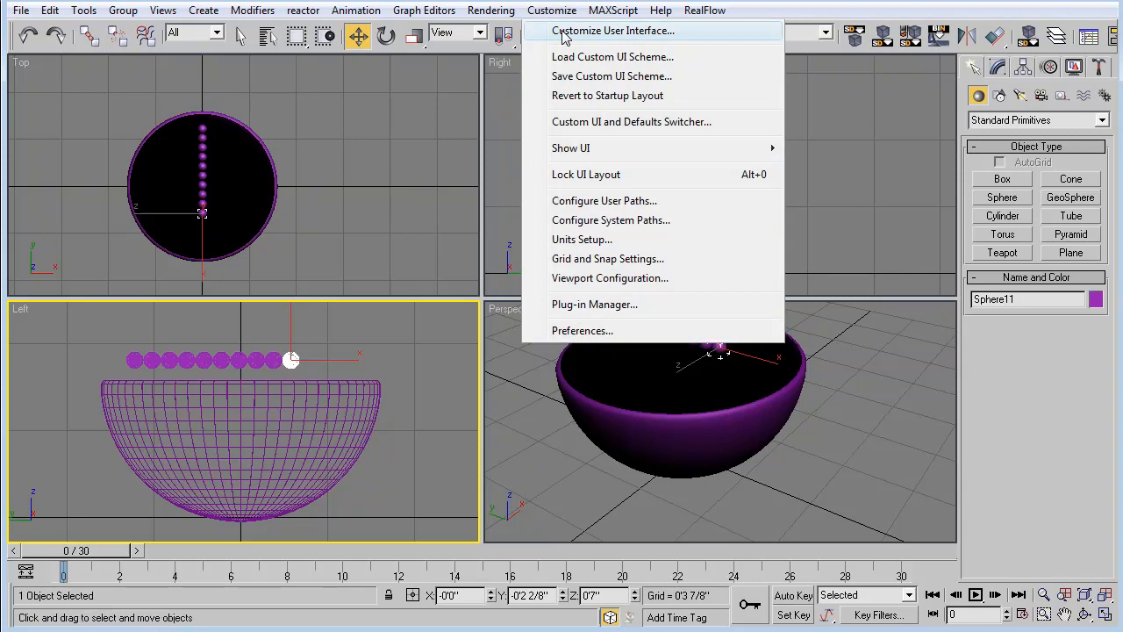
{"action": "left_click", "coordinate": [566, 34]}
{"action": "left_click", "coordinate": [408, 96]}
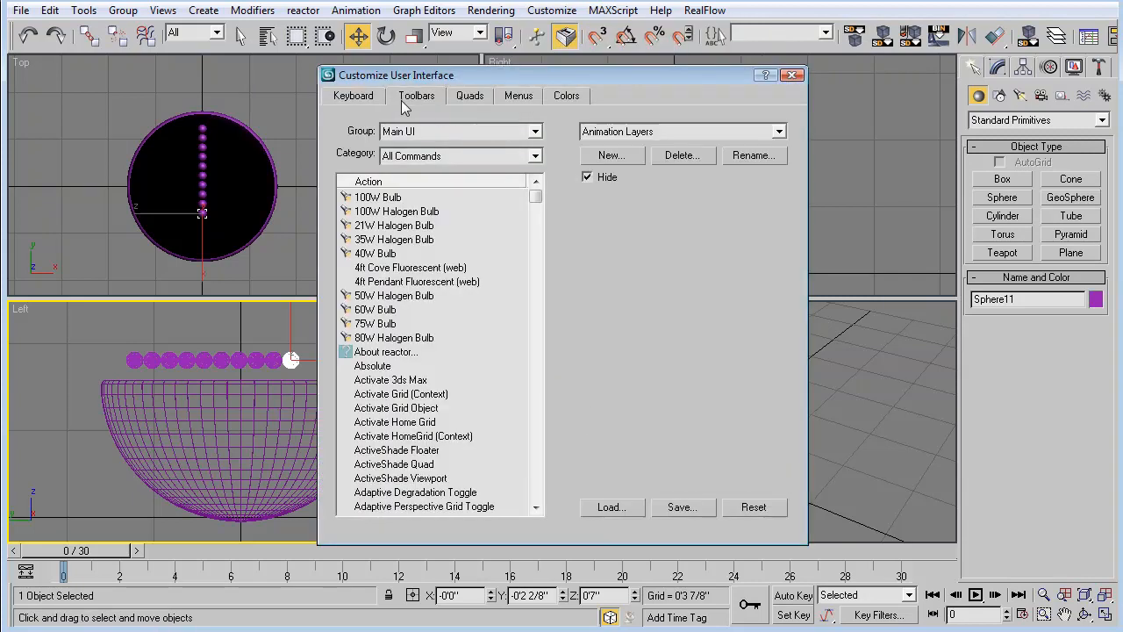
{"action": "left_click", "coordinate": [421, 133]}
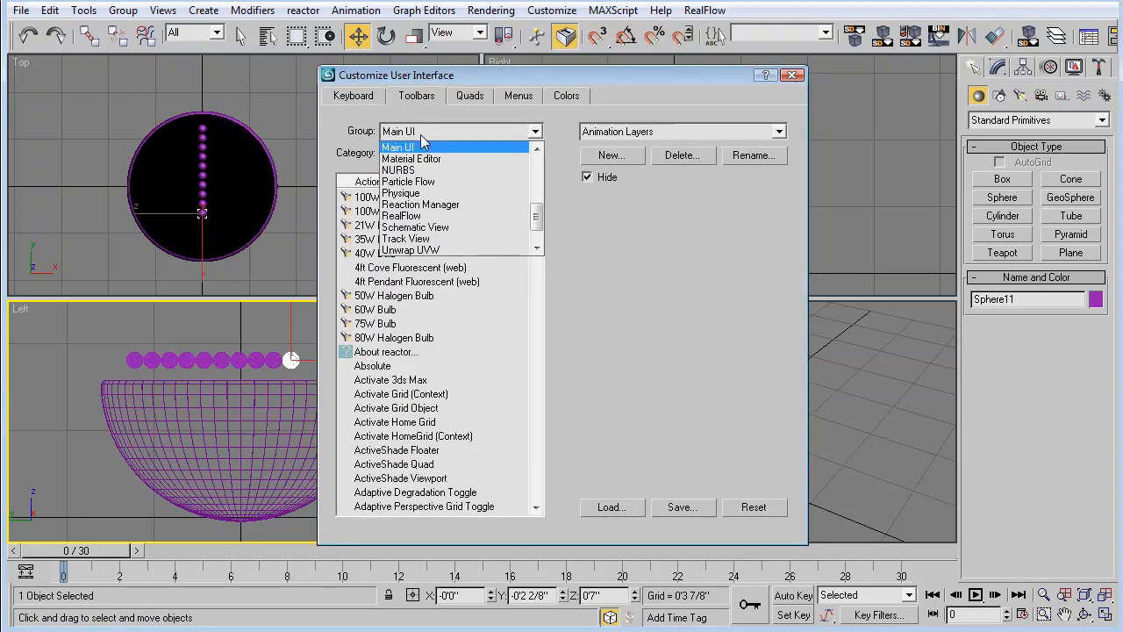
{"action": "left_click", "coordinate": [436, 216]}
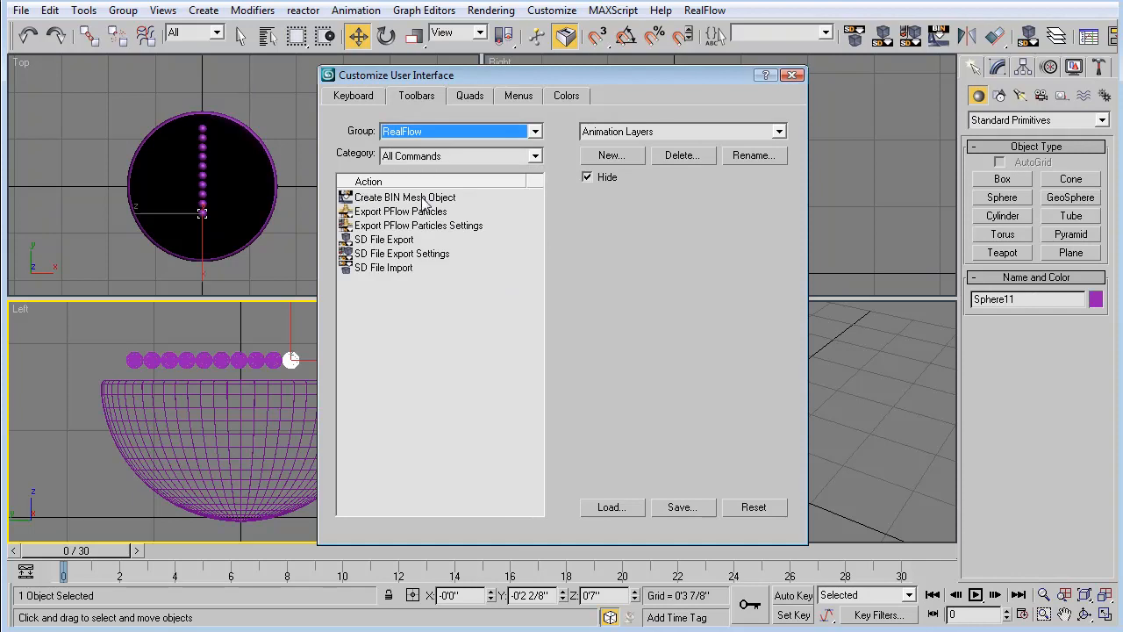
{"action": "left_click", "coordinate": [426, 212]}
{"action": "left_click", "coordinate": [423, 253]}
{"action": "left_click", "coordinate": [417, 240]}
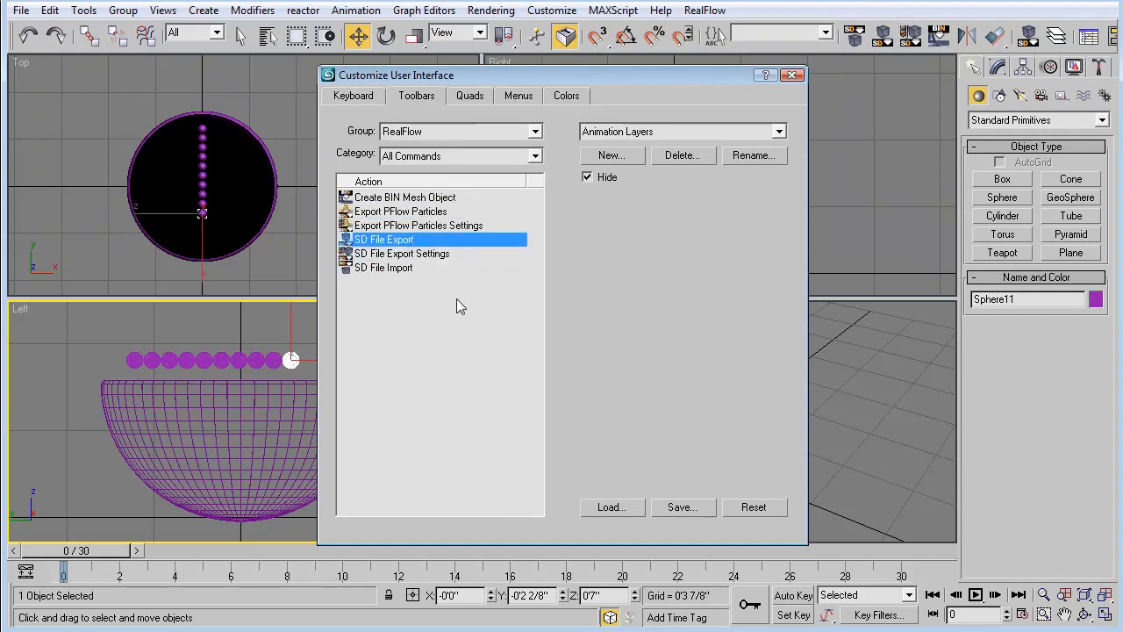
{"action": "left_click", "coordinate": [472, 402]}
{"action": "left_click", "coordinate": [793, 75]}
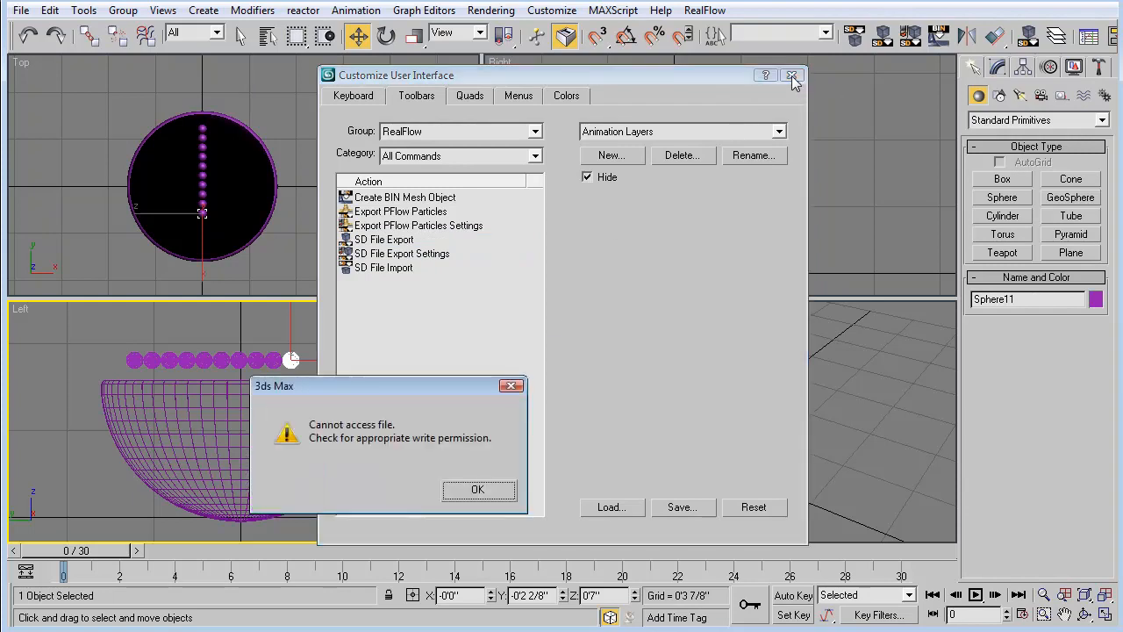
{"action": "left_click", "coordinate": [478, 488]}
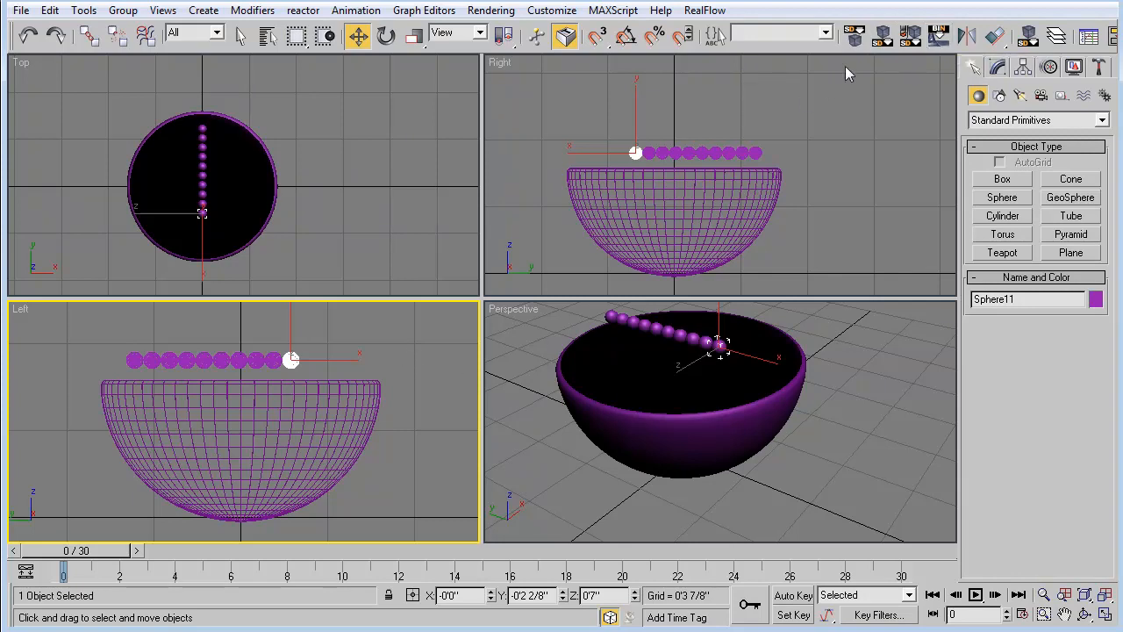
Step: Open the RealFlow SD export settings and browse to the Cereal folder on the desktop for the output file
{"action": "left_click", "coordinate": [911, 37]}
{"action": "left_click_drag", "start_coordinate": [321, 230], "coordinate": [358, 146]}
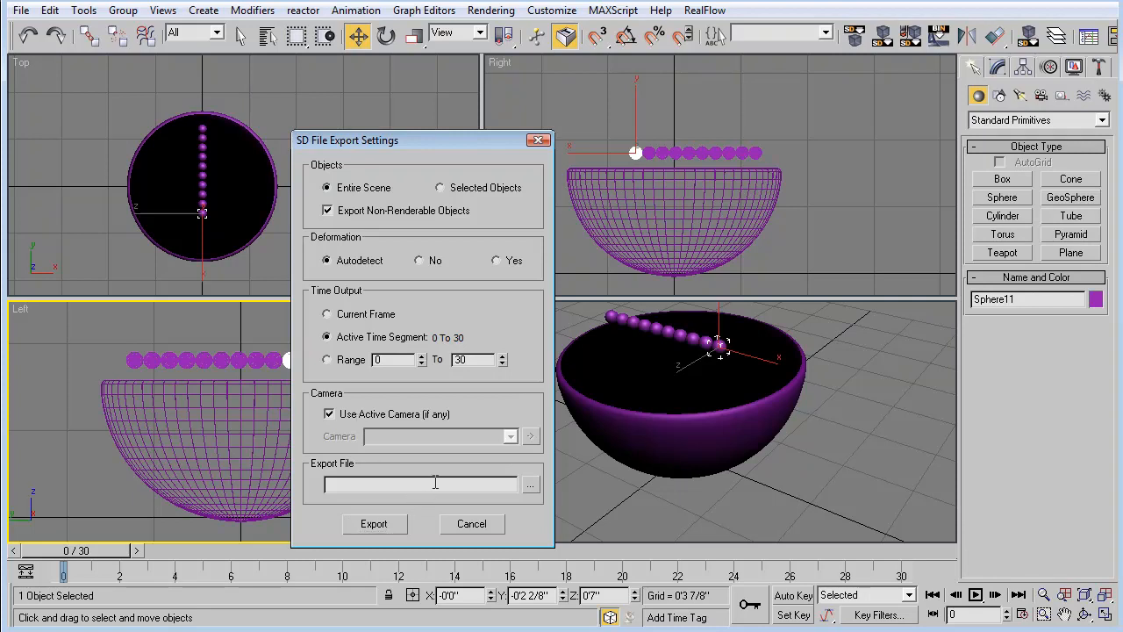
{"action": "left_click", "coordinate": [530, 482]}
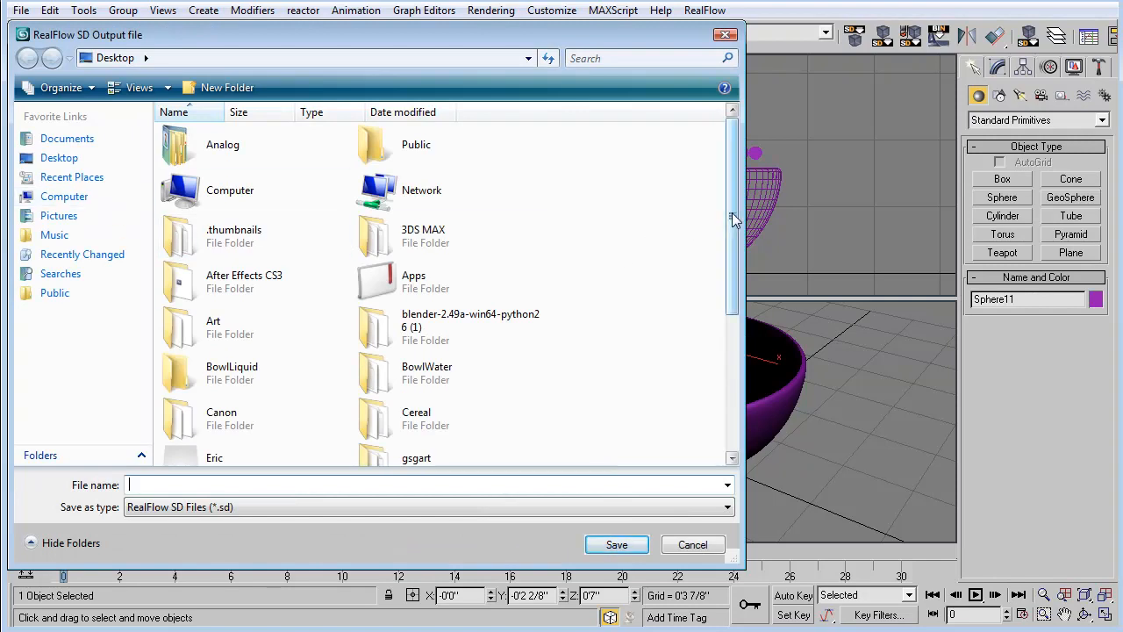
{"action": "scroll", "coordinate": [665, 238], "scroll_direction": "down", "scroll_amount": 2}
{"action": "double_click", "coordinate": [441, 326]}
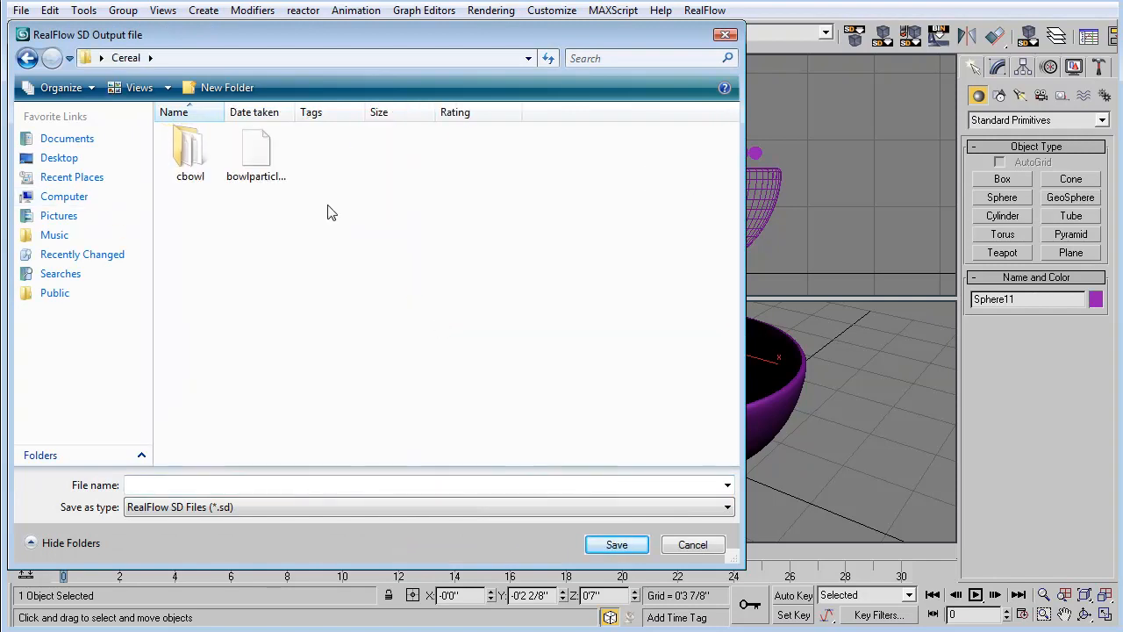
Step: Export the entire scene over the active time segment to an SD file named bowl and switch to RealFlow
{"action": "left_click", "coordinate": [218, 486]}
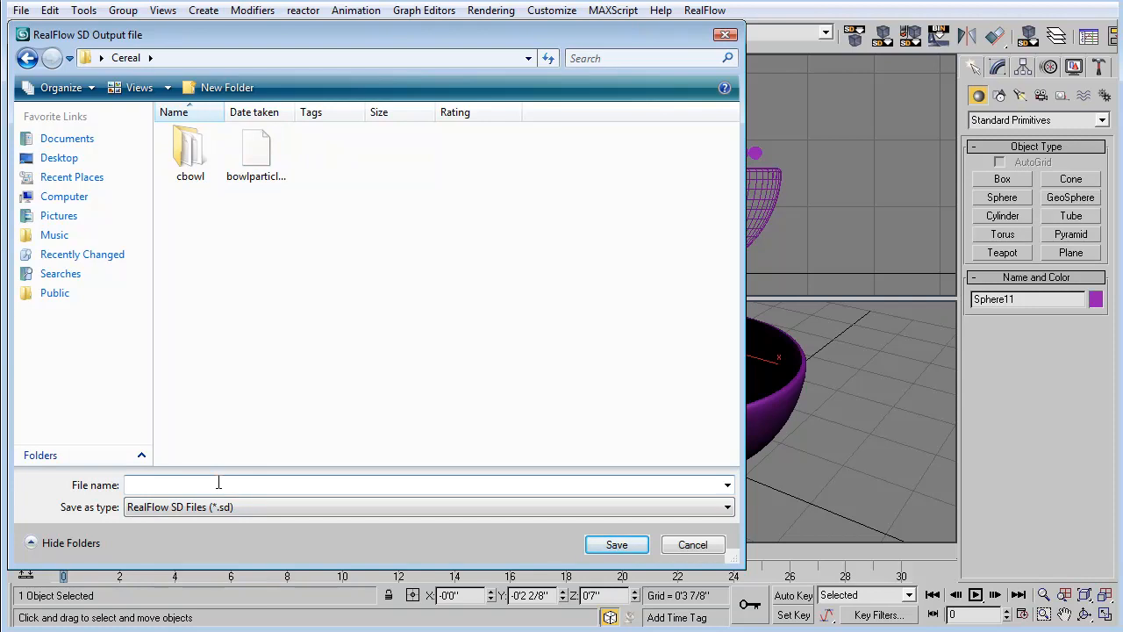
{"action": "type", "text": "bowl"}
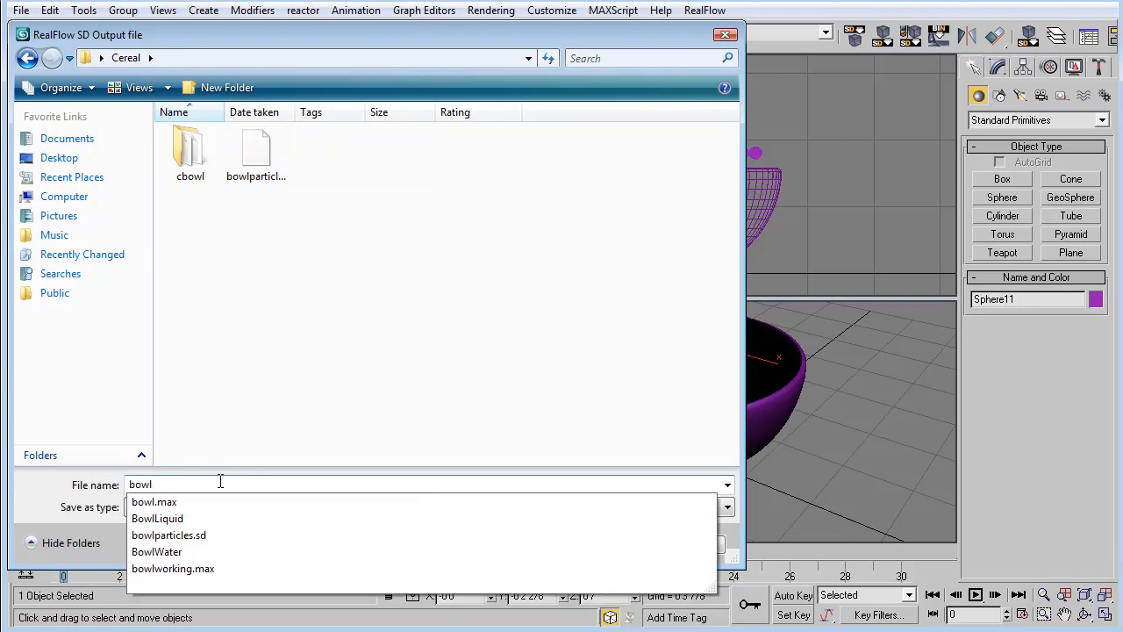
{"action": "left_click", "coordinate": [65, 515]}
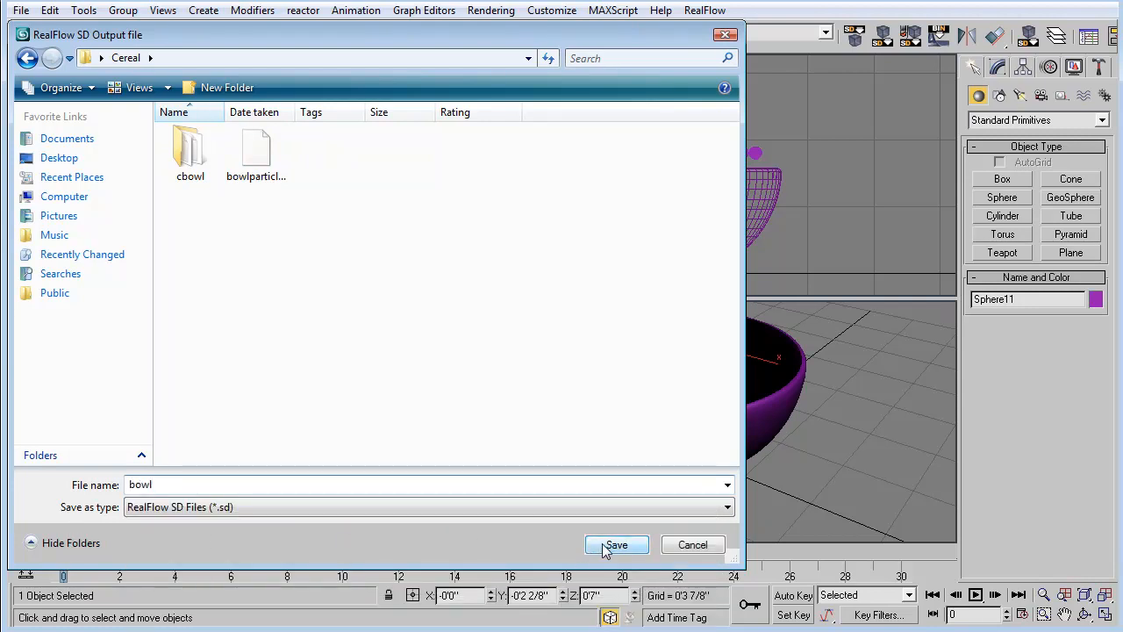
{"action": "left_click_drag", "start_coordinate": [77, 37], "coordinate": [105, 32]}
{"action": "left_click", "coordinate": [643, 541]}
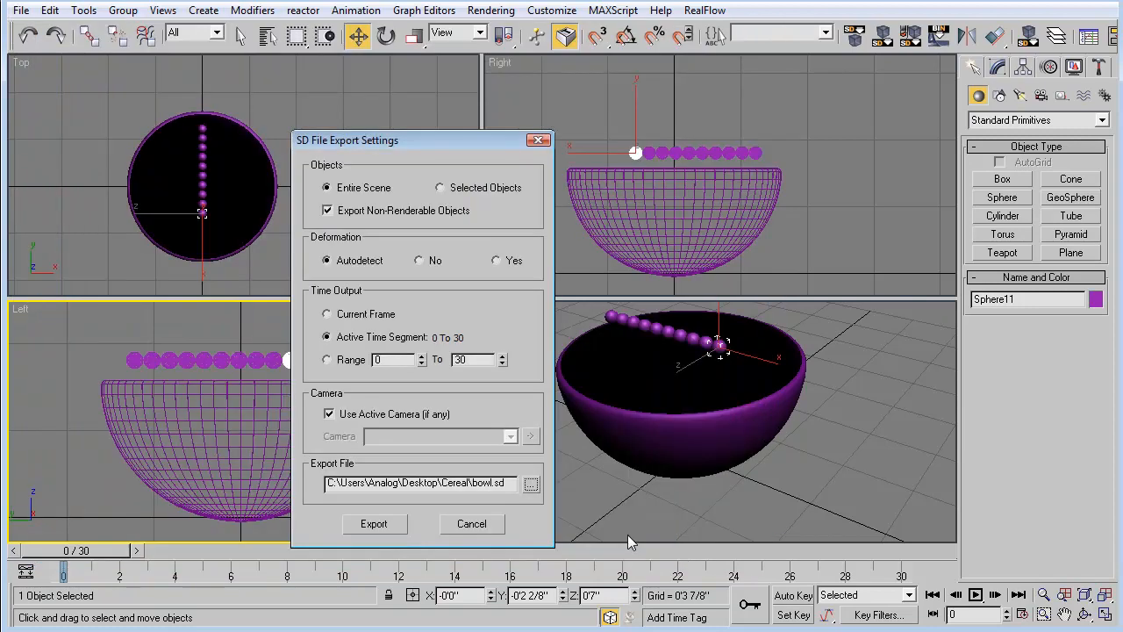
{"action": "left_click", "coordinate": [374, 524]}
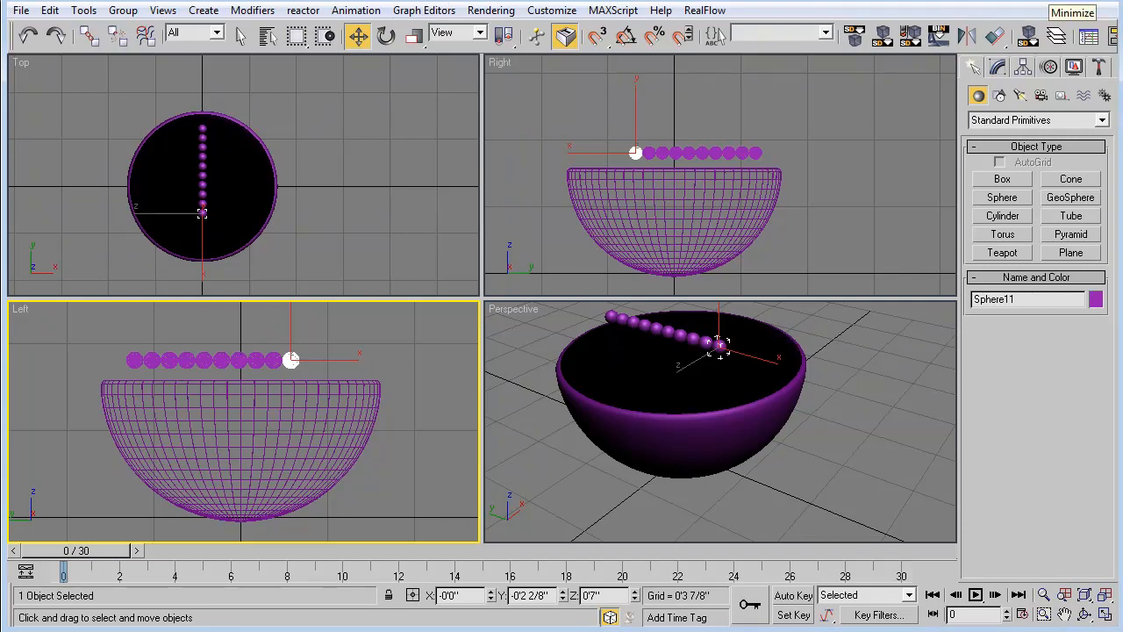
{"action": "left_click", "coordinate": [1054, 2]}
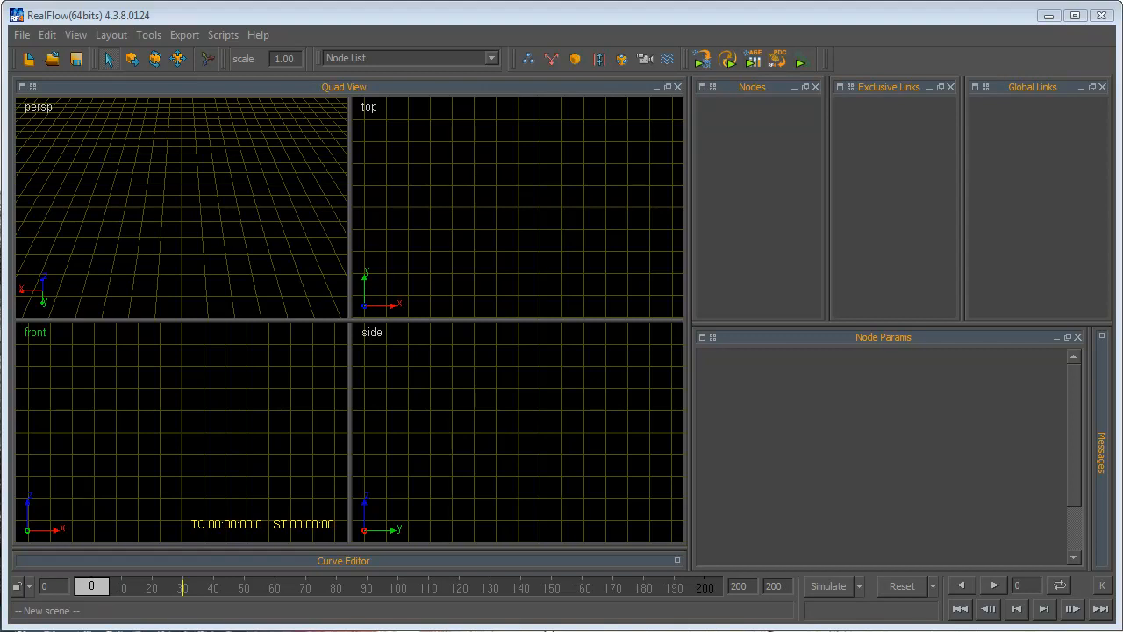
{"action": "left_click", "coordinate": [325, 265]}
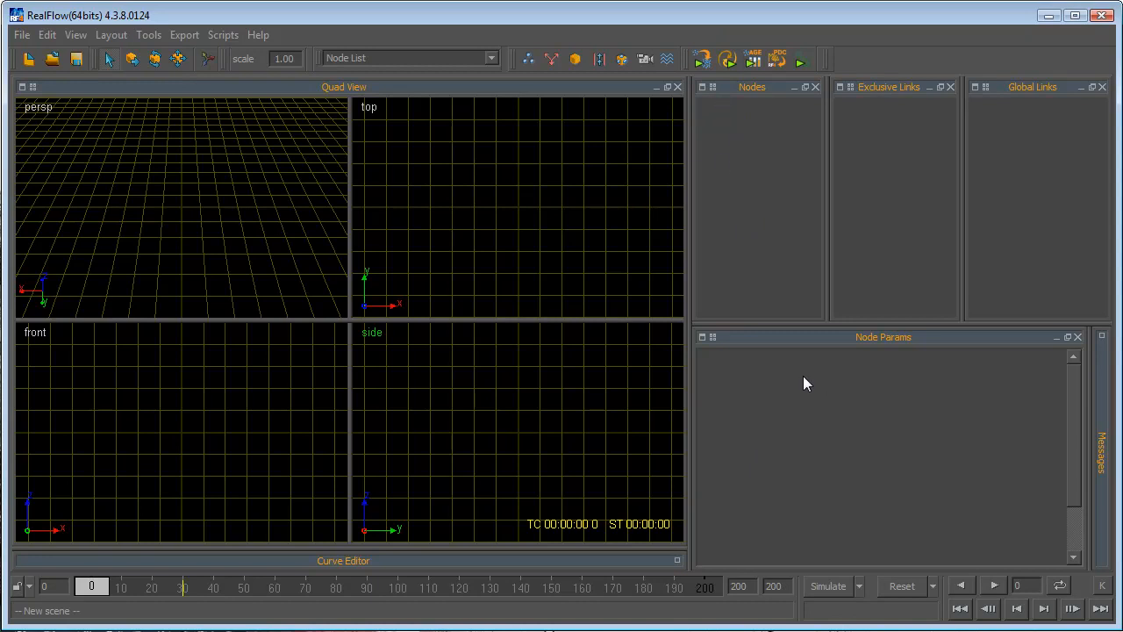
Step: Try timeline lengths of 100 and 300 frames for the empty scene
{"action": "mouse_move", "coordinate": [92, 586]}
{"action": "left_mouse_down"}
{"action": "mouse_move", "coordinate": [533, 586]}
{"action": "mouse_move", "coordinate": [106, 587]}
{"action": "left_mouse_up"}
{"action": "double_click", "coordinate": [788, 585]}
{"action": "type", "text": "100"}
{"action": "key", "text": "Return"}
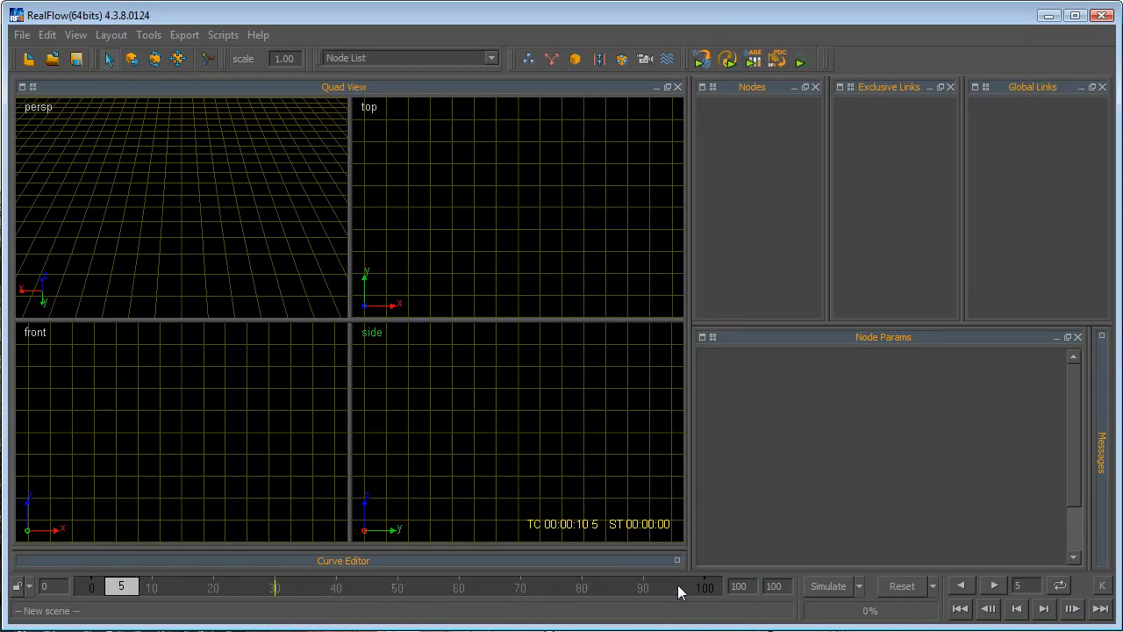
{"action": "double_click", "coordinate": [779, 587]}
{"action": "type", "text": "300"}
{"action": "key", "text": "Return"}
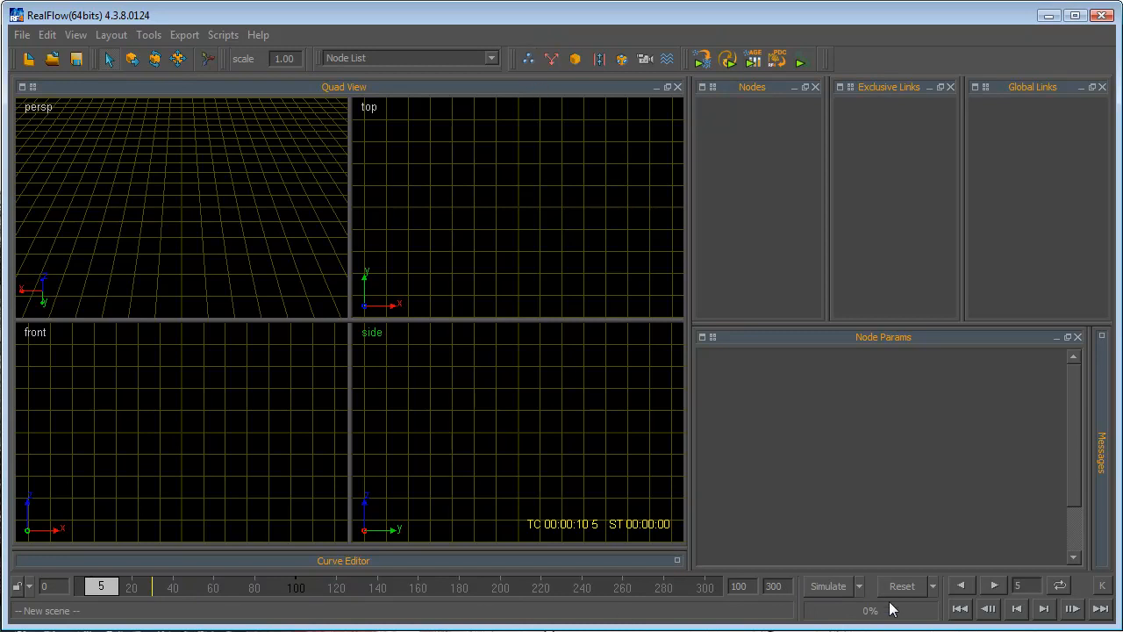
Step: Turn Fluid Dynamics off in the simulation options and switch it back on
{"action": "left_click", "coordinate": [860, 587]}
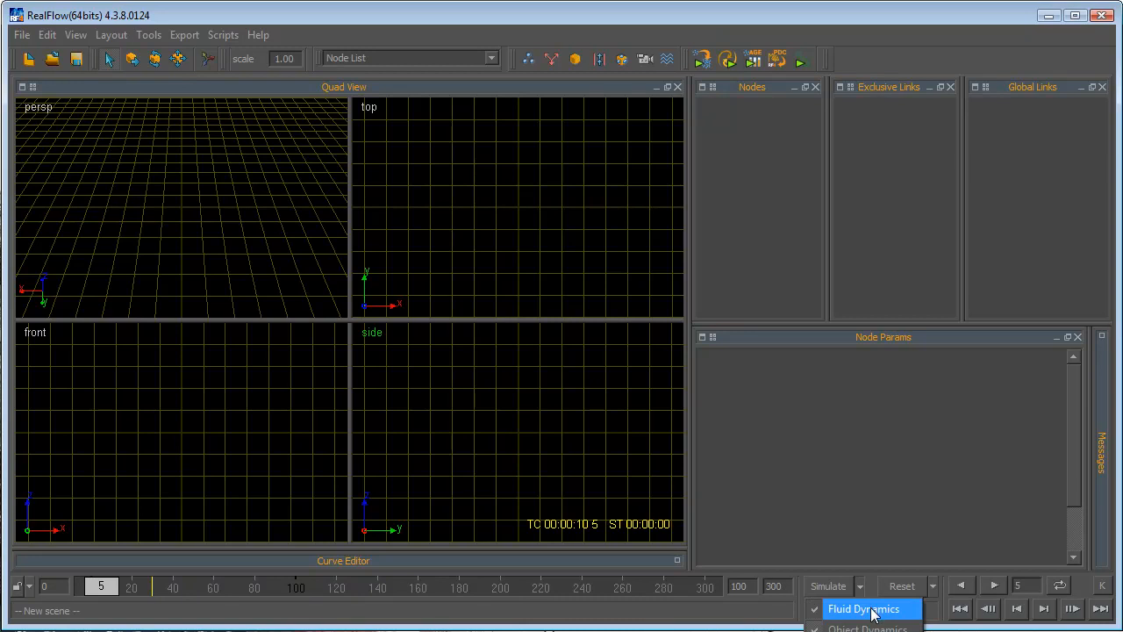
{"action": "left_click", "coordinate": [873, 609]}
{"action": "left_click", "coordinate": [860, 586]}
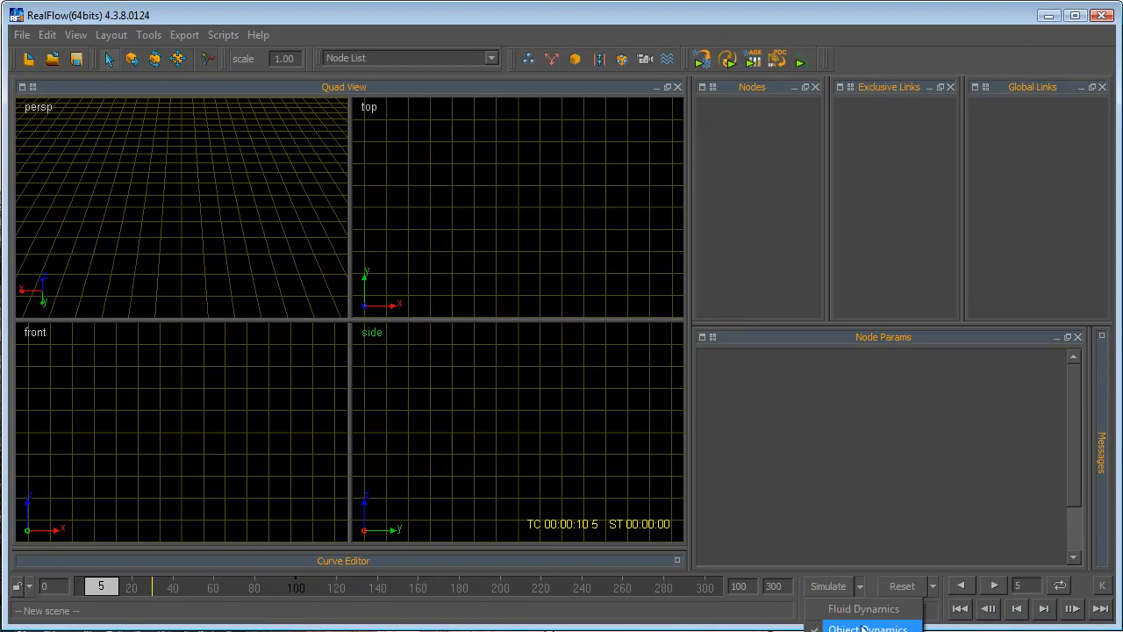
{"action": "left_click", "coordinate": [863, 609]}
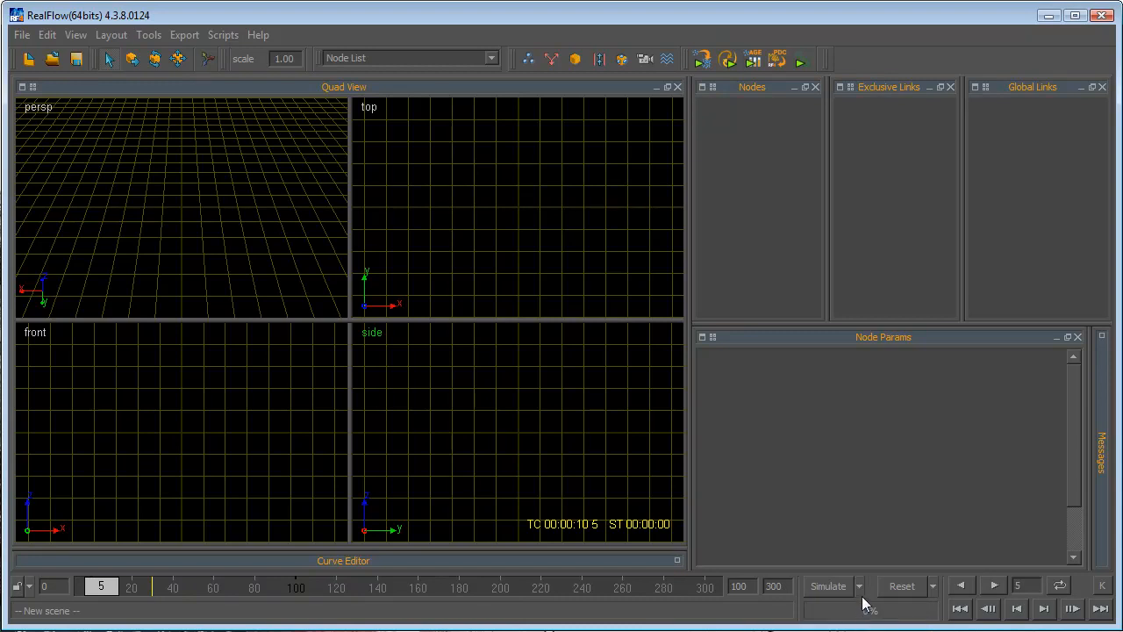
{"action": "left_click", "coordinate": [860, 586]}
{"action": "left_click", "coordinate": [730, 611]}
Step: Examine the transform tools, the scale setting and the available emitter, daemon and object types
{"action": "left_click", "coordinate": [132, 60]}
{"action": "left_click", "coordinate": [107, 59]}
{"action": "double_click", "coordinate": [275, 65]}
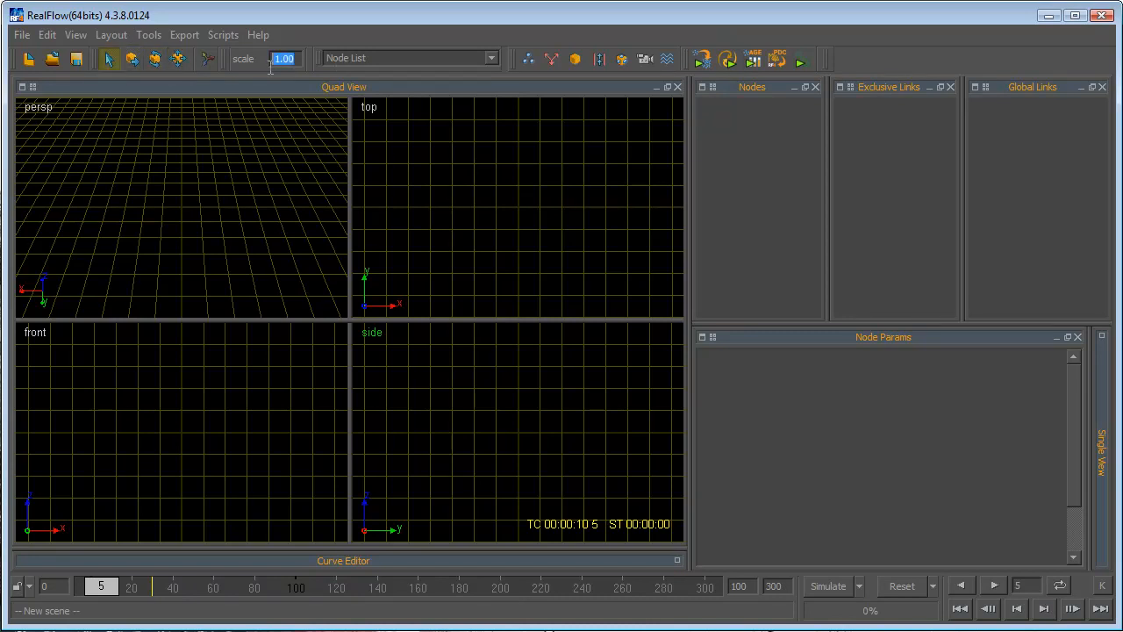
{"action": "left_click", "coordinate": [276, 267]}
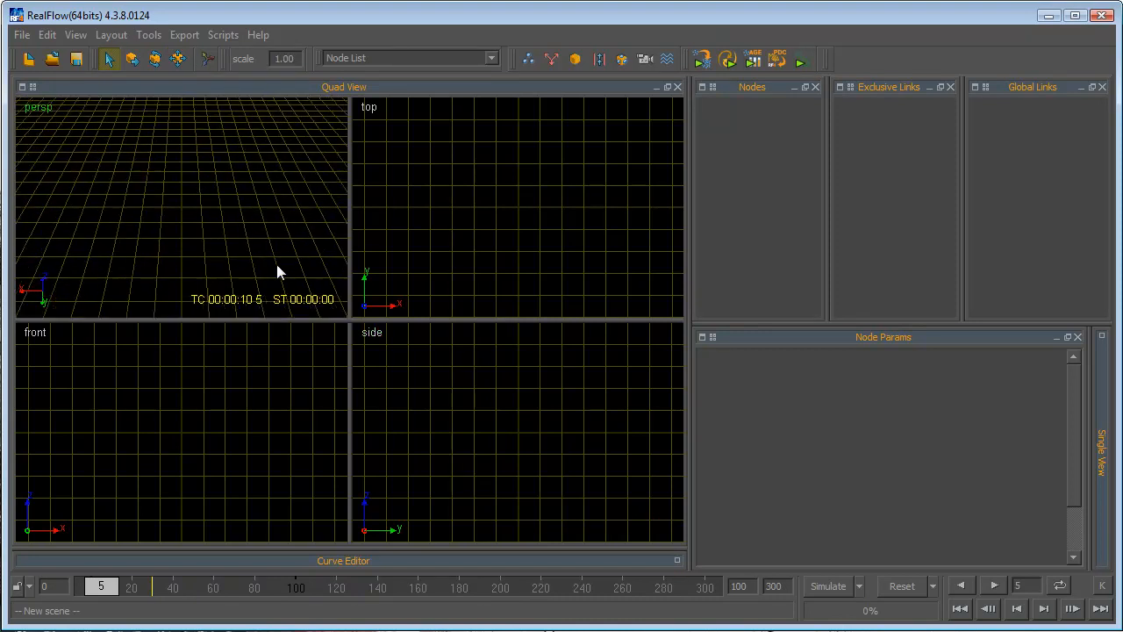
{"action": "left_click", "coordinate": [530, 61]}
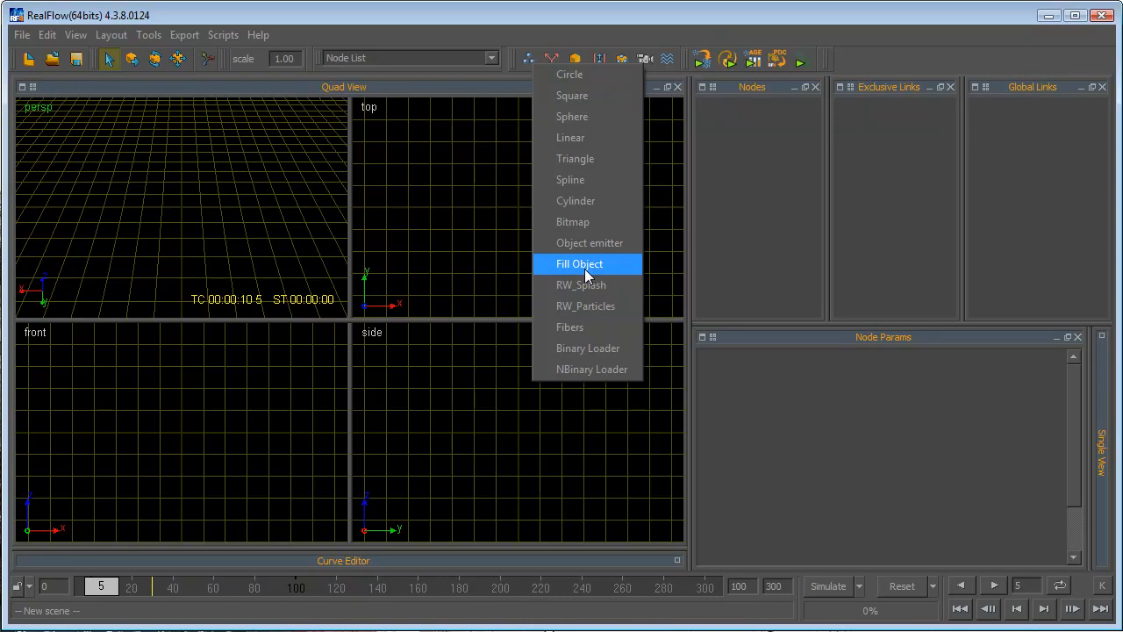
{"action": "left_click", "coordinate": [532, 39]}
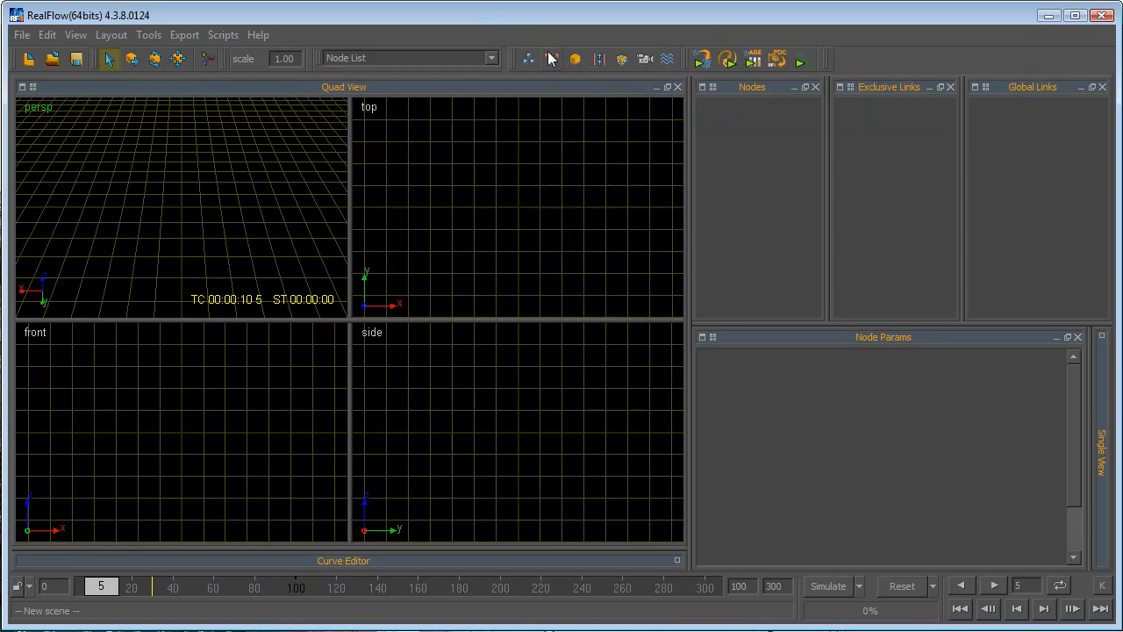
{"action": "left_click", "coordinate": [551, 59]}
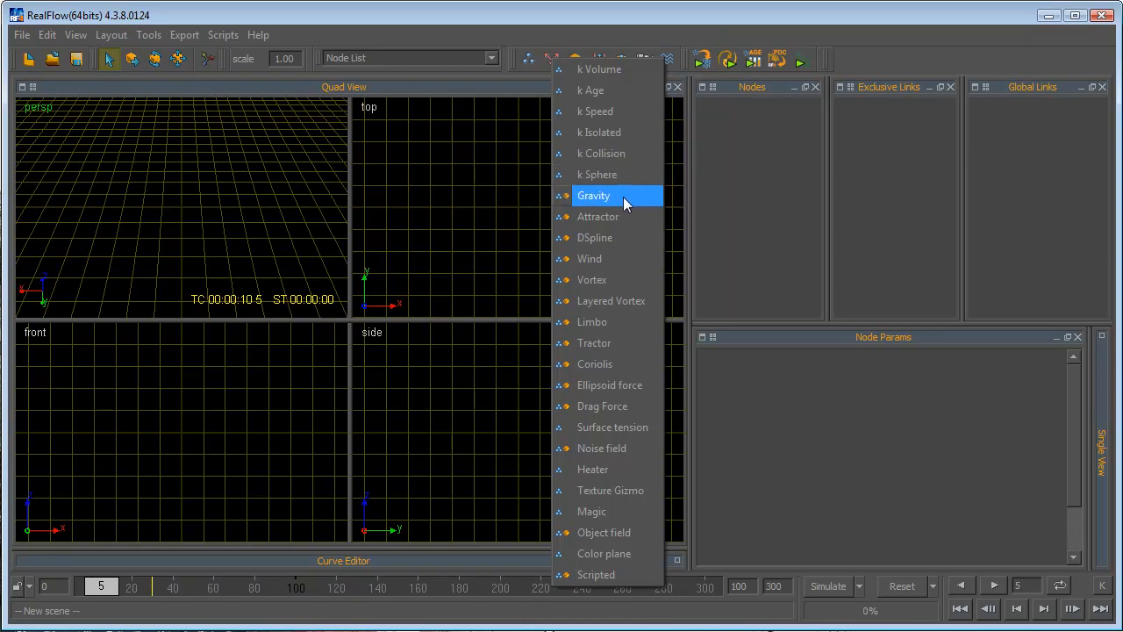
{"action": "left_click", "coordinate": [557, 30]}
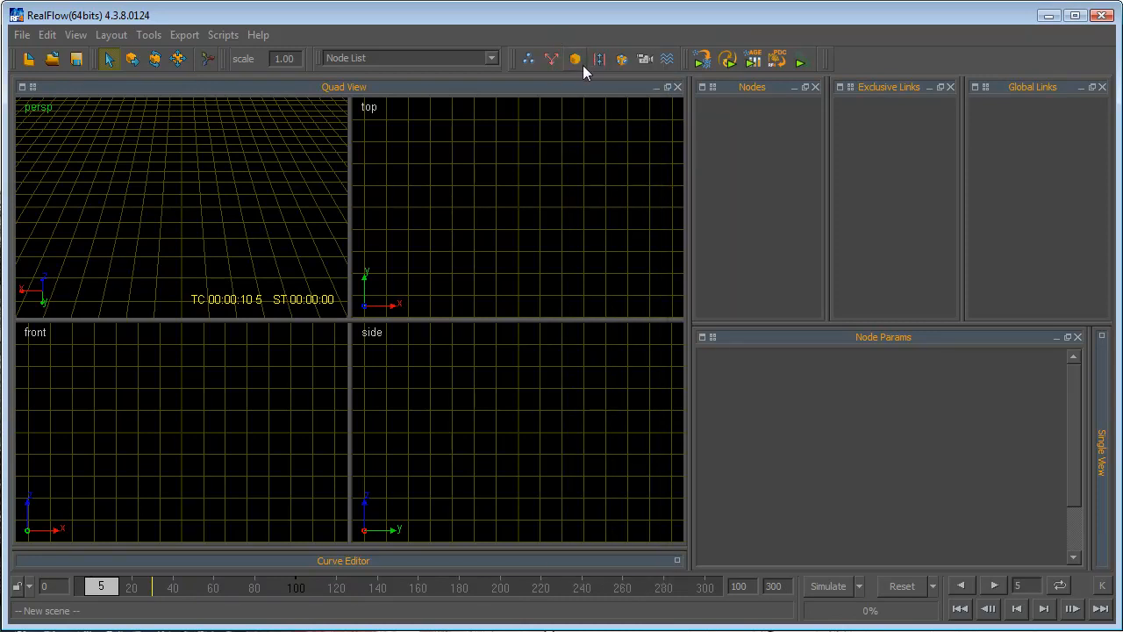
{"action": "left_click", "coordinate": [576, 60]}
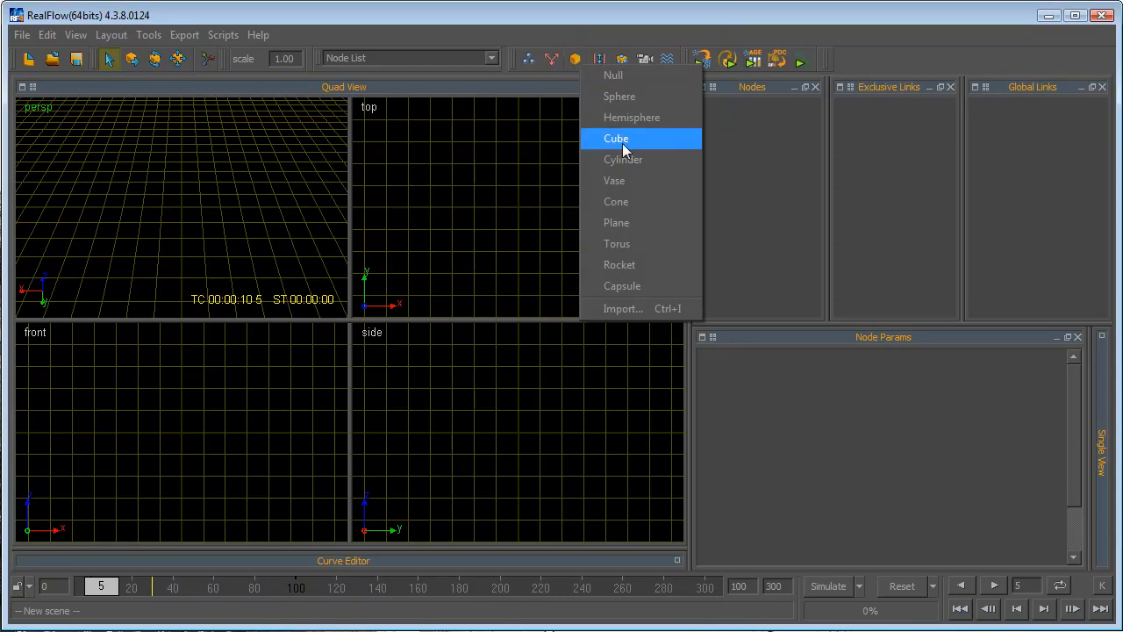
{"action": "key", "text": "Escape"}
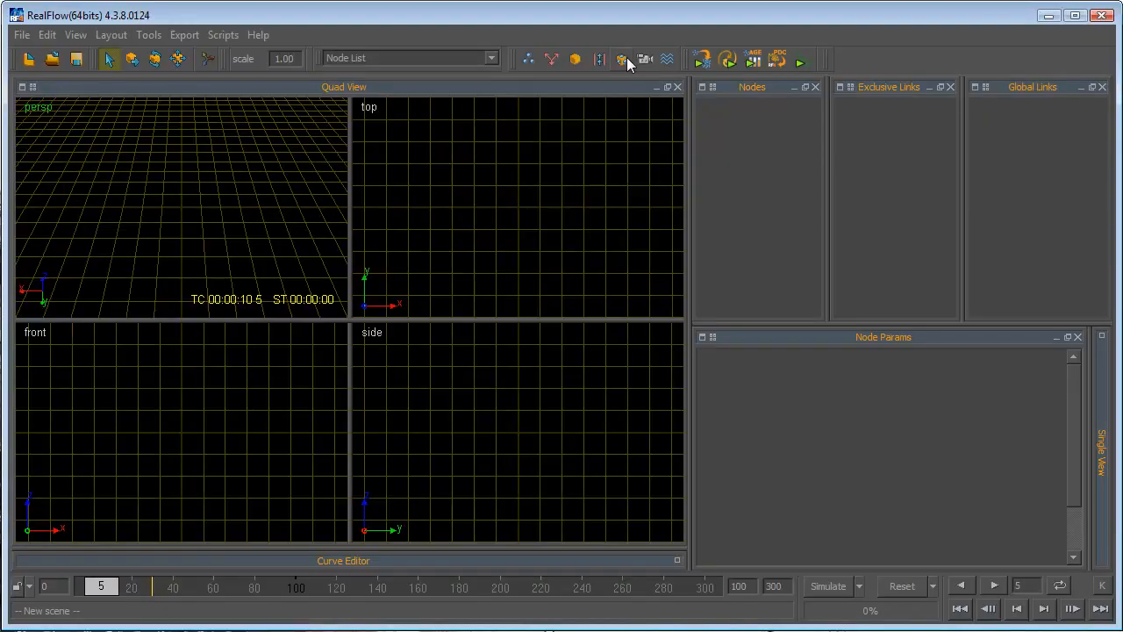
{"action": "left_click", "coordinate": [575, 60]}
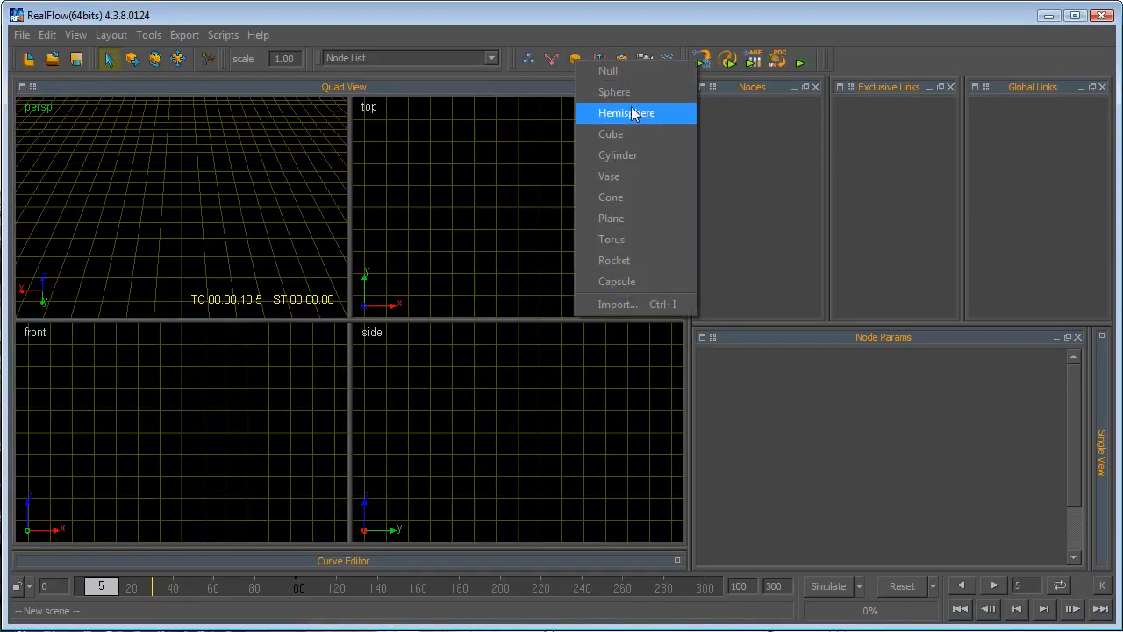
{"action": "left_click", "coordinate": [598, 36]}
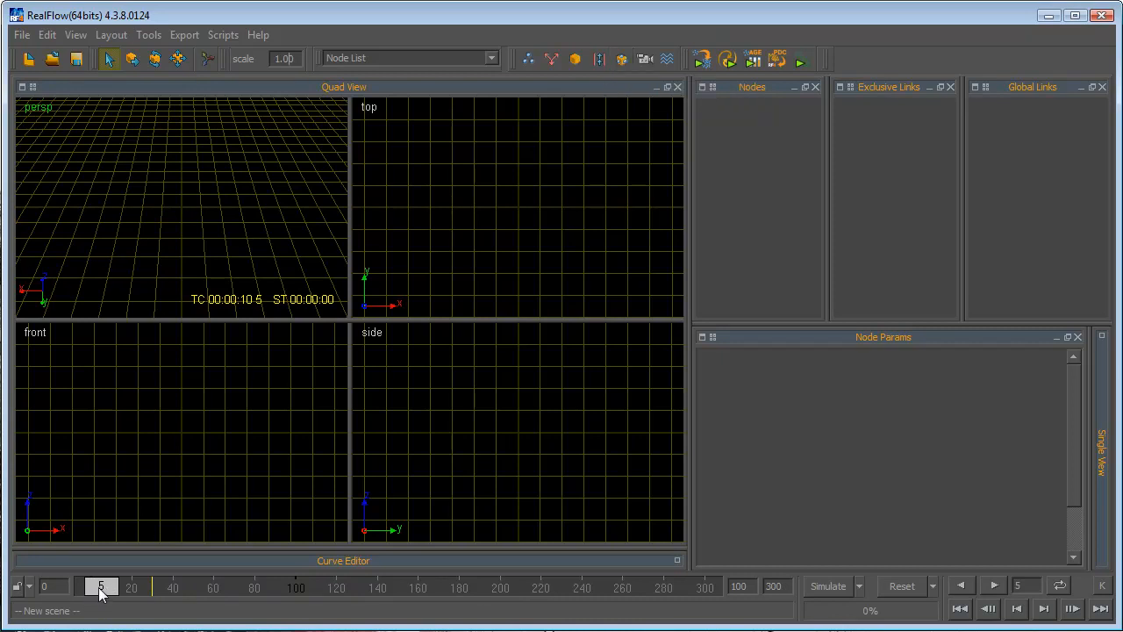
Step: Create a new RealFlow project named kix in the Cereal folder on the desktop
{"action": "left_click_drag", "start_coordinate": [100, 588], "coordinate": [62, 590]}
{"action": "left_click", "coordinate": [21, 37]}
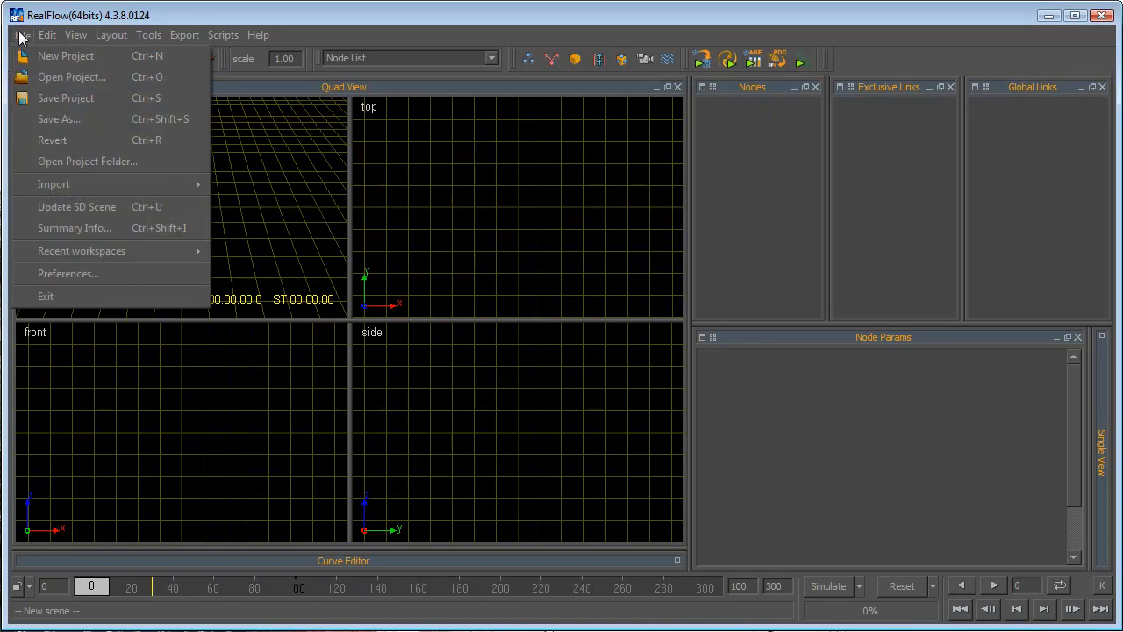
{"action": "left_click", "coordinate": [66, 56]}
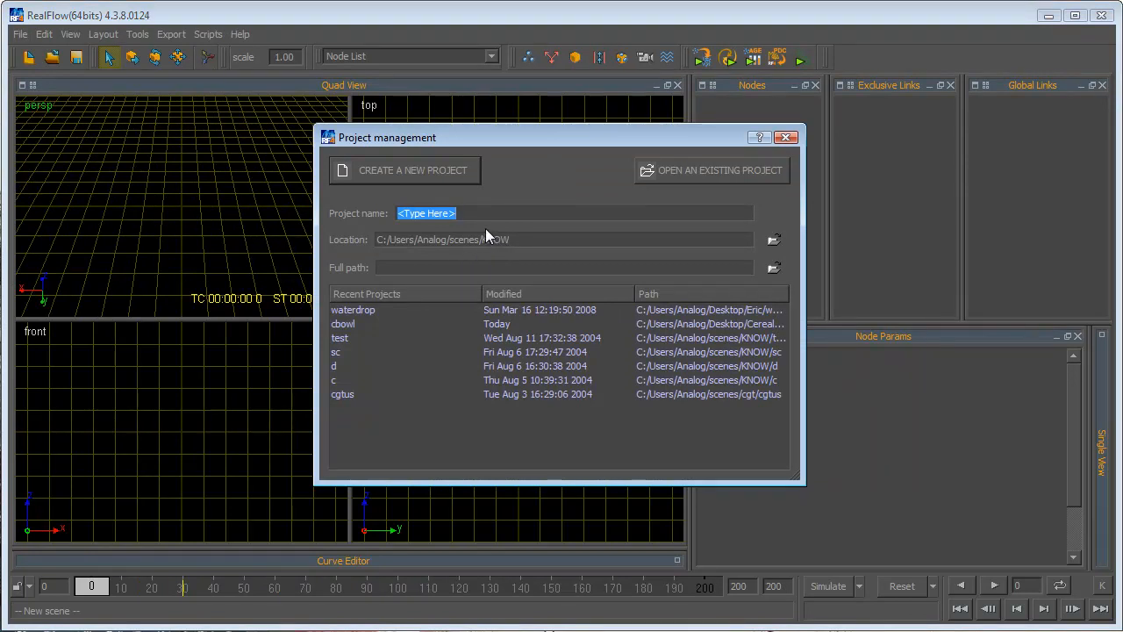
{"action": "type", "text": "kix"}
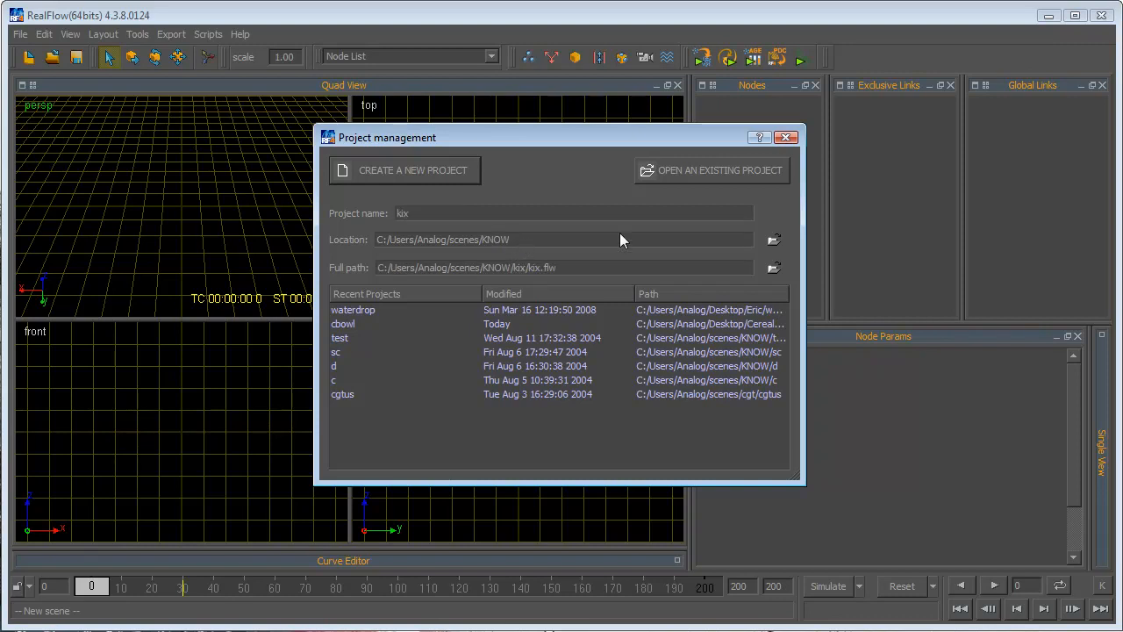
{"action": "left_click", "coordinate": [768, 242]}
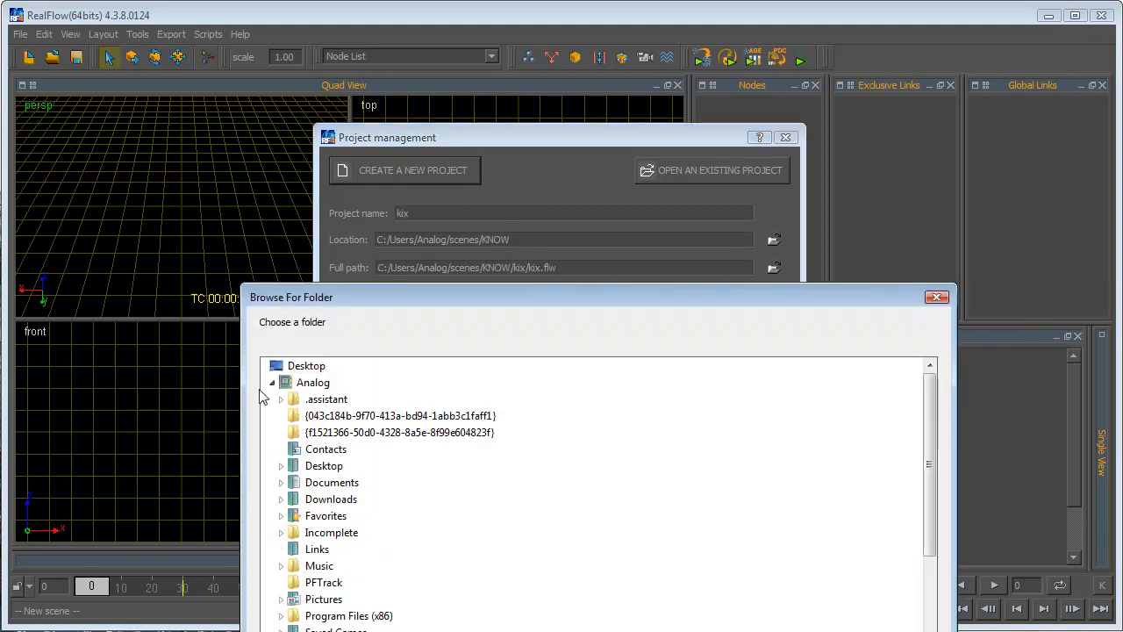
{"action": "left_click", "coordinate": [272, 384]}
{"action": "left_click", "coordinate": [273, 600]}
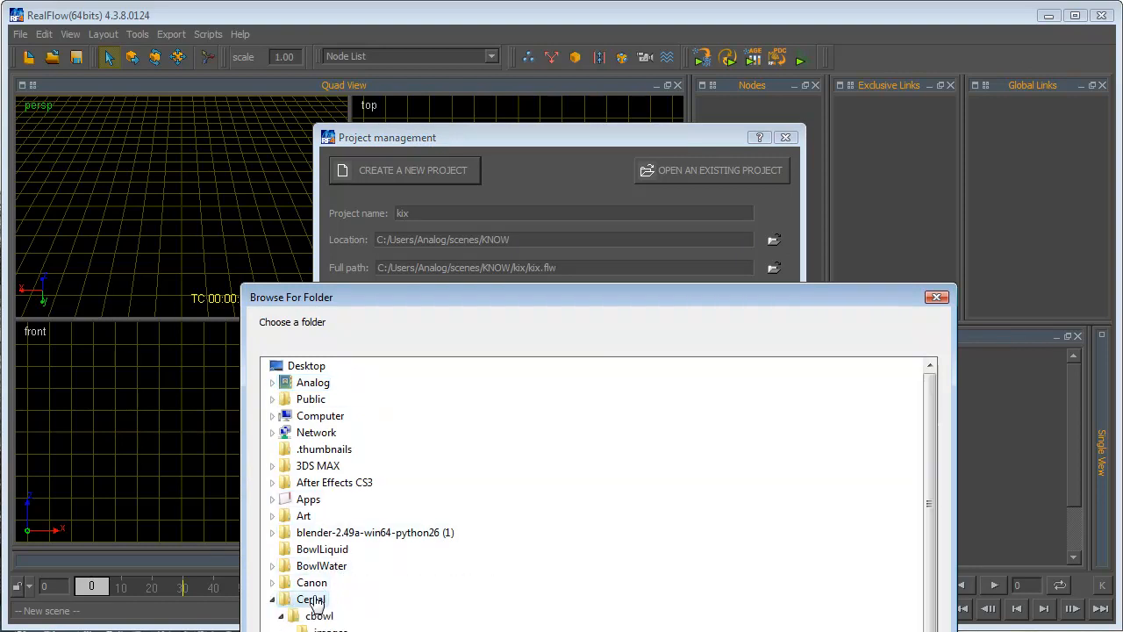
{"action": "left_click", "coordinate": [281, 615]}
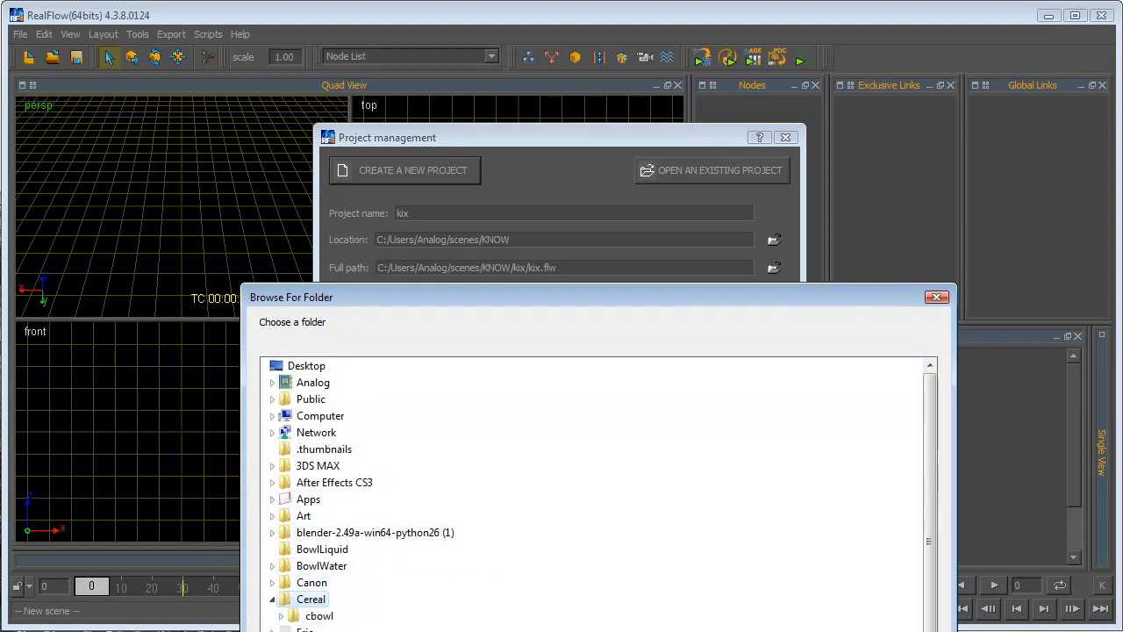
{"action": "key", "text": "Return"}
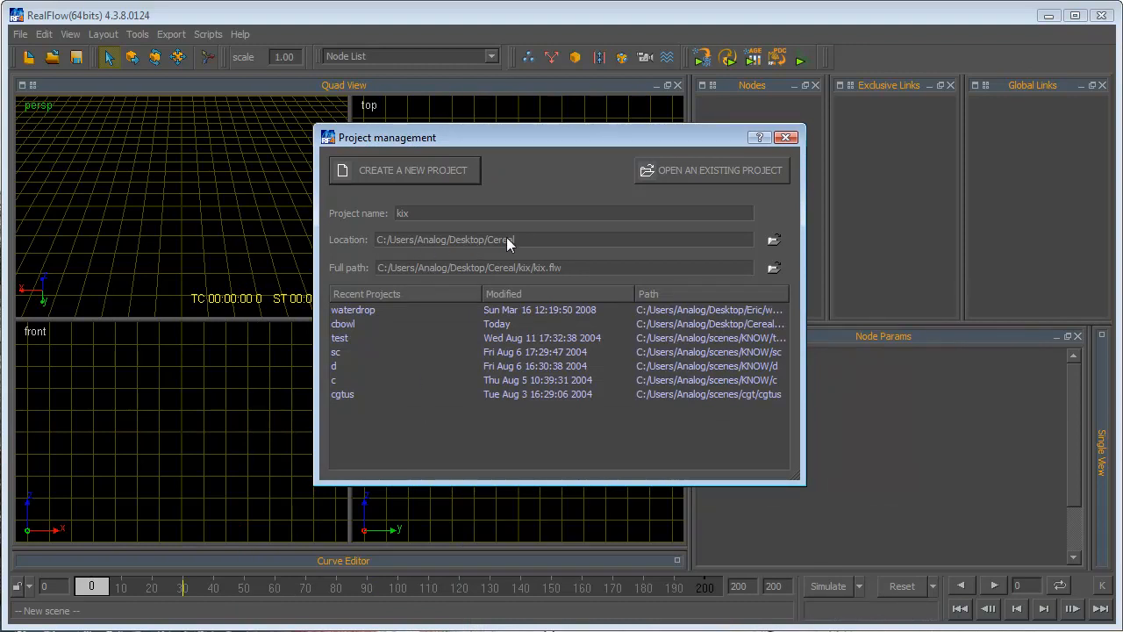
{"action": "left_click", "coordinate": [432, 172]}
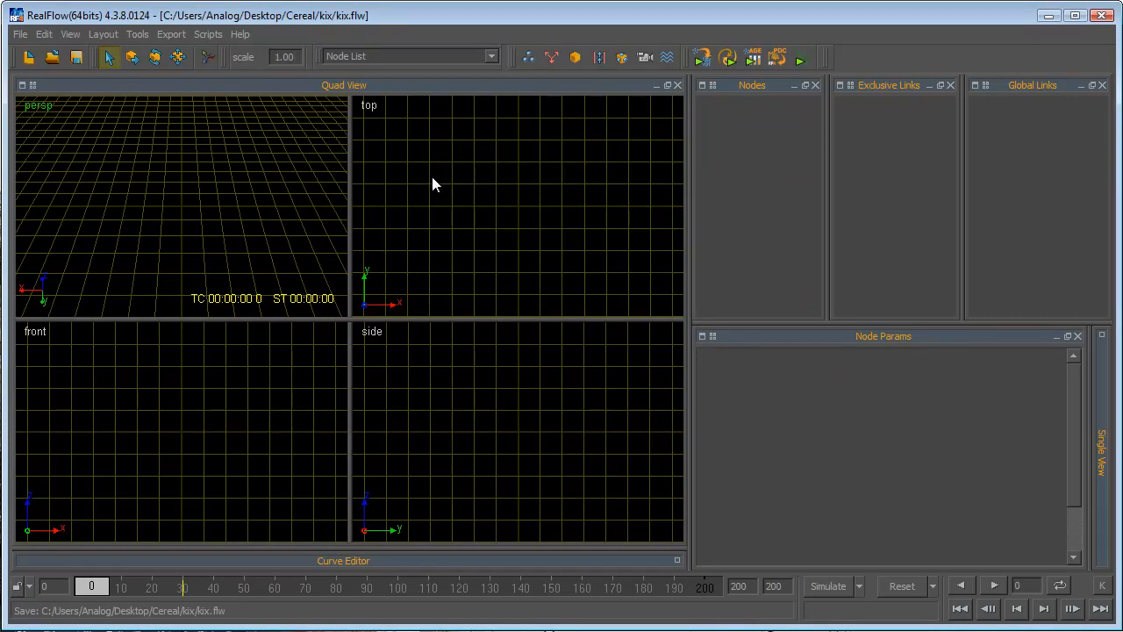
{"action": "left_click", "coordinate": [575, 57]}
{"action": "left_click", "coordinate": [630, 277]}
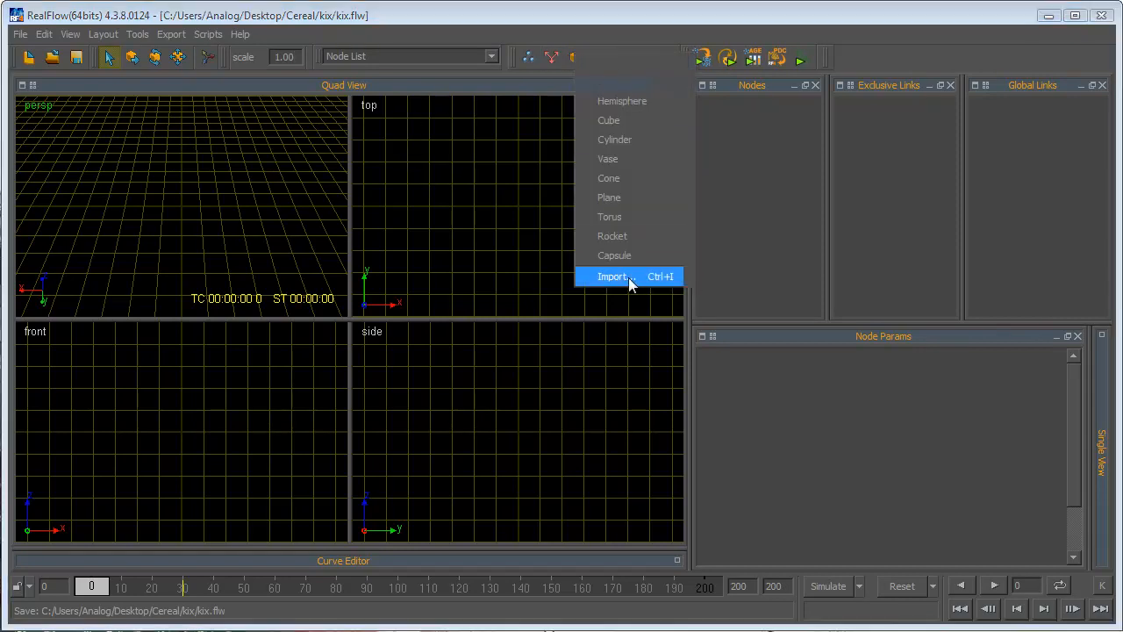
{"action": "left_click", "coordinate": [1090, 40]}
Step: Import bowl.sd from the Cereal folder into the kix project
{"action": "left_click", "coordinate": [20, 34]}
{"action": "mouse_move", "coordinate": [110, 174]}
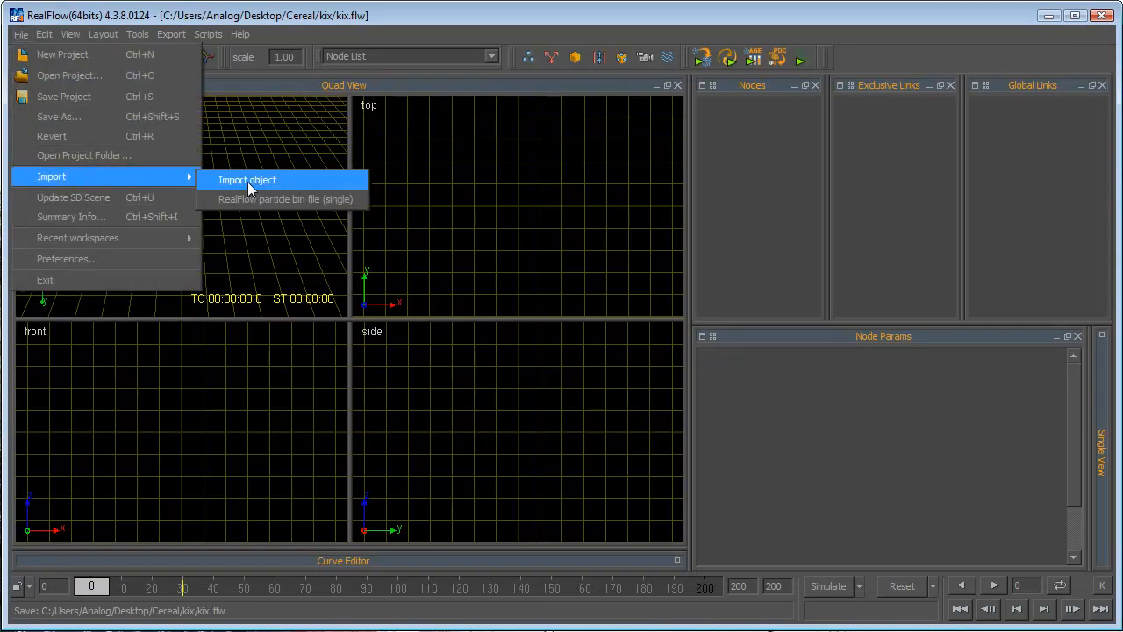
{"action": "left_click", "coordinate": [247, 182]}
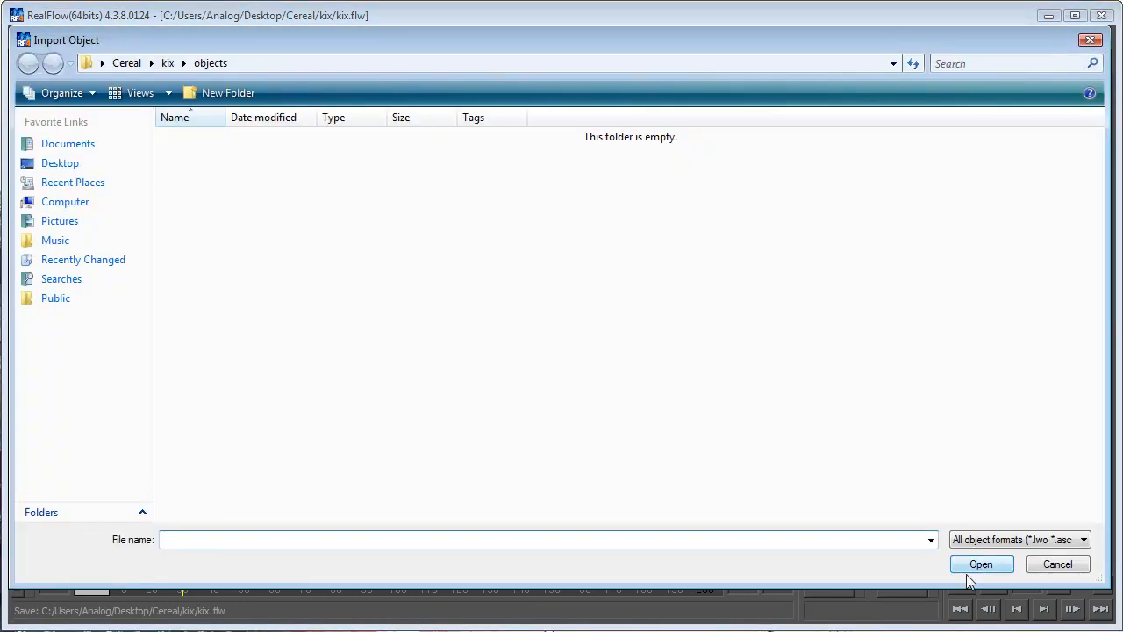
{"action": "left_click", "coordinate": [168, 64]}
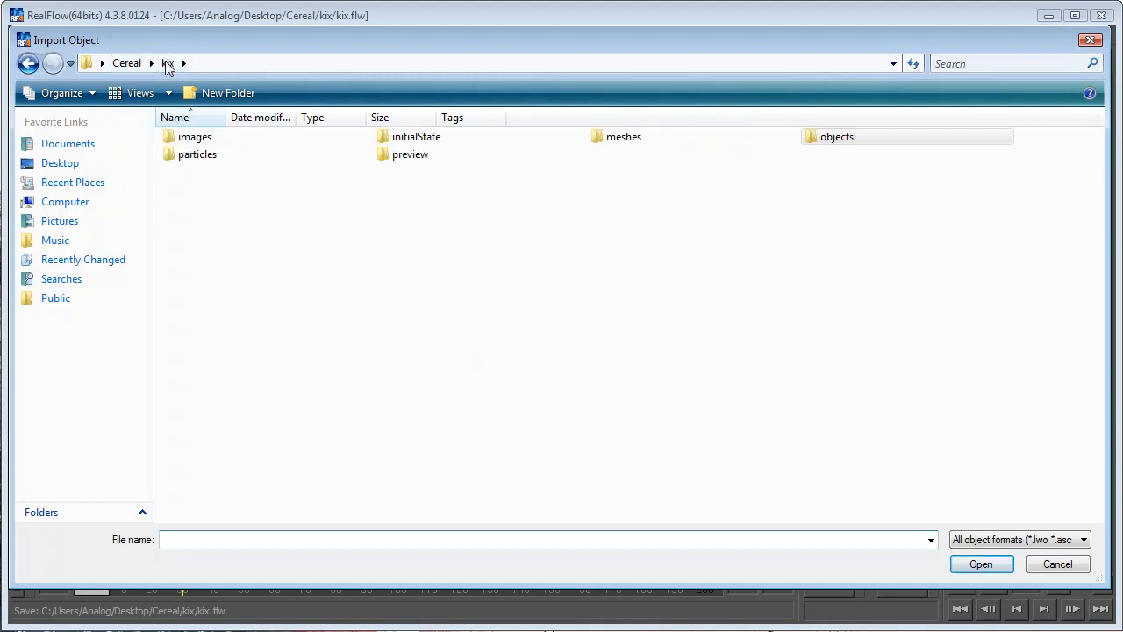
{"action": "left_click", "coordinate": [283, 297]}
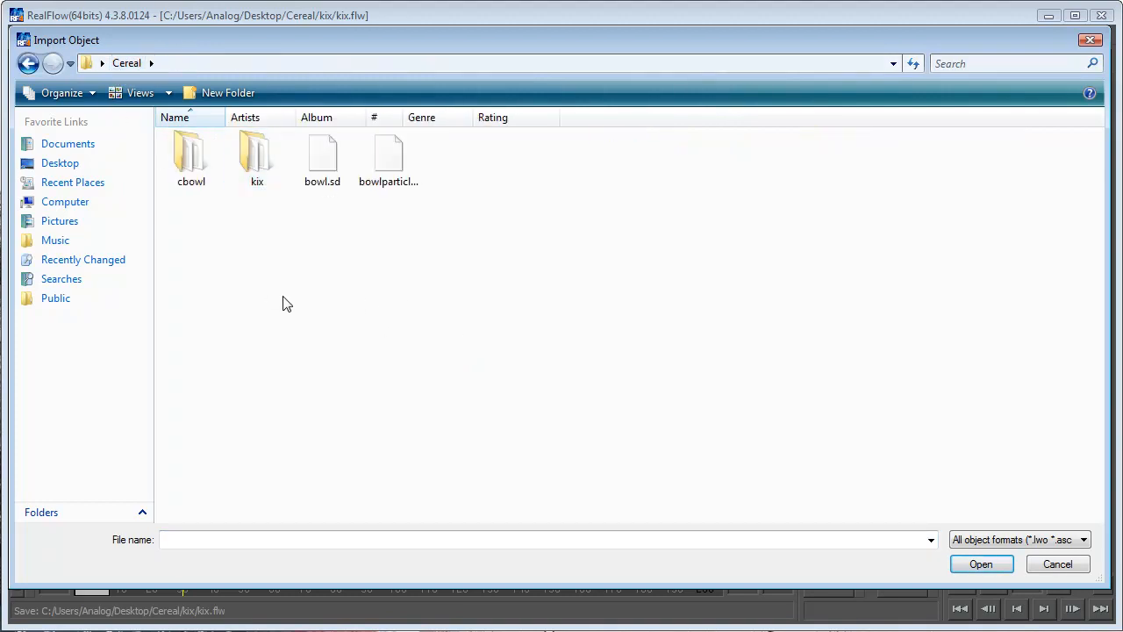
{"action": "double_click", "coordinate": [329, 177]}
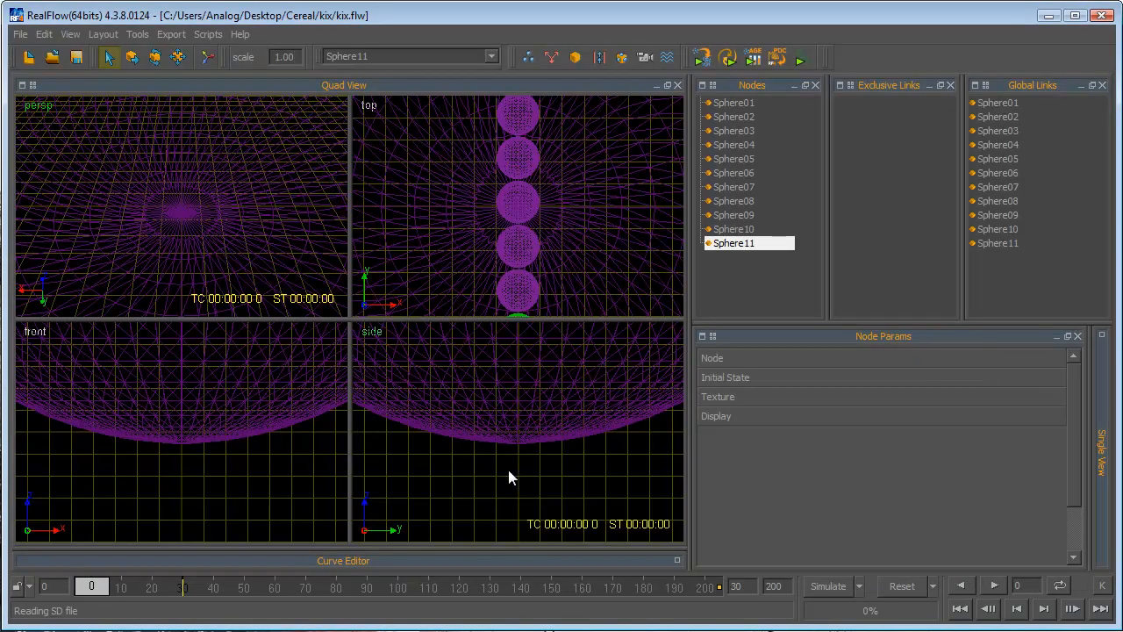
Step: Frame the imported bowl and sphere row in the side view and compare them with the 3ds Max scene
{"action": "scroll", "coordinate": [508, 470], "scroll_direction": "down", "scroll_amount": 5}
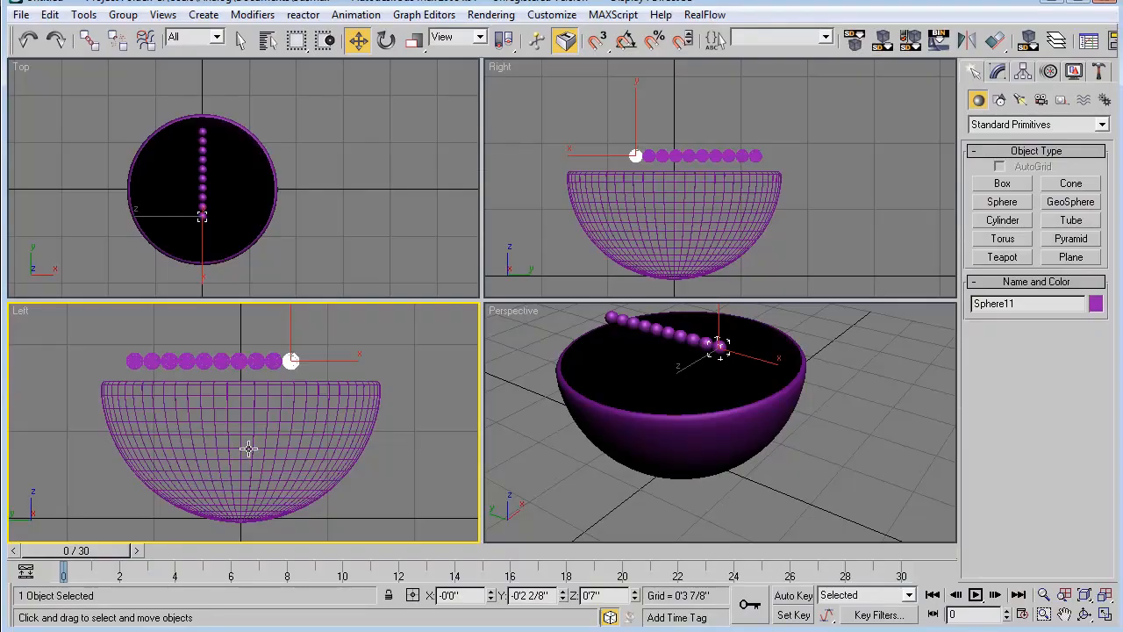
{"action": "scroll", "coordinate": [249, 449], "scroll_direction": "down", "scroll_amount": 2}
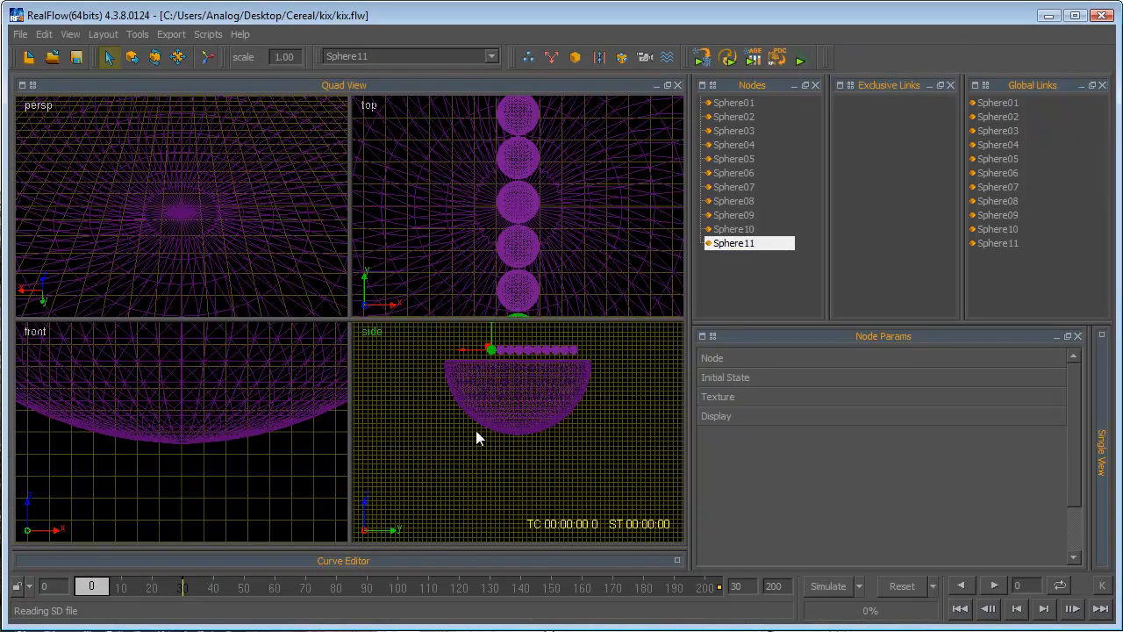
{"action": "scroll", "coordinate": [500, 420], "scroll_direction": "up", "scroll_amount": 3}
{"action": "scroll", "coordinate": [500, 419], "scroll_direction": "down", "scroll_amount": 1}
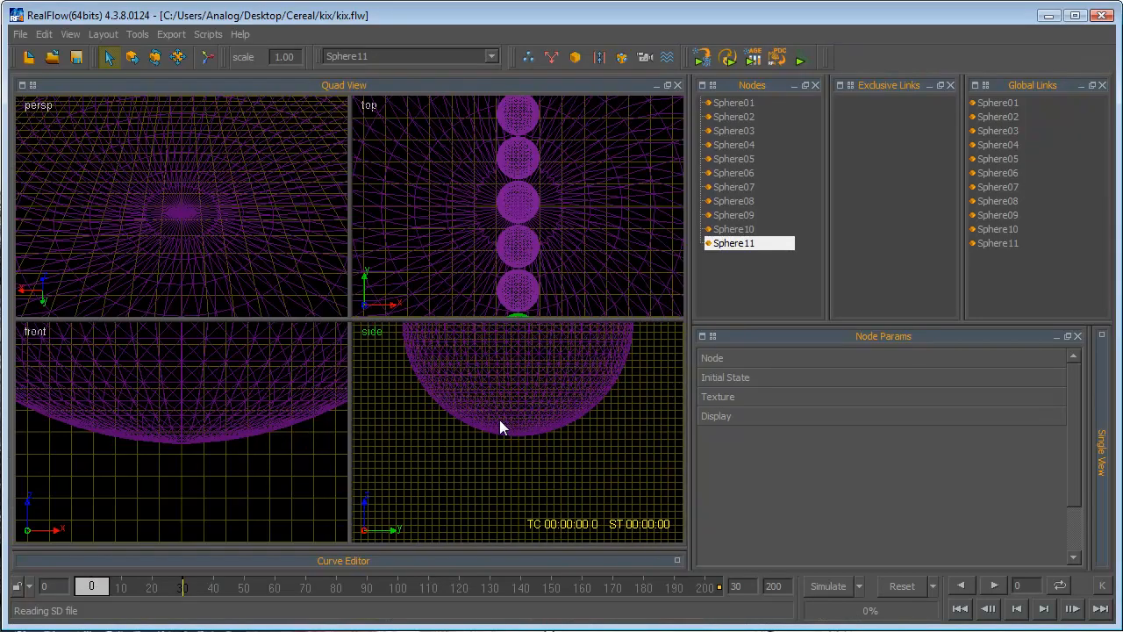
{"action": "middle_click_drag", "start_coordinate": [516, 407], "coordinate": [498, 477]}
{"action": "scroll", "coordinate": [546, 399], "scroll_direction": "up", "scroll_amount": 2}
{"action": "scroll", "coordinate": [527, 433], "scroll_direction": "down", "scroll_amount": 3}
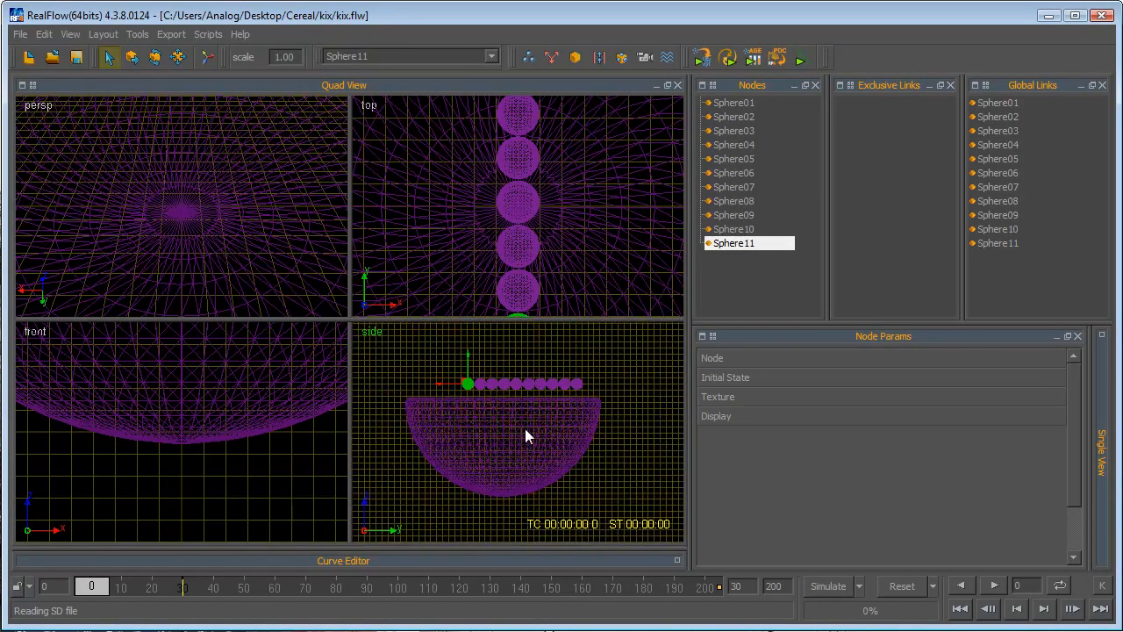
{"action": "scroll", "coordinate": [607, 386], "scroll_direction": "up", "scroll_amount": 2}
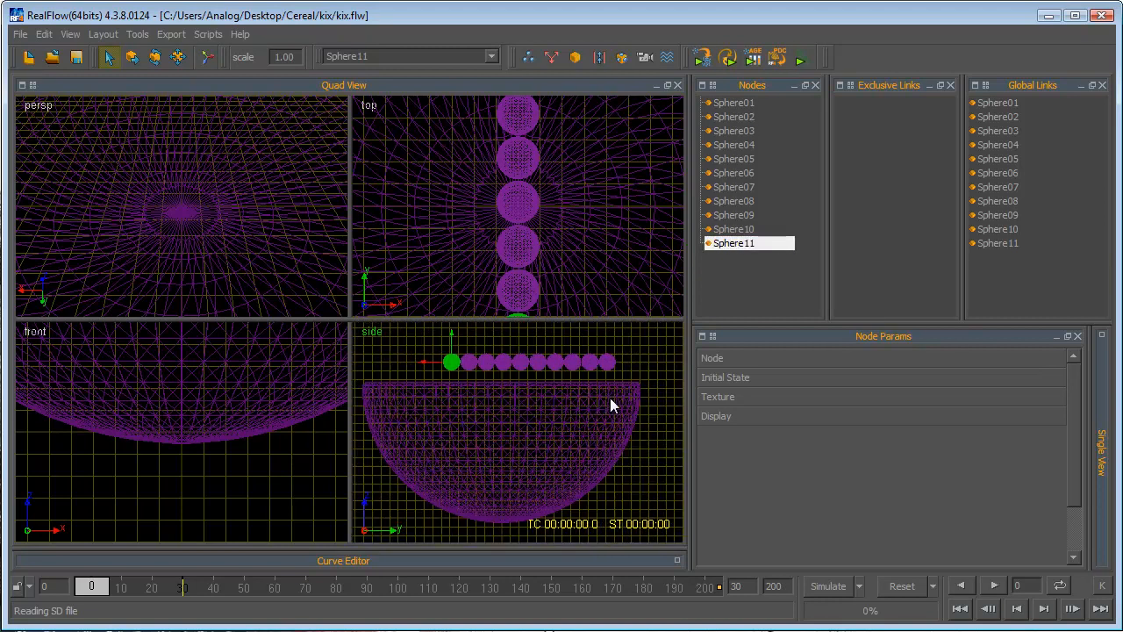
Step: Select the bowl node Sphere01, play the timeline briefly to preview the imported scene, and reset the simulation
{"action": "left_click", "coordinate": [741, 104]}
{"action": "right_click", "coordinate": [741, 104]}
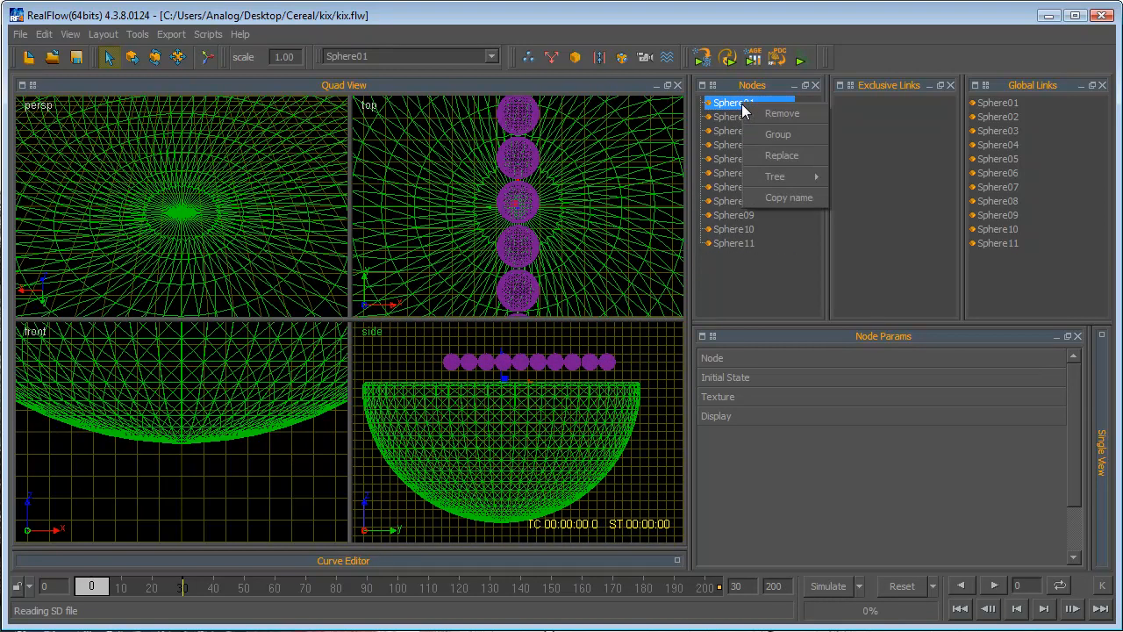
{"action": "left_click", "coordinate": [724, 106]}
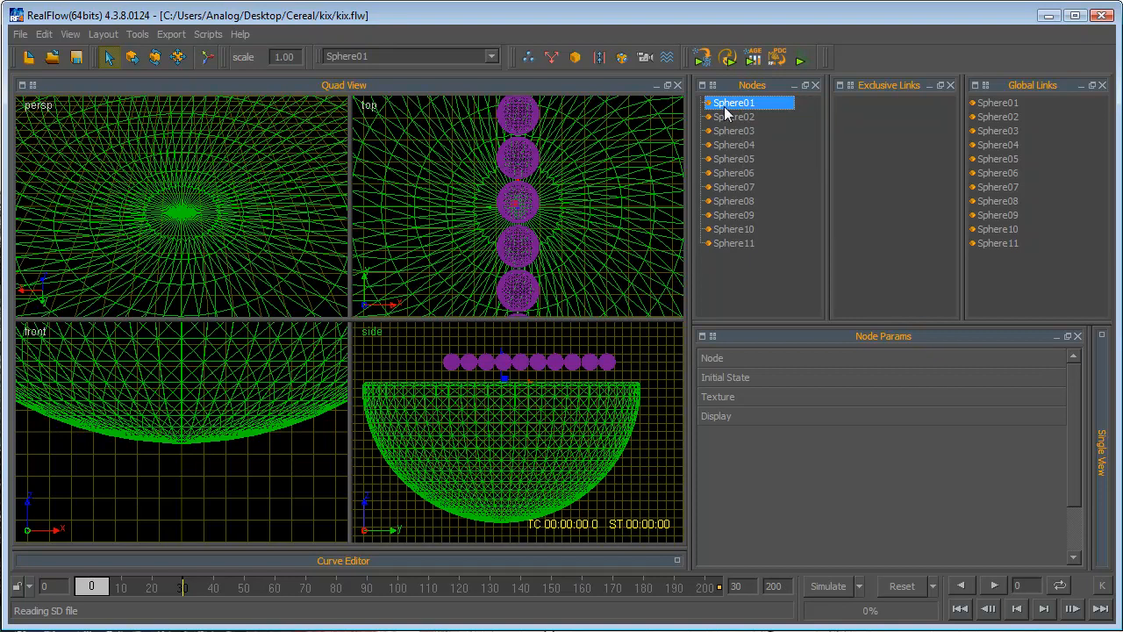
{"action": "key", "text": "space"}
{"action": "key", "text": "space"}
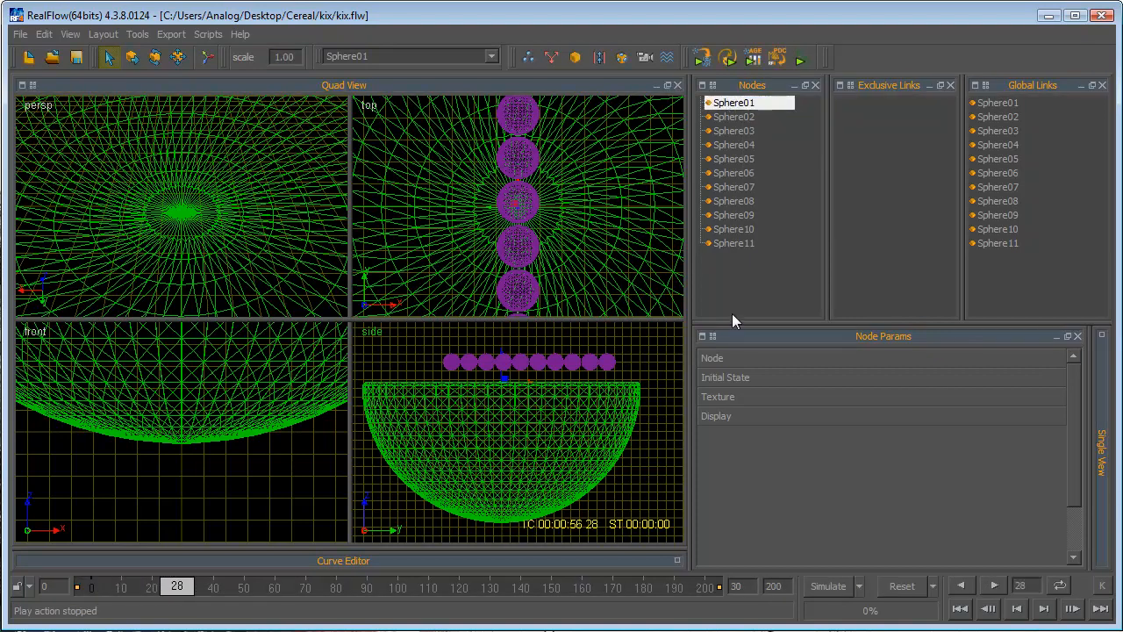
{"action": "left_click", "coordinate": [904, 586]}
Step: Check the cereal spheres individually by selecting several of them in the side view, ending with Sphere11
{"action": "left_click", "coordinate": [337, 423]}
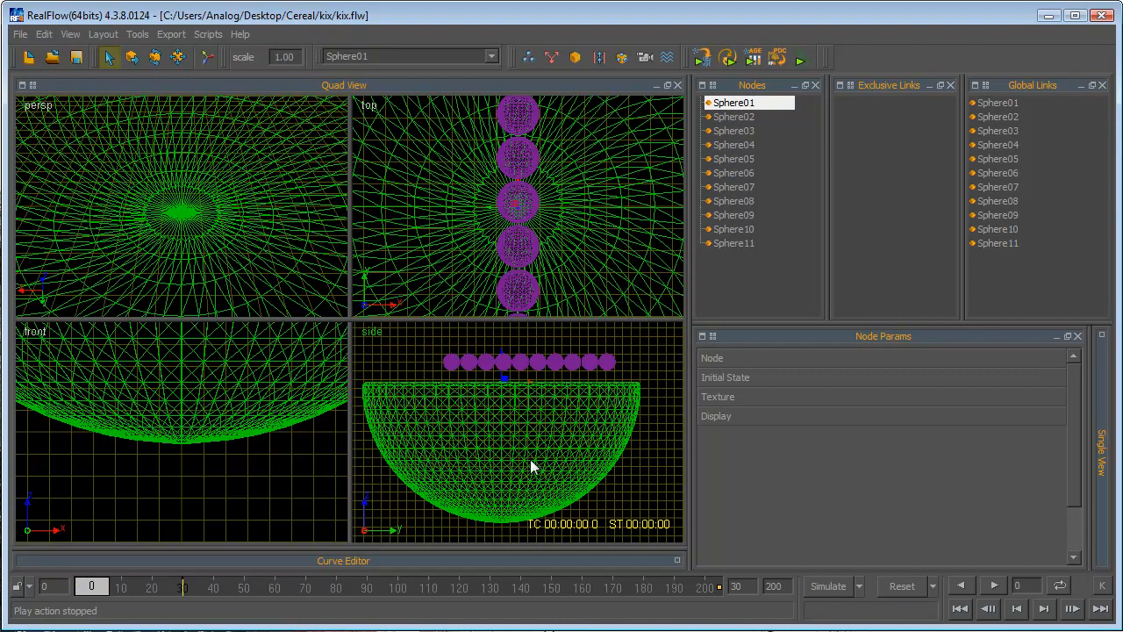
{"action": "left_click", "coordinate": [468, 362]}
{"action": "left_click", "coordinate": [520, 362]}
{"action": "left_click", "coordinate": [572, 362]}
{"action": "left_click", "coordinate": [607, 361]}
{"action": "left_click", "coordinate": [449, 362]}
Step: Frame the bowl and the cereal spheres in the front, top and perspective views
{"action": "scroll", "coordinate": [187, 428], "scroll_direction": "down", "scroll_amount": 3}
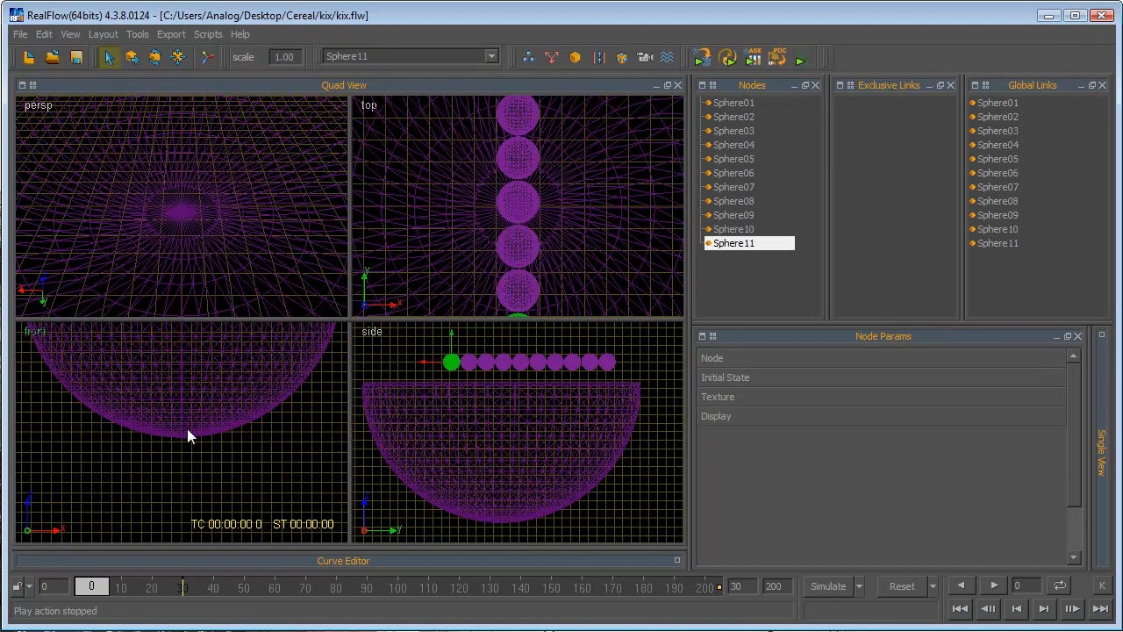
{"action": "middle_click_drag", "start_coordinate": [188, 430], "coordinate": [184, 496]}
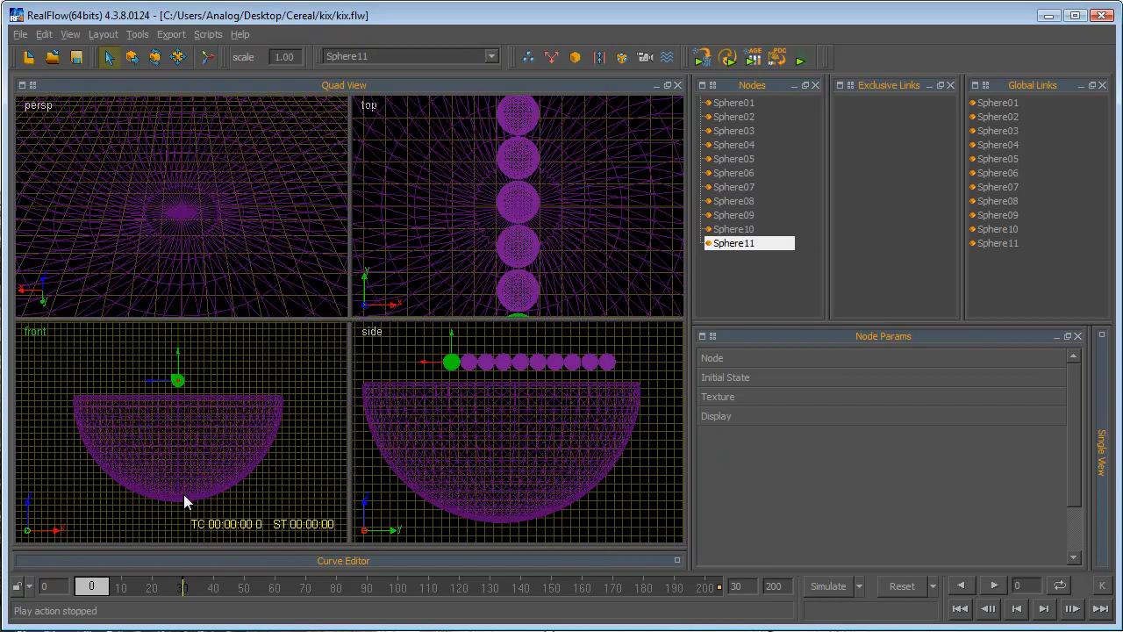
{"action": "scroll", "coordinate": [185, 496], "scroll_direction": "up", "scroll_amount": 3}
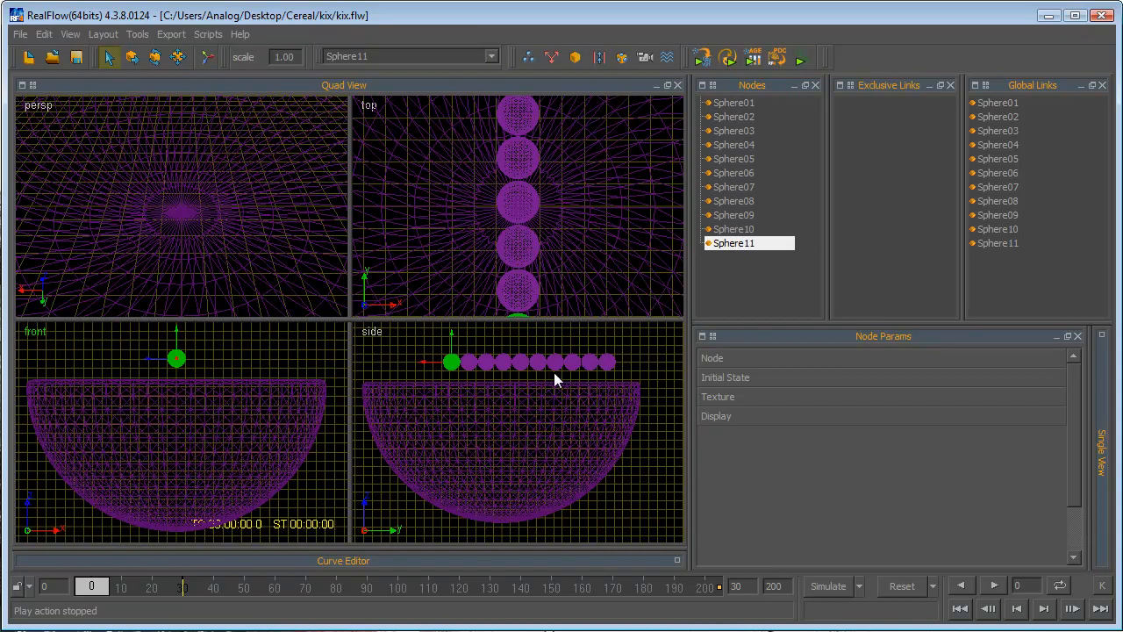
{"action": "scroll", "coordinate": [508, 235], "scroll_direction": "down", "scroll_amount": 5}
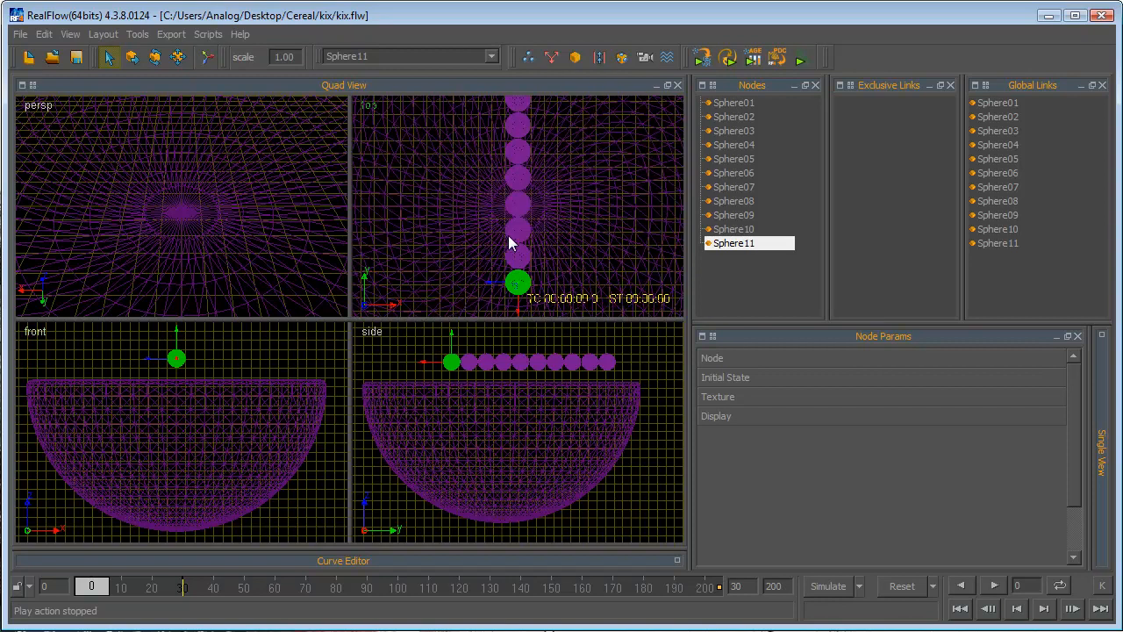
{"action": "scroll", "coordinate": [262, 225], "scroll_direction": "down", "scroll_amount": 4}
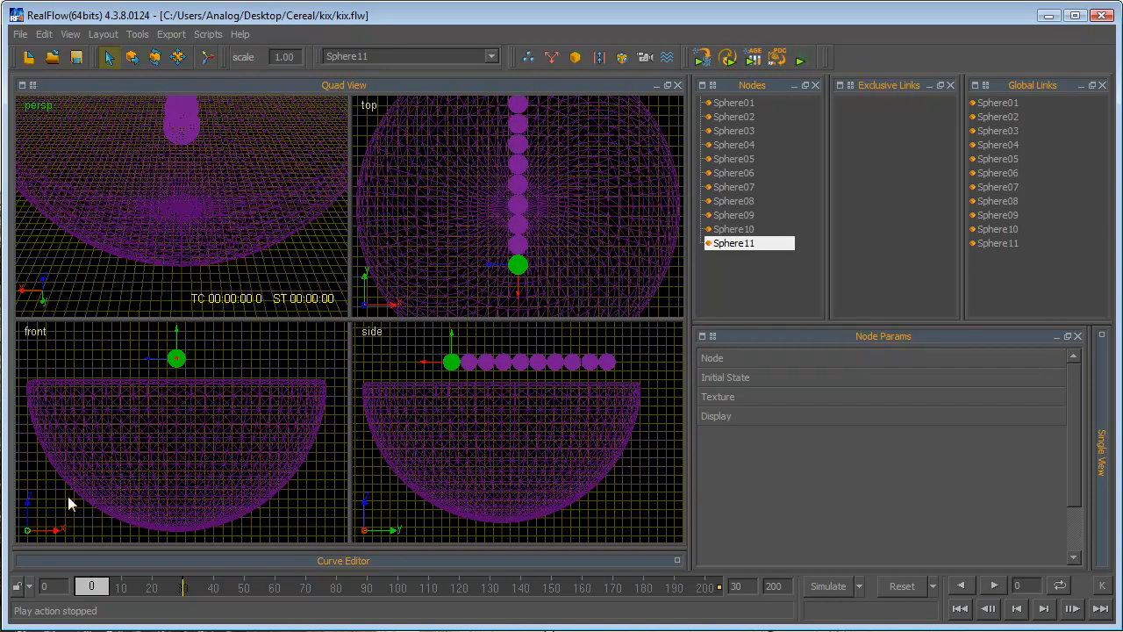
{"action": "scroll", "coordinate": [201, 496], "scroll_direction": "down", "scroll_amount": 2}
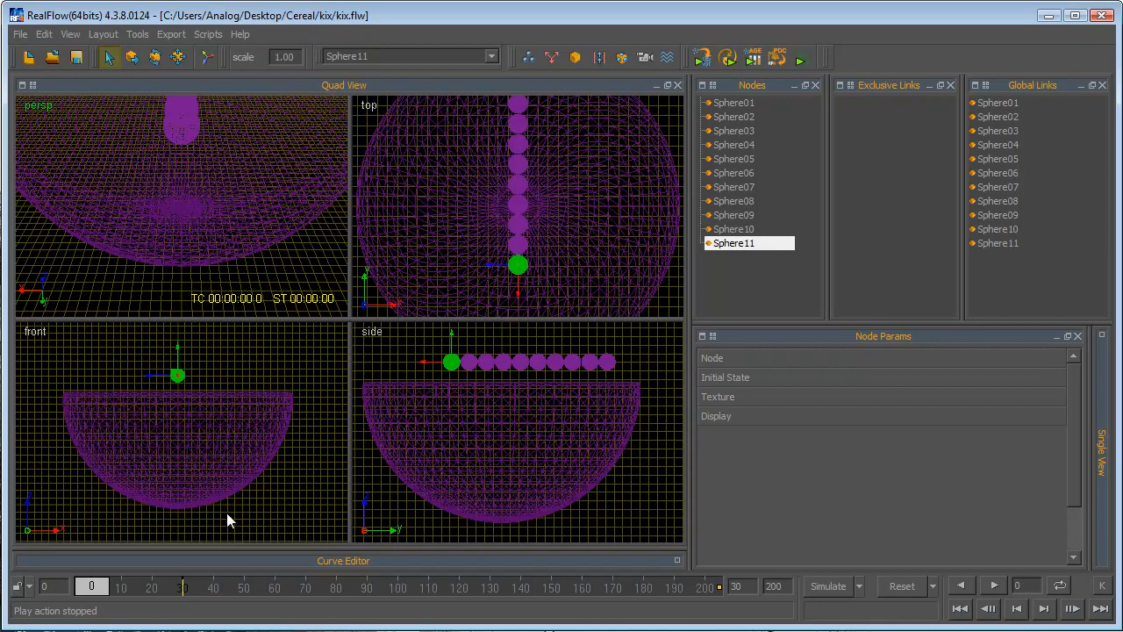
{"action": "scroll", "coordinate": [601, 269], "scroll_direction": "down", "scroll_amount": 2}
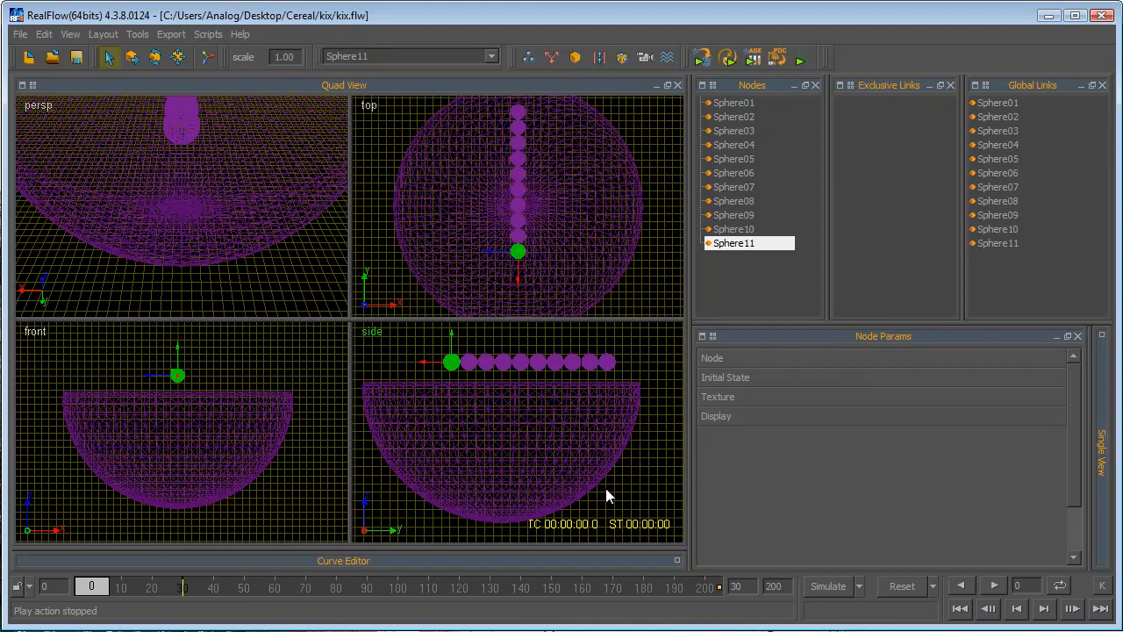
Step: Set the Dynamics of the bowl node Sphere01 to Rigid body, leaving its Simulation setting Active
{"action": "left_click", "coordinate": [725, 105]}
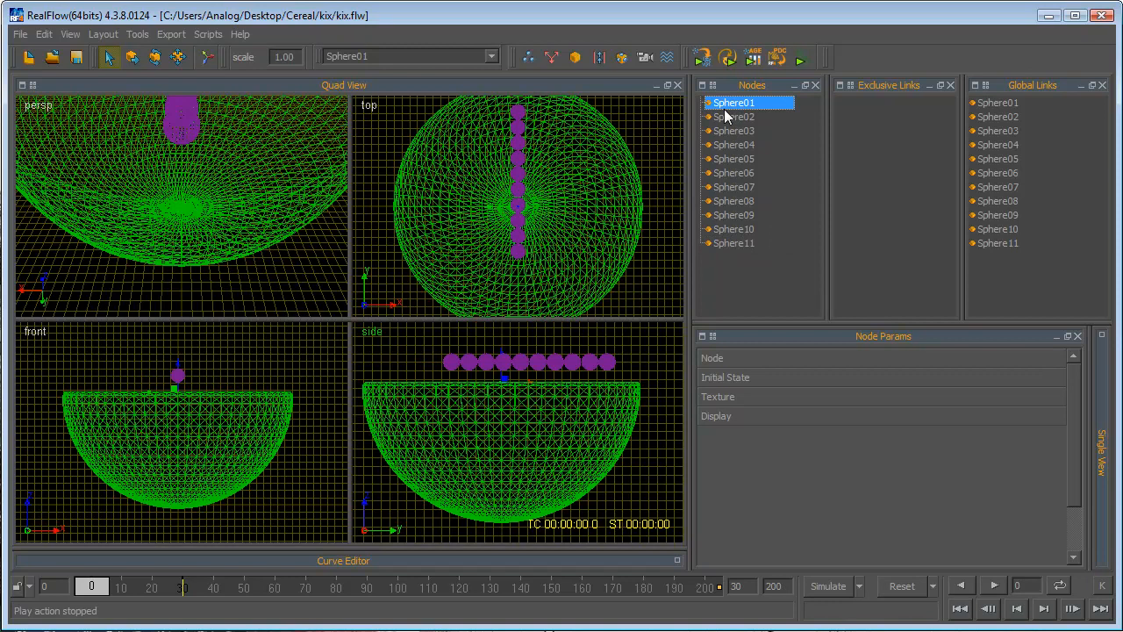
{"action": "left_click", "coordinate": [756, 363]}
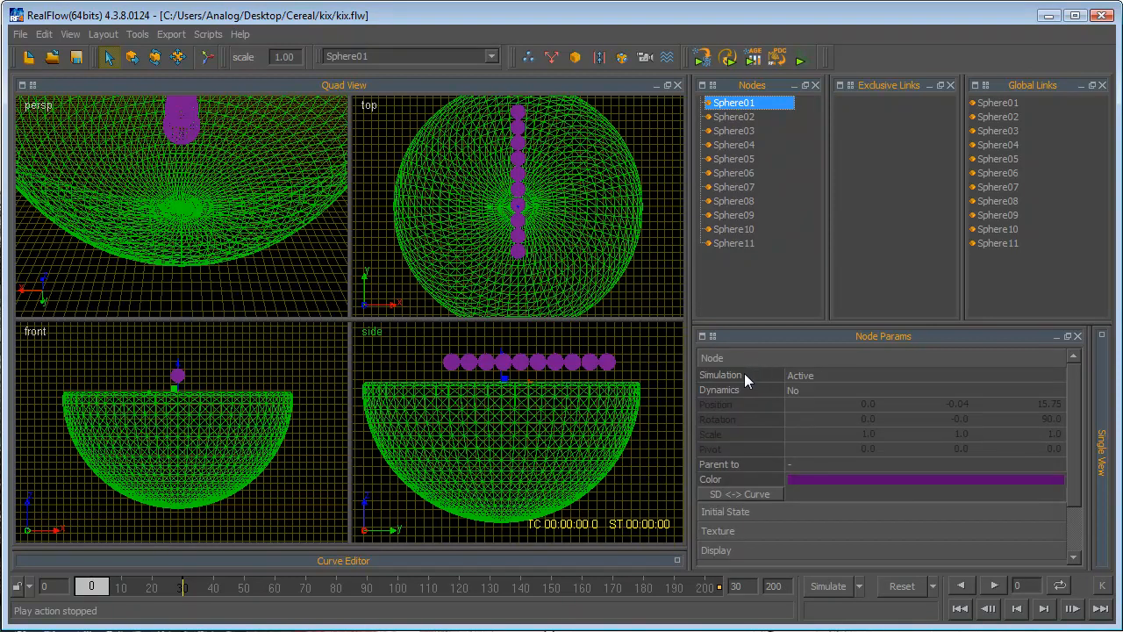
{"action": "left_click", "coordinate": [803, 376]}
{"action": "left_click", "coordinate": [803, 377]}
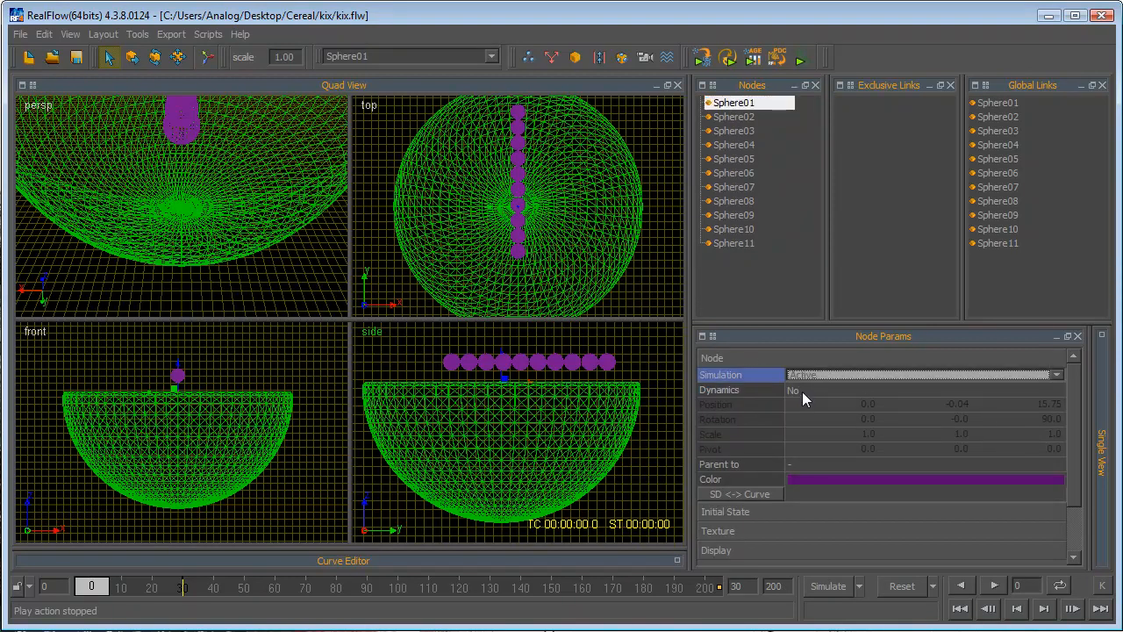
{"action": "left_click", "coordinate": [802, 392]}
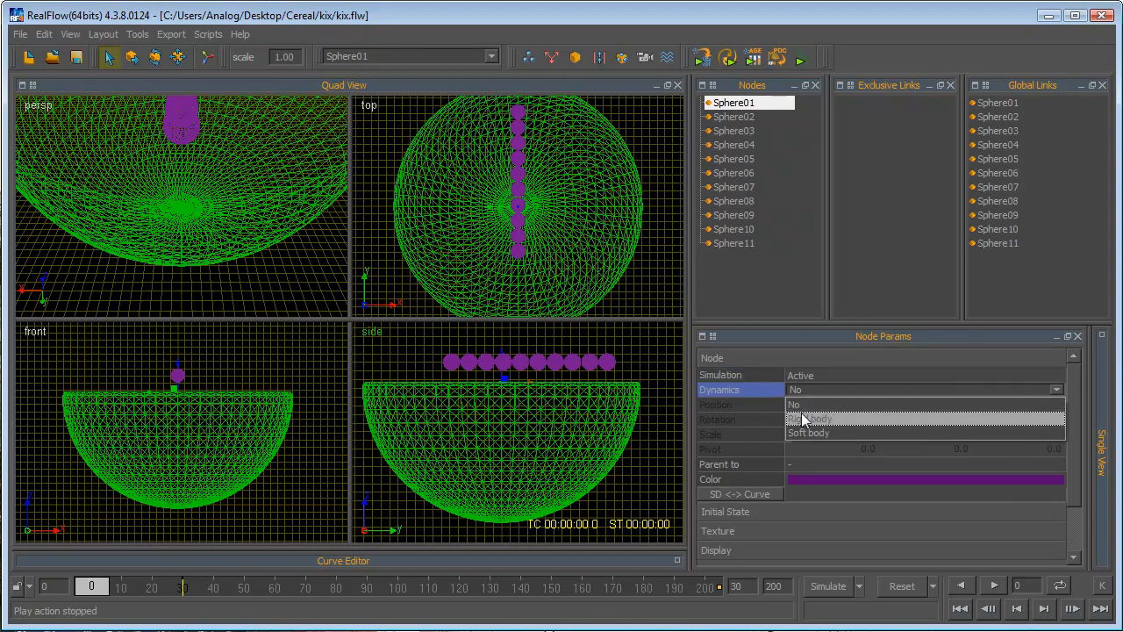
{"action": "left_click", "coordinate": [800, 406]}
{"action": "scroll", "coordinate": [590, 487], "scroll_direction": "down", "scroll_amount": 3}
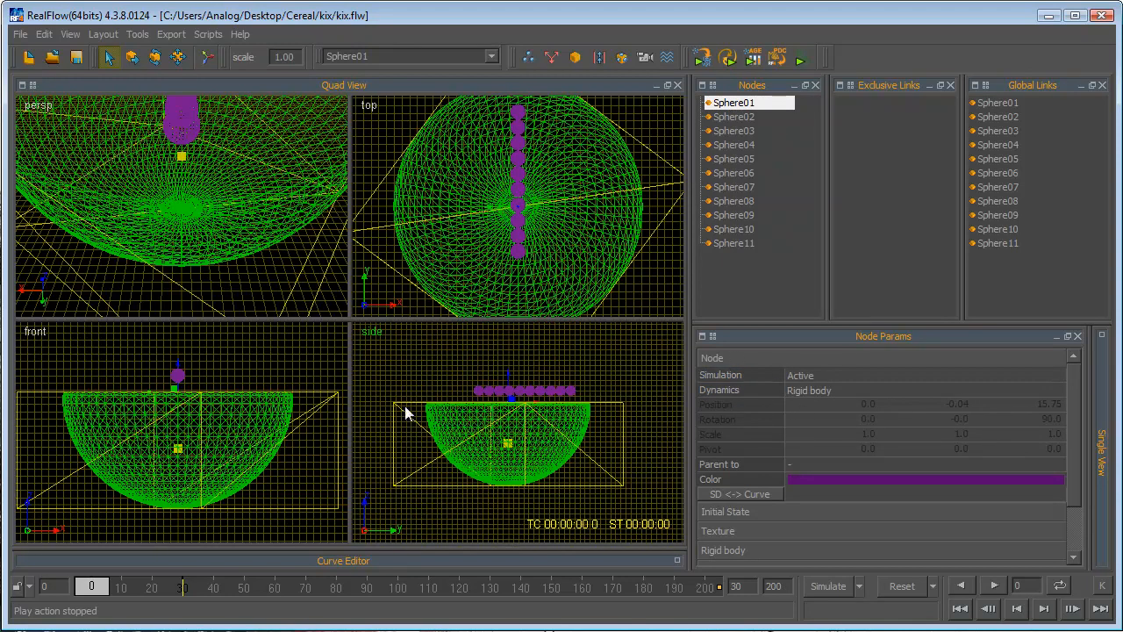
{"action": "scroll", "coordinate": [409, 409], "scroll_direction": "up", "scroll_amount": 3}
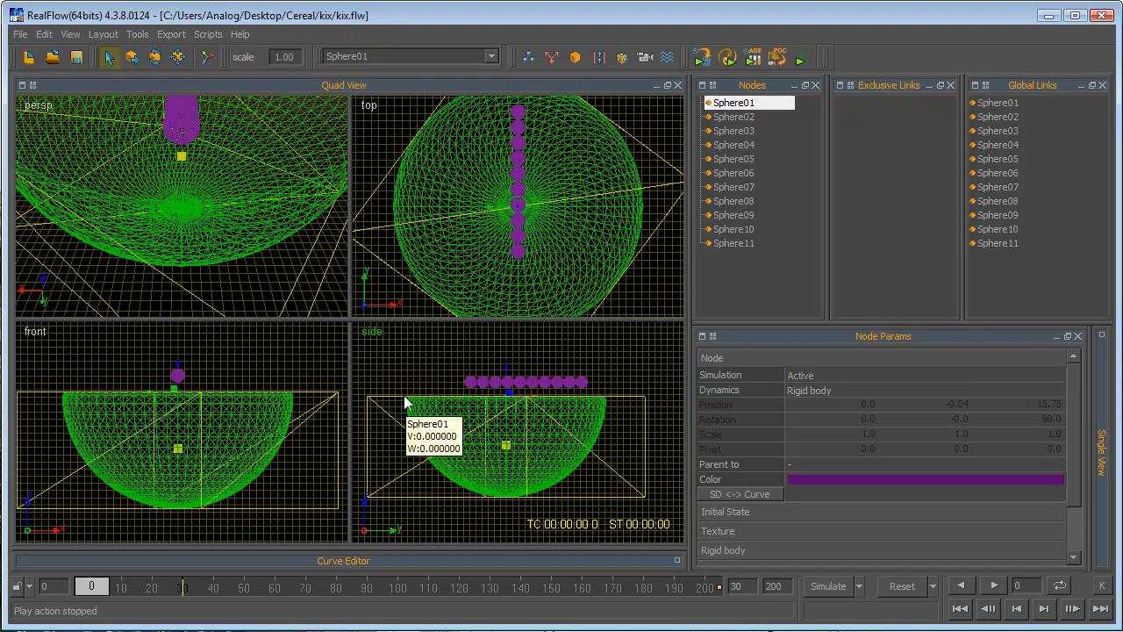
Step: Set the Dynamics of the cereal sphere Sphere02 to Rigid body
{"action": "left_click", "coordinate": [720, 118]}
{"action": "left_click", "coordinate": [796, 383]}
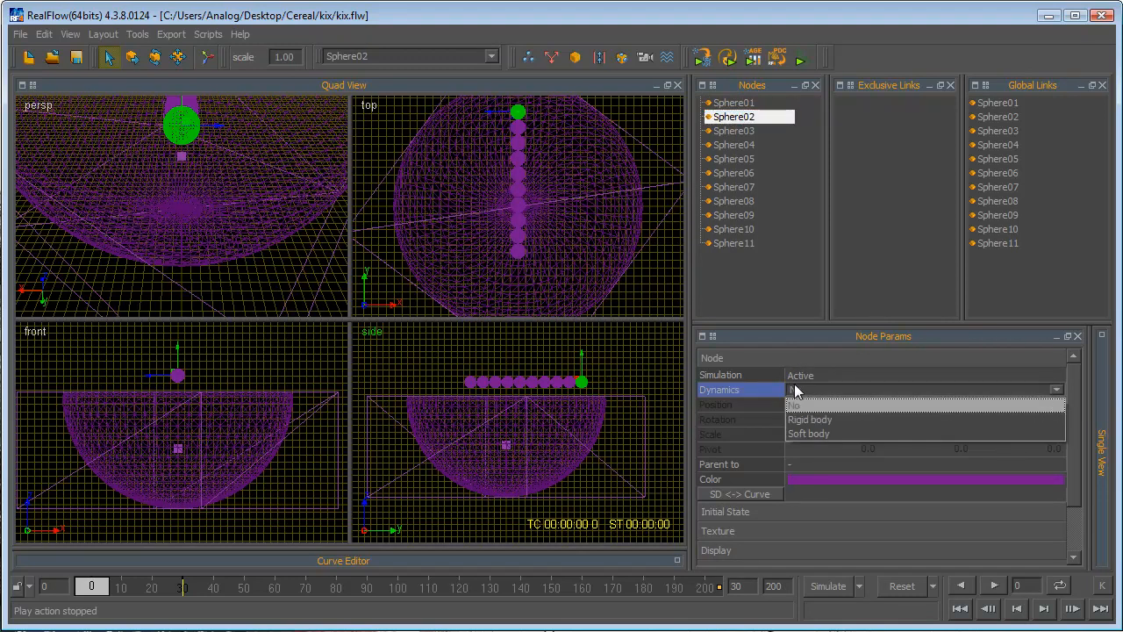
{"action": "left_click", "coordinate": [812, 419]}
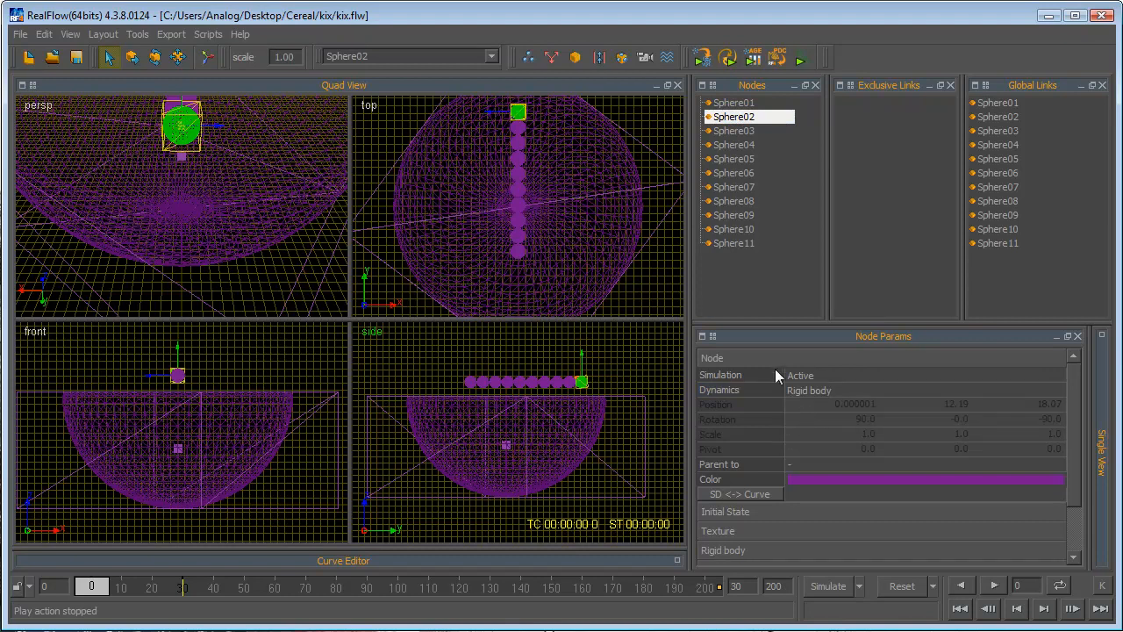
Step: Set the Dynamics of all the cereal spheres, Sphere02 through Sphere11, to Rigid body
{"action": "left_click", "coordinate": [735, 133]}
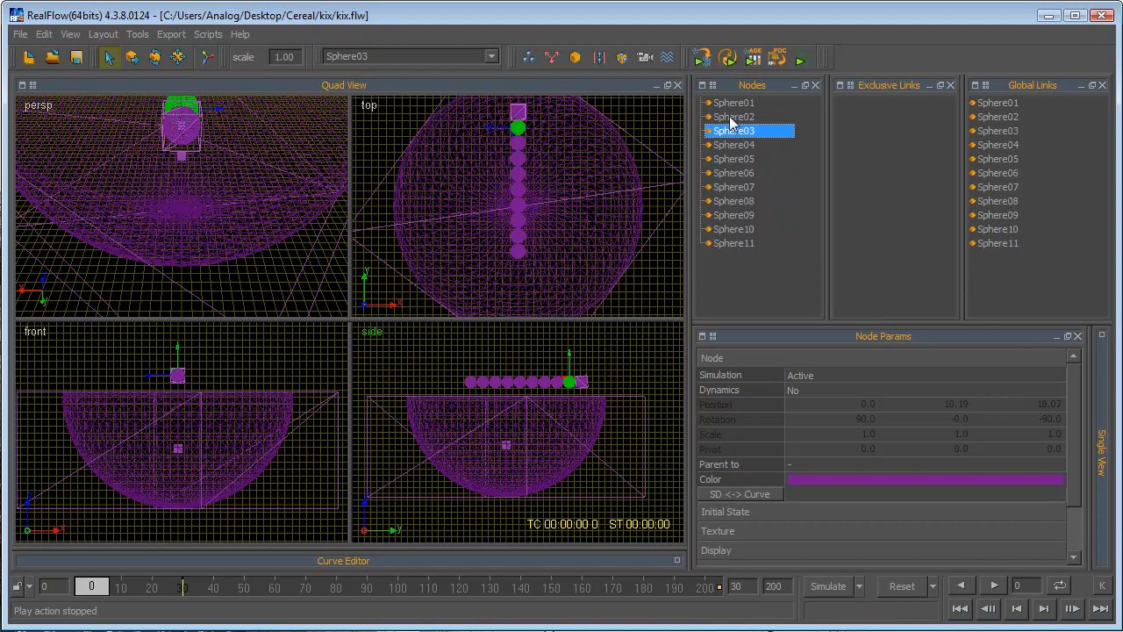
{"action": "left_click", "coordinate": [732, 121]}
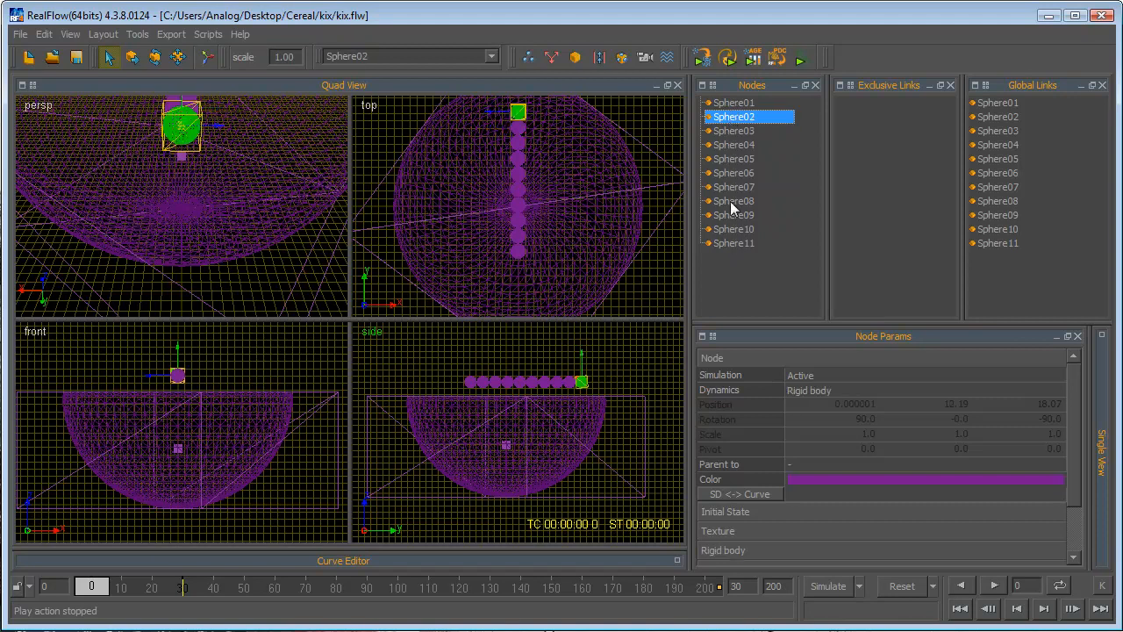
{"action": "left_click", "coordinate": [726, 122]}
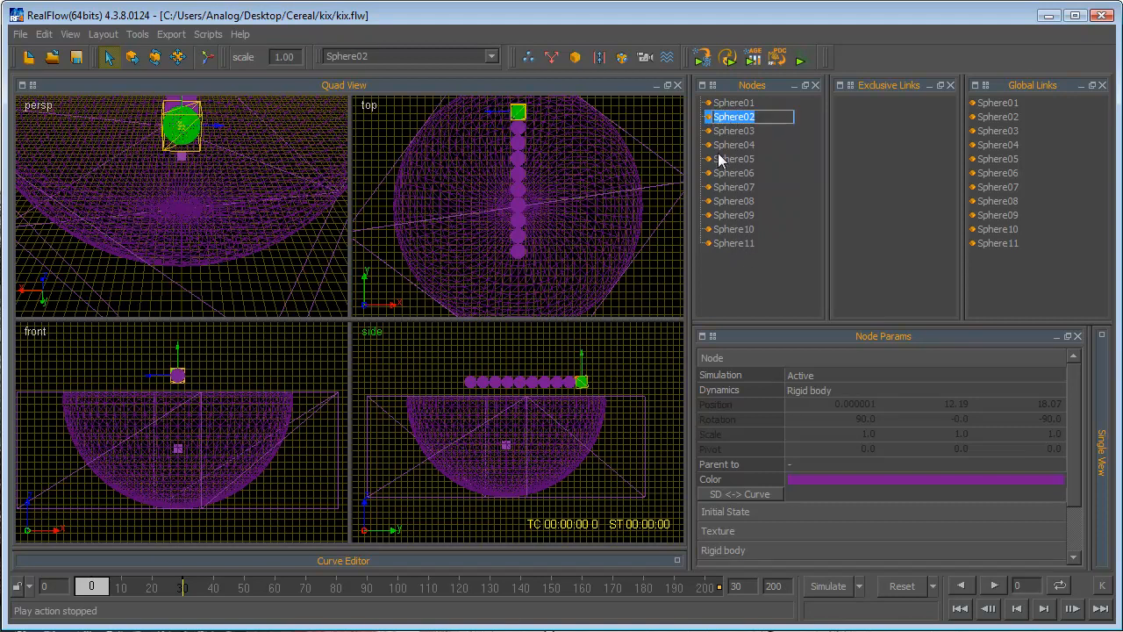
{"action": "left_click", "coordinate": [760, 132]}
{"action": "left_click", "coordinate": [737, 119]}
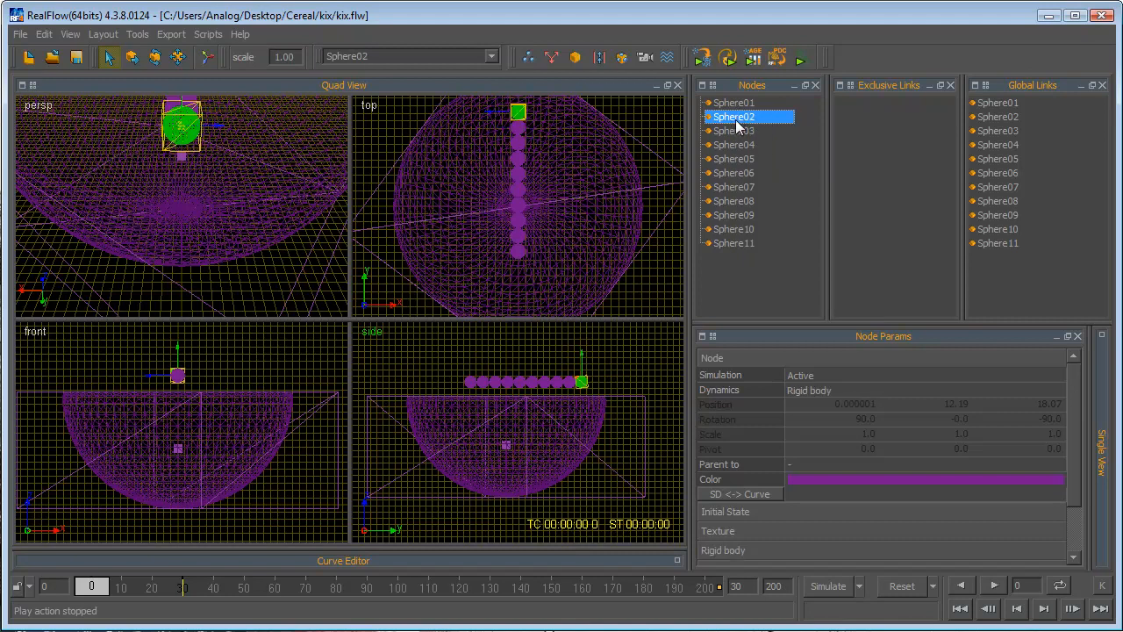
{"action": "left_click", "coordinate": [736, 245], "text": "shift"}
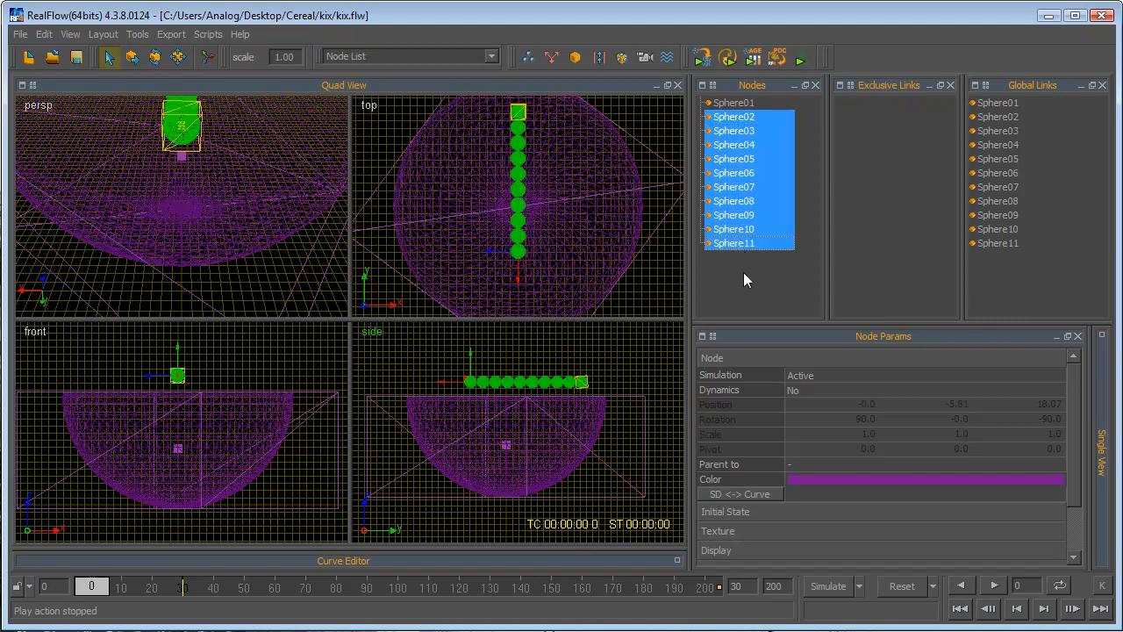
{"action": "left_click", "coordinate": [791, 393]}
{"action": "left_click", "coordinate": [824, 421]}
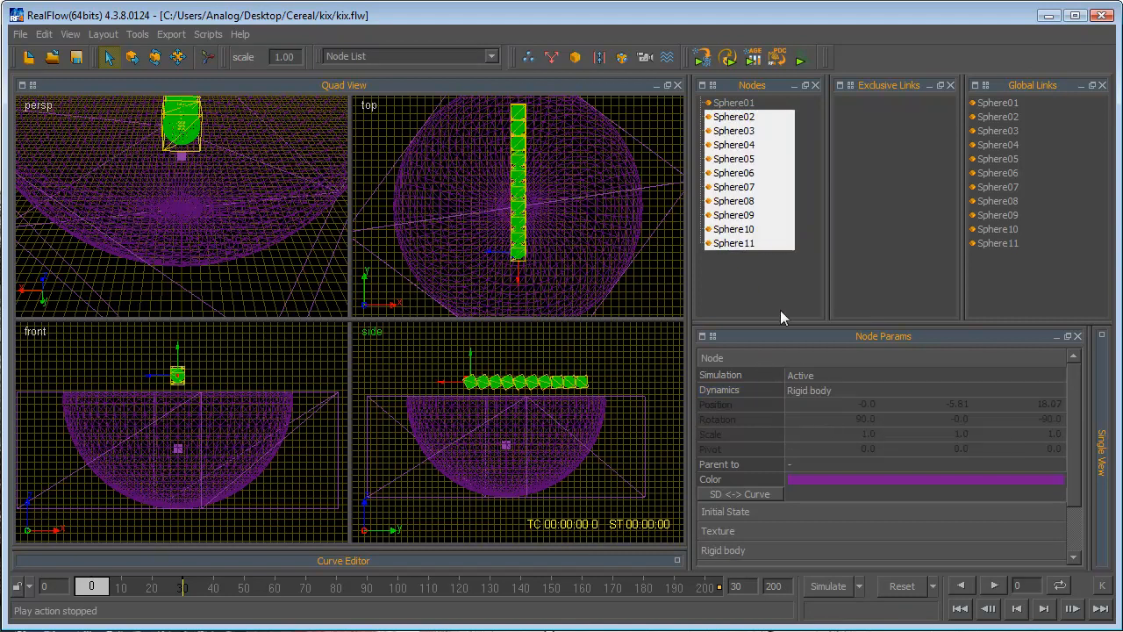
Step: Check the Dynamics setting of Sphere11 and the bowl up close in the side view, leaving no node selected
{"action": "left_click", "coordinate": [758, 243]}
{"action": "scroll", "coordinate": [603, 393], "scroll_direction": "up", "scroll_amount": 3}
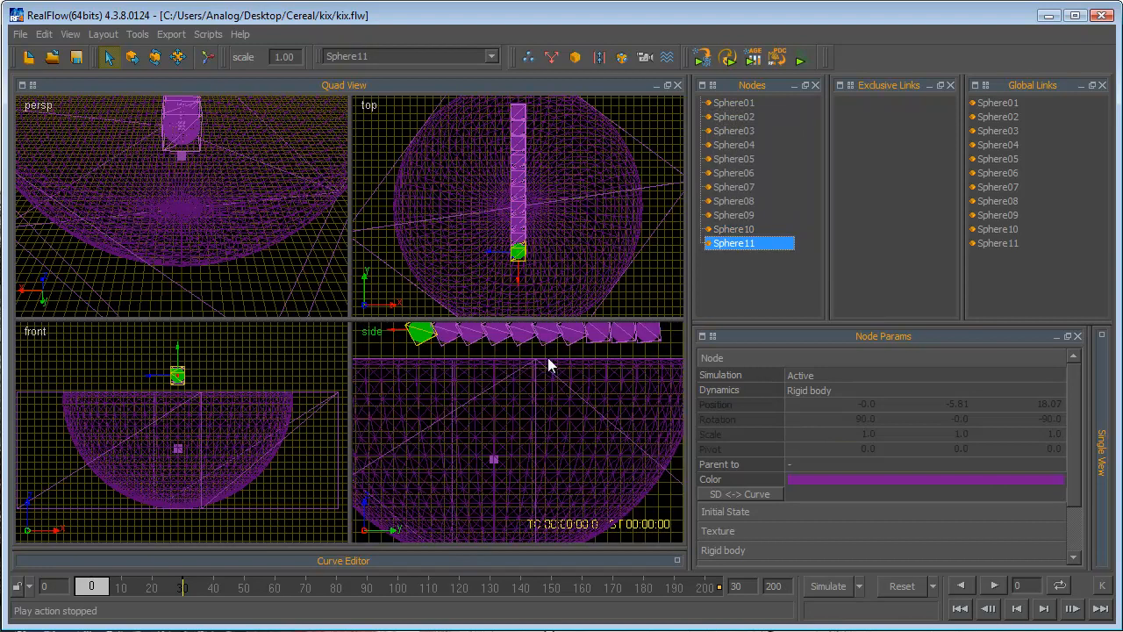
{"action": "left_click", "coordinate": [523, 342]}
{"action": "left_click", "coordinate": [509, 409]}
{"action": "scroll", "coordinate": [510, 401], "scroll_direction": "down", "scroll_amount": 3}
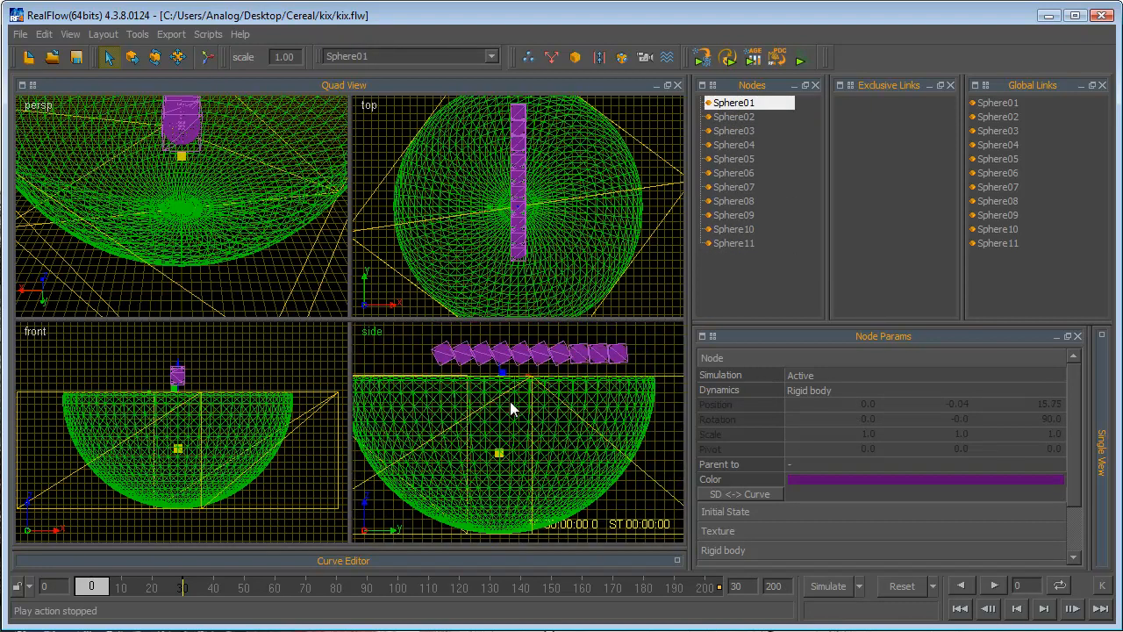
{"action": "left_click", "coordinate": [728, 243]}
{"action": "left_click", "coordinate": [730, 280]}
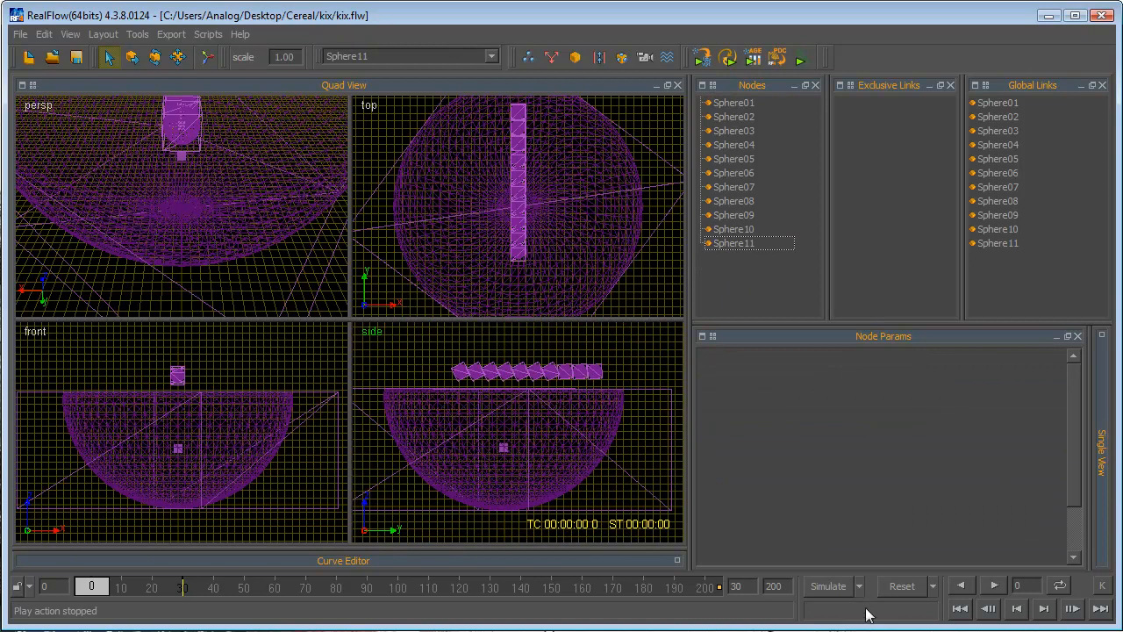
Step: Add a Gravity daemon to the scene, keeping its strength at 9.8
{"action": "scroll", "coordinate": [566, 450], "scroll_direction": "down", "scroll_amount": 2}
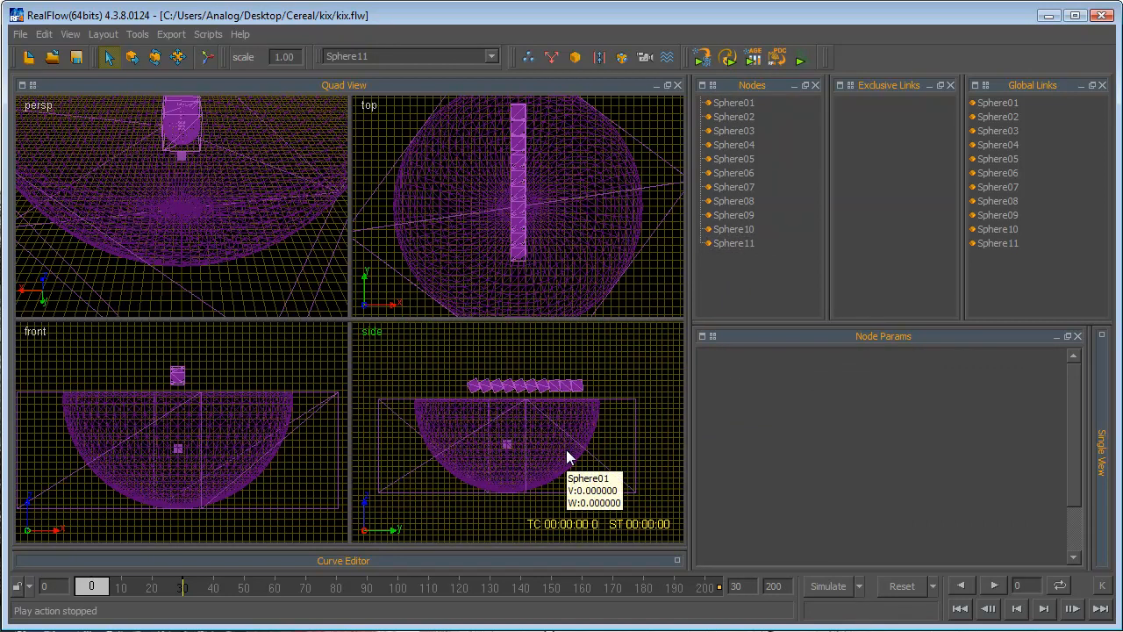
{"action": "left_click", "coordinate": [552, 58]}
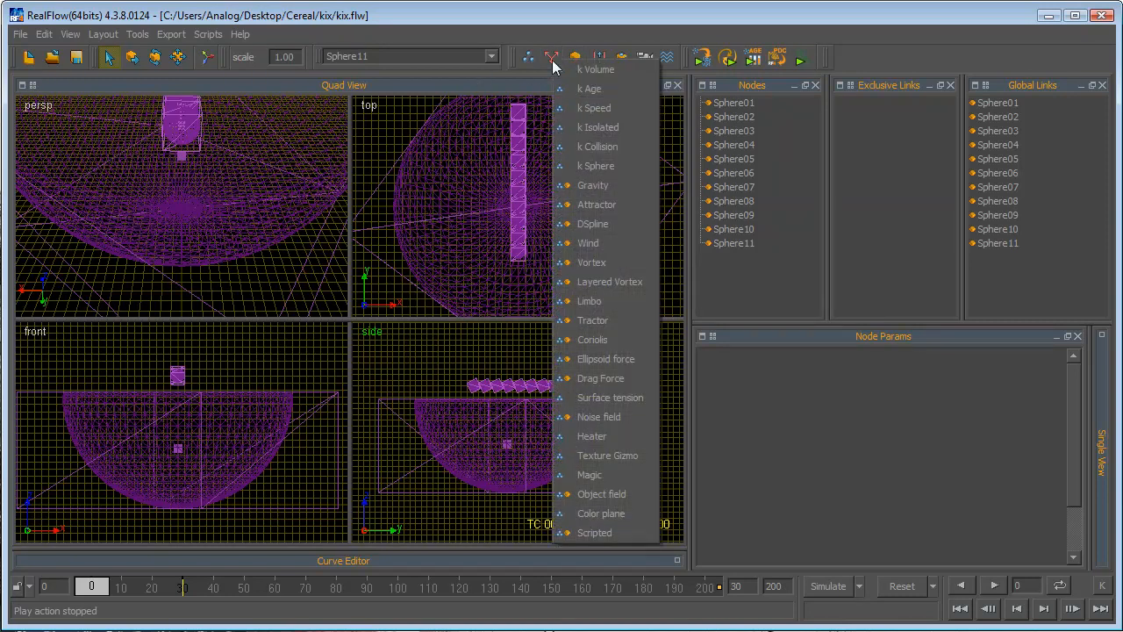
{"action": "left_click", "coordinate": [580, 187]}
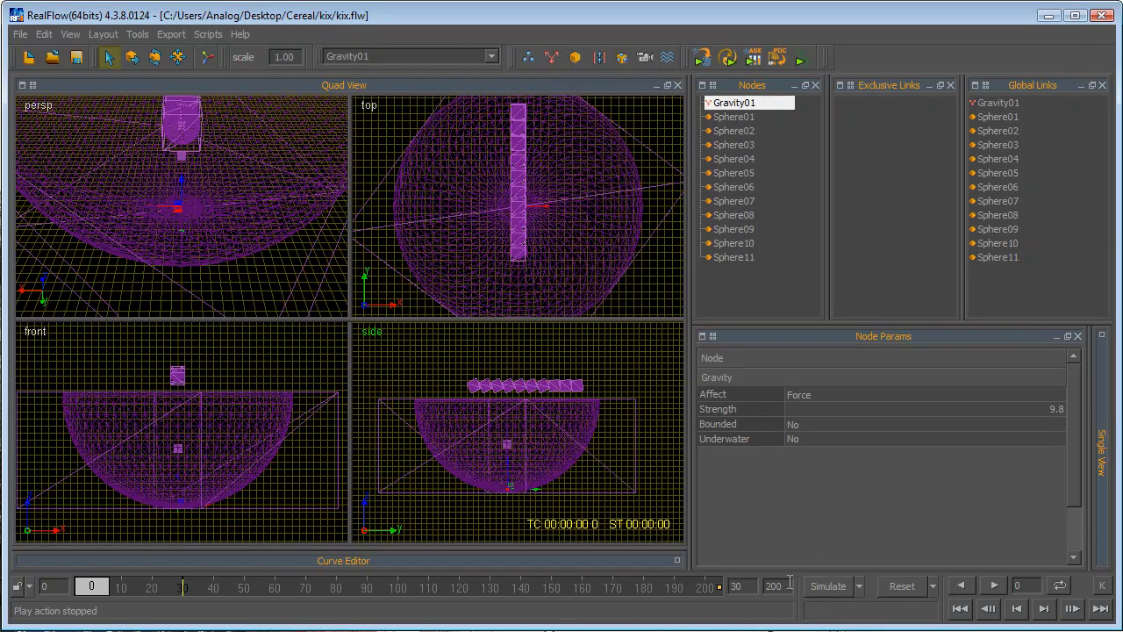
Step: Simulate the whole 200-frame range with gravity and return the timeline to frame 0
{"action": "left_click", "coordinate": [834, 587]}
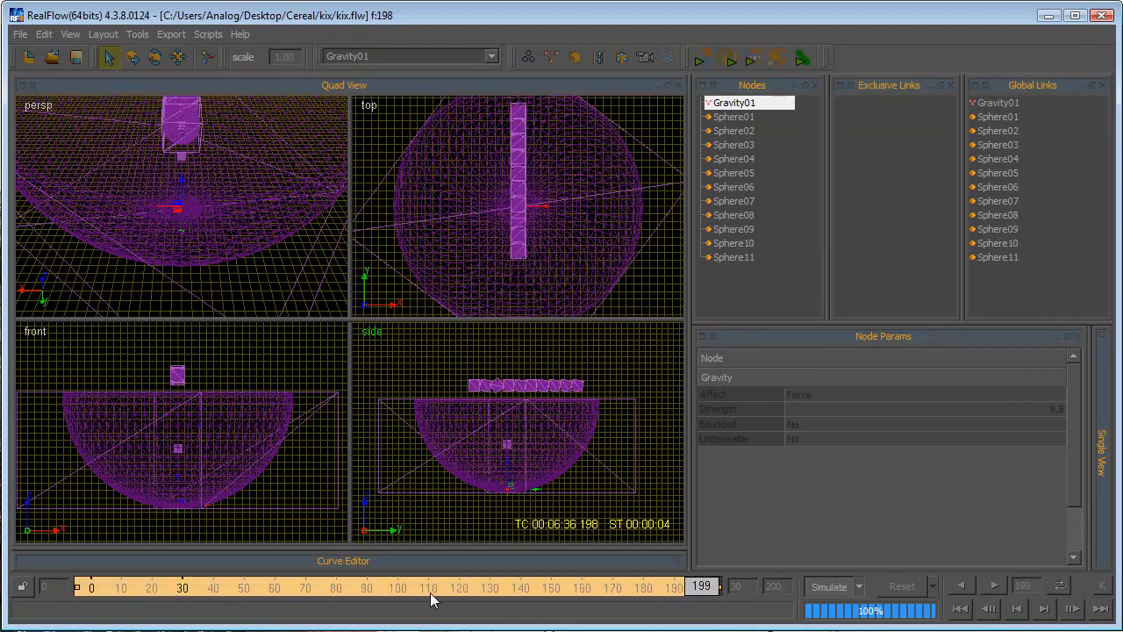
{"action": "scroll", "coordinate": [531, 404], "scroll_direction": "up", "scroll_amount": 2}
{"action": "mouse_move", "coordinate": [706, 597]}
{"action": "left_mouse_down"}
{"action": "mouse_move", "coordinate": [138, 608]}
{"action": "mouse_move", "coordinate": [507, 613]}
{"action": "mouse_move", "coordinate": [706, 590]}
{"action": "mouse_move", "coordinate": [418, 557]}
{"action": "mouse_move", "coordinate": [44, 555]}
{"action": "left_mouse_up"}
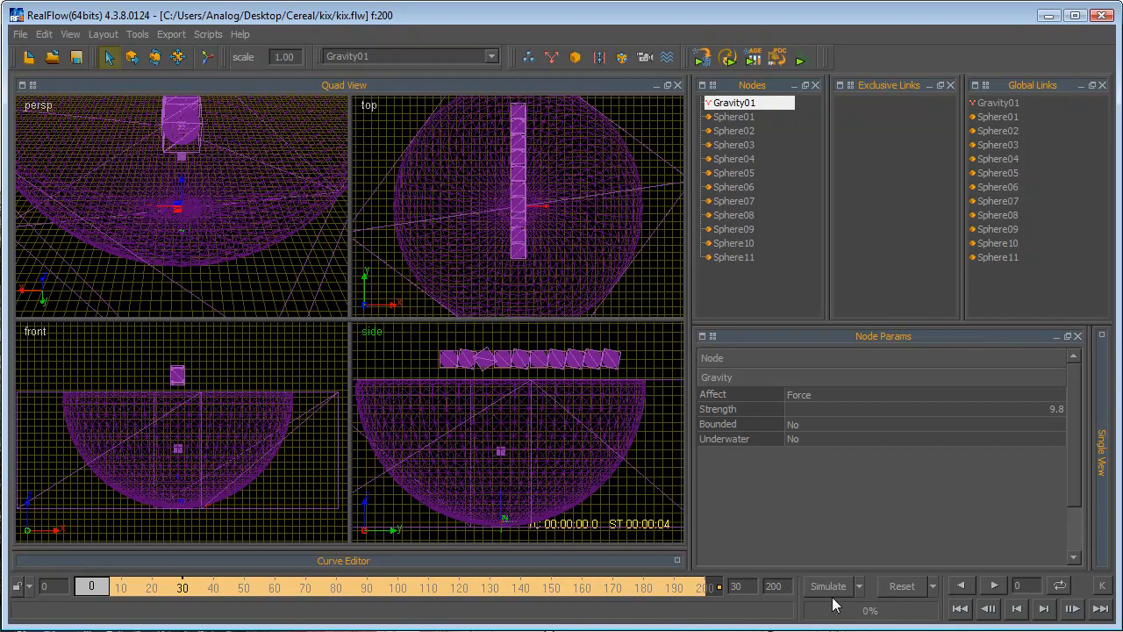
Step: Set the rigid body Dyn motion to Yes for the bowl and all cereal spheres, Sphere01 through Sphere11
{"action": "left_click", "coordinate": [742, 121]}
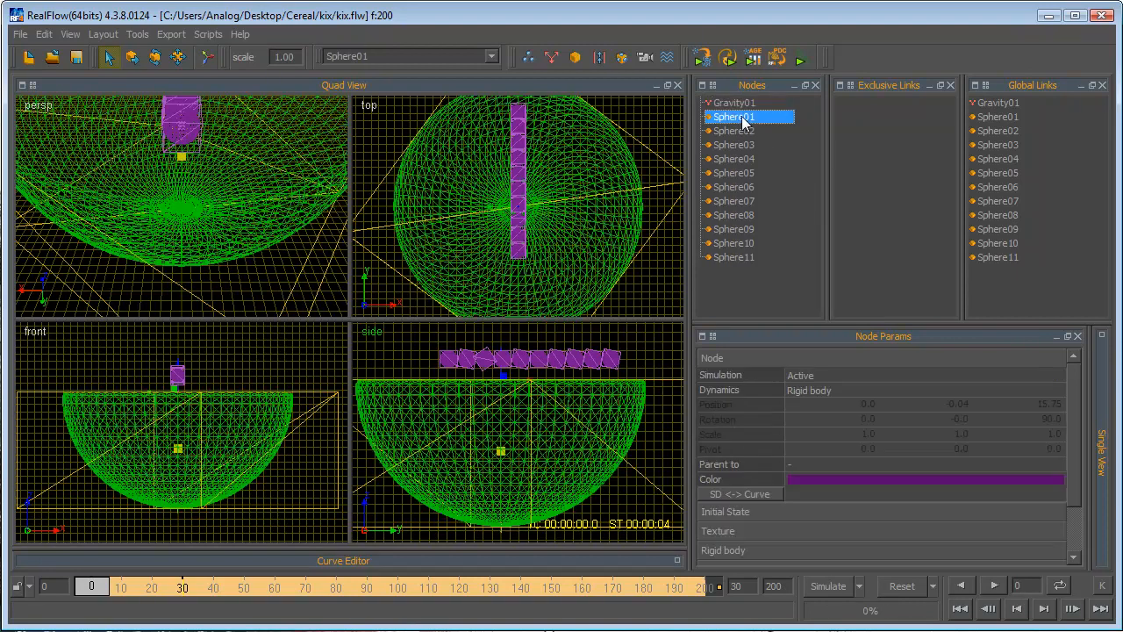
{"action": "left_click", "coordinate": [746, 259], "text": "shift"}
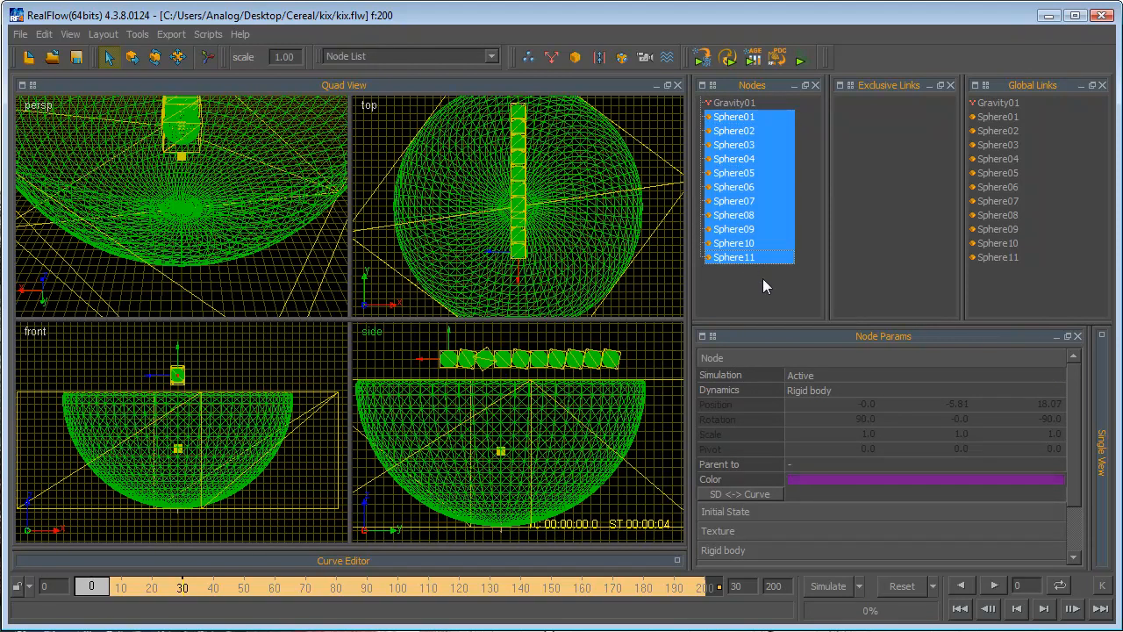
{"action": "left_click", "coordinate": [812, 360]}
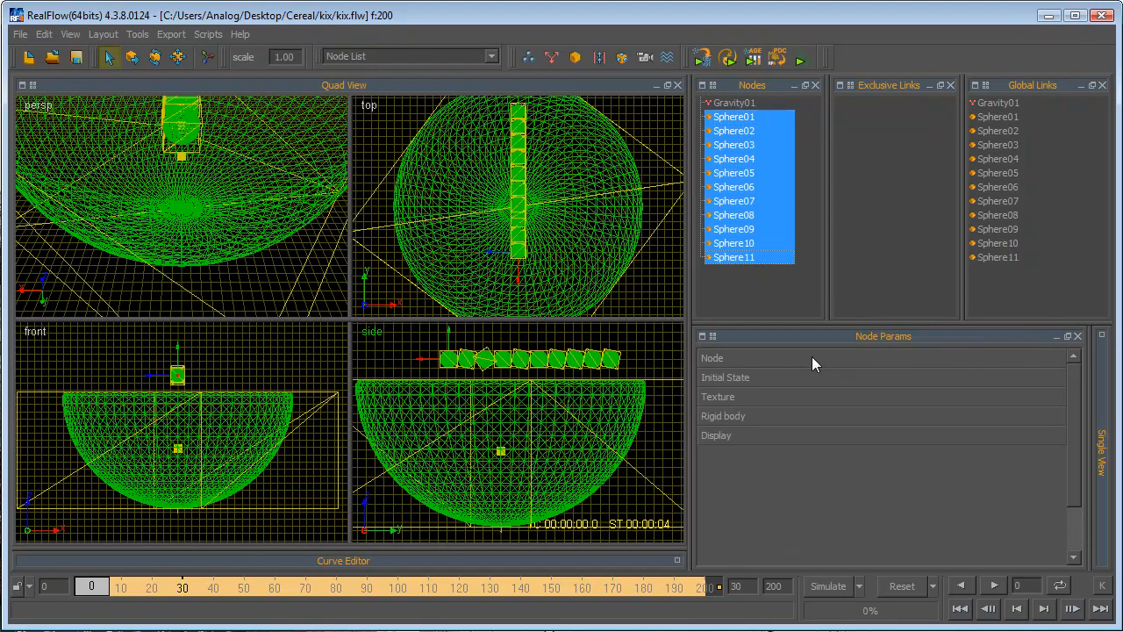
{"action": "left_click", "coordinate": [739, 418]}
{"action": "scroll", "coordinate": [741, 420], "scroll_direction": "down", "scroll_amount": 1}
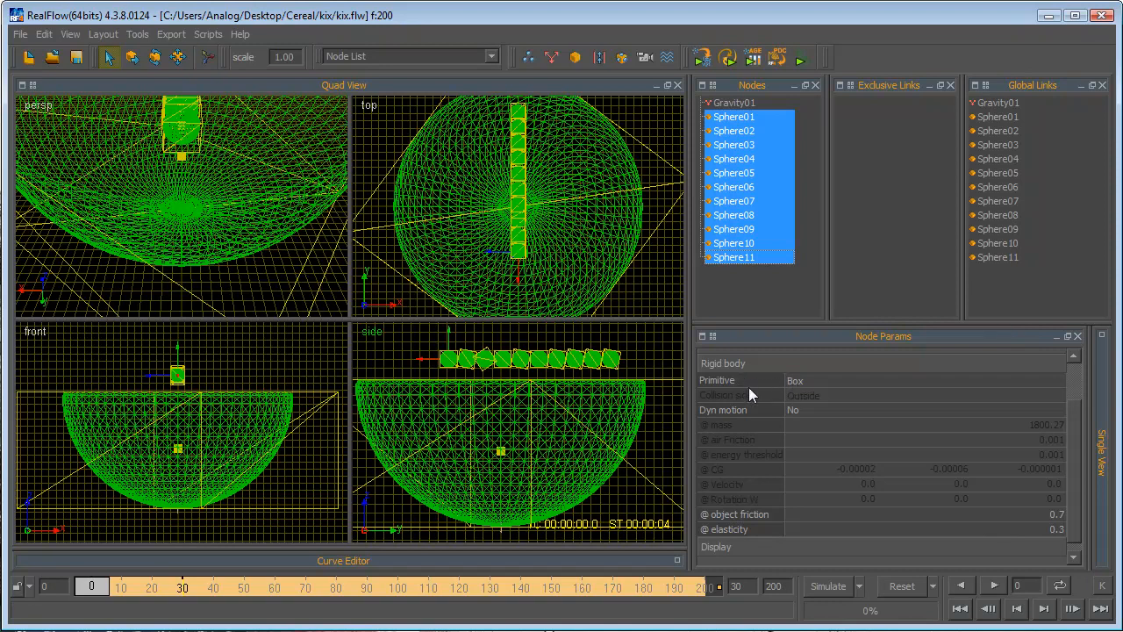
{"action": "double_click", "coordinate": [797, 410]}
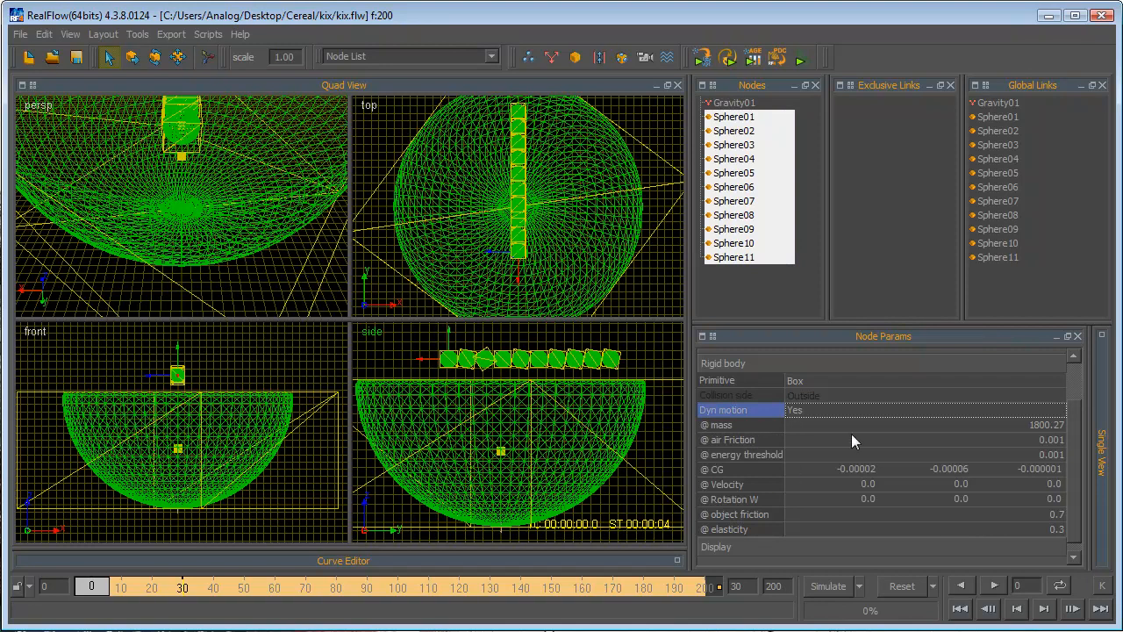
{"action": "left_click", "coordinate": [1041, 427]}
{"action": "left_click", "coordinate": [1039, 441]}
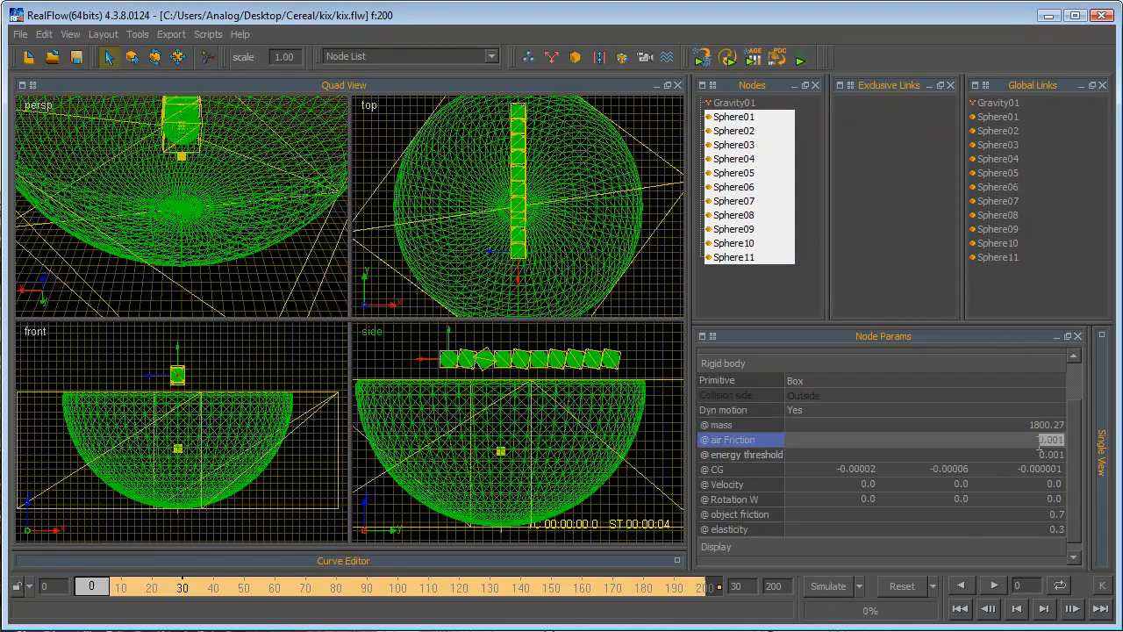
{"action": "left_click", "coordinate": [753, 452]}
{"action": "left_click", "coordinate": [755, 500]}
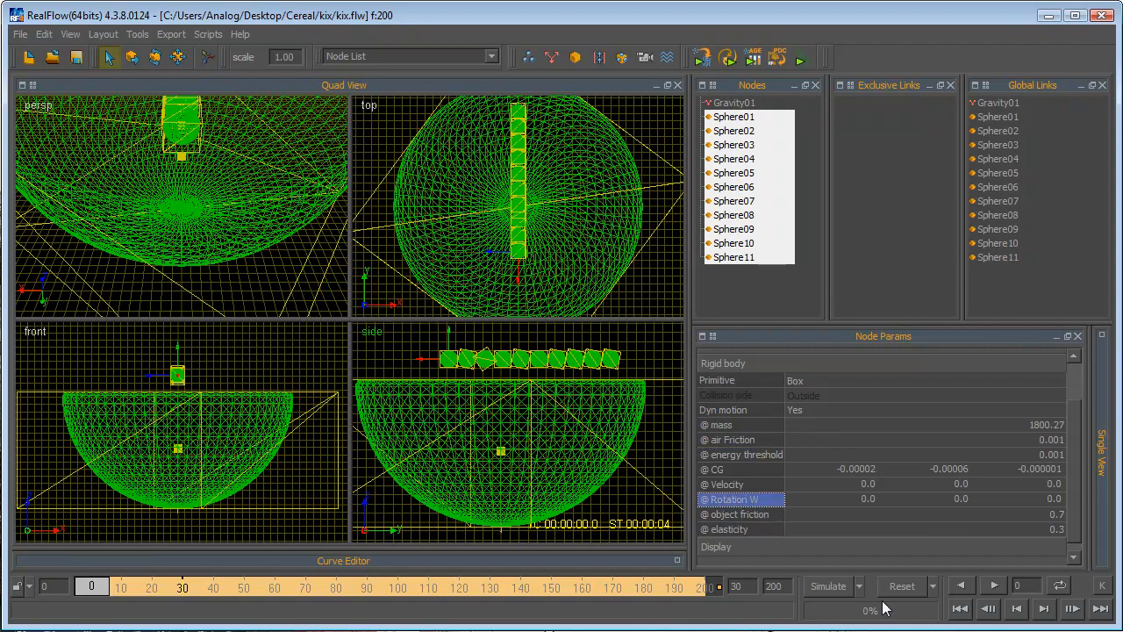
Step: Rerun the simulation over the existing frames, stop it at frame 70, and reset all simulation data
{"action": "left_click", "coordinate": [828, 588]}
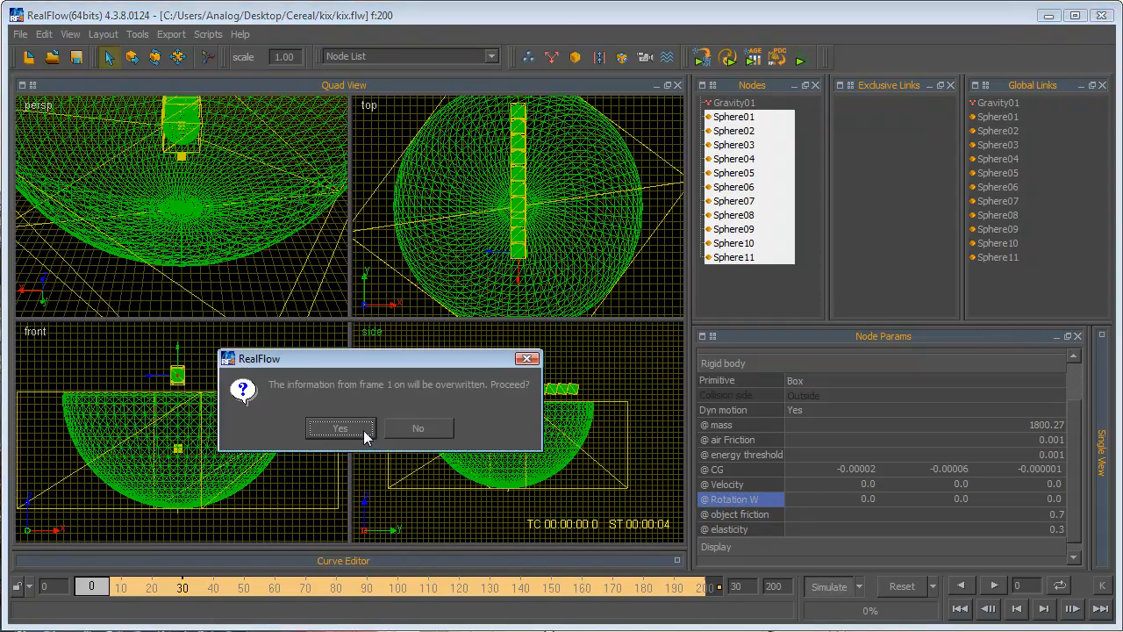
{"action": "left_click", "coordinate": [358, 427]}
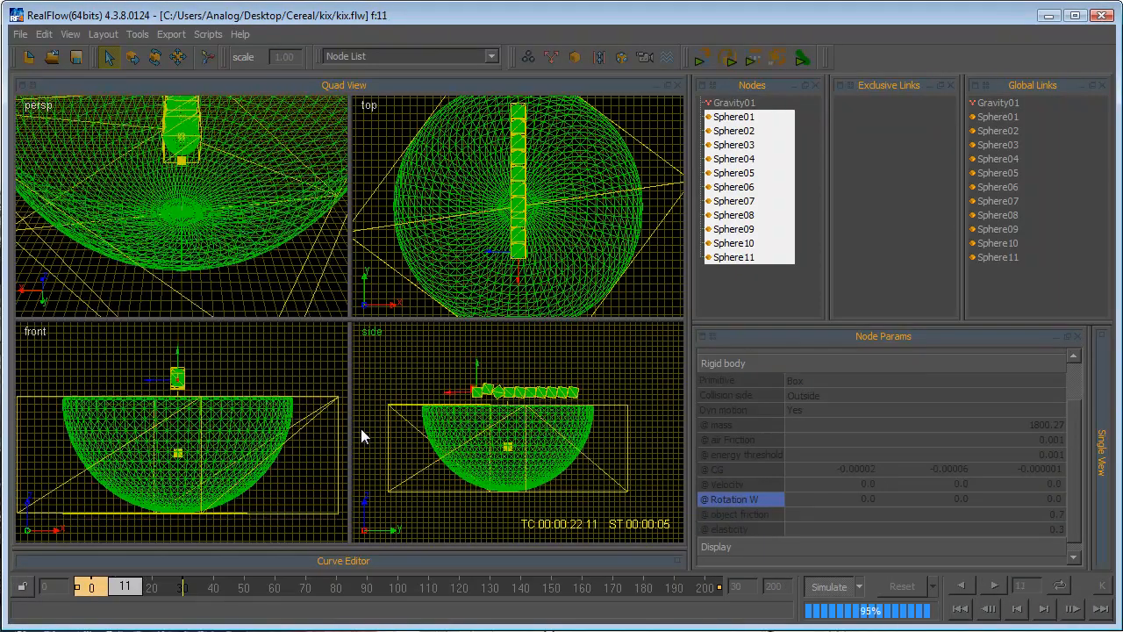
{"action": "scroll", "coordinate": [627, 447], "scroll_direction": "down", "scroll_amount": 5}
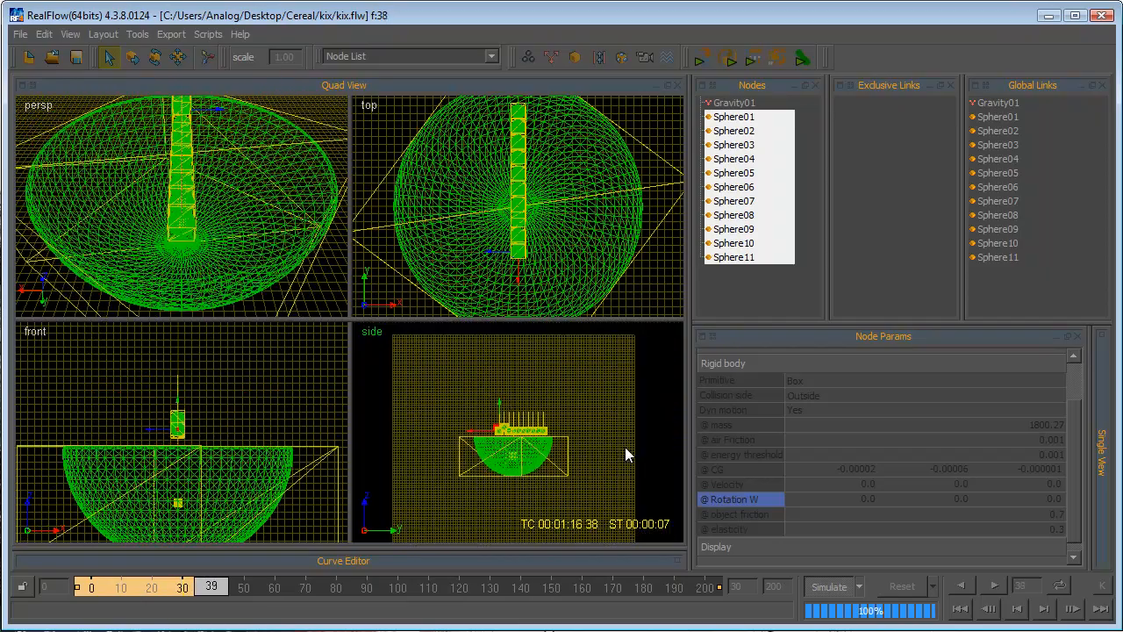
{"action": "scroll", "coordinate": [625, 448], "scroll_direction": "up", "scroll_amount": 5}
{"action": "left_click", "coordinate": [828, 587]}
{"action": "left_click", "coordinate": [890, 586]}
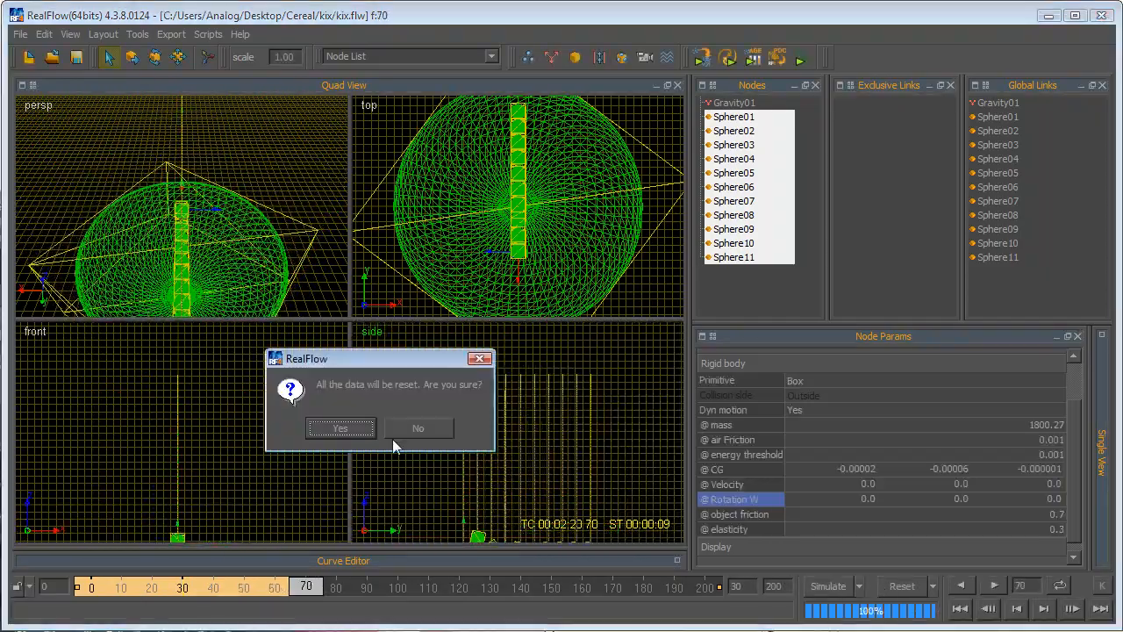
{"action": "left_click", "coordinate": [336, 426]}
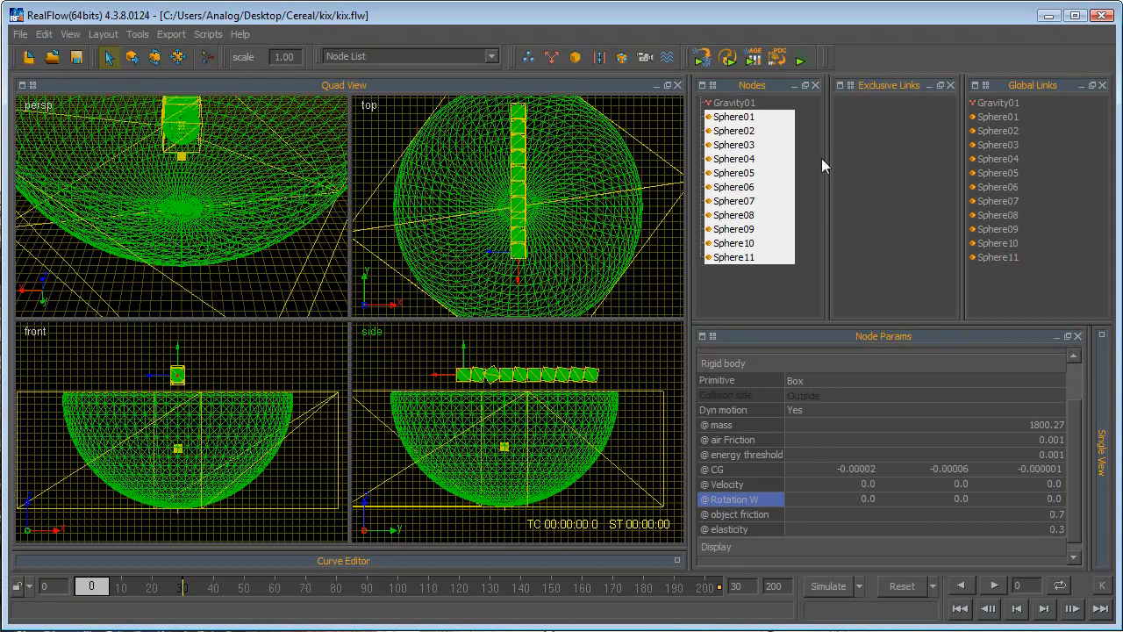
Step: Set Dyn motion to No for only the bowl node Sphere01
{"action": "left_click", "coordinate": [793, 279]}
{"action": "left_click", "coordinate": [733, 104]}
{"action": "left_click", "coordinate": [750, 302]}
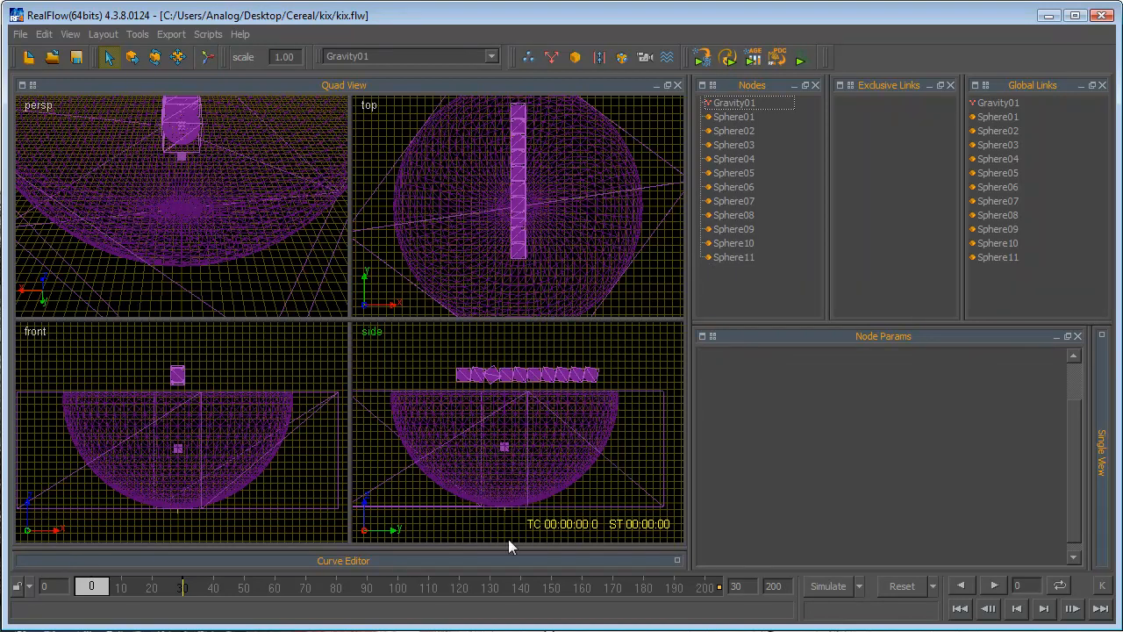
{"action": "left_click", "coordinate": [526, 497]}
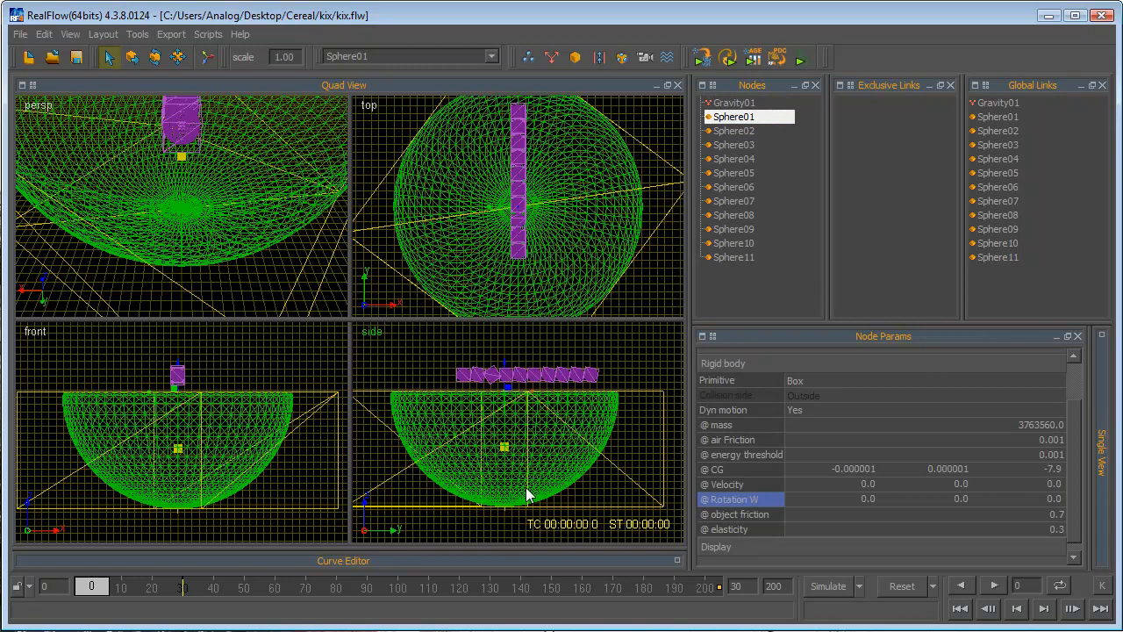
{"action": "left_click", "coordinate": [769, 287]}
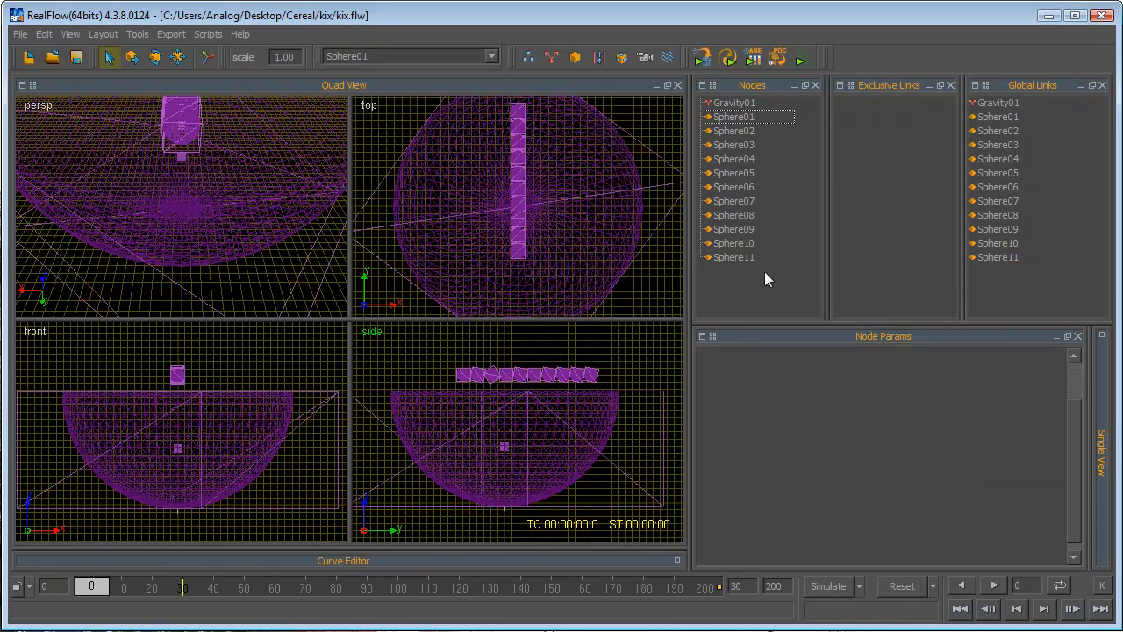
{"action": "left_click", "coordinate": [751, 120]}
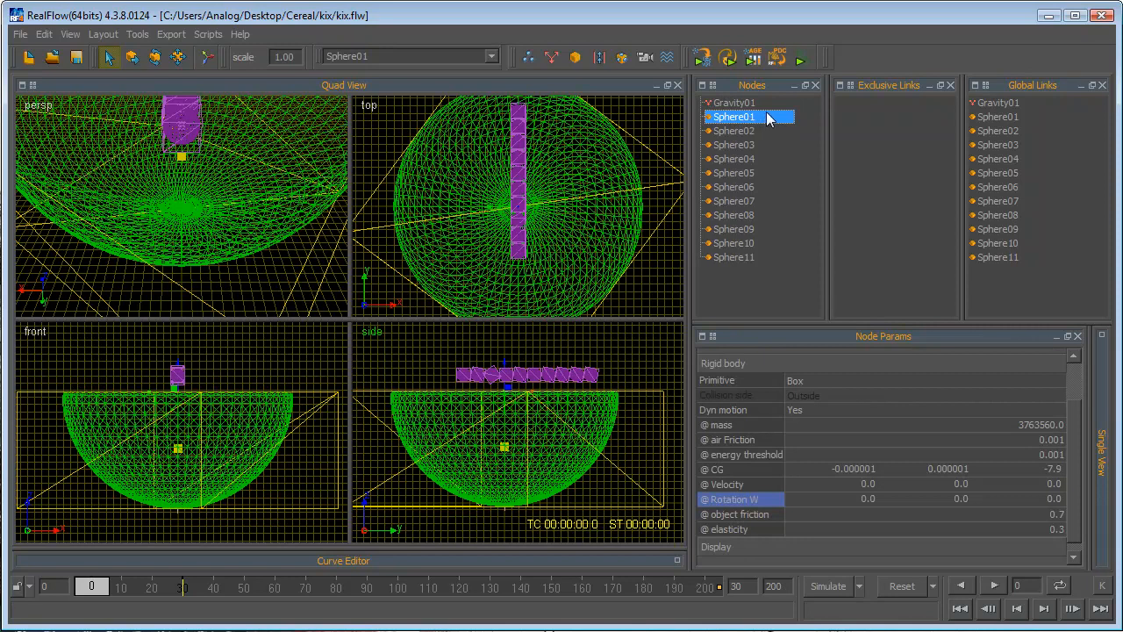
{"action": "left_click", "coordinate": [748, 131]}
{"action": "left_click", "coordinate": [751, 119], "text": "ctrl"}
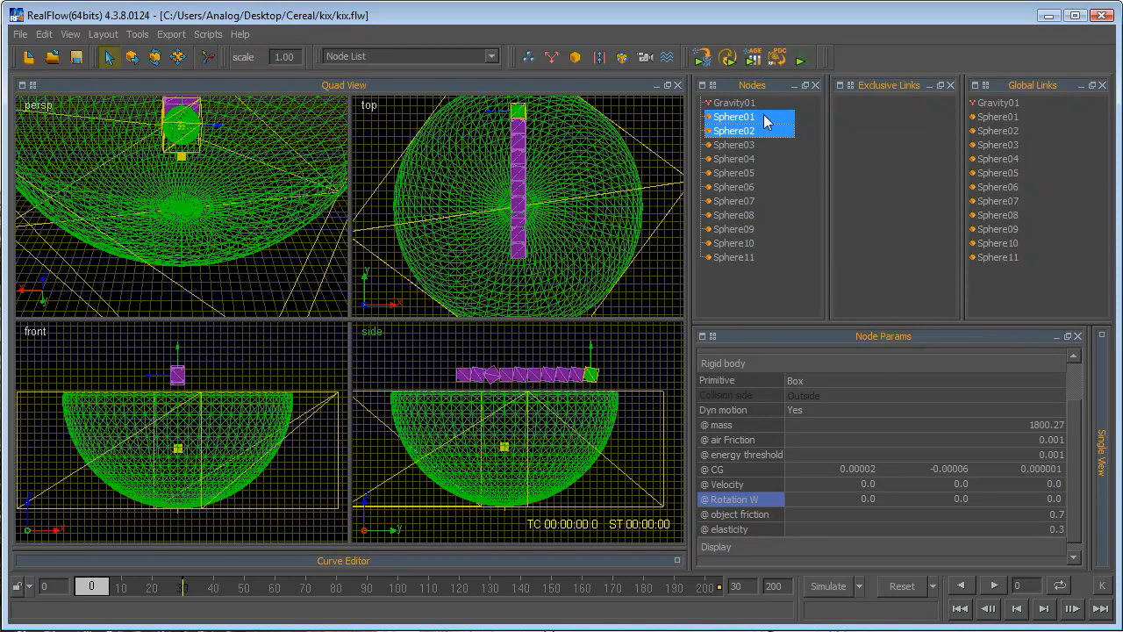
{"action": "left_click", "coordinate": [758, 161]}
{"action": "left_click", "coordinate": [760, 121]}
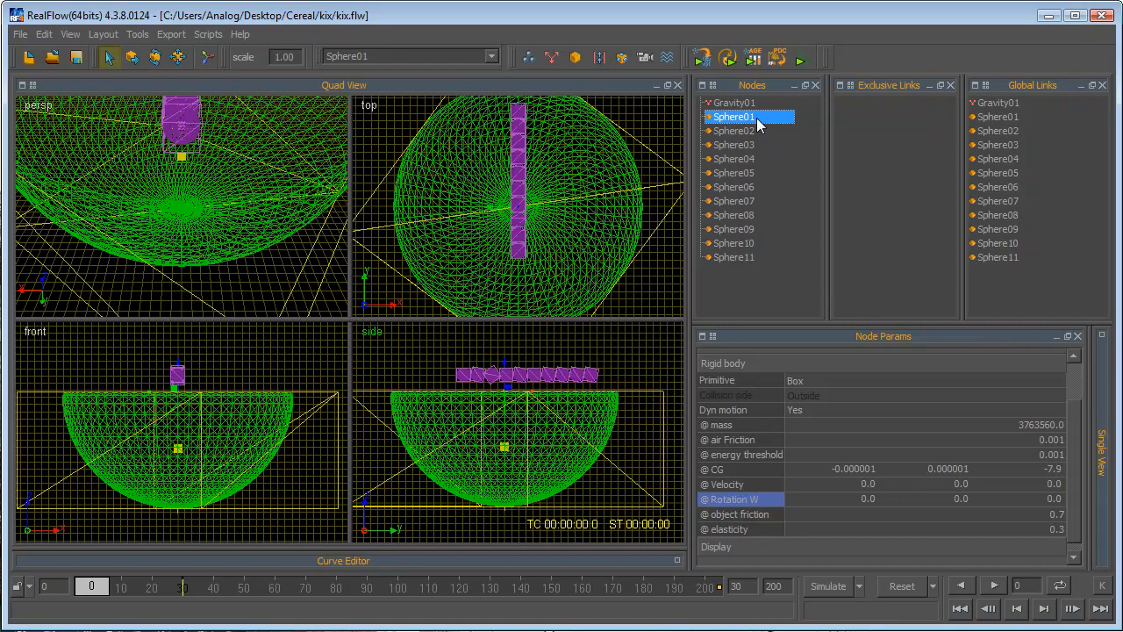
{"action": "double_click", "coordinate": [804, 411]}
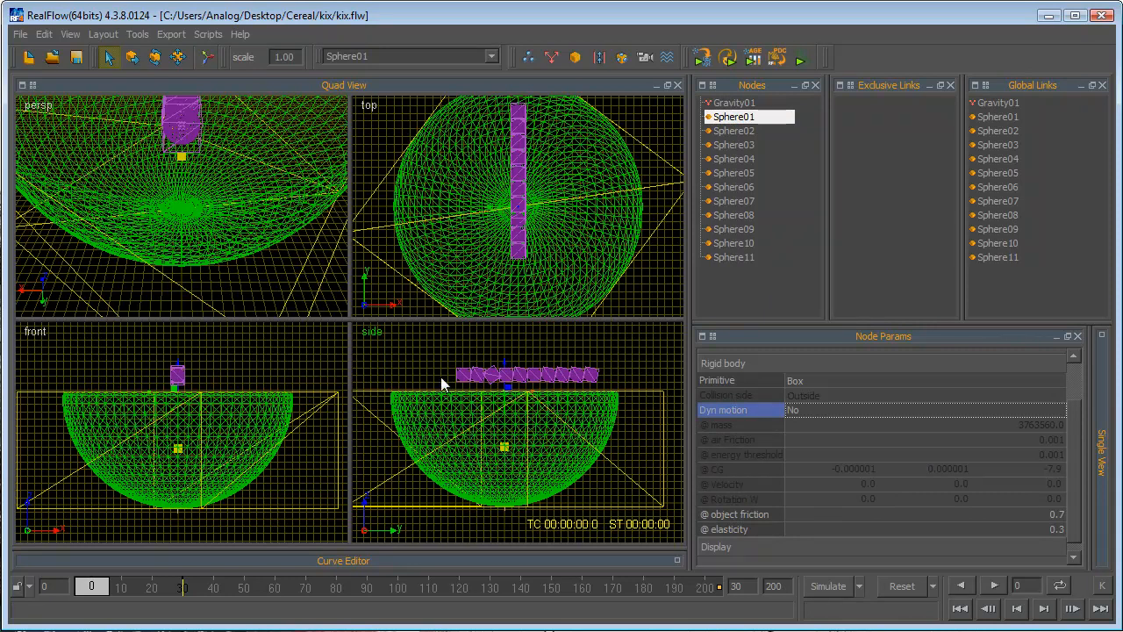
Step: Run the simulation with the bowl fixed in place, stop it at frame 115, and reset all simulation data
{"action": "left_click", "coordinate": [829, 586]}
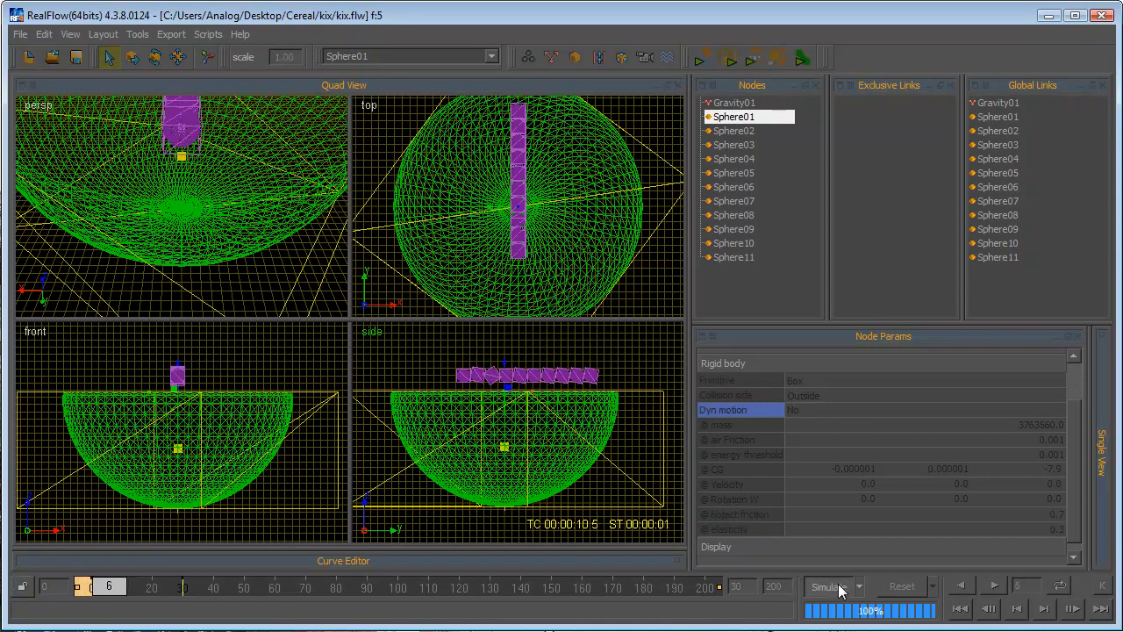
{"action": "scroll", "coordinate": [567, 391], "scroll_direction": "up", "scroll_amount": 2}
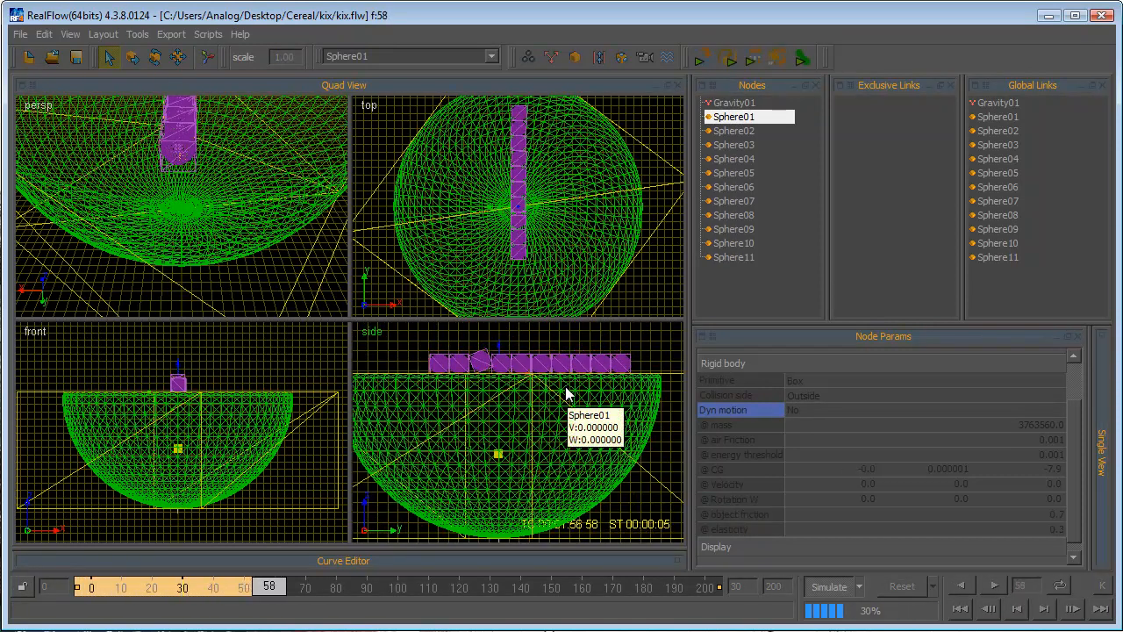
{"action": "scroll", "coordinate": [574, 404], "scroll_direction": "down", "scroll_amount": 2}
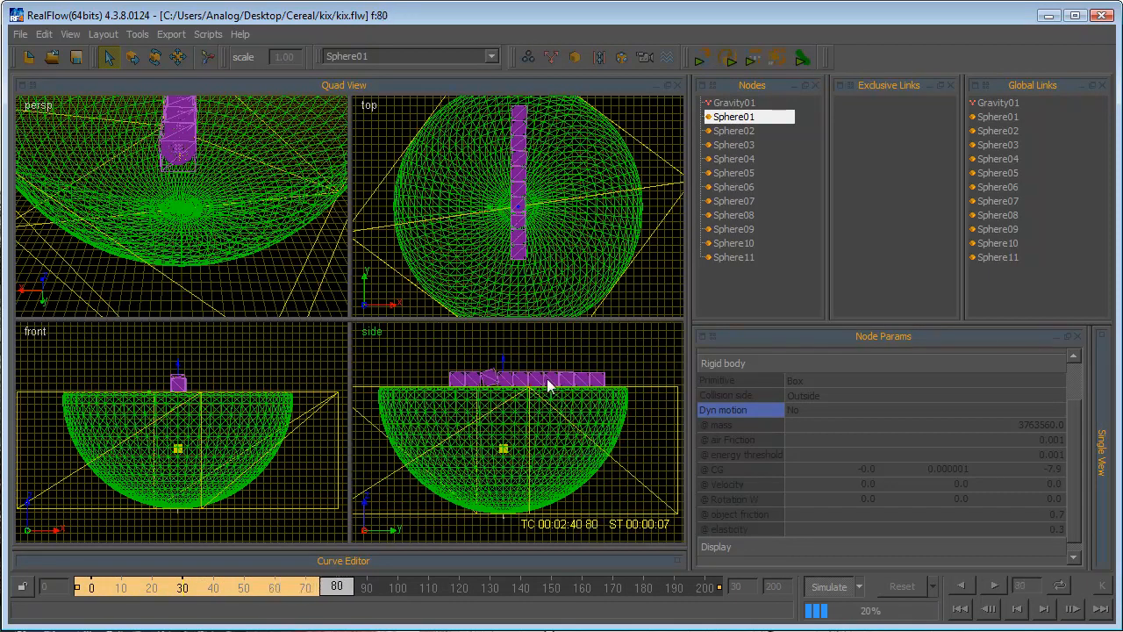
{"action": "left_click", "coordinate": [847, 579]}
{"action": "left_click", "coordinate": [893, 583]}
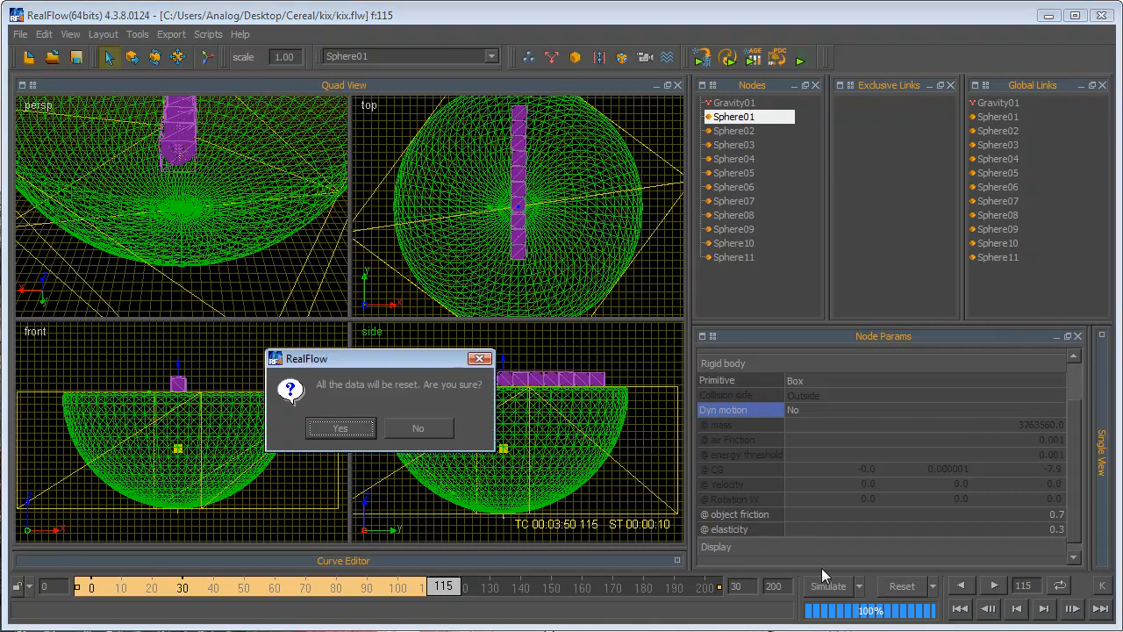
{"action": "left_click", "coordinate": [342, 428]}
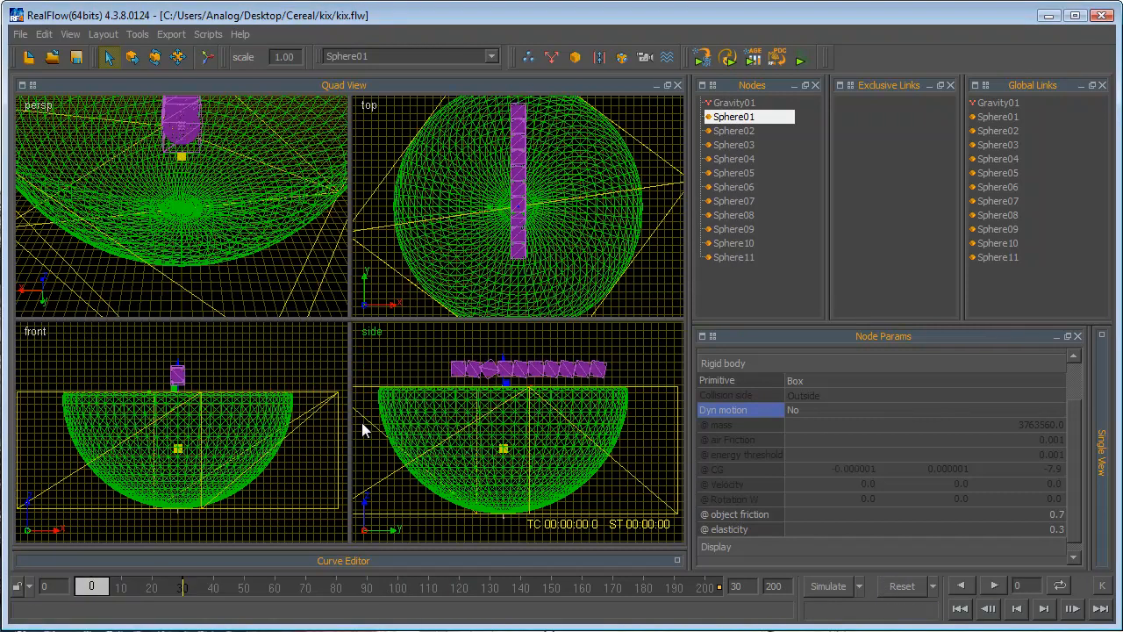
Step: Set the rigid body primitive of the bowl node Sphere01 to Mesh
{"action": "scroll", "coordinate": [371, 418], "scroll_direction": "down", "scroll_amount": 1}
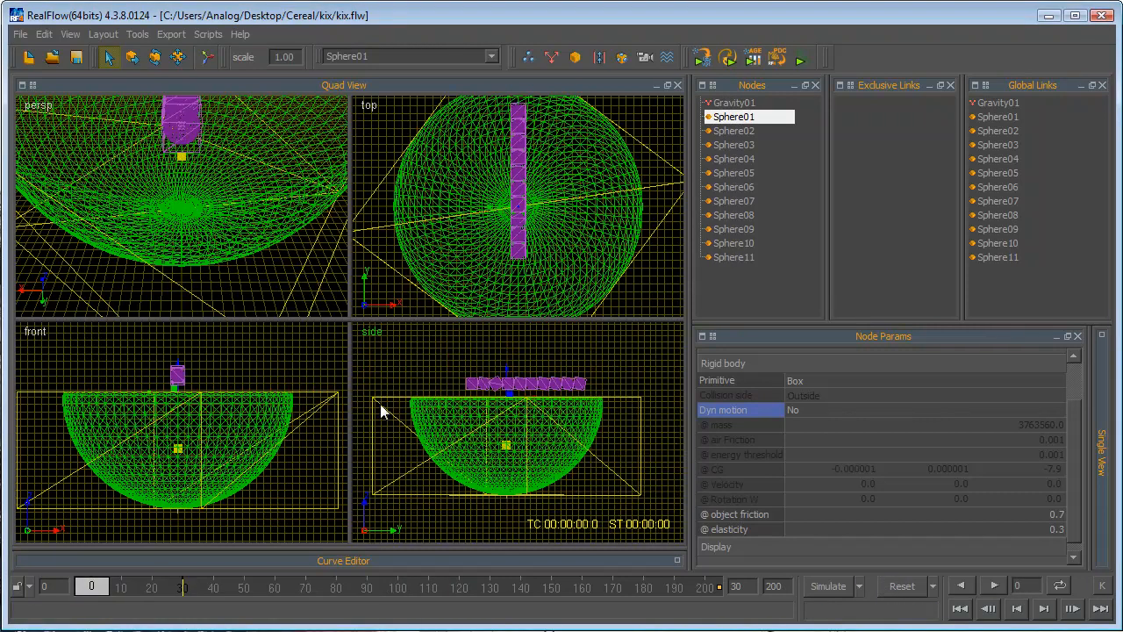
{"action": "scroll", "coordinate": [426, 404], "scroll_direction": "up", "scroll_amount": 3}
{"action": "scroll", "coordinate": [456, 363], "scroll_direction": "down", "scroll_amount": 1}
{"action": "scroll", "coordinate": [378, 379], "scroll_direction": "down", "scroll_amount": 1}
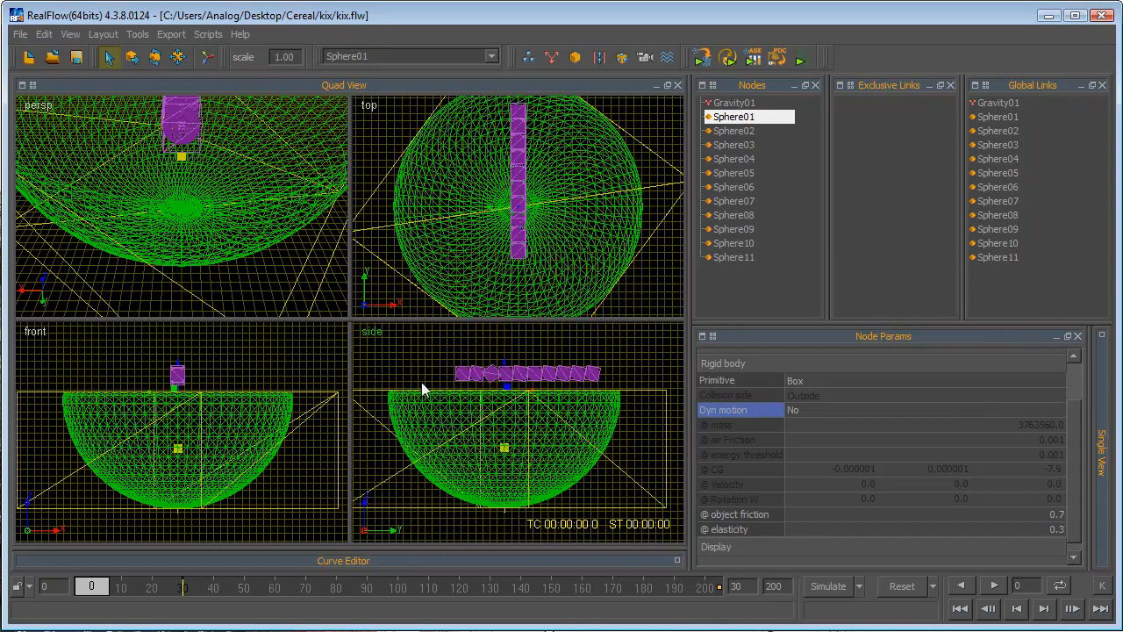
{"action": "left_click", "coordinate": [549, 375]}
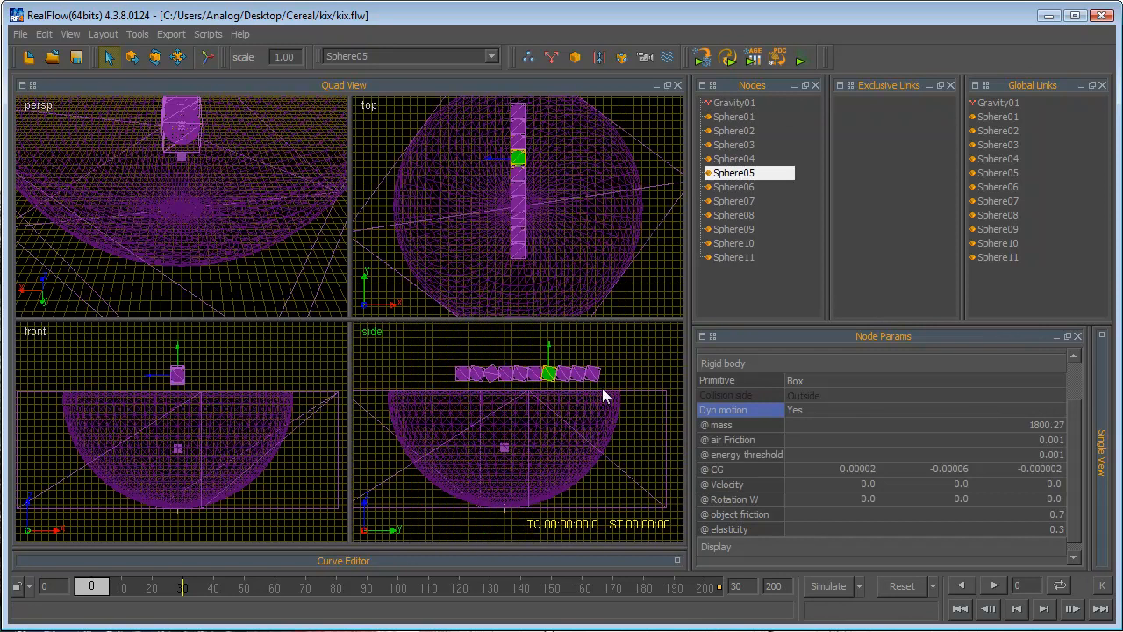
{"action": "left_click", "coordinate": [731, 119]}
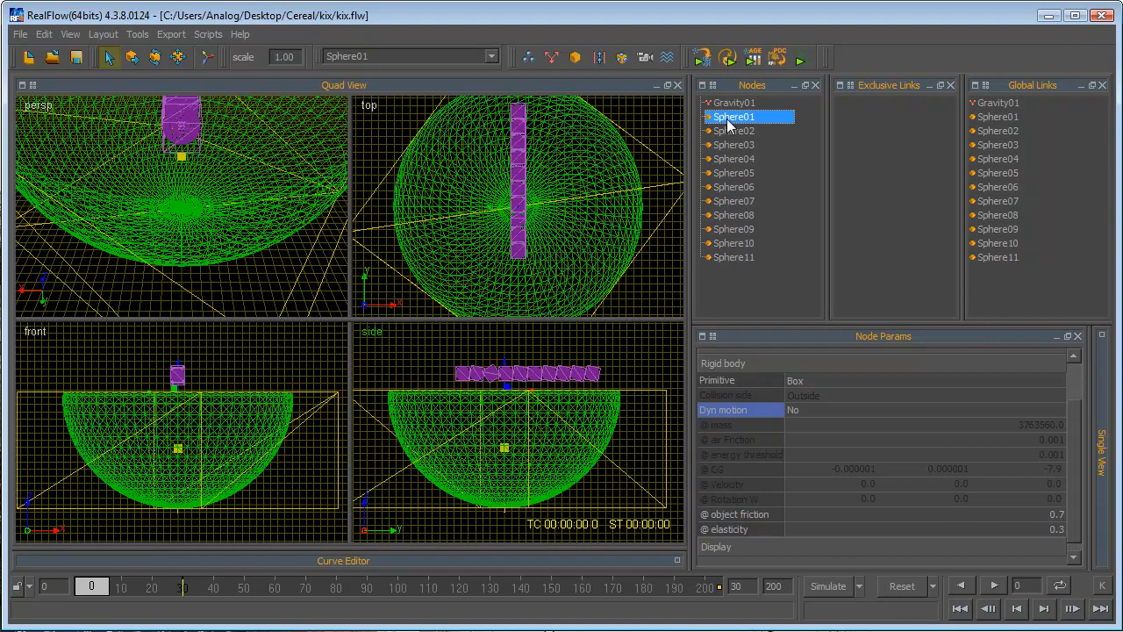
{"action": "left_click", "coordinate": [794, 379]}
{"action": "left_click", "coordinate": [789, 453]}
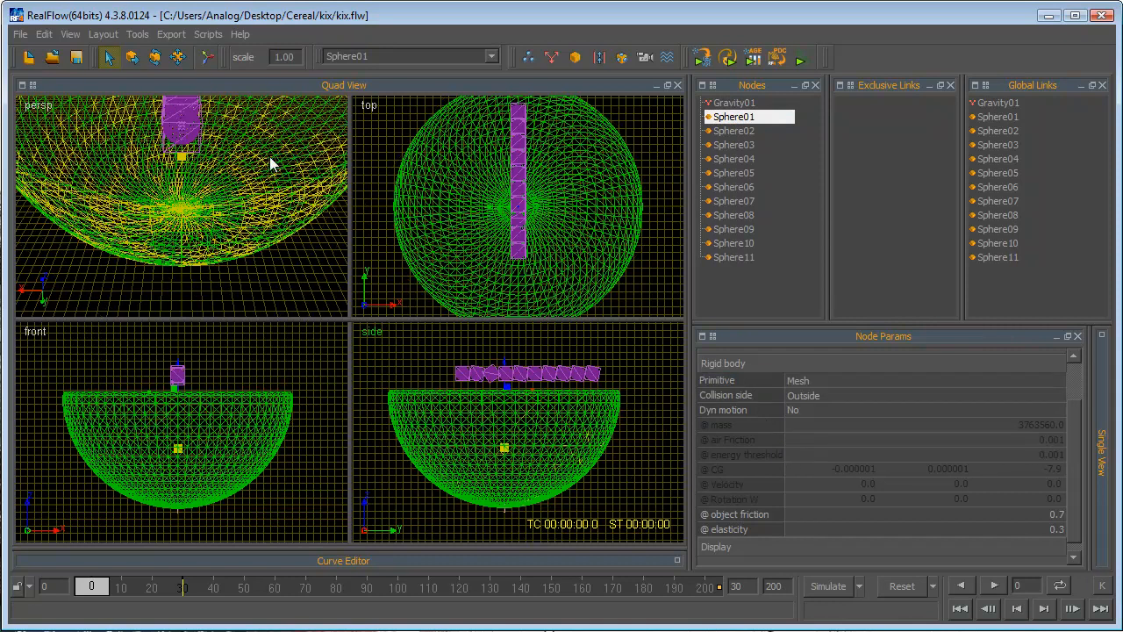
Step: Examine the box collision primitives around the cereal spheres close up in the side view, starting at Sphere11
{"action": "scroll", "coordinate": [272, 152], "scroll_direction": "up", "scroll_amount": 2}
{"action": "scroll", "coordinate": [277, 150], "scroll_direction": "down", "scroll_amount": 1}
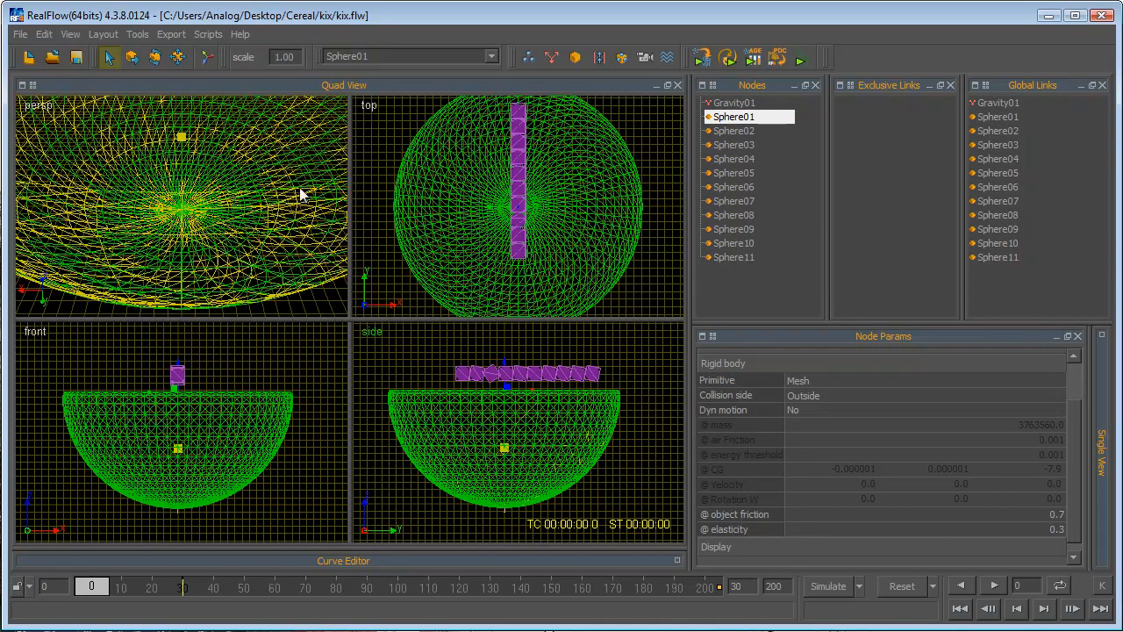
{"action": "left_click", "coordinate": [469, 372]}
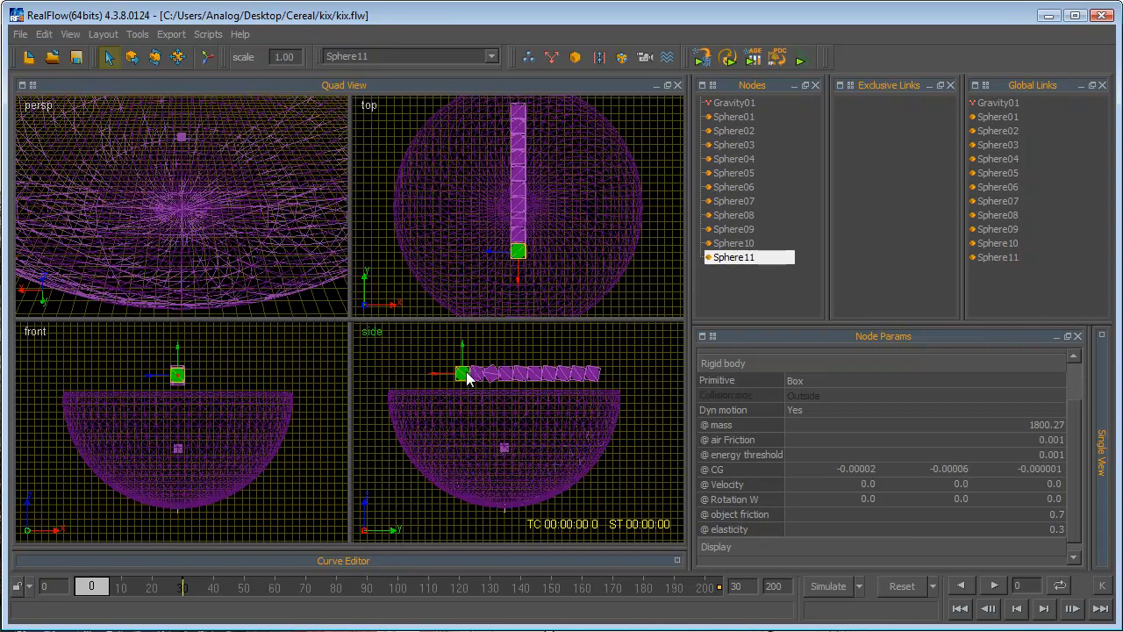
{"action": "scroll", "coordinate": [481, 375], "scroll_direction": "up", "scroll_amount": 4}
{"action": "scroll", "coordinate": [481, 376], "scroll_direction": "down", "scroll_amount": 4}
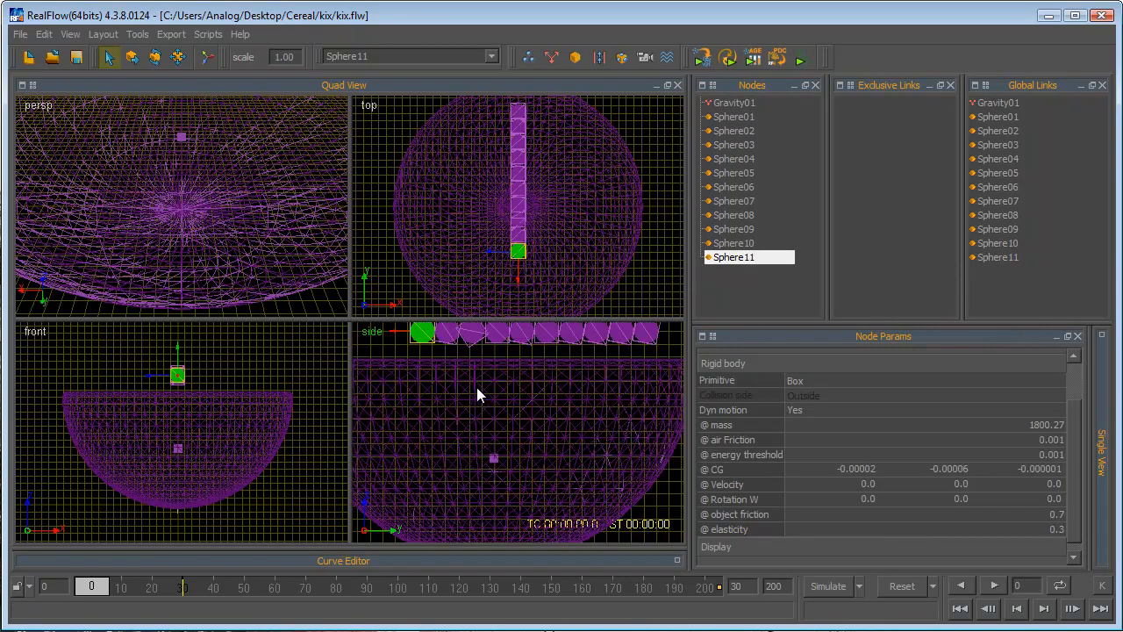
{"action": "scroll", "coordinate": [459, 363], "scroll_direction": "down", "scroll_amount": 2}
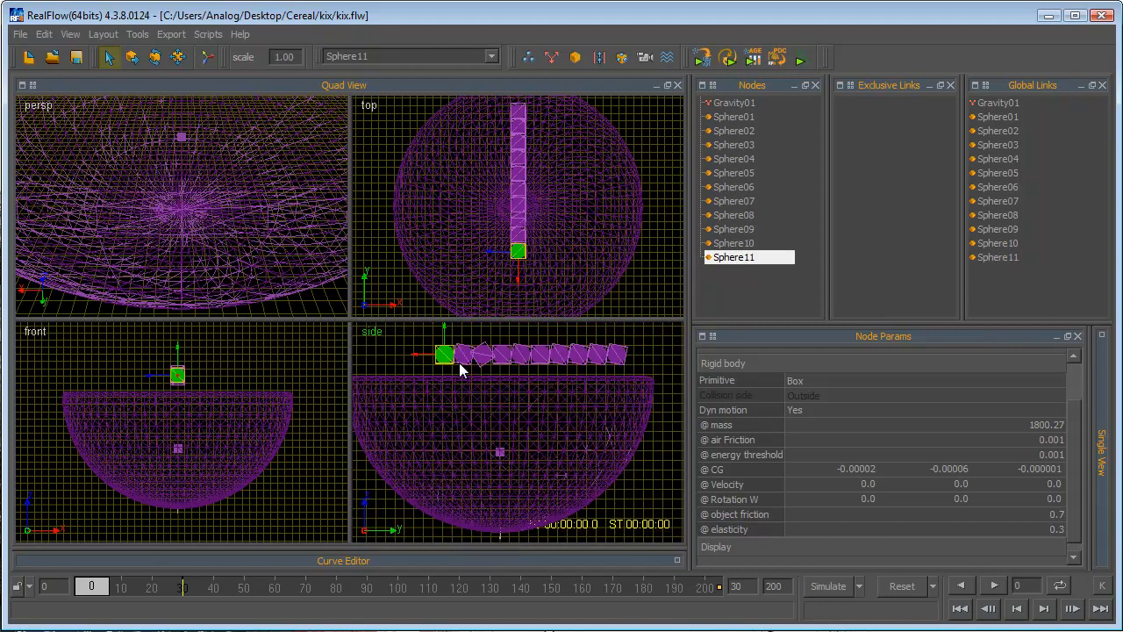
{"action": "scroll", "coordinate": [451, 356], "scroll_direction": "up", "scroll_amount": 5}
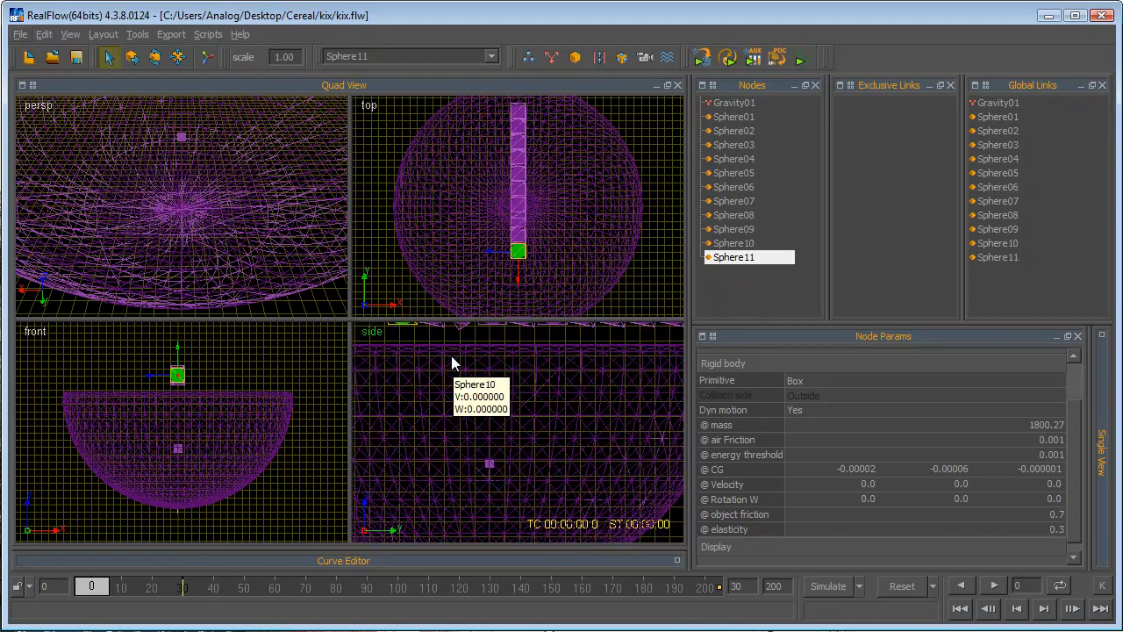
{"action": "middle_click_drag", "start_coordinate": [444, 350], "coordinate": [505, 436], "text": "alt"}
{"action": "scroll", "coordinate": [504, 436], "scroll_direction": "up", "scroll_amount": 3}
{"action": "middle_click_drag", "start_coordinate": [446, 370], "coordinate": [505, 428], "text": "alt"}
{"action": "scroll", "coordinate": [509, 450], "scroll_direction": "up", "scroll_amount": 3}
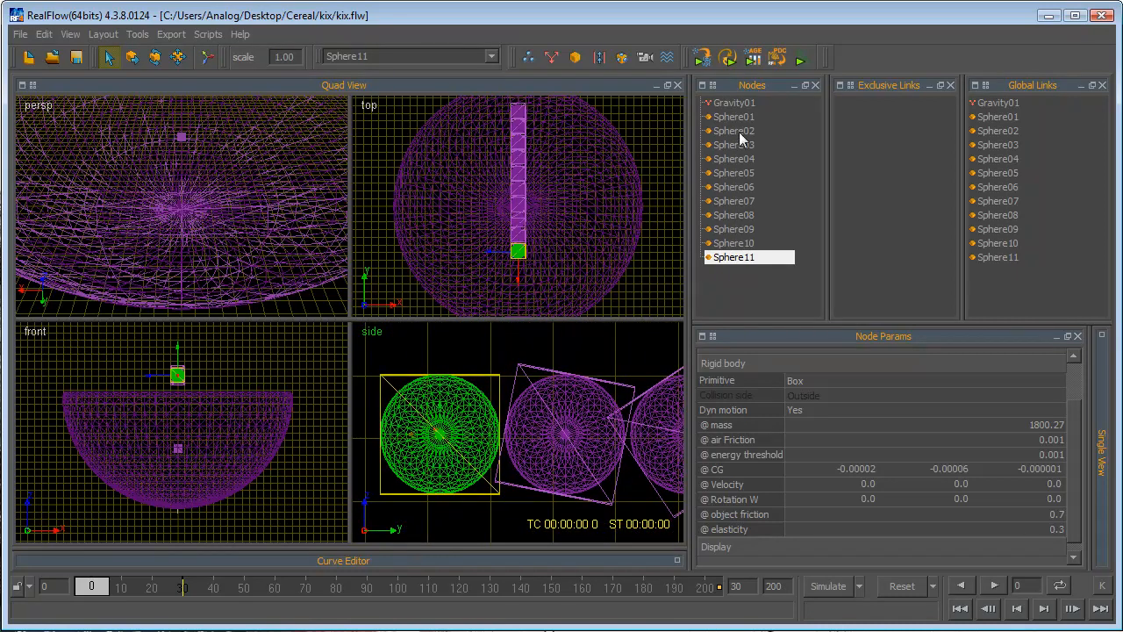
Step: Set the rigid body primitive of all cereal nodes, Sphere02 through Sphere11, to Sphere and clear the selection
{"action": "left_click_drag", "start_coordinate": [736, 117], "coordinate": [743, 131]}
{"action": "left_click", "coordinate": [753, 171]}
{"action": "left_click", "coordinate": [742, 132]}
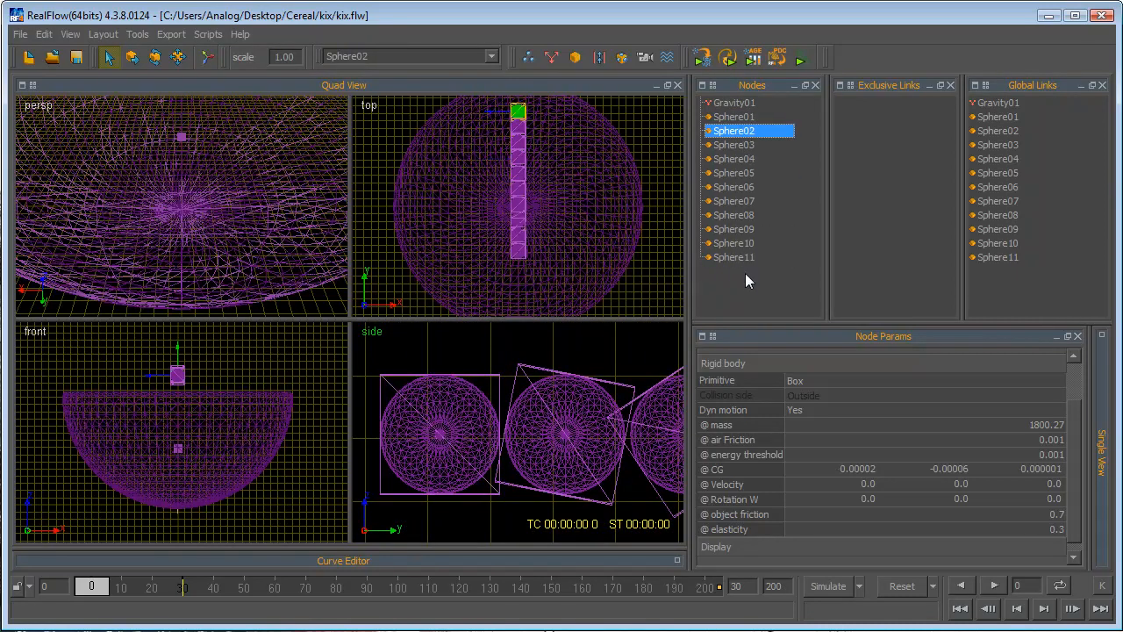
{"action": "left_click", "coordinate": [745, 257], "text": "shift"}
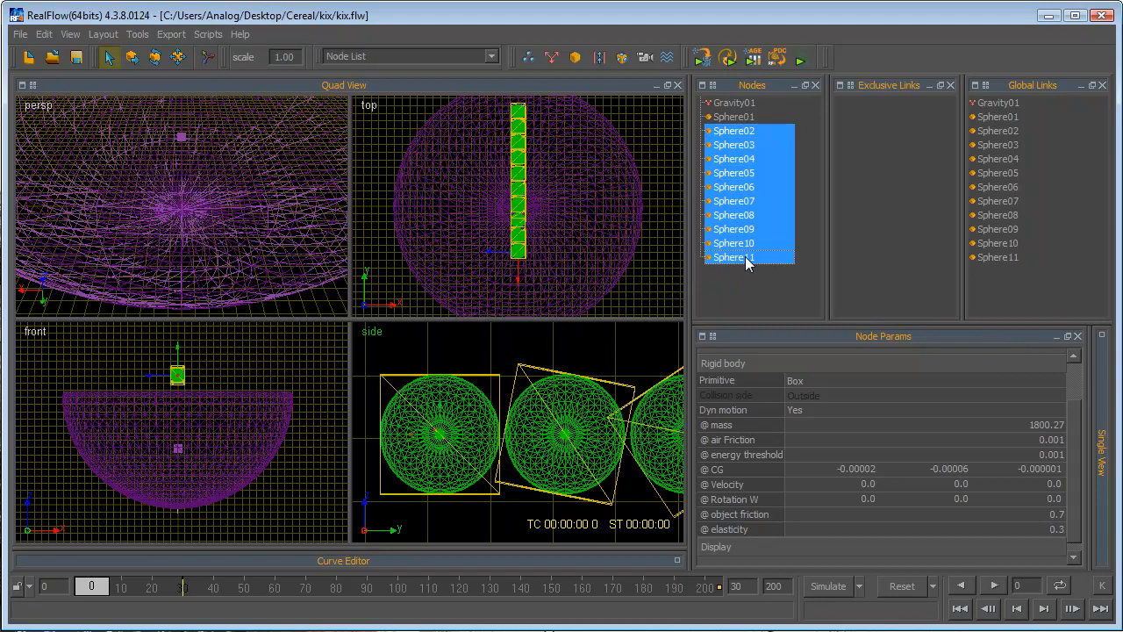
{"action": "left_click", "coordinate": [803, 379]}
{"action": "left_click", "coordinate": [810, 395]}
{"action": "scroll", "coordinate": [585, 461], "scroll_direction": "down", "scroll_amount": 3}
{"action": "scroll", "coordinate": [586, 460], "scroll_direction": "down", "scroll_amount": 5}
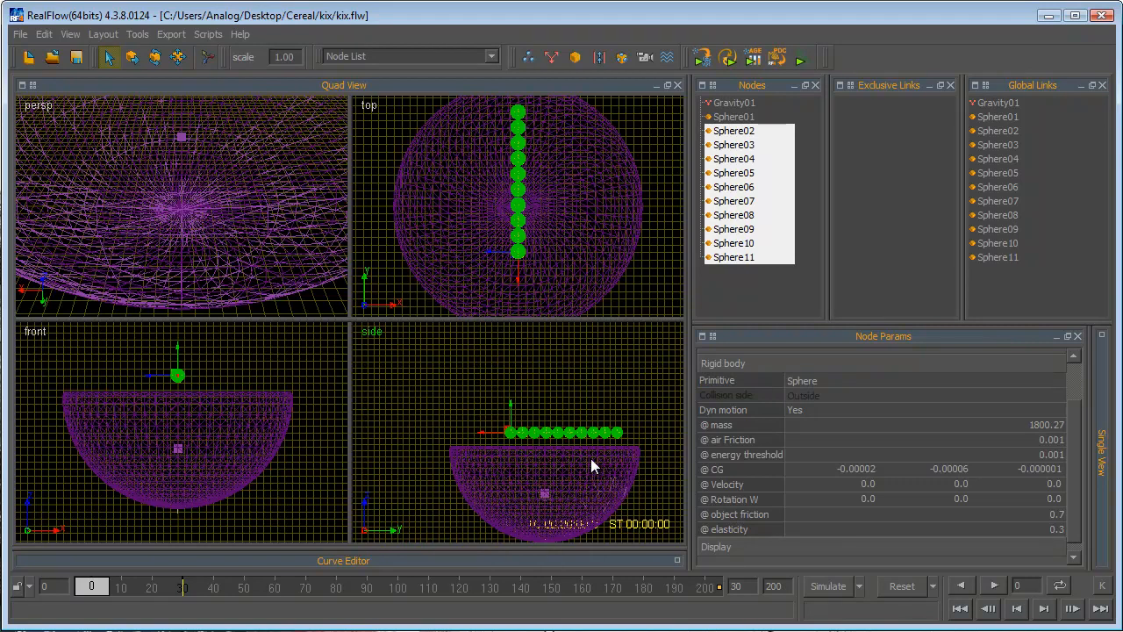
{"action": "left_click", "coordinate": [766, 282]}
Step: Examine the row of cereal spheres above the bowl in the side view and from an elevated perspective
{"action": "scroll", "coordinate": [515, 431], "scroll_direction": "up", "scroll_amount": 1}
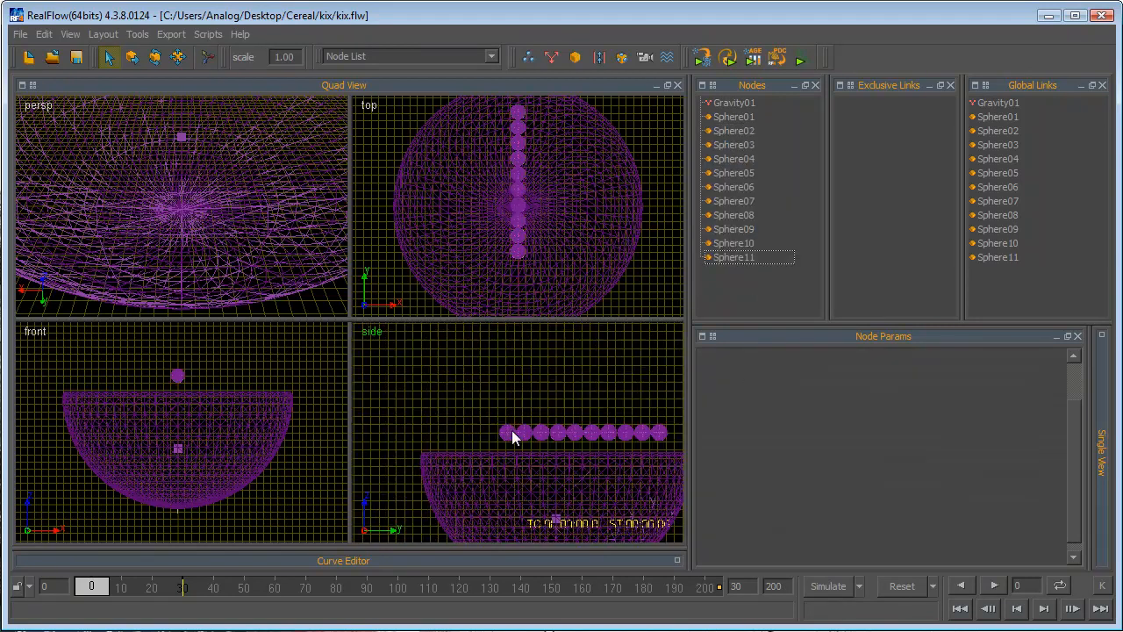
{"action": "key", "text": "alt"}
{"action": "key", "text": "alt"}
{"action": "left_click", "coordinate": [457, 431]}
{"action": "middle_click_drag", "start_coordinate": [499, 491], "coordinate": [524, 444], "text": "alt"}
{"action": "scroll", "coordinate": [526, 449], "scroll_direction": "up", "scroll_amount": 1}
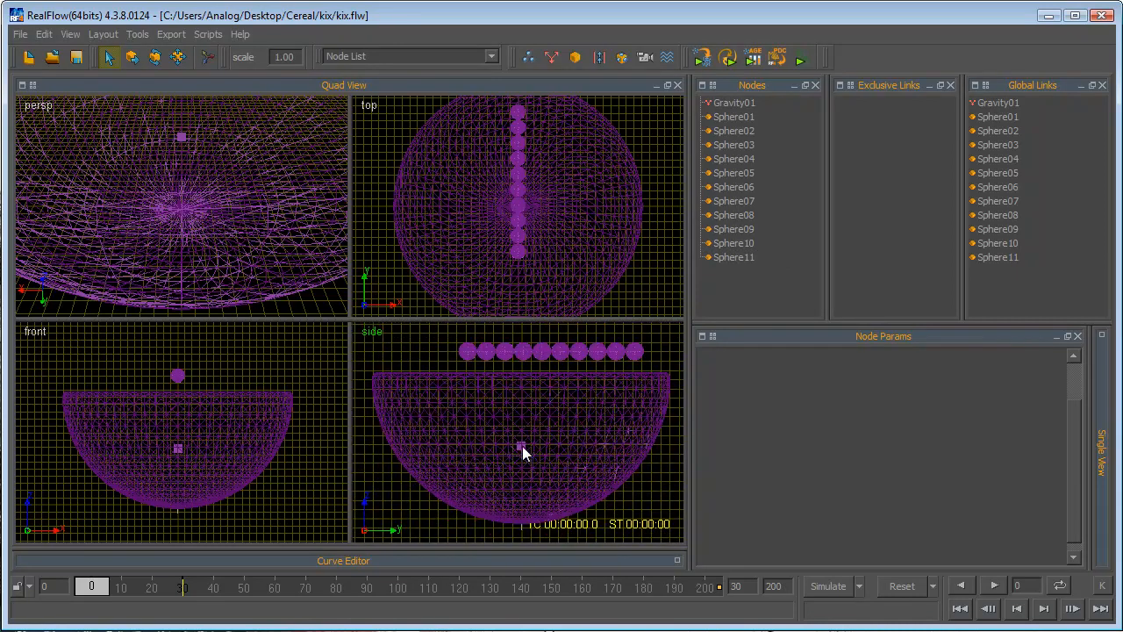
{"action": "middle_click_drag", "start_coordinate": [547, 474], "coordinate": [524, 470], "text": "alt"}
{"action": "left_click", "coordinate": [187, 196]}
{"action": "left_click_drag", "start_coordinate": [58, 183], "coordinate": [272, 205], "text": "alt"}
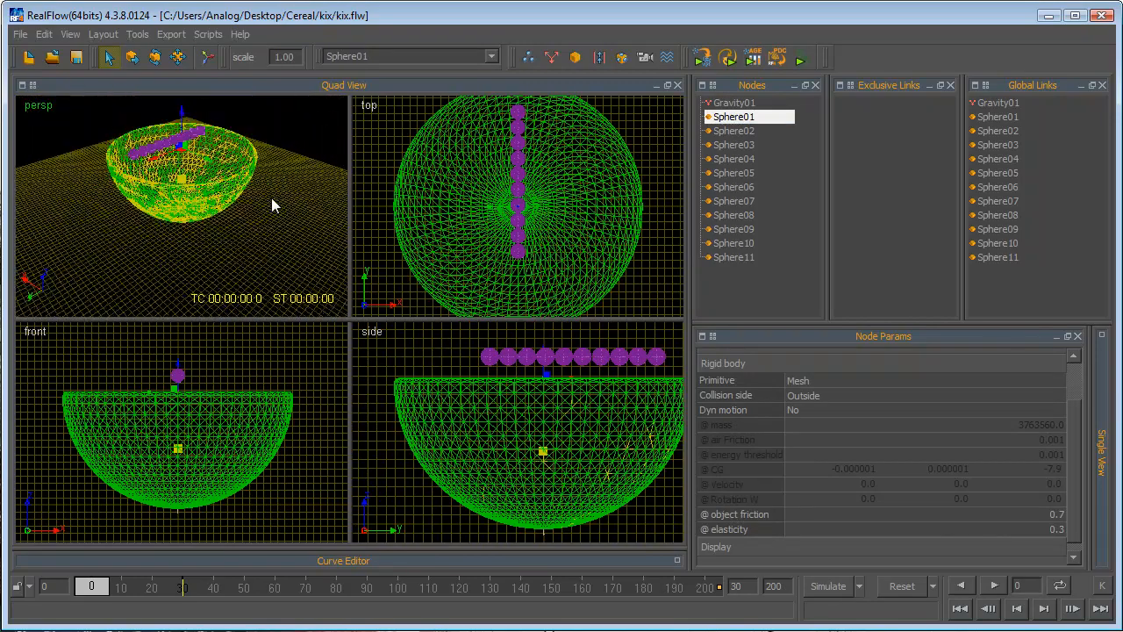
{"action": "scroll", "coordinate": [273, 205], "scroll_direction": "up", "scroll_amount": 5}
{"action": "scroll", "coordinate": [247, 279], "scroll_direction": "up", "scroll_amount": 3}
{"action": "scroll", "coordinate": [248, 279], "scroll_direction": "down", "scroll_amount": 3}
{"action": "scroll", "coordinate": [249, 279], "scroll_direction": "up", "scroll_amount": 6}
{"action": "scroll", "coordinate": [248, 279], "scroll_direction": "down", "scroll_amount": 8}
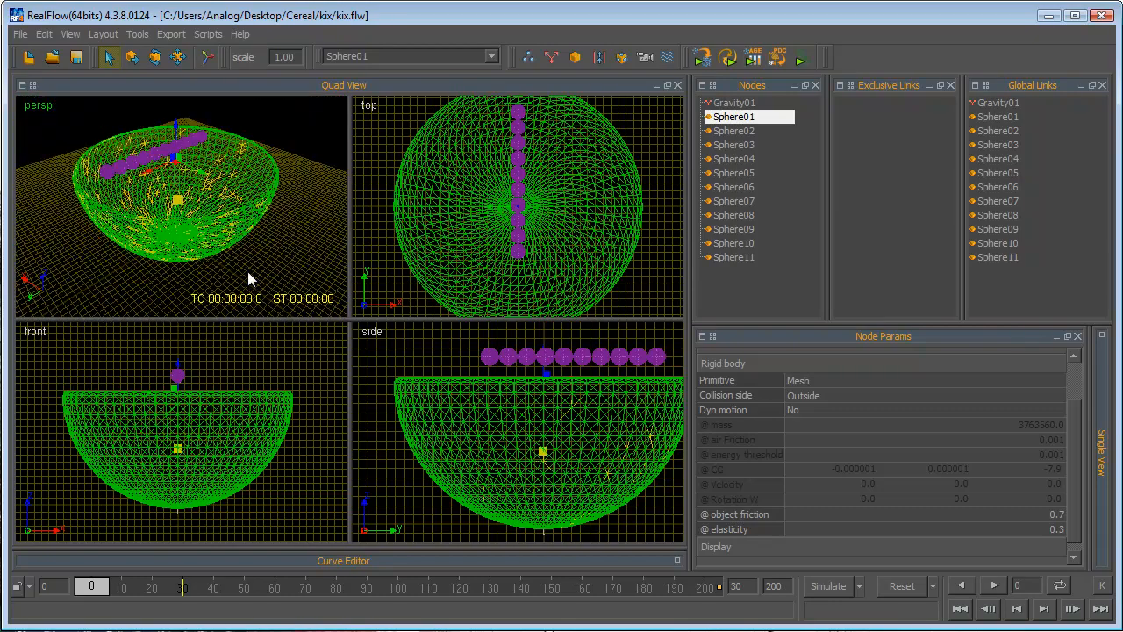
{"action": "scroll", "coordinate": [248, 279], "scroll_direction": "up", "scroll_amount": 2}
{"action": "scroll", "coordinate": [614, 465], "scroll_direction": "down", "scroll_amount": 2}
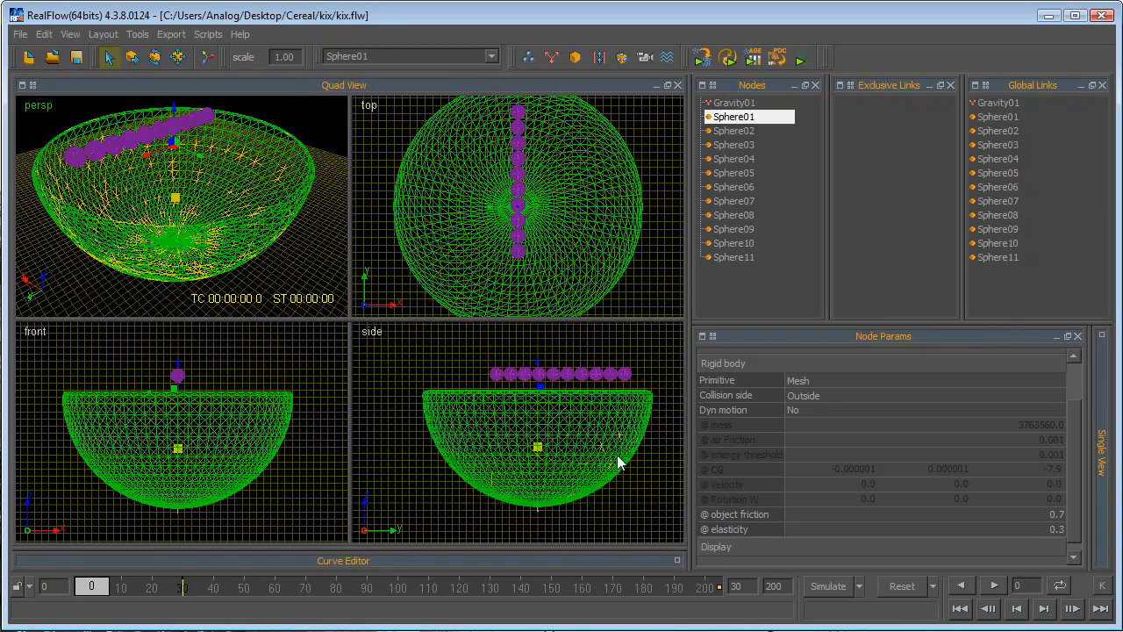
Step: Simulate the cereal drop, inspect up close where the spheres meet the bowl wall, and stop at frame 166
{"action": "left_click", "coordinate": [836, 588]}
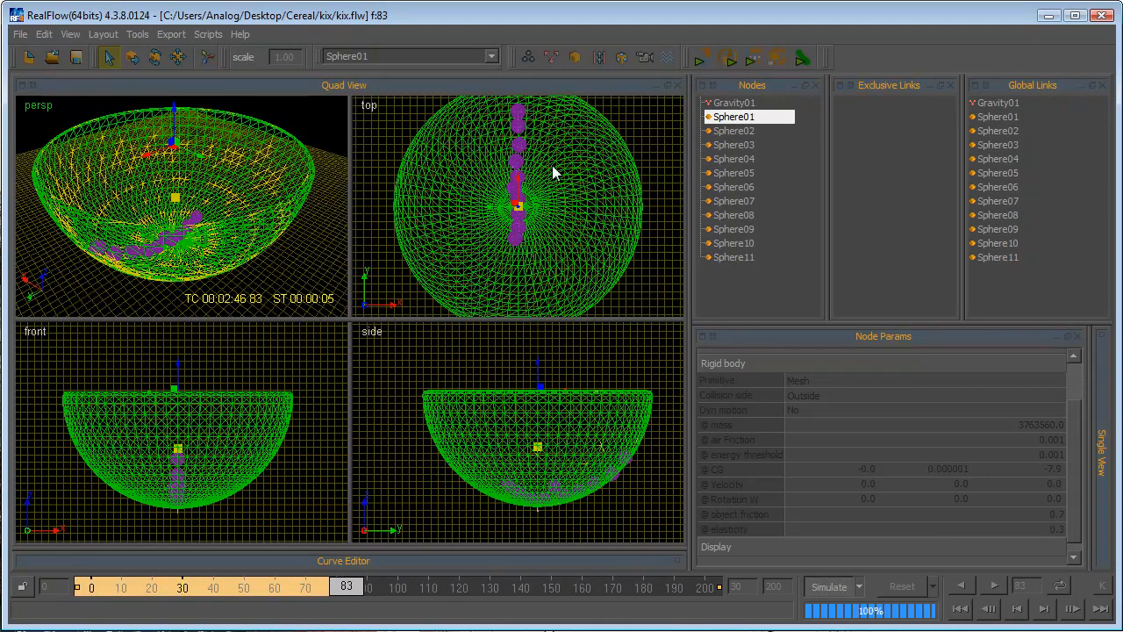
{"action": "scroll", "coordinate": [556, 187], "scroll_direction": "up", "scroll_amount": 2}
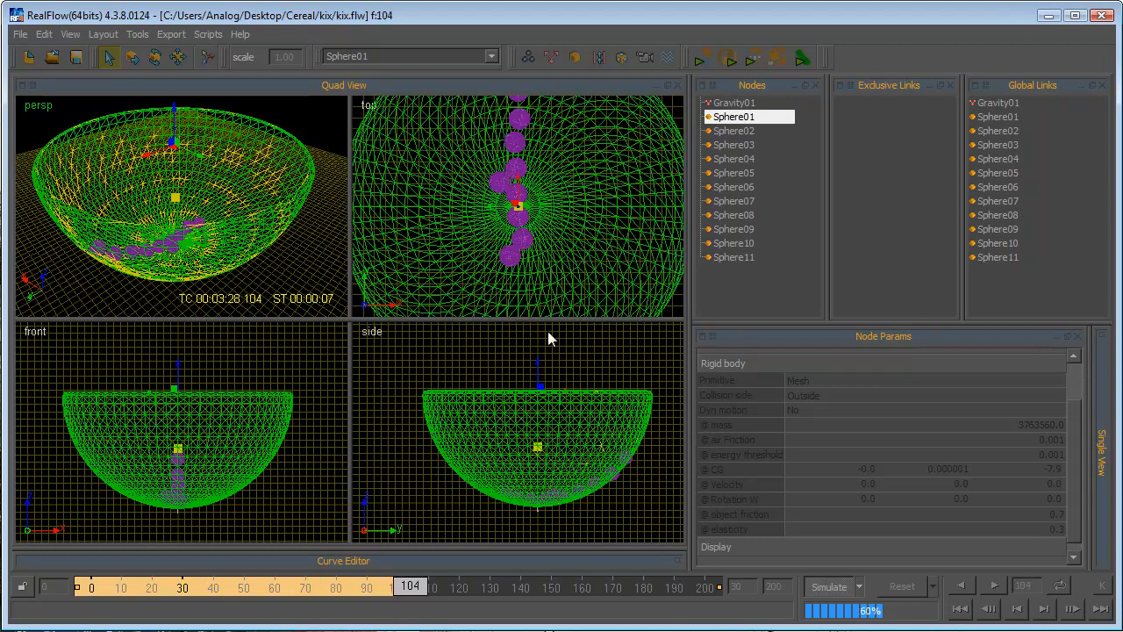
{"action": "scroll", "coordinate": [539, 461], "scroll_direction": "up", "scroll_amount": 2}
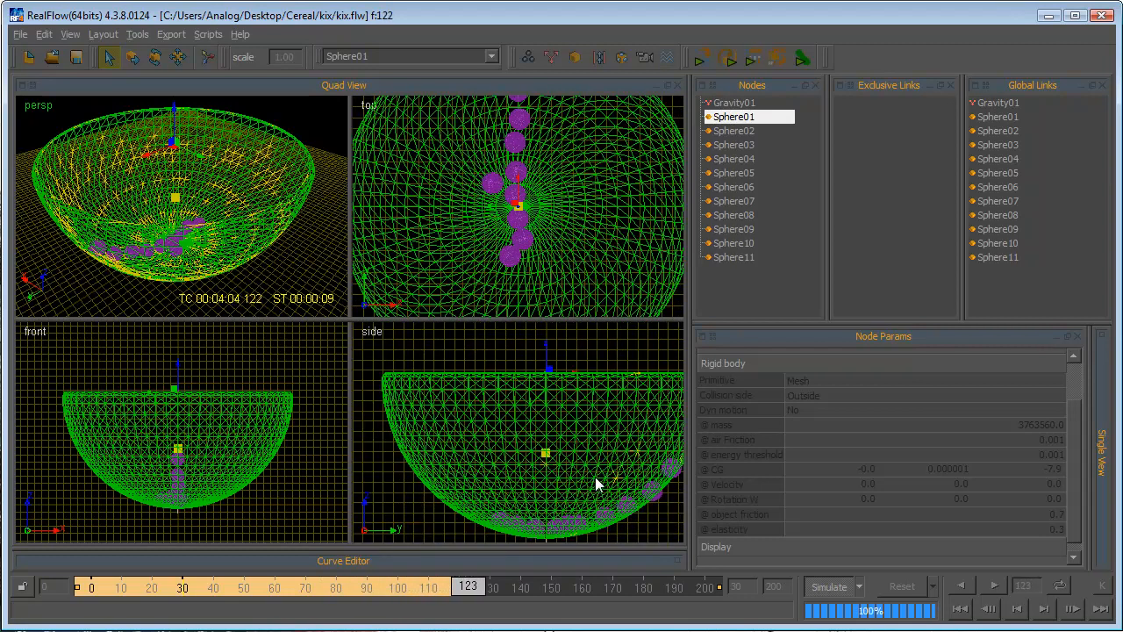
{"action": "scroll", "coordinate": [595, 476], "scroll_direction": "up", "scroll_amount": 6}
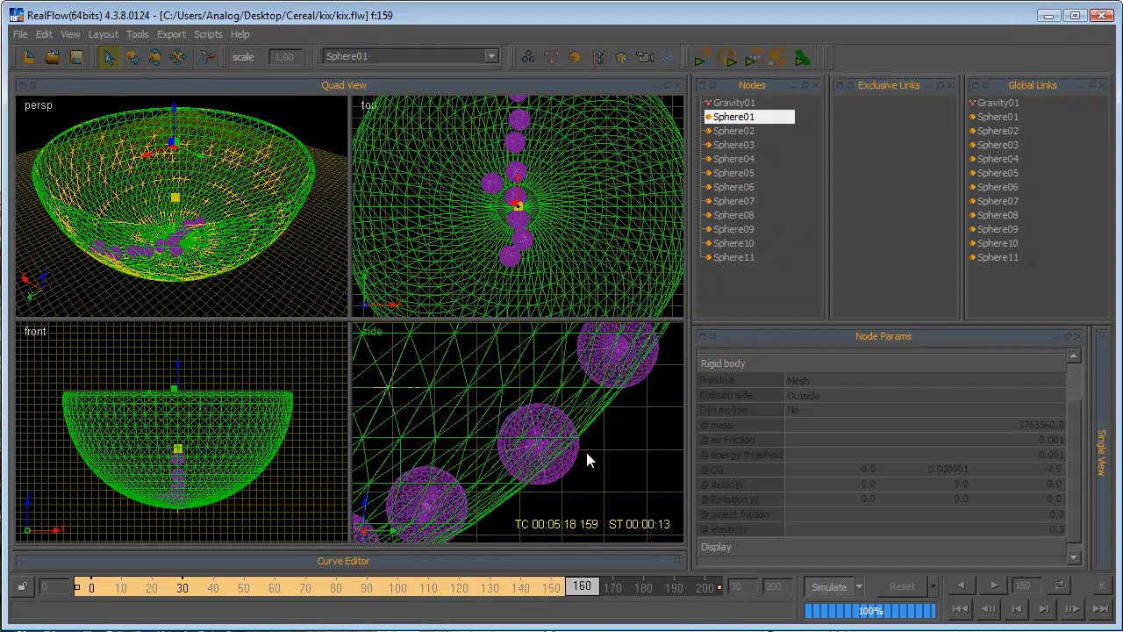
{"action": "left_click", "coordinate": [828, 586]}
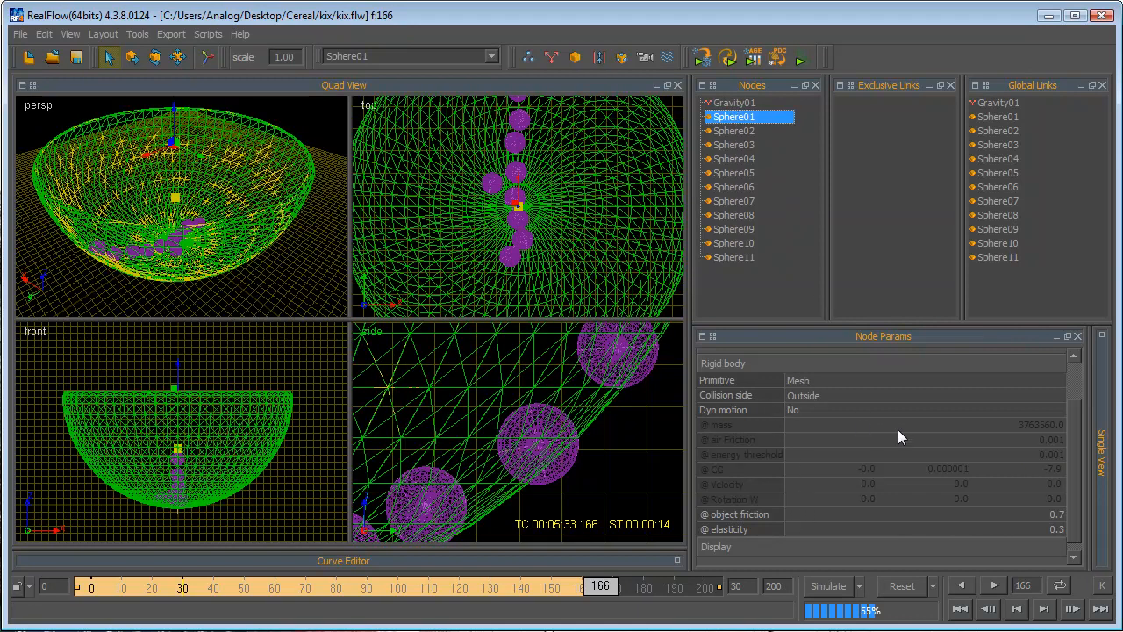
Step: Set the collision side of the bowl node Sphere01 to Inside, keeping its primitive as Mesh
{"action": "left_click", "coordinate": [807, 360]}
{"action": "left_click", "coordinate": [804, 363]}
{"action": "left_click", "coordinate": [818, 395]}
{"action": "left_click", "coordinate": [815, 434]}
{"action": "left_click", "coordinate": [812, 380]}
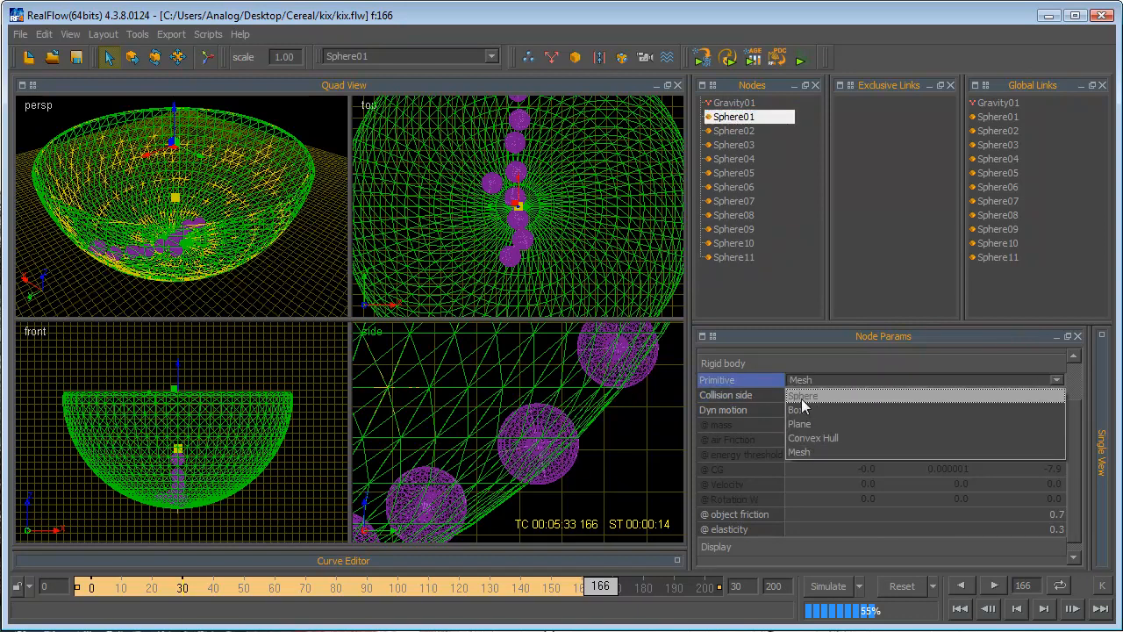
{"action": "left_click", "coordinate": [803, 361]}
{"action": "left_click", "coordinate": [806, 395]}
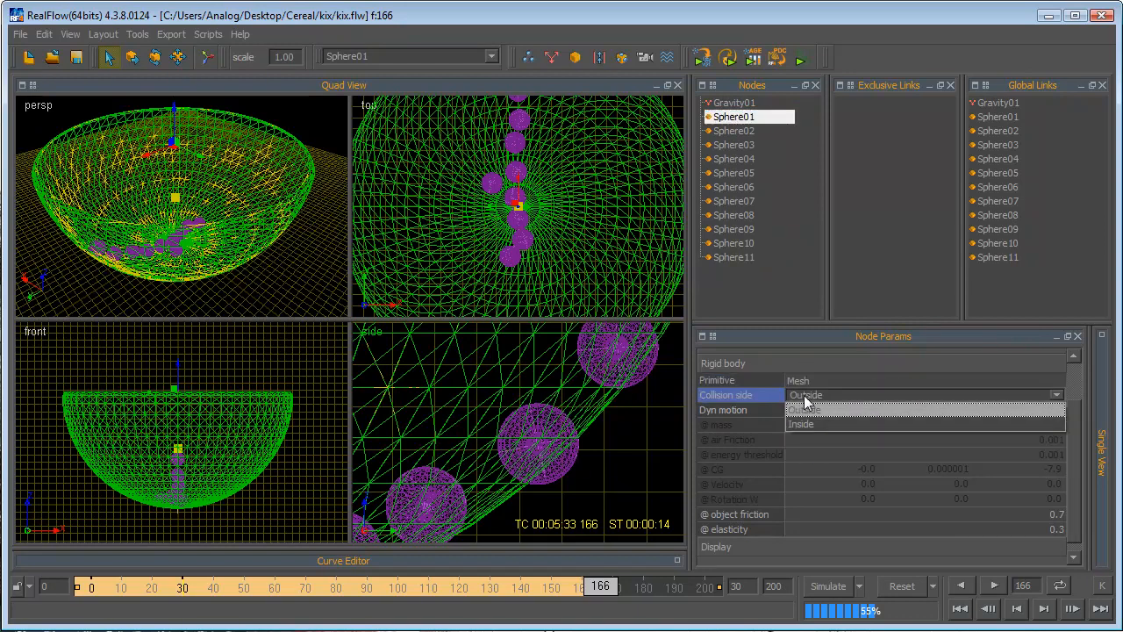
{"action": "left_click", "coordinate": [814, 425]}
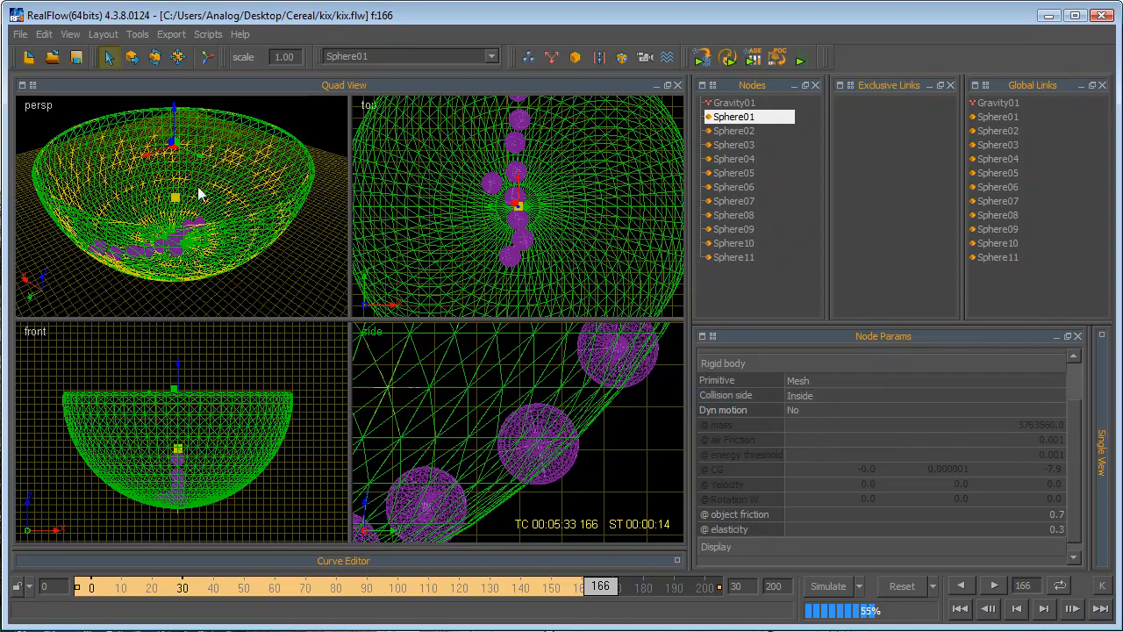
Step: Reset all simulation data and simulate the cereal drop over the full range to frame 200
{"action": "left_click", "coordinate": [897, 587]}
{"action": "left_click", "coordinate": [356, 429]}
{"action": "left_click", "coordinate": [820, 590]}
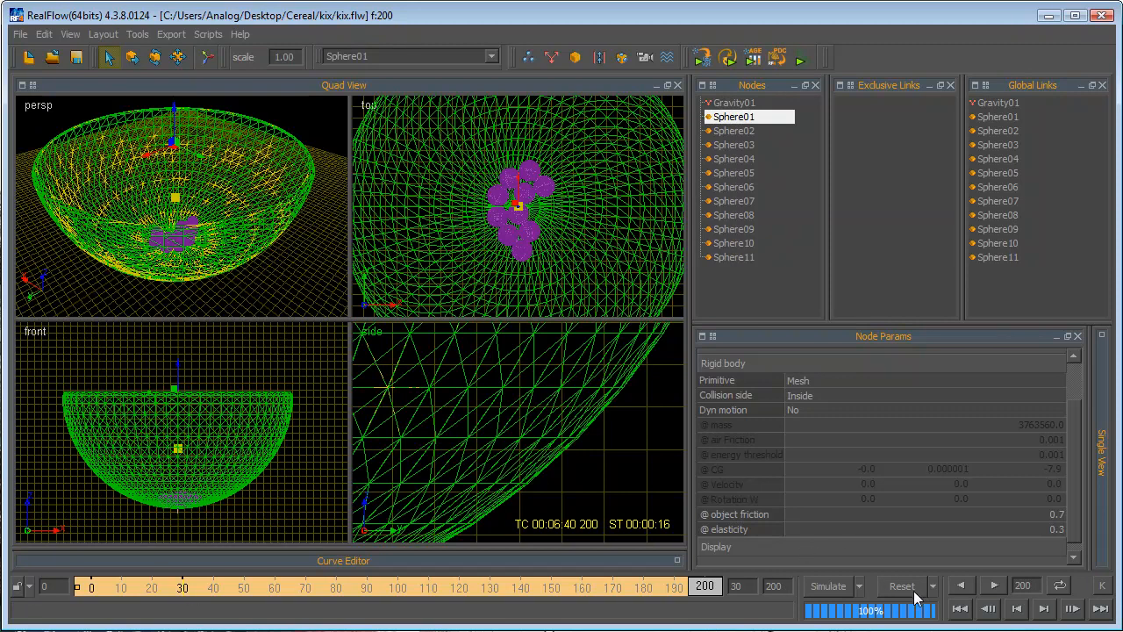
Step: Set Use Initial State to Yes for the cereal spheres Sphere02 to Sphere11 at frame 200
{"action": "left_click", "coordinate": [752, 131]}
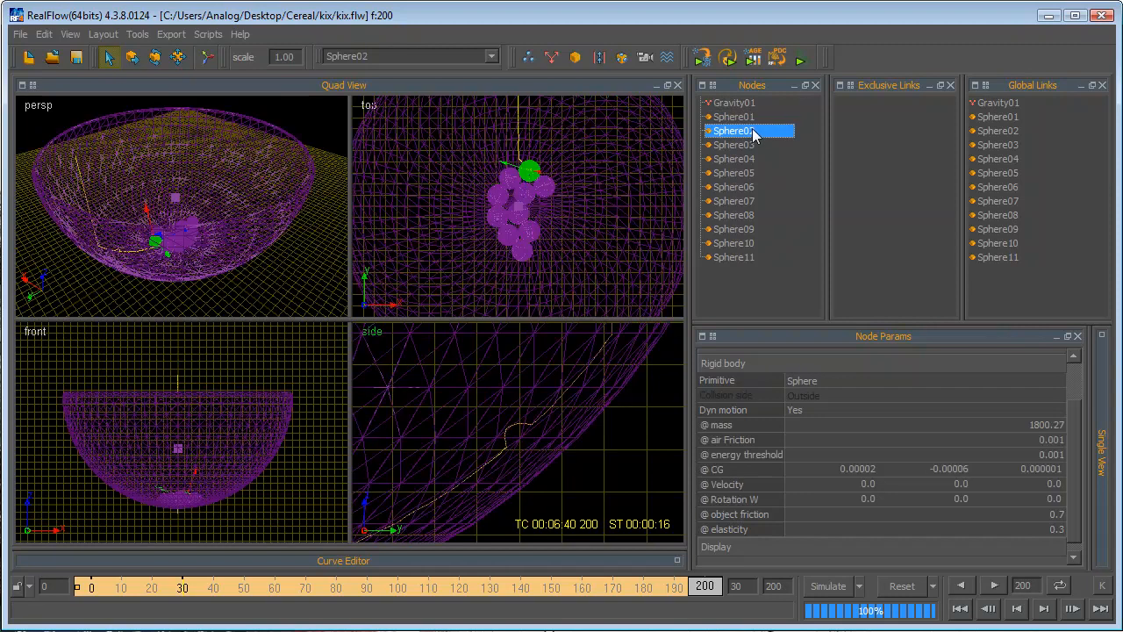
{"action": "left_click", "coordinate": [750, 257], "text": "shift"}
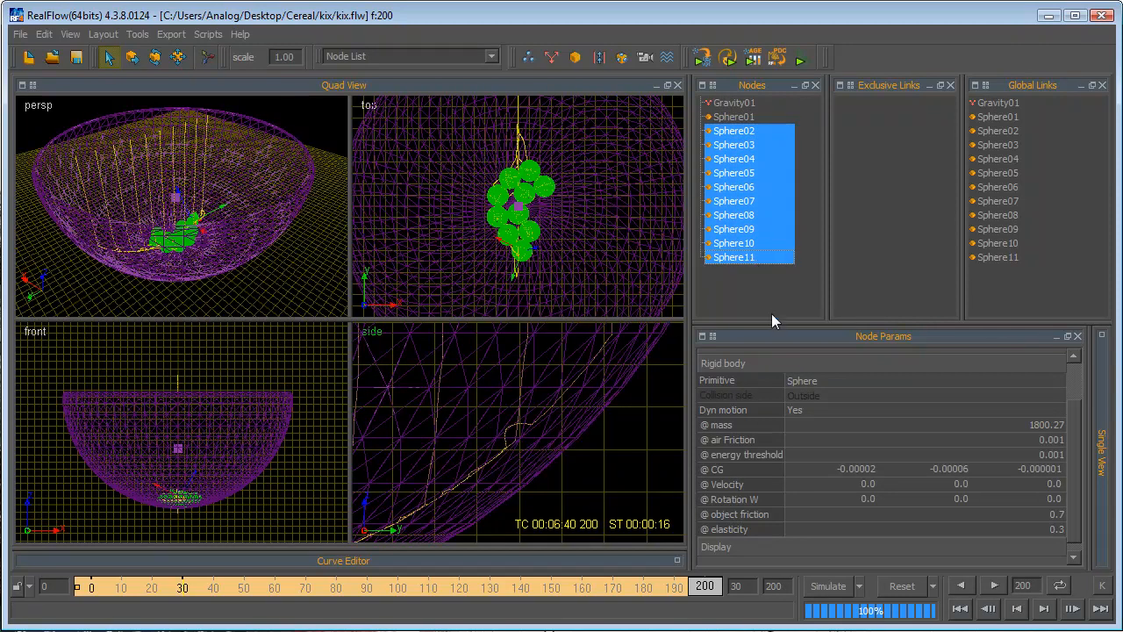
{"action": "scroll", "coordinate": [759, 360], "scroll_direction": "up", "scroll_amount": 2}
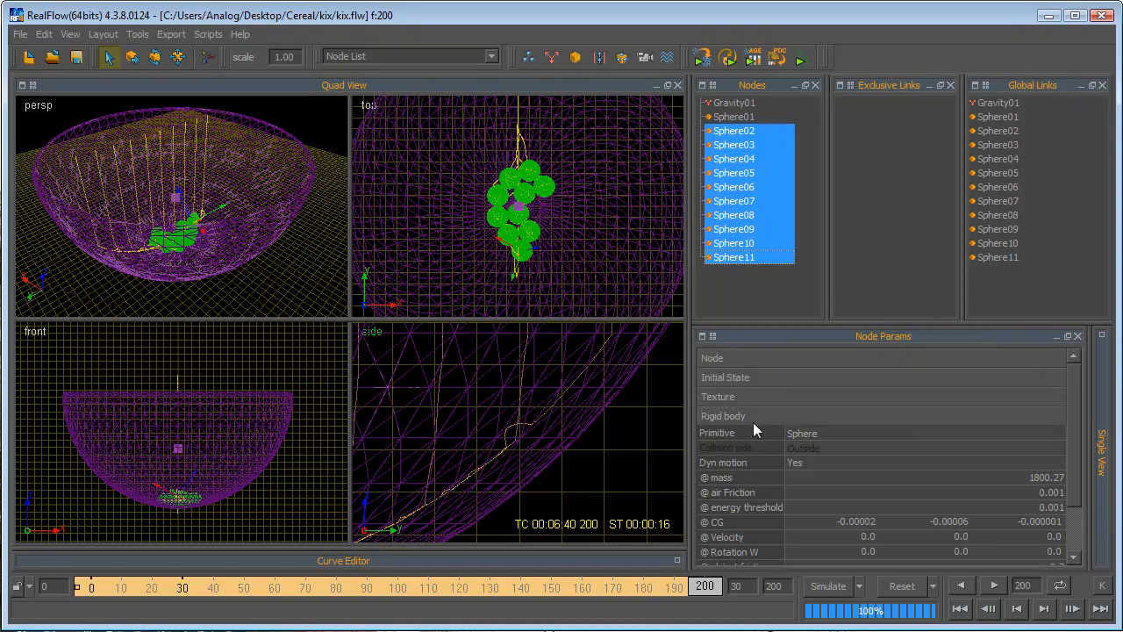
{"action": "left_click", "coordinate": [753, 421]}
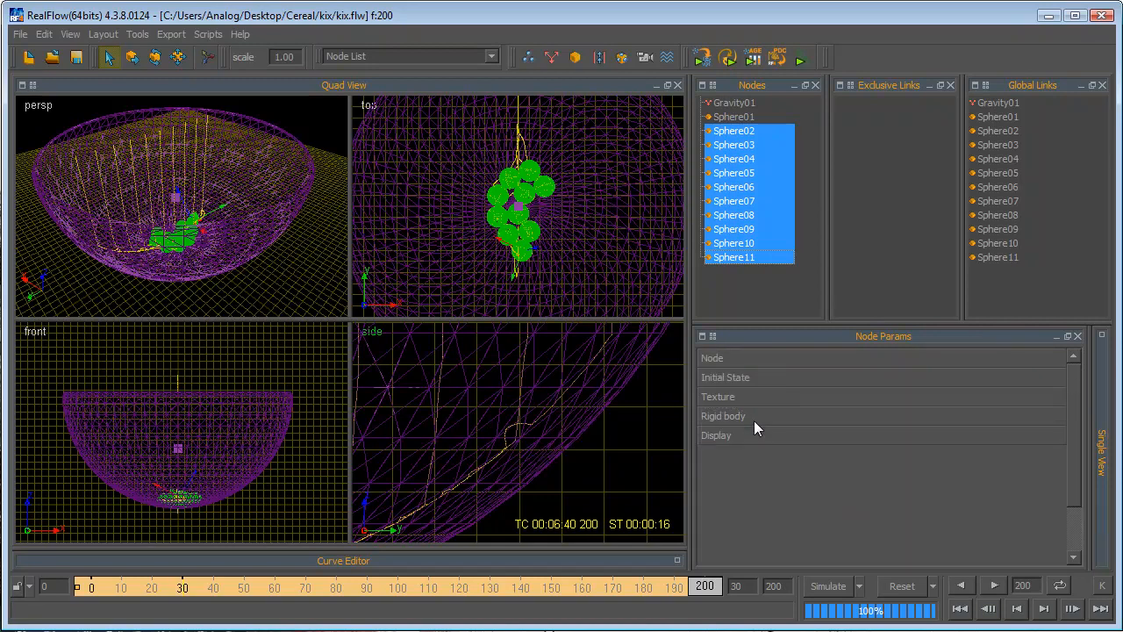
{"action": "left_click", "coordinate": [712, 379]}
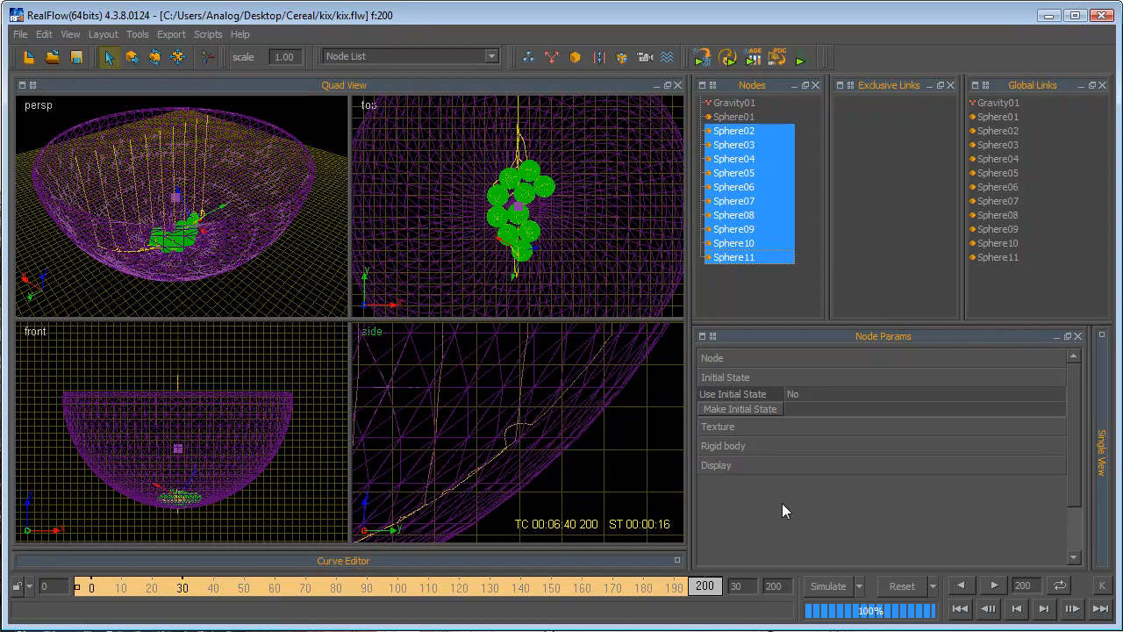
{"action": "double_click", "coordinate": [803, 392]}
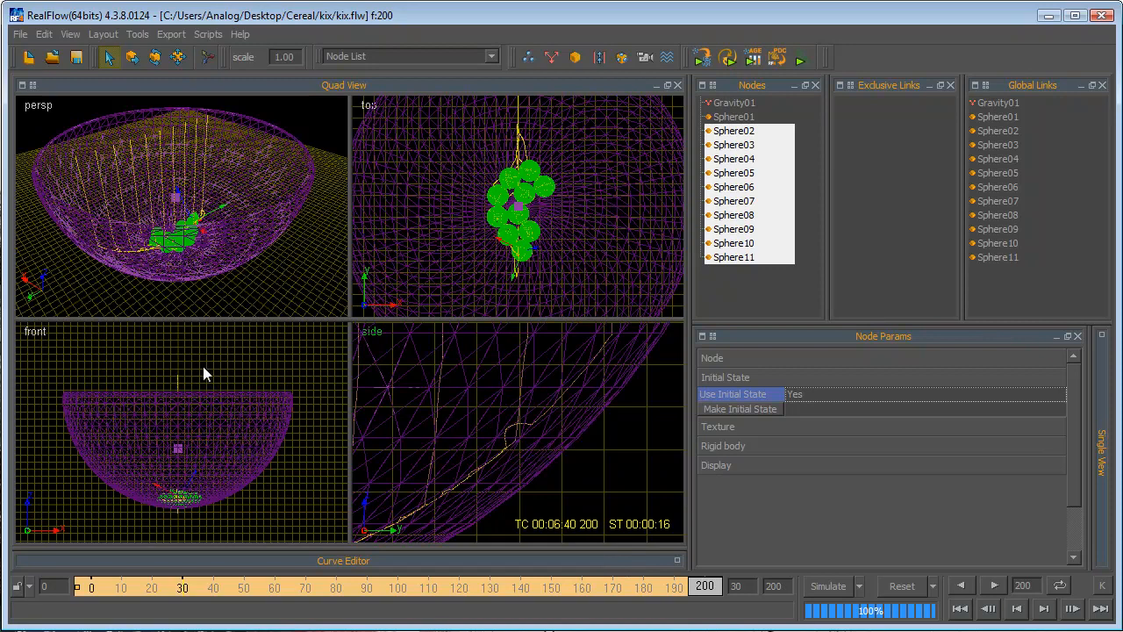
Step: Enable Reset To Initial State and reset all simulation data so the cereal spheres stay settled in the bowl
{"action": "left_click", "coordinate": [934, 587]}
{"action": "left_click", "coordinate": [929, 608]}
{"action": "left_click", "coordinate": [936, 588]}
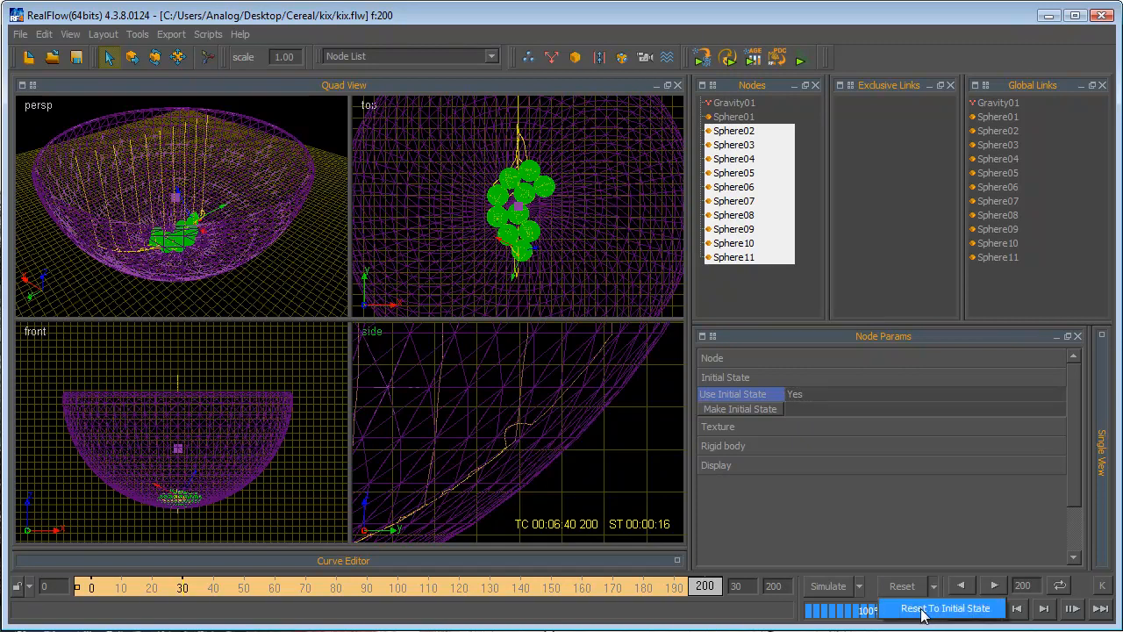
{"action": "left_click", "coordinate": [923, 612]}
{"action": "left_click", "coordinate": [934, 592]}
{"action": "left_click", "coordinate": [921, 607]}
{"action": "left_click", "coordinate": [321, 178]}
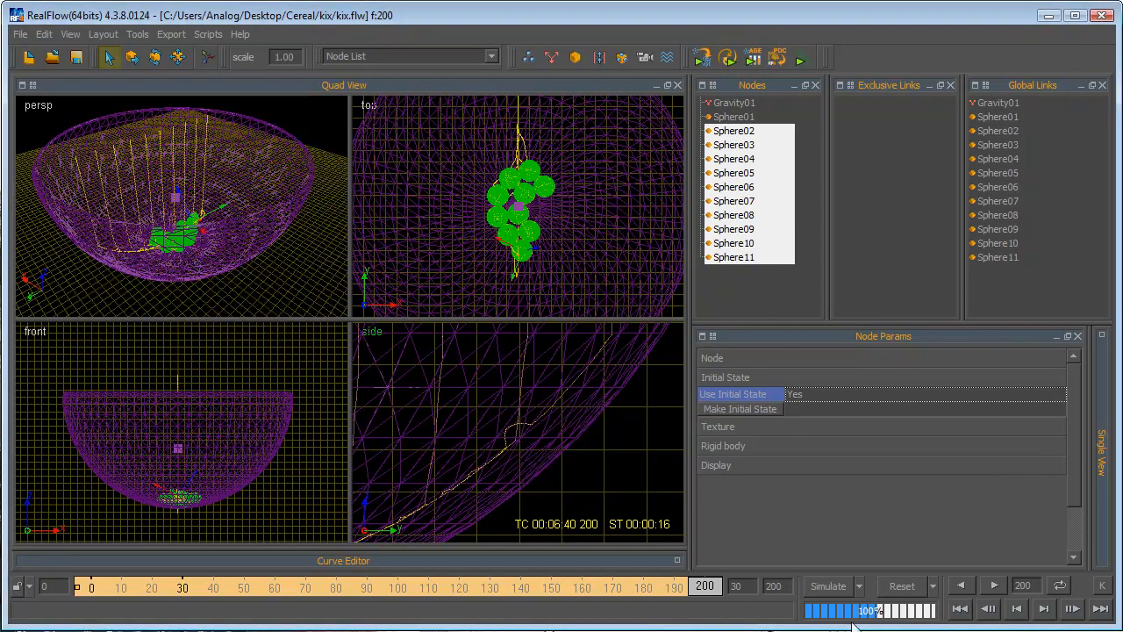
{"action": "left_click", "coordinate": [899, 587]}
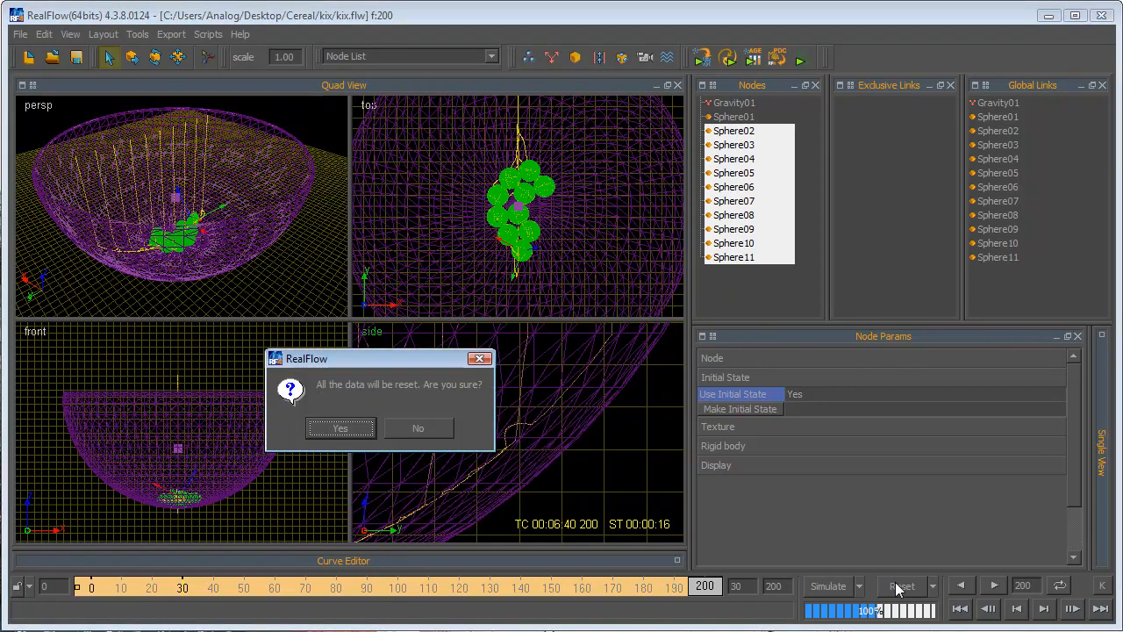
{"action": "left_click", "coordinate": [374, 432]}
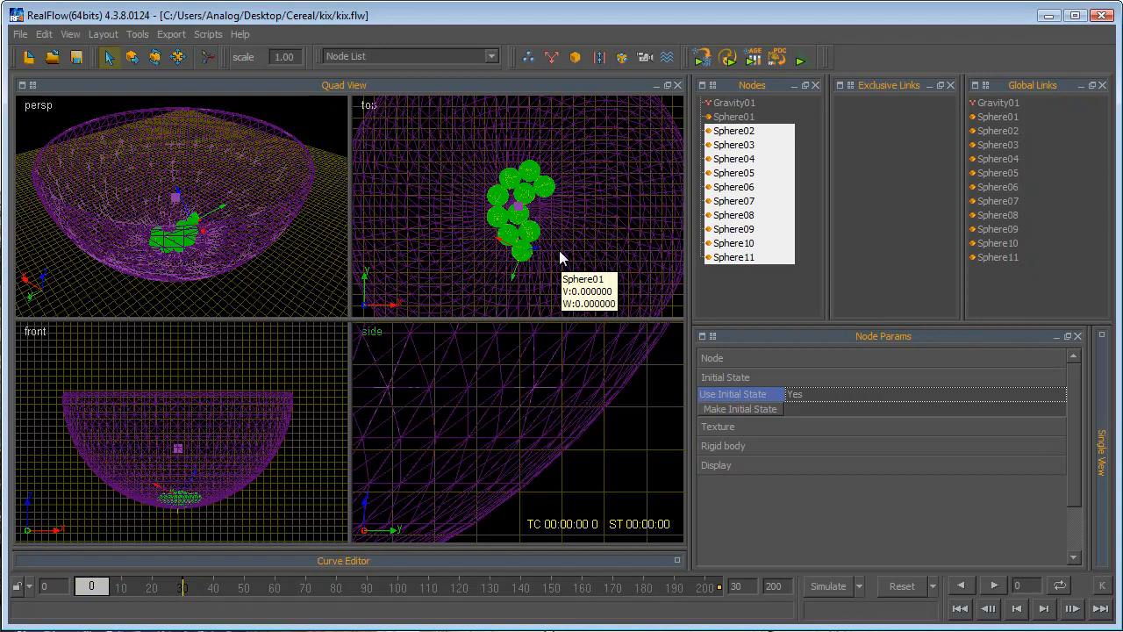
Step: Turn off the Reset To Initial State option and cancel the reset of all data
{"action": "scroll", "coordinate": [559, 250], "scroll_direction": "up", "scroll_amount": 1}
{"action": "scroll", "coordinate": [559, 250], "scroll_direction": "down", "scroll_amount": 2}
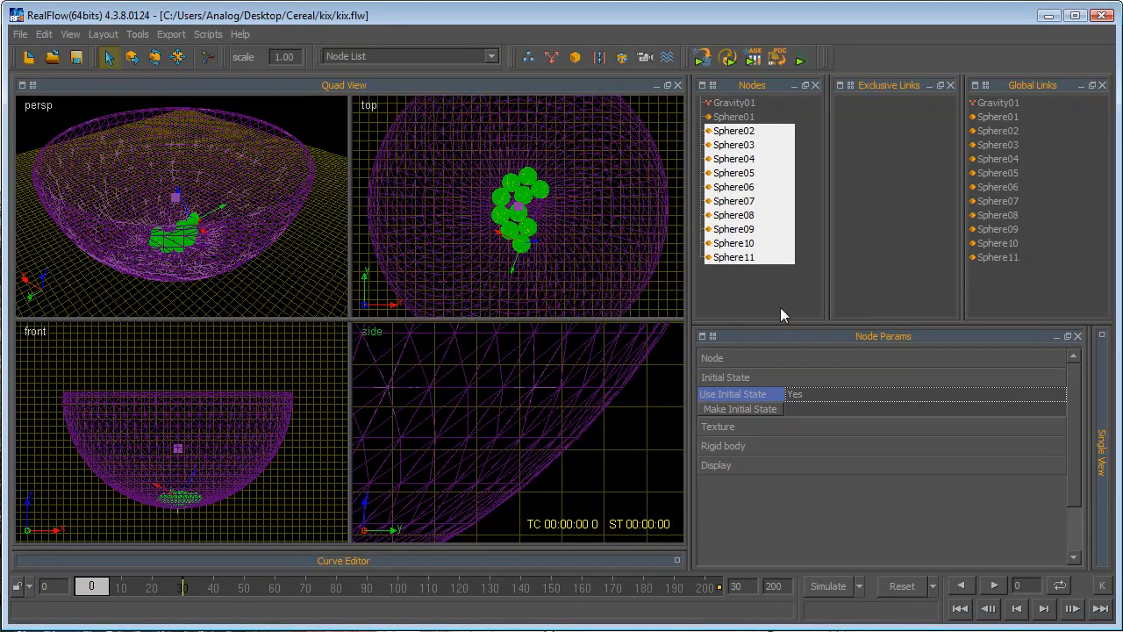
{"action": "left_click", "coordinate": [760, 379]}
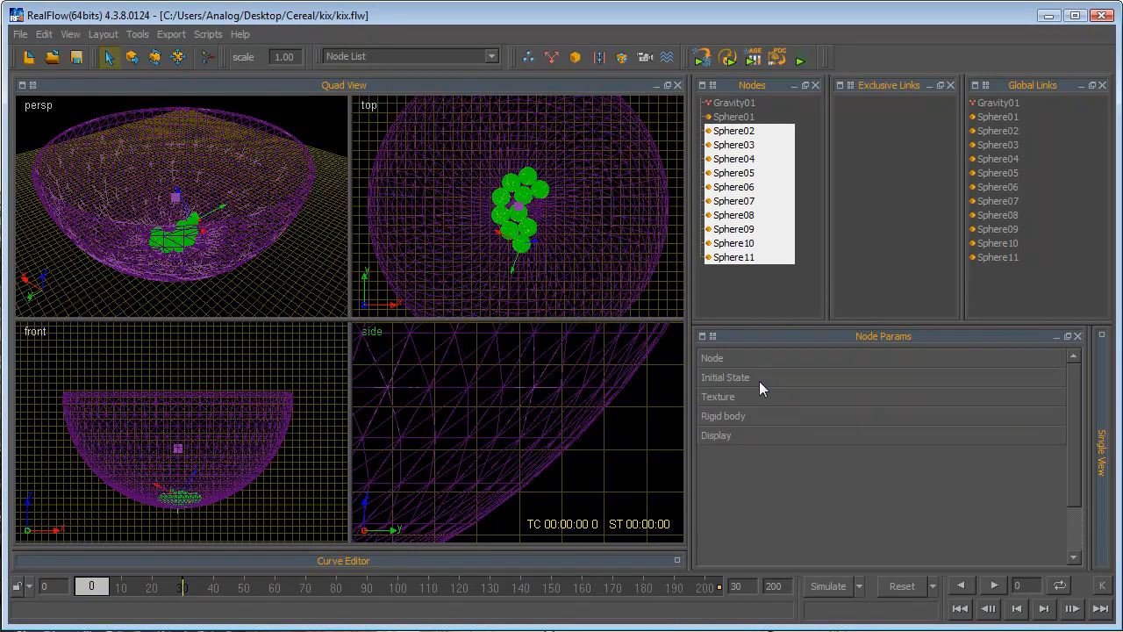
{"action": "left_click", "coordinate": [935, 586]}
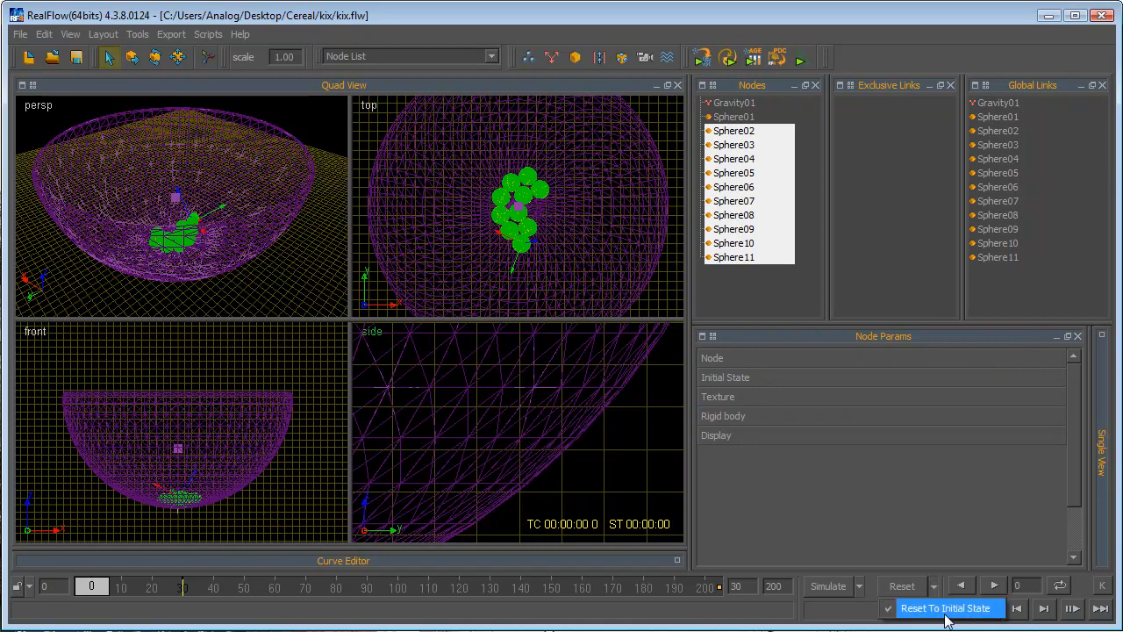
{"action": "left_click", "coordinate": [951, 613]}
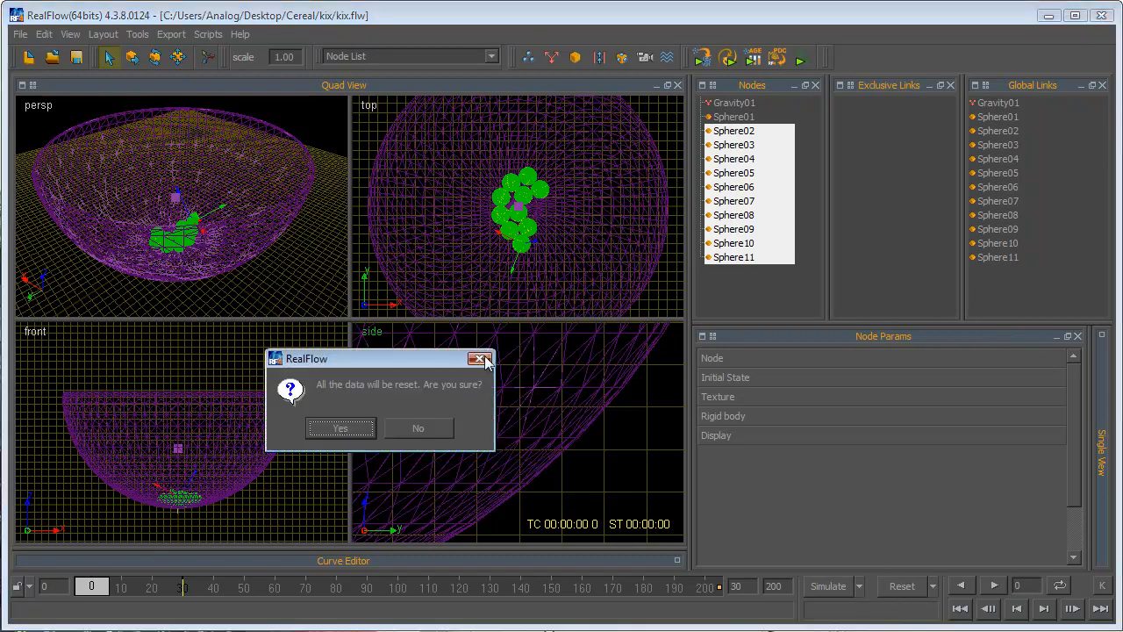
{"action": "left_click", "coordinate": [481, 359]}
{"action": "left_click", "coordinate": [935, 587]}
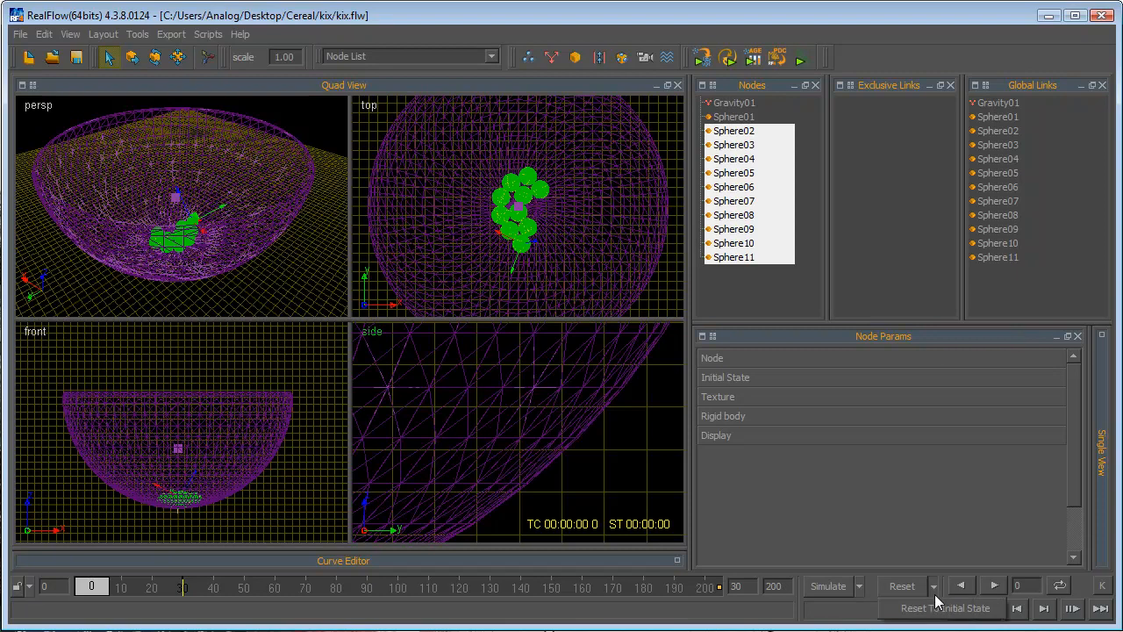
{"action": "left_click", "coordinate": [941, 609]}
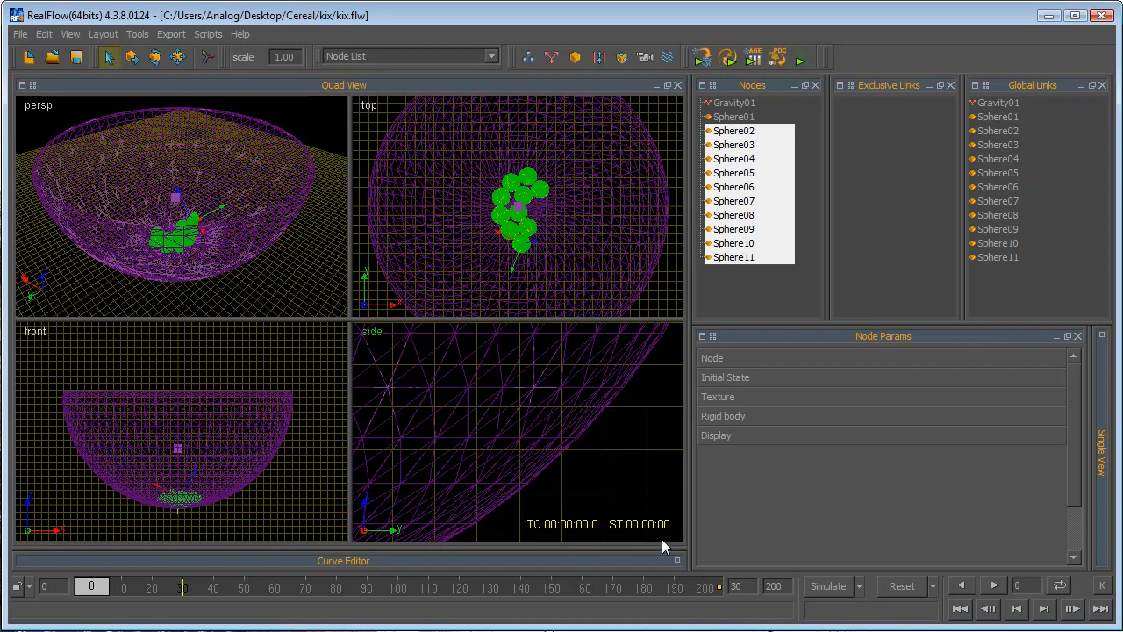
Step: Add a Circle emitter, raise it above the settled cereal, and shift it toward the bowl's wall at about -12.8 in X
{"action": "left_click", "coordinate": [525, 60]}
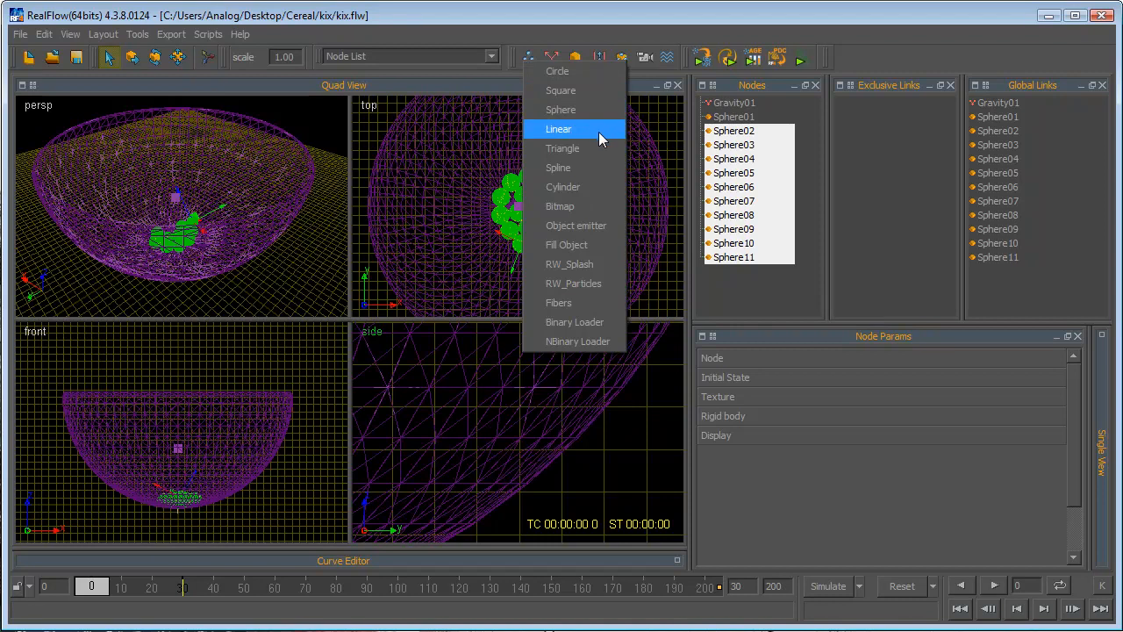
{"action": "left_click", "coordinate": [567, 71]}
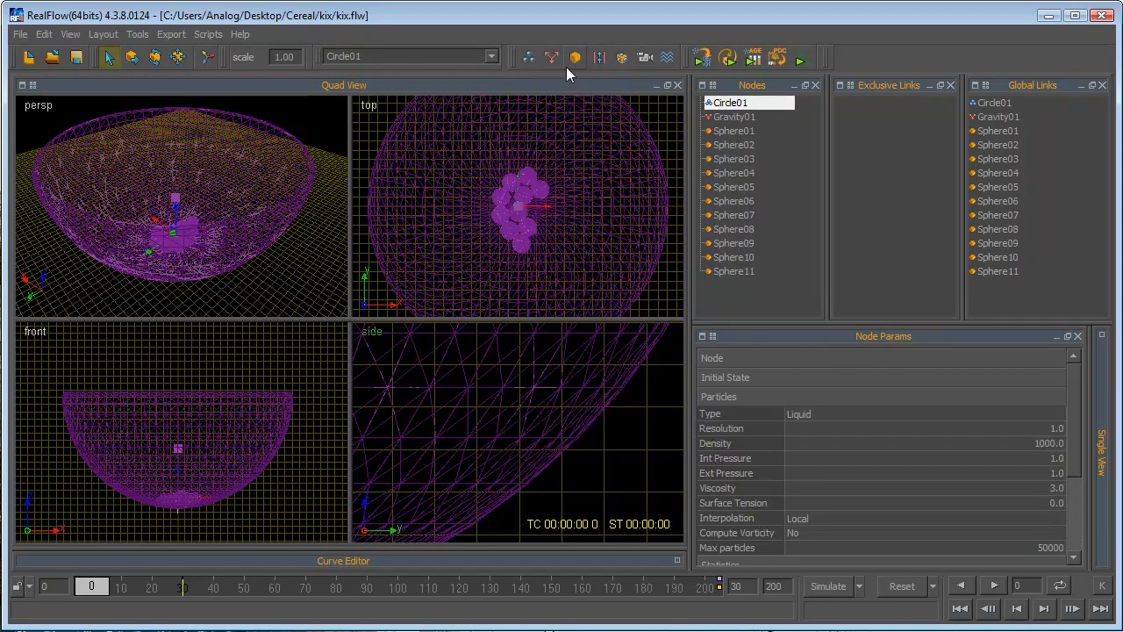
{"action": "scroll", "coordinate": [501, 434], "scroll_direction": "down", "scroll_amount": 5}
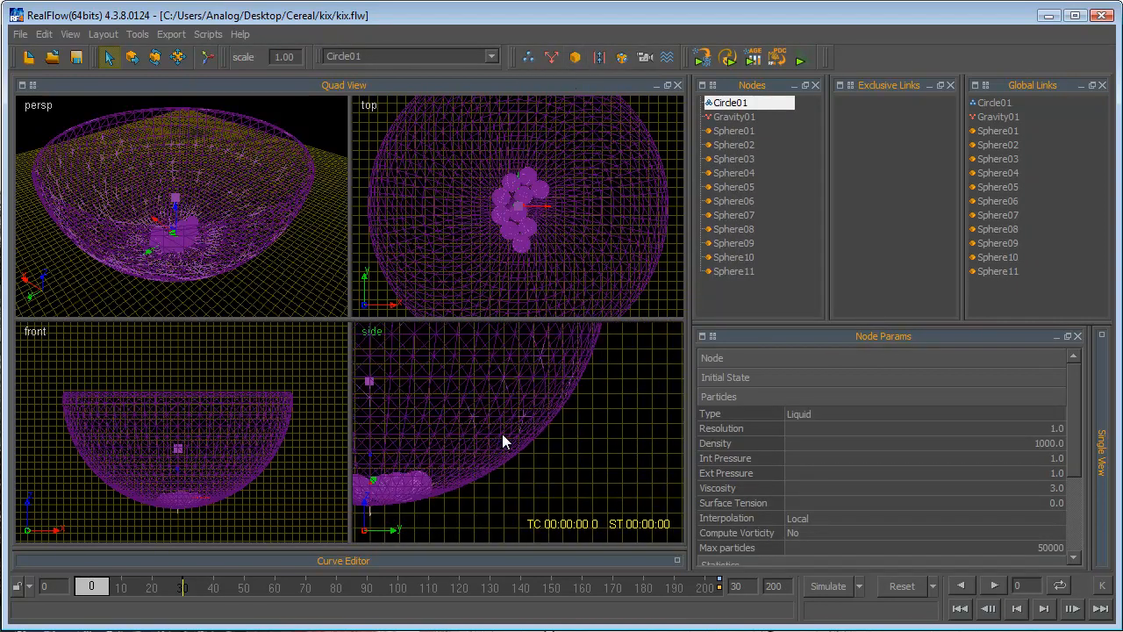
{"action": "middle_click_drag", "start_coordinate": [490, 443], "coordinate": [592, 428]}
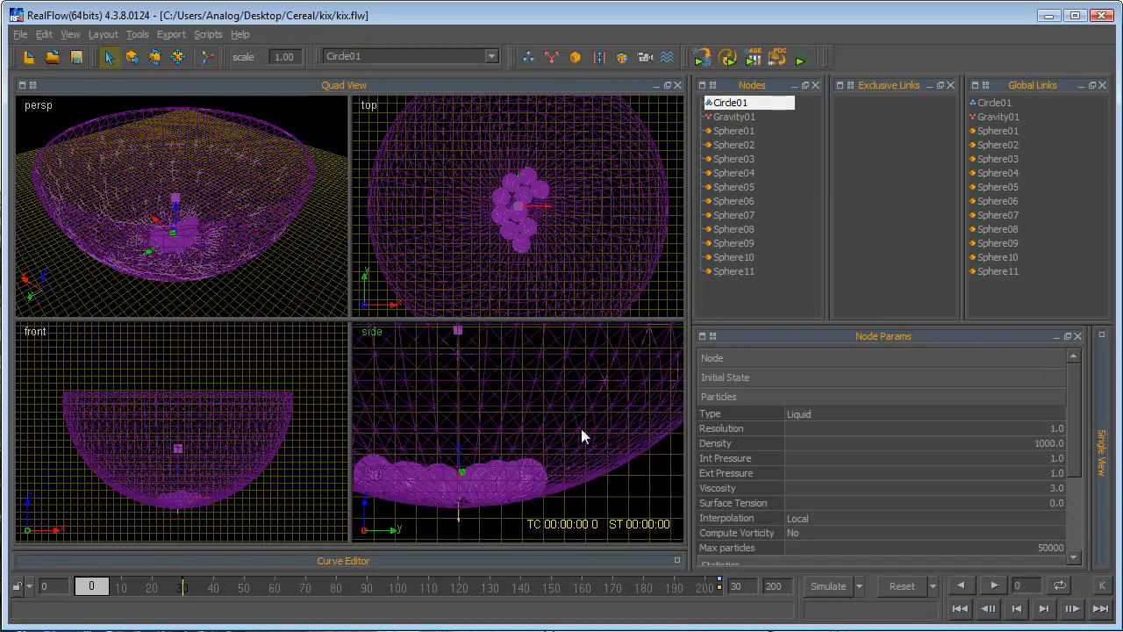
{"action": "left_click", "coordinate": [133, 57]}
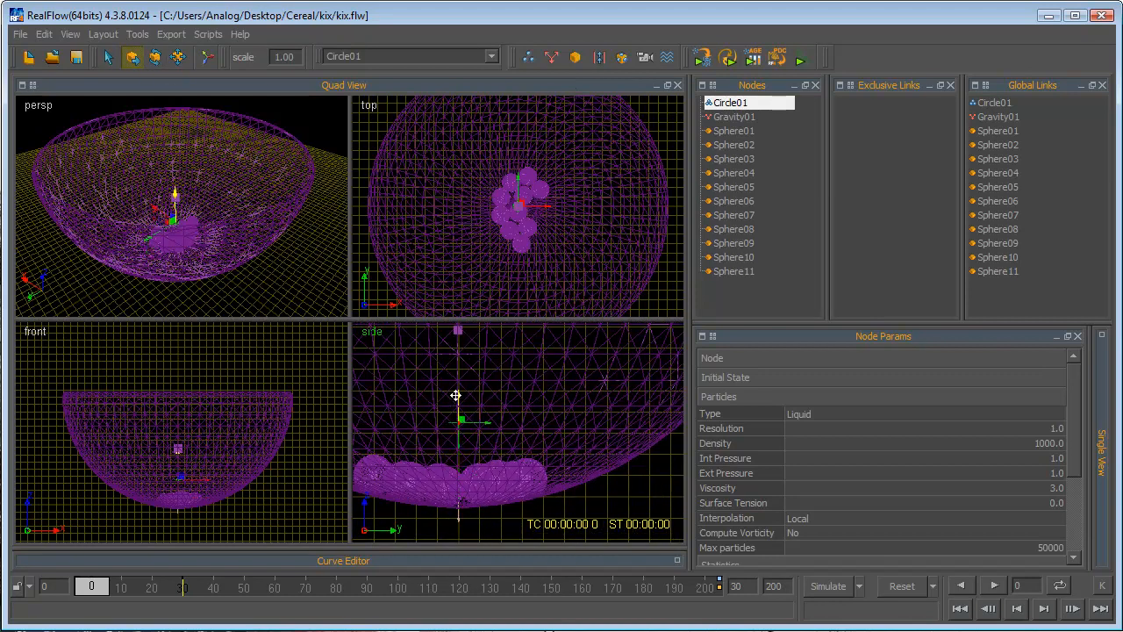
{"action": "left_click_drag", "start_coordinate": [449, 312], "coordinate": [442, 272]}
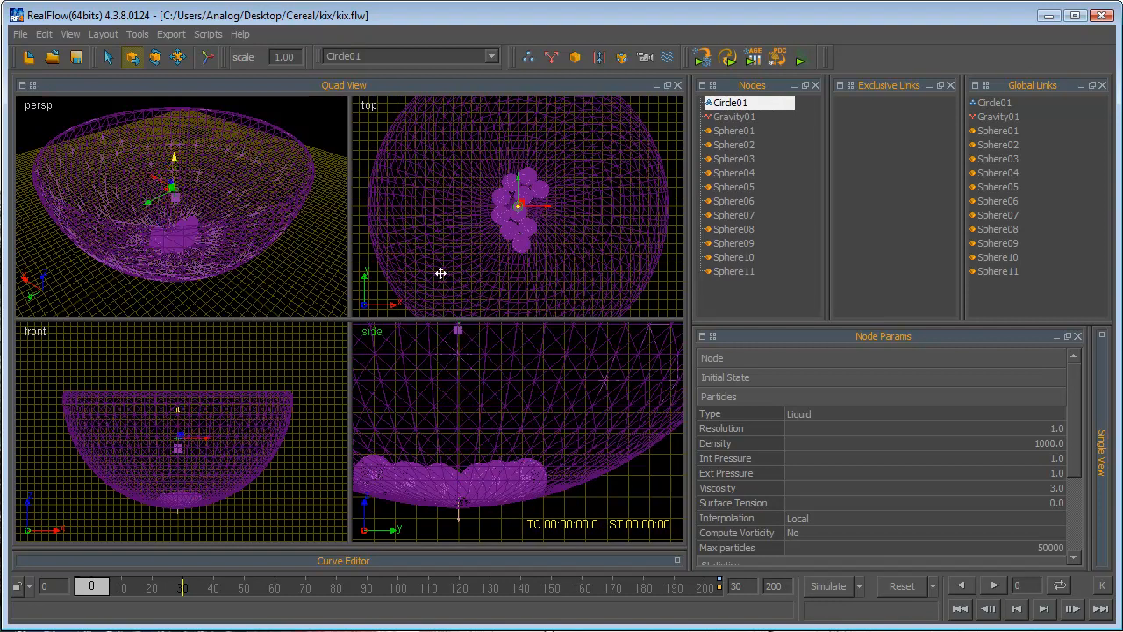
{"action": "left_click", "coordinate": [533, 206]}
{"action": "left_click_drag", "start_coordinate": [533, 206], "coordinate": [426, 215]}
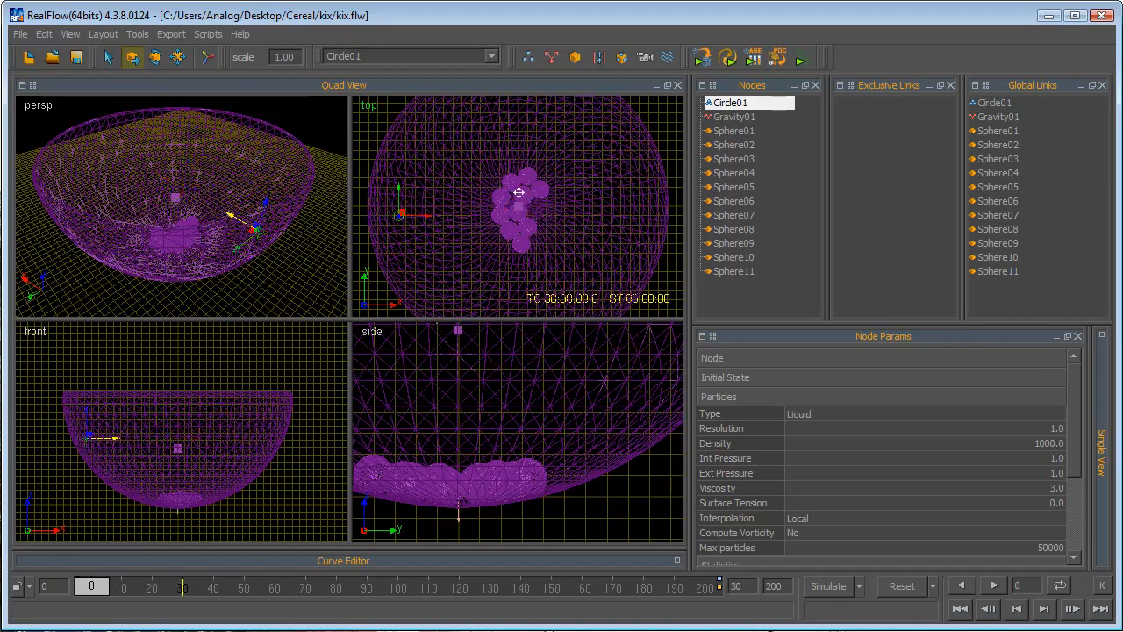
Step: Reset all simulation data to return the spheres to their starting row, and set the scene scale to 0.2
{"action": "double_click", "coordinate": [283, 56]}
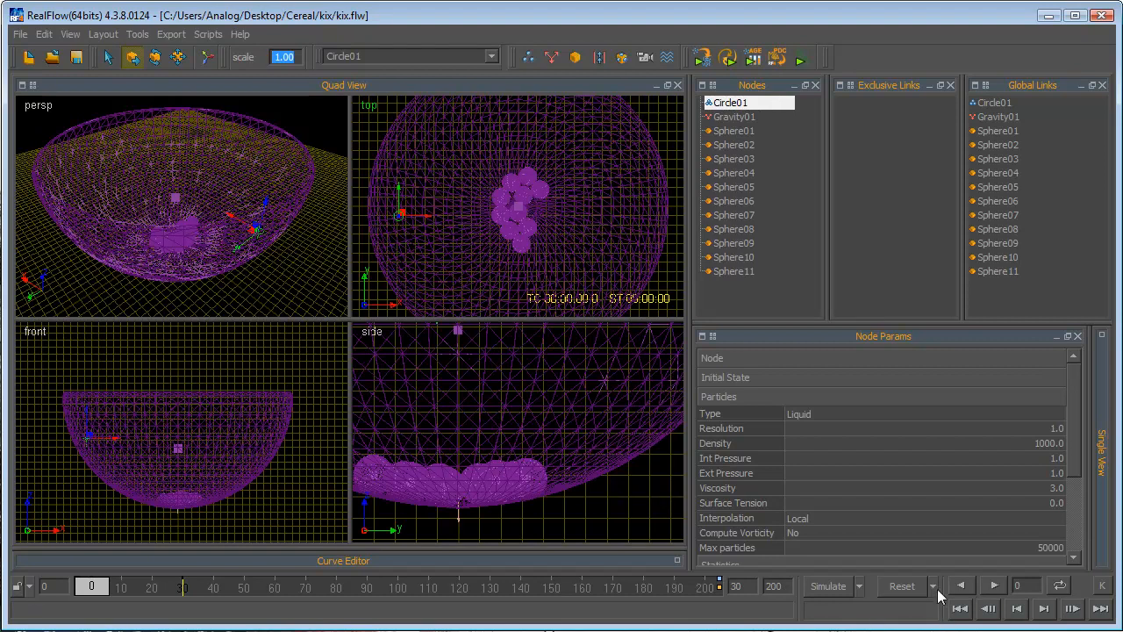
{"action": "left_click", "coordinate": [878, 585]}
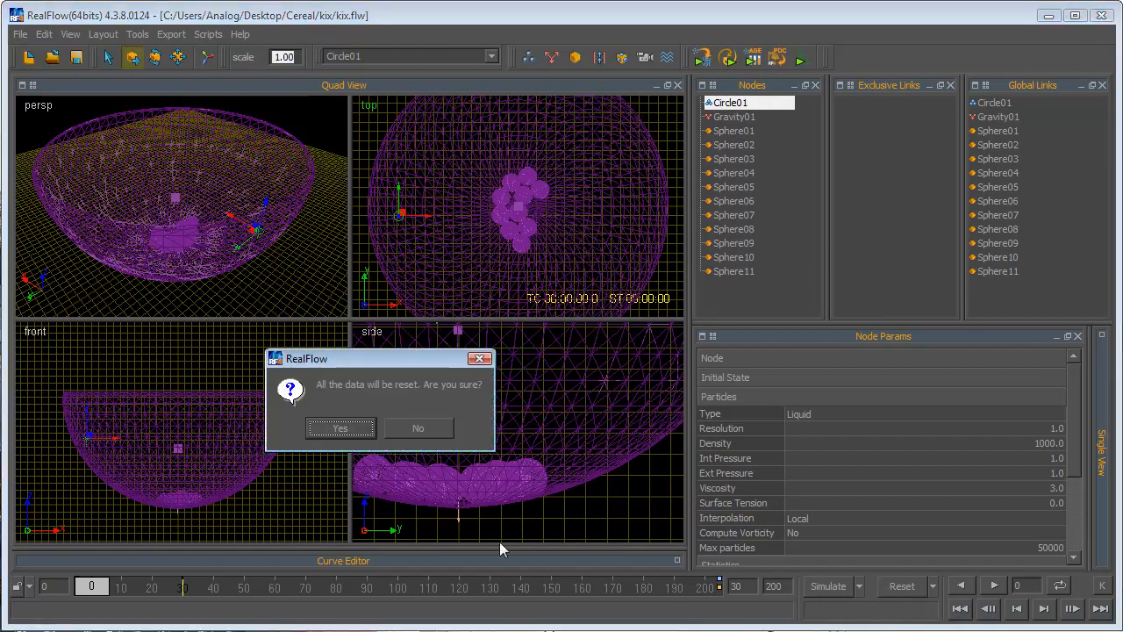
{"action": "left_click", "coordinate": [370, 431]}
{"action": "scroll", "coordinate": [516, 445], "scroll_direction": "down", "scroll_amount": 2}
{"action": "left_click", "coordinate": [284, 56]}
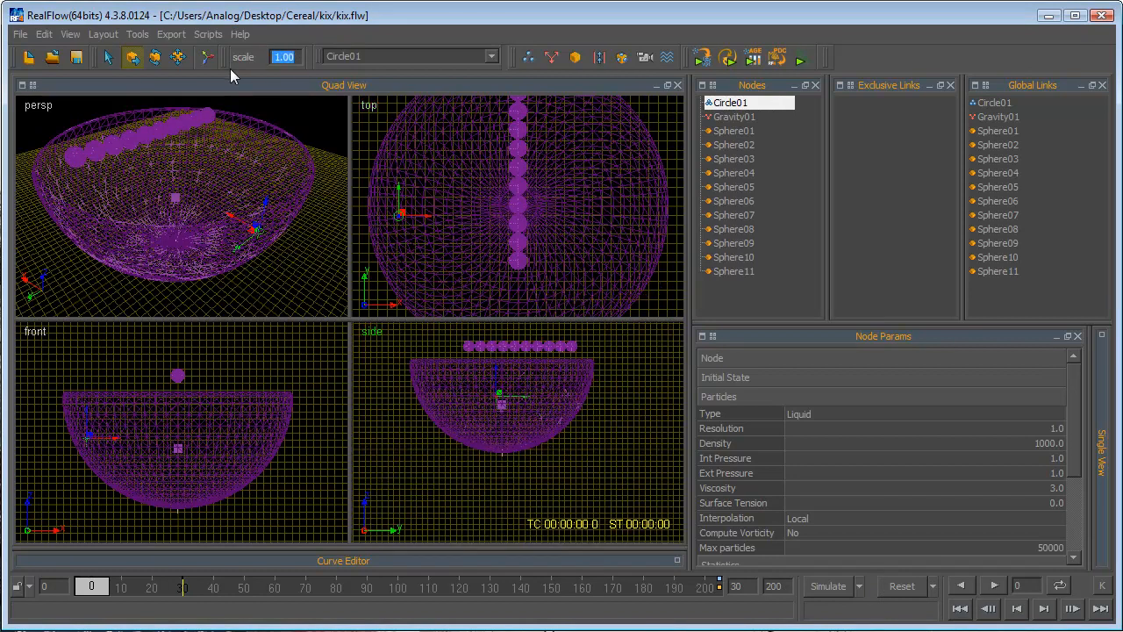
{"action": "type", "text": "0.2"}
{"action": "key", "text": "Return"}
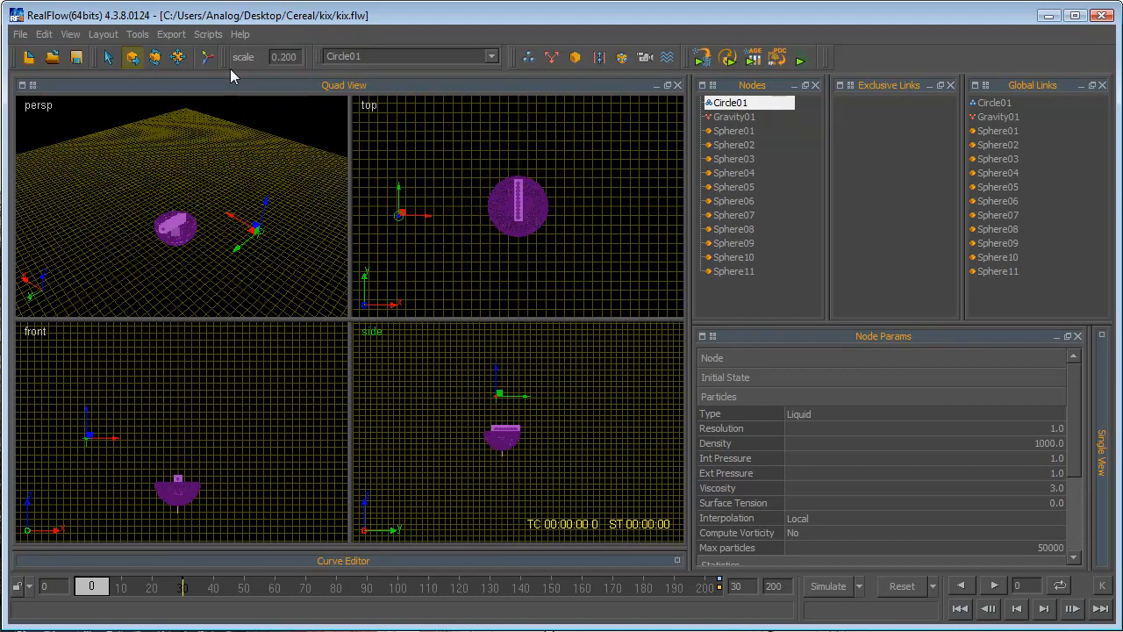
Step: Reposition the Circle emitter in the side view just above the end of the cereal row, at about 2.3 in Y and 4.1 in Z
{"action": "scroll", "coordinate": [564, 451], "scroll_direction": "up", "scroll_amount": 2}
{"action": "left_click_drag", "start_coordinate": [469, 327], "coordinate": [534, 404]}
{"action": "scroll", "coordinate": [504, 395], "scroll_direction": "up", "scroll_amount": 2}
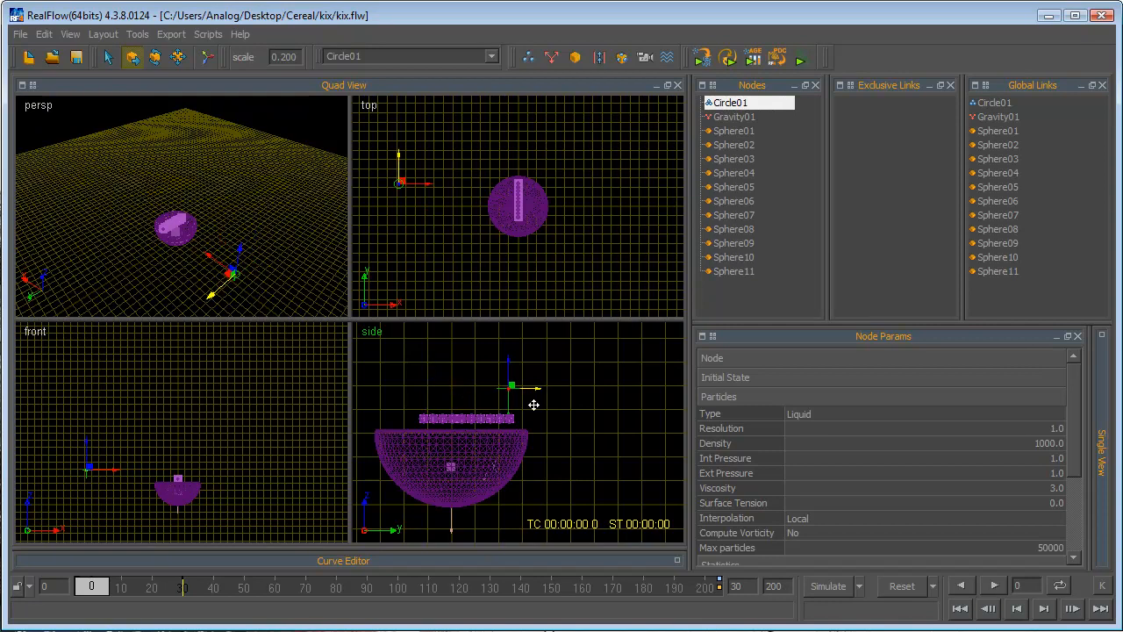
{"action": "scroll", "coordinate": [533, 405], "scroll_direction": "up", "scroll_amount": 4}
{"action": "left_click_drag", "start_coordinate": [498, 346], "coordinate": [521, 378]}
{"action": "scroll", "coordinate": [521, 378], "scroll_direction": "down", "scroll_amount": 2}
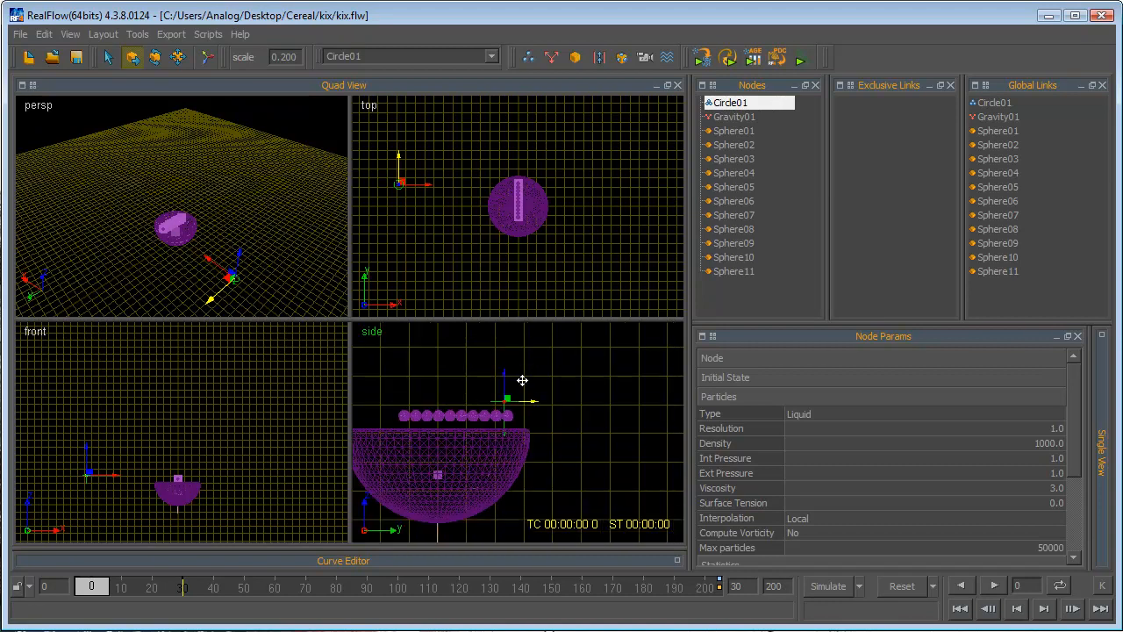
Step: Deactivate the simulation of the Circle01 emitter and collapse its parameter groups
{"action": "left_click", "coordinate": [736, 104]}
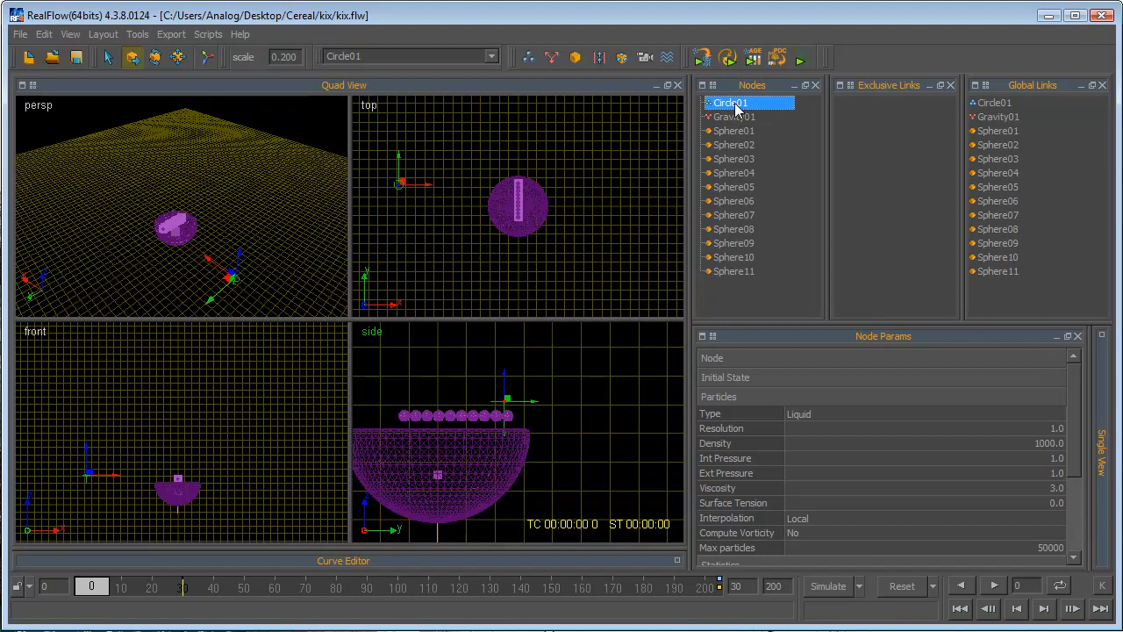
{"action": "left_click", "coordinate": [753, 397]}
{"action": "left_click", "coordinate": [748, 453]}
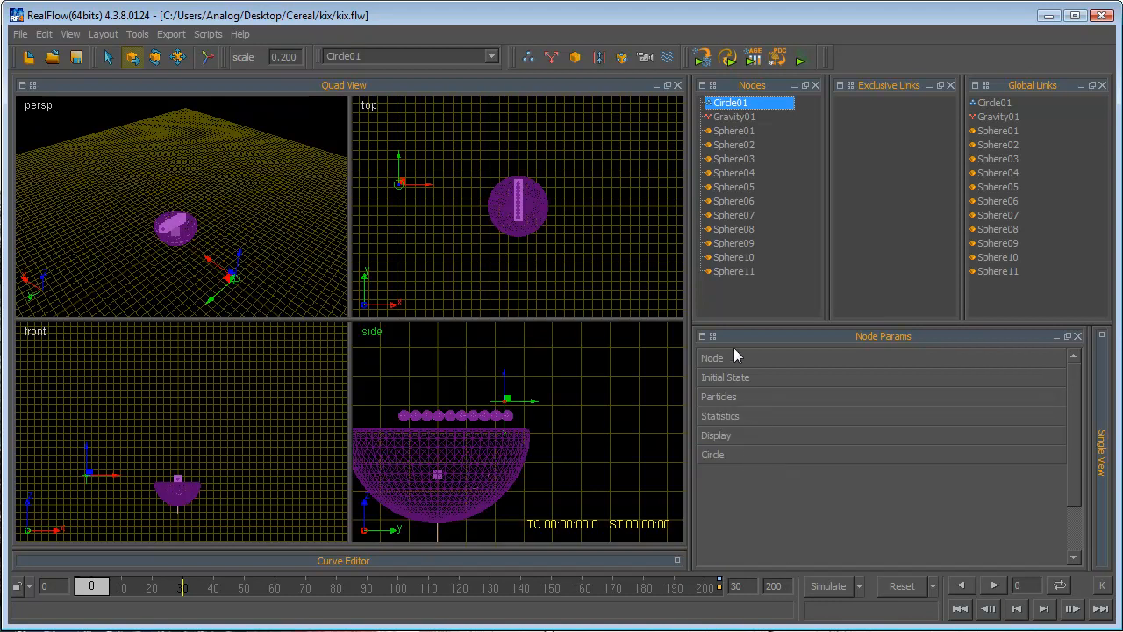
{"action": "left_click", "coordinate": [741, 360]}
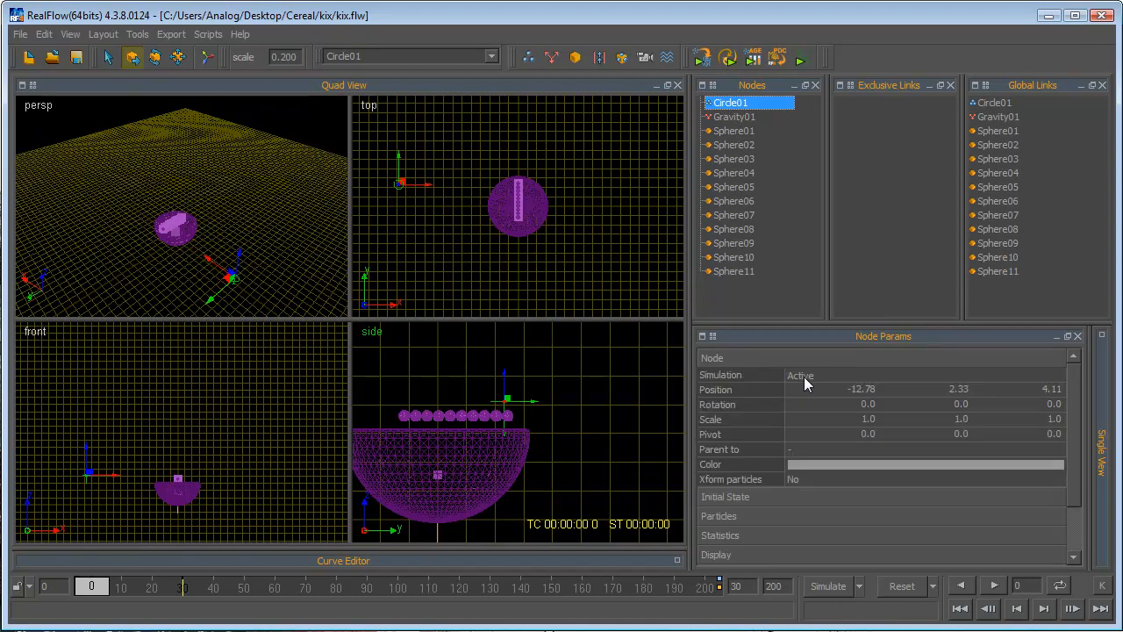
{"action": "left_click", "coordinate": [802, 377]}
{"action": "left_click", "coordinate": [804, 389]}
{"action": "left_click", "coordinate": [782, 360]}
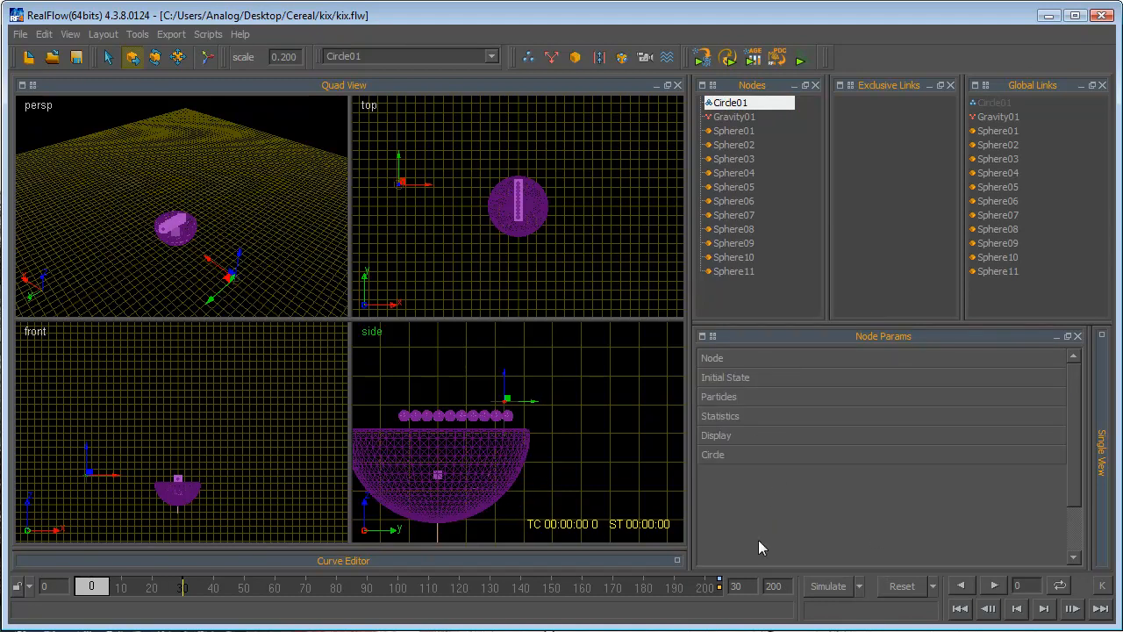
Step: Select Sphere02 to Sphere11 and simulate through frame 200, watching the cereal settle in a close perspective view of the bowl
{"action": "left_click", "coordinate": [742, 147]}
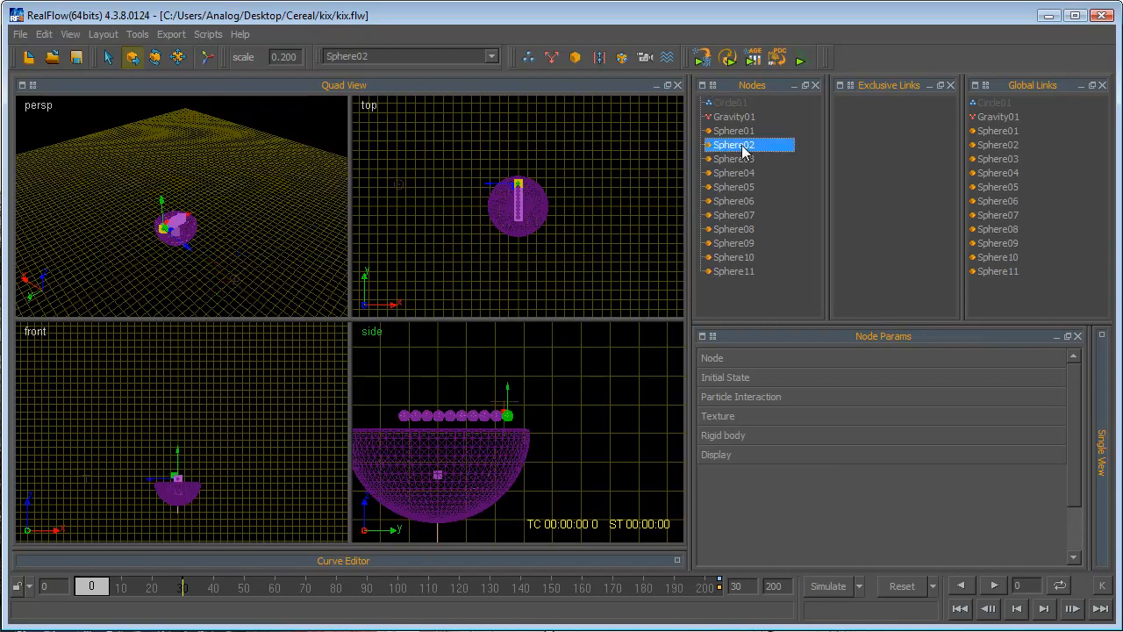
{"action": "left_click", "coordinate": [742, 273], "text": "shift"}
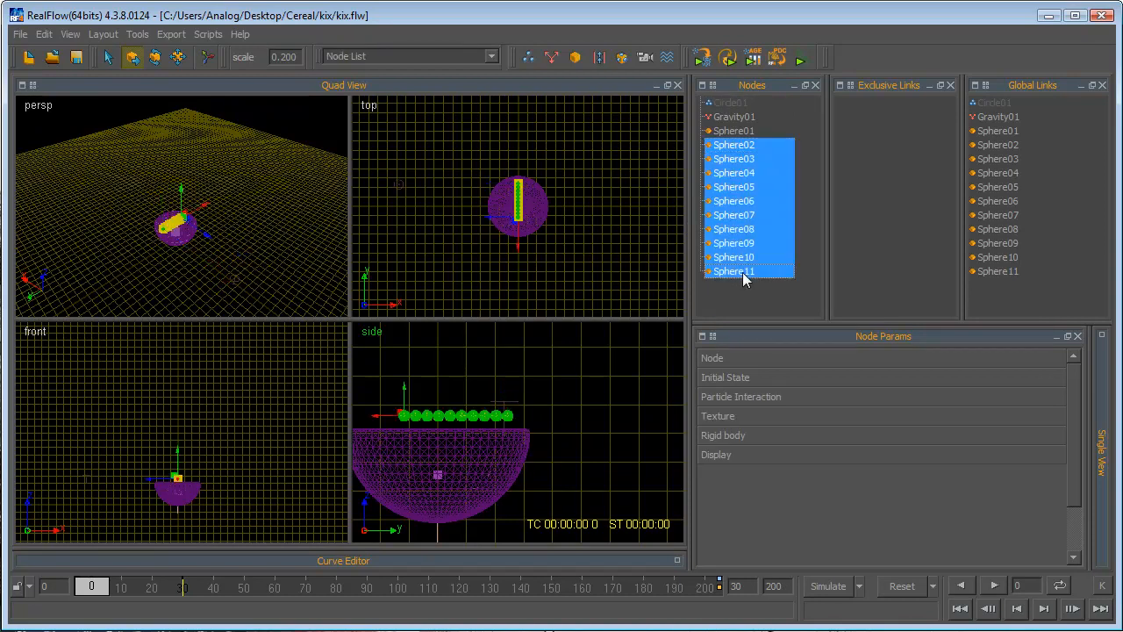
{"action": "left_click", "coordinate": [821, 583]}
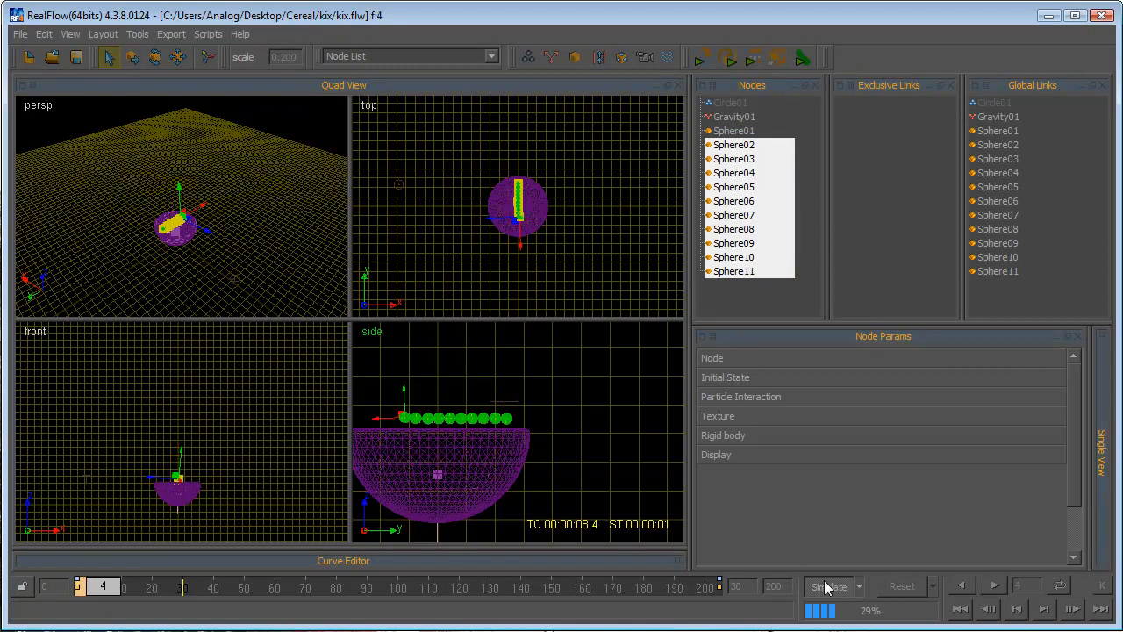
{"action": "scroll", "coordinate": [535, 210], "scroll_direction": "up", "scroll_amount": 5}
{"action": "scroll", "coordinate": [129, 214], "scroll_direction": "up", "scroll_amount": 5}
{"action": "scroll", "coordinate": [155, 209], "scroll_direction": "up", "scroll_amount": 2}
{"action": "middle_click_drag", "start_coordinate": [155, 209], "coordinate": [229, 15]}
{"action": "left_click_drag", "start_coordinate": [237, 131], "coordinate": [262, 197], "text": "alt"}
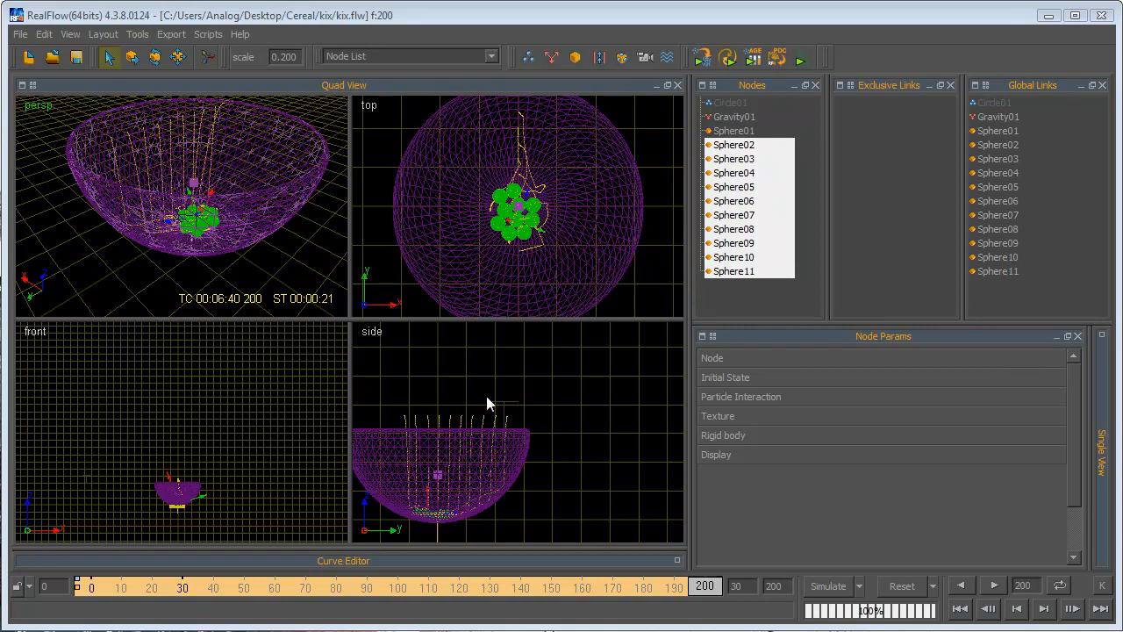
Step: Move the Circle01 emitter in the top view to just inside the bowl's wall, at about -2.2 in X
{"action": "left_click", "coordinate": [645, 279]}
{"action": "scroll", "coordinate": [644, 283], "scroll_direction": "down", "scroll_amount": 8}
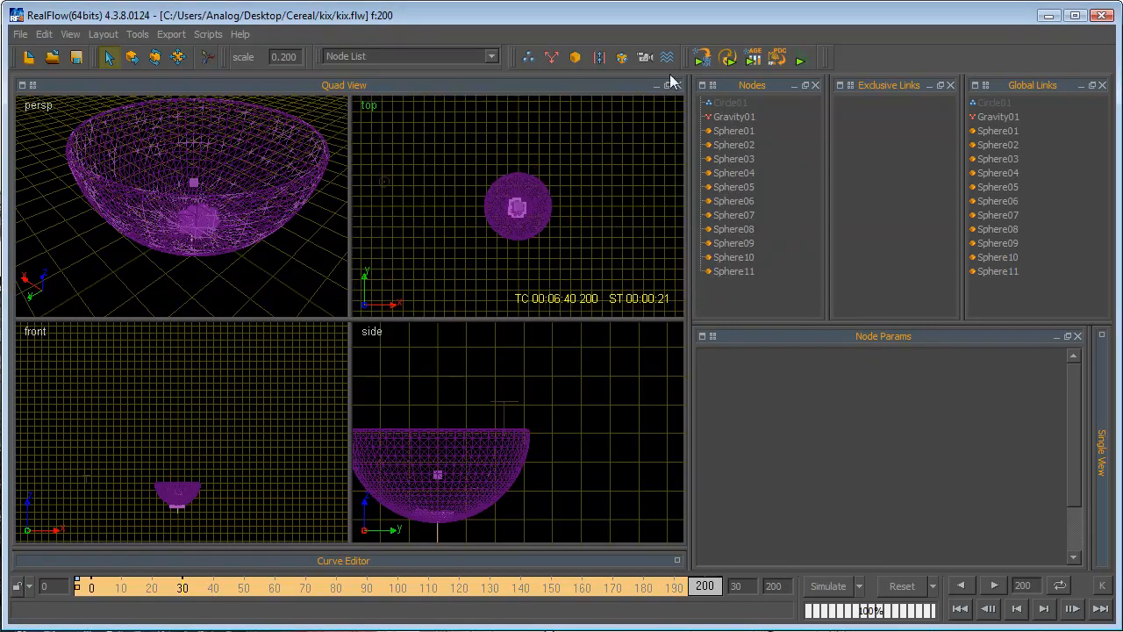
{"action": "left_click", "coordinate": [719, 103]}
{"action": "left_click", "coordinate": [132, 57]}
{"action": "left_click_drag", "start_coordinate": [416, 181], "coordinate": [494, 205]}
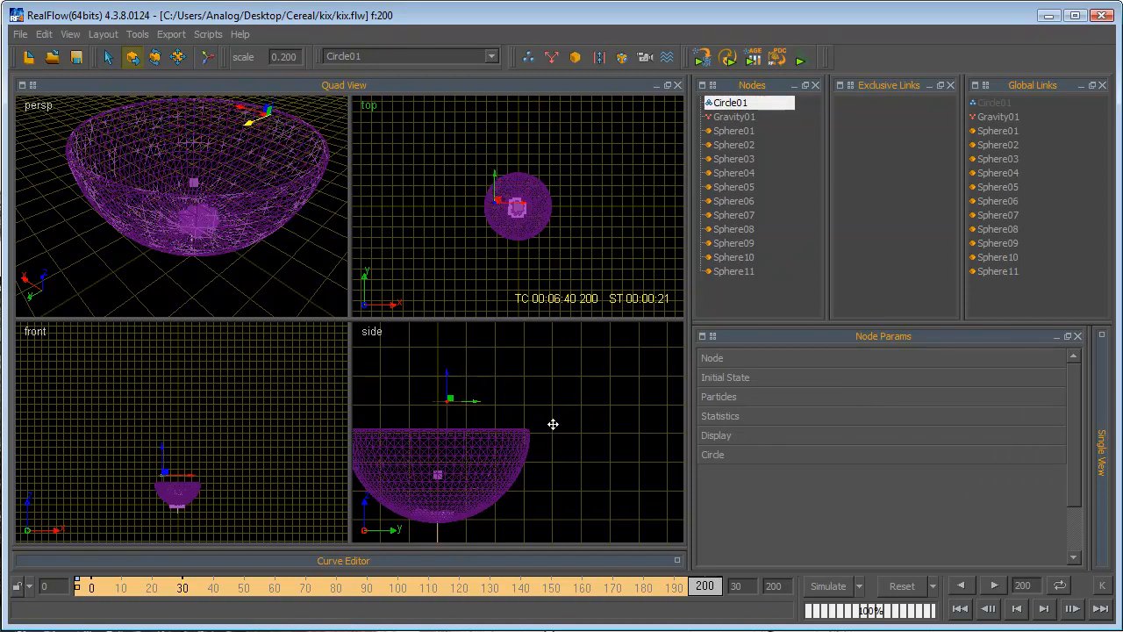
Step: Fine-tune the Circle01 emitter along Y in the top view to line it up with the bowl's centre, at about 0.07
{"action": "scroll", "coordinate": [550, 273], "scroll_direction": "up", "scroll_amount": 5}
{"action": "scroll", "coordinate": [549, 271], "scroll_direction": "down", "scroll_amount": 1}
{"action": "scroll", "coordinate": [186, 471], "scroll_direction": "up", "scroll_amount": 8}
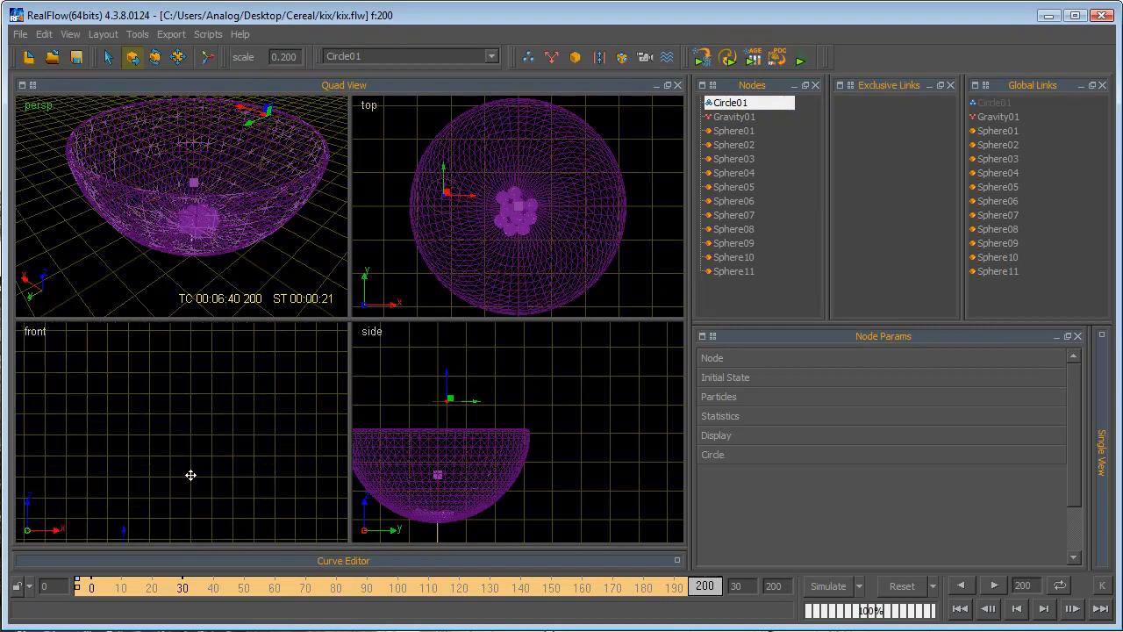
{"action": "middle_click_drag", "start_coordinate": [182, 462], "coordinate": [184, 340]}
{"action": "scroll", "coordinate": [184, 339], "scroll_direction": "up", "scroll_amount": 2}
{"action": "middle_click_drag", "start_coordinate": [206, 456], "coordinate": [206, 415]}
{"action": "middle_click_drag", "start_coordinate": [434, 467], "coordinate": [531, 468]}
{"action": "scroll", "coordinate": [531, 468], "scroll_direction": "up", "scroll_amount": 4}
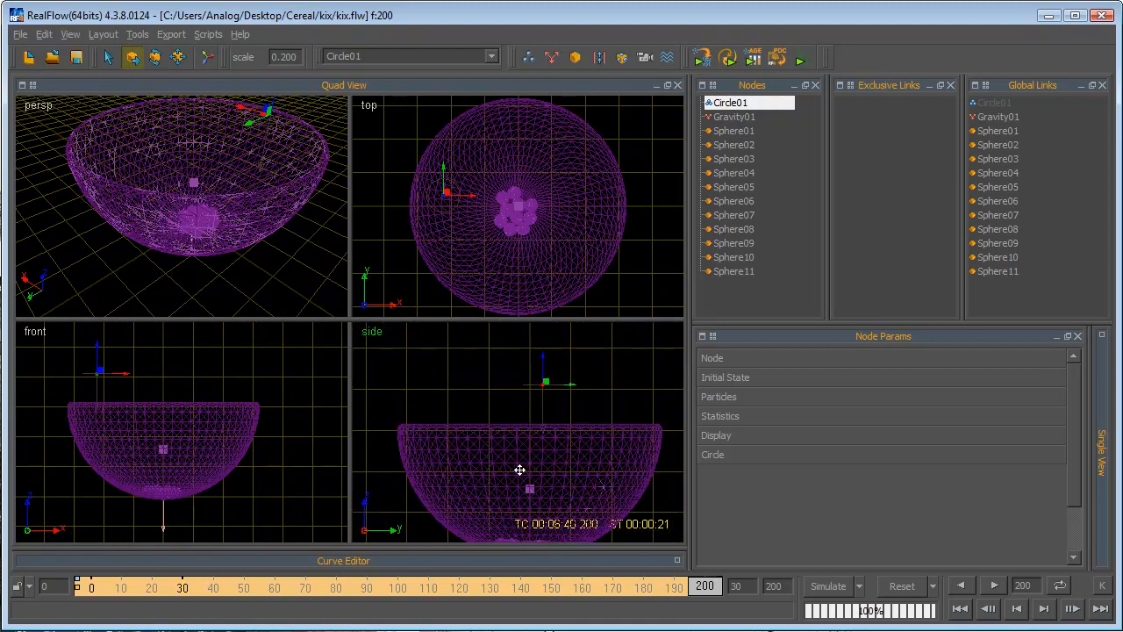
{"action": "scroll", "coordinate": [453, 259], "scroll_direction": "down", "scroll_amount": 3}
{"action": "left_click_drag", "start_coordinate": [195, 241], "coordinate": [155, 289], "text": "alt"}
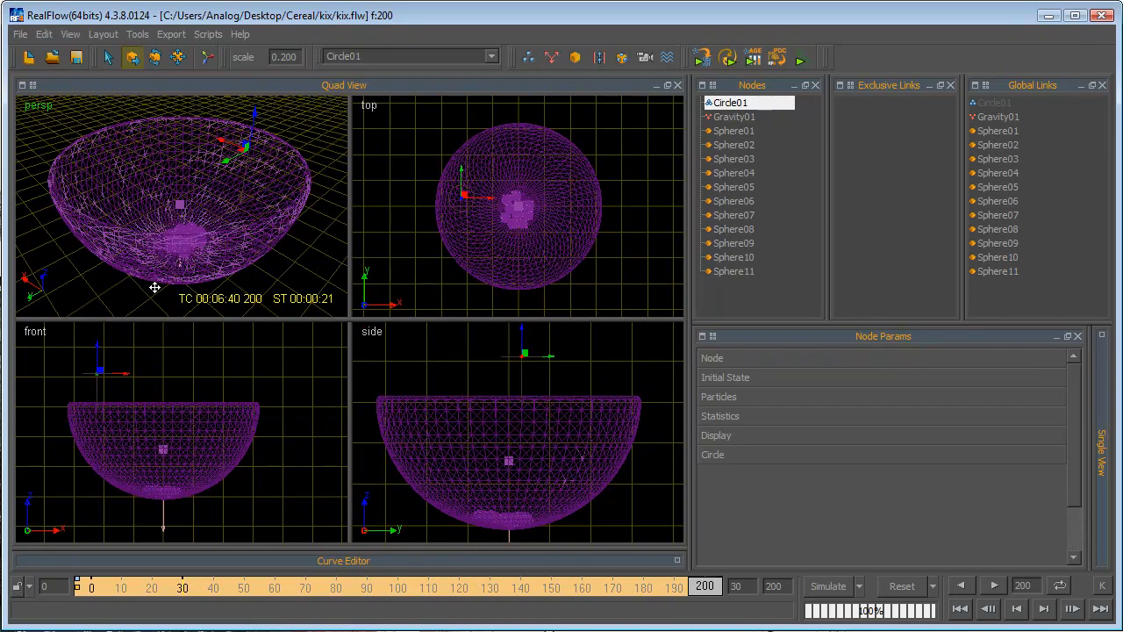
{"action": "scroll", "coordinate": [456, 229], "scroll_direction": "up", "scroll_amount": 3}
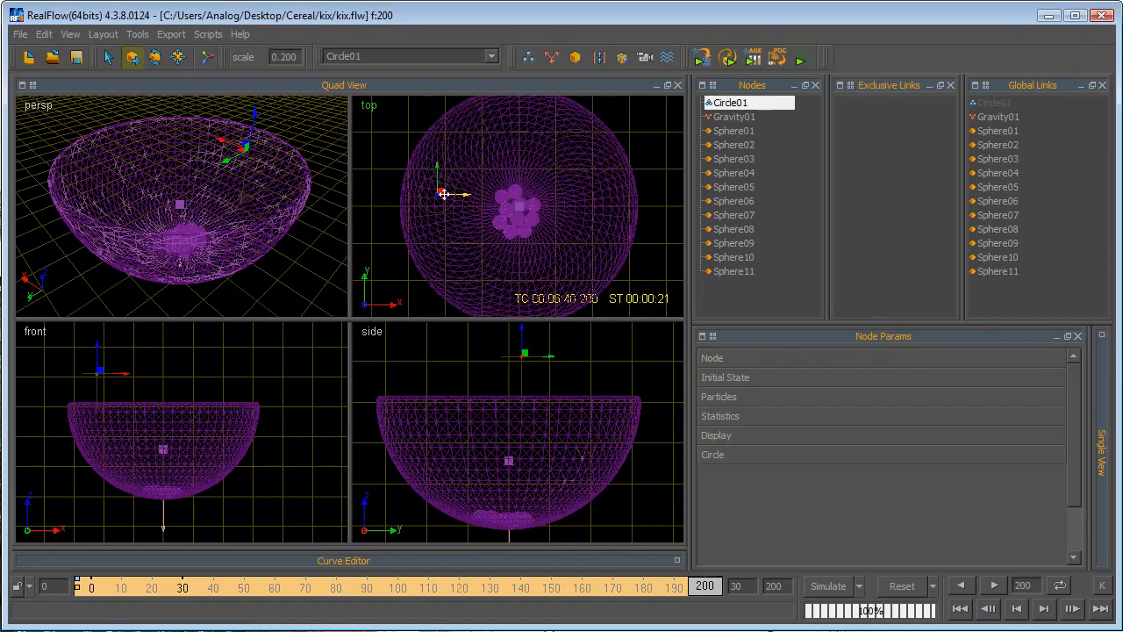
{"action": "scroll", "coordinate": [439, 184], "scroll_direction": "down", "scroll_amount": 2}
{"action": "left_click_drag", "start_coordinate": [455, 177], "coordinate": [456, 183]}
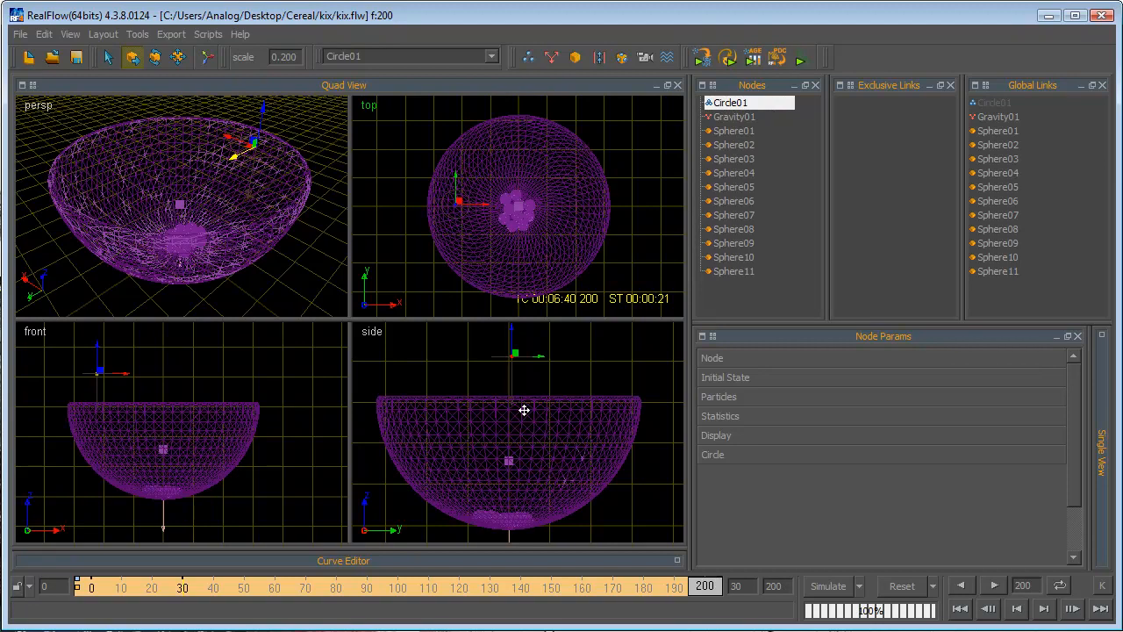
Step: Make the settled positions of Sphere02 to Sphere11 their initial state, and reset all simulation data
{"action": "left_click", "coordinate": [731, 146]}
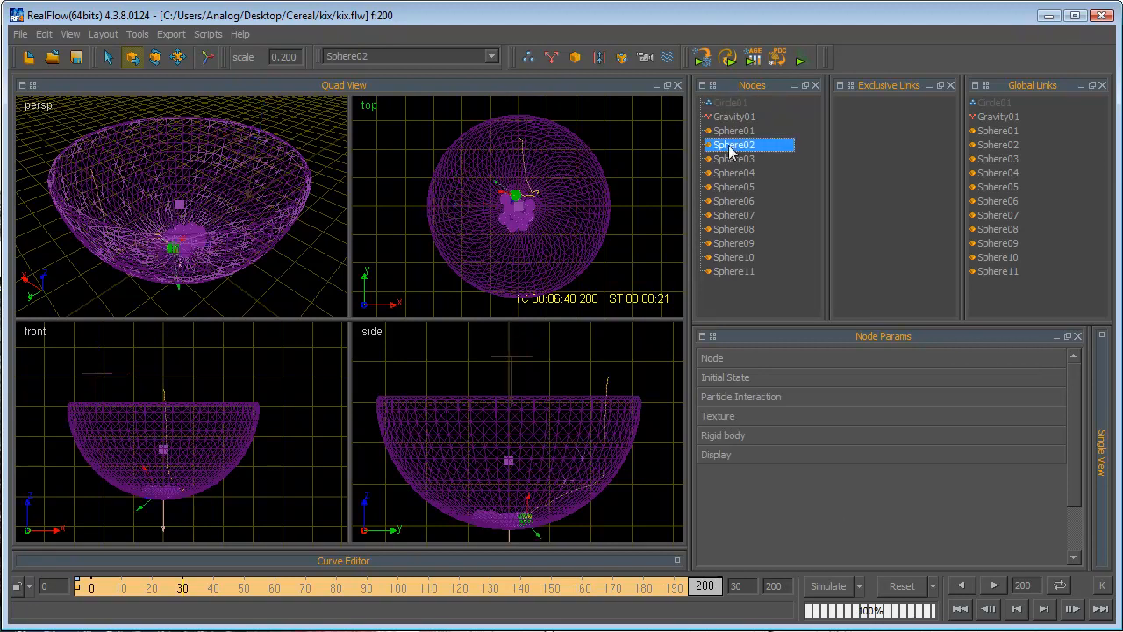
{"action": "left_click", "coordinate": [746, 271], "text": "shift"}
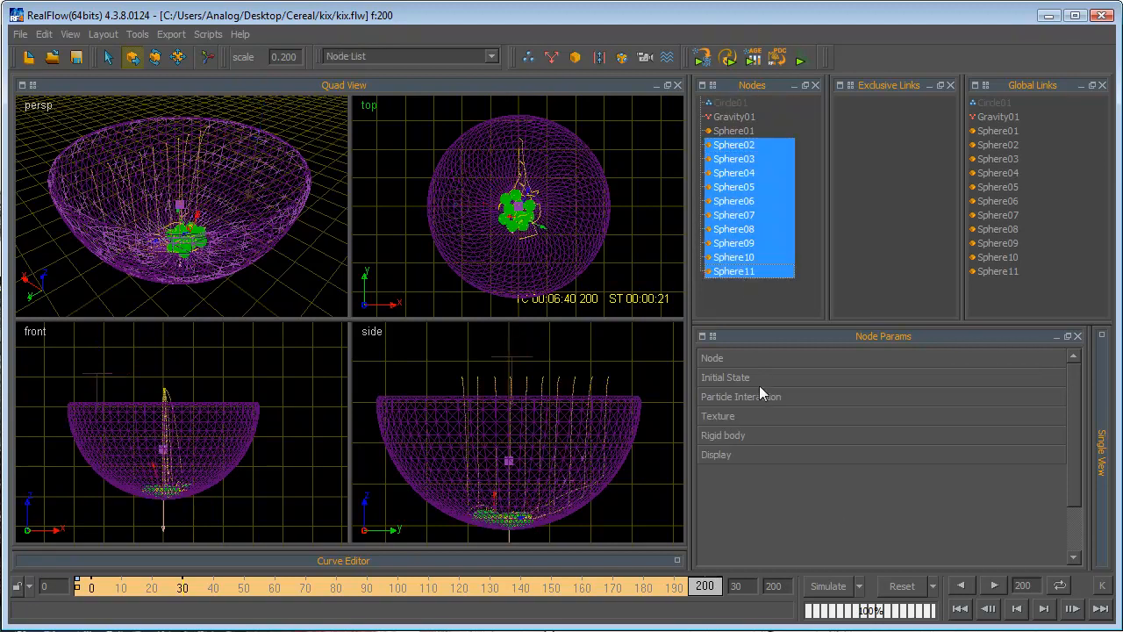
{"action": "left_click", "coordinate": [760, 386]}
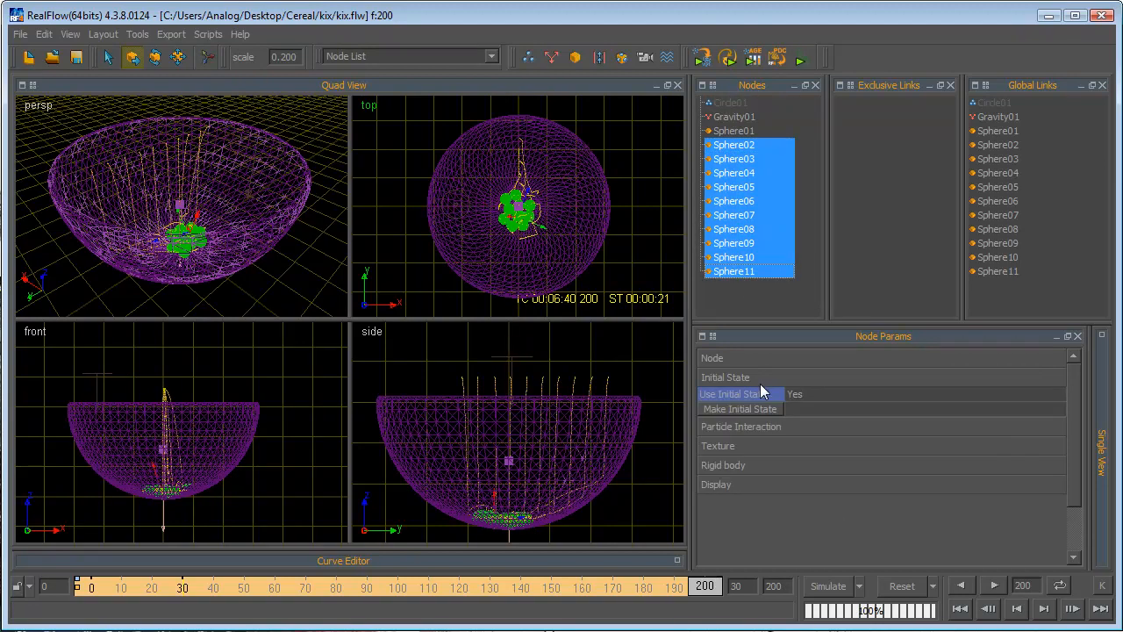
{"action": "left_click", "coordinate": [926, 589]}
{"action": "left_click", "coordinate": [480, 359]}
{"action": "left_click", "coordinate": [935, 587]}
{"action": "left_click", "coordinate": [939, 607]}
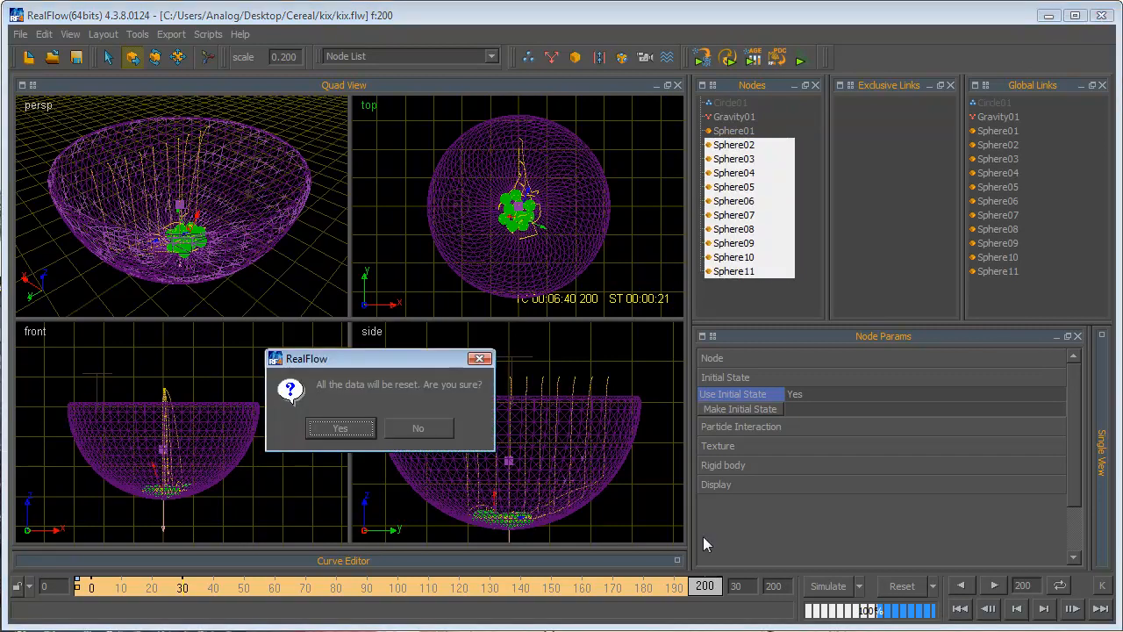
{"action": "left_click", "coordinate": [369, 429]}
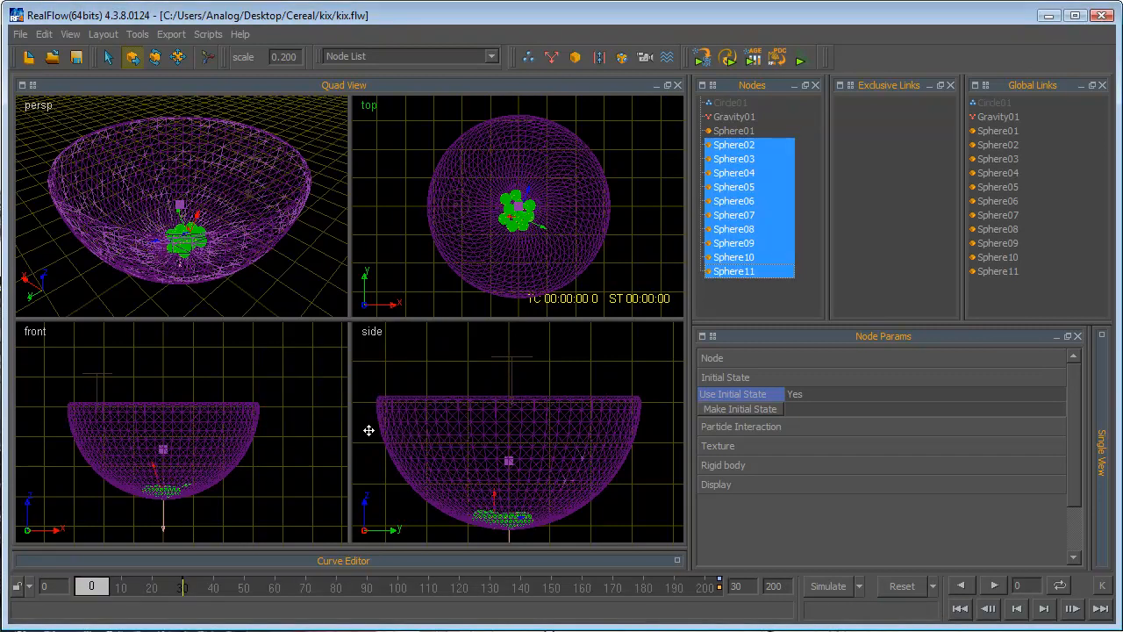
Step: Set the simulation of the Circle01 emitter to Active and collapse its node parameters
{"action": "left_click", "coordinate": [732, 104]}
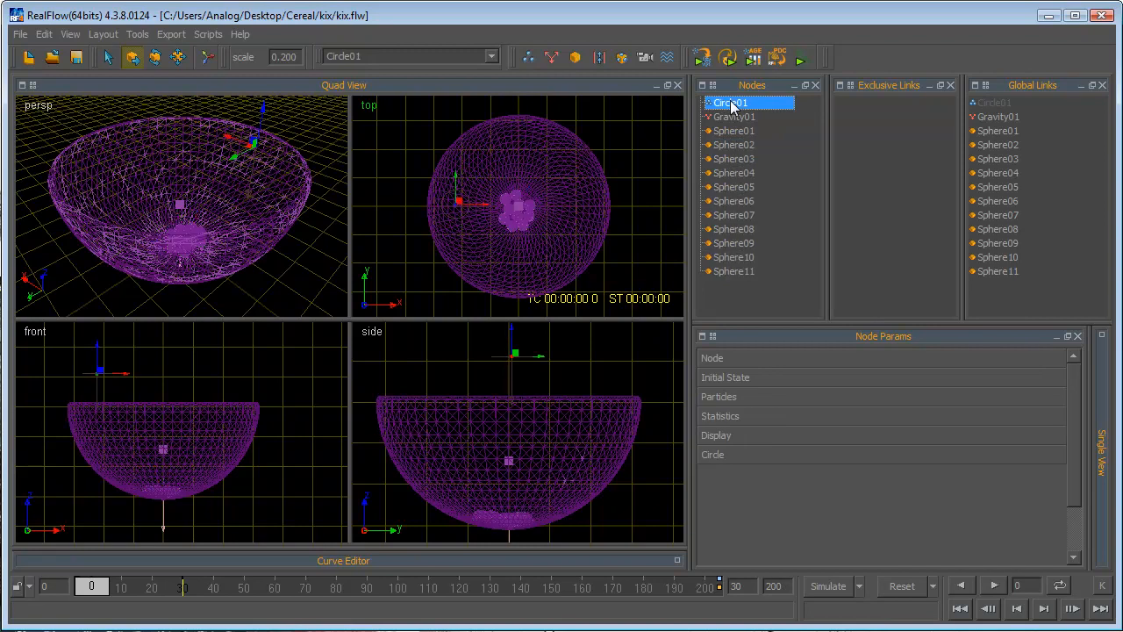
{"action": "left_click", "coordinate": [713, 358]}
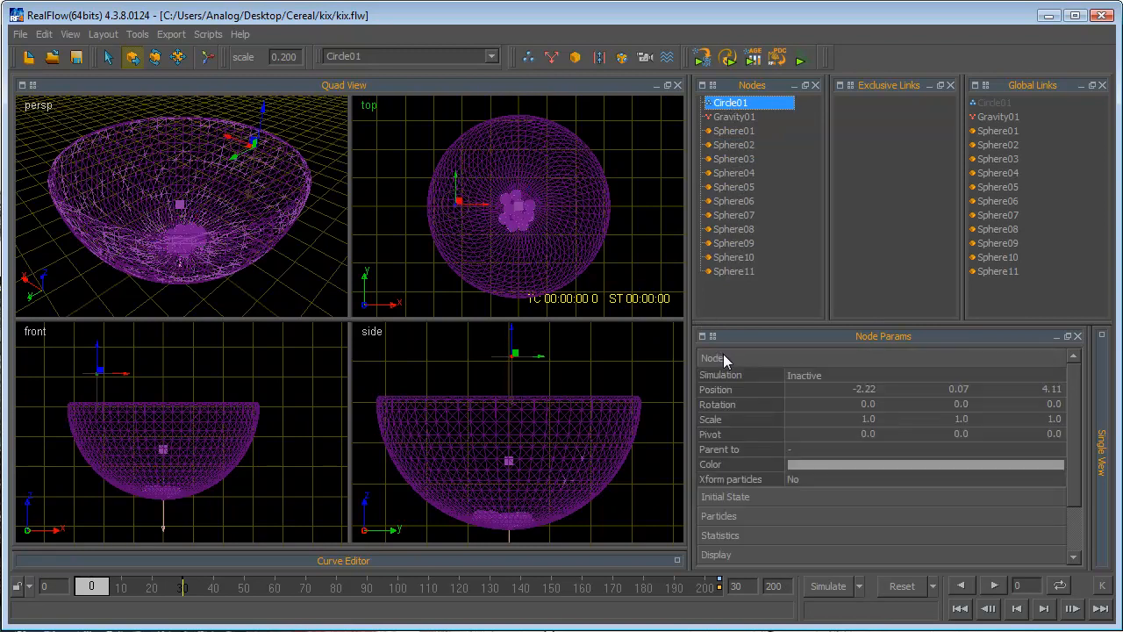
{"action": "left_click", "coordinate": [827, 375]}
{"action": "left_click", "coordinate": [827, 403]}
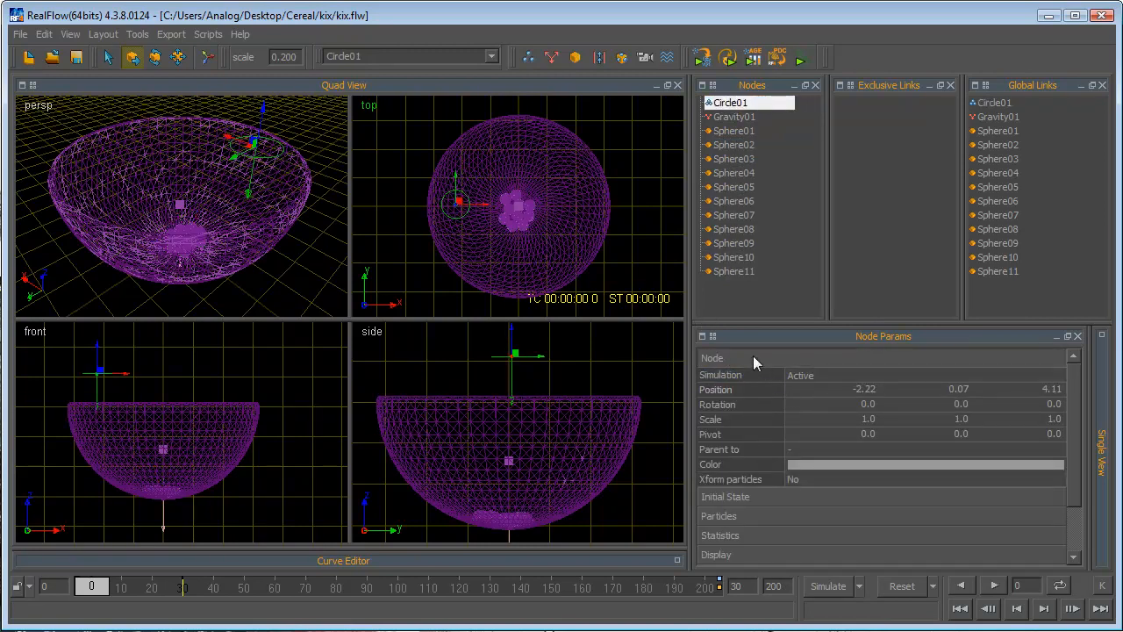
{"action": "left_click", "coordinate": [753, 357]}
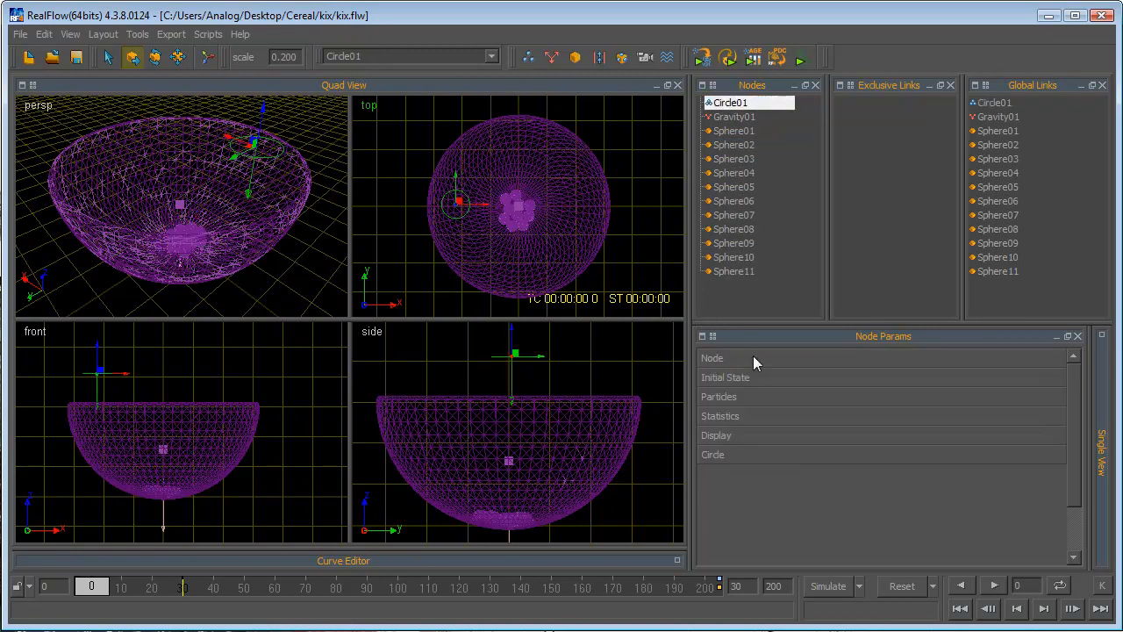
Step: Set Use Initial State to No for Sphere02 and collapse its initial state parameters
{"action": "left_click", "coordinate": [742, 131]}
{"action": "left_click", "coordinate": [738, 116]}
{"action": "left_click", "coordinate": [743, 146]}
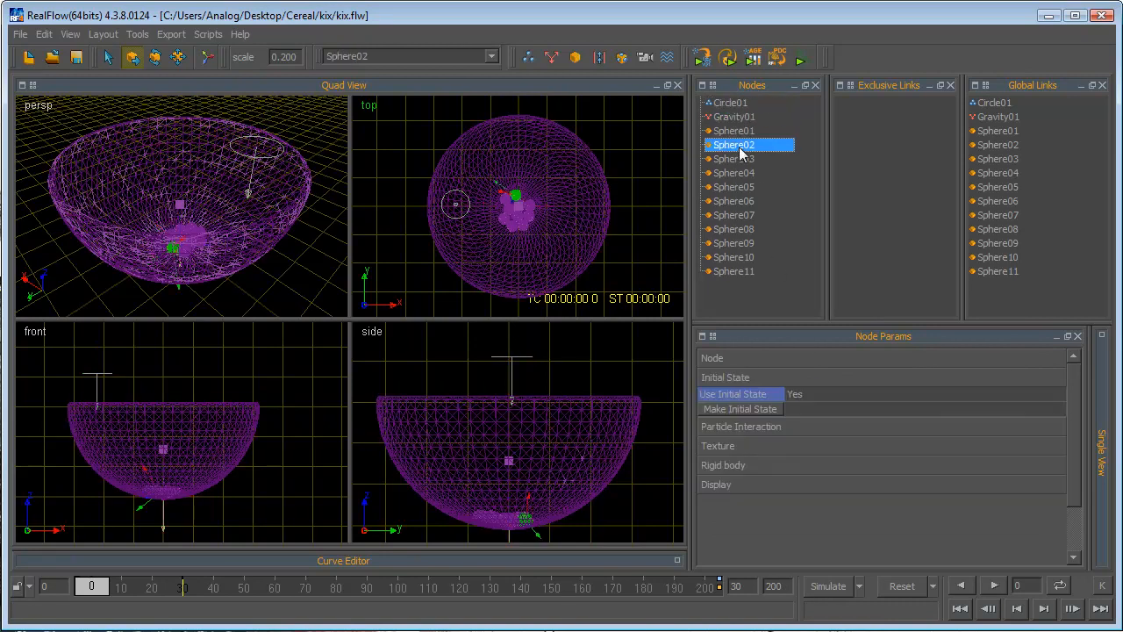
{"action": "left_click", "coordinate": [803, 394]}
{"action": "left_click", "coordinate": [801, 394]}
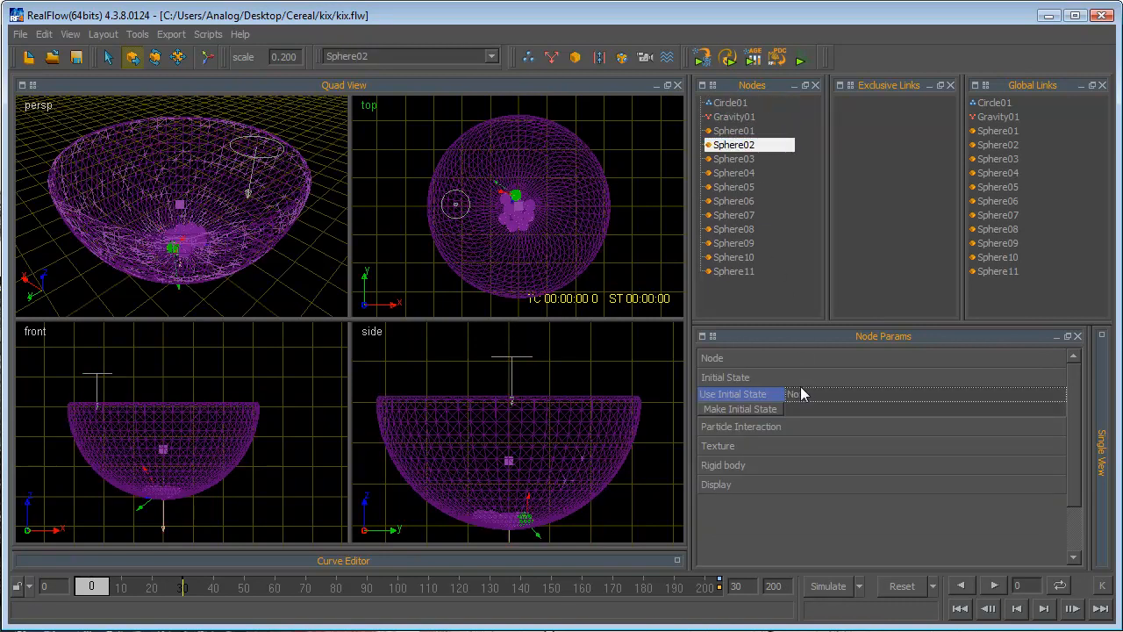
{"action": "left_click", "coordinate": [792, 377]}
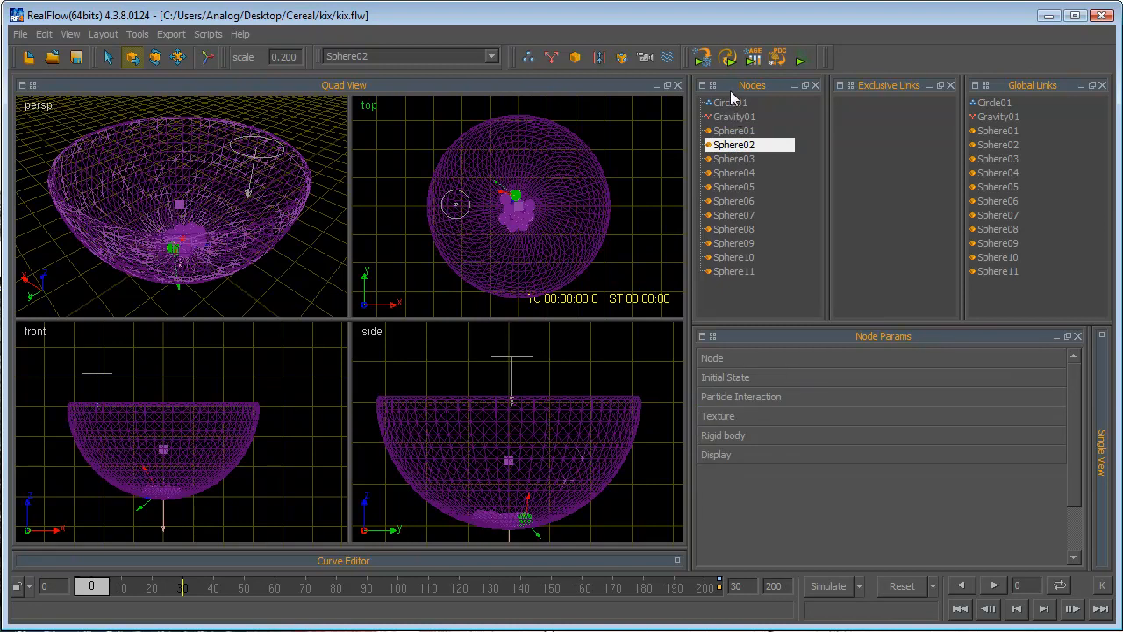
Step: Open the strength value of the Gravity01 daemon for editing
{"action": "left_click", "coordinate": [733, 104]}
{"action": "left_click", "coordinate": [737, 119]}
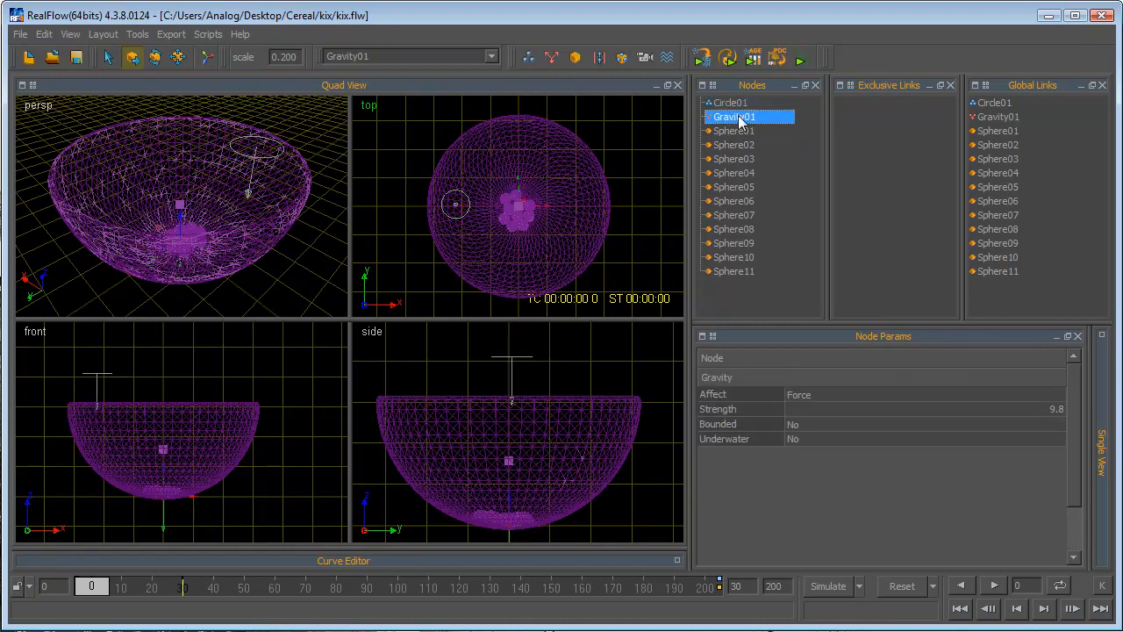
{"action": "left_click", "coordinate": [1056, 409]}
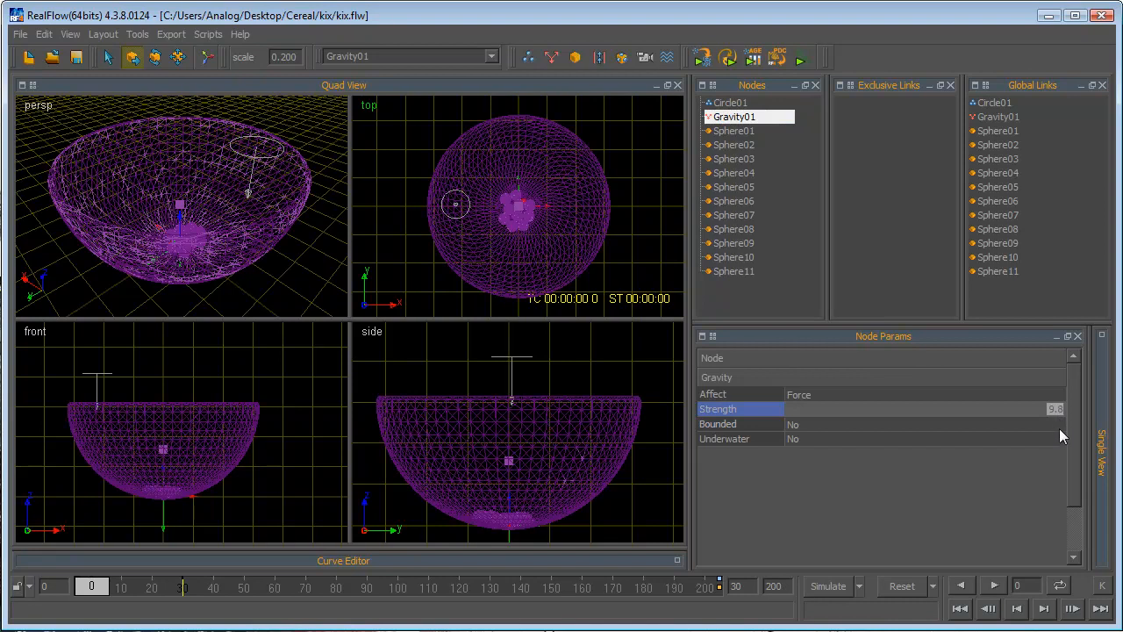
{"action": "left_click", "coordinate": [1049, 411]}
Step: Simulate Circle01 pouring liquid into the bowl, inspect how it pushes the cereal in the top view, and stop at frame 44
{"action": "left_click", "coordinate": [735, 104]}
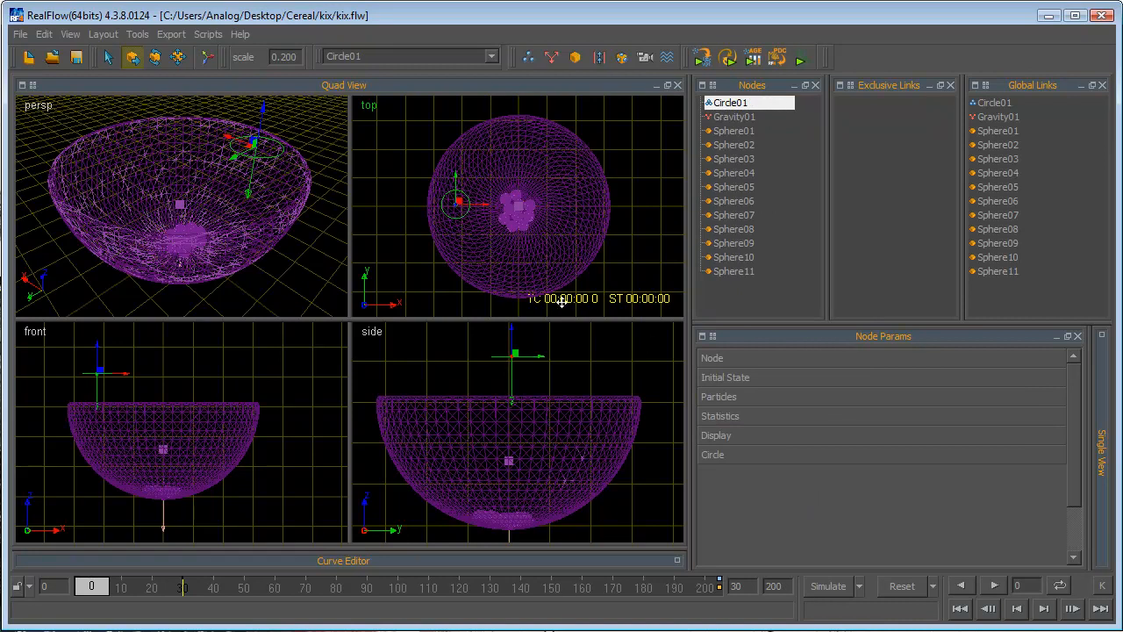
{"action": "left_click", "coordinate": [840, 588]}
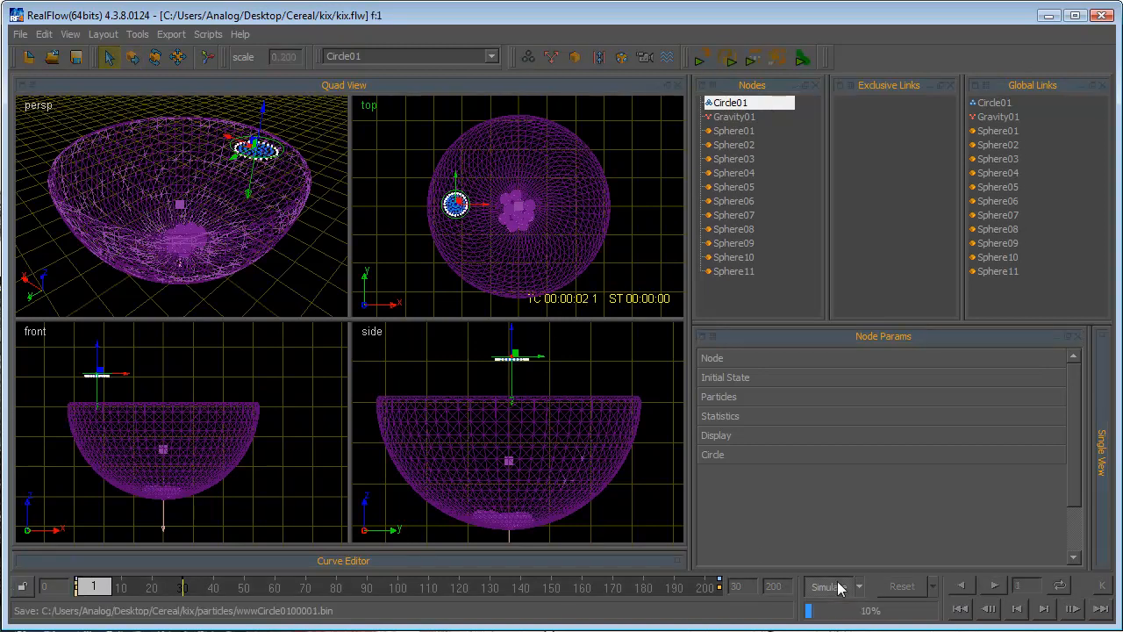
{"action": "scroll", "coordinate": [499, 255], "scroll_direction": "up", "scroll_amount": 2}
{"action": "scroll", "coordinate": [499, 254], "scroll_direction": "up", "scroll_amount": 1}
{"action": "scroll", "coordinate": [374, 225], "scroll_direction": "up", "scroll_amount": 1}
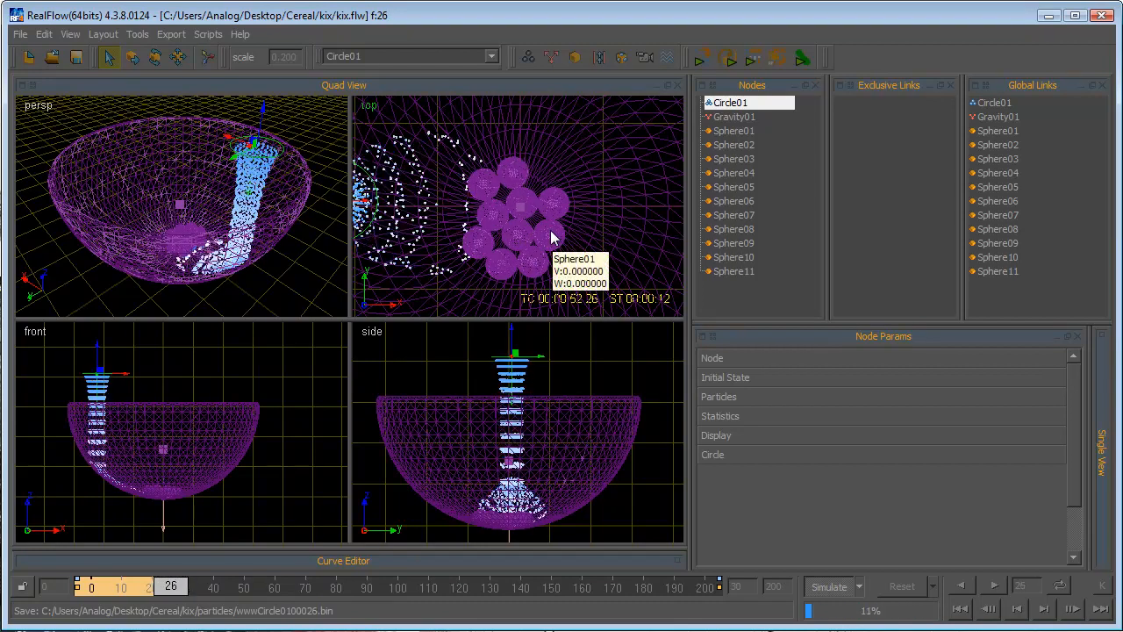
{"action": "scroll", "coordinate": [487, 239], "scroll_direction": "down", "scroll_amount": 3}
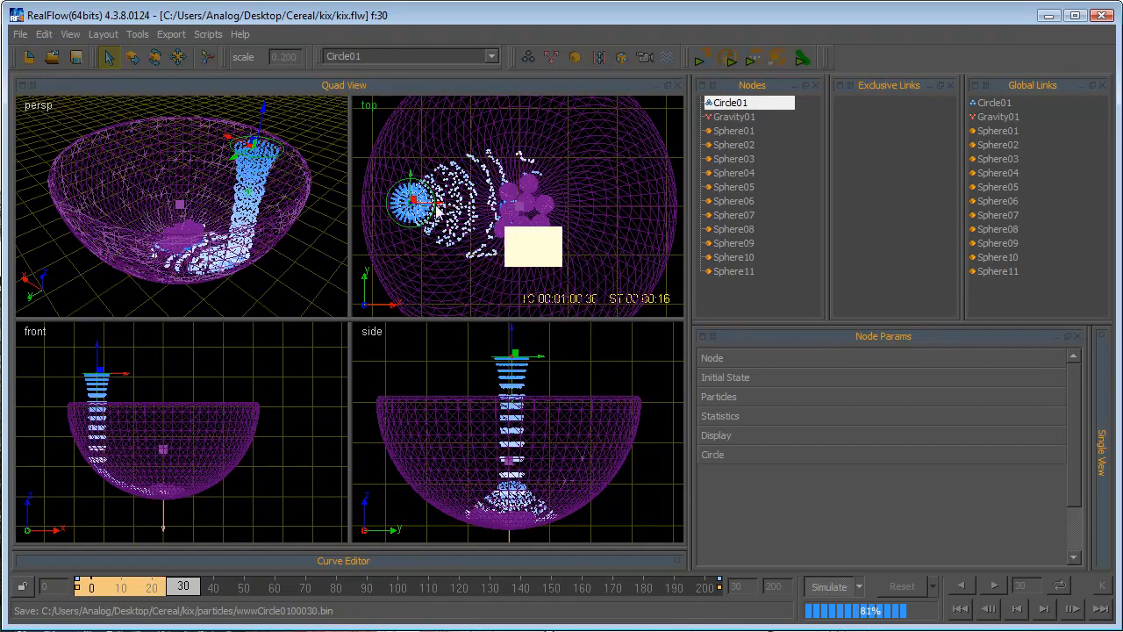
{"action": "scroll", "coordinate": [519, 234], "scroll_direction": "up", "scroll_amount": 2}
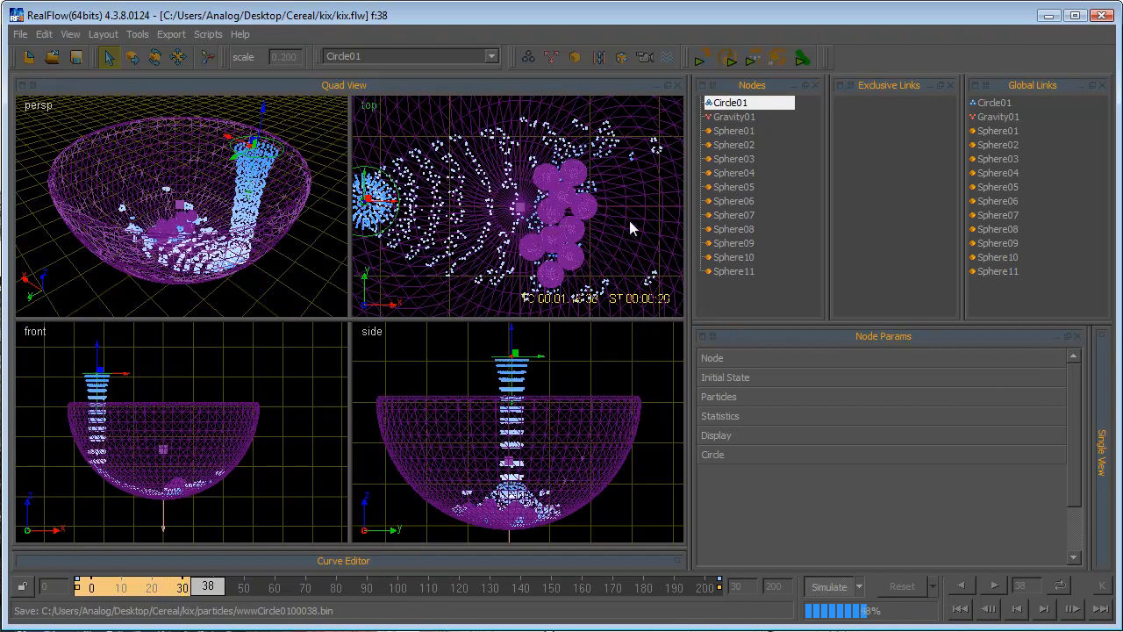
{"action": "scroll", "coordinate": [674, 218], "scroll_direction": "down", "scroll_amount": 2}
{"action": "scroll", "coordinate": [579, 253], "scroll_direction": "down", "scroll_amount": 2}
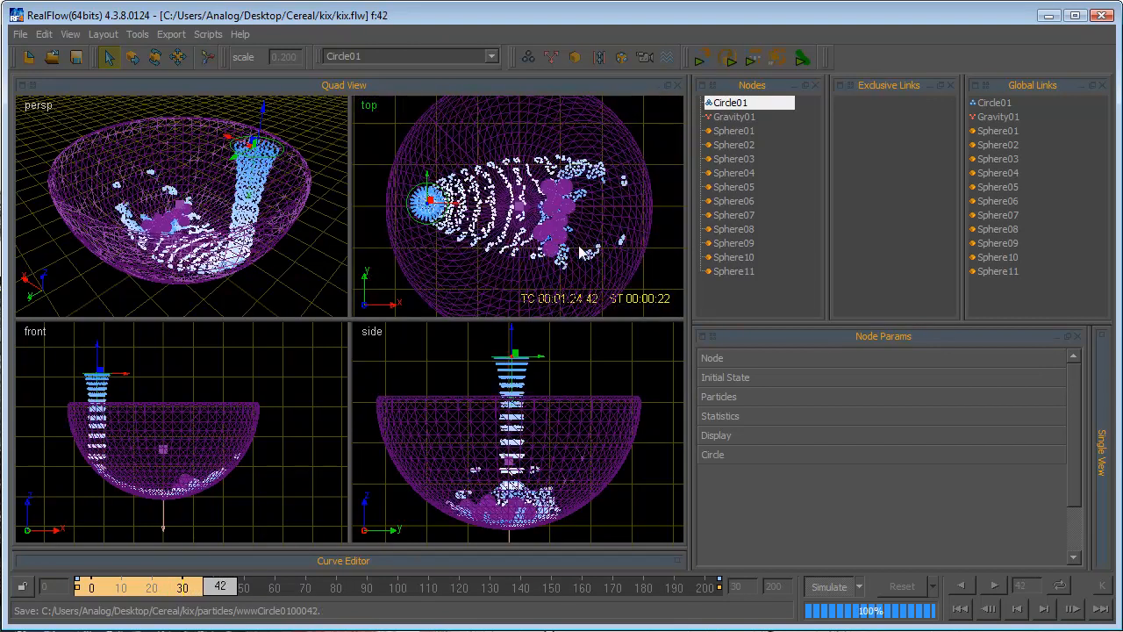
{"action": "left_click", "coordinate": [832, 586]}
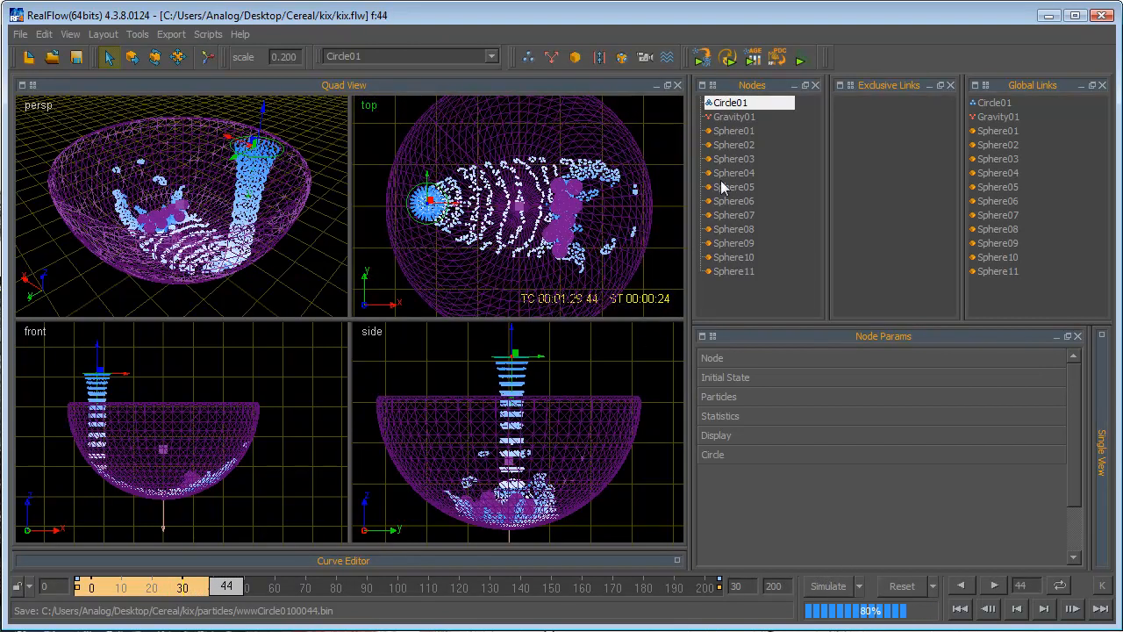
Step: Set the rigid body mass of Sphere02 through Sphere11 to 2.0
{"action": "left_click", "coordinate": [730, 145]}
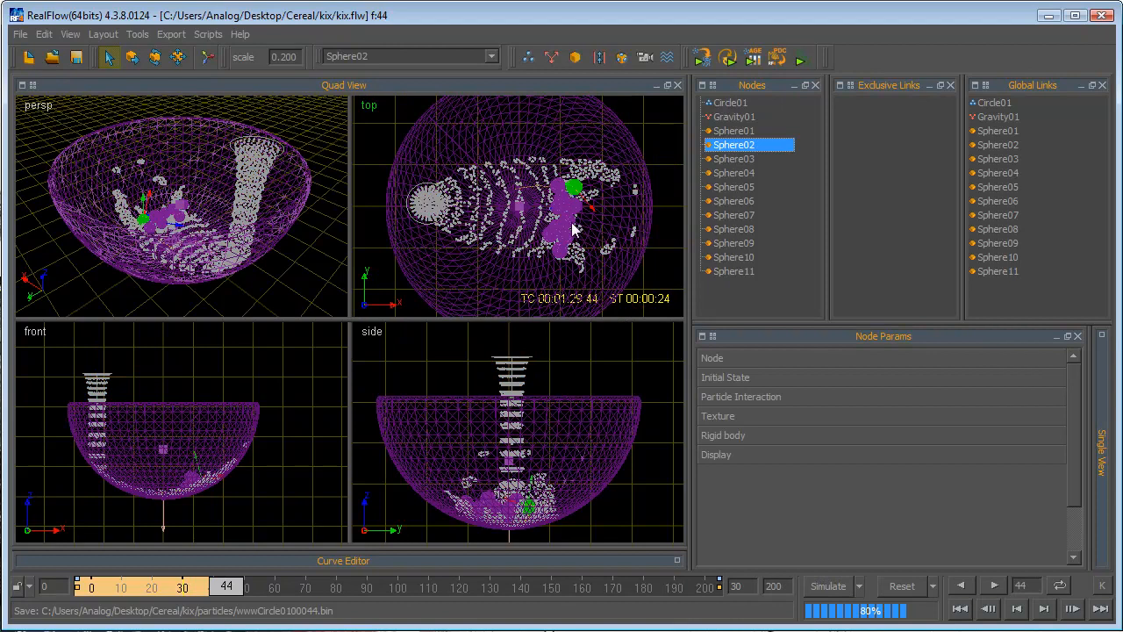
{"action": "left_click", "coordinate": [729, 272], "text": "shift"}
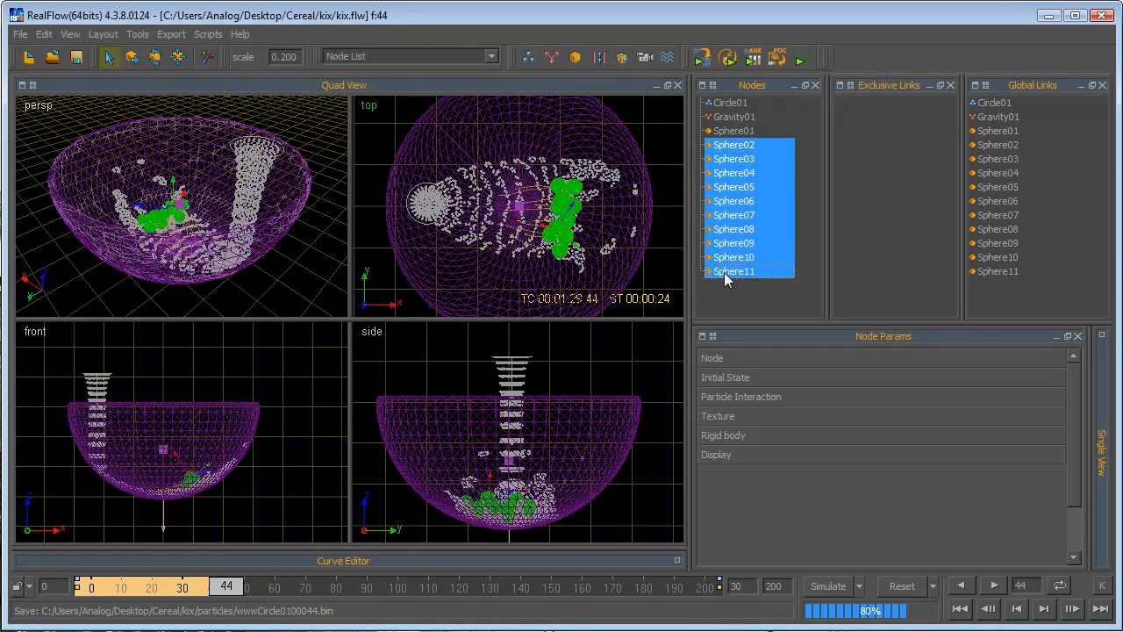
{"action": "left_click", "coordinate": [776, 436]}
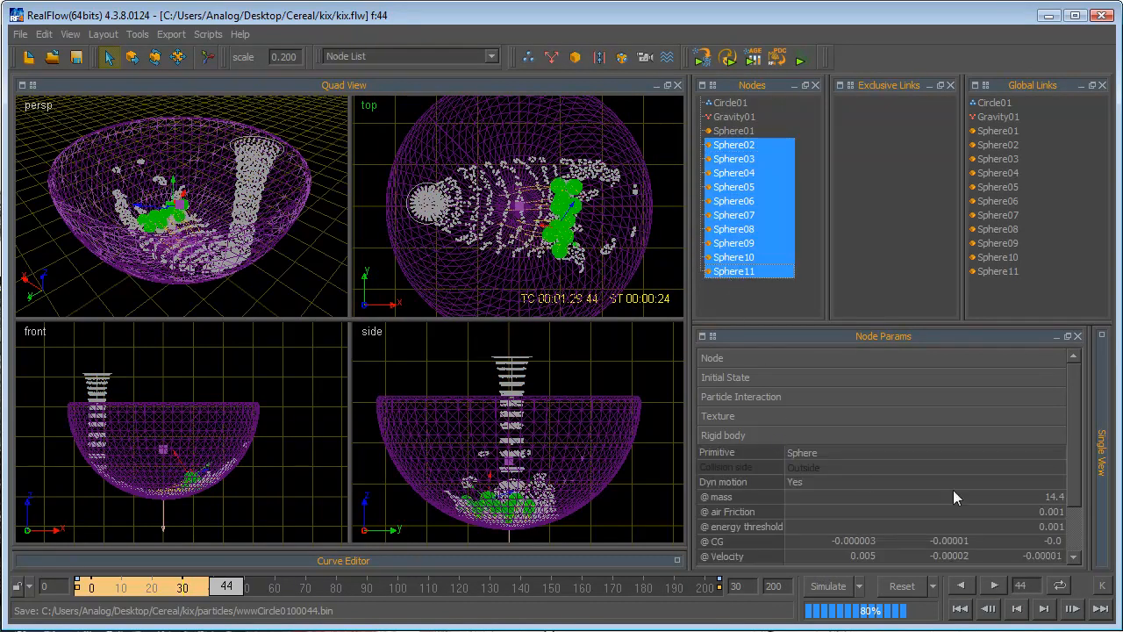
{"action": "left_click_drag", "start_coordinate": [1077, 481], "coordinate": [1069, 549]}
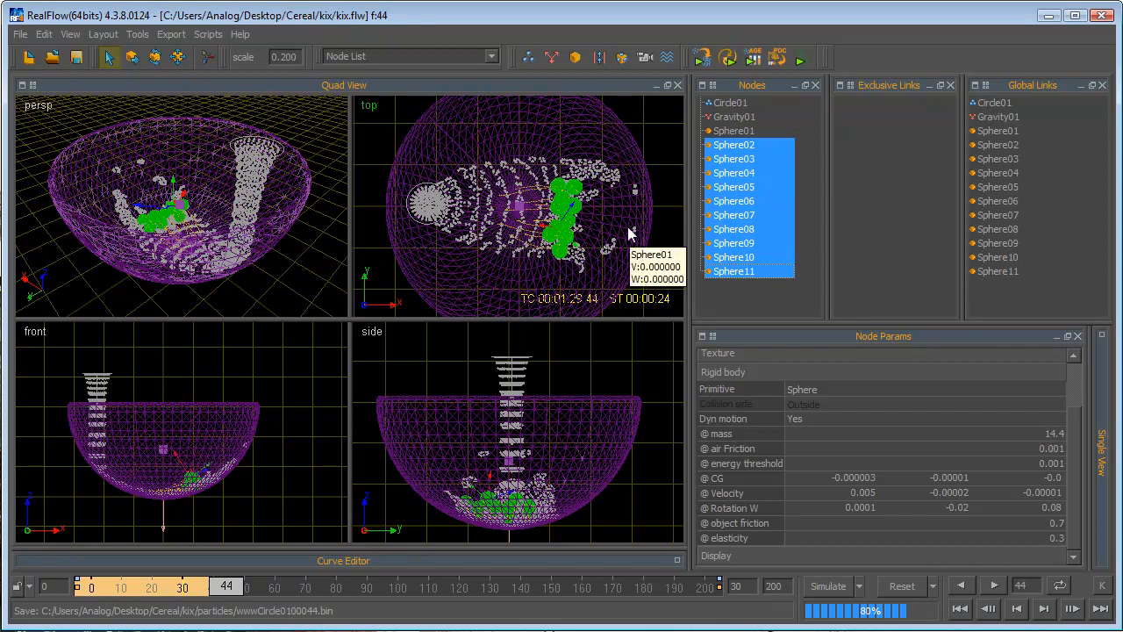
{"action": "left_click", "coordinate": [1053, 433]}
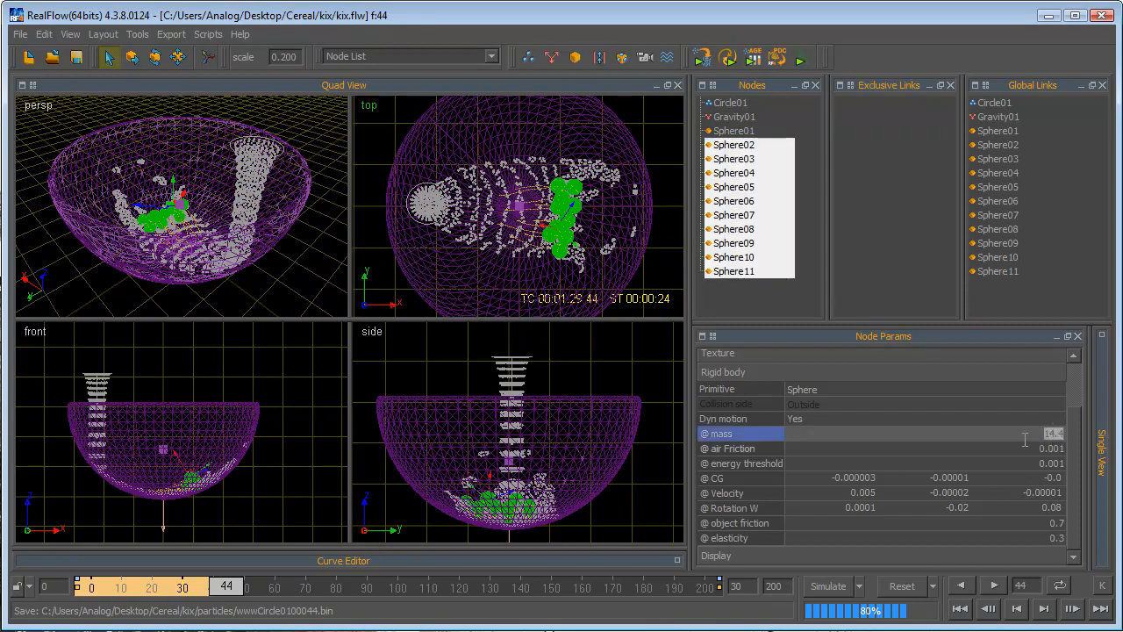
{"action": "type", "text": "2"}
{"action": "key", "text": "Return"}
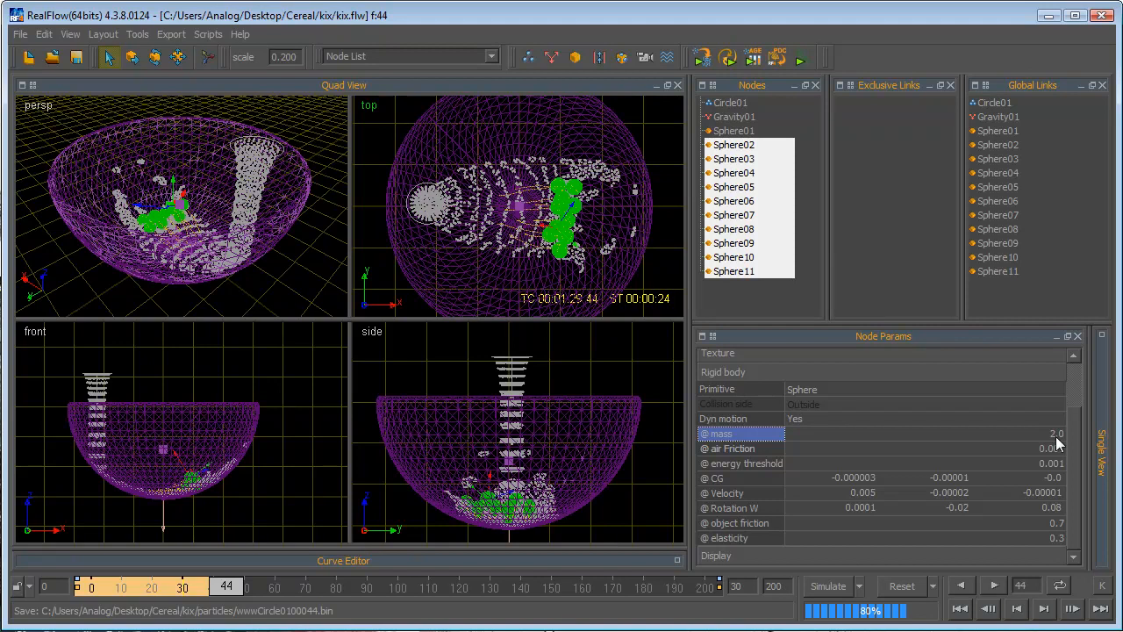
{"action": "double_click", "coordinate": [1056, 435]}
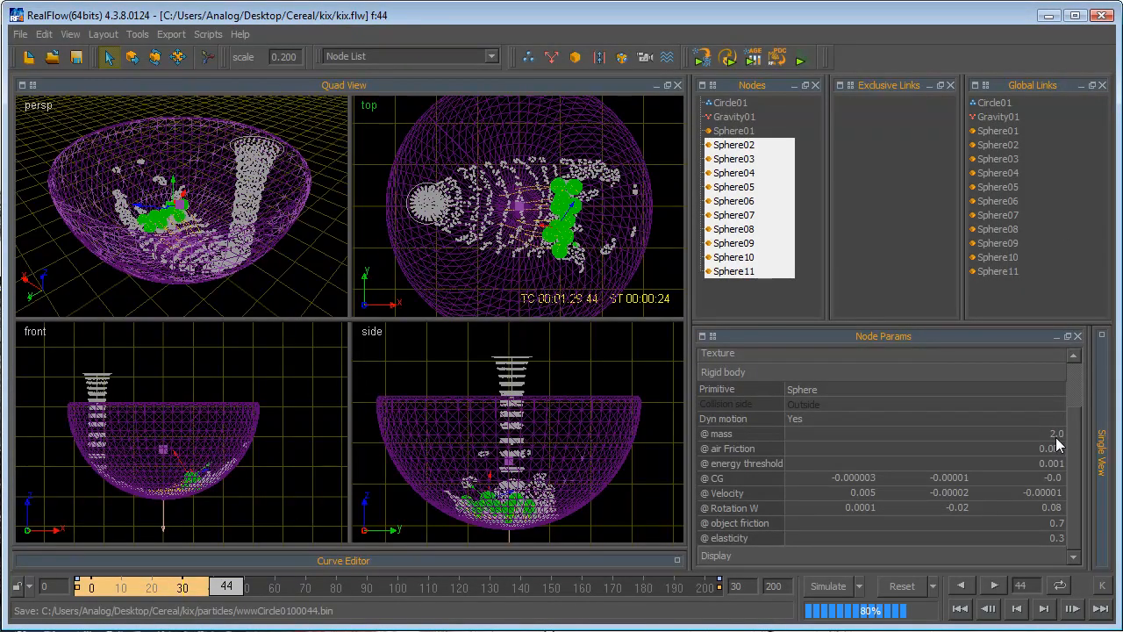
{"action": "double_click", "coordinate": [1056, 435]}
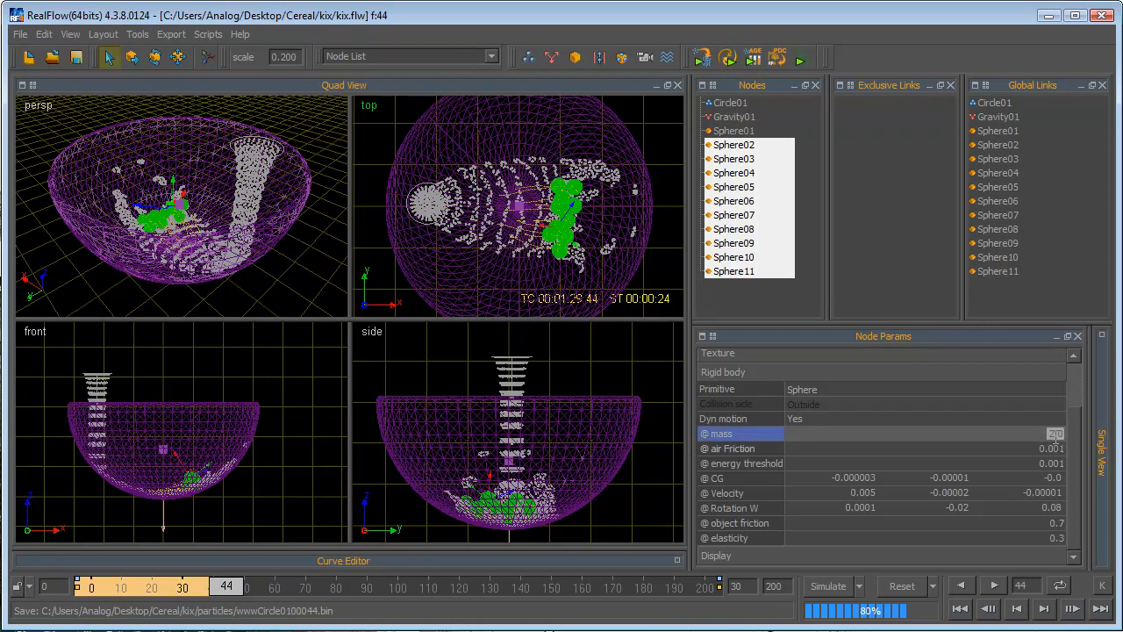
Step: Reset the simulation to frame 0 and deselect the cereal spheres
{"action": "left_click", "coordinate": [902, 585]}
{"action": "left_click", "coordinate": [345, 426]}
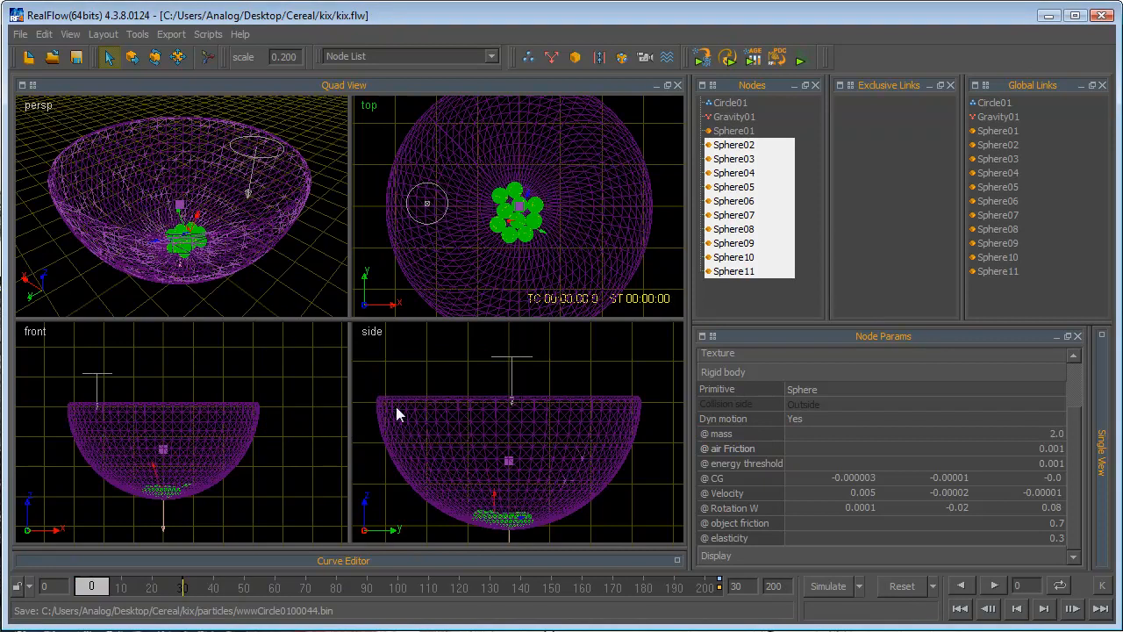
{"action": "left_click", "coordinate": [764, 307]}
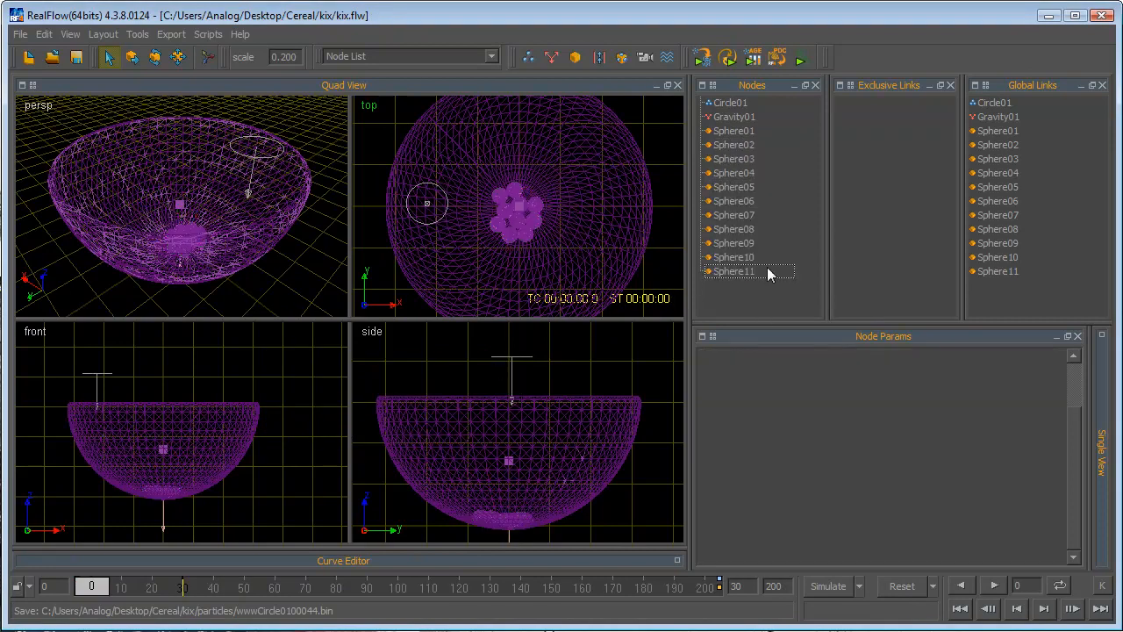
Step: Try widening the Circle01 emitter by setting its X scale to 3.0
{"action": "left_click", "coordinate": [735, 104]}
{"action": "scroll", "coordinate": [638, 233], "scroll_direction": "down", "scroll_amount": 1}
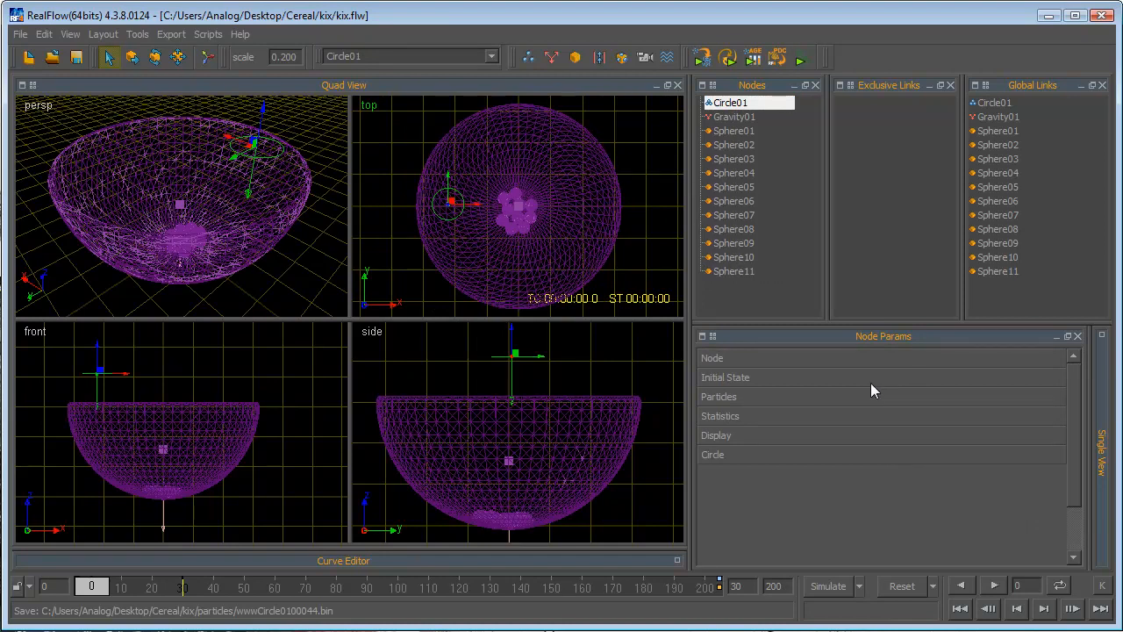
{"action": "left_click", "coordinate": [789, 358]}
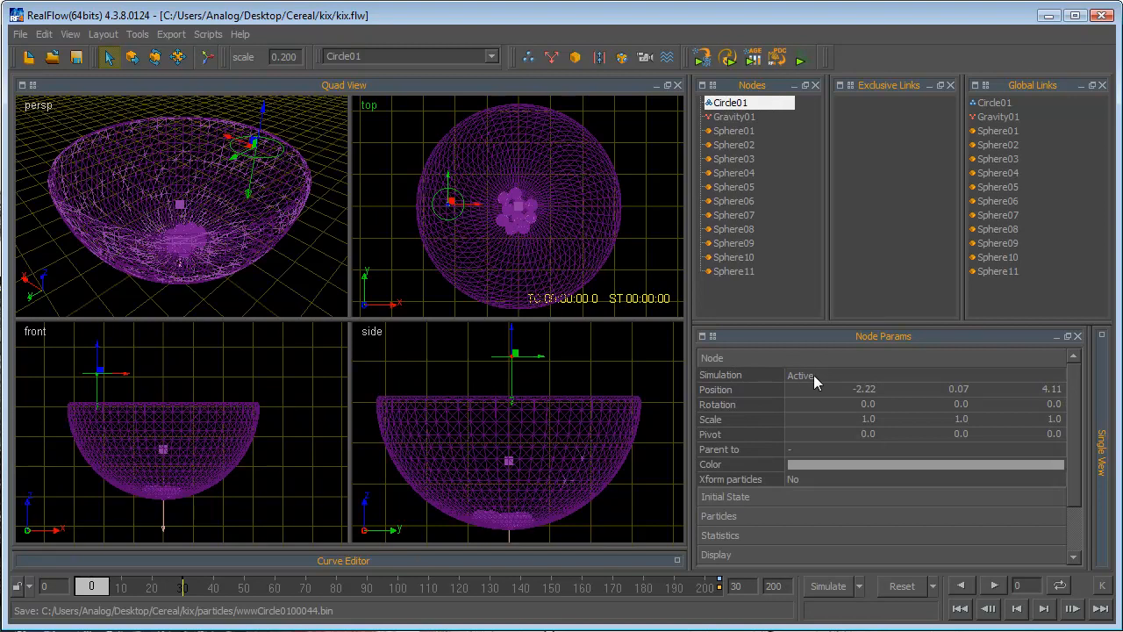
{"action": "left_click", "coordinate": [857, 412]}
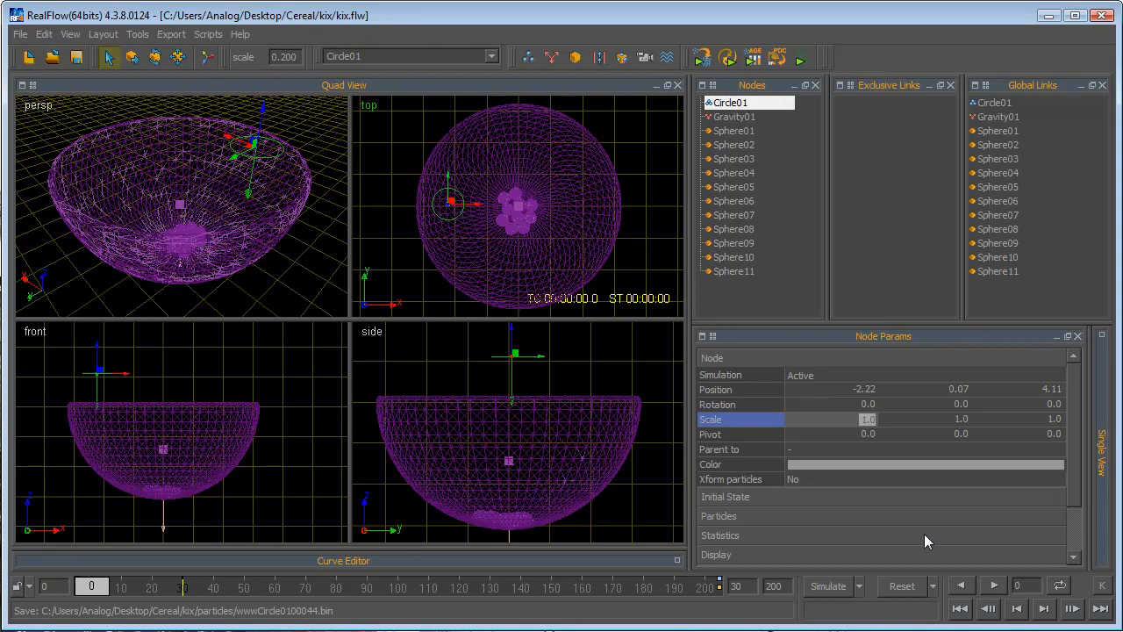
{"action": "type", "text": "3"}
{"action": "key", "text": "Return"}
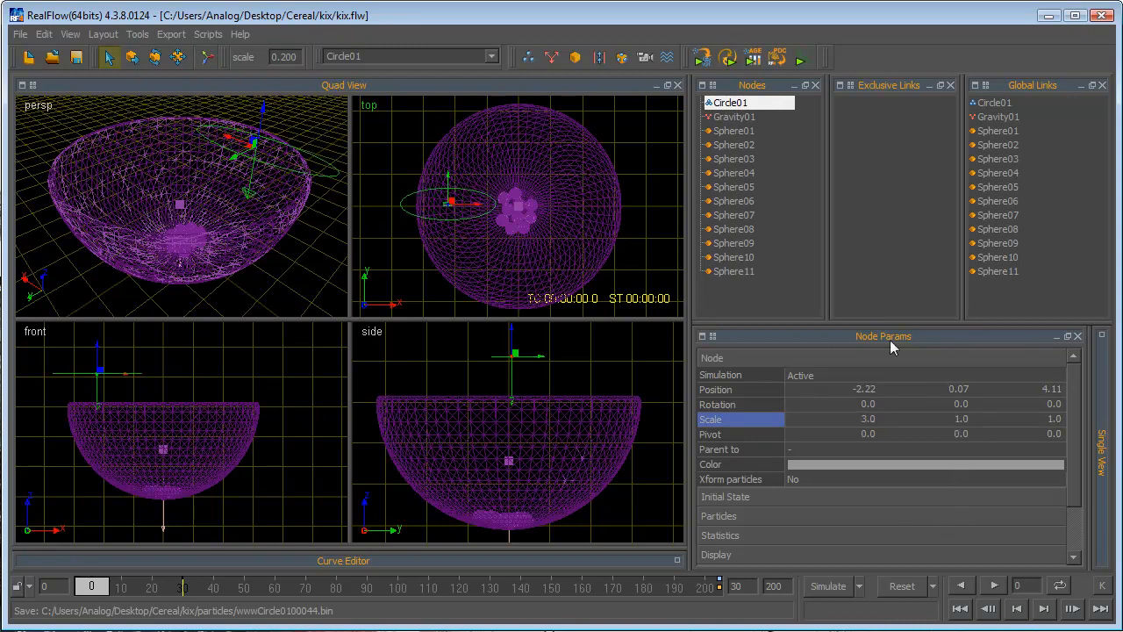
Step: Set the X scale of Circle01 back to 1.0 and collapse its node parameters
{"action": "double_click", "coordinate": [875, 423]}
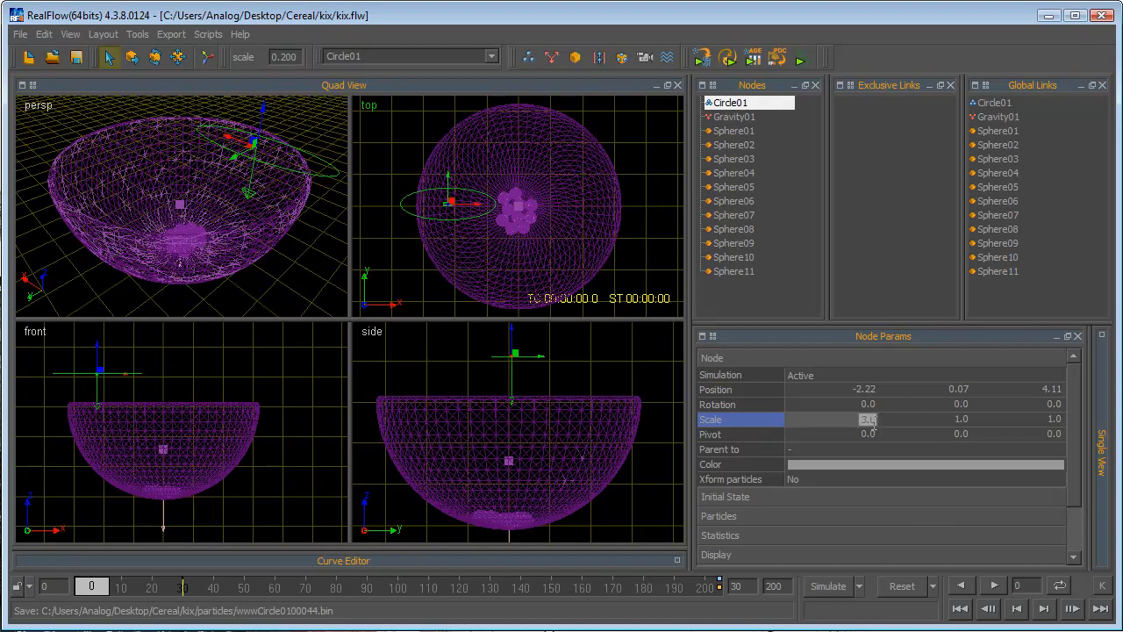
{"action": "type", "text": "1"}
{"action": "key", "text": "Return"}
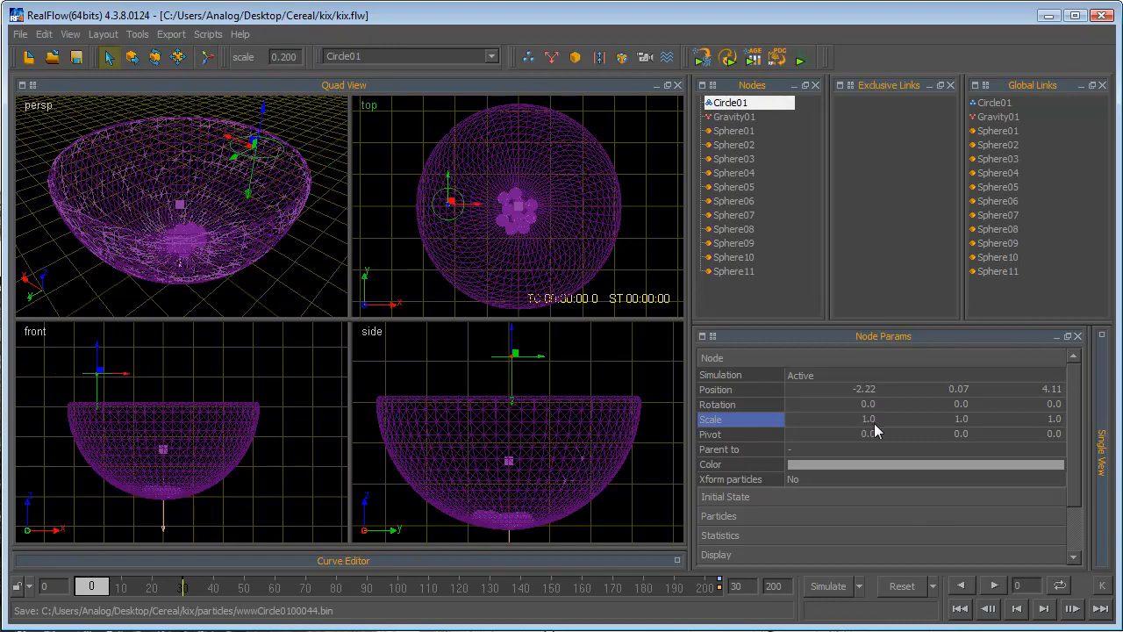
{"action": "left_click", "coordinate": [747, 362]}
Step: Expand the particle parameters of the Circle01 emitter, leaving its initial state parameters collapsed
{"action": "left_click", "coordinate": [753, 379]}
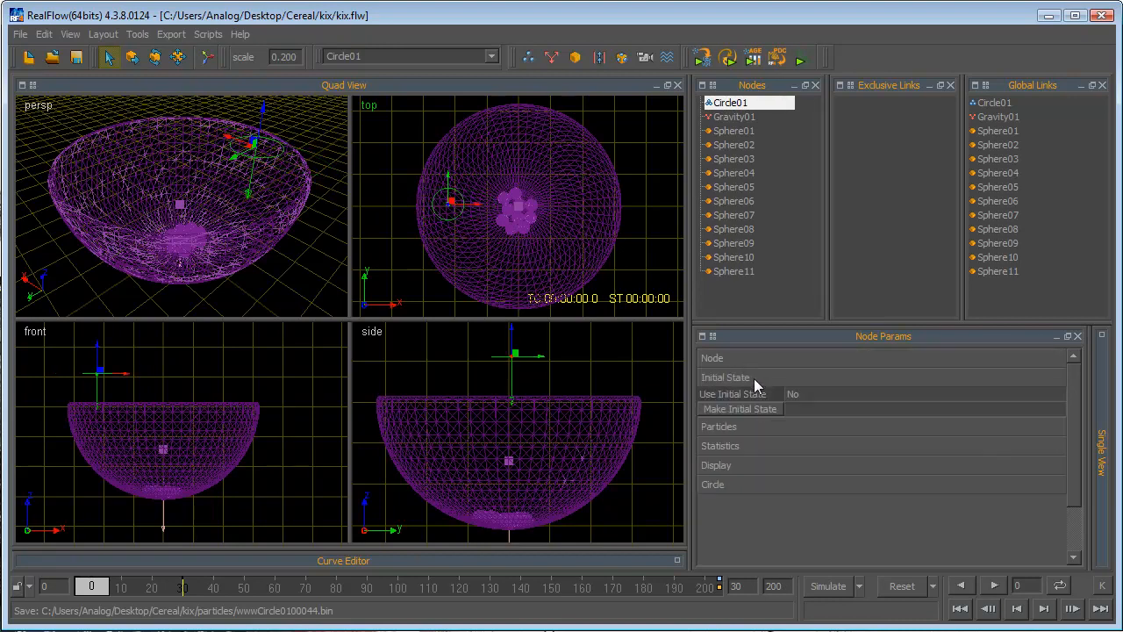
{"action": "left_click", "coordinate": [753, 378]}
{"action": "left_click", "coordinate": [758, 401]}
{"action": "scroll", "coordinate": [1065, 453], "scroll_direction": "down", "scroll_amount": 3}
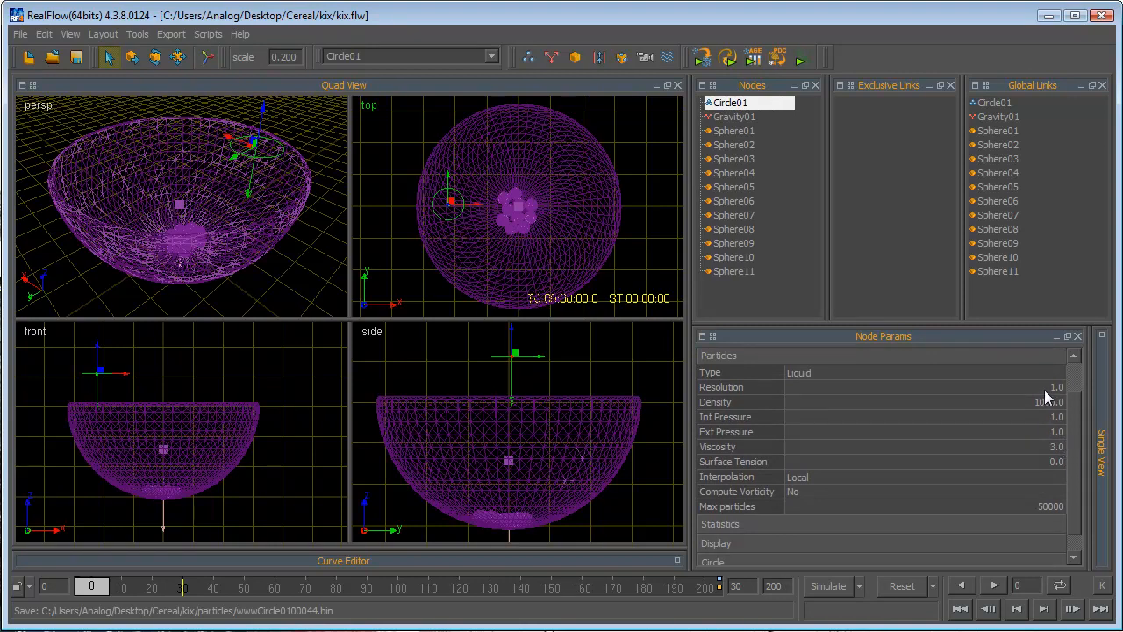
Step: Simulate the Circle01 emitter up to frame 4 and show its first particles close up in the side view
{"action": "left_click", "coordinate": [832, 587]}
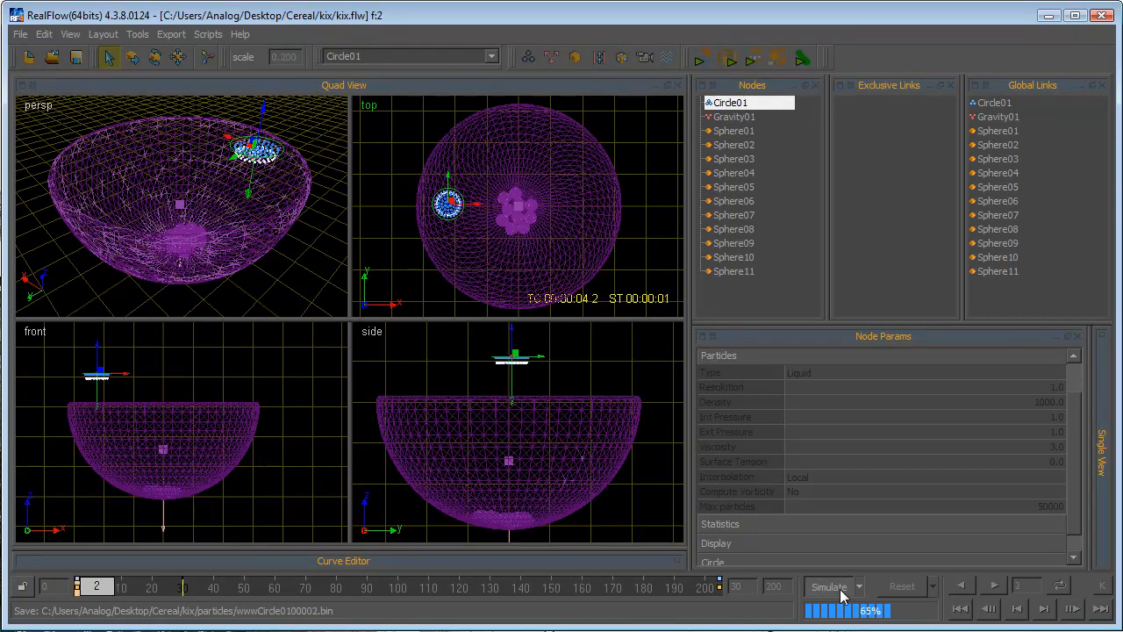
{"action": "scroll", "coordinate": [563, 335], "scroll_direction": "up", "scroll_amount": 5}
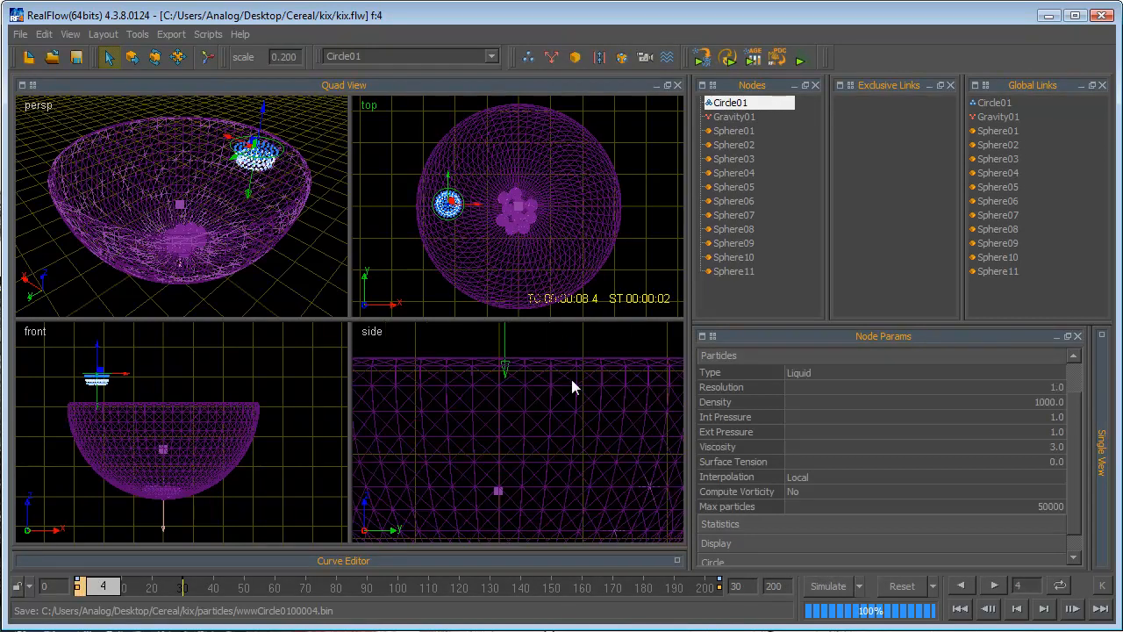
{"action": "middle_click_drag", "start_coordinate": [565, 386], "coordinate": [575, 505]}
{"action": "scroll", "coordinate": [523, 418], "scroll_direction": "up", "scroll_amount": 3}
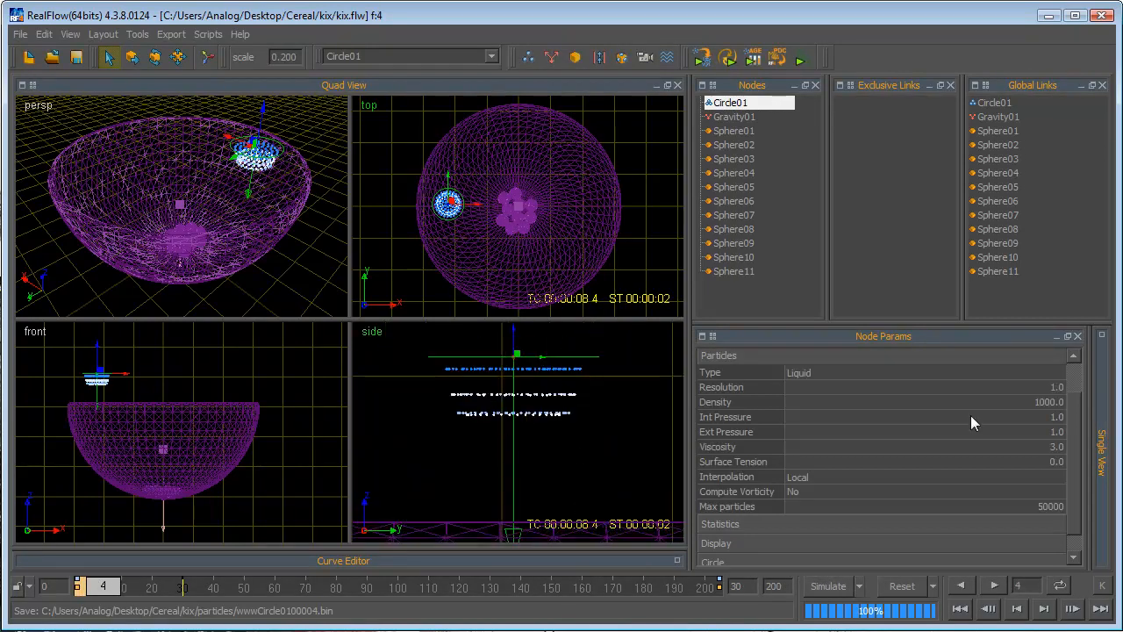
Step: Set the particle Resolution of Circle01 to 10 and view the denser particles in the side view
{"action": "double_click", "coordinate": [1043, 387]}
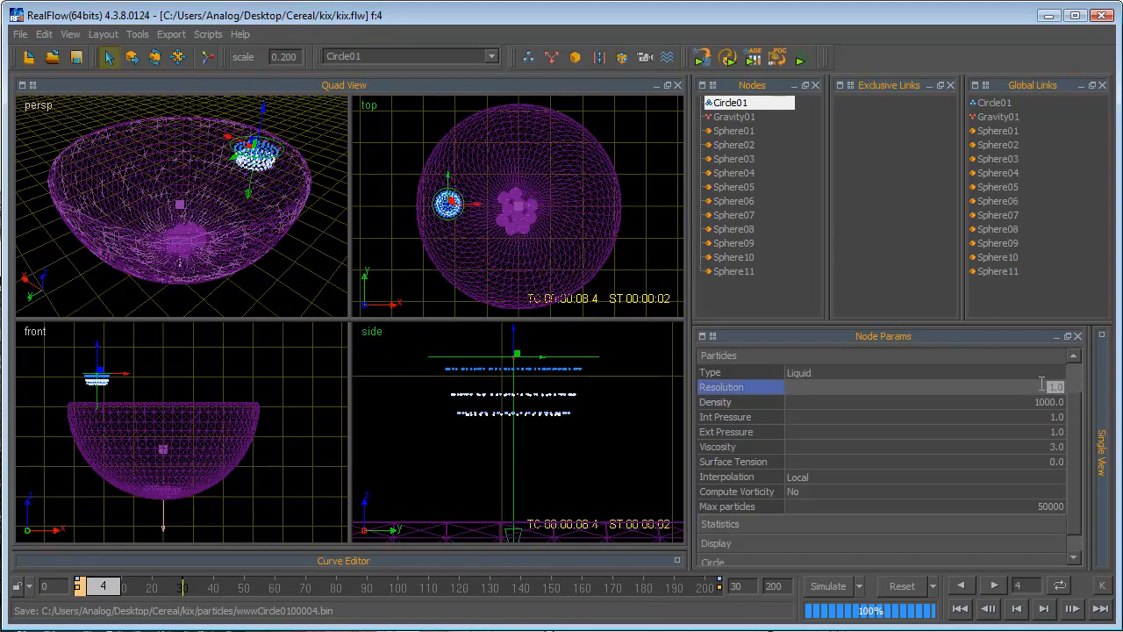
{"action": "type", "text": "10"}
{"action": "key", "text": "Return"}
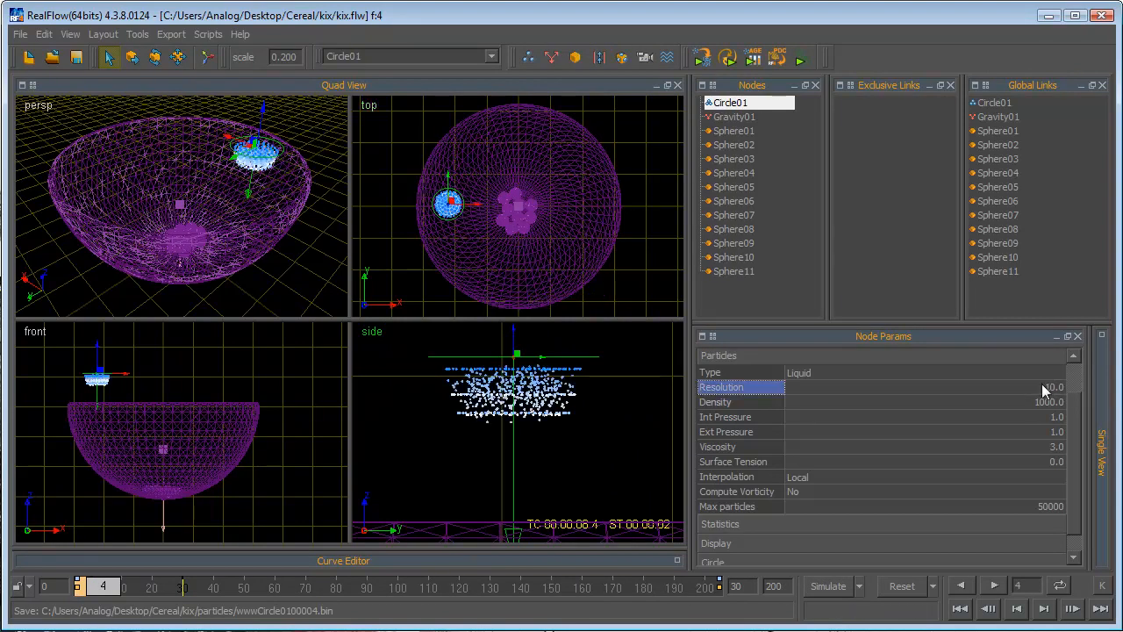
{"action": "scroll", "coordinate": [604, 399], "scroll_direction": "up", "scroll_amount": 2}
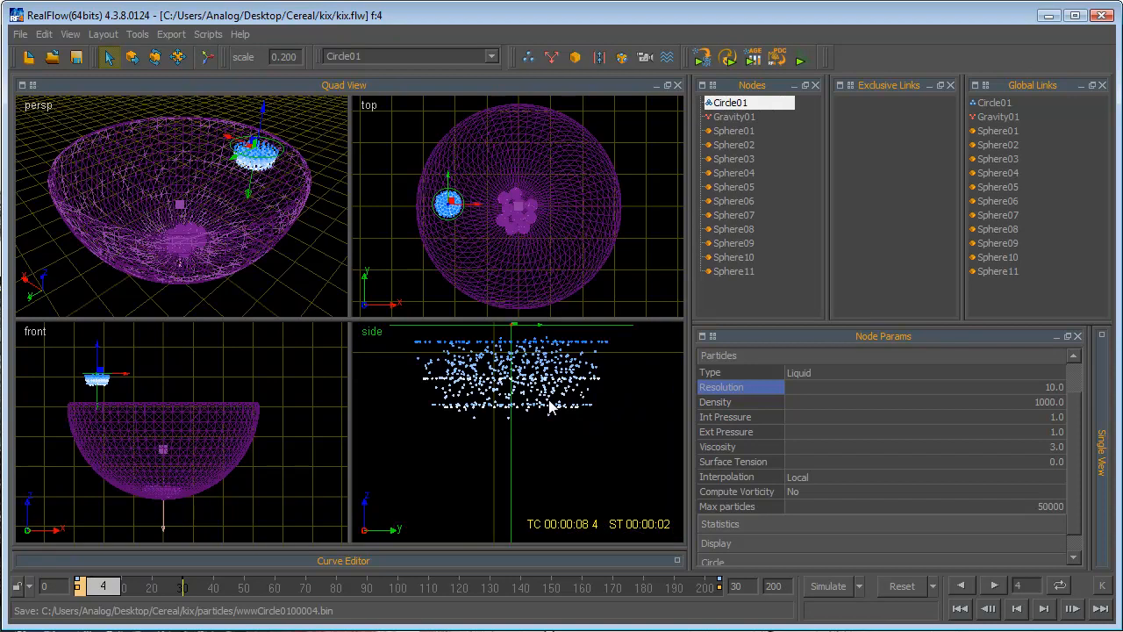
Step: Set the particle Resolution of Circle01 to 5
{"action": "double_click", "coordinate": [1026, 388]}
{"action": "type", "text": "5"}
{"action": "key", "text": "Return"}
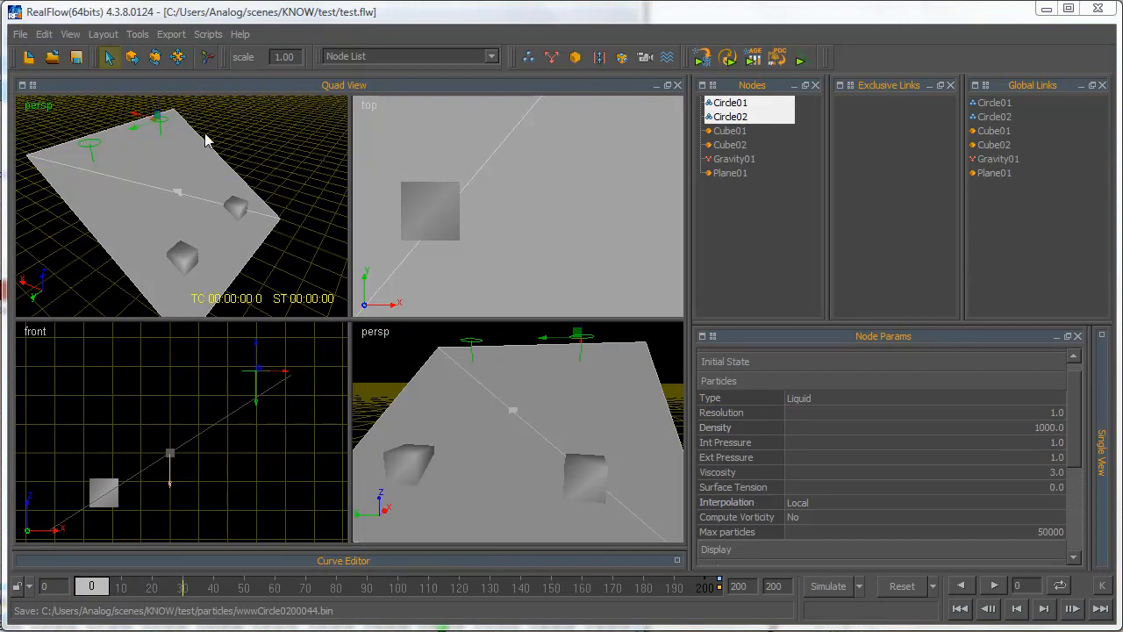
Step: In the test scene, select Plane01 briefly and select both emitters, Circle01 and Circle02, together
{"action": "left_click", "coordinate": [234, 131]}
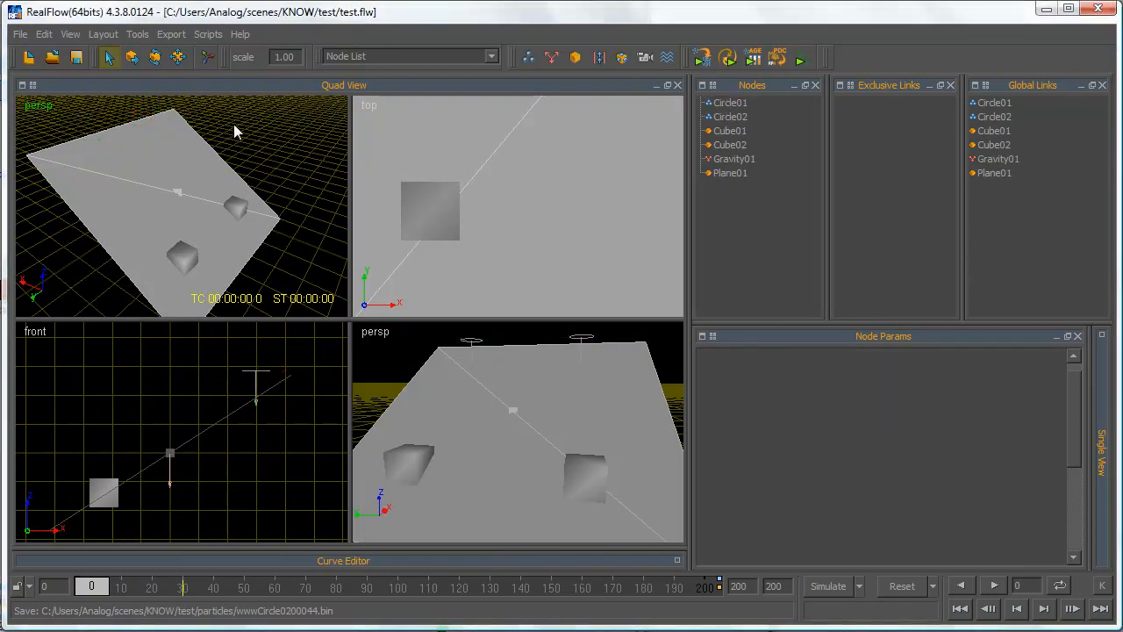
{"action": "left_click", "coordinate": [729, 104]}
{"action": "left_click", "coordinate": [725, 118], "text": "shift"}
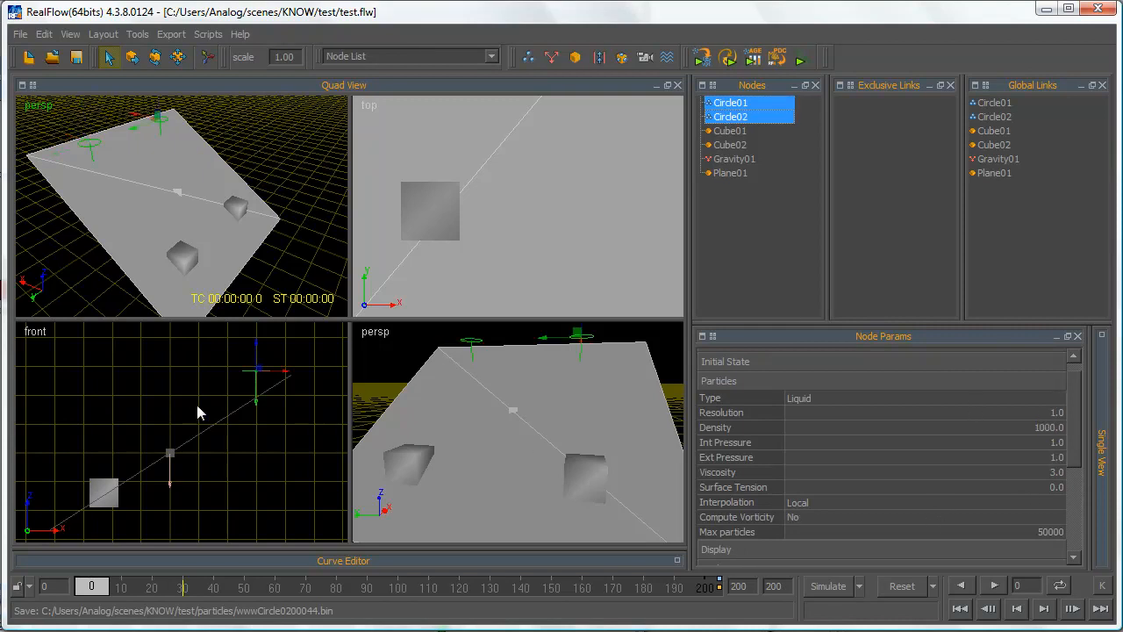
{"action": "left_click", "coordinate": [207, 432]}
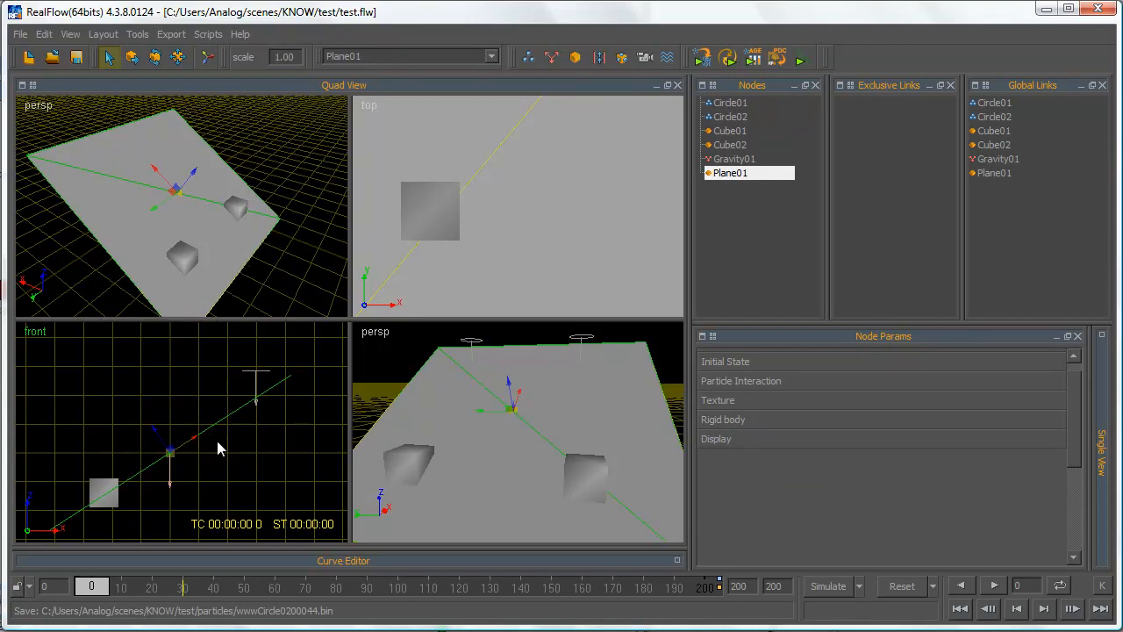
{"action": "left_click", "coordinate": [740, 105]}
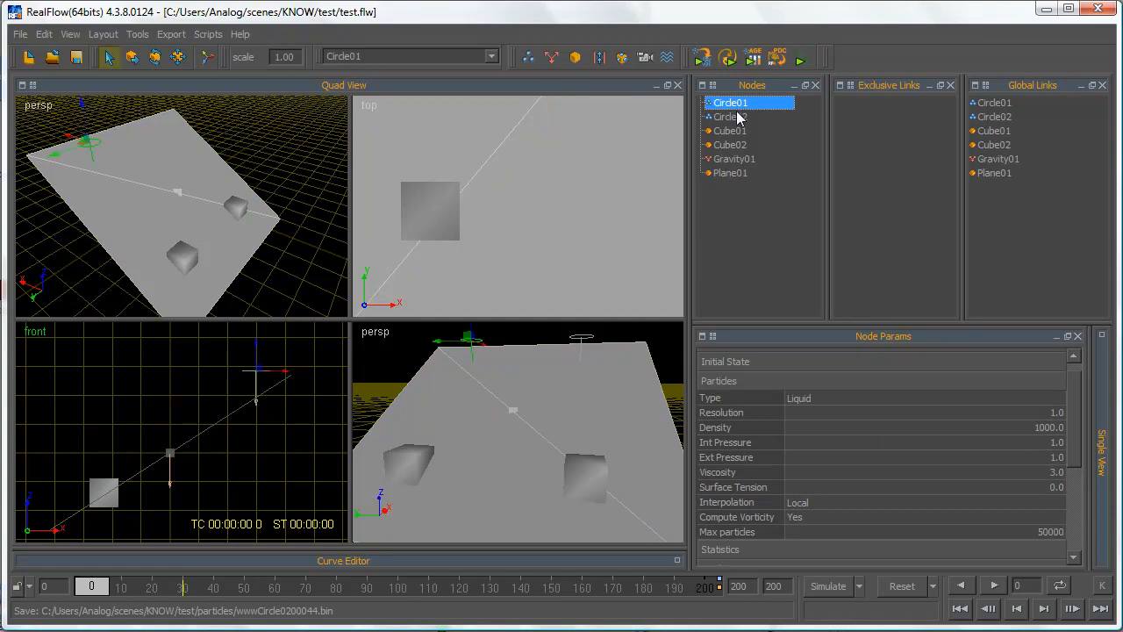
{"action": "left_click", "coordinate": [740, 117], "text": "ctrl"}
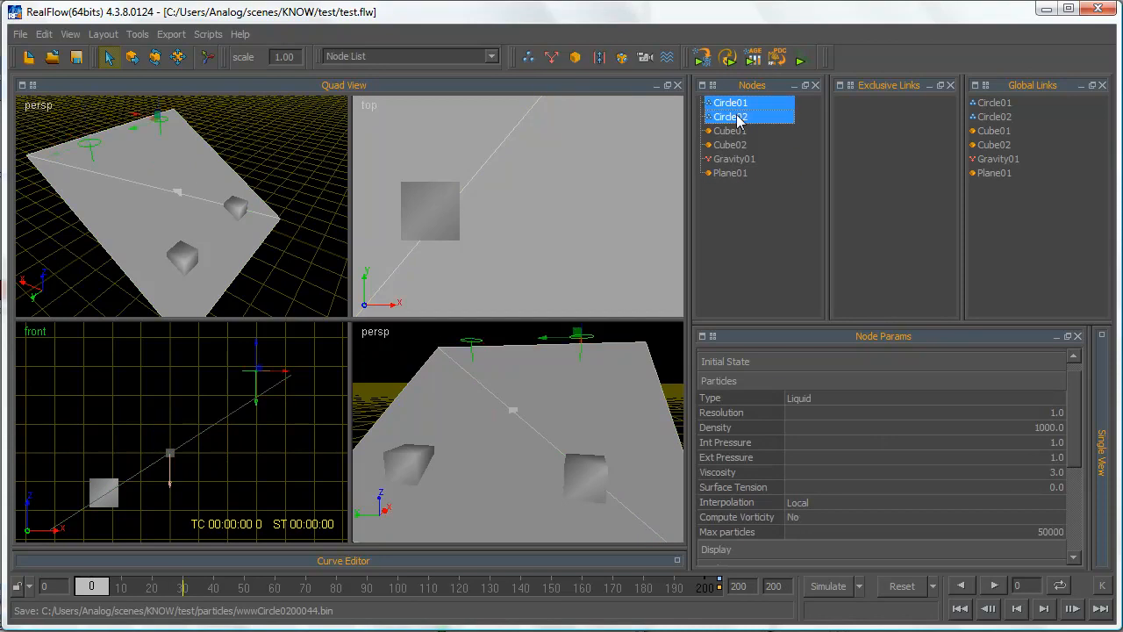
Step: Examine the Density, Int Pressure, Ext Pressure, Surface Tension and Resolution parameters of both emitters
{"action": "left_click", "coordinate": [902, 431]}
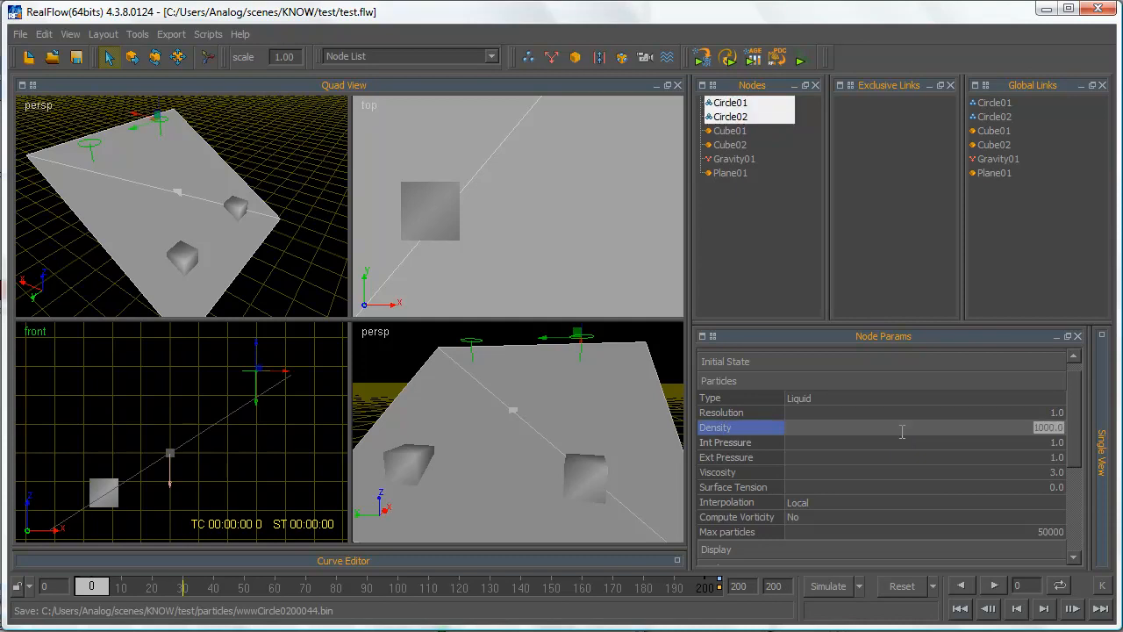
{"action": "double_click", "coordinate": [898, 443]}
{"action": "double_click", "coordinate": [891, 457]}
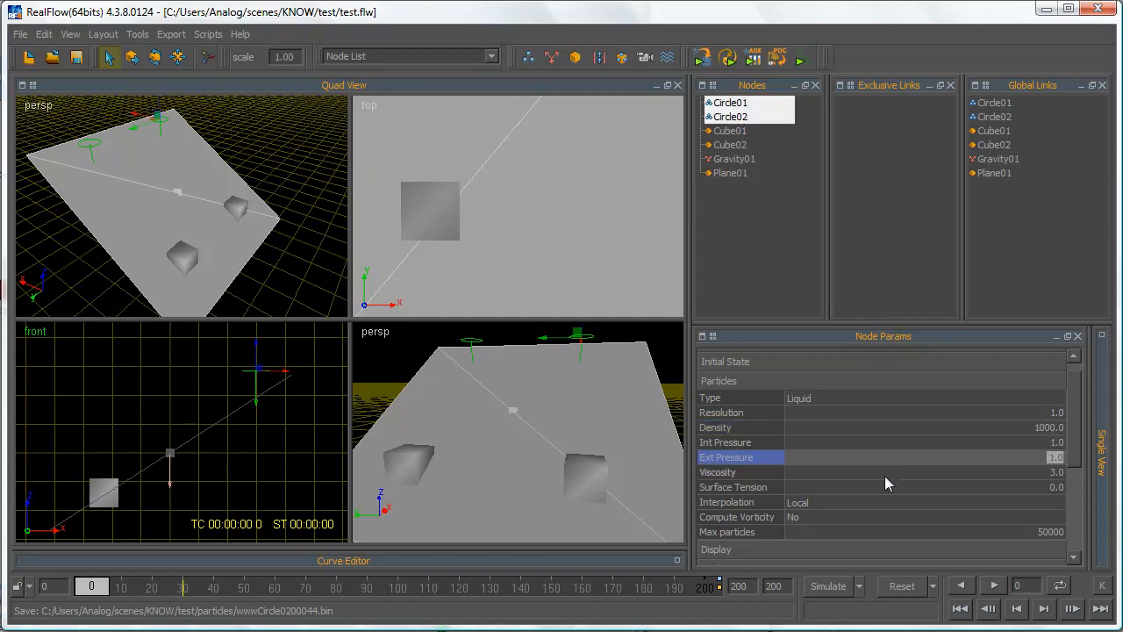
{"action": "double_click", "coordinate": [880, 488]}
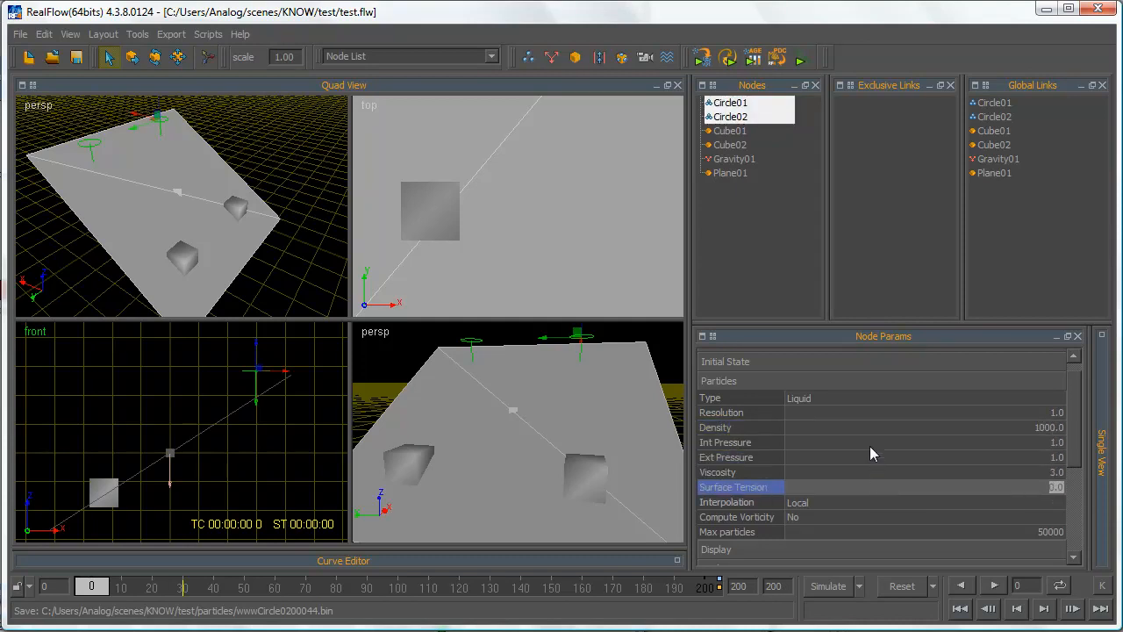
{"action": "double_click", "coordinate": [865, 413]}
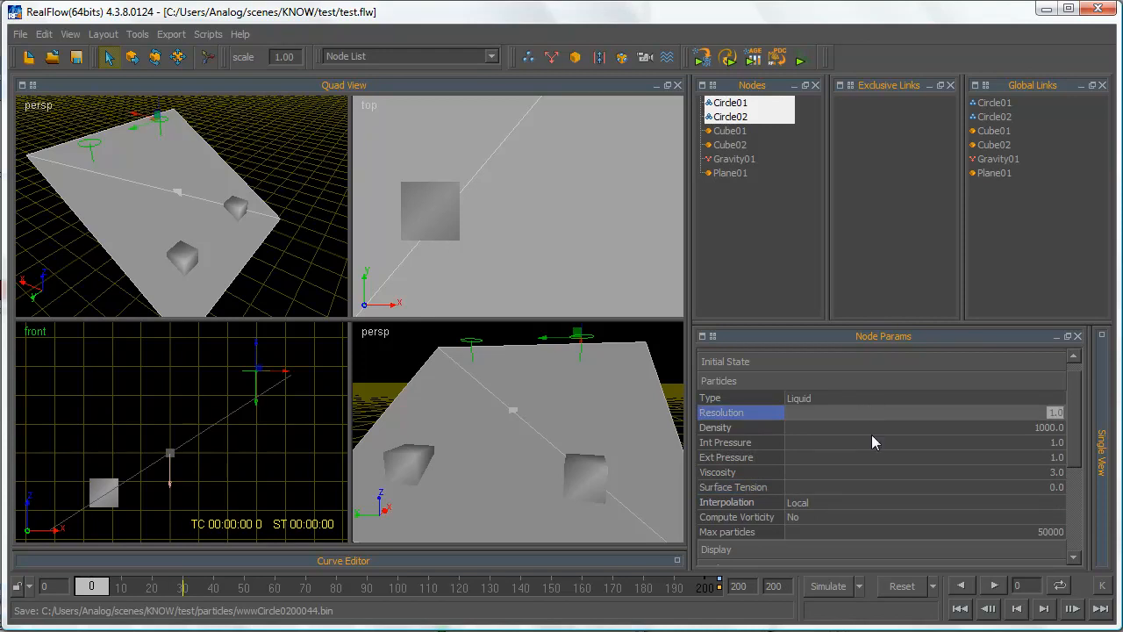
{"action": "double_click", "coordinate": [869, 427]}
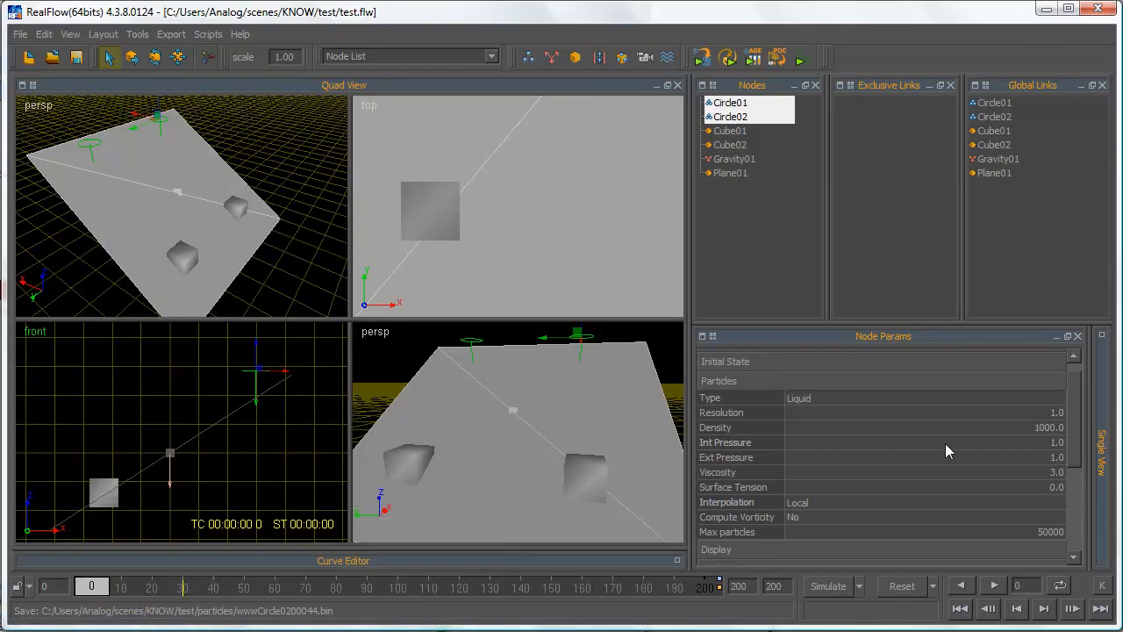
{"action": "left_click", "coordinate": [945, 442]}
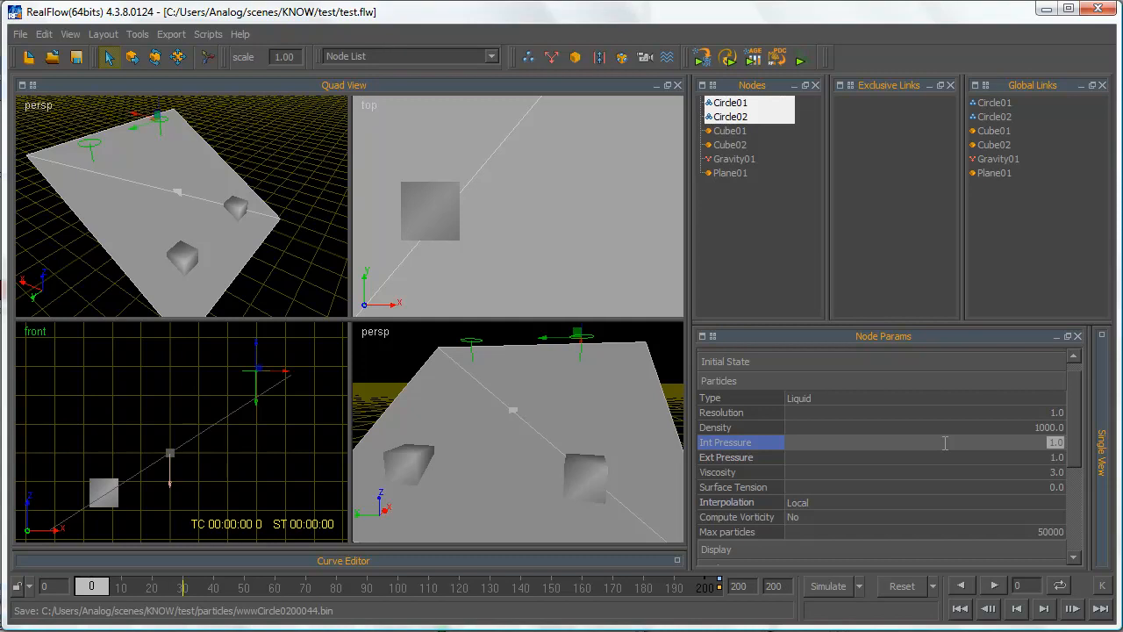
Step: Set the Int Pressure of only the Circle02 emitter to 0.01
{"action": "scroll", "coordinate": [604, 239], "scroll_direction": "down", "scroll_amount": 3}
{"action": "scroll", "coordinate": [604, 241], "scroll_direction": "down", "scroll_amount": 2}
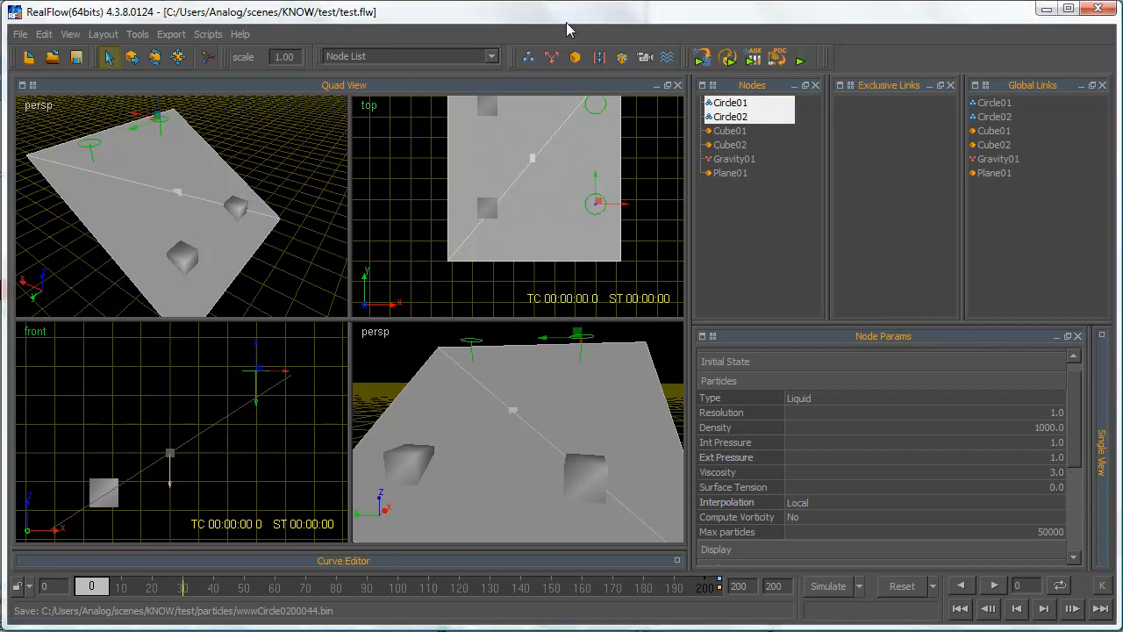
{"action": "left_click", "coordinate": [642, 286]}
{"action": "left_click", "coordinate": [593, 339]}
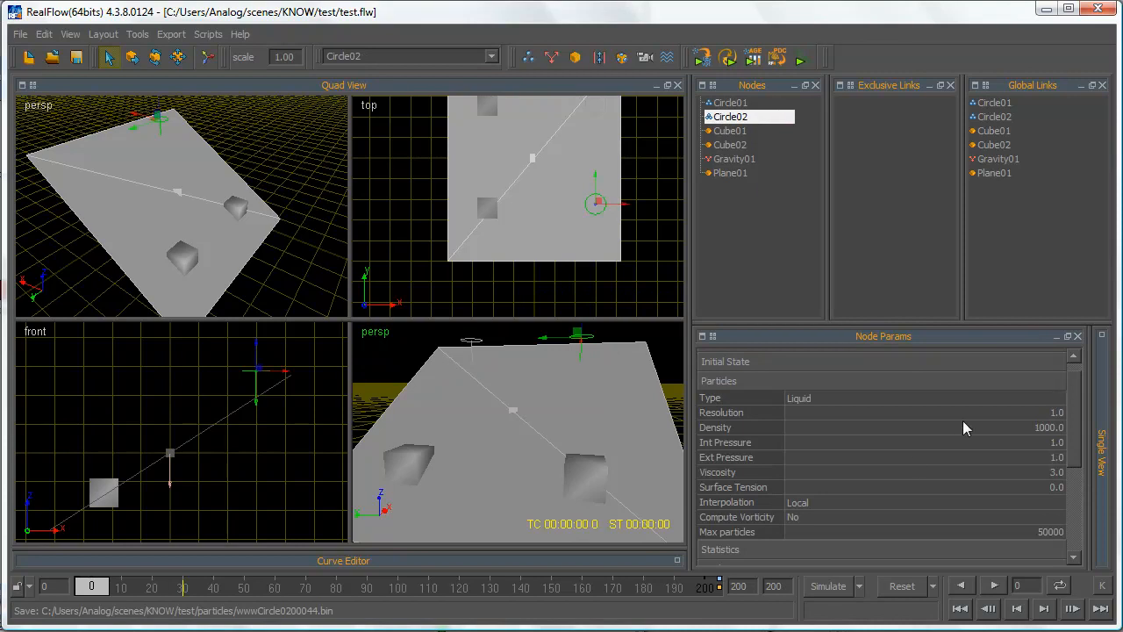
{"action": "left_click", "coordinate": [971, 446]}
{"action": "type", "text": ".01"}
{"action": "key", "text": "Return"}
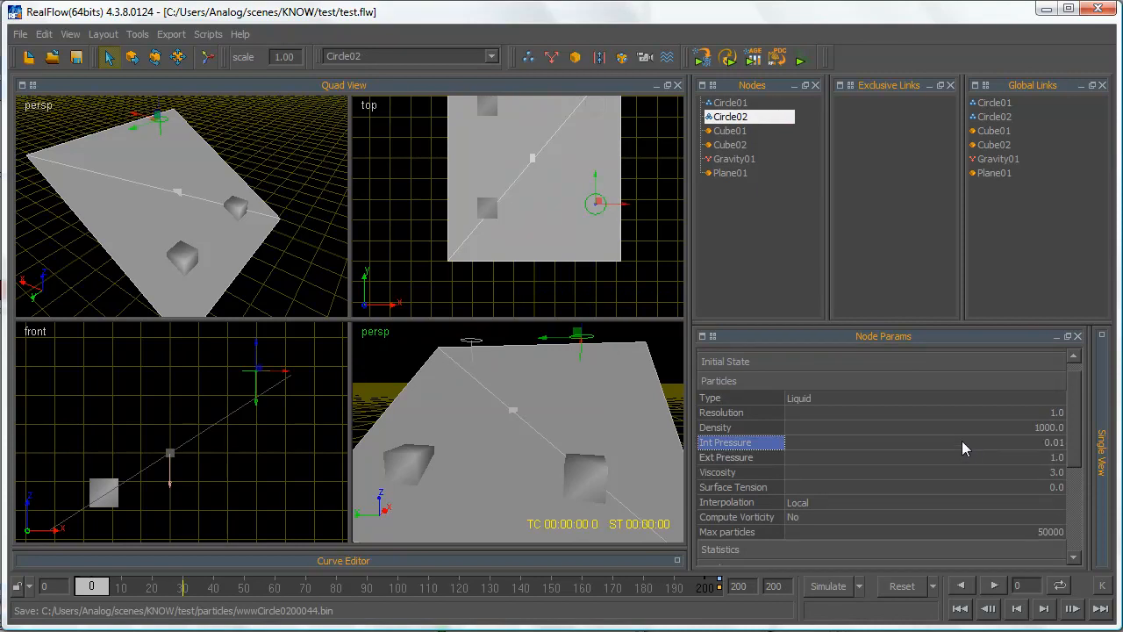
Step: Simulate the scene up to frame 23 and have both circle emitters selected
{"action": "scroll", "coordinate": [519, 265], "scroll_direction": "up", "scroll_amount": 3}
{"action": "middle_click_drag", "start_coordinate": [521, 265], "coordinate": [546, 245], "text": "alt"}
{"action": "left_click", "coordinate": [549, 109]}
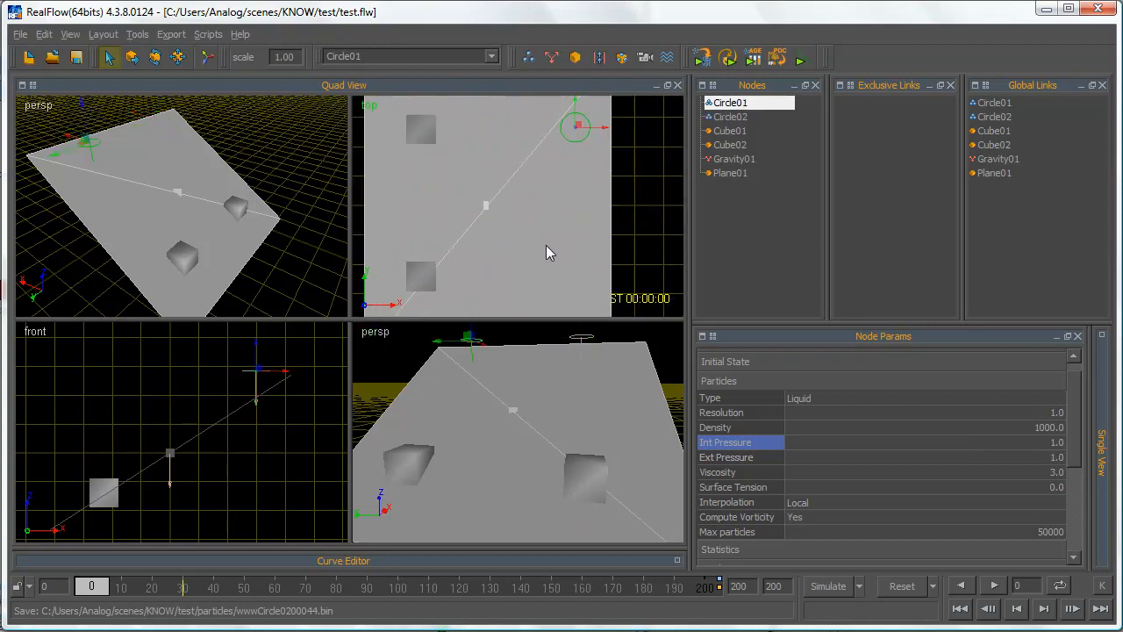
{"action": "scroll", "coordinate": [545, 246], "scroll_direction": "down", "scroll_amount": 1}
{"action": "left_click", "coordinate": [831, 588]}
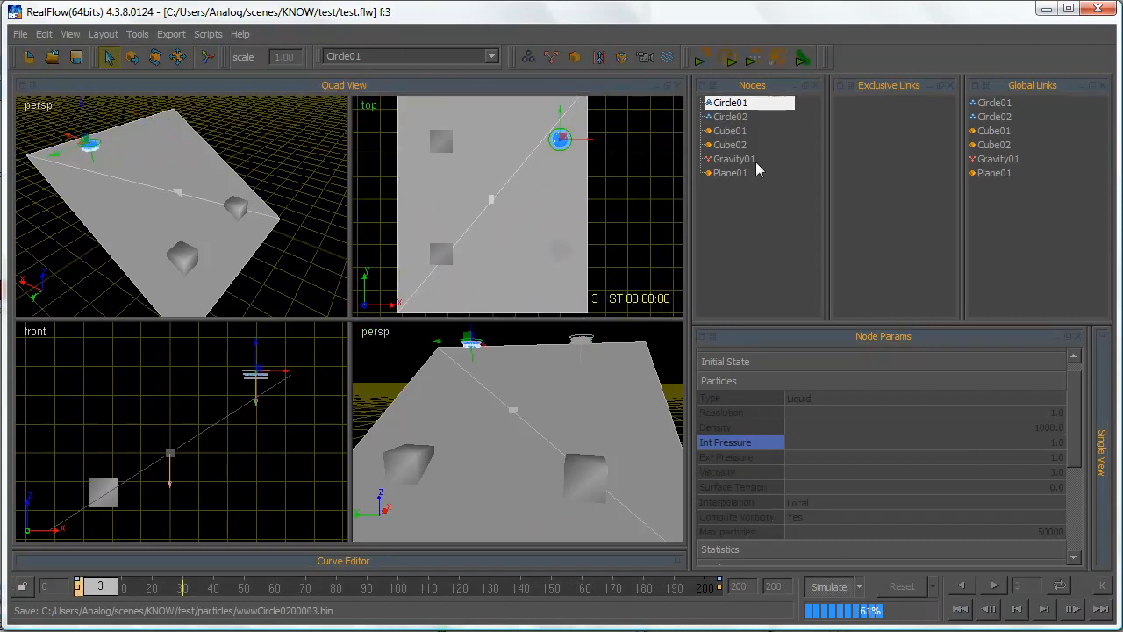
{"action": "left_click", "coordinate": [728, 116], "text": "ctrl"}
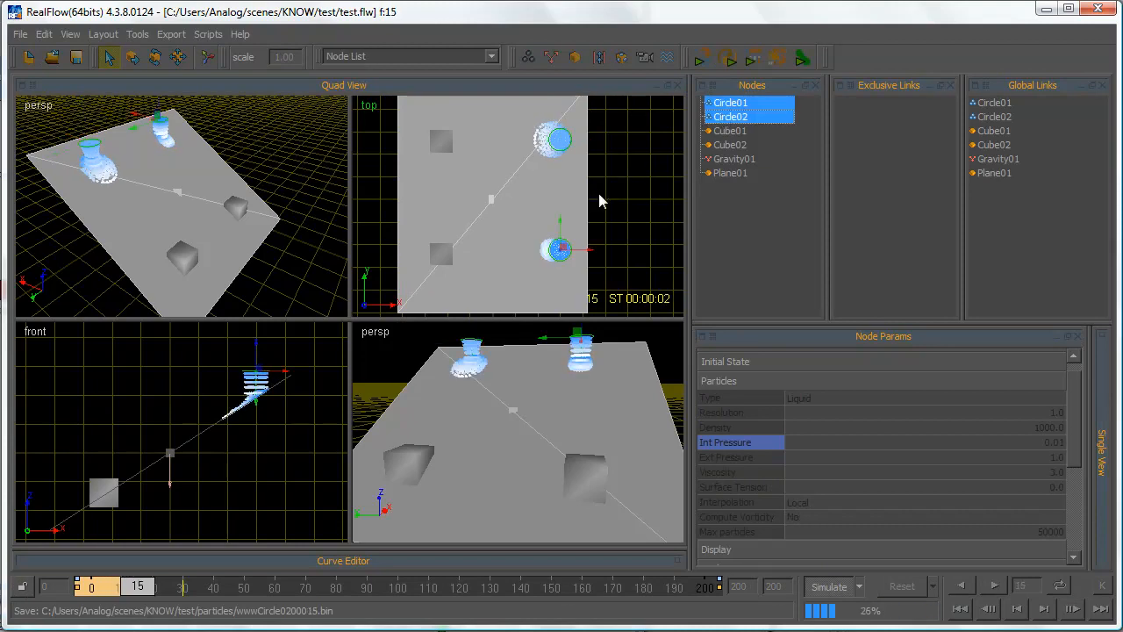
{"action": "left_click", "coordinate": [832, 587]}
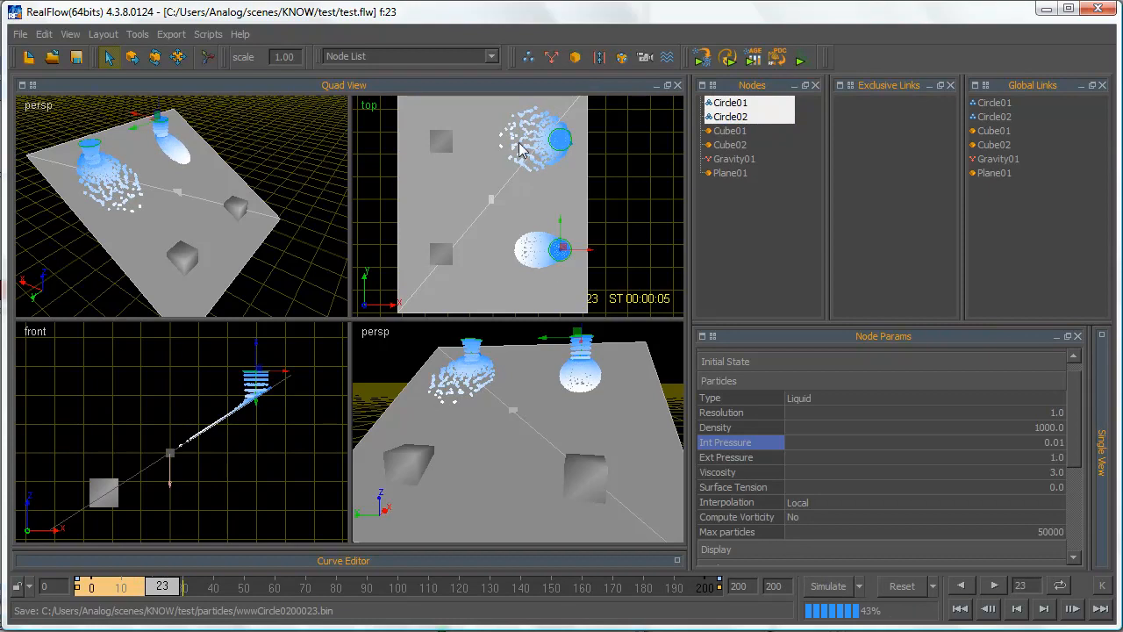
Step: Compare the particle spread of Circle01 and Circle02 on the plane up close in the top view
{"action": "scroll", "coordinate": [539, 142], "scroll_direction": "up", "scroll_amount": 3}
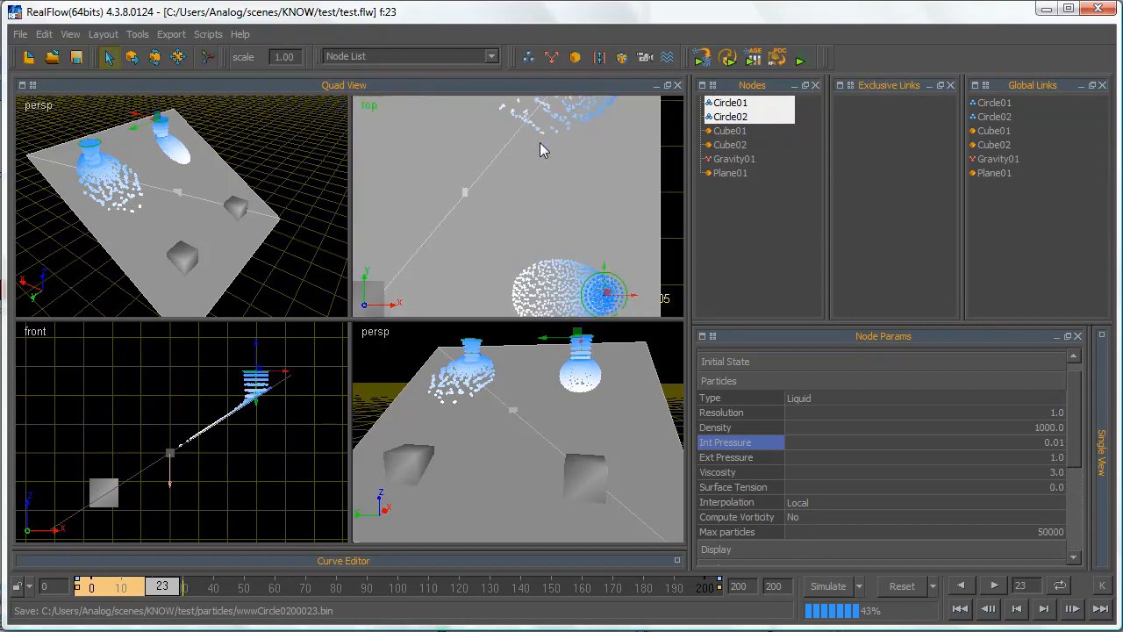
{"action": "scroll", "coordinate": [548, 123], "scroll_direction": "down", "scroll_amount": 1}
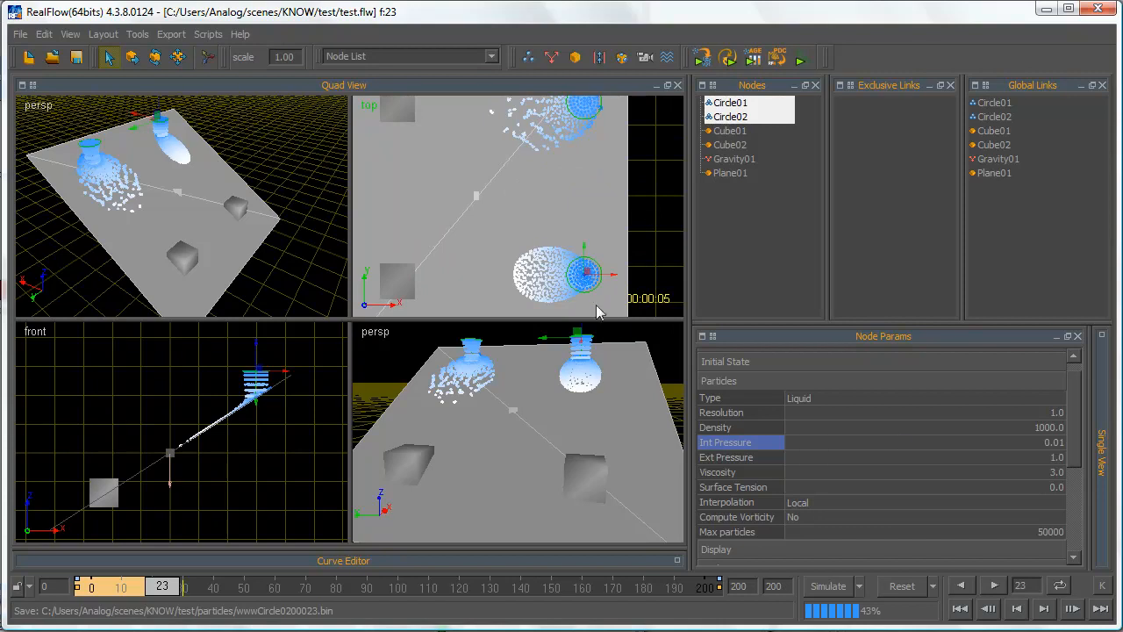
{"action": "scroll", "coordinate": [542, 286], "scroll_direction": "up", "scroll_amount": 2}
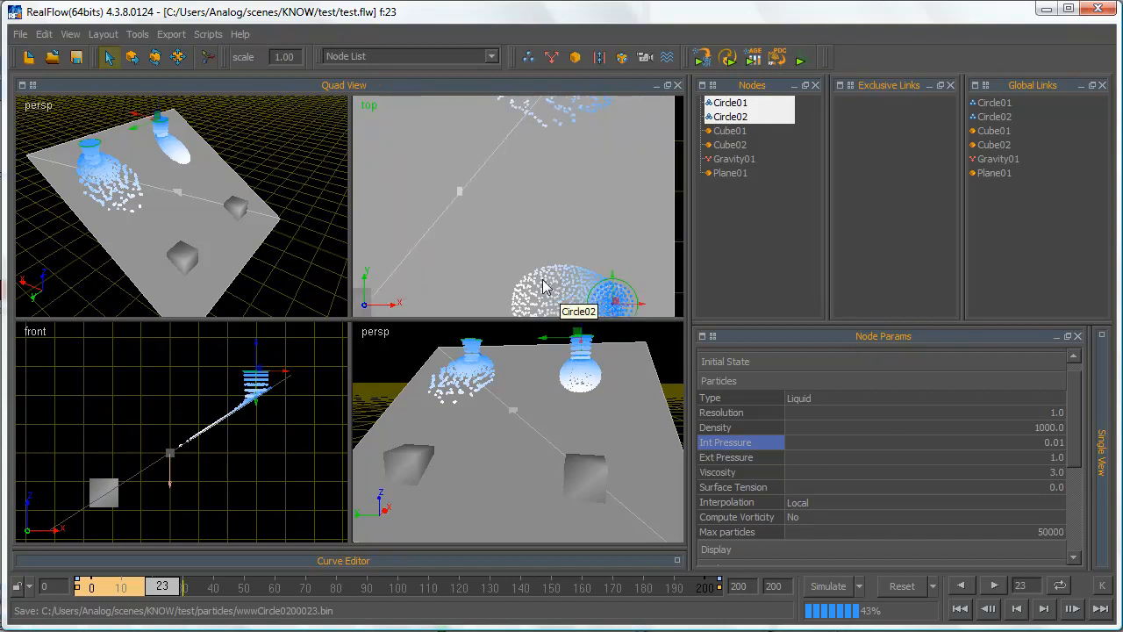
{"action": "scroll", "coordinate": [543, 286], "scroll_direction": "down", "scroll_amount": 2}
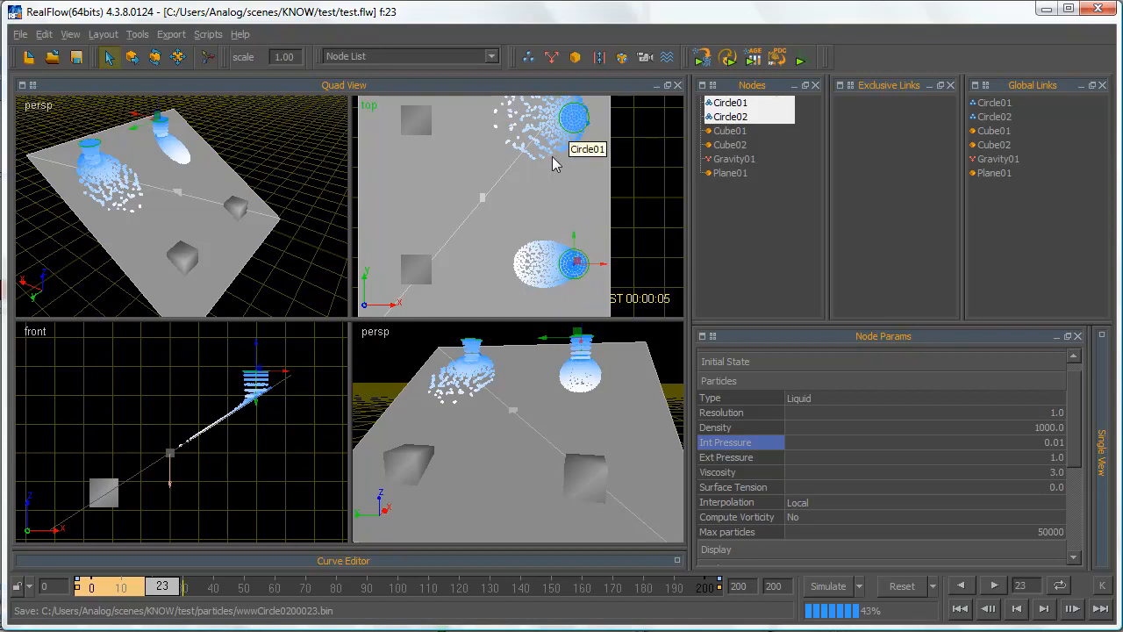
{"action": "scroll", "coordinate": [553, 165], "scroll_direction": "up", "scroll_amount": 6}
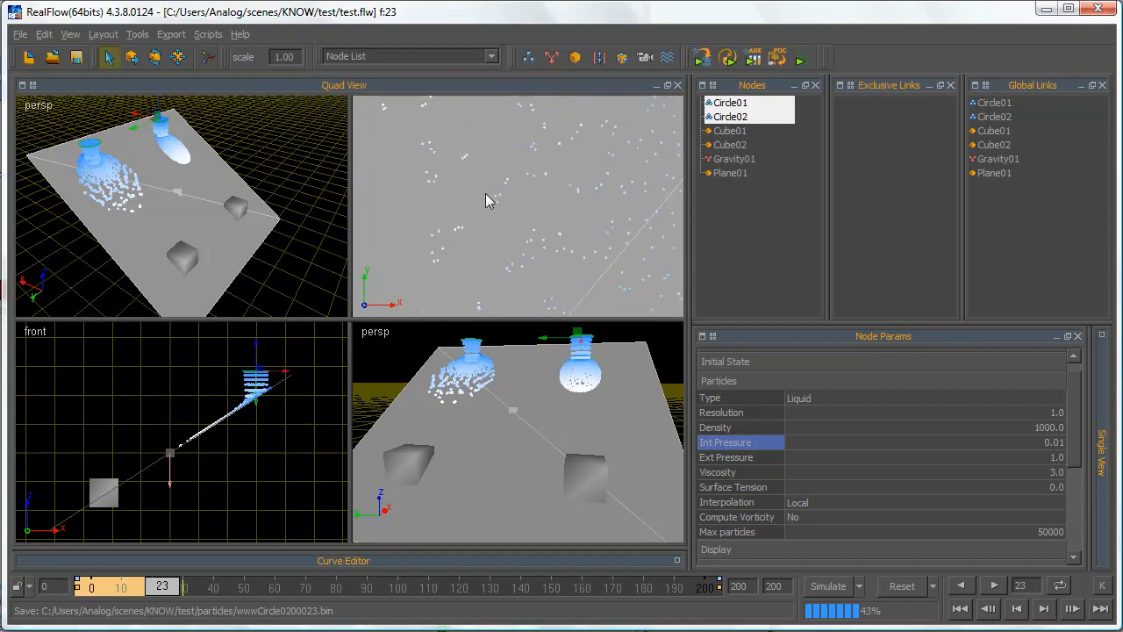
{"action": "scroll", "coordinate": [544, 237], "scroll_direction": "down", "scroll_amount": 6}
{"action": "scroll", "coordinate": [538, 207], "scroll_direction": "up", "scroll_amount": 5}
{"action": "scroll", "coordinate": [540, 264], "scroll_direction": "down", "scroll_amount": 2}
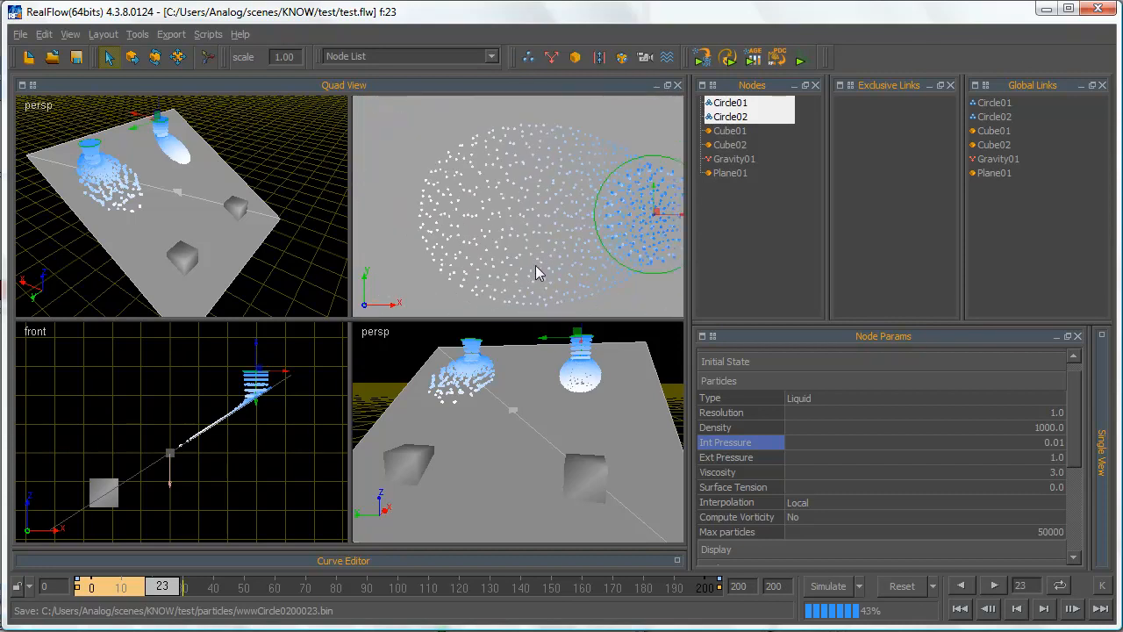
{"action": "scroll", "coordinate": [553, 255], "scroll_direction": "down", "scroll_amount": 3}
{"action": "scroll", "coordinate": [558, 263], "scroll_direction": "down", "scroll_amount": 5}
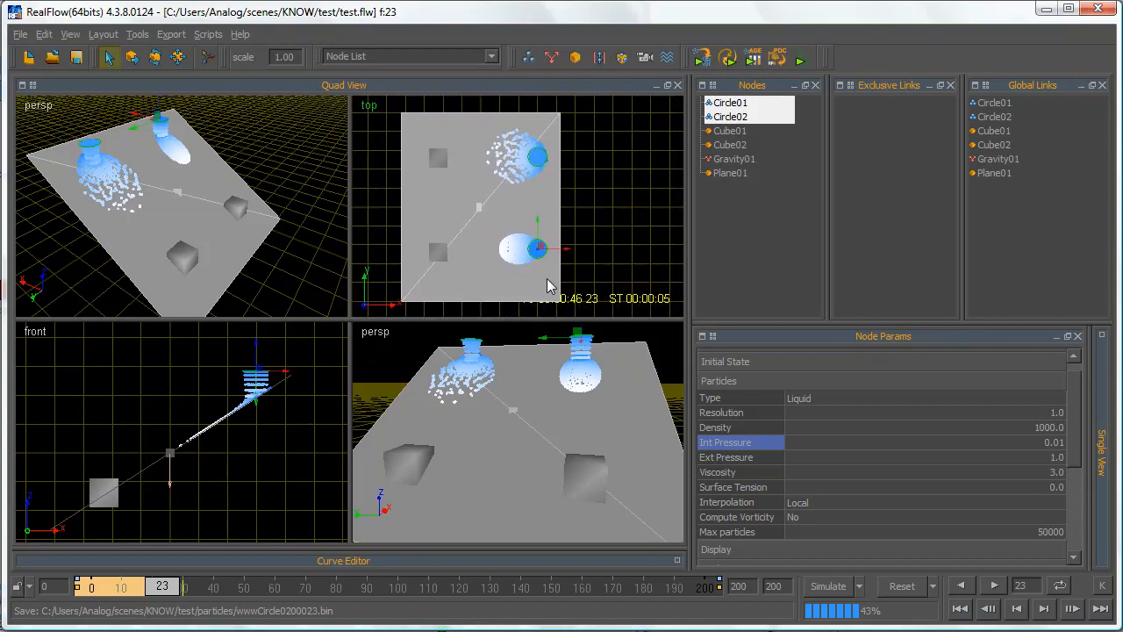
{"action": "scroll", "coordinate": [547, 278], "scroll_direction": "up", "scroll_amount": 3}
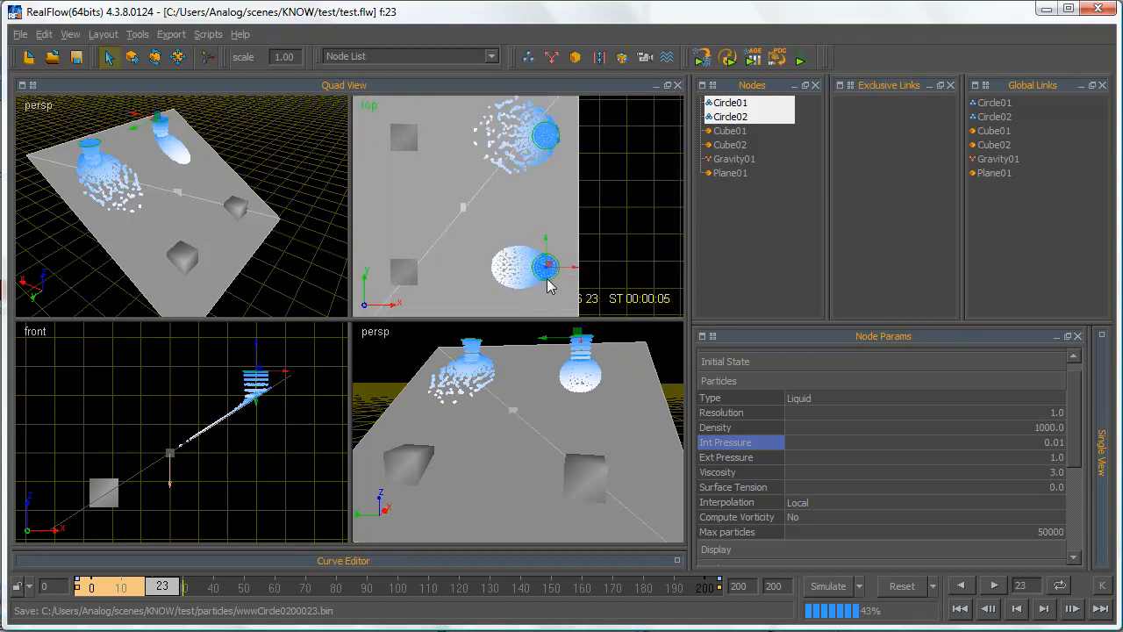
Step: Inspect the Resolution and Int Pressure values of the two selected emitters, leaving Int Pressure open for editing
{"action": "left_click", "coordinate": [1056, 442]}
{"action": "left_click", "coordinate": [1054, 413]}
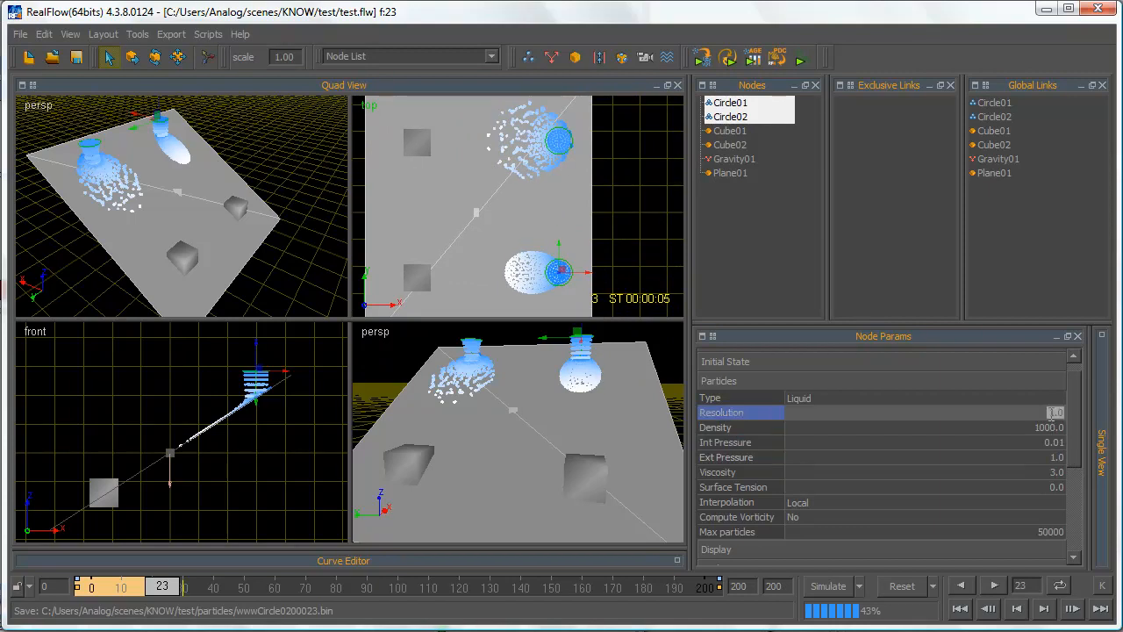
{"action": "left_click", "coordinate": [1057, 445]}
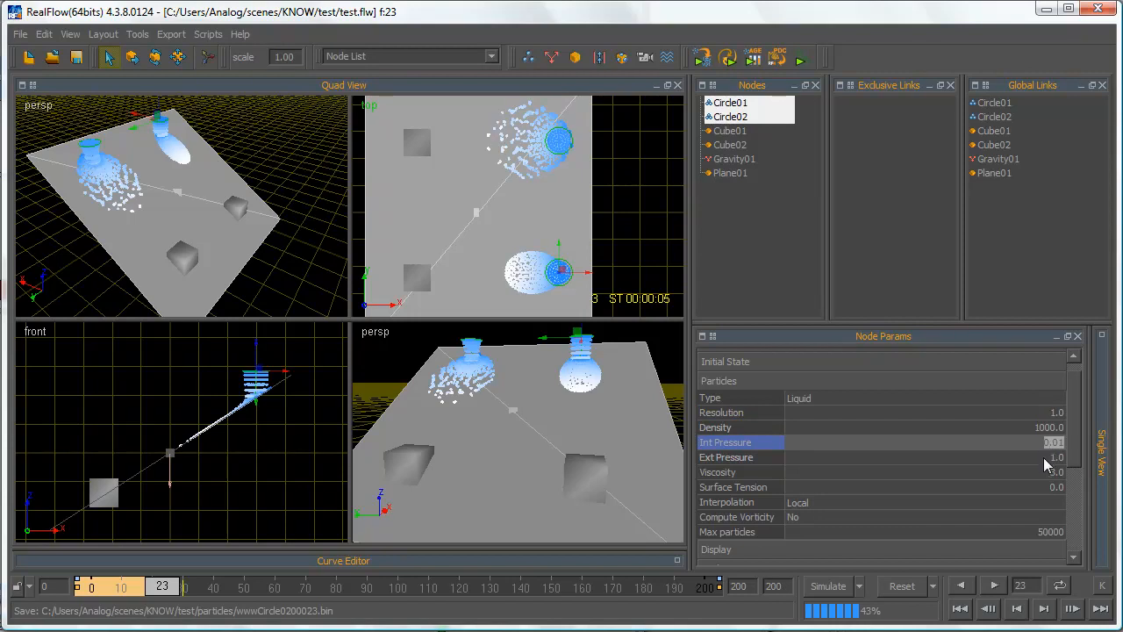
Step: Set the Int Pressure of both the Circle01 and Circle02 emitters to 0.01
{"action": "left_click", "coordinate": [1045, 457]}
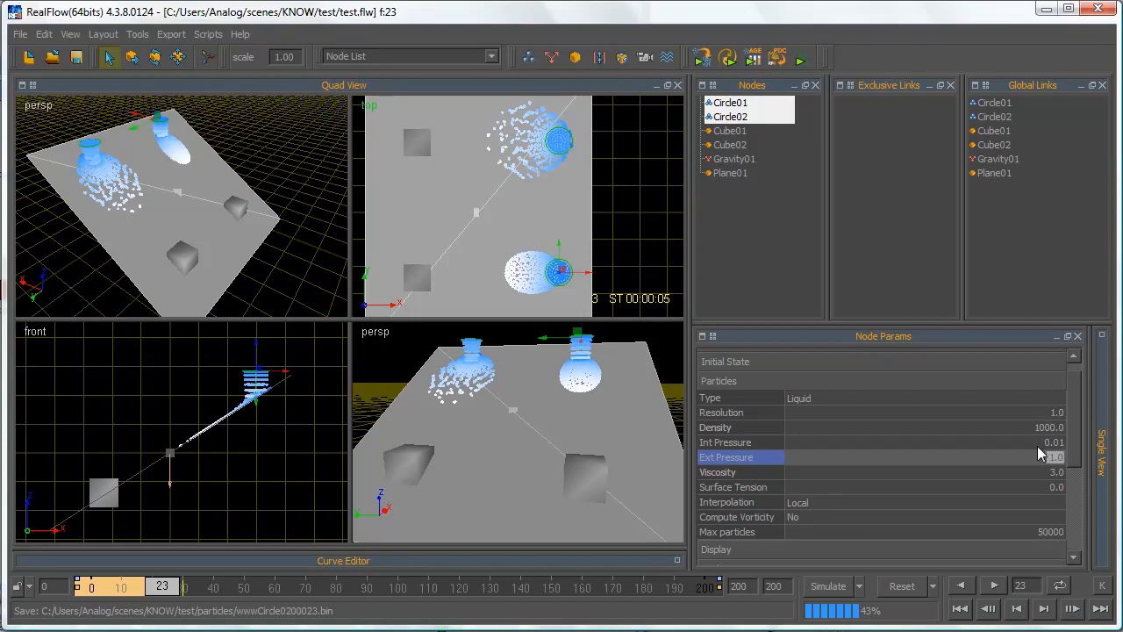
{"action": "left_click", "coordinate": [1037, 443]}
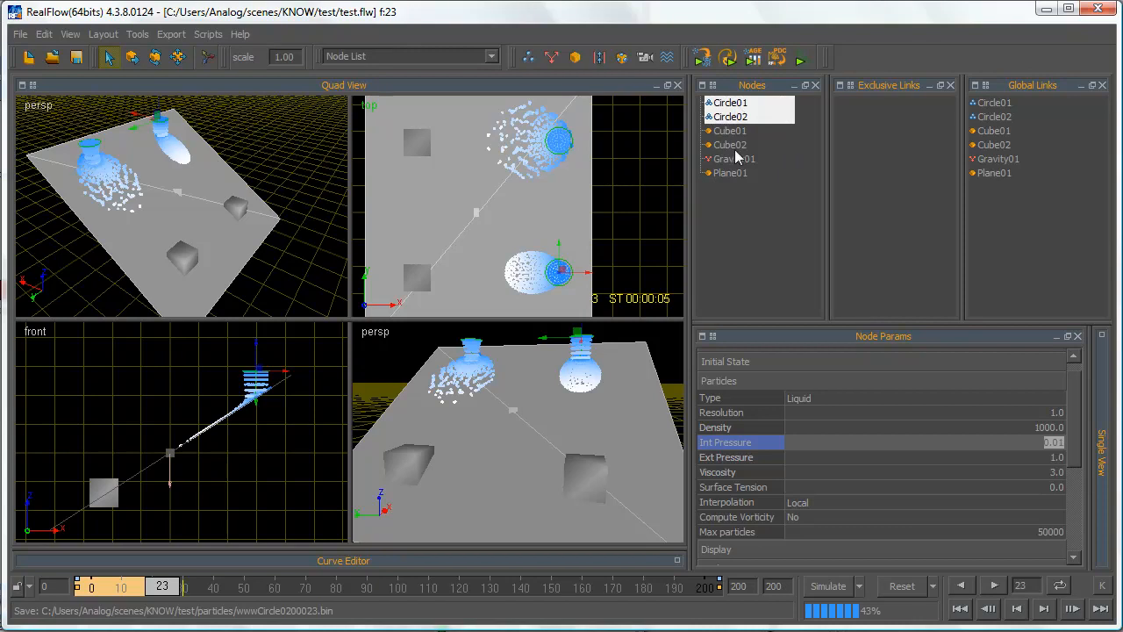
{"action": "left_click", "coordinate": [755, 174]}
{"action": "left_click", "coordinate": [739, 117]}
{"action": "left_click", "coordinate": [738, 104], "text": "shift"}
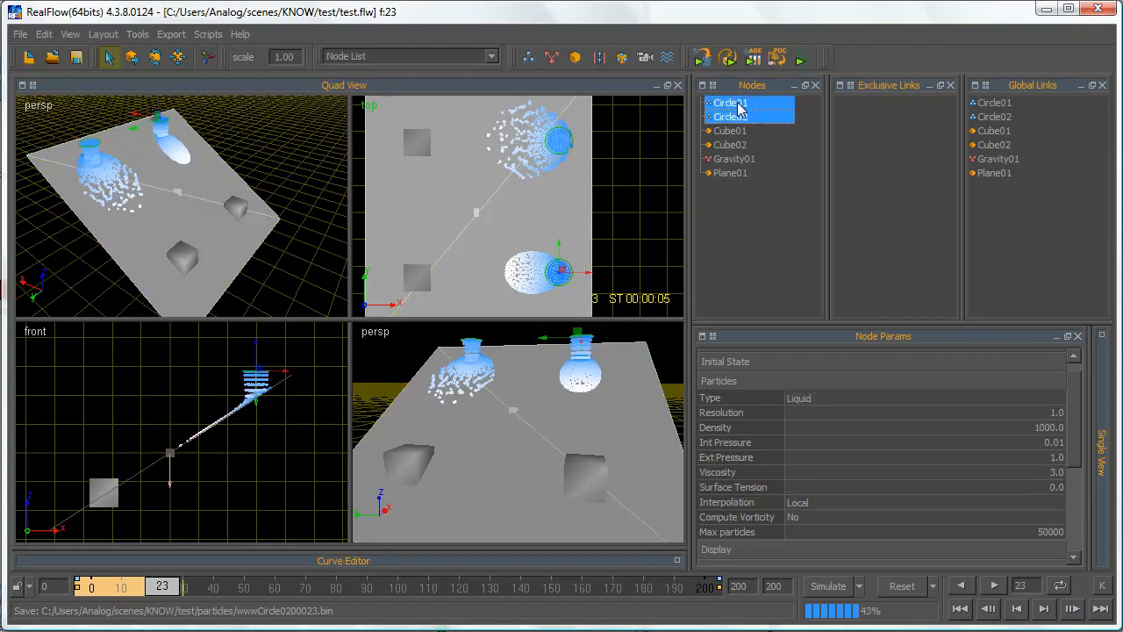
{"action": "left_click", "coordinate": [1032, 443]}
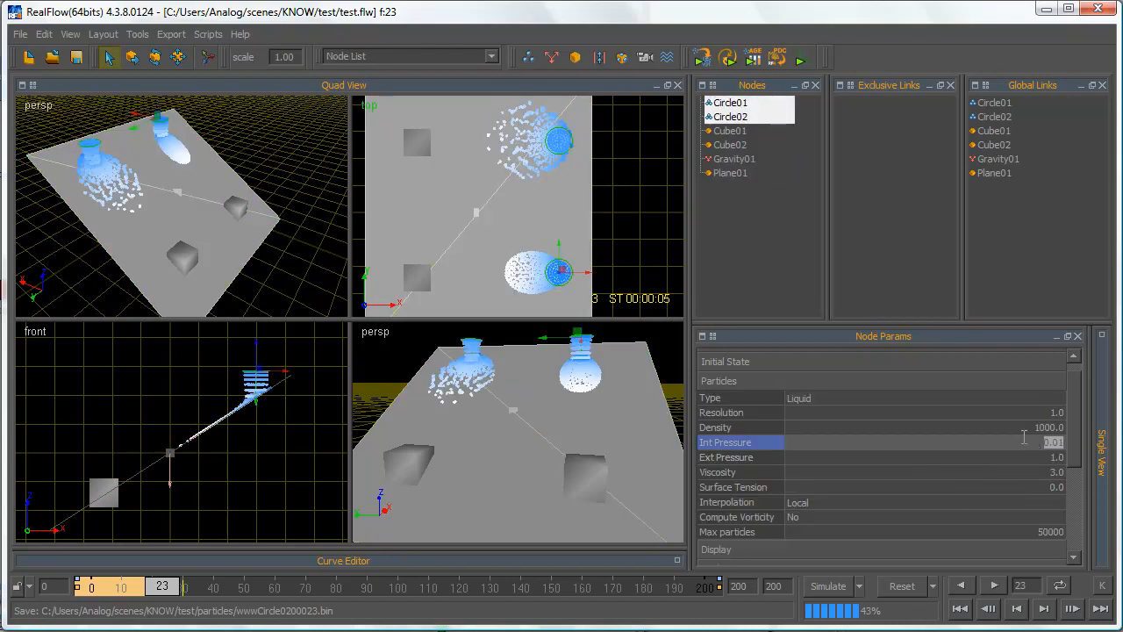
{"action": "type", "text": ".90"}
{"action": "key", "text": "BackSpace"}
{"action": "type", "text": "01"}
{"action": "key", "text": "Return"}
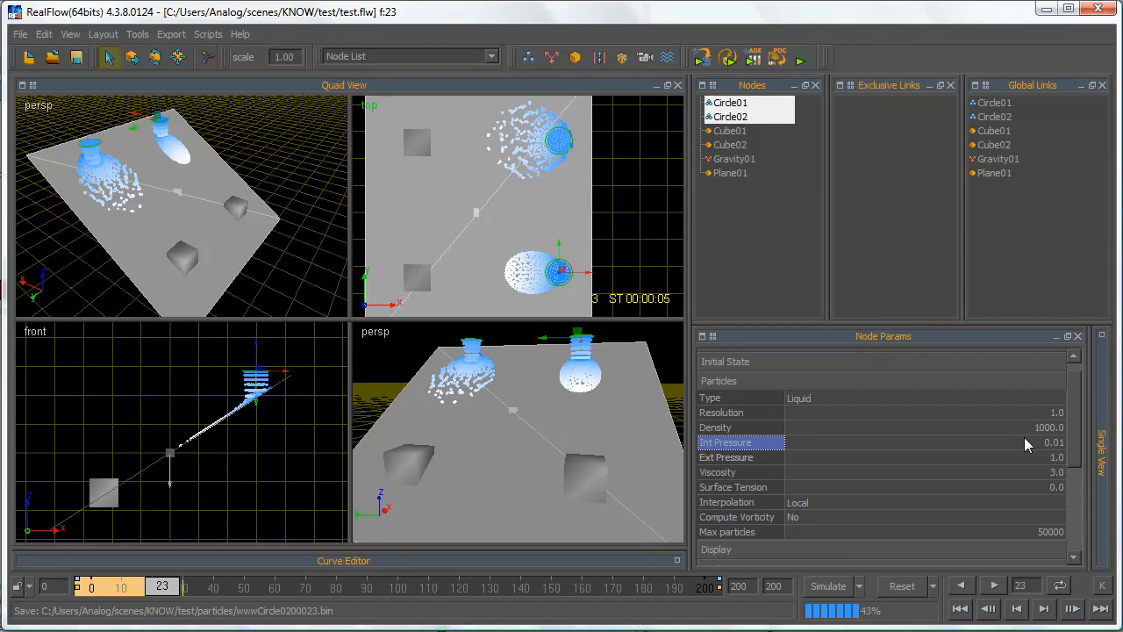
Step: Reset the simulation and set the Viscosity of both circle emitters to 6
{"action": "left_click", "coordinate": [900, 588]}
{"action": "left_click", "coordinate": [337, 428]}
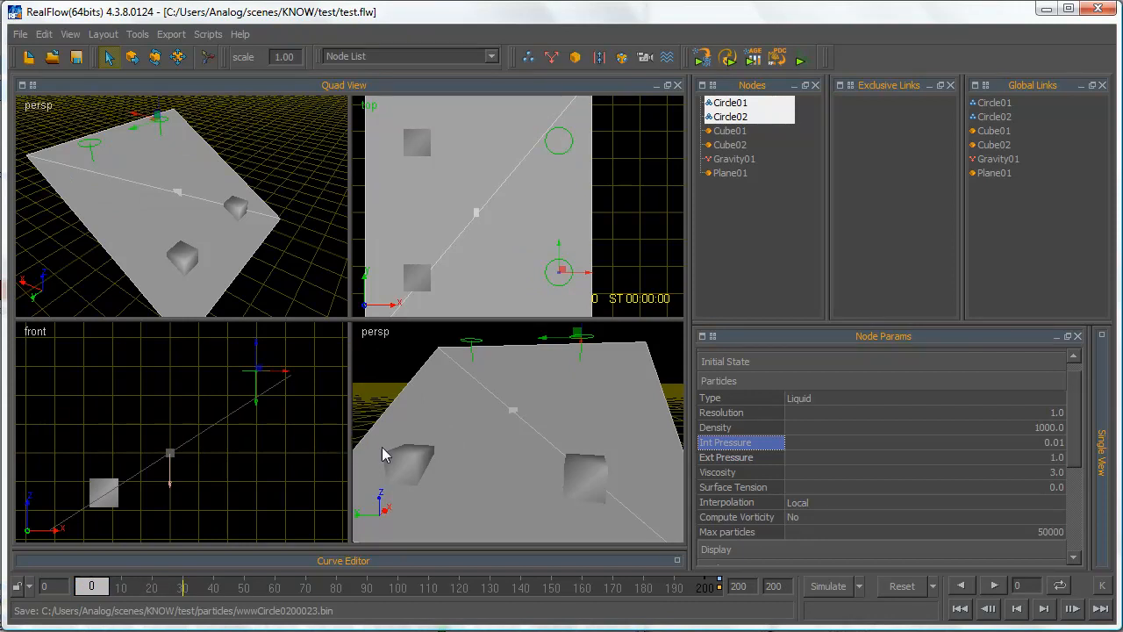
{"action": "left_click", "coordinate": [992, 472]}
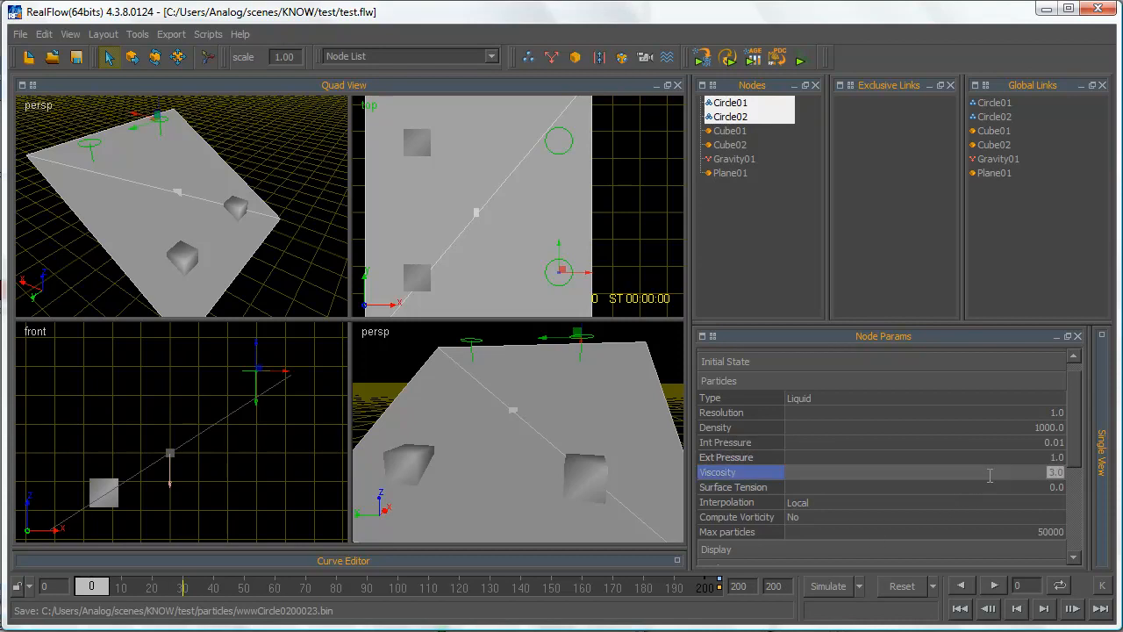
{"action": "type", "text": "6"}
{"action": "left_click", "coordinate": [795, 263]}
Step: Set the Viscosity of only the Circle02 emitter to 60
{"action": "left_click", "coordinate": [581, 339]}
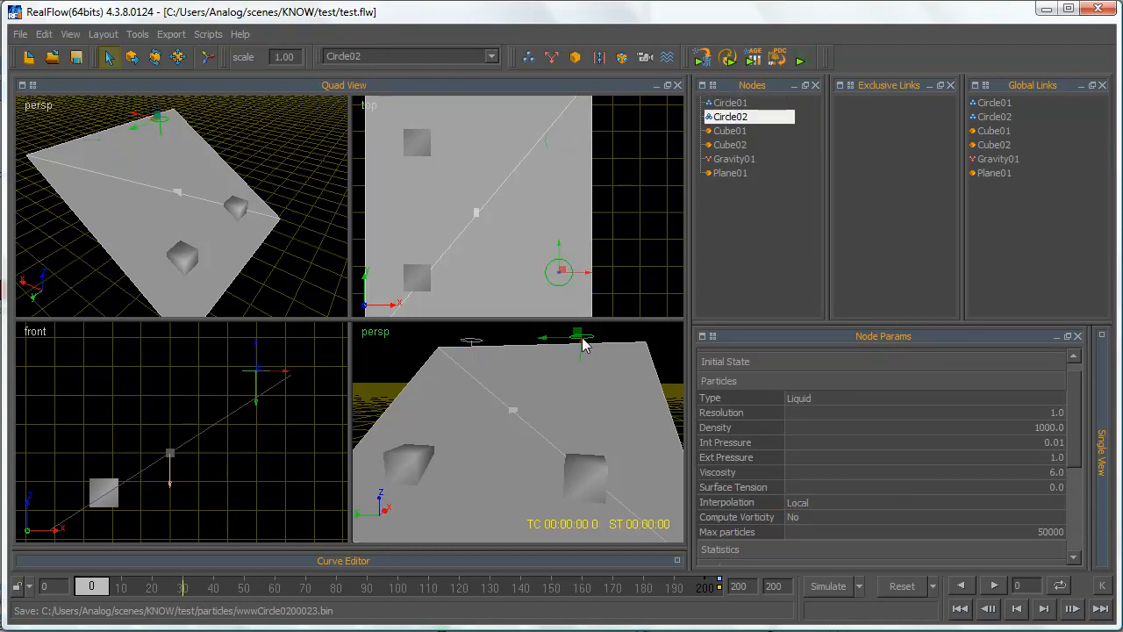
{"action": "left_click", "coordinate": [1021, 472]}
{"action": "type", "text": "60"}
{"action": "key", "text": "Return"}
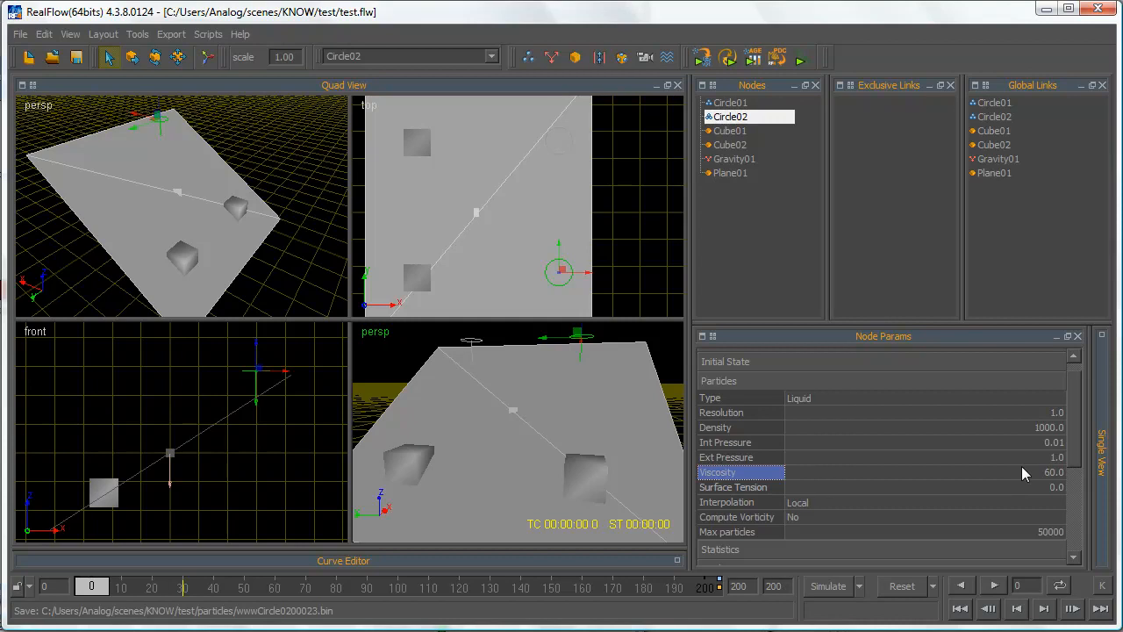
Step: Simulate the scene up to frame 52 with both circle emitters selected to compare their viscosity
{"action": "left_click", "coordinate": [829, 586]}
{"action": "left_click", "coordinate": [734, 107], "text": "ctrl"}
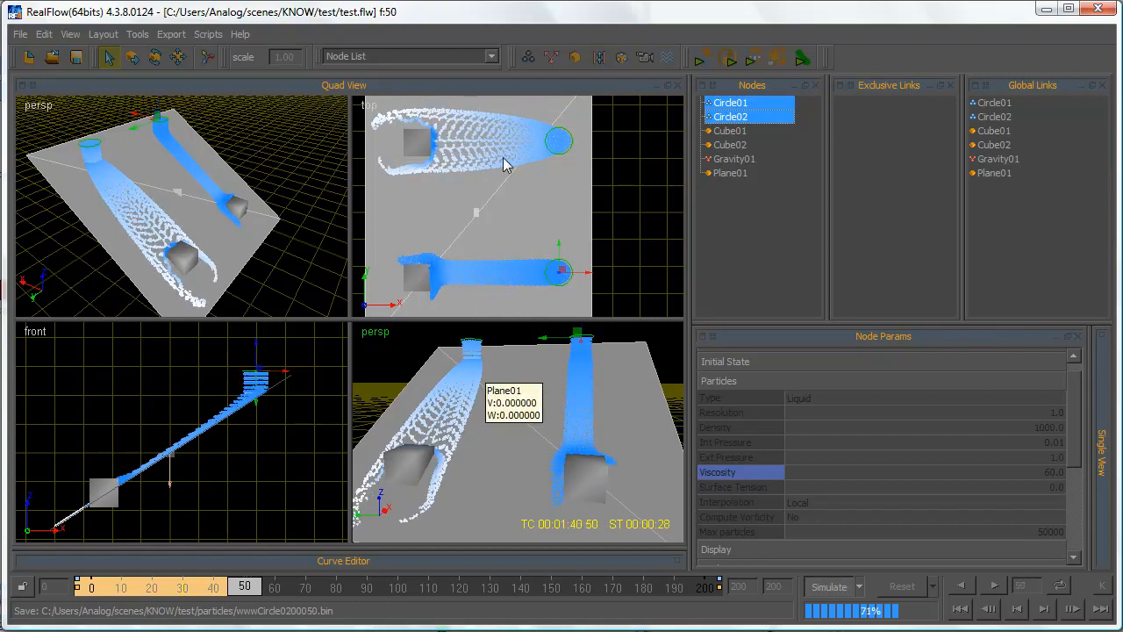
{"action": "left_click", "coordinate": [830, 588]}
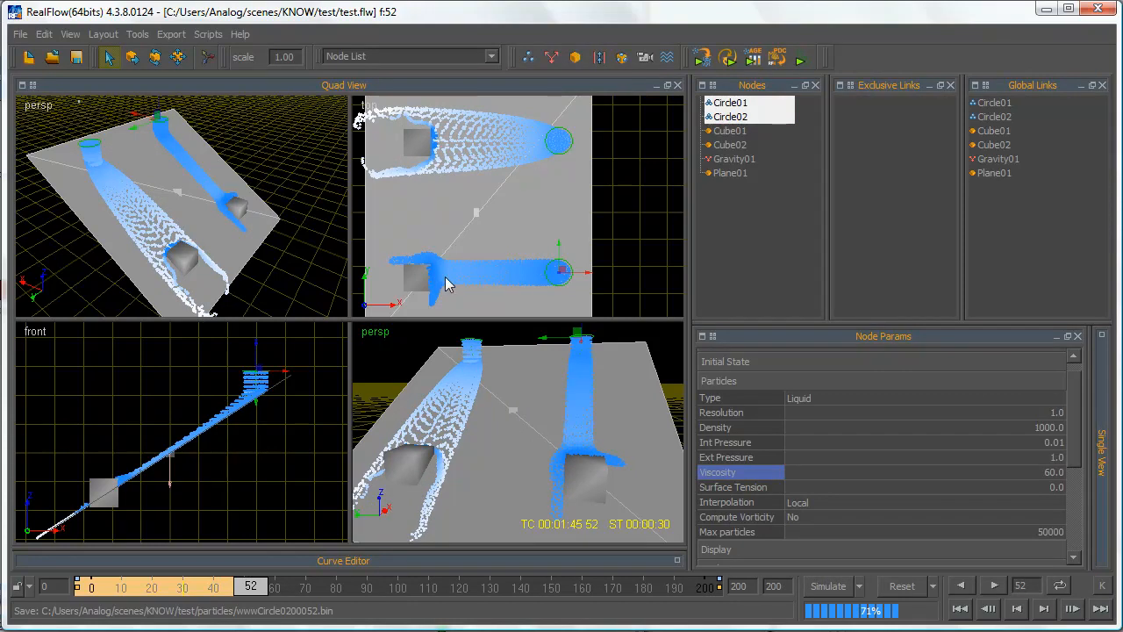
Step: Reset the simulation and set the Viscosity of both circle emitters to 3
{"action": "left_click", "coordinate": [914, 588]}
{"action": "left_click", "coordinate": [409, 427]}
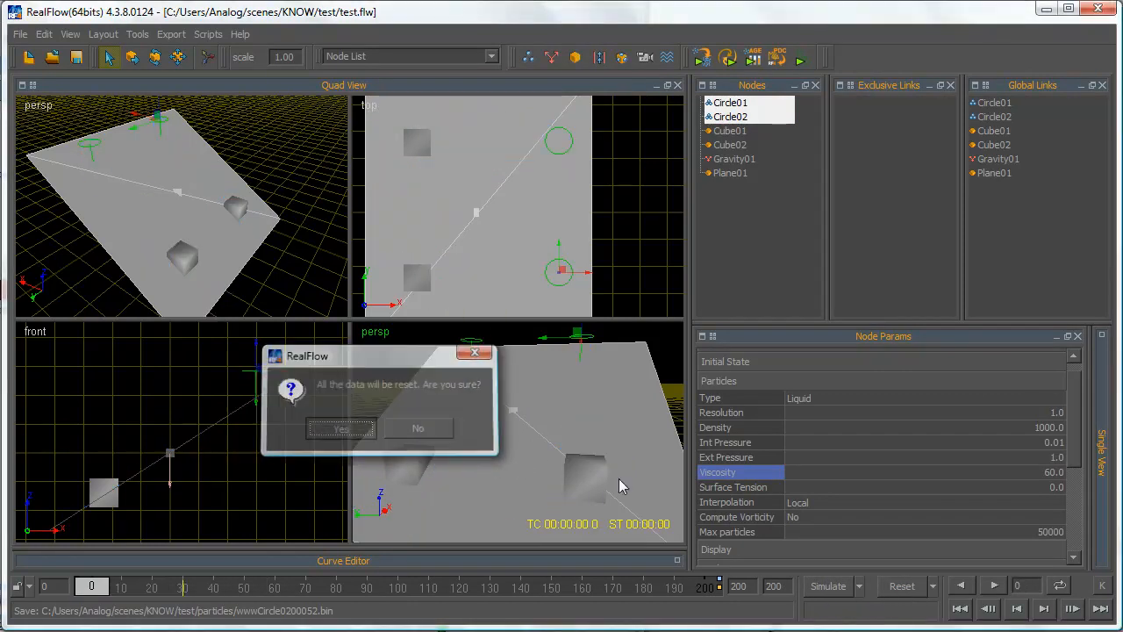
{"action": "double_click", "coordinate": [1061, 473]}
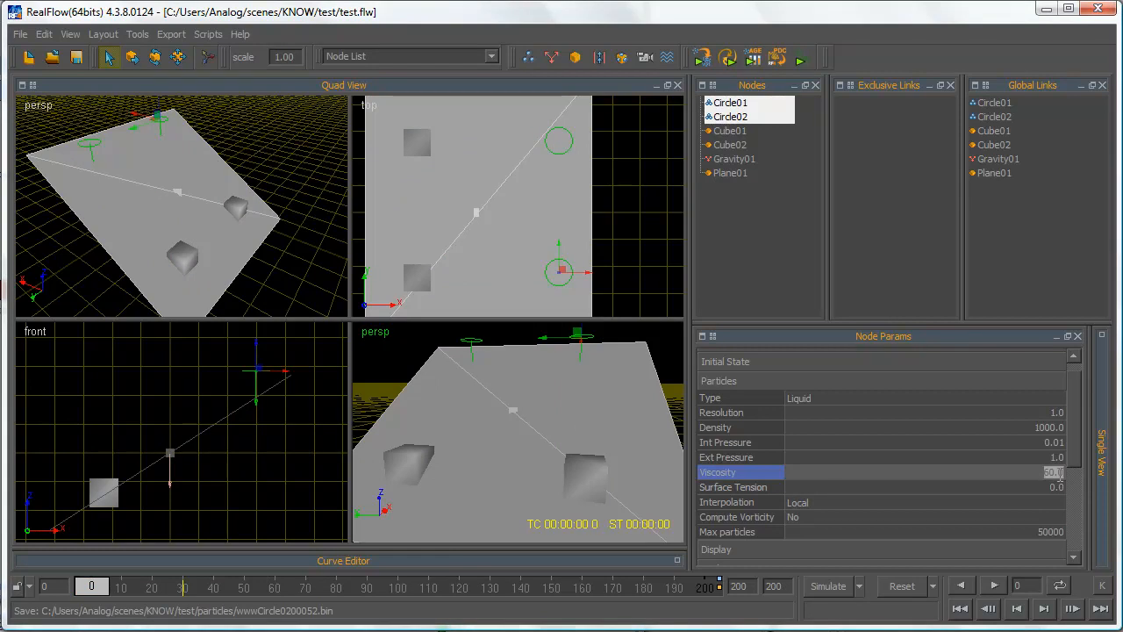
{"action": "key", "text": "BackSpace"}
{"action": "type", "text": "3"}
{"action": "key", "text": "Return"}
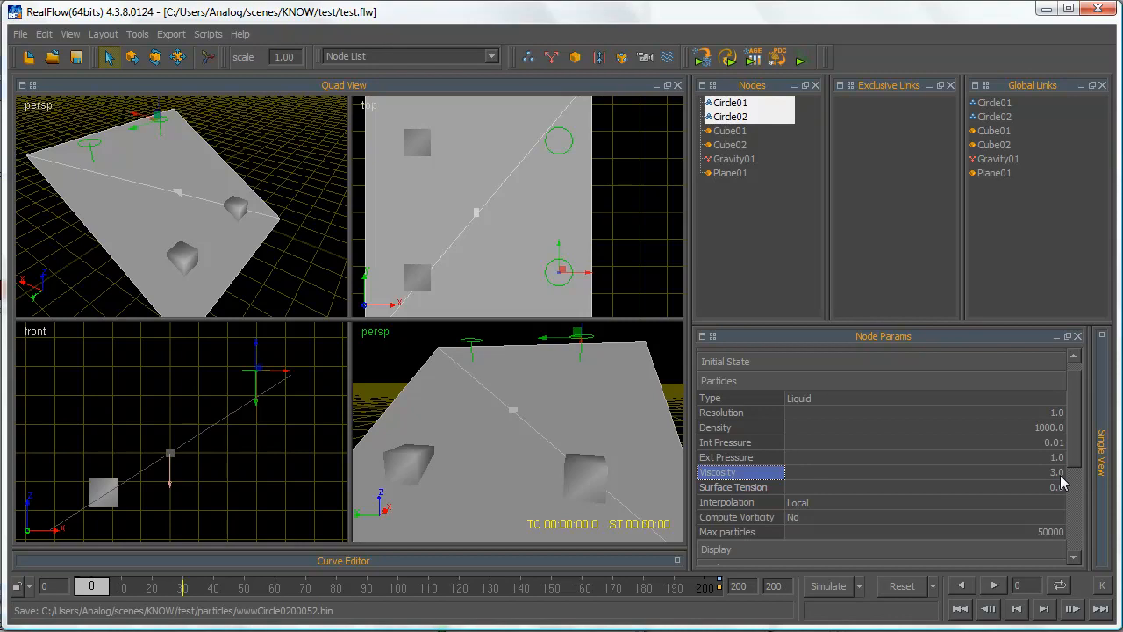
Step: Set the Surface Tension of only the Circle02 emitter to 100
{"action": "double_click", "coordinate": [1056, 487]}
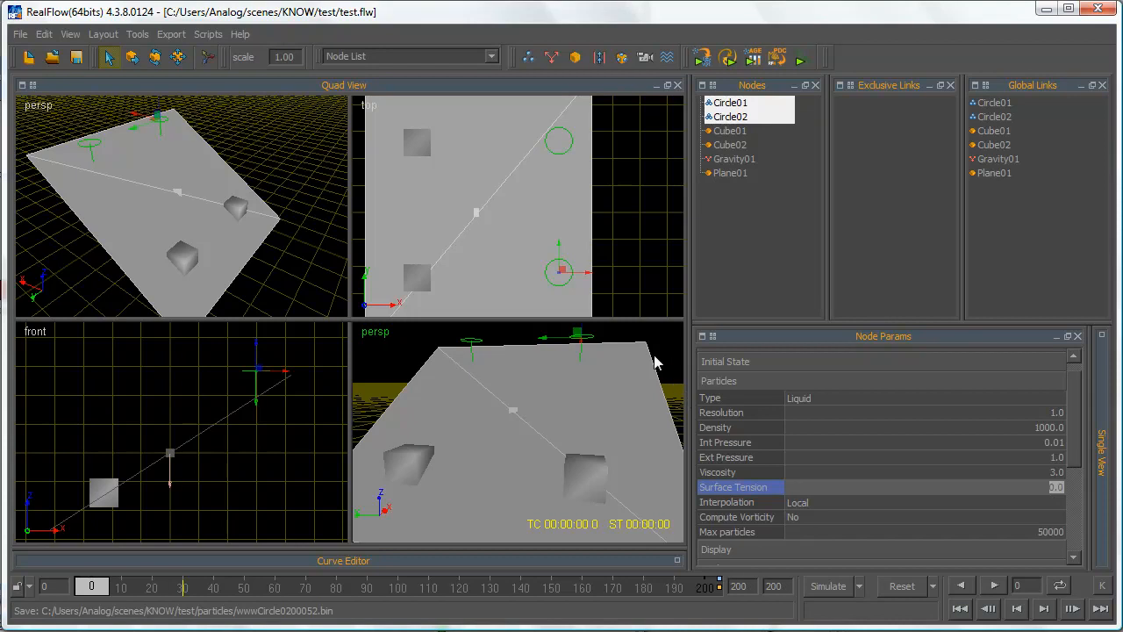
{"action": "left_click", "coordinate": [599, 342]}
{"action": "left_click", "coordinate": [584, 338]}
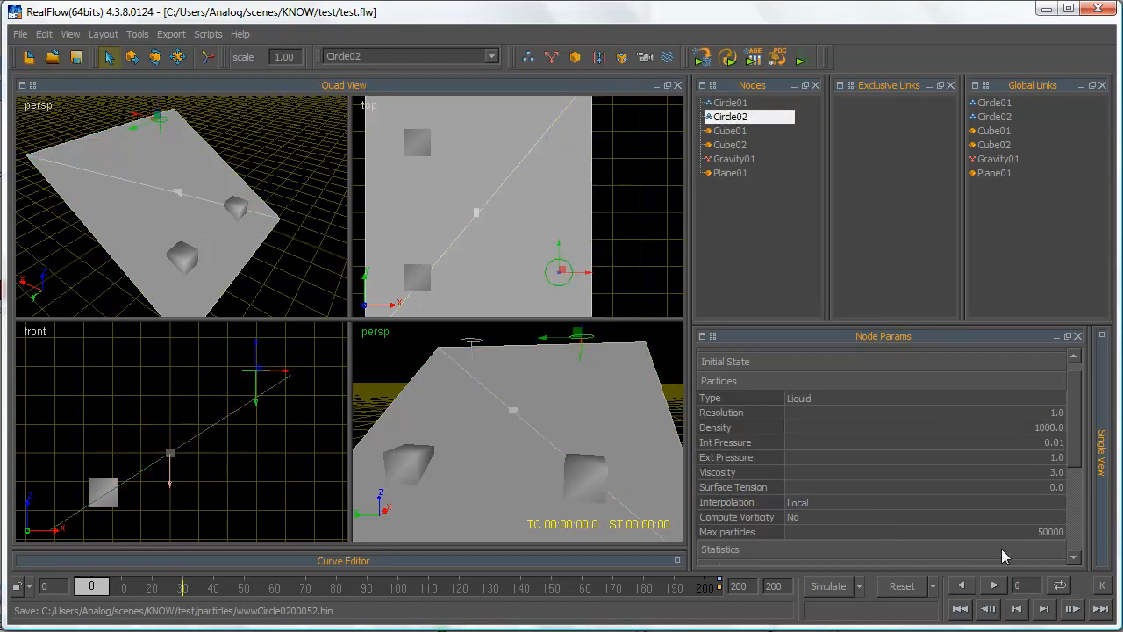
{"action": "double_click", "coordinate": [1033, 488]}
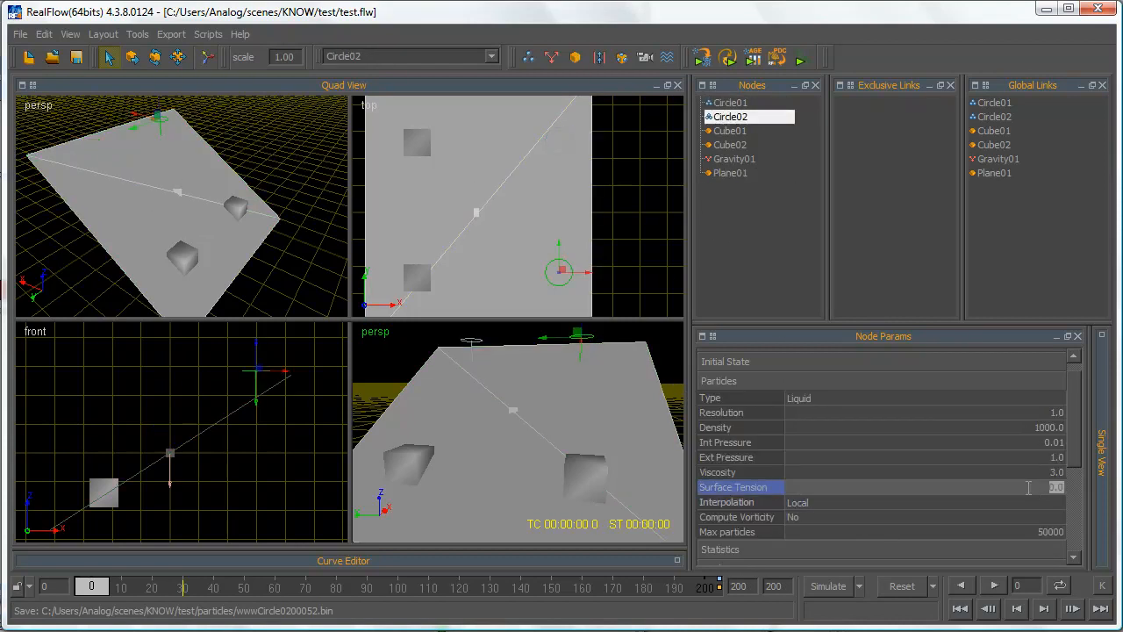
{"action": "type", "text": "100"}
{"action": "key", "text": "Return"}
Step: Simulate the scene up to frame 25 with both circle emitters selected
{"action": "left_click", "coordinate": [829, 586]}
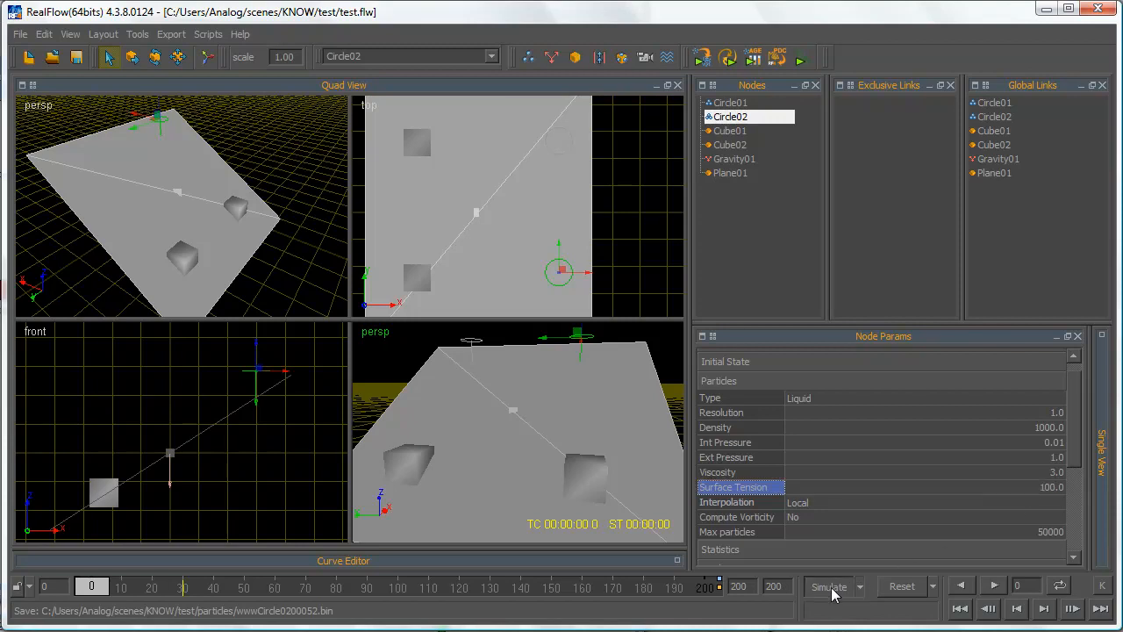
{"action": "left_click", "coordinate": [728, 103], "text": "ctrl"}
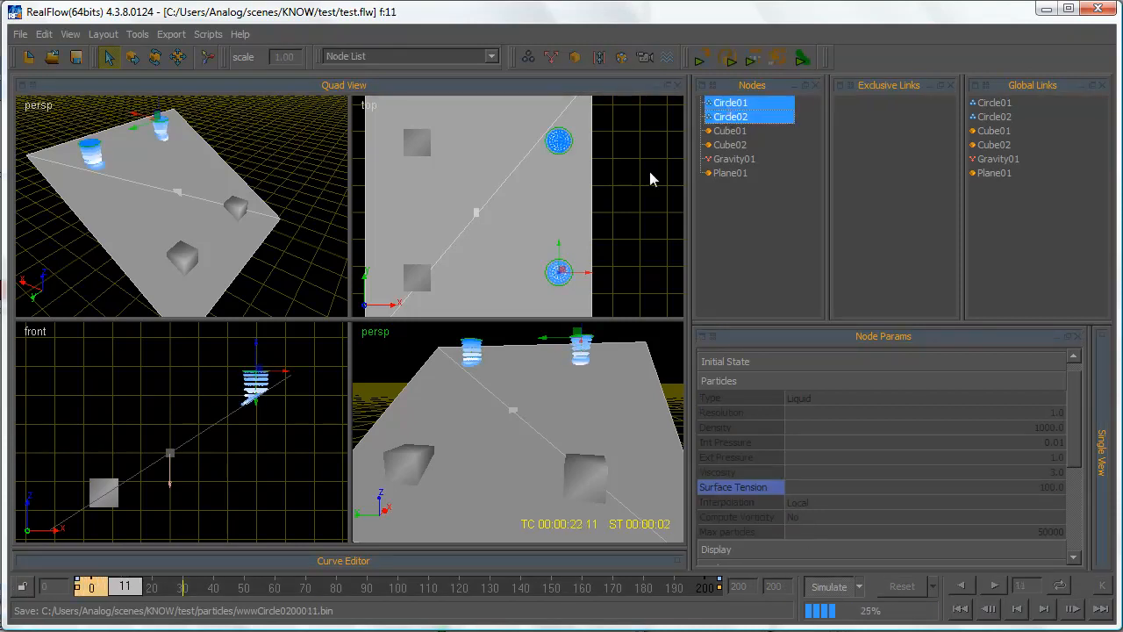
{"action": "mouse_move", "coordinate": [561, 185]}
{"action": "middle_mouse_down"}
{"action": "mouse_move", "coordinate": [581, 209]}
{"action": "mouse_move", "coordinate": [573, 188]}
{"action": "mouse_move", "coordinate": [562, 289]}
{"action": "mouse_move", "coordinate": [570, 201]}
{"action": "mouse_move", "coordinate": [566, 271]}
{"action": "mouse_move", "coordinate": [553, 201]}
{"action": "middle_mouse_up"}
{"action": "scroll", "coordinate": [572, 188], "scroll_direction": "up", "scroll_amount": 3}
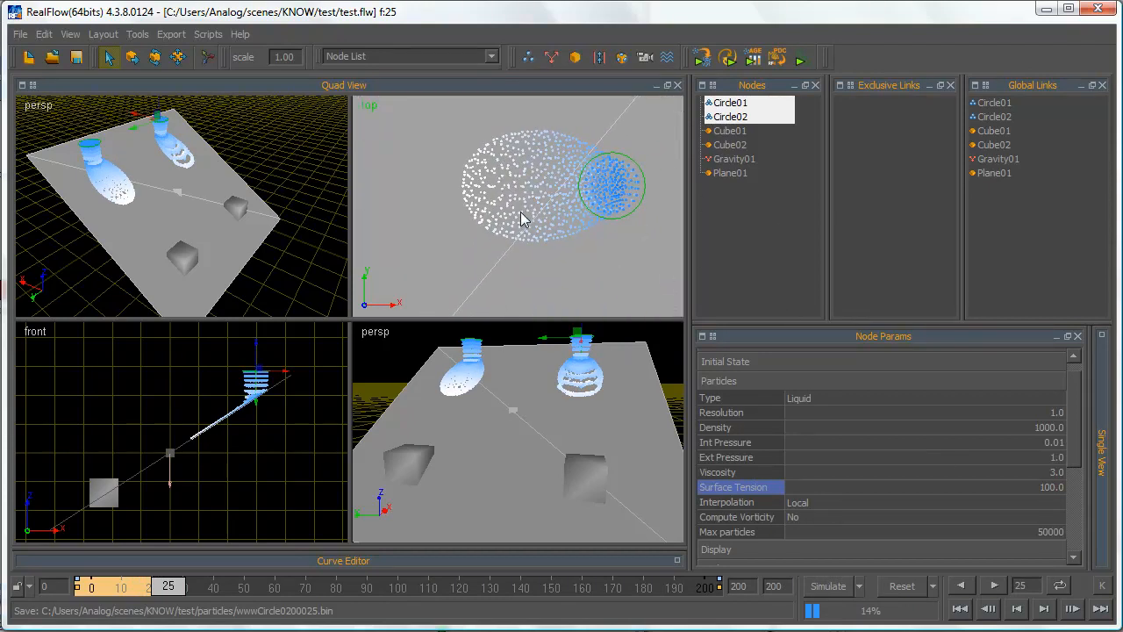
Step: Compare the particle grouping of Circle01 and Circle02 up close in the top view and check the Surface Tension value
{"action": "scroll", "coordinate": [528, 208], "scroll_direction": "up", "scroll_amount": 6}
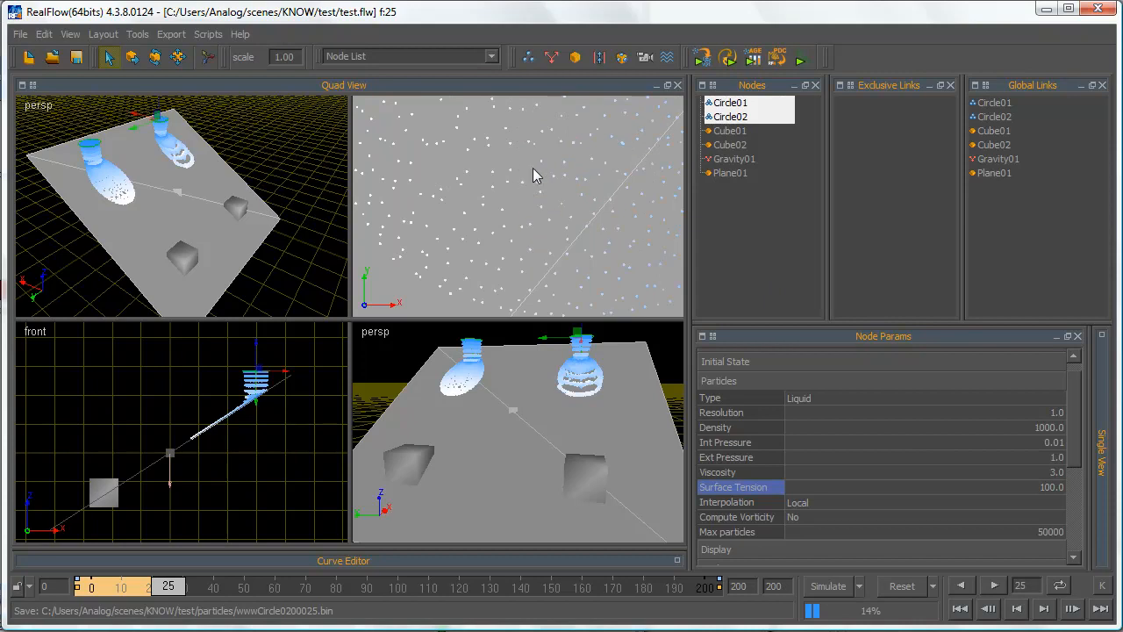
{"action": "scroll", "coordinate": [539, 181], "scroll_direction": "down", "scroll_amount": 4}
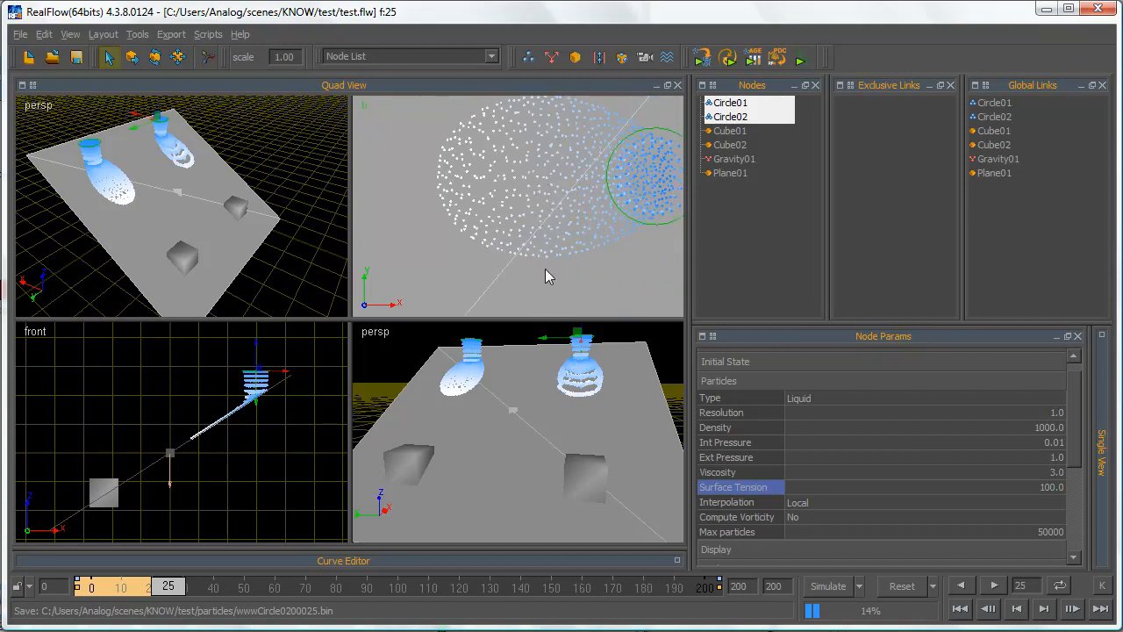
{"action": "middle_click_drag", "start_coordinate": [554, 287], "coordinate": [530, 152]}
{"action": "scroll", "coordinate": [534, 243], "scroll_direction": "down", "scroll_amount": 2}
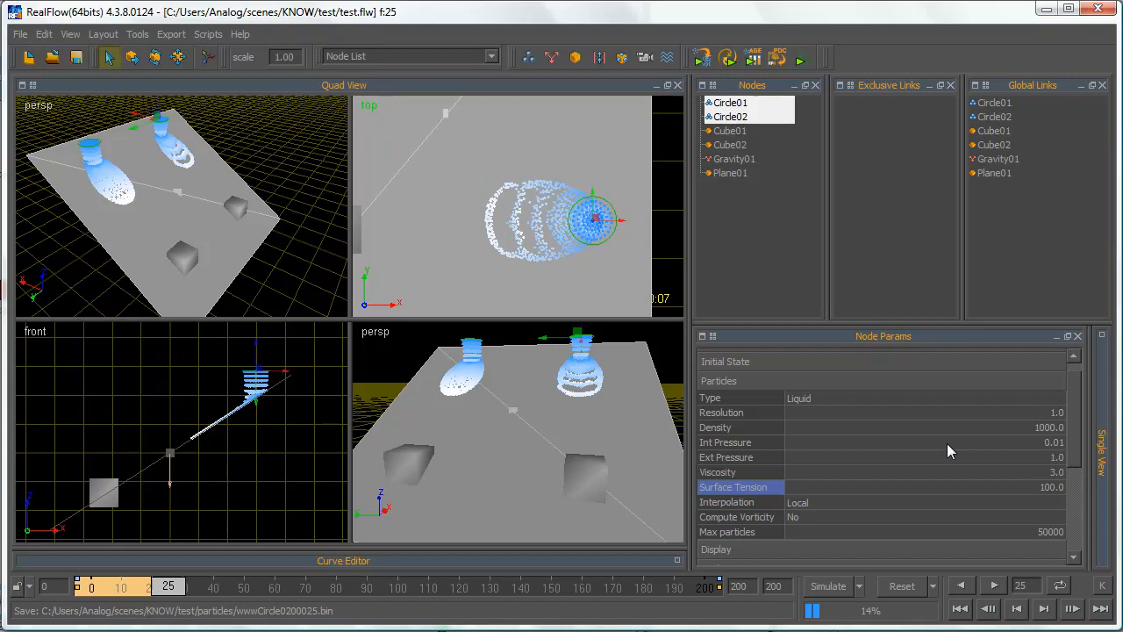
{"action": "left_click", "coordinate": [1060, 487]}
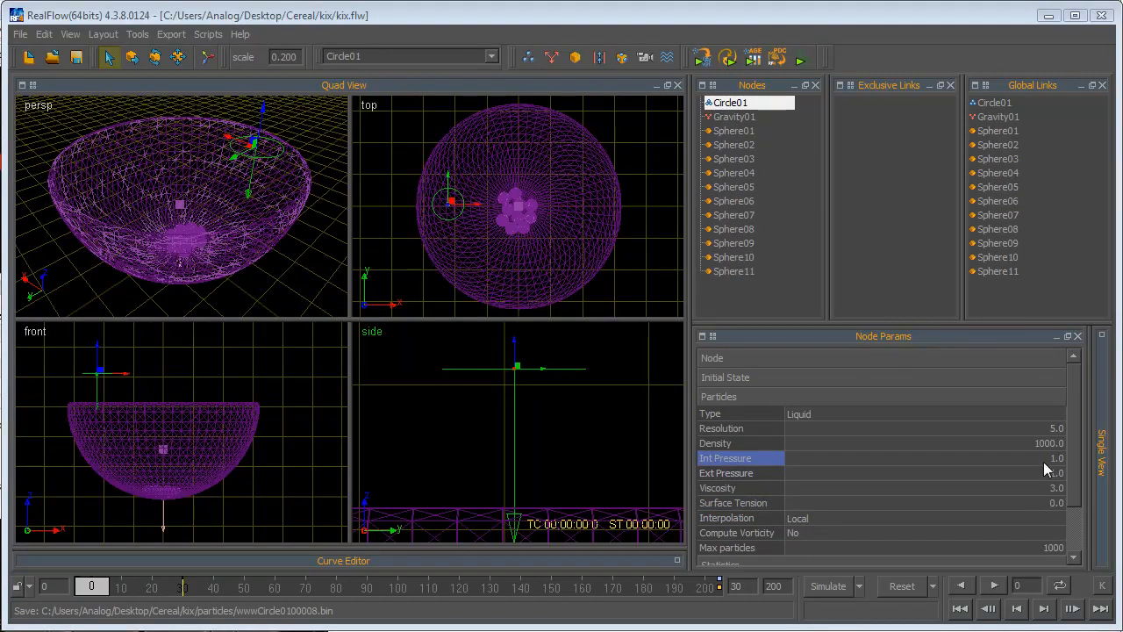
Step: Set the Int Pressure of the Circle01 emitter above the bowl to 0.2
{"action": "double_click", "coordinate": [1043, 462]}
{"action": "key", "text": "BackSpace"}
{"action": "key", "text": "Return"}
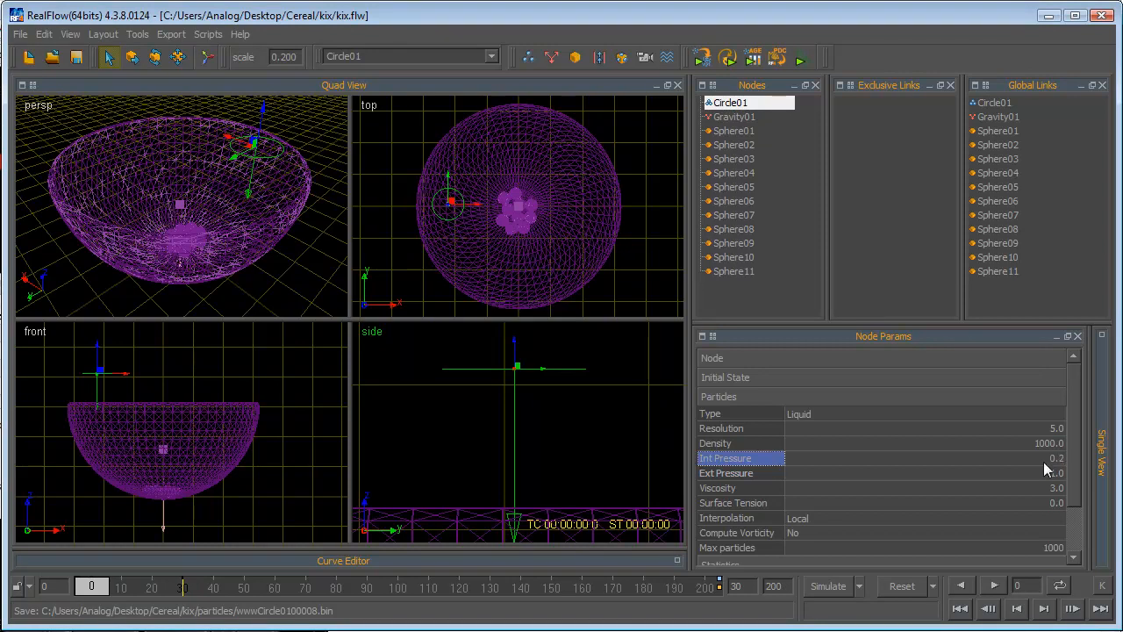
Step: Check the Circle01 emitter's Max particles value and simulate the bowl scene up to frame 8
{"action": "left_click_drag", "start_coordinate": [1076, 484], "coordinate": [1069, 527]}
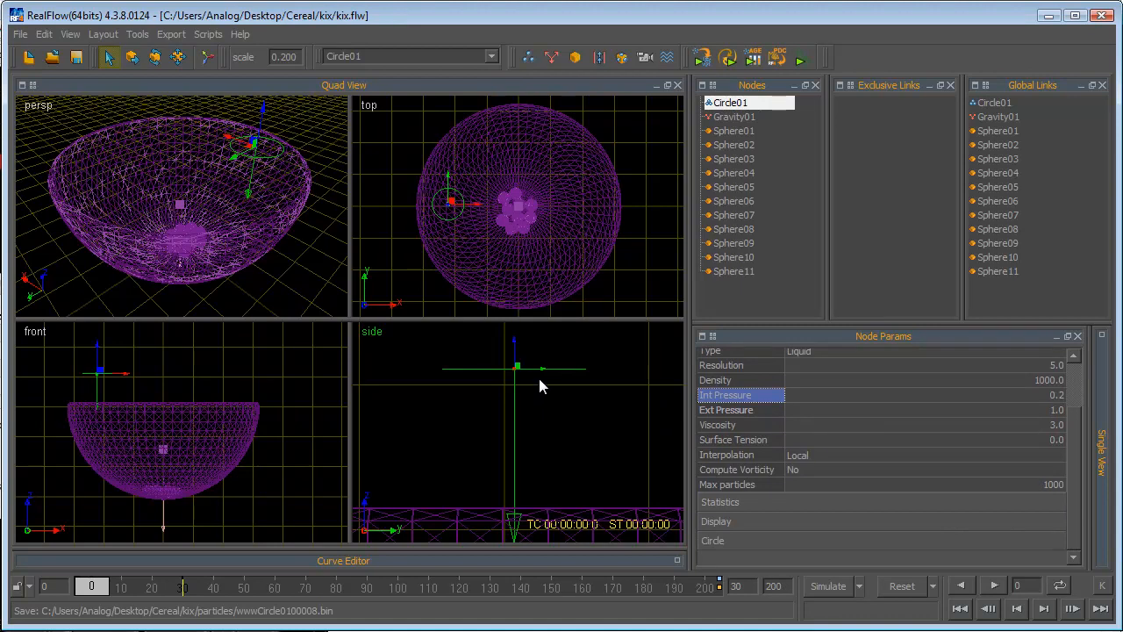
{"action": "double_click", "coordinate": [1059, 489]}
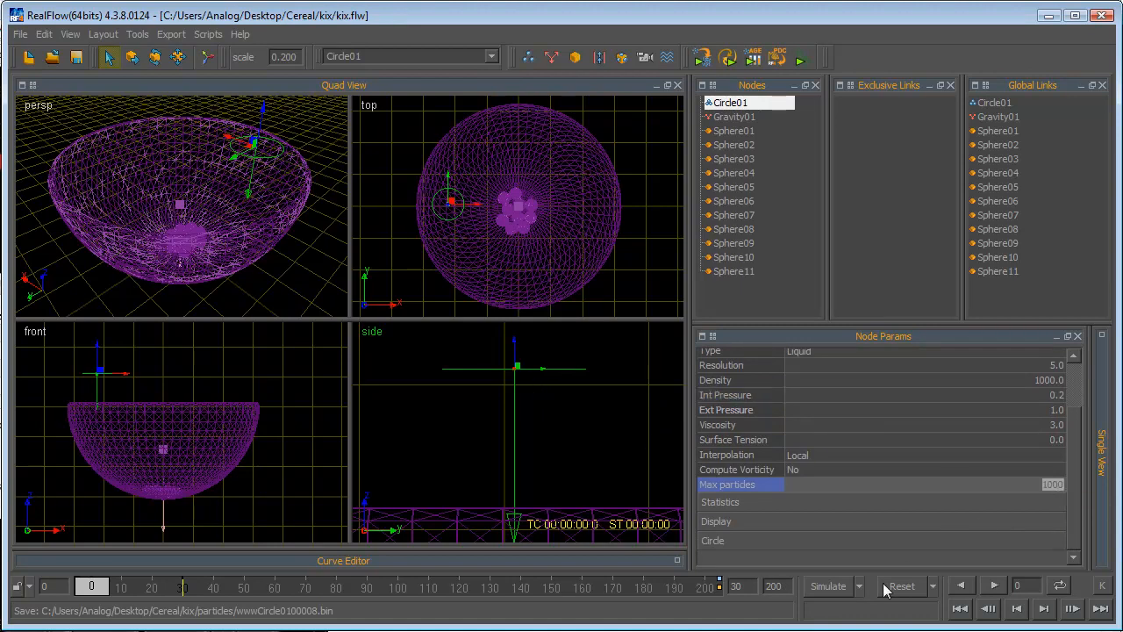
{"action": "left_click", "coordinate": [831, 588]}
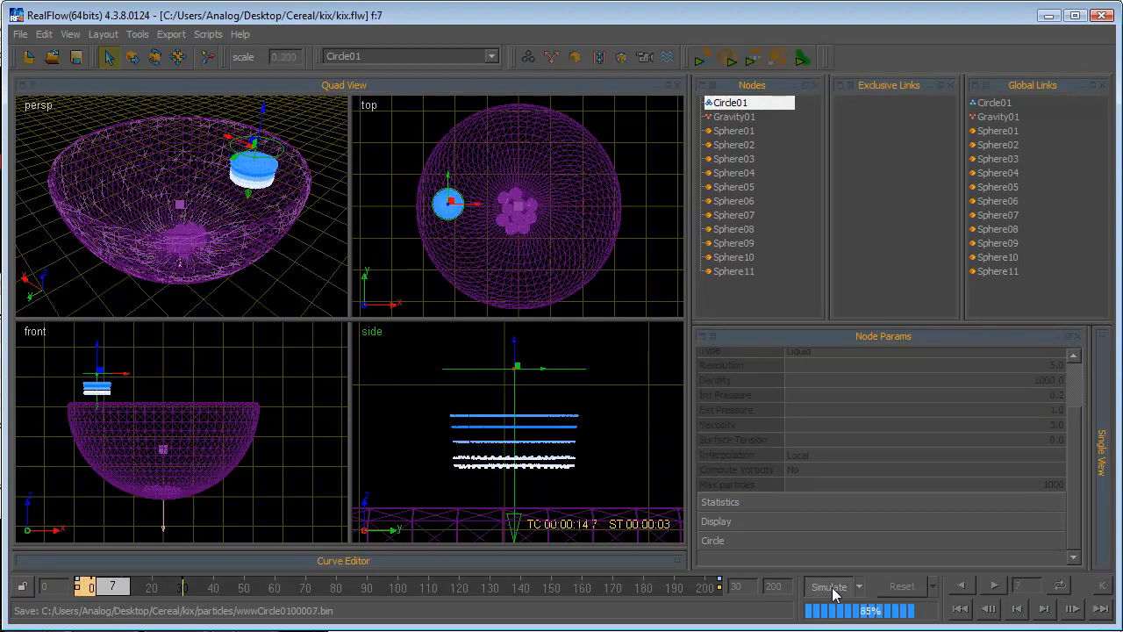
{"action": "left_click", "coordinate": [832, 588]}
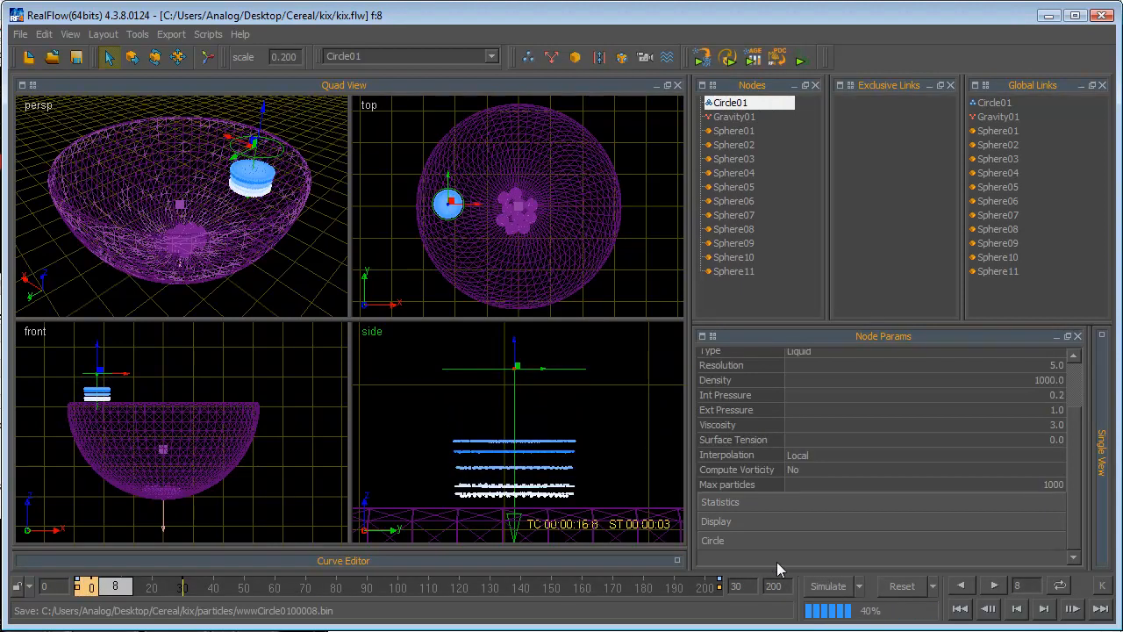
Step: Reset the bowl simulation and set Max particles of the Circle01 emitter to 150000
{"action": "left_click", "coordinate": [902, 586]}
{"action": "left_click", "coordinate": [391, 430]}
{"action": "left_click", "coordinate": [902, 586]}
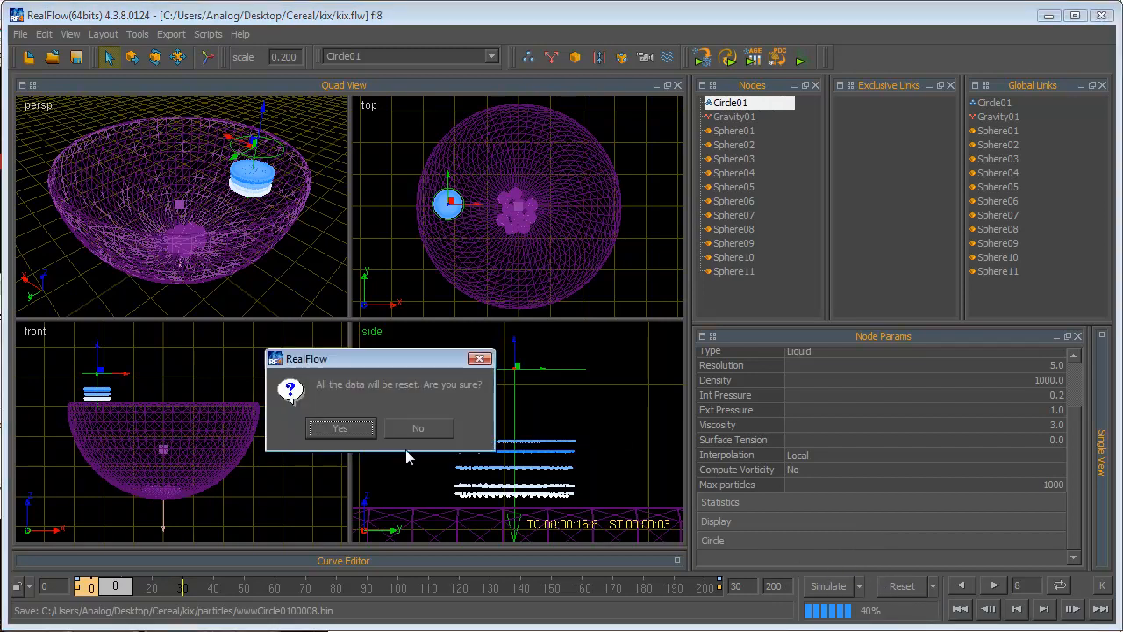
{"action": "left_click", "coordinate": [344, 428]}
{"action": "left_click", "coordinate": [1053, 485]}
{"action": "key", "text": "BackSpace"}
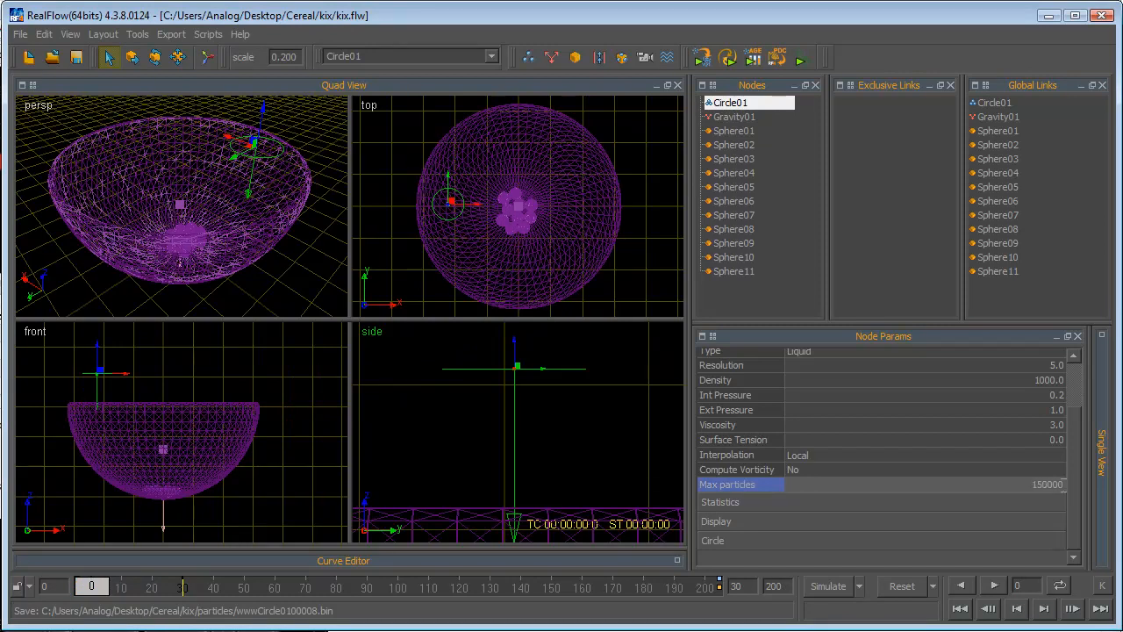
{"action": "key", "text": "Return"}
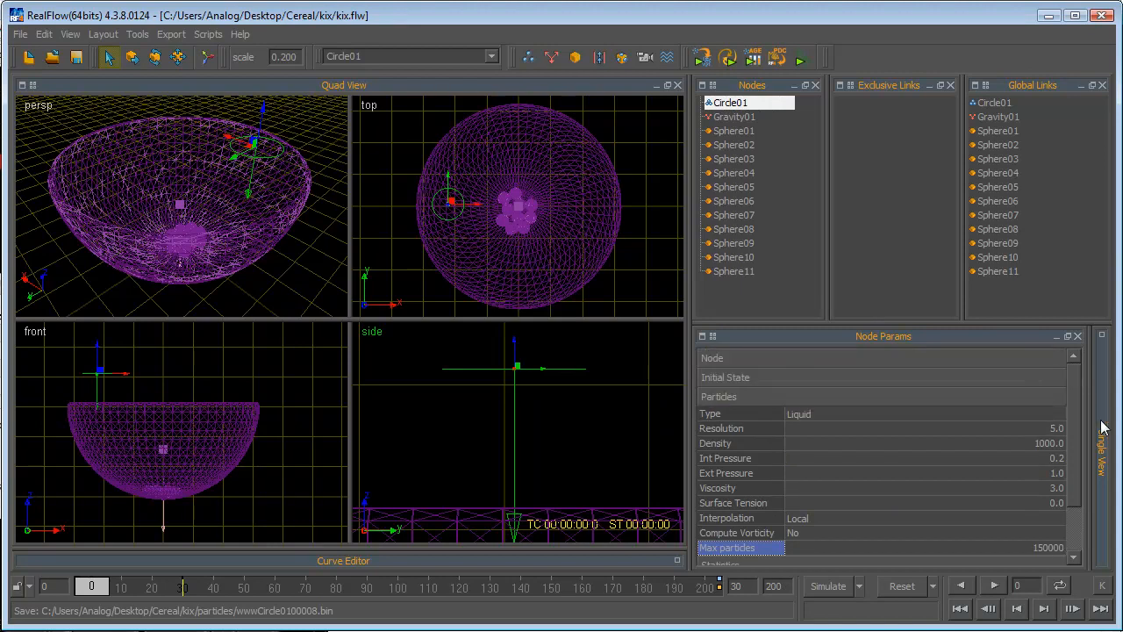
Step: Collapse the Particles parameters and examine the Circle parameters of the Circle01 emitter, such as Volume, Speed and Ring ratio
{"action": "left_click", "coordinate": [904, 399]}
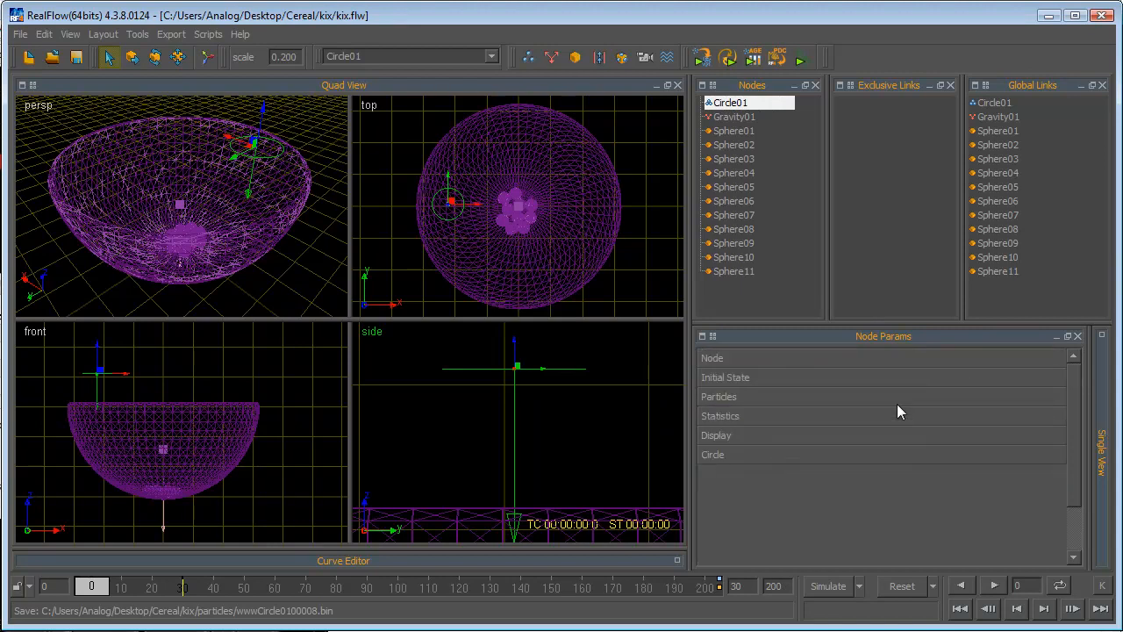
{"action": "left_click", "coordinate": [847, 458]}
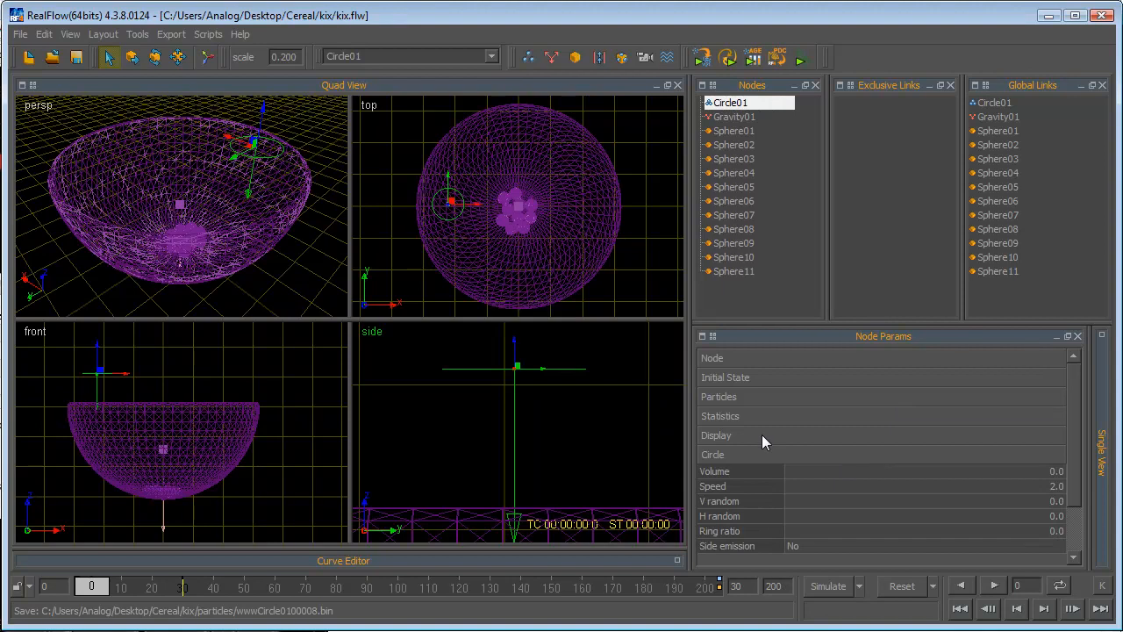
{"action": "scroll", "coordinate": [773, 448], "scroll_direction": "down", "scroll_amount": 2}
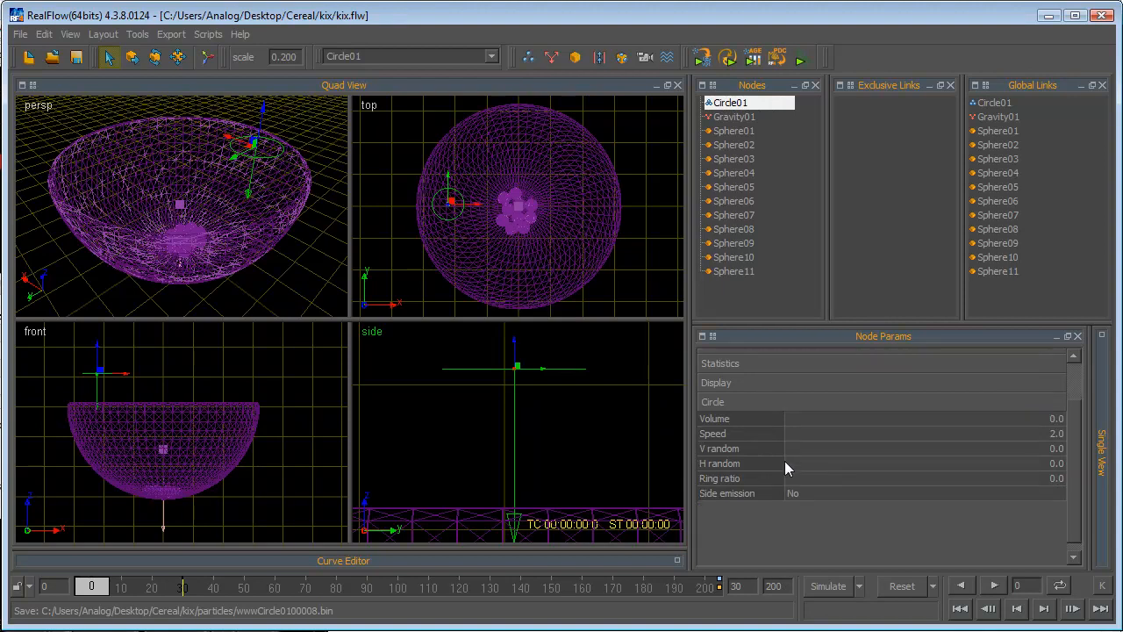
Step: Simulate the bowl scene up to frame 7 and examine the emitted particle layers from the side
{"action": "left_click", "coordinate": [934, 436]}
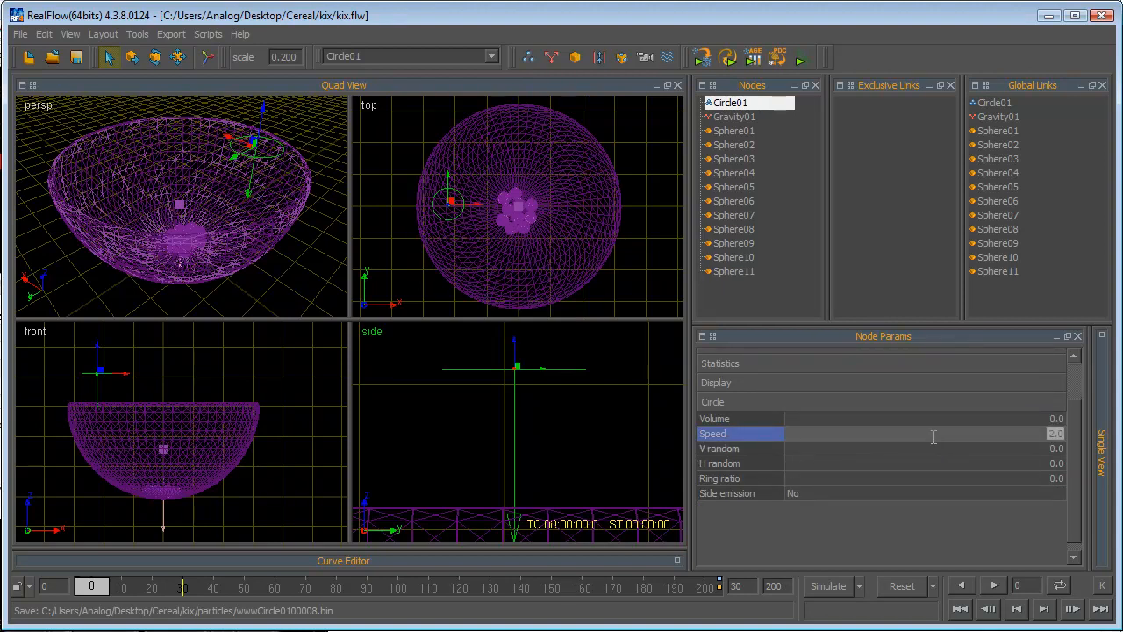
{"action": "left_click", "coordinate": [816, 587]}
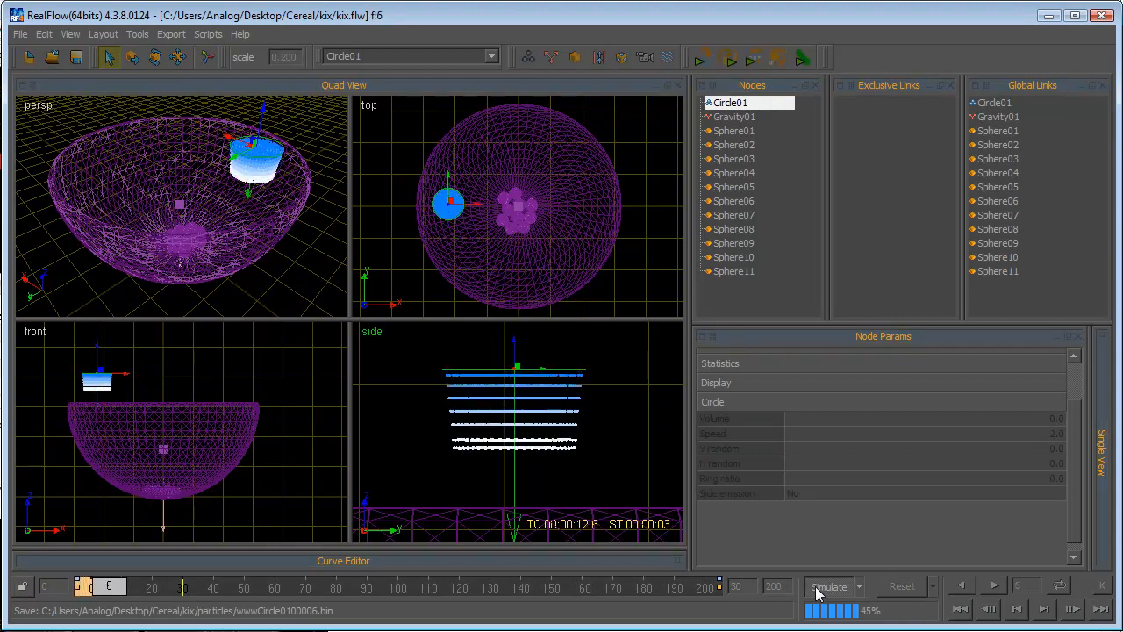
{"action": "left_click", "coordinate": [816, 590]}
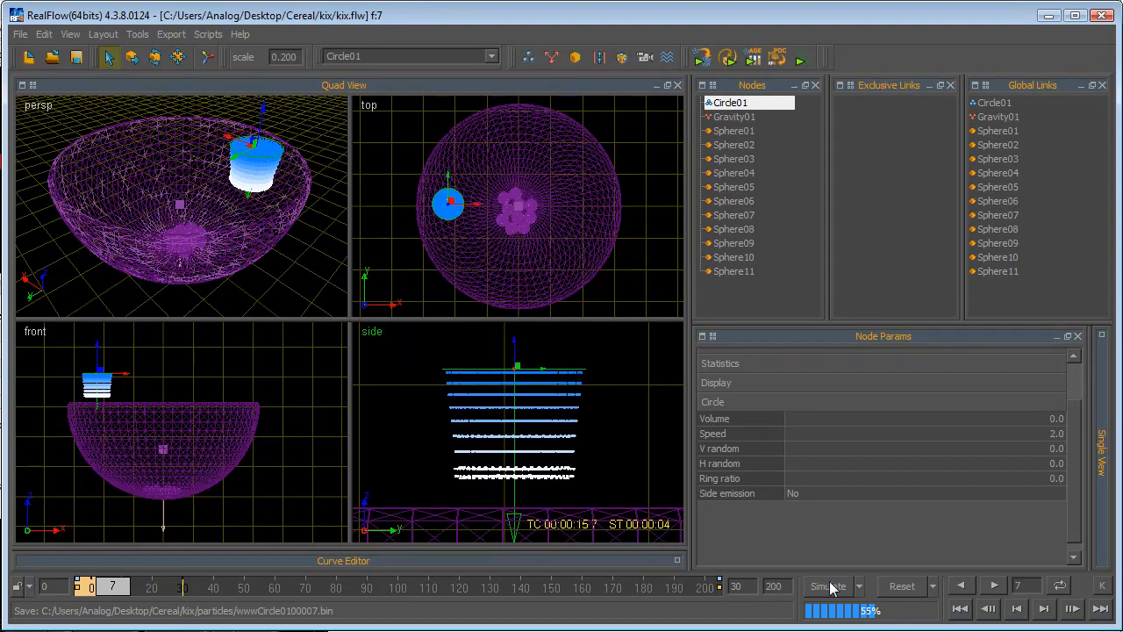
{"action": "scroll", "coordinate": [544, 461], "scroll_direction": "up", "scroll_amount": 4}
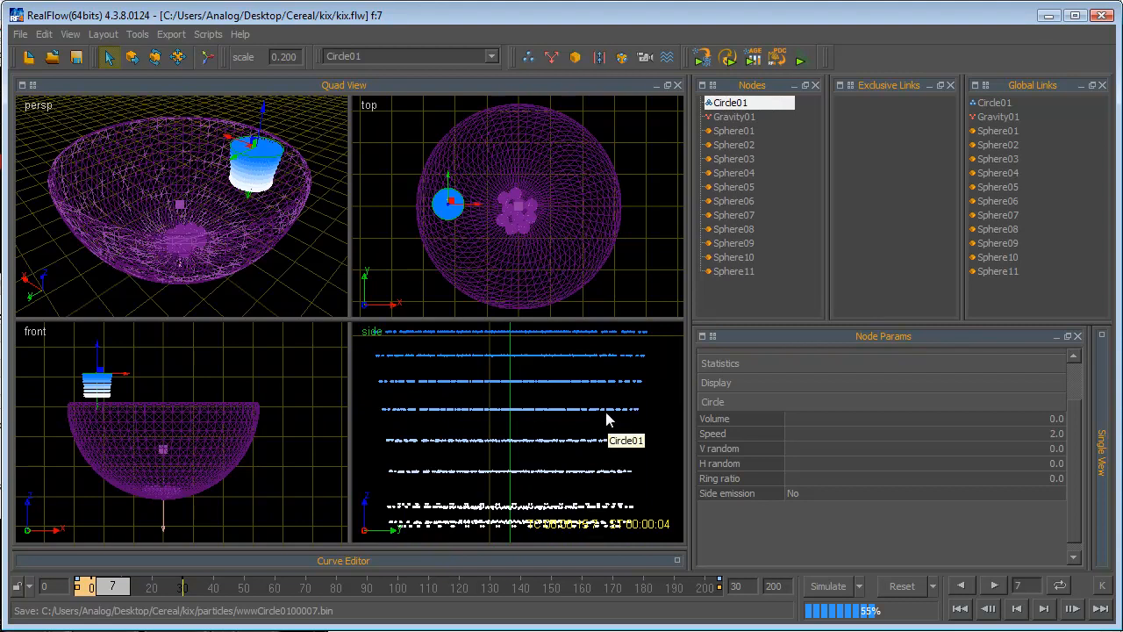
{"action": "scroll", "coordinate": [605, 412], "scroll_direction": "down", "scroll_amount": 4}
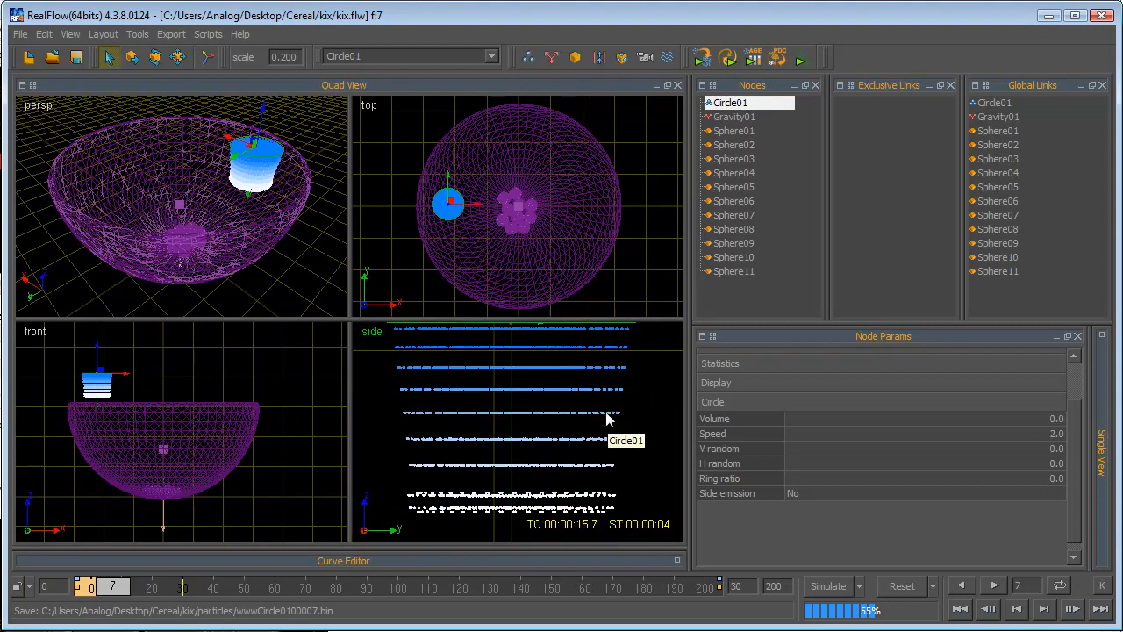
Step: Set V random of the Circle01 emitter to 1.0
{"action": "left_click", "coordinate": [909, 587]}
{"action": "left_click", "coordinate": [420, 428]}
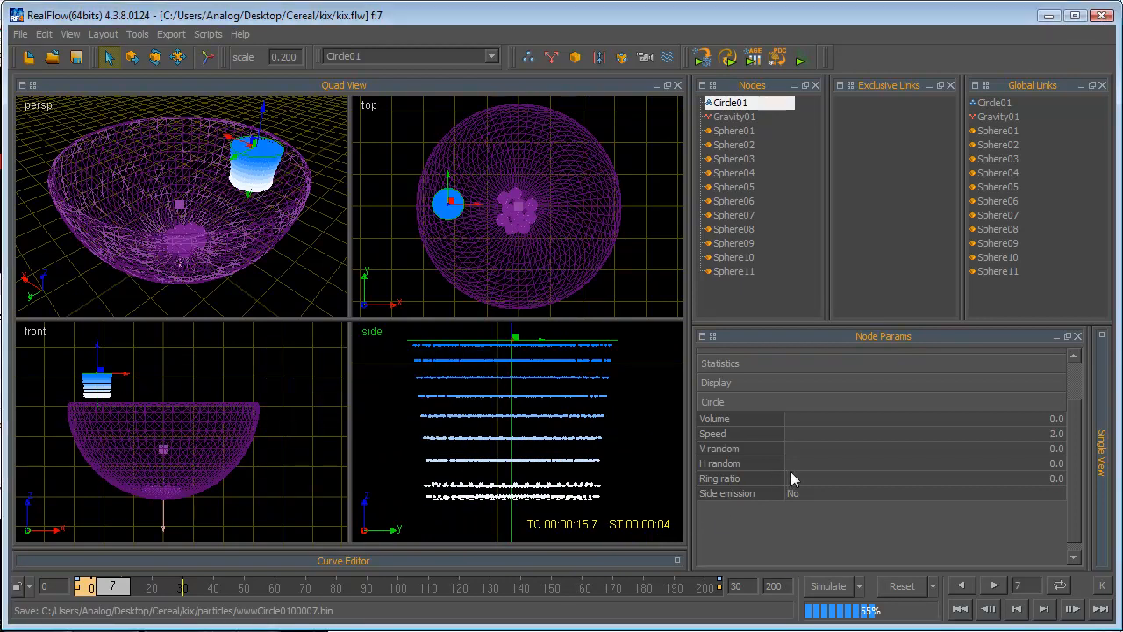
{"action": "left_click", "coordinate": [831, 435]}
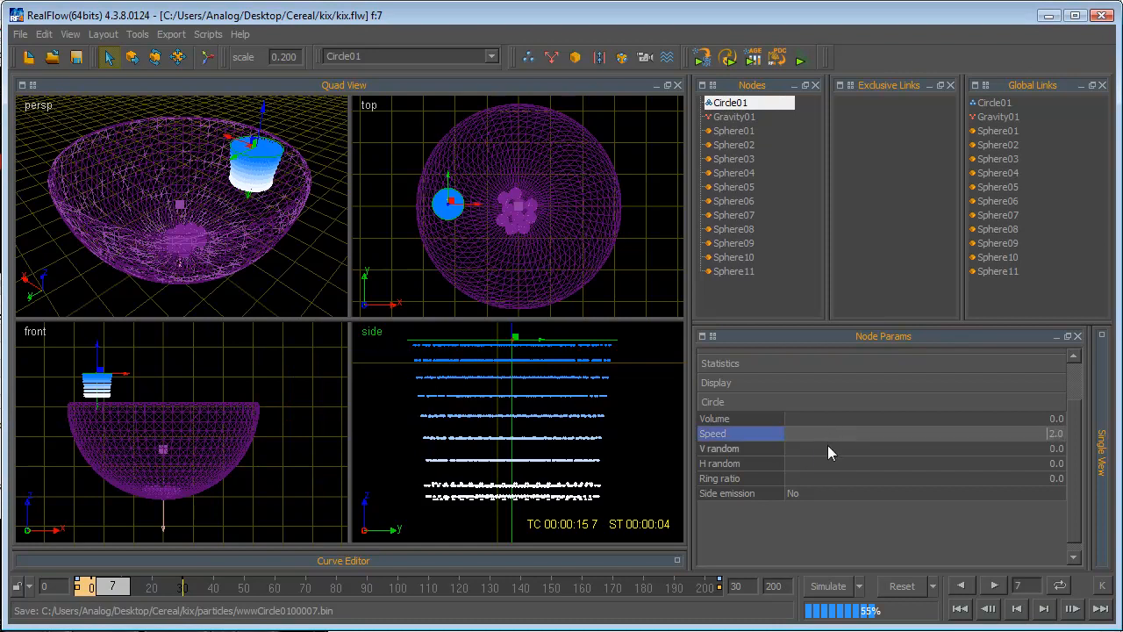
{"action": "left_click", "coordinate": [830, 447]}
{"action": "type", "text": "1"}
{"action": "key", "text": "Return"}
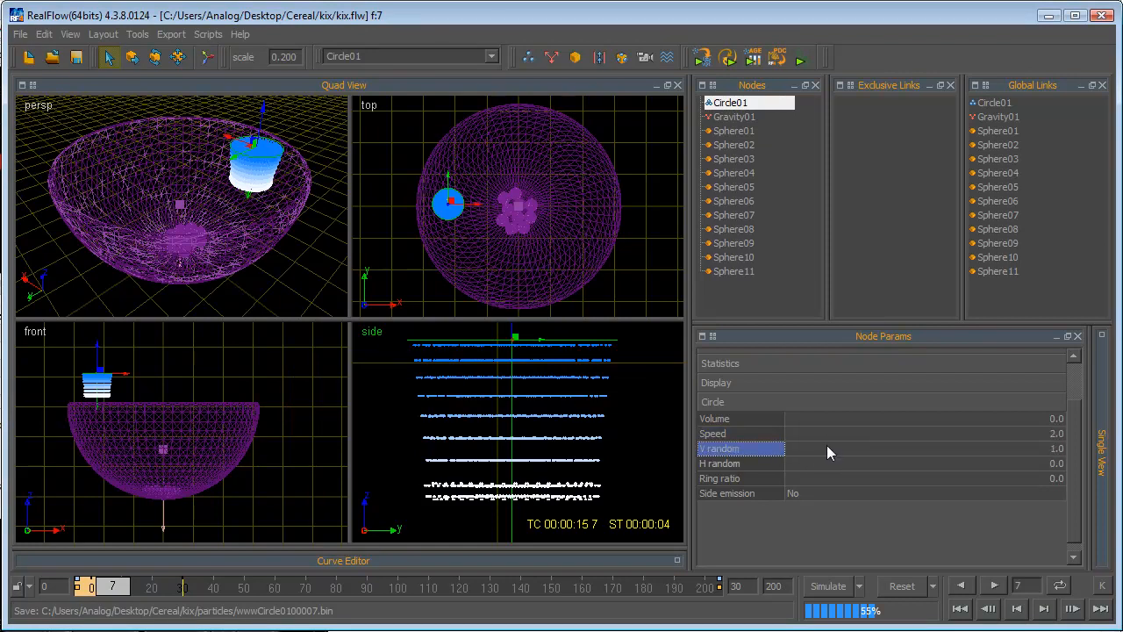
Step: Reset the bowl simulation and run it again up to frame 9
{"action": "left_click", "coordinate": [899, 588]}
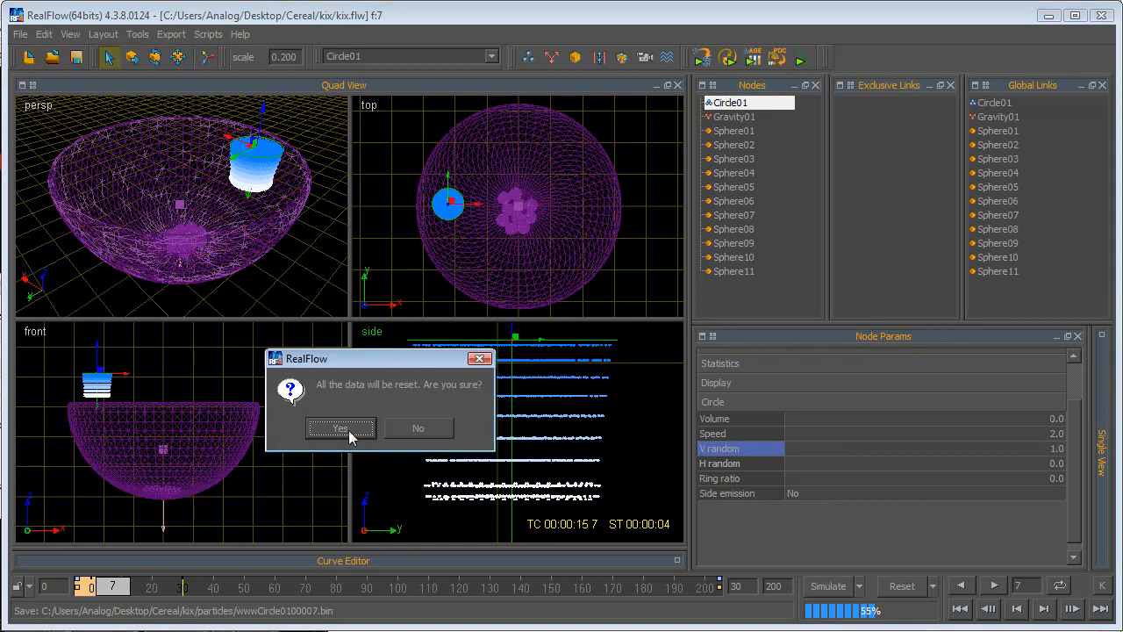
{"action": "left_click", "coordinate": [421, 426]}
{"action": "left_click", "coordinate": [895, 587]}
{"action": "left_click", "coordinate": [367, 427]}
{"action": "left_click", "coordinate": [825, 590]}
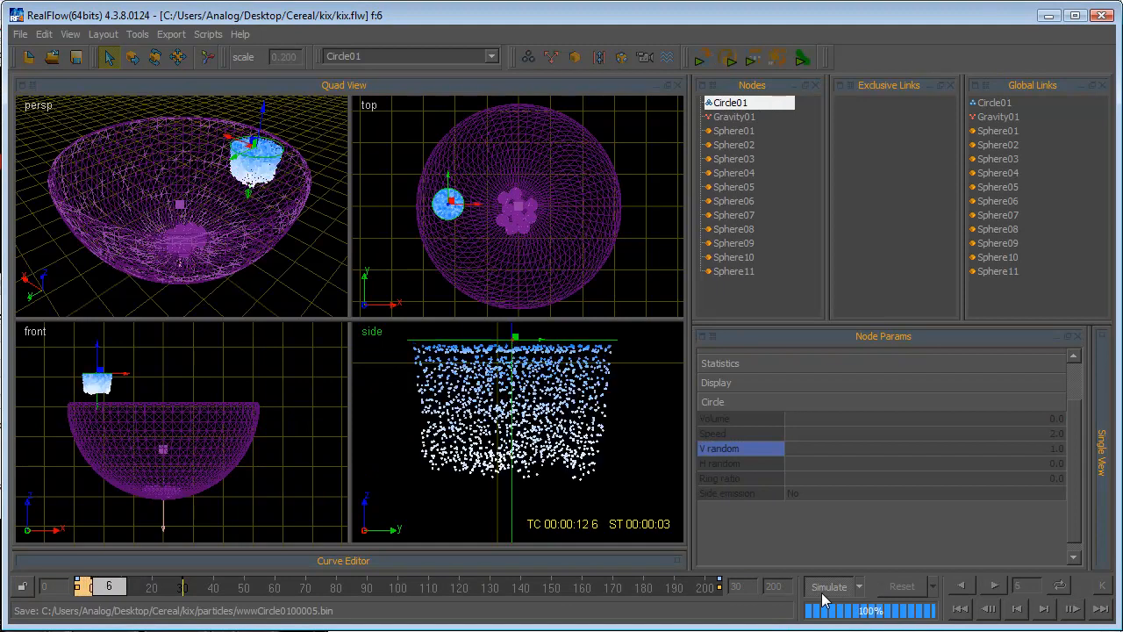
{"action": "left_click", "coordinate": [825, 588]}
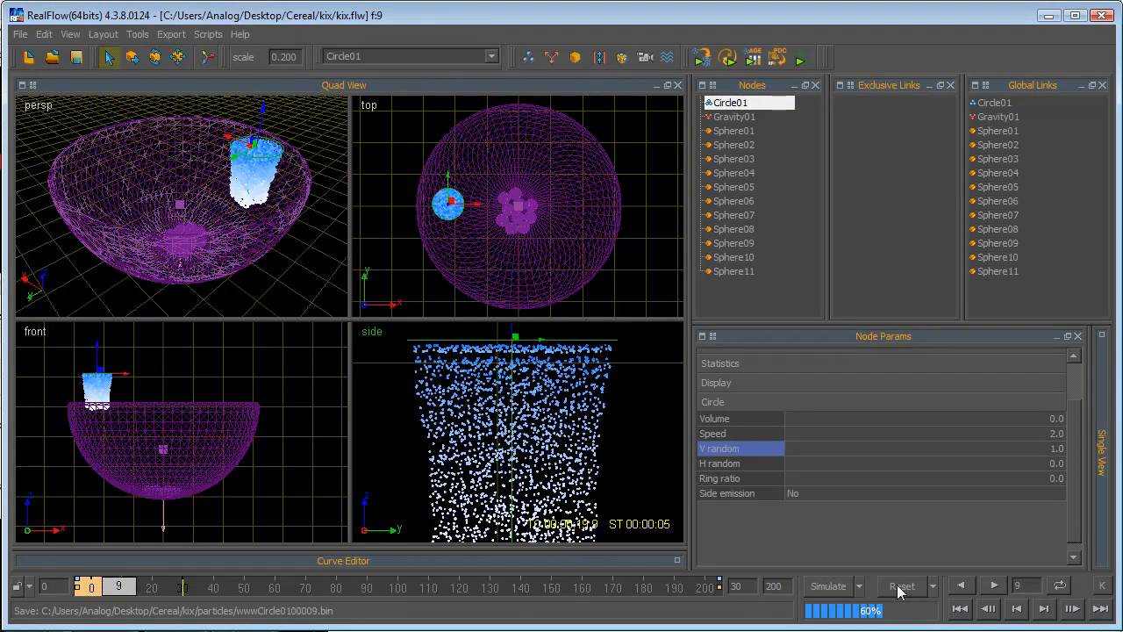
Step: Collapse the Circle parameters and continue the simulation to frame 35, examining how the liquid hits the spheres in the bowl
{"action": "scroll", "coordinate": [1077, 512], "scroll_direction": "up", "scroll_amount": 3}
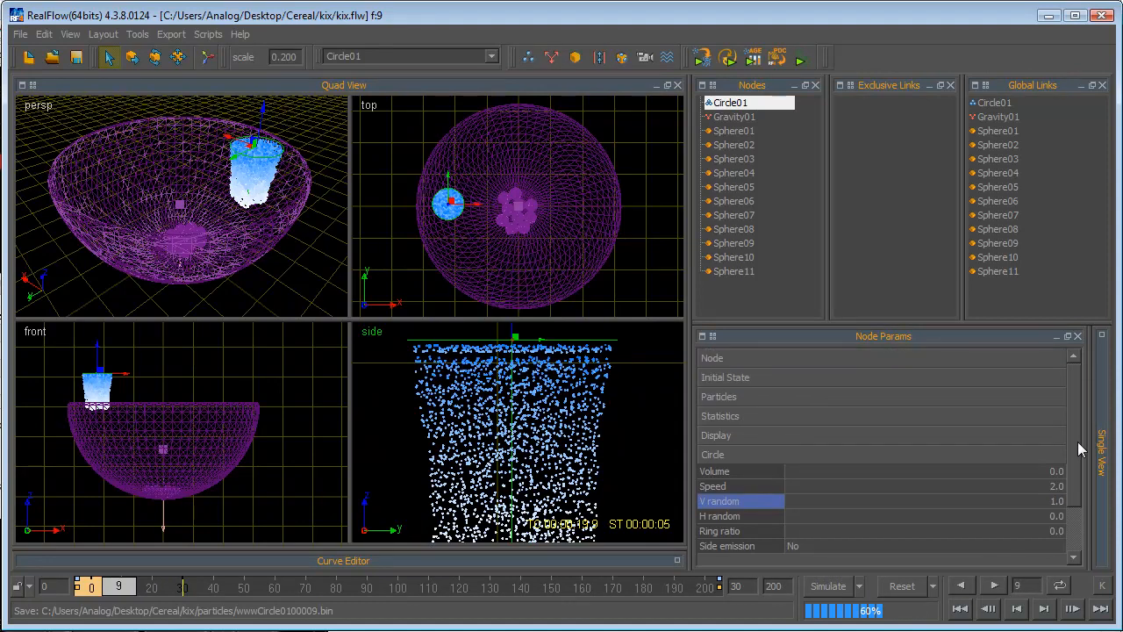
{"action": "left_click", "coordinate": [772, 460]}
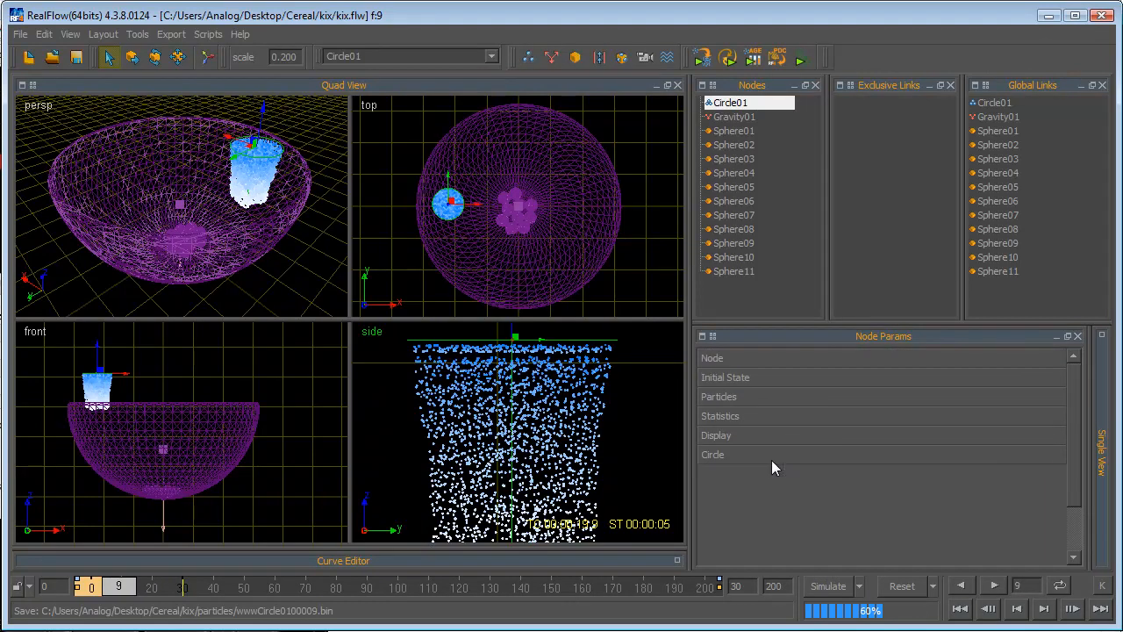
{"action": "scroll", "coordinate": [494, 246], "scroll_direction": "up", "scroll_amount": 3}
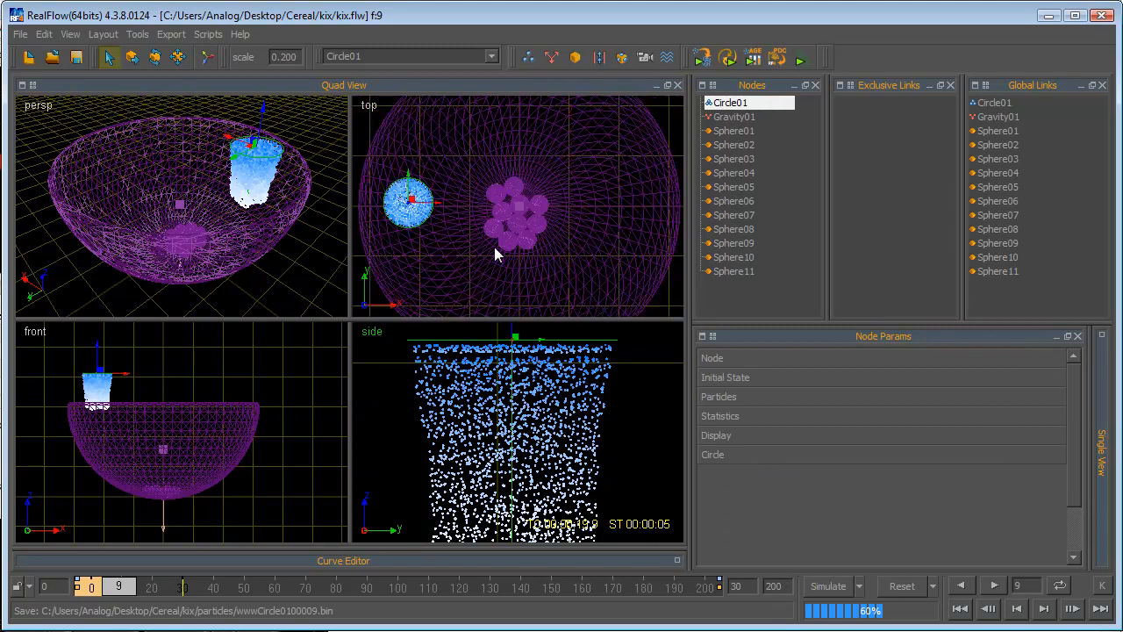
{"action": "scroll", "coordinate": [495, 246], "scroll_direction": "down", "scroll_amount": 4}
{"action": "left_click", "coordinate": [818, 580]}
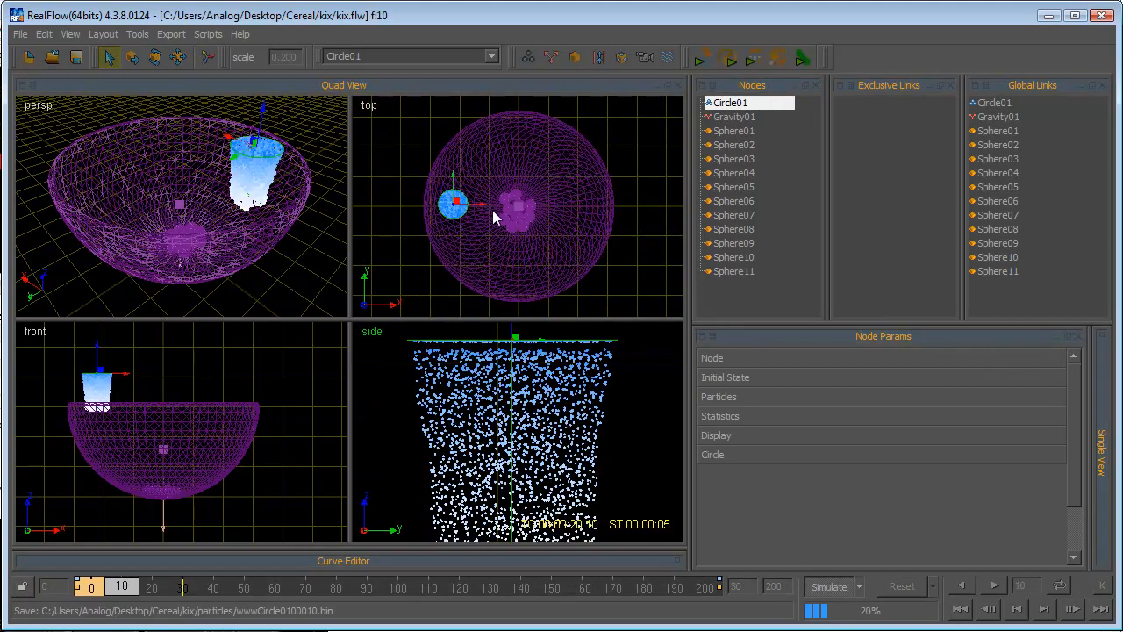
{"action": "scroll", "coordinate": [265, 211], "scroll_direction": "up", "scroll_amount": 5}
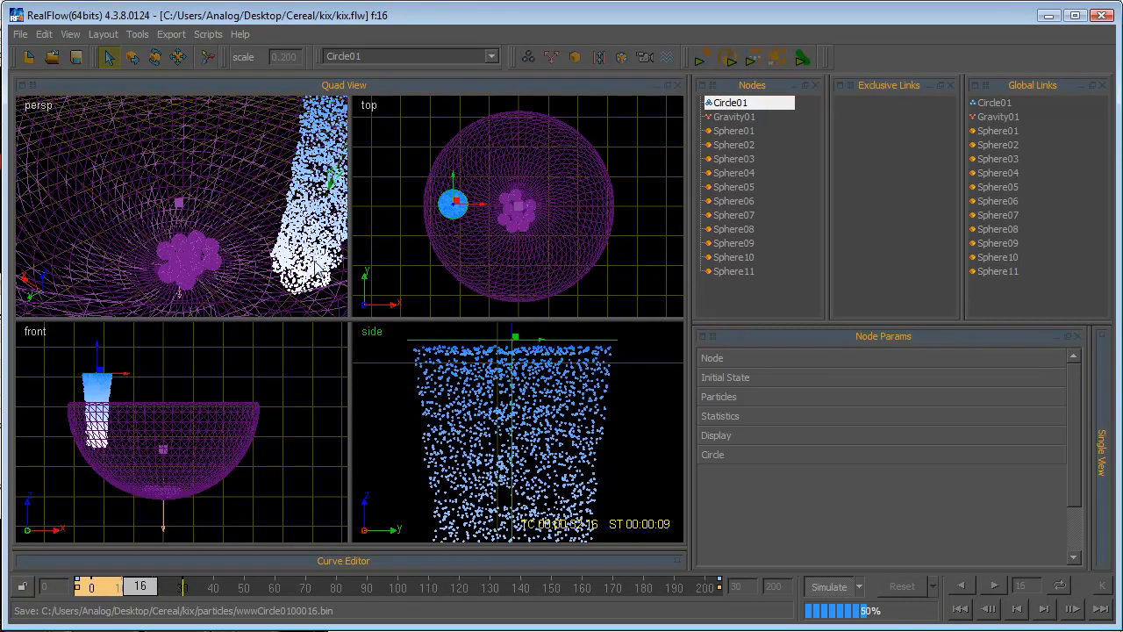
{"action": "scroll", "coordinate": [459, 208], "scroll_direction": "up", "scroll_amount": 5}
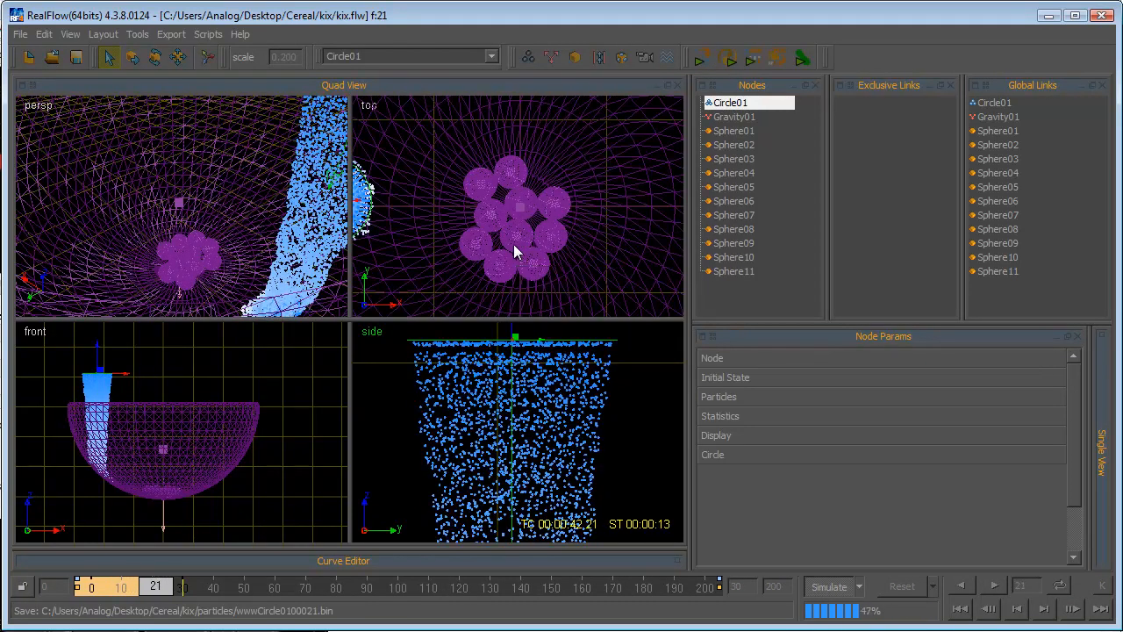
{"action": "scroll", "coordinate": [513, 244], "scroll_direction": "down", "scroll_amount": 3}
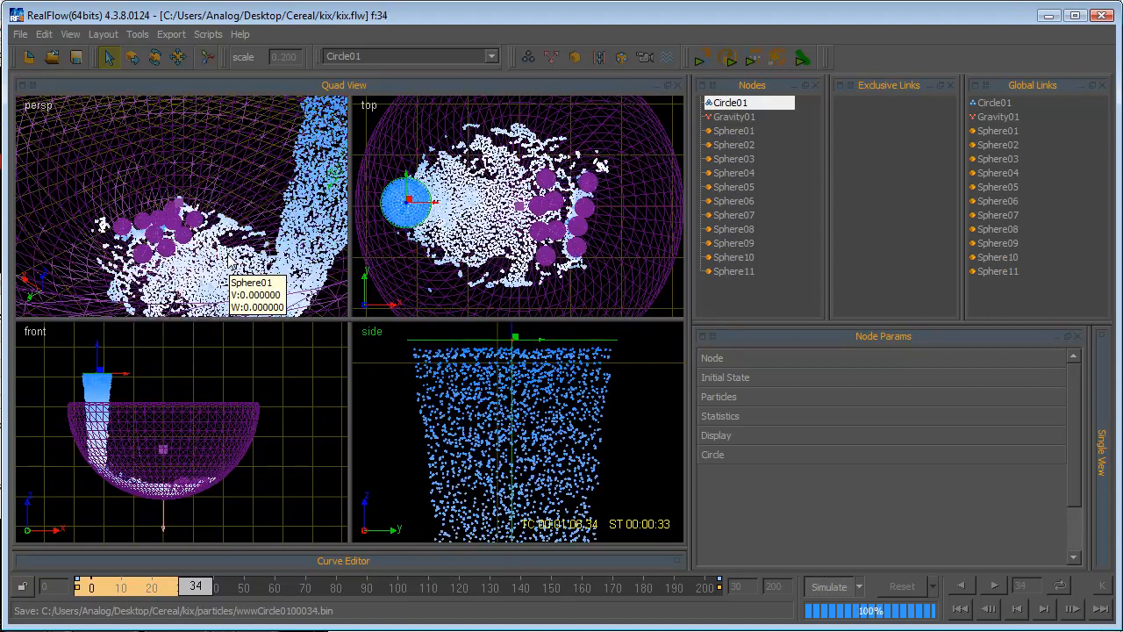
{"action": "left_click", "coordinate": [828, 588]}
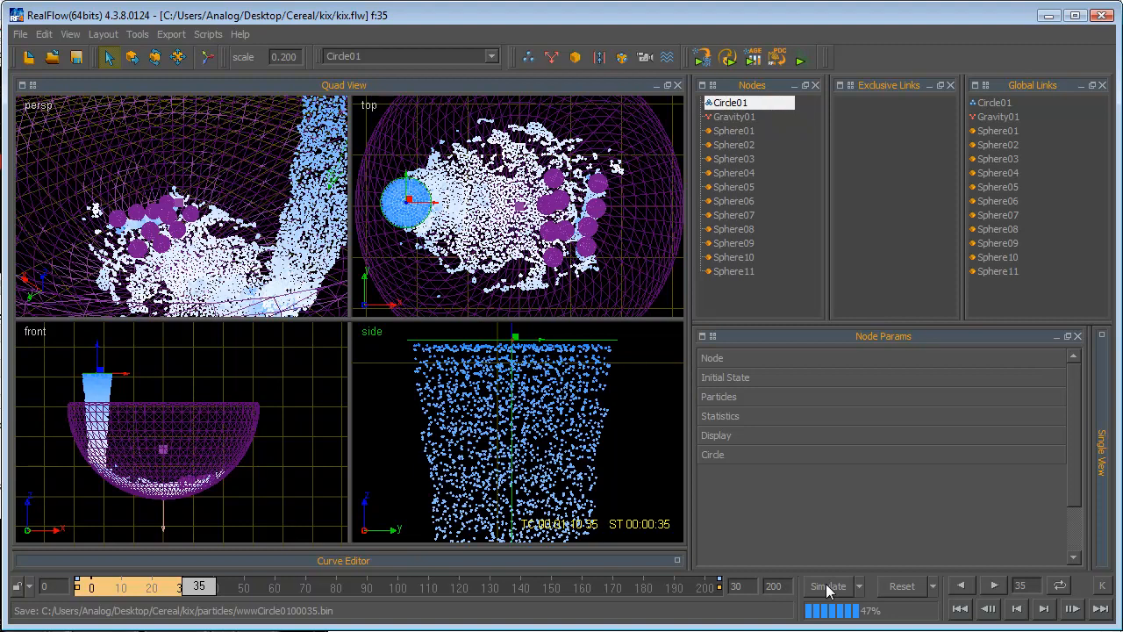
Step: Add a mesh node to the bowl scene and expand it in the node tree
{"action": "left_click", "coordinate": [745, 296]}
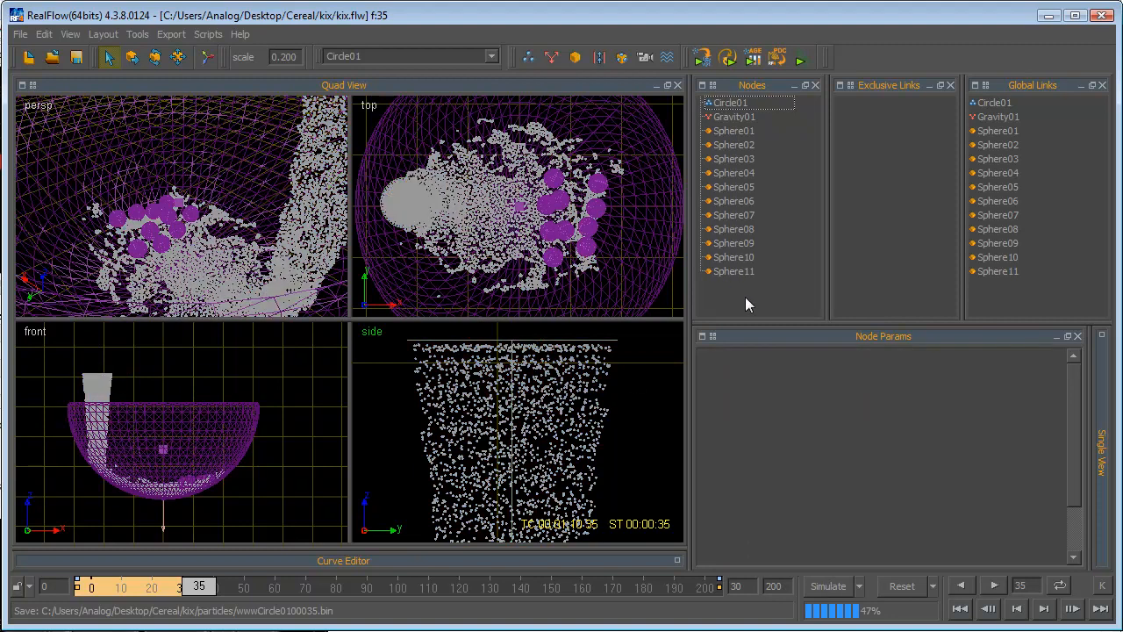
{"action": "left_click", "coordinate": [729, 103]}
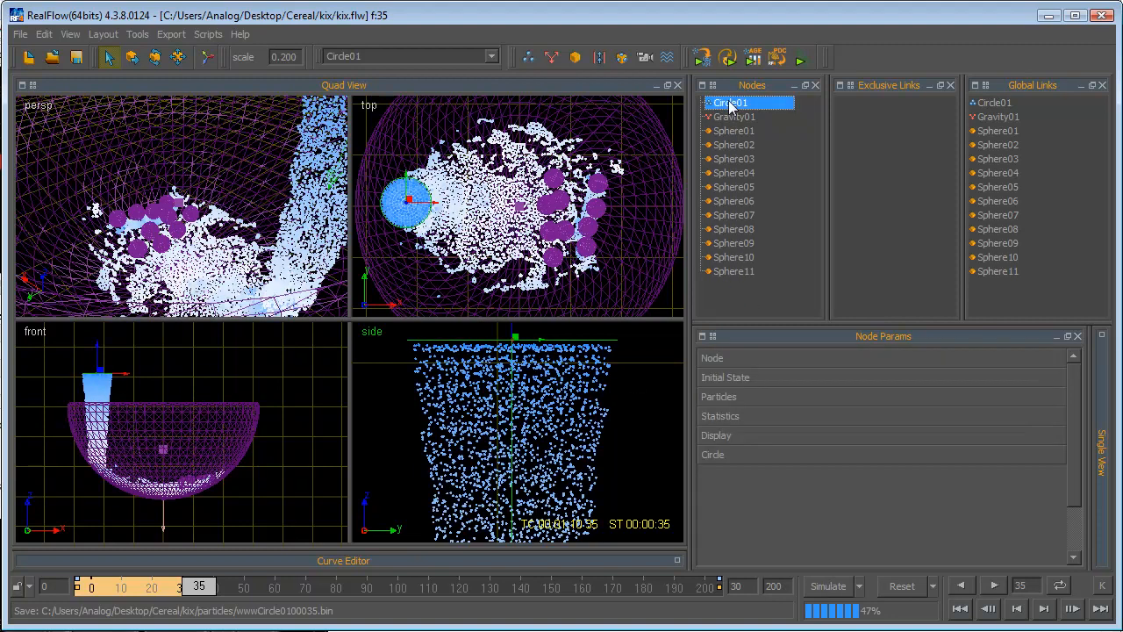
{"action": "left_click", "coordinate": [621, 60]}
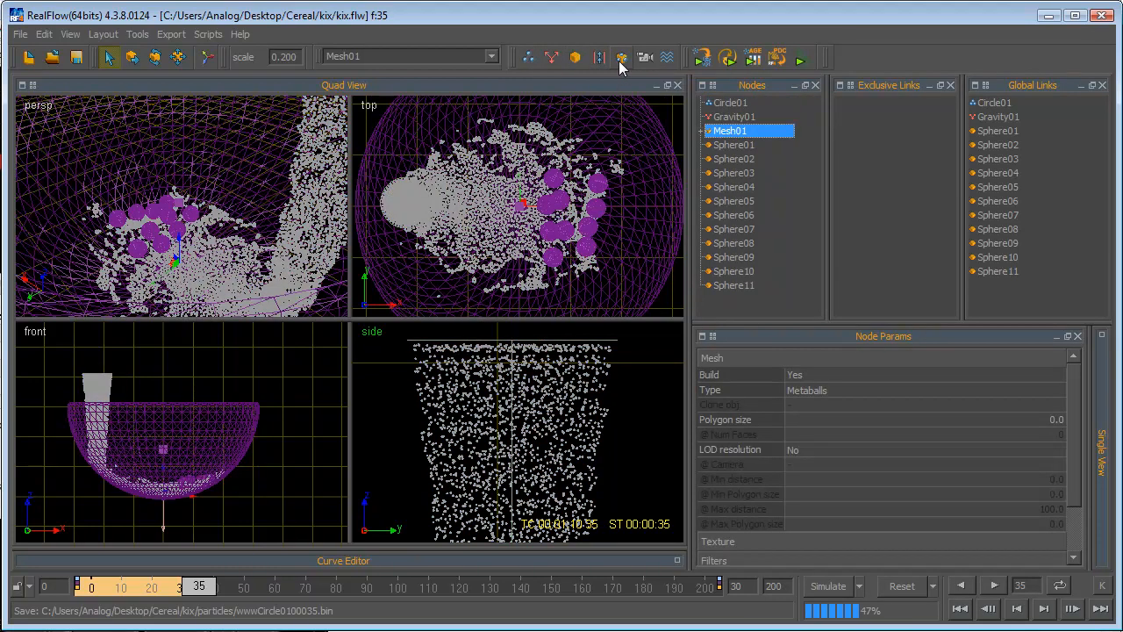
{"action": "left_click", "coordinate": [704, 132]}
Step: Compare the parameters of the new mesh node with those of the Circle01 fluid nested under it
{"action": "left_click", "coordinate": [725, 147]}
{"action": "left_click", "coordinate": [721, 131]}
{"action": "left_click", "coordinate": [730, 149]}
{"action": "left_click", "coordinate": [722, 133]}
{"action": "left_click", "coordinate": [731, 160]}
{"action": "left_click", "coordinate": [724, 147]}
{"action": "left_click", "coordinate": [742, 133]}
{"action": "left_click", "coordinate": [762, 147]}
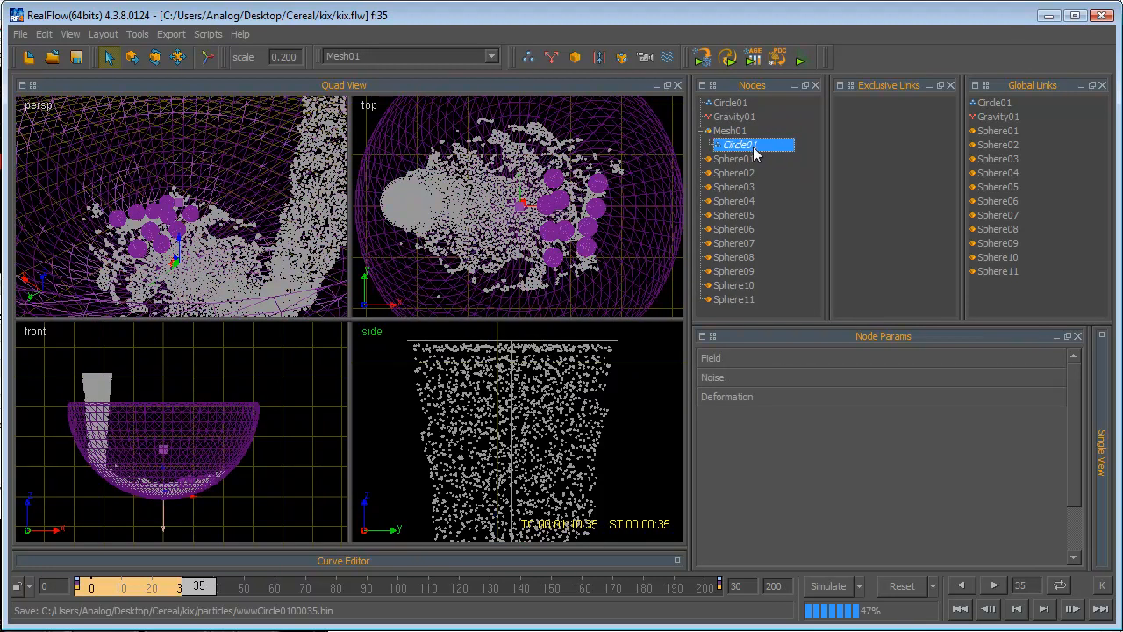
{"action": "left_click", "coordinate": [716, 130]}
{"action": "left_click", "coordinate": [728, 146]}
{"action": "left_click", "coordinate": [738, 133]}
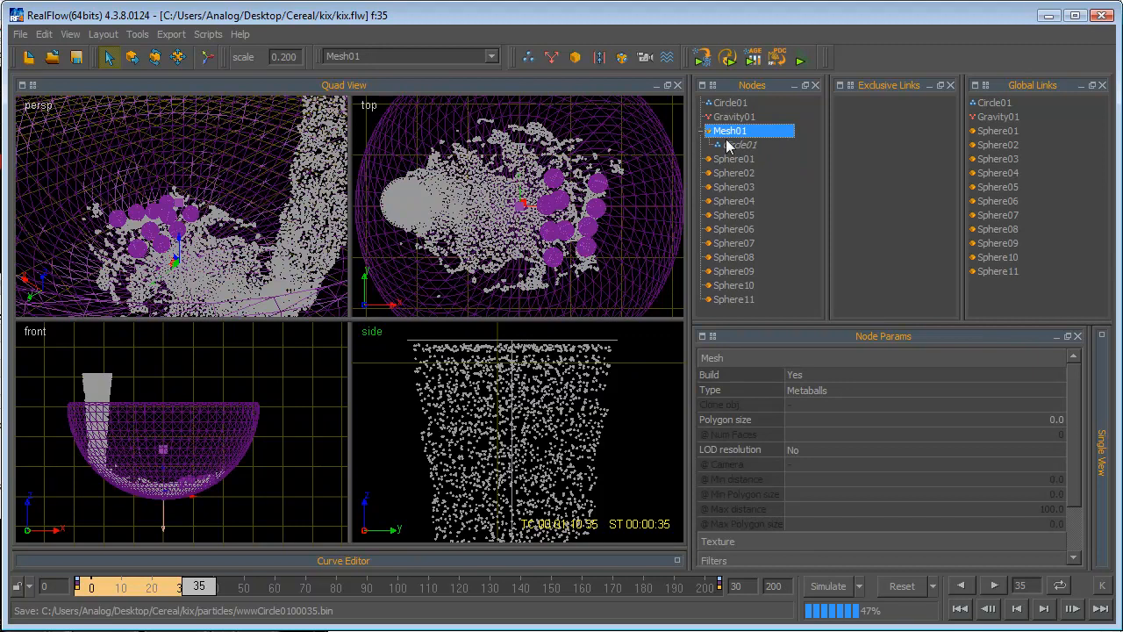
Step: Try to insert the Circle01 fluid into the mesh through the node selection
{"action": "right_click", "coordinate": [722, 131]}
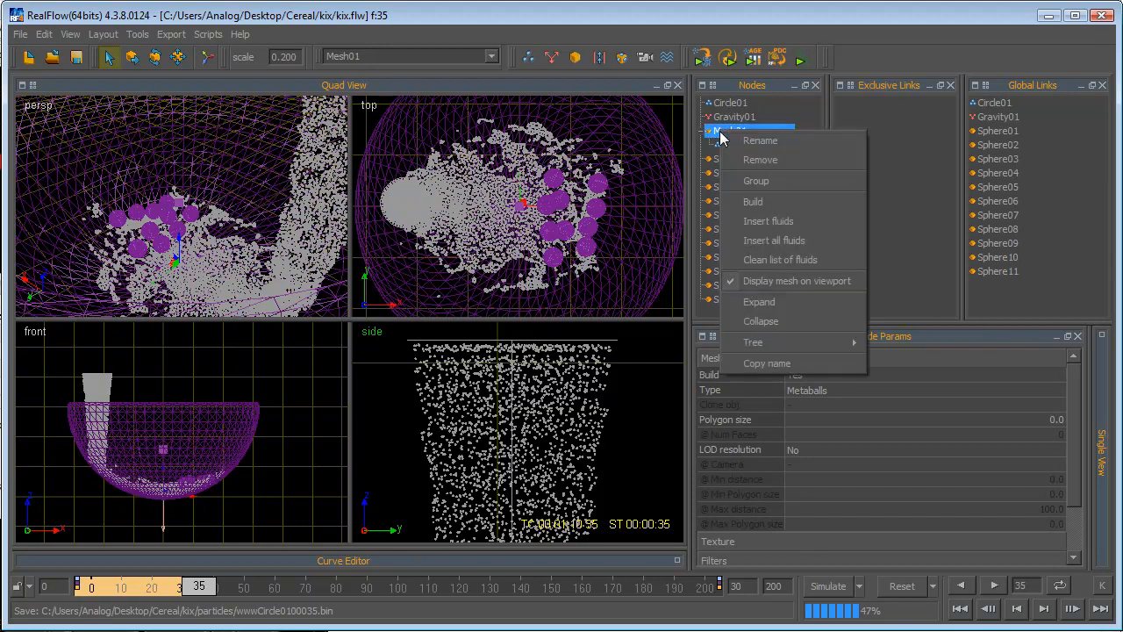
{"action": "left_click", "coordinate": [753, 223]}
{"action": "left_click", "coordinate": [319, 291]}
{"action": "left_click", "coordinate": [319, 290]}
{"action": "left_click", "coordinate": [456, 338]}
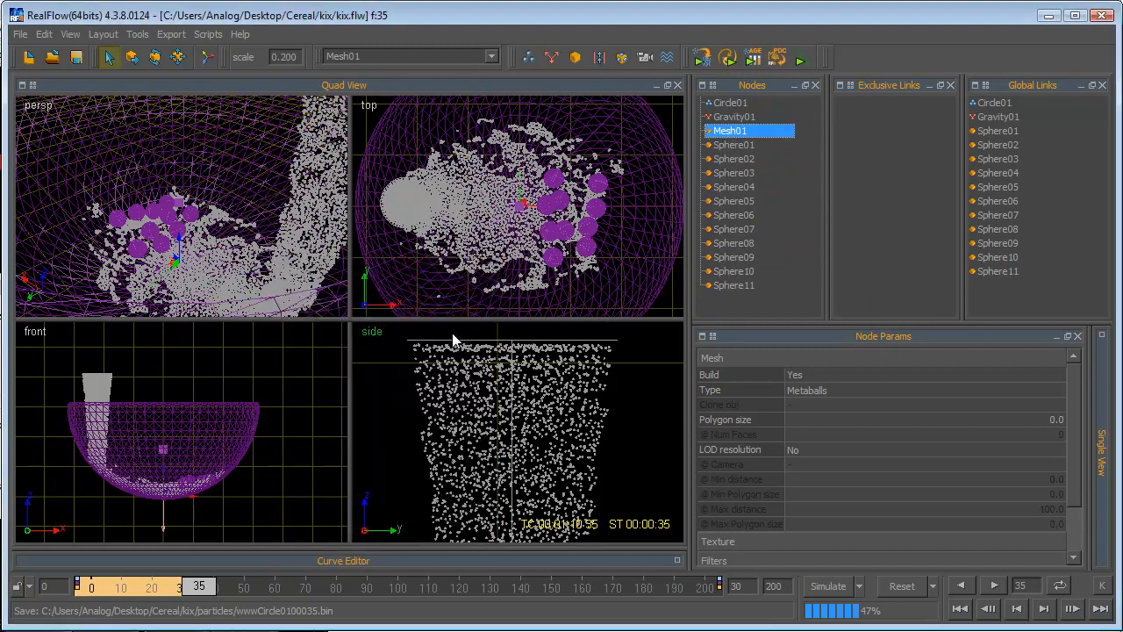
Step: Insert the Circle01 fluid into the Mesh01 node
{"action": "left_click", "coordinate": [719, 145]}
{"action": "left_click", "coordinate": [721, 134]}
{"action": "right_click", "coordinate": [711, 141]}
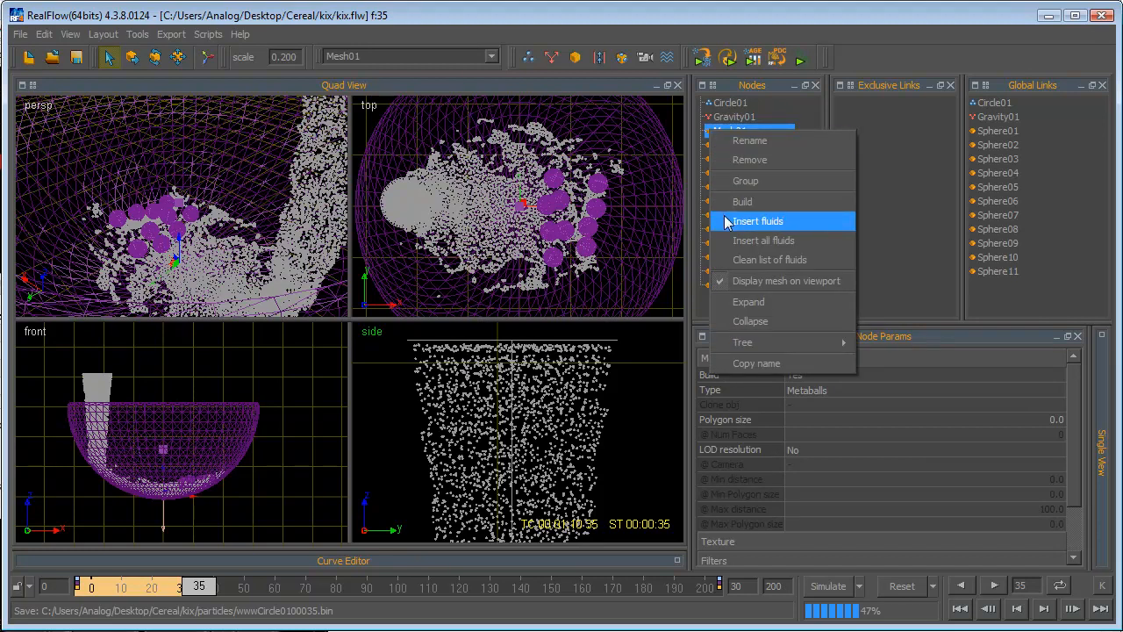
{"action": "left_click", "coordinate": [746, 221]}
{"action": "left_click", "coordinate": [322, 294]}
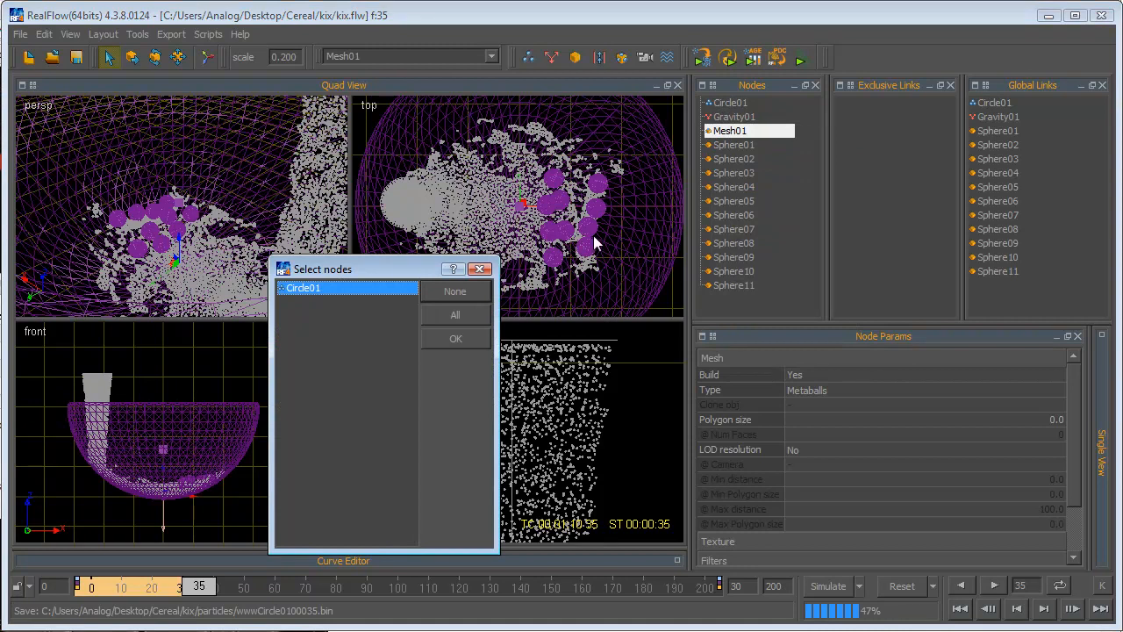
{"action": "left_click", "coordinate": [458, 338]}
Step: Reset the bowl simulation with the Mesh01 node selected
{"action": "left_click", "coordinate": [751, 148]}
{"action": "left_click", "coordinate": [727, 132]}
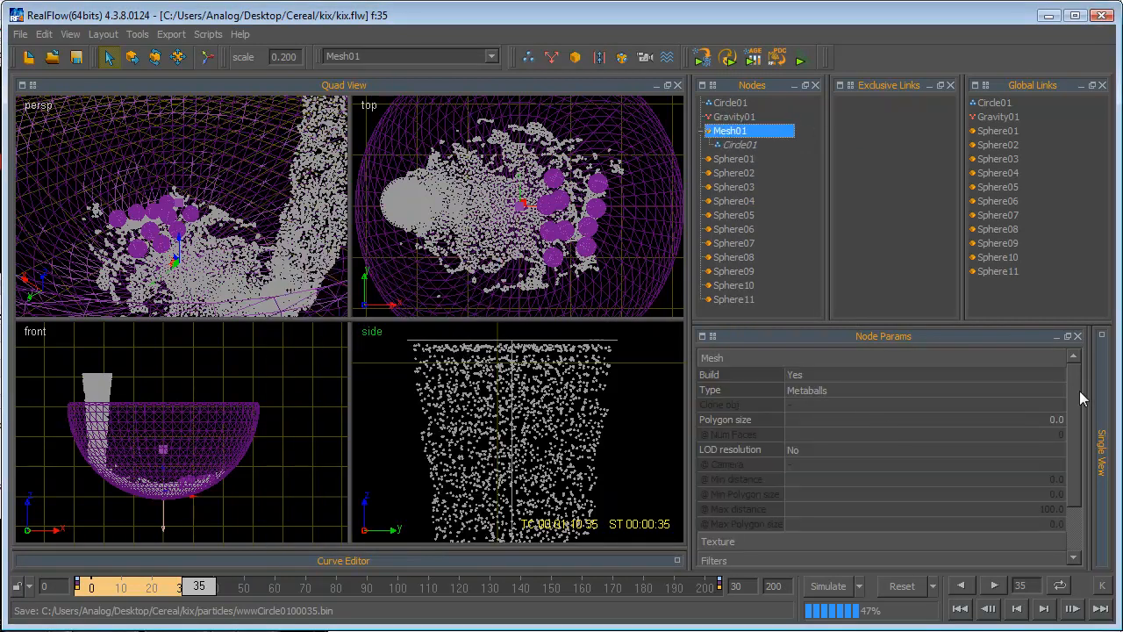
{"action": "left_click", "coordinate": [1012, 359]}
{"action": "left_click", "coordinate": [1012, 360]}
{"action": "left_click", "coordinate": [904, 588]}
{"action": "left_click", "coordinate": [347, 432]}
Step: Review Mesh01's mesh parameters and the available mesh types, keeping Metaballs as the type
{"action": "left_click", "coordinate": [745, 364]}
{"action": "left_click", "coordinate": [746, 363]}
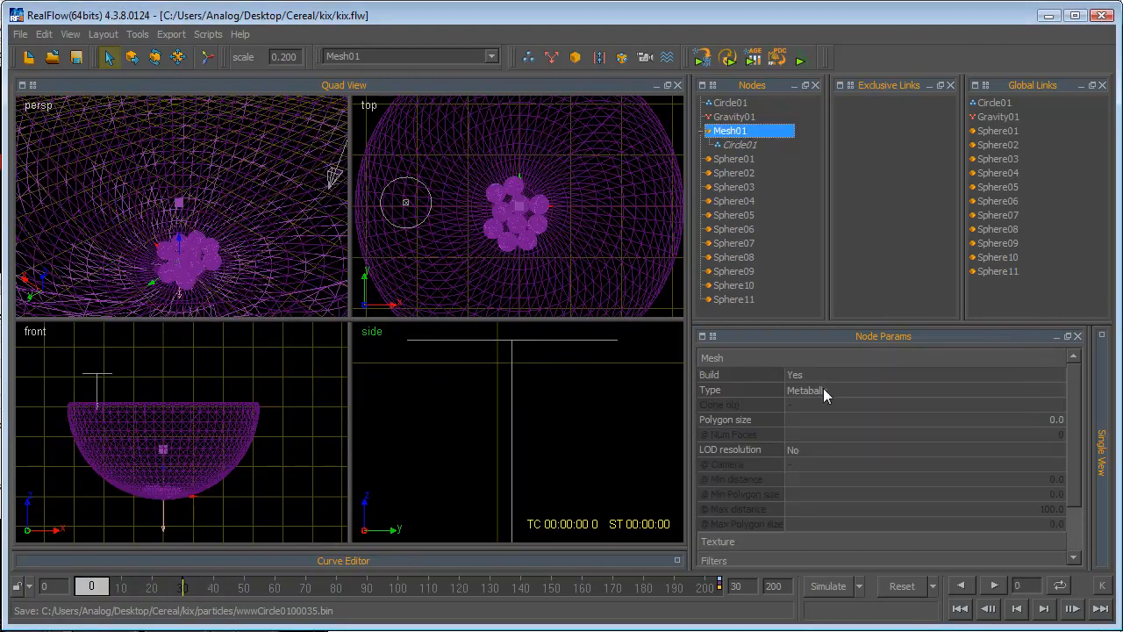
{"action": "left_click", "coordinate": [789, 360]}
{"action": "left_click", "coordinate": [738, 144]}
{"action": "left_click", "coordinate": [728, 135]}
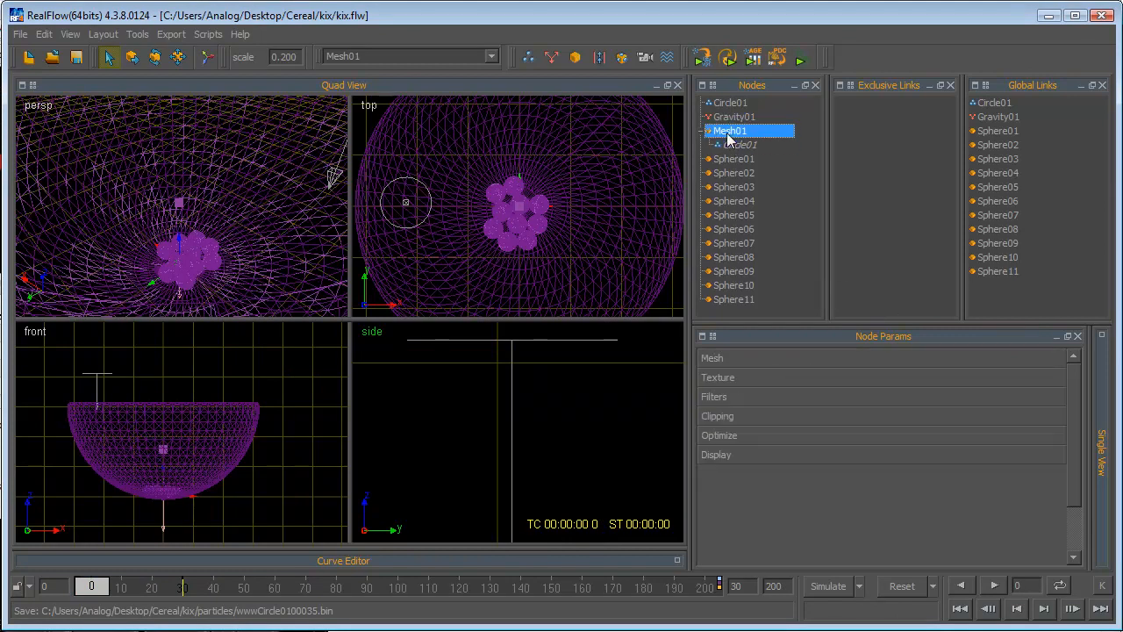
{"action": "left_click", "coordinate": [745, 358]}
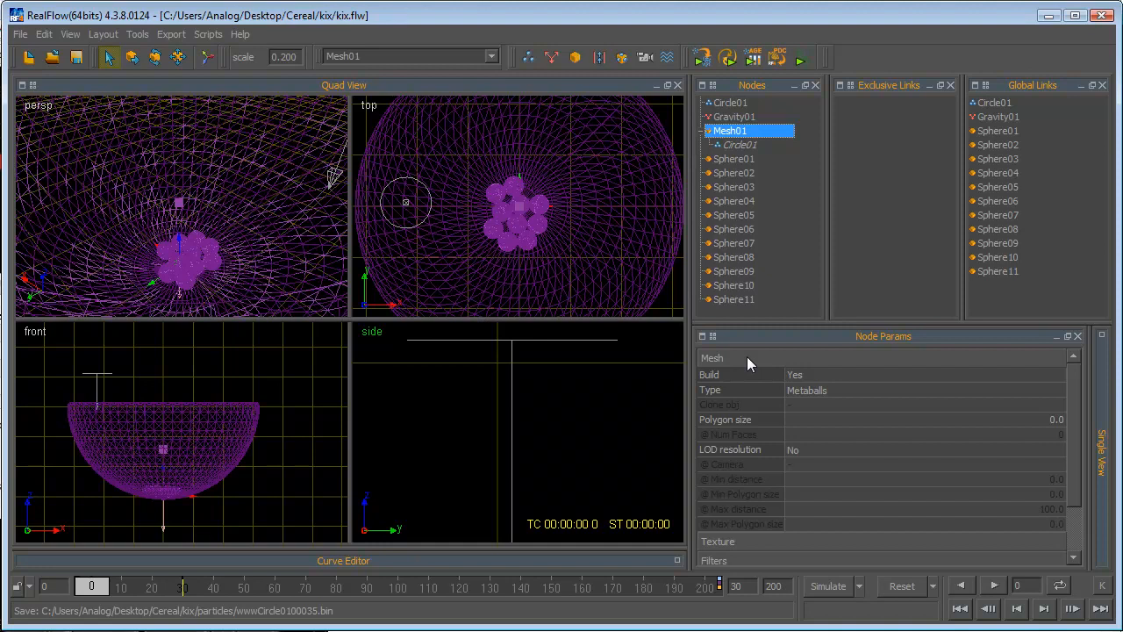
{"action": "double_click", "coordinate": [808, 375]}
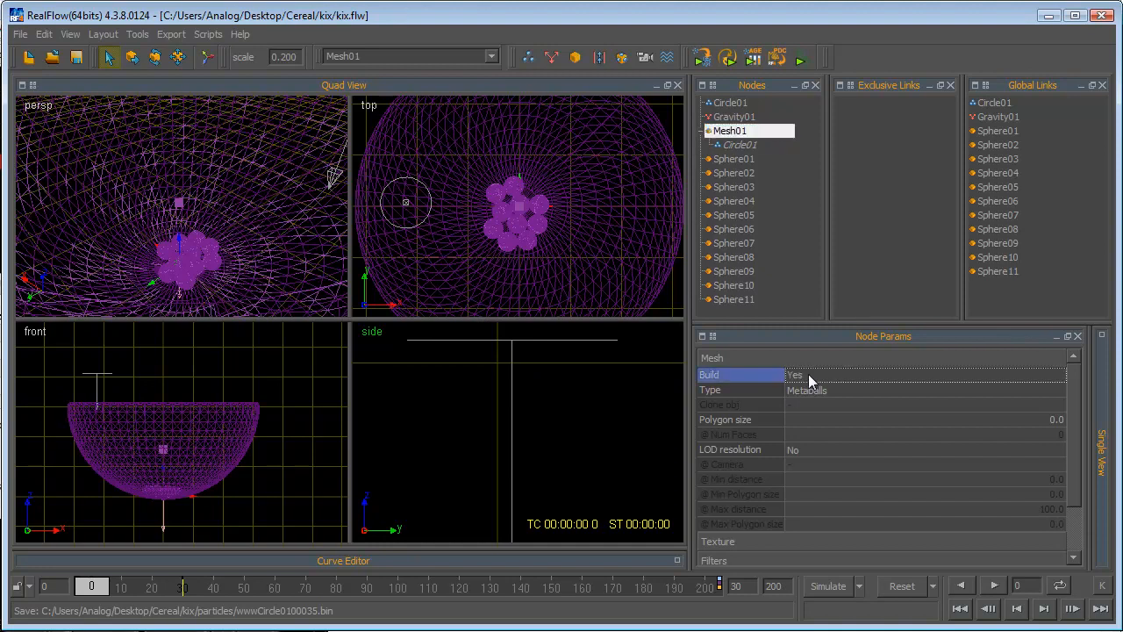
{"action": "left_click", "coordinate": [826, 392]}
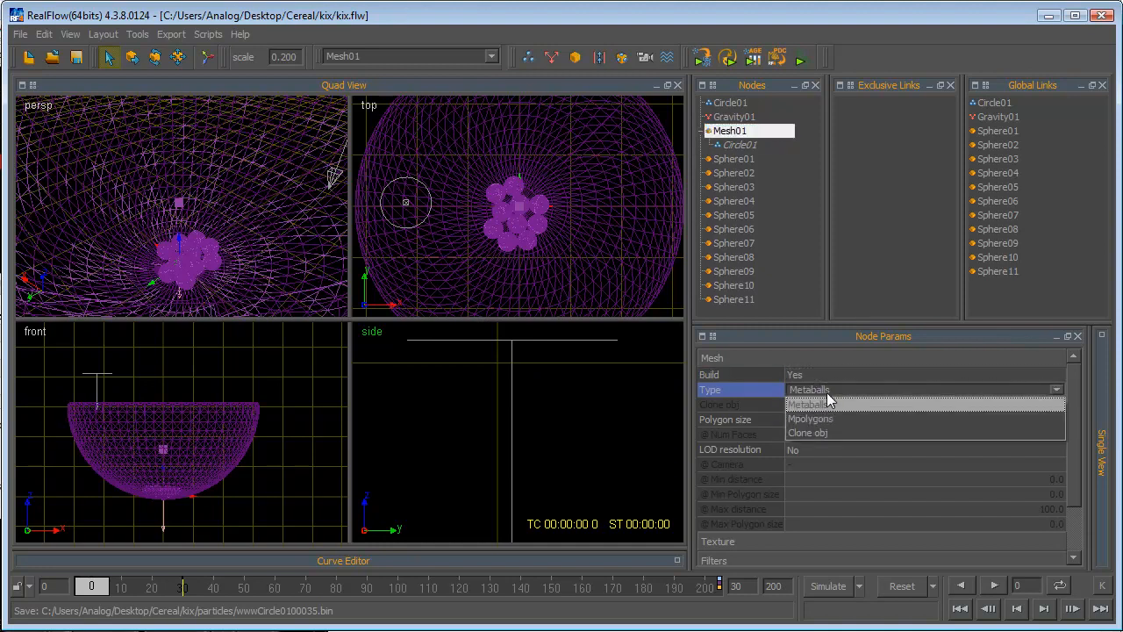
{"action": "left_click", "coordinate": [827, 392]}
{"action": "left_click", "coordinate": [827, 393]}
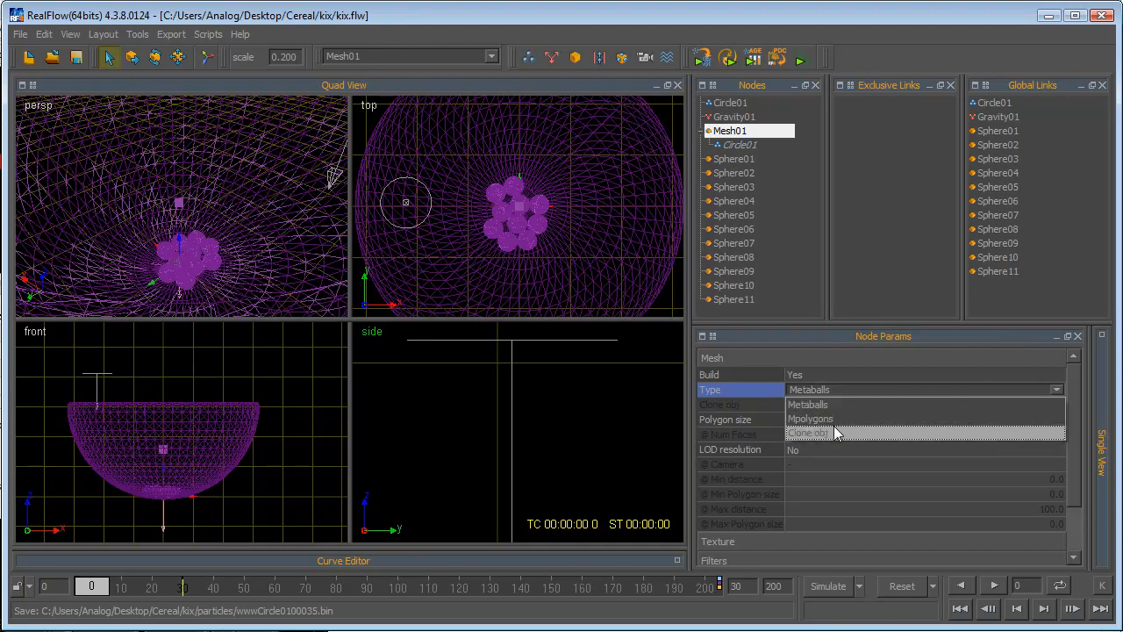
{"action": "left_click", "coordinate": [837, 410]}
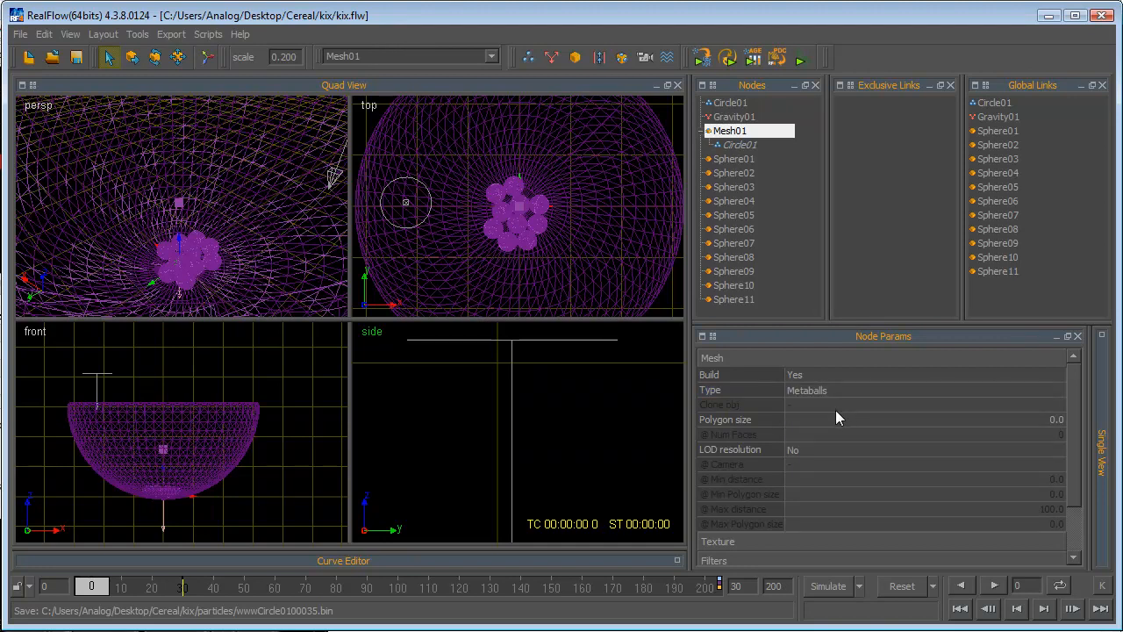
Step: Set Mesh01's polygon size to 0.06 and run a short test simulation to inspect the mesh density
{"action": "left_click", "coordinate": [841, 419]}
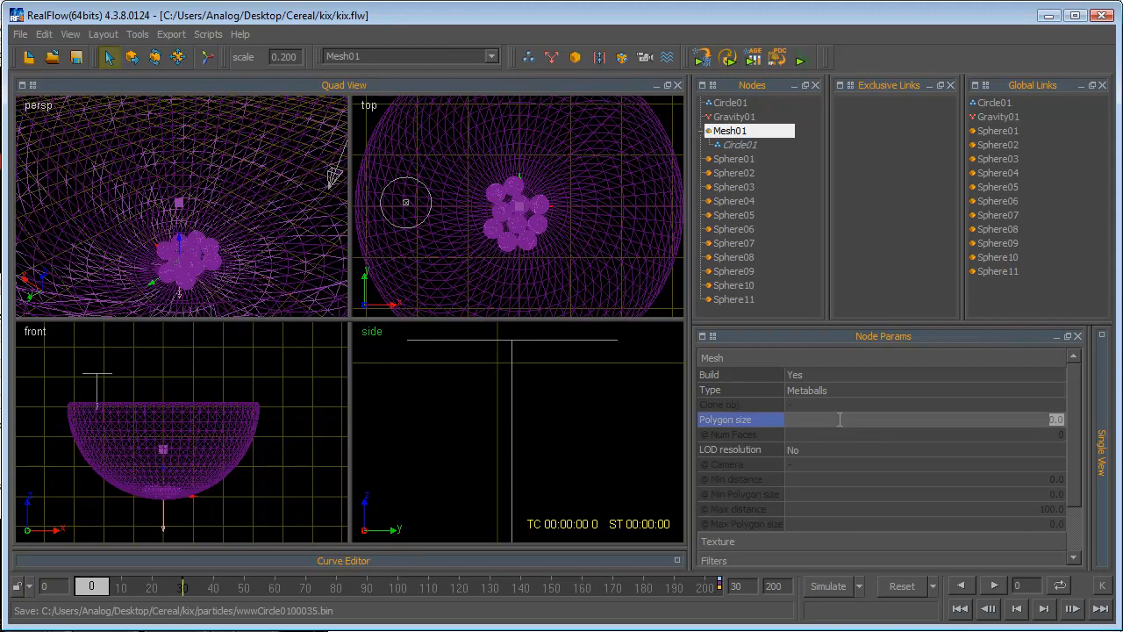
{"action": "type", "text": ".06"}
{"action": "key", "text": "Return"}
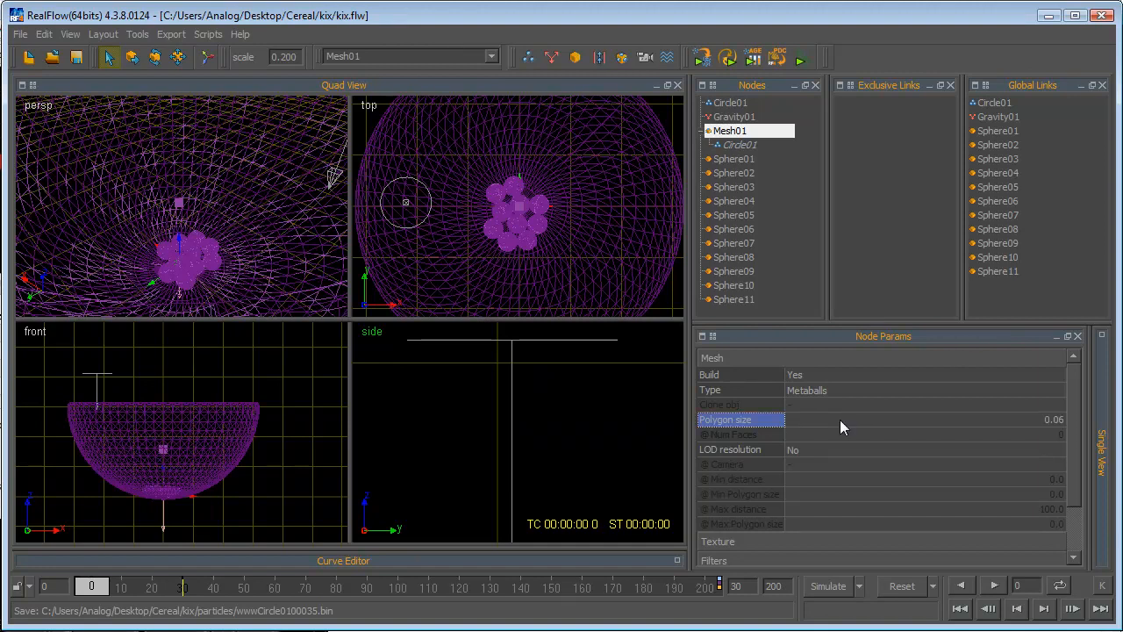
{"action": "left_click", "coordinate": [829, 587]}
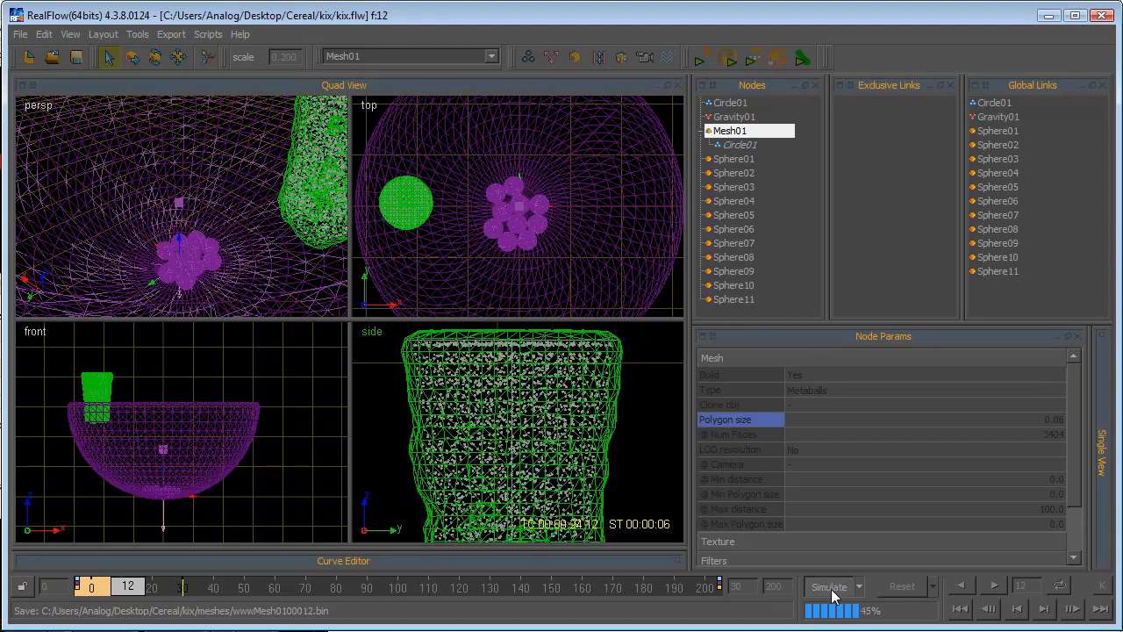
{"action": "left_click", "coordinate": [832, 589]}
{"action": "scroll", "coordinate": [530, 418], "scroll_direction": "up", "scroll_amount": 4}
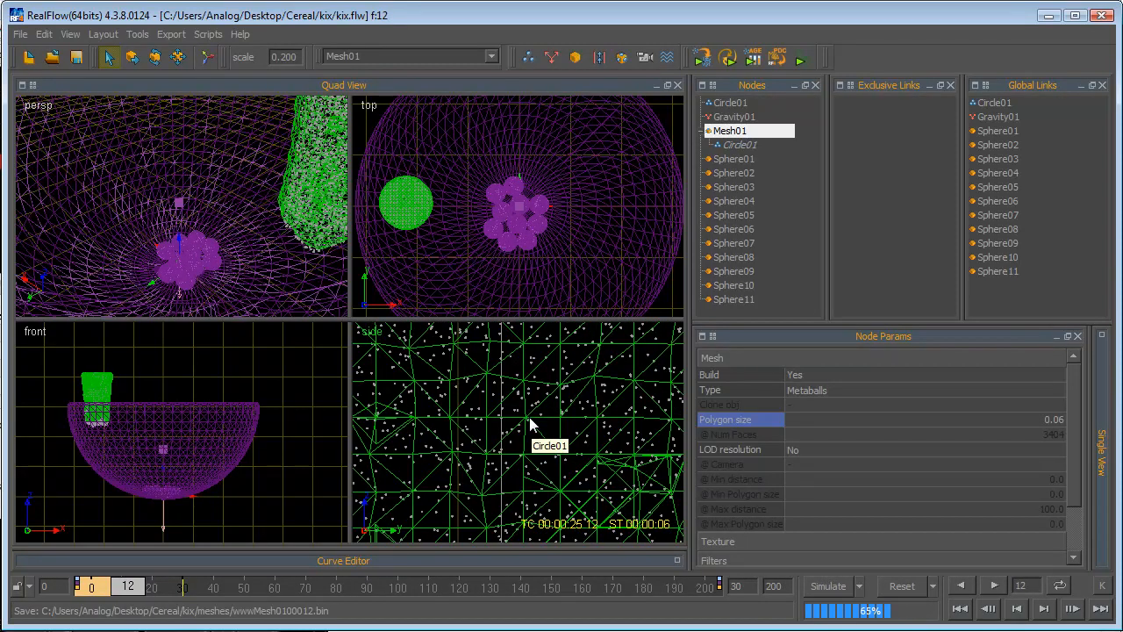
{"action": "scroll", "coordinate": [529, 421], "scroll_direction": "down", "scroll_amount": 6}
{"action": "scroll", "coordinate": [530, 423], "scroll_direction": "up", "scroll_amount": 2}
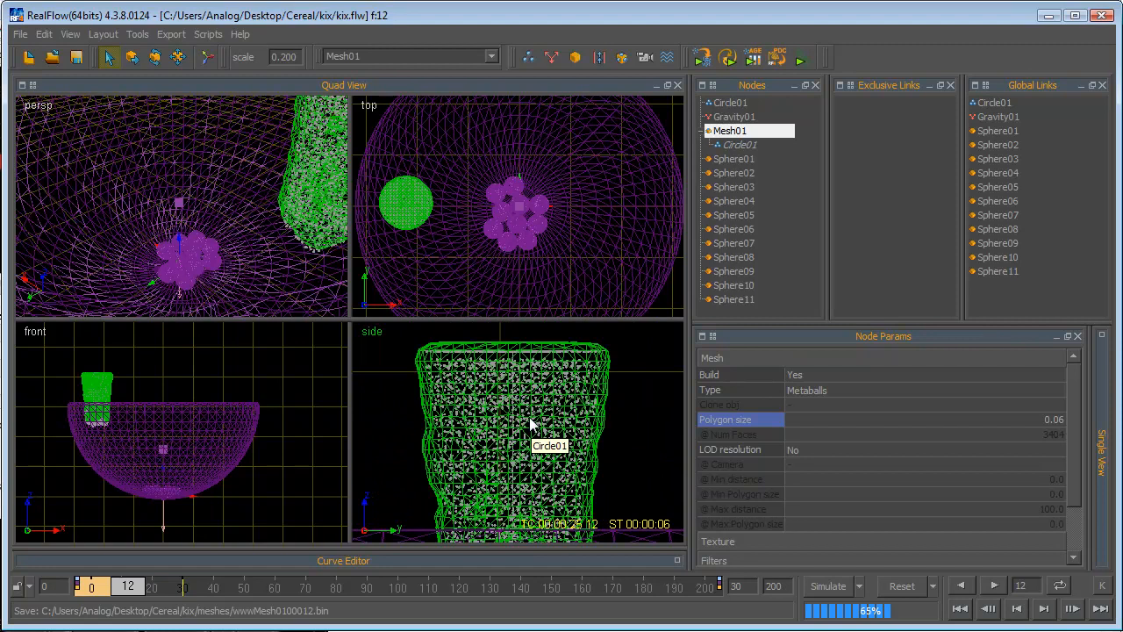
{"action": "scroll", "coordinate": [531, 425], "scroll_direction": "up", "scroll_amount": 3}
Step: Set Mesh01's polygon size to 0.03, reset the scene and run another short simulation
{"action": "double_click", "coordinate": [1026, 420]}
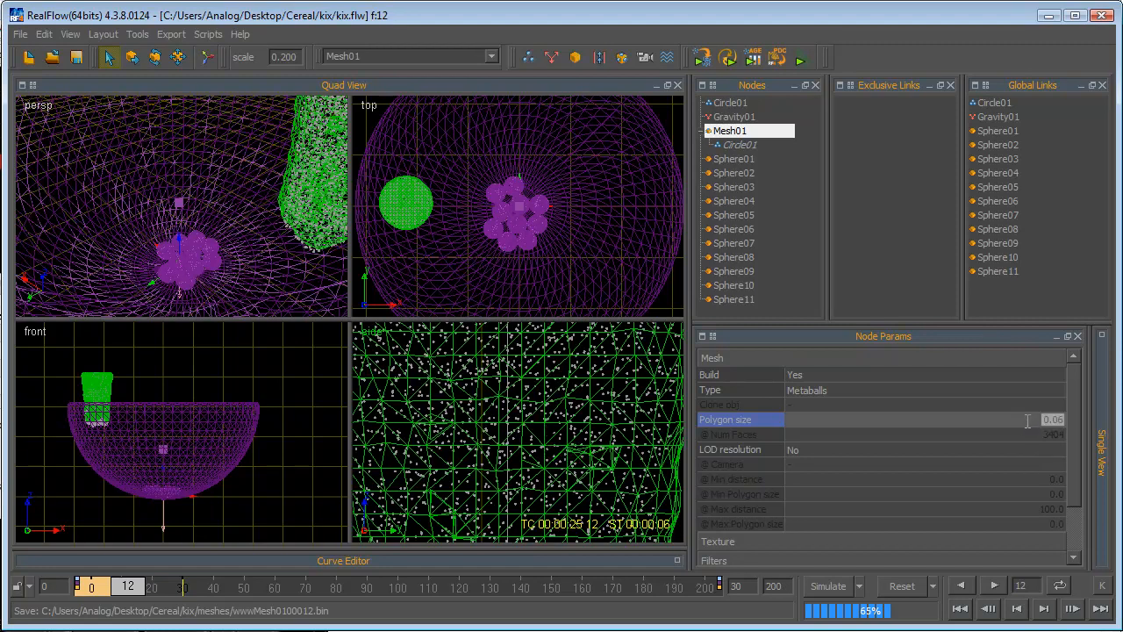
{"action": "type", "text": "."}
{"action": "left_click", "coordinate": [897, 593]}
{"action": "key", "text": "Return"}
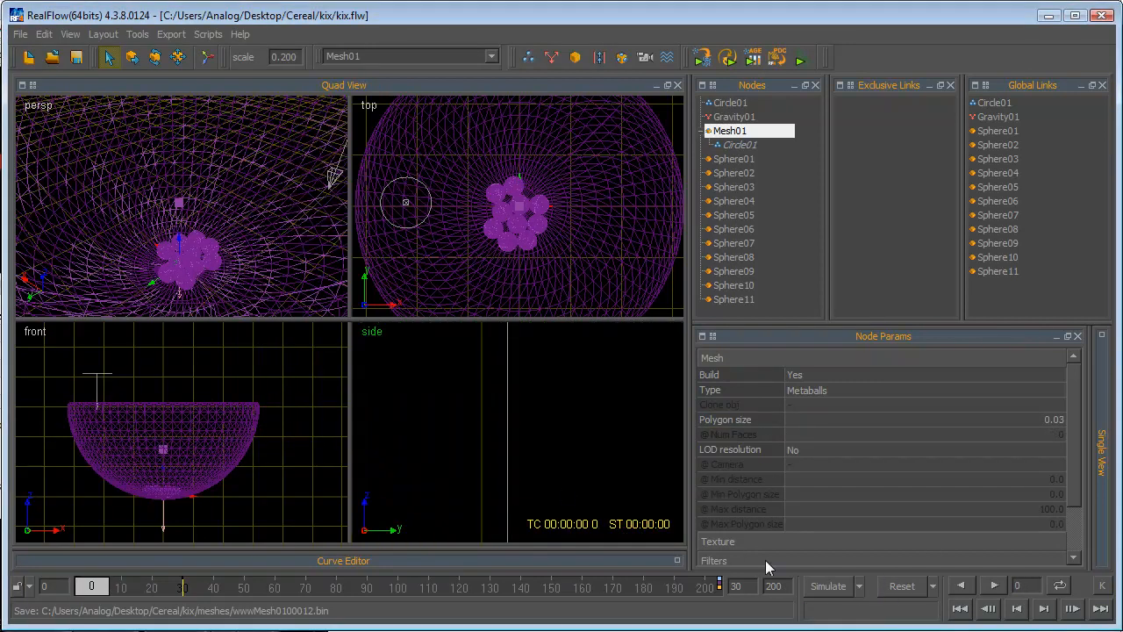
{"action": "left_click", "coordinate": [829, 586]}
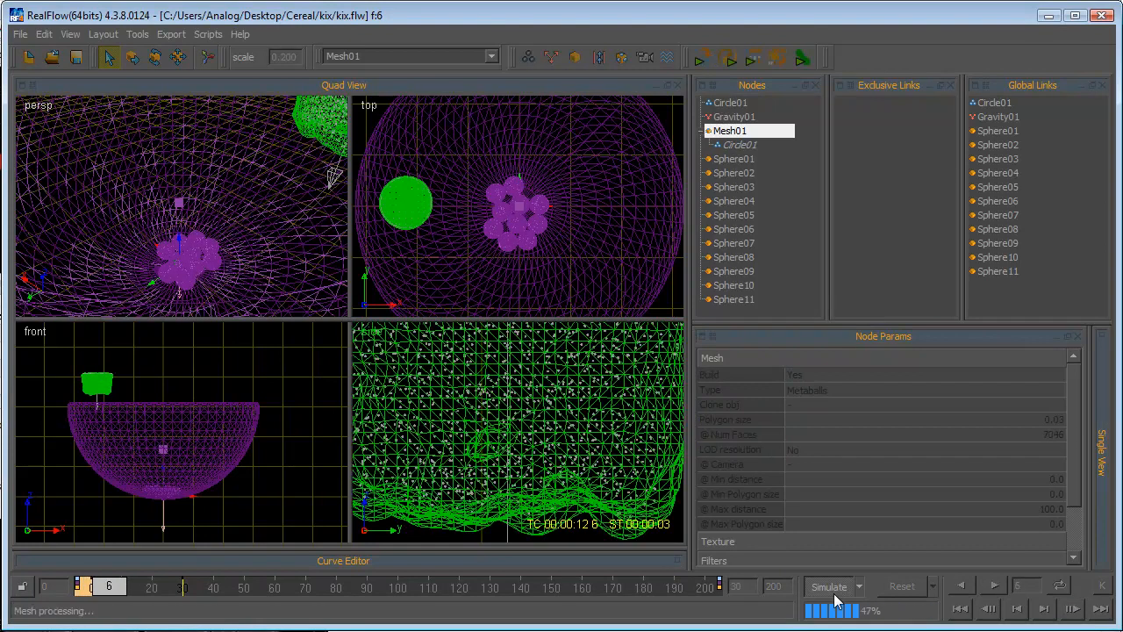
{"action": "left_click", "coordinate": [829, 587]}
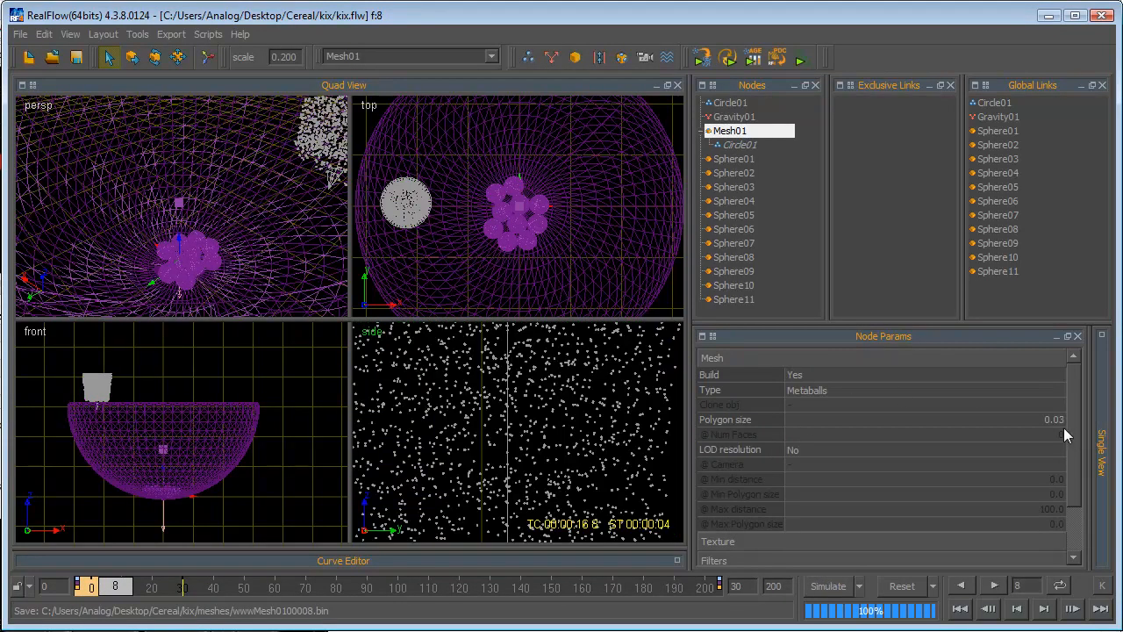
Step: Check the particle parameters of Circle01, including its resolution, and return to the Mesh01 node
{"action": "left_click", "coordinate": [733, 116]}
{"action": "key", "text": "Up"}
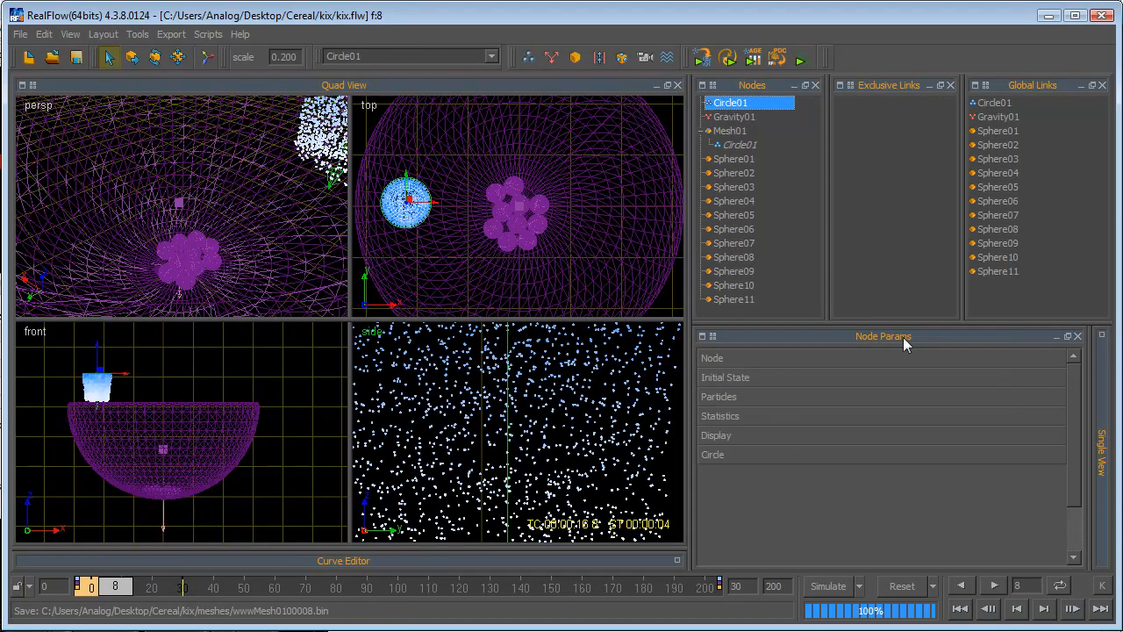
{"action": "left_click", "coordinate": [770, 395]}
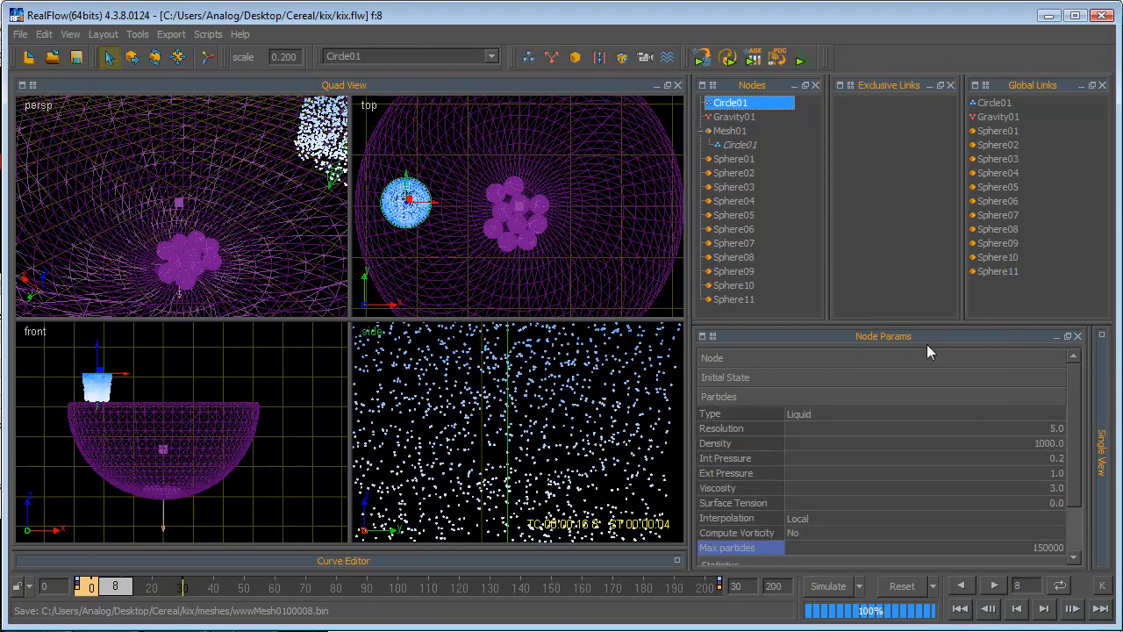
{"action": "left_click", "coordinate": [730, 131]}
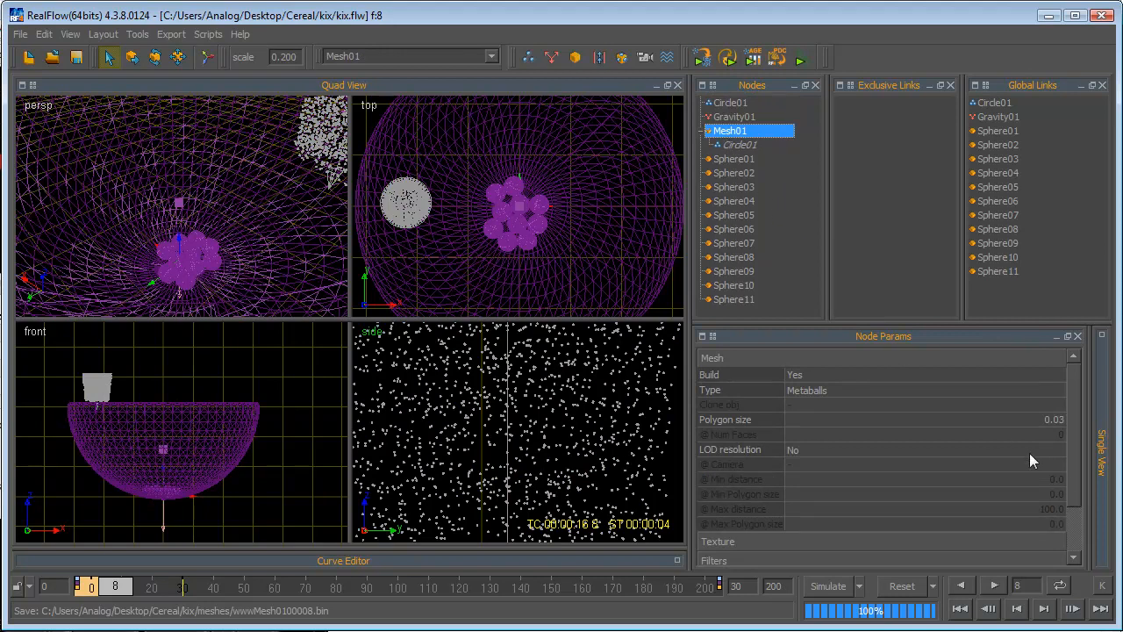
{"action": "left_click", "coordinate": [736, 359]}
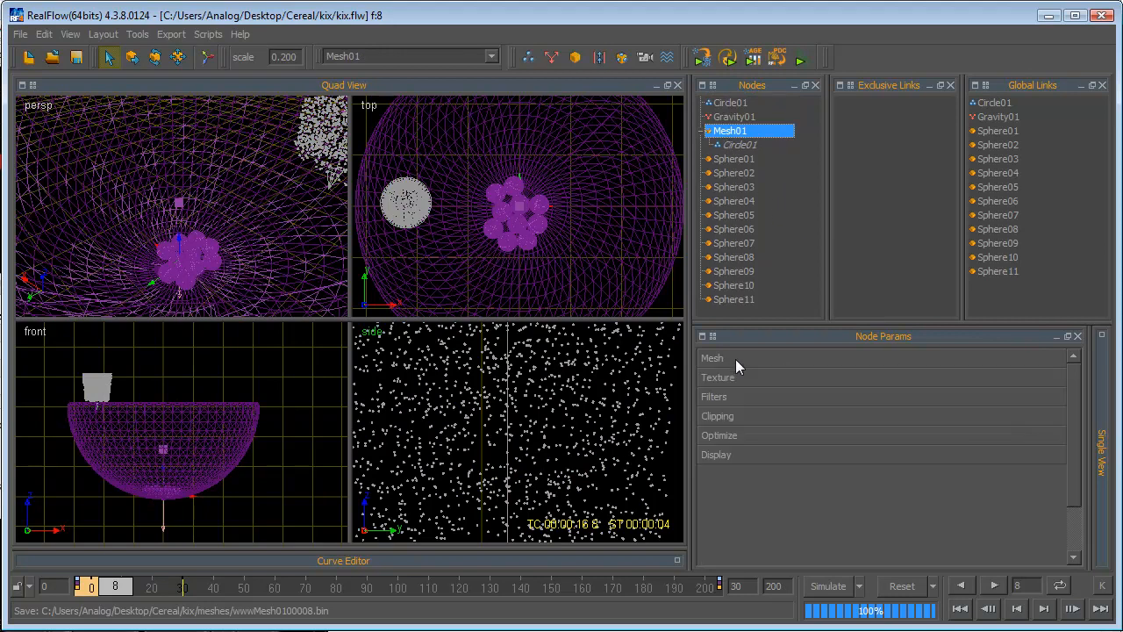
Step: Continue the simulation to frame 27 and go back to frame 26 to show the generated mesh
{"action": "left_click", "coordinate": [816, 586]}
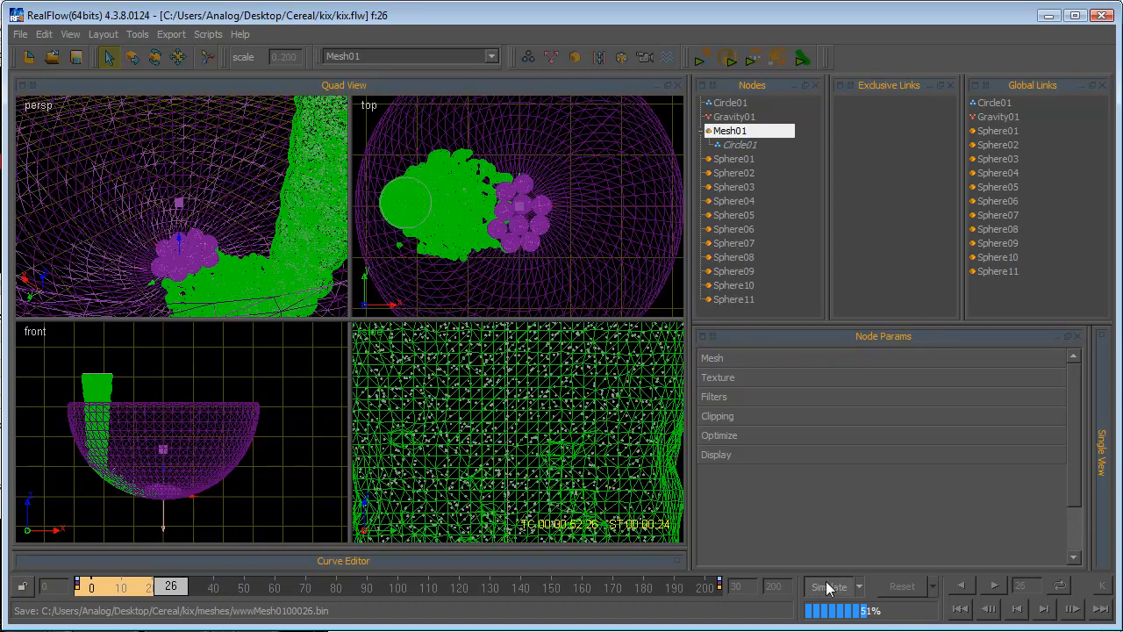
{"action": "left_click", "coordinate": [828, 586]}
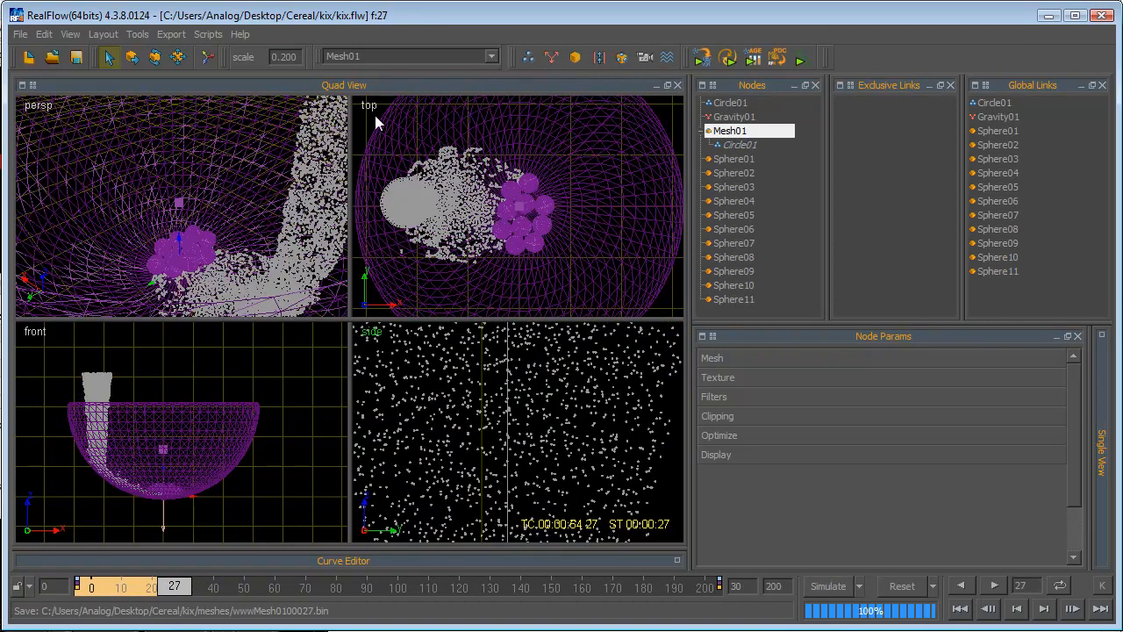
{"action": "left_click", "coordinate": [172, 587]}
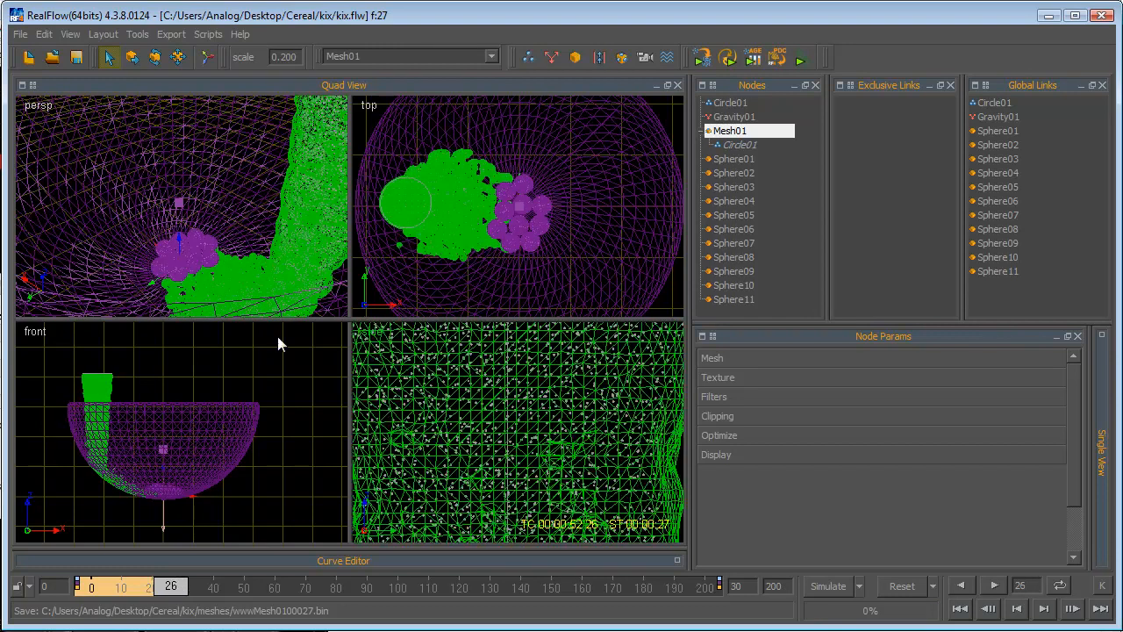
Step: Switch the viewports to solid shading and inspect the fluid mesh's edges and holes near the cereal spheres in the top view
{"action": "right_click", "coordinate": [367, 113]}
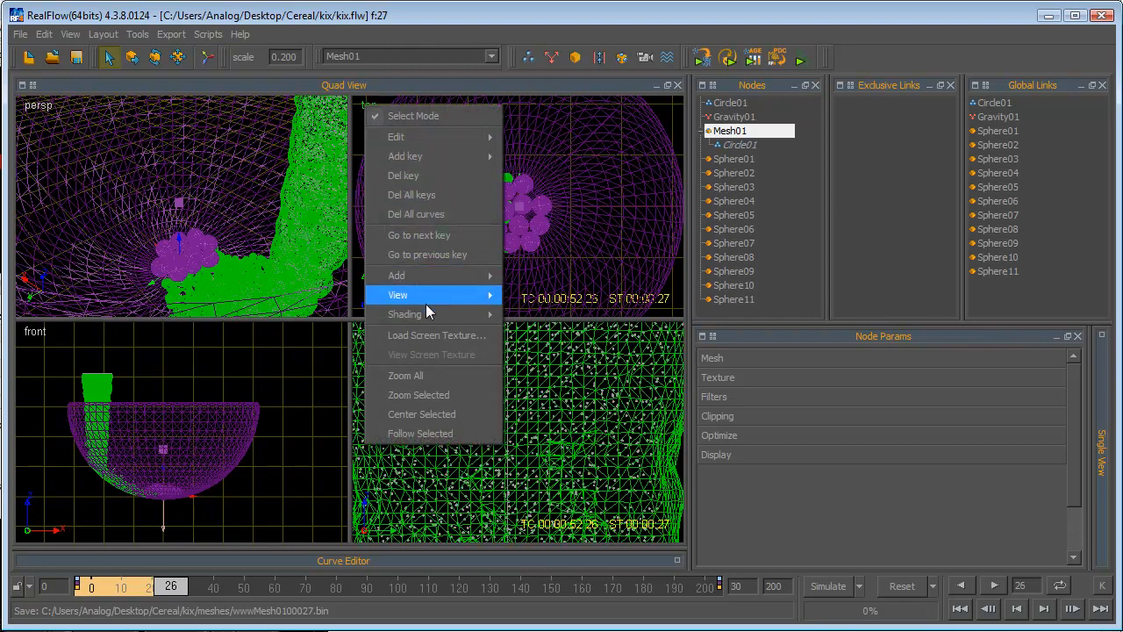
{"action": "left_click", "coordinate": [572, 372]}
{"action": "scroll", "coordinate": [505, 251], "scroll_direction": "up", "scroll_amount": 3}
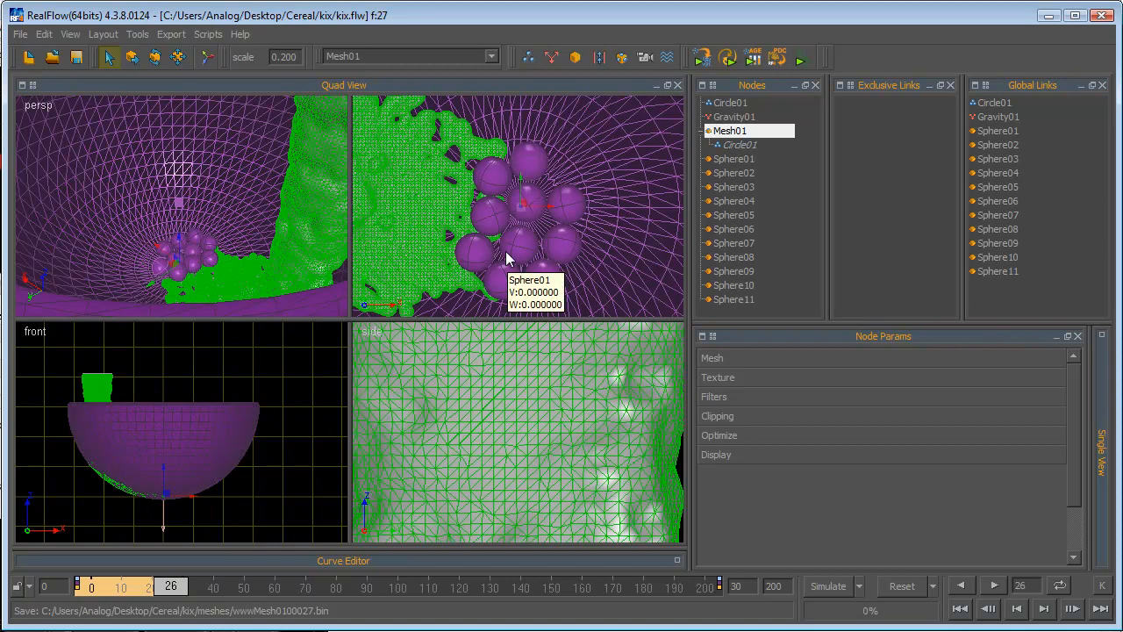
{"action": "scroll", "coordinate": [463, 237], "scroll_direction": "up", "scroll_amount": 1}
{"action": "middle_click_drag", "start_coordinate": [465, 237], "coordinate": [532, 261]}
{"action": "scroll", "coordinate": [535, 263], "scroll_direction": "up", "scroll_amount": 6}
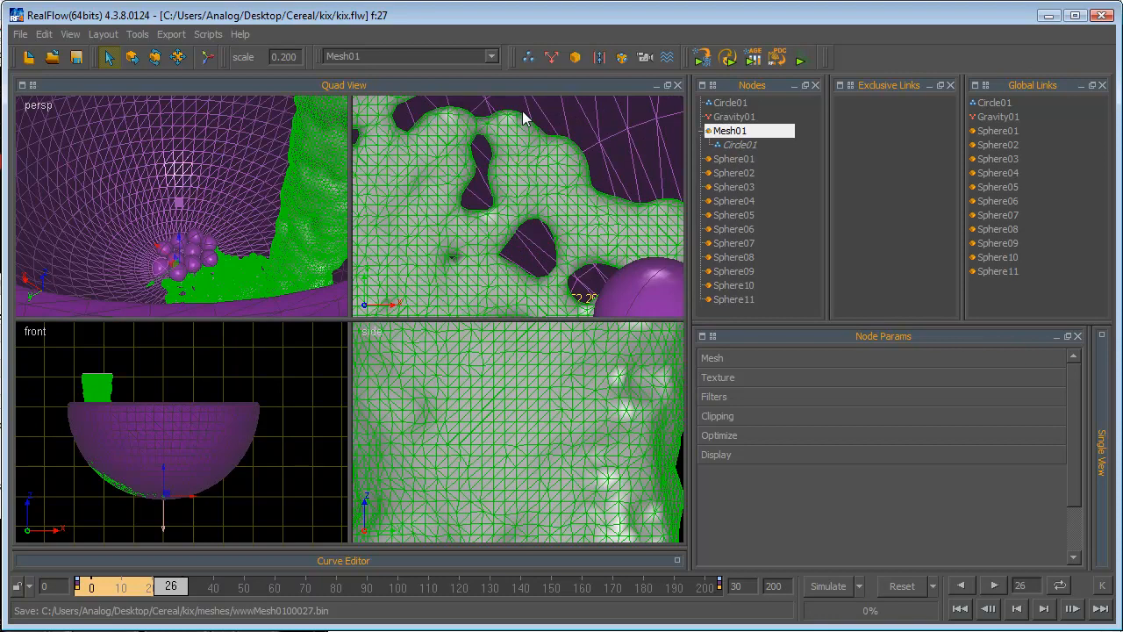
{"action": "scroll", "coordinate": [522, 110], "scroll_direction": "down", "scroll_amount": 1}
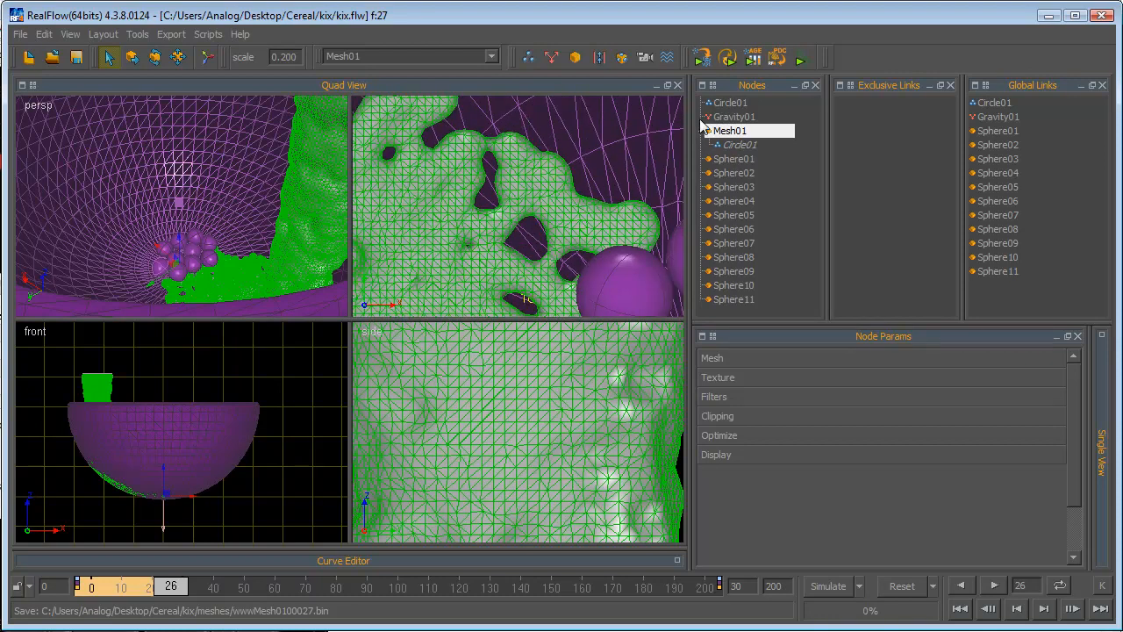
{"action": "scroll", "coordinate": [617, 250], "scroll_direction": "down", "scroll_amount": 3}
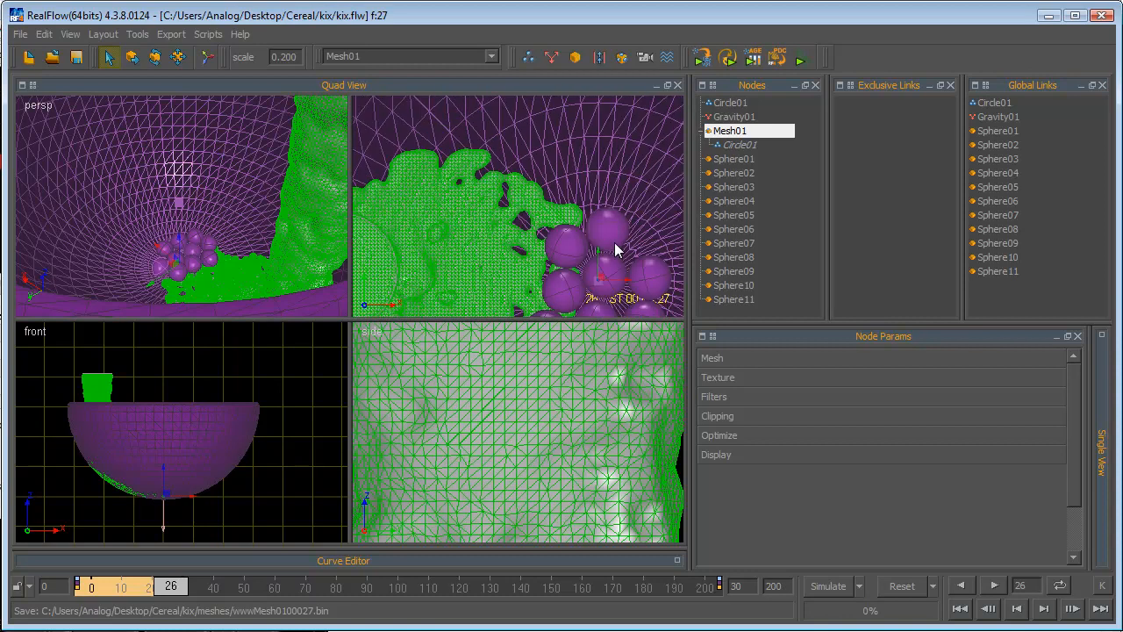
{"action": "scroll", "coordinate": [615, 250], "scroll_direction": "up", "scroll_amount": 5}
{"action": "scroll", "coordinate": [612, 245], "scroll_direction": "down", "scroll_amount": 2}
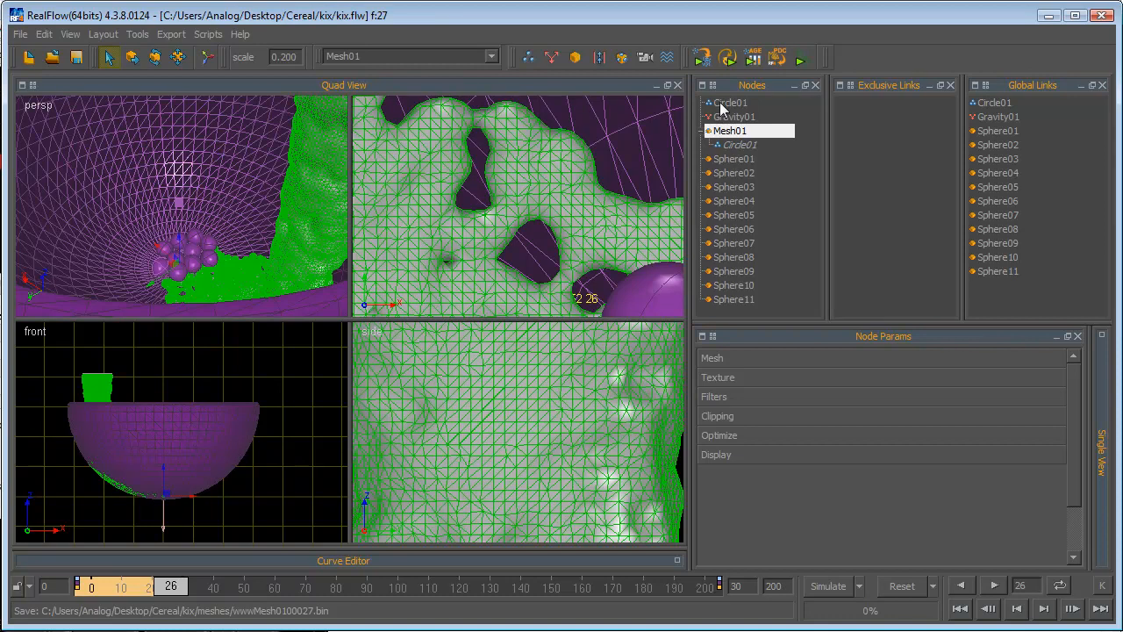
{"action": "scroll", "coordinate": [623, 233], "scroll_direction": "down", "scroll_amount": 2}
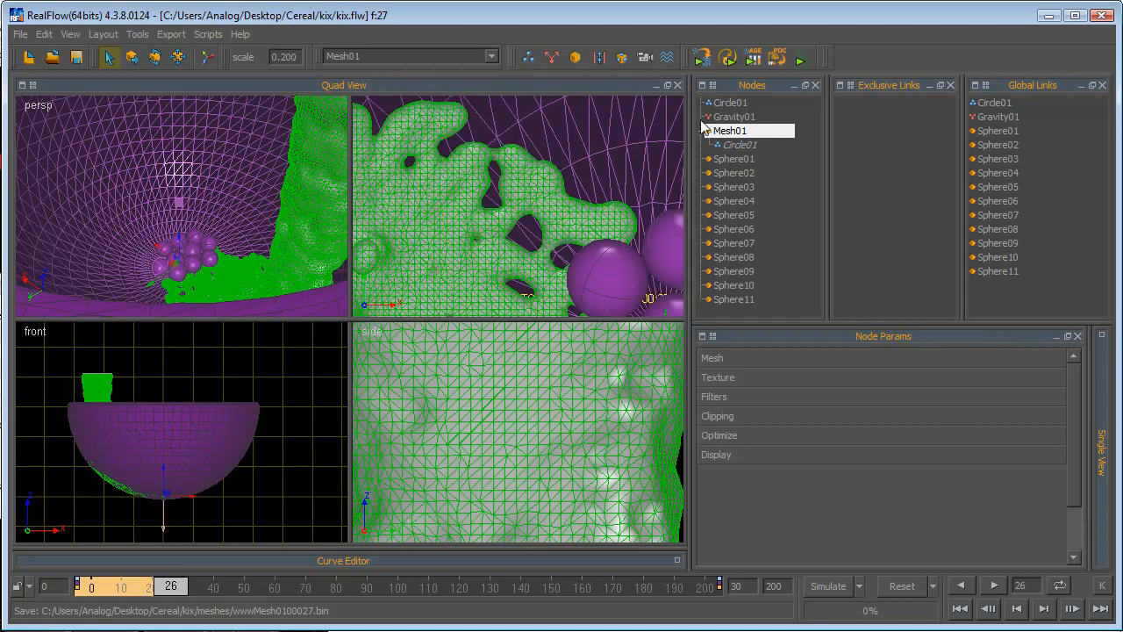
Step: Set Mesh01's filter method to Yes
{"action": "left_click", "coordinate": [728, 104]}
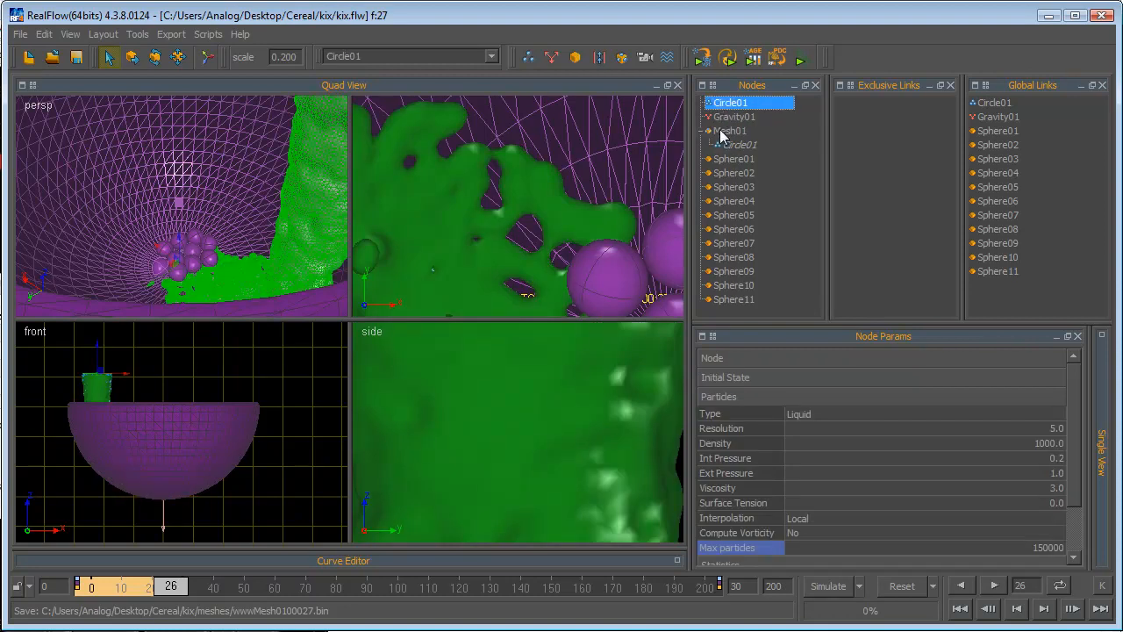
{"action": "left_click", "coordinate": [725, 131]}
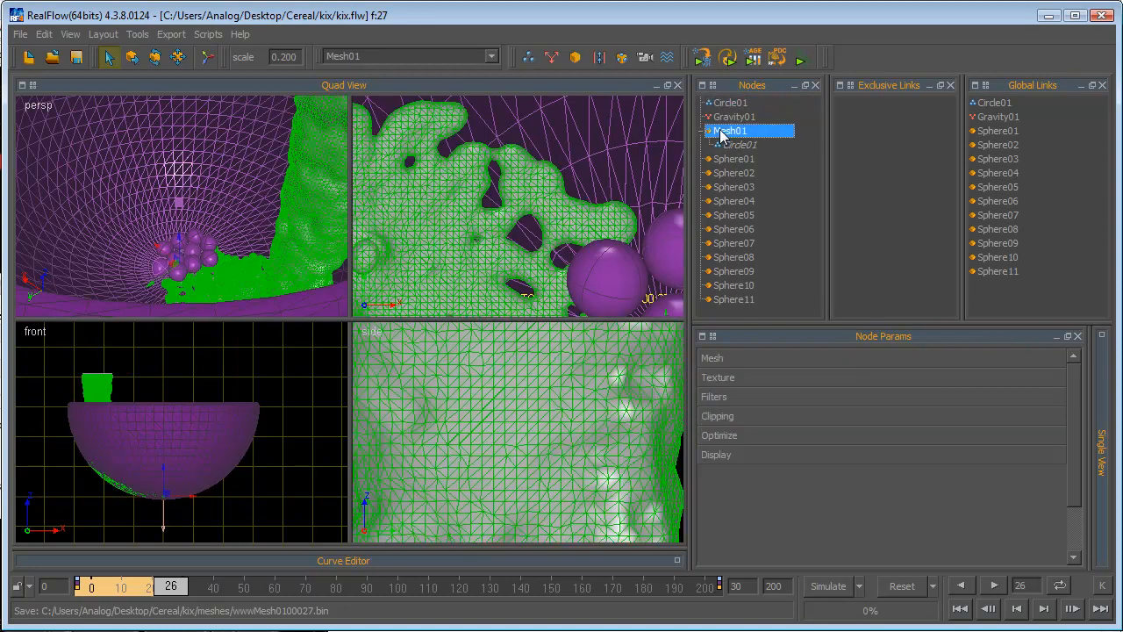
{"action": "left_click", "coordinate": [732, 398]}
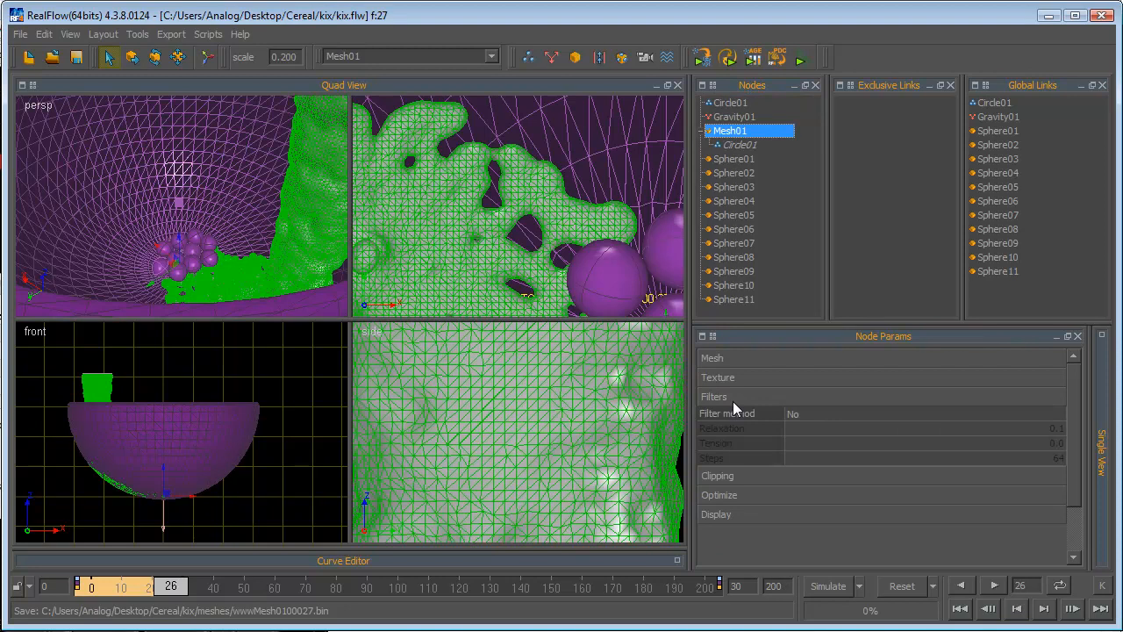
{"action": "left_click", "coordinate": [818, 413]}
{"action": "left_click", "coordinate": [822, 439]}
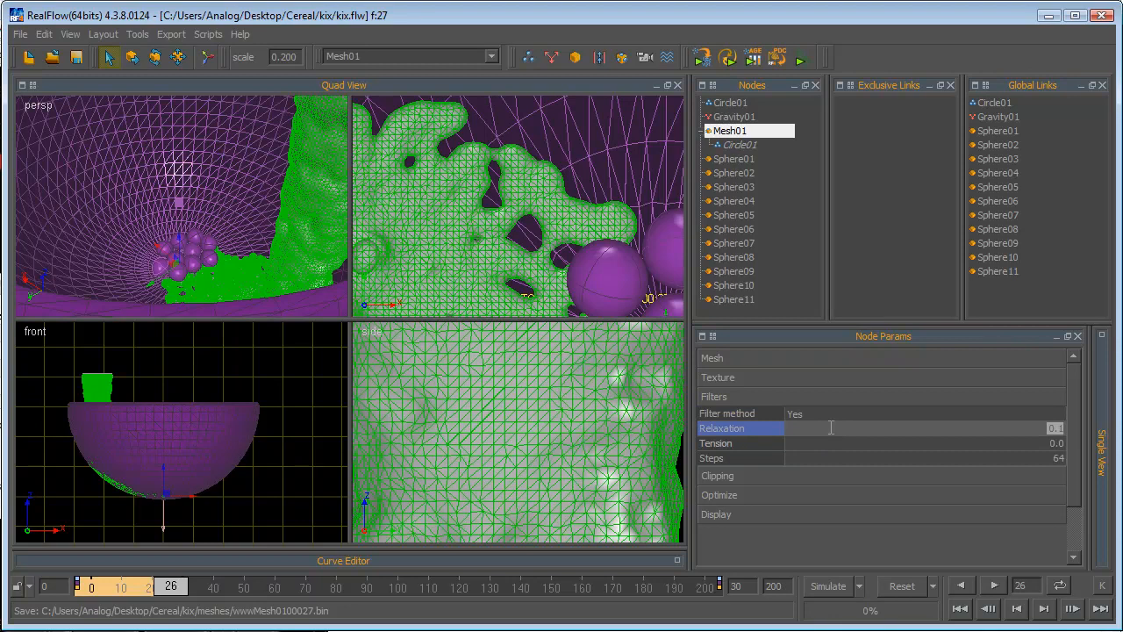
{"action": "scroll", "coordinate": [546, 243], "scroll_direction": "up", "scroll_amount": 3}
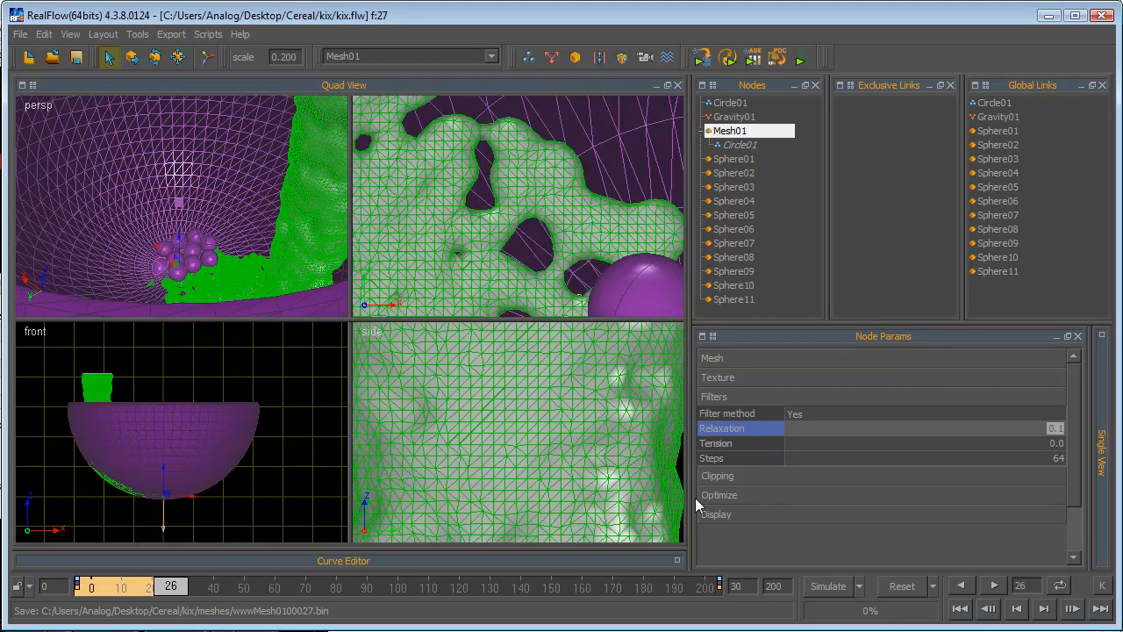
Step: Simulate frame 27 again with Mesh01's filters on, overwriting the existing data, and inspect the triangles around the mesh holes in the top view
{"action": "left_click", "coordinate": [832, 586]}
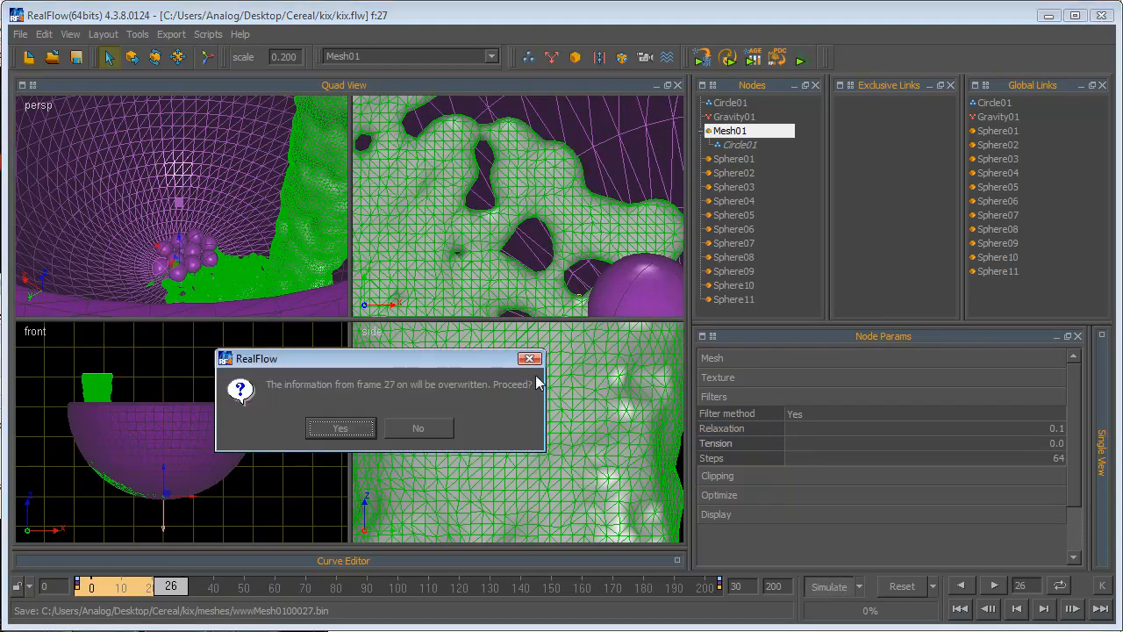
{"action": "left_click", "coordinate": [418, 430]}
{"action": "left_click", "coordinate": [341, 430]}
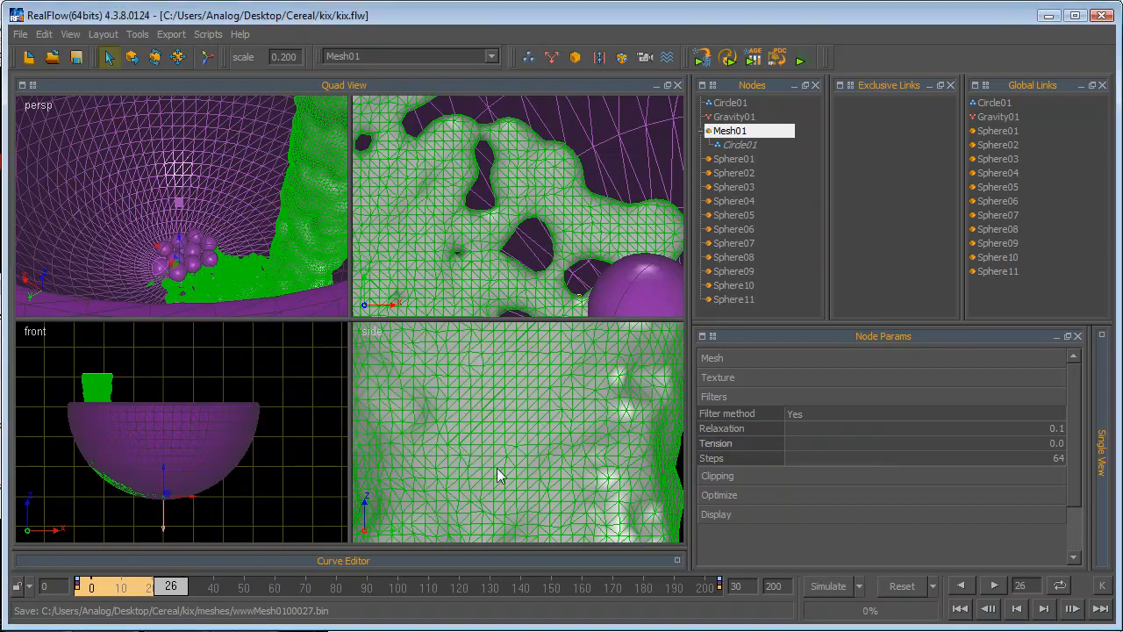
{"action": "left_click", "coordinate": [816, 588]}
{"action": "left_click", "coordinate": [340, 430]}
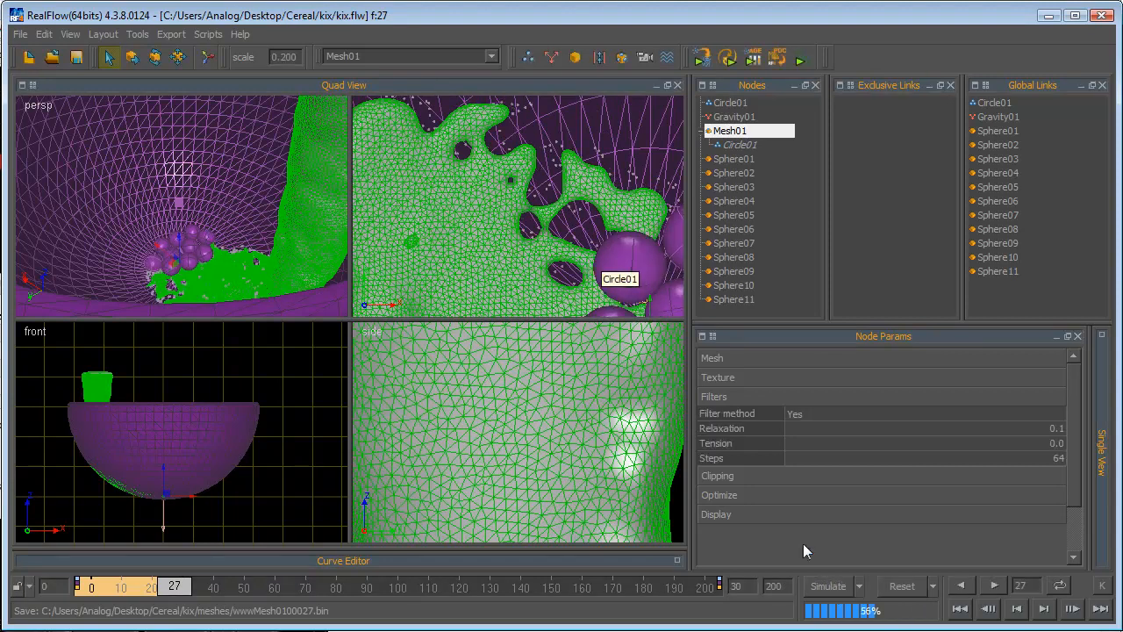
{"action": "scroll", "coordinate": [586, 274], "scroll_direction": "up", "scroll_amount": 5}
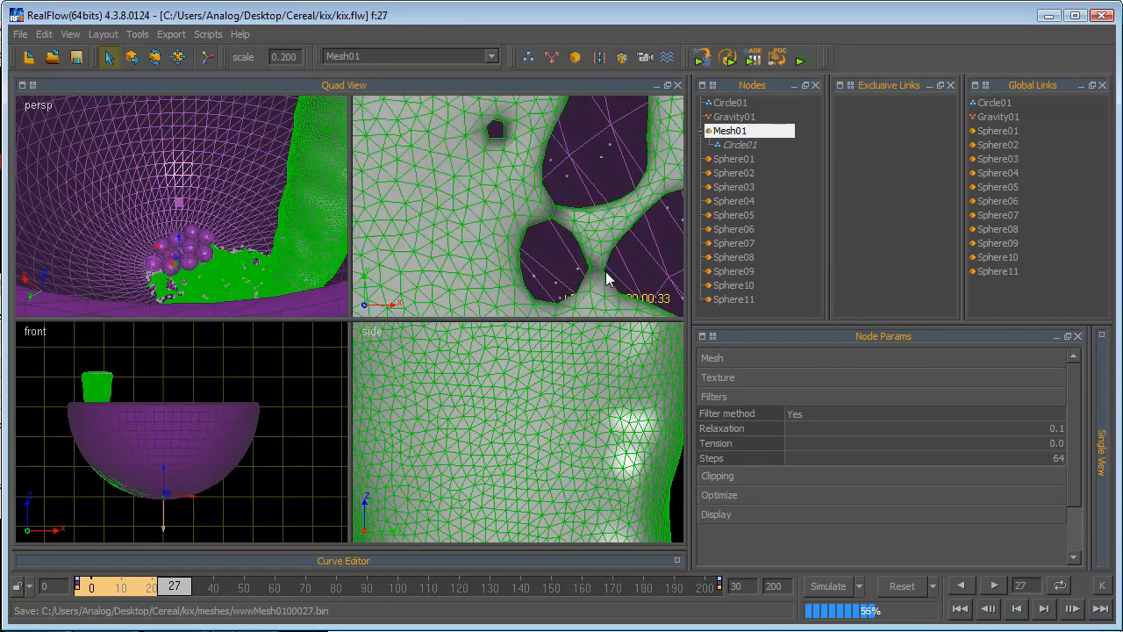
{"action": "scroll", "coordinate": [605, 273], "scroll_direction": "down", "scroll_amount": 3}
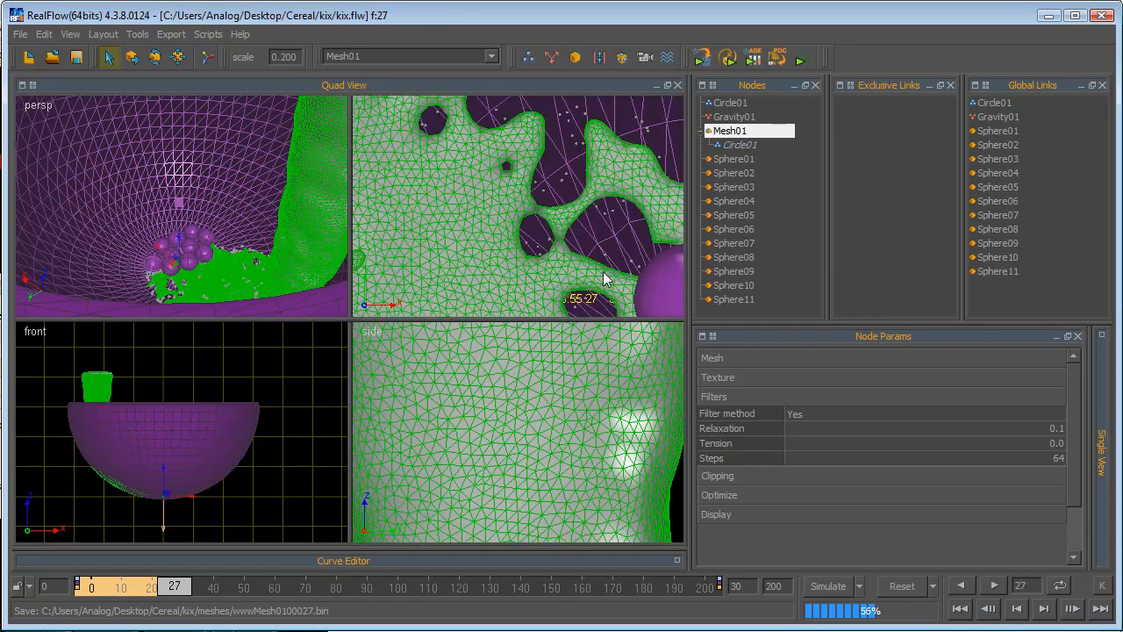
{"action": "scroll", "coordinate": [571, 303], "scroll_direction": "down", "scroll_amount": 2}
{"action": "scroll", "coordinate": [551, 301], "scroll_direction": "up", "scroll_amount": 3}
{"action": "scroll", "coordinate": [552, 302], "scroll_direction": "down", "scroll_amount": 3}
{"action": "scroll", "coordinate": [552, 307], "scroll_direction": "down", "scroll_amount": 2}
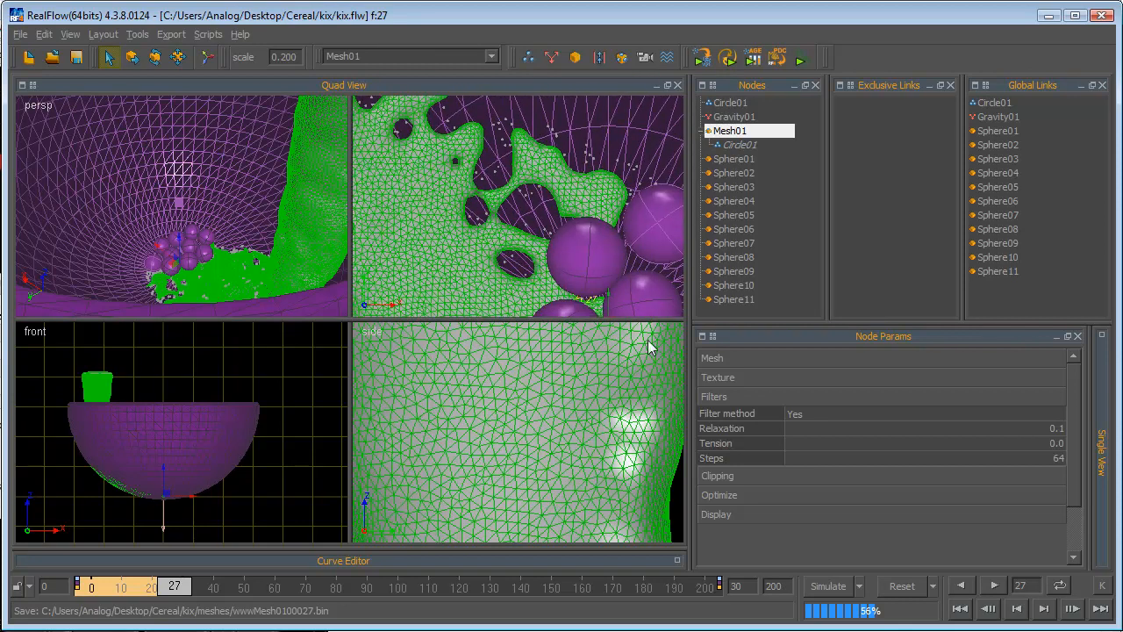
Step: Set Mesh01's filter relaxation to 0.4 and simulate frame 28 to check the effect on the mesh around the cereal spheres
{"action": "double_click", "coordinate": [1029, 428]}
{"action": "type", "text": "0.4"}
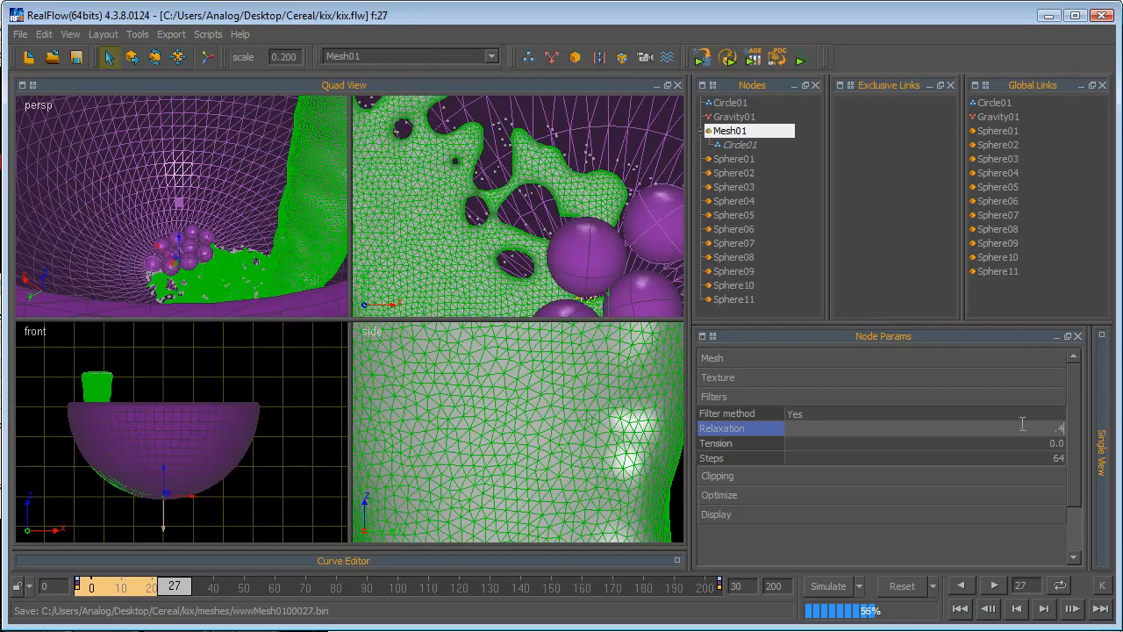
{"action": "key", "text": "Return"}
{"action": "left_click", "coordinate": [830, 587]}
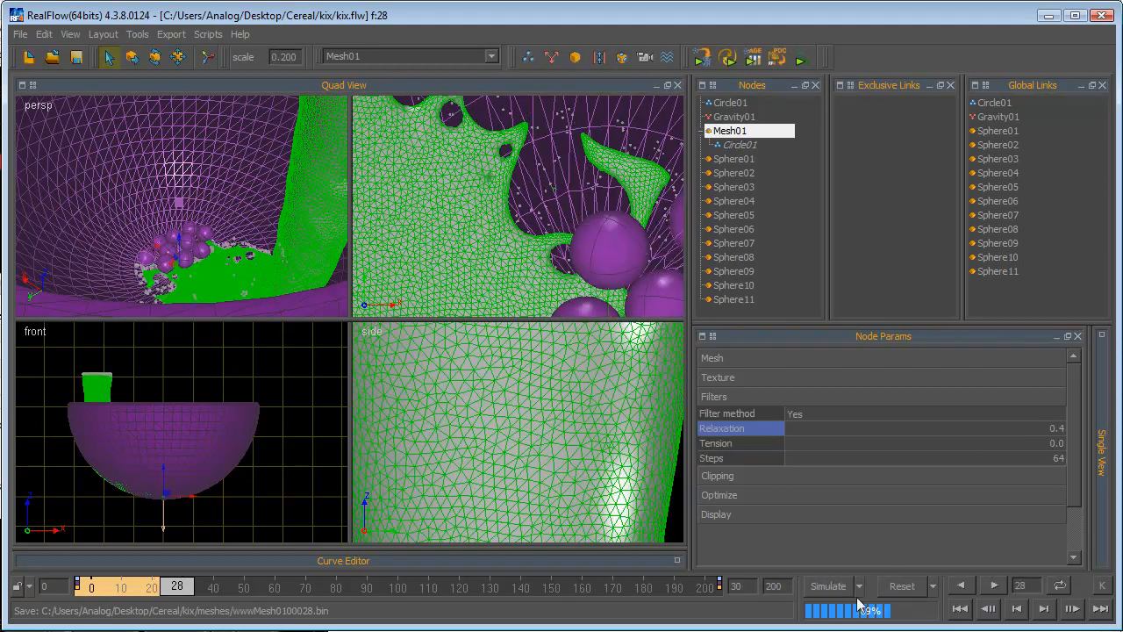
{"action": "right_click_drag", "start_coordinate": [430, 130], "coordinate": [536, 170], "text": "alt"}
{"action": "middle_click_drag", "start_coordinate": [536, 170], "coordinate": [555, 262], "text": "alt"}
{"action": "scroll", "coordinate": [555, 262], "scroll_direction": "down", "scroll_amount": 5}
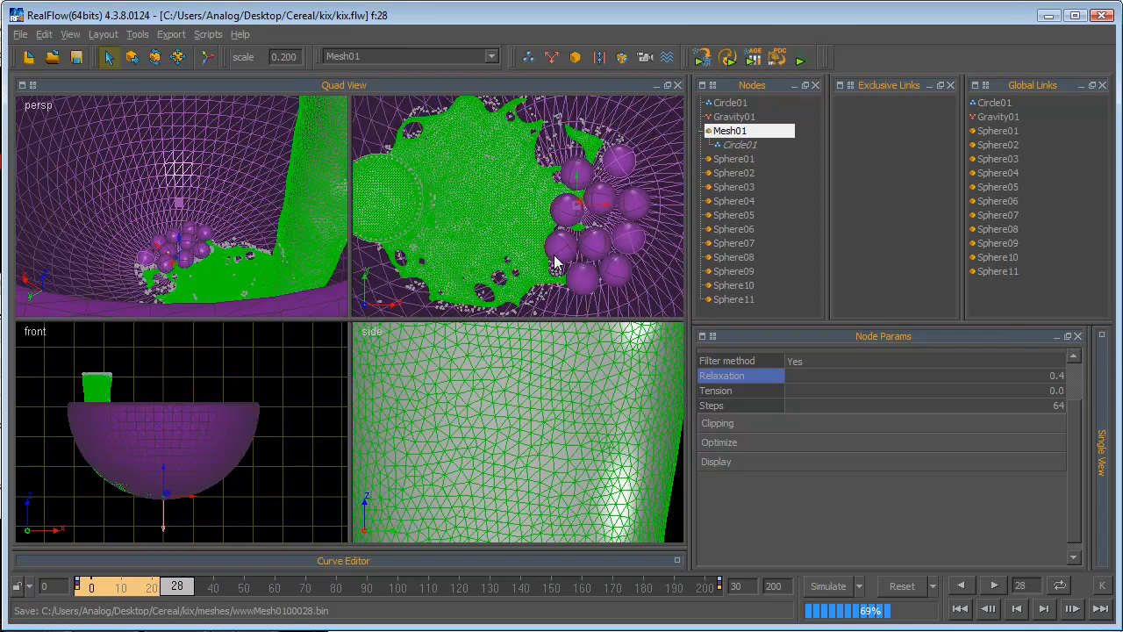
Step: Set Mesh01's filter relaxation to 0.1
{"action": "double_click", "coordinate": [1057, 383]}
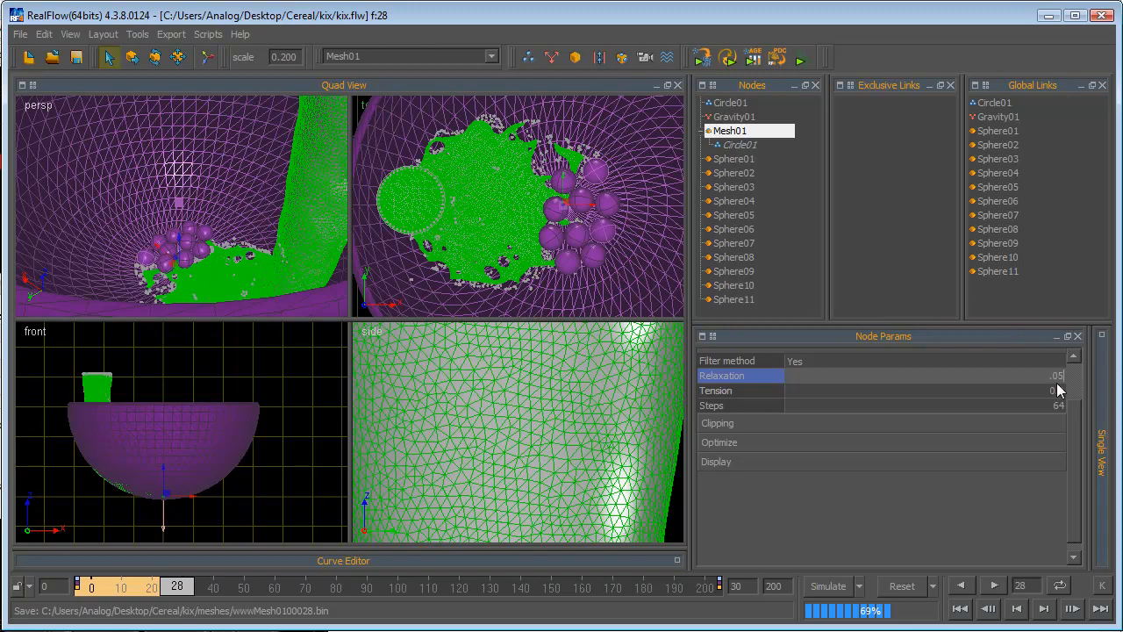
{"action": "type", "text": ".1"}
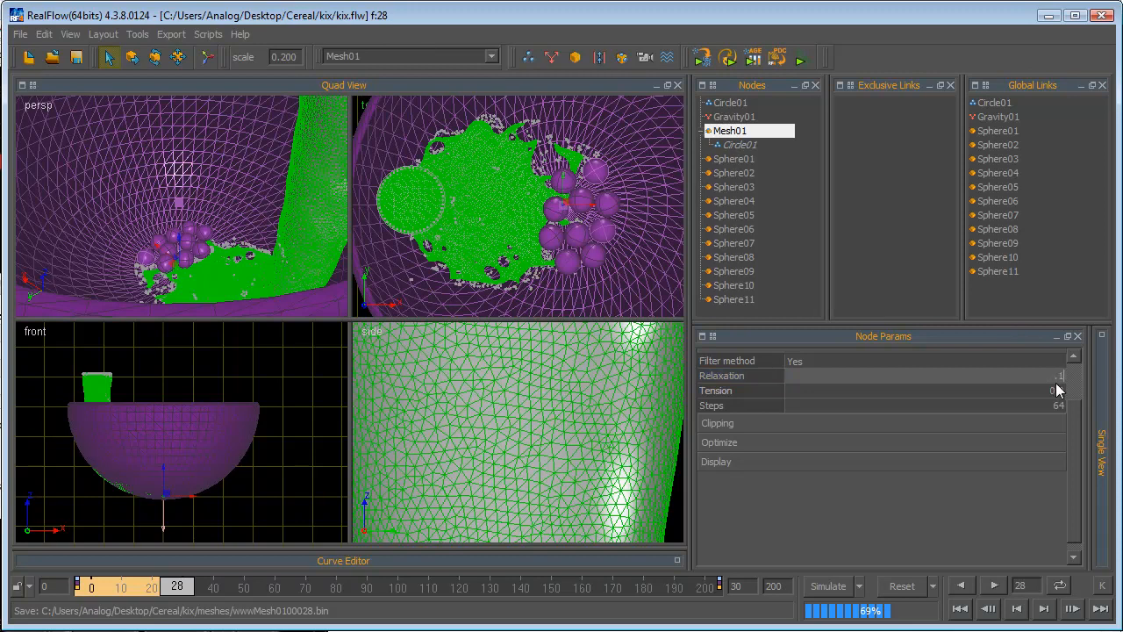
{"action": "key", "text": "Return"}
Step: Reset all simulation data and rerun the simulation to frame 37, watching the fluid mesh near the spheres in the top view
{"action": "left_click", "coordinate": [902, 586]}
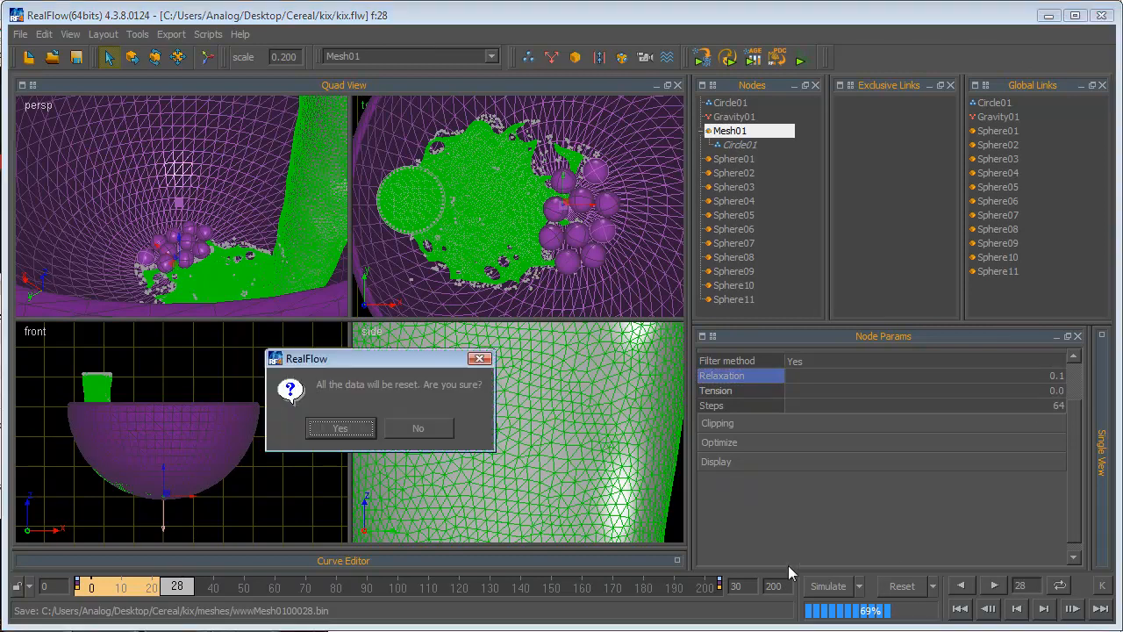
{"action": "left_click", "coordinate": [342, 432]}
{"action": "left_click", "coordinate": [830, 586]}
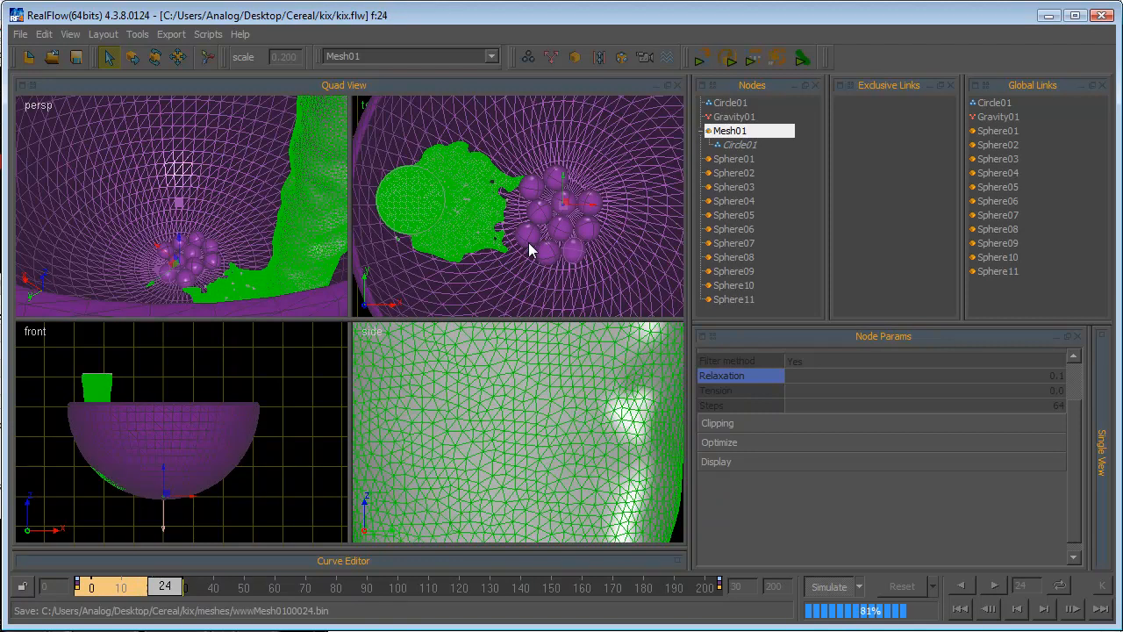
{"action": "scroll", "coordinate": [529, 250], "scroll_direction": "up", "scroll_amount": 5}
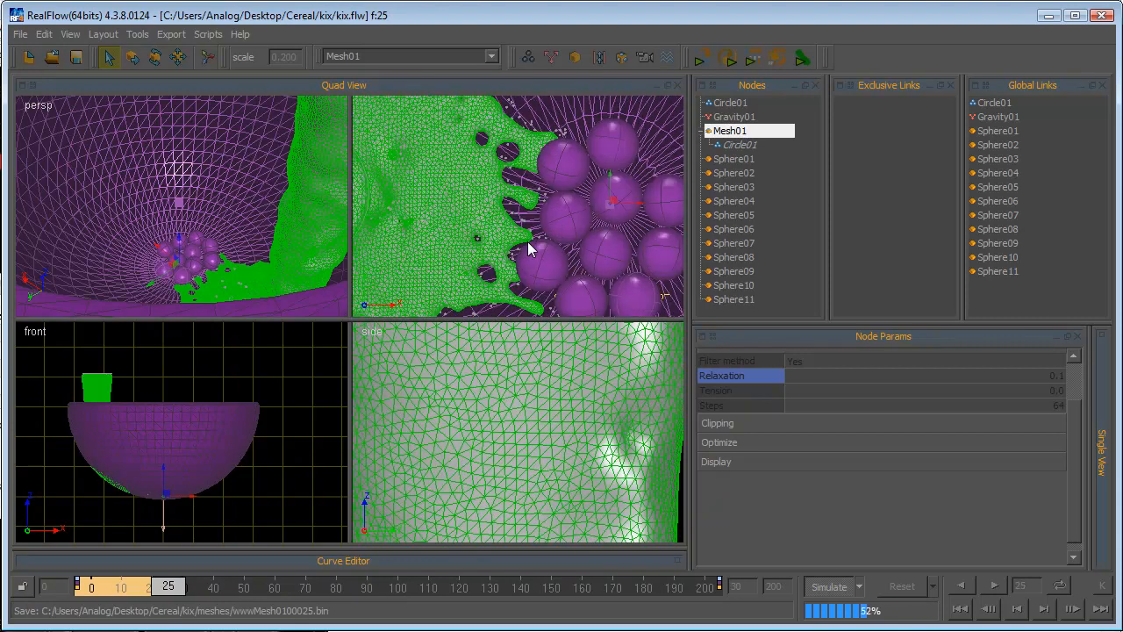
{"action": "scroll", "coordinate": [527, 188], "scroll_direction": "down", "scroll_amount": 6}
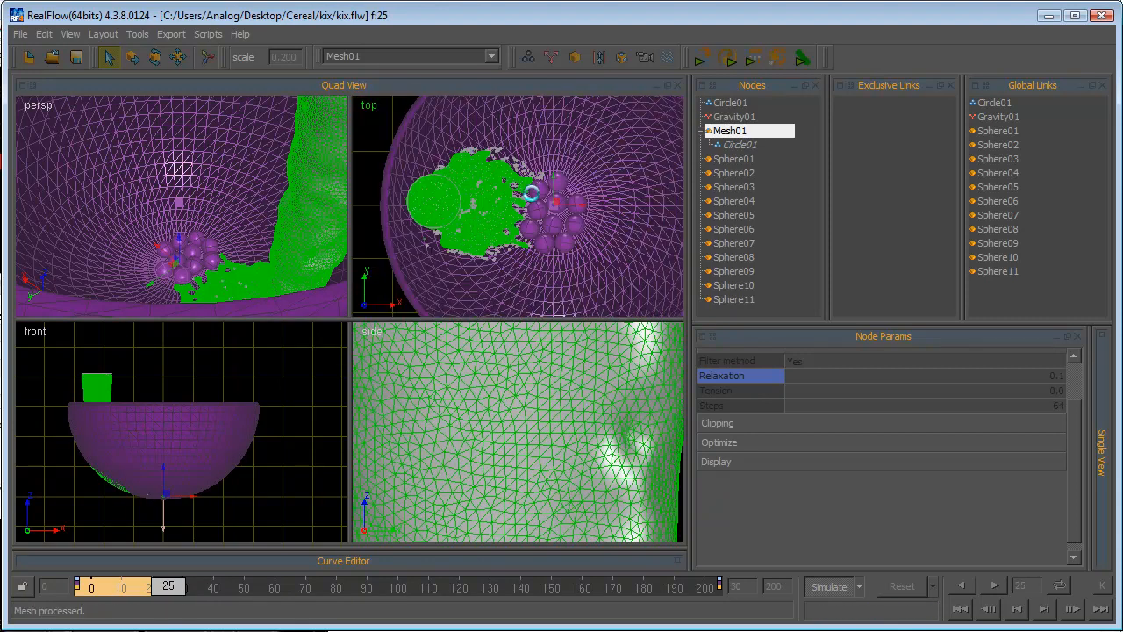
{"action": "scroll", "coordinate": [533, 197], "scroll_direction": "up", "scroll_amount": 5}
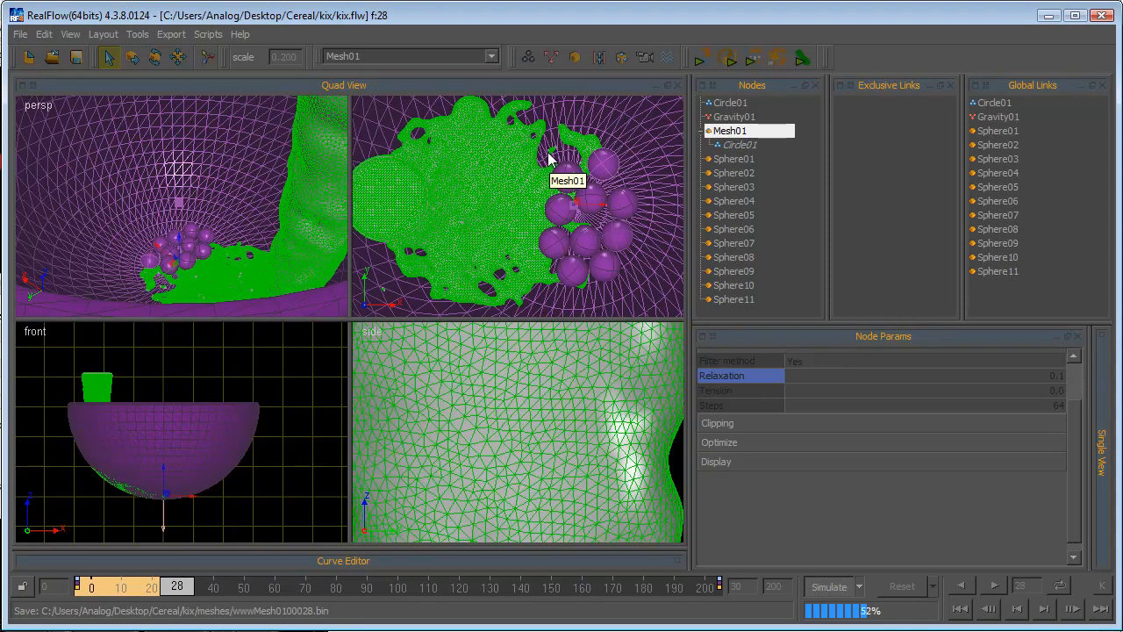
{"action": "scroll", "coordinate": [548, 158], "scroll_direction": "down", "scroll_amount": 2}
{"action": "scroll", "coordinate": [548, 158], "scroll_direction": "up", "scroll_amount": 2}
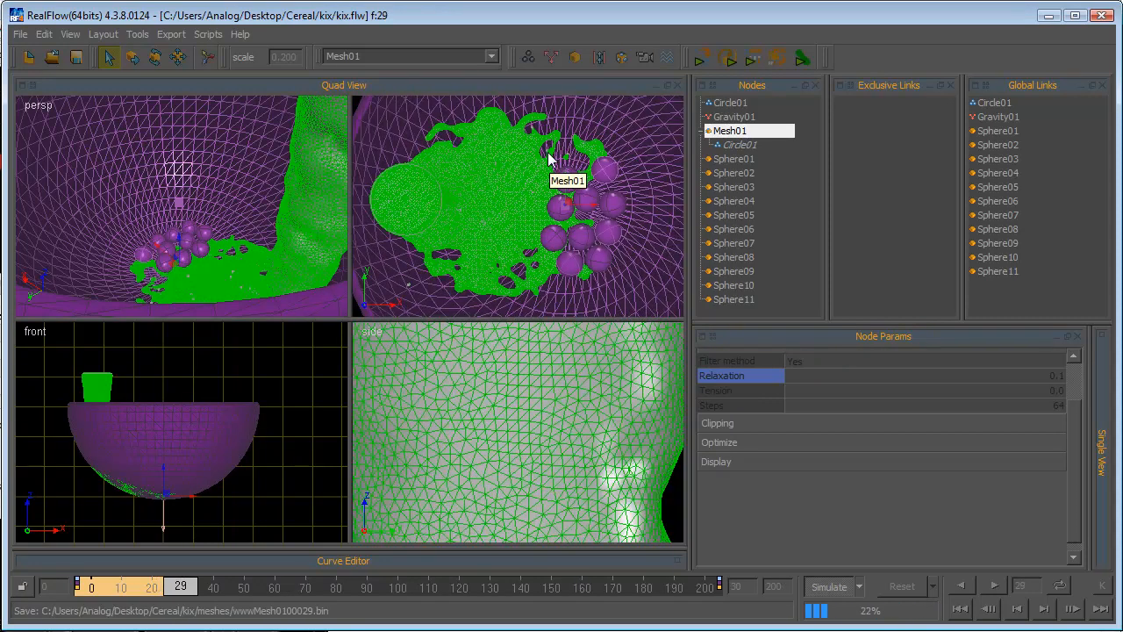
{"action": "left_click", "coordinate": [834, 586]}
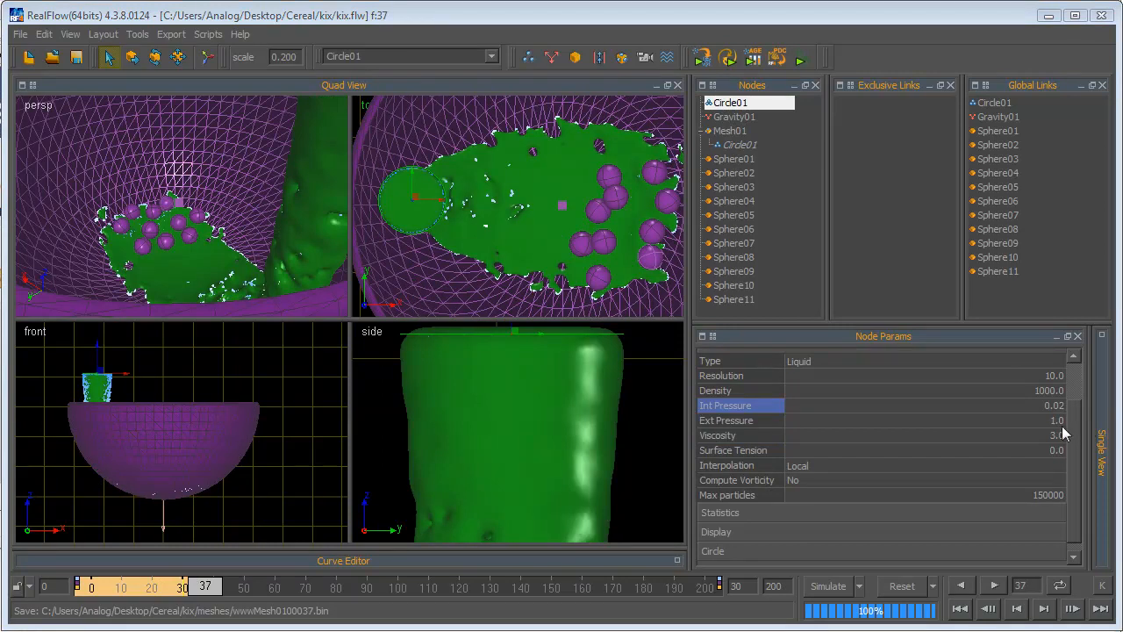
Step: Examine the fluid mesh and stray particles at frame 37 in the top view, and the space around the bowl in the front view
{"action": "scroll", "coordinate": [568, 190], "scroll_direction": "up", "scroll_amount": 3}
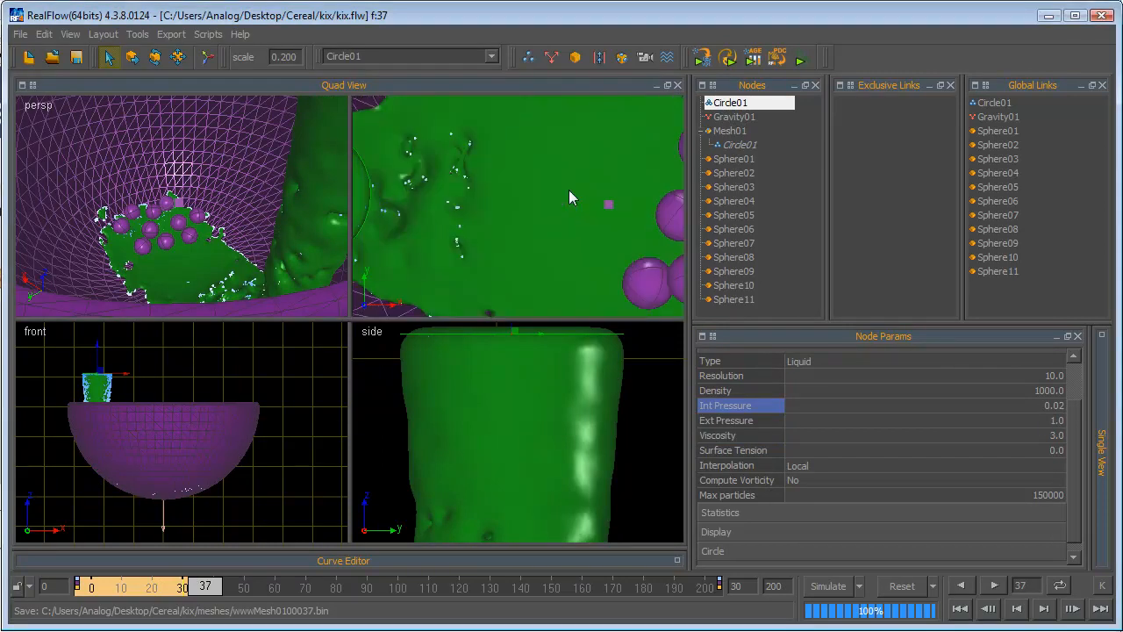
{"action": "scroll", "coordinate": [569, 190], "scroll_direction": "down", "scroll_amount": 4}
{"action": "scroll", "coordinate": [569, 190], "scroll_direction": "up", "scroll_amount": 2}
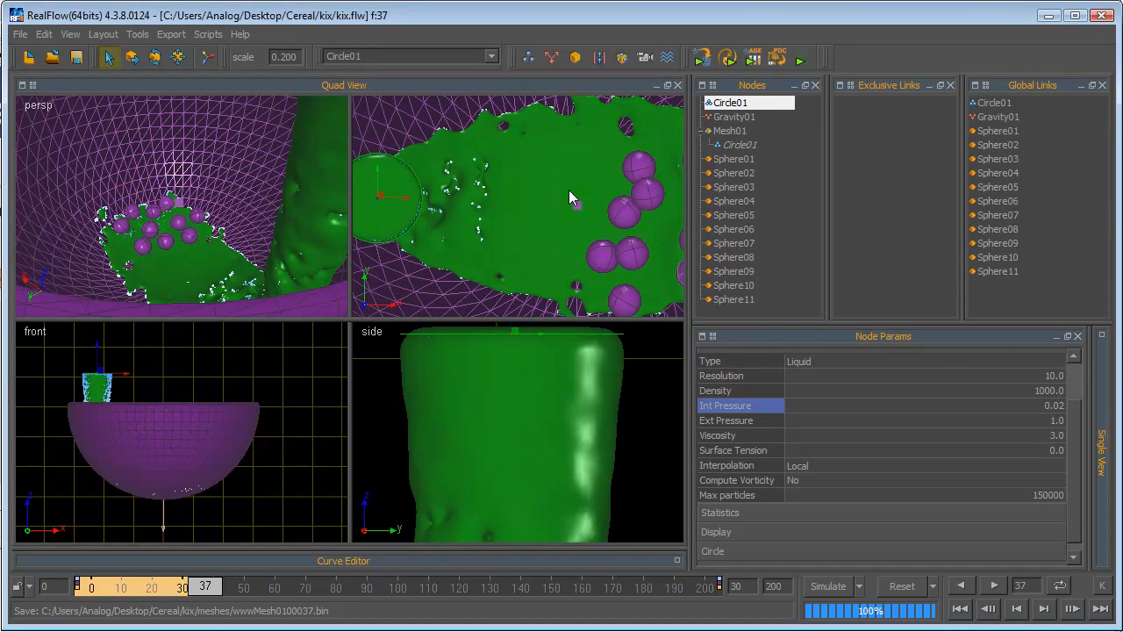
{"action": "scroll", "coordinate": [569, 189], "scroll_direction": "down", "scroll_amount": 3}
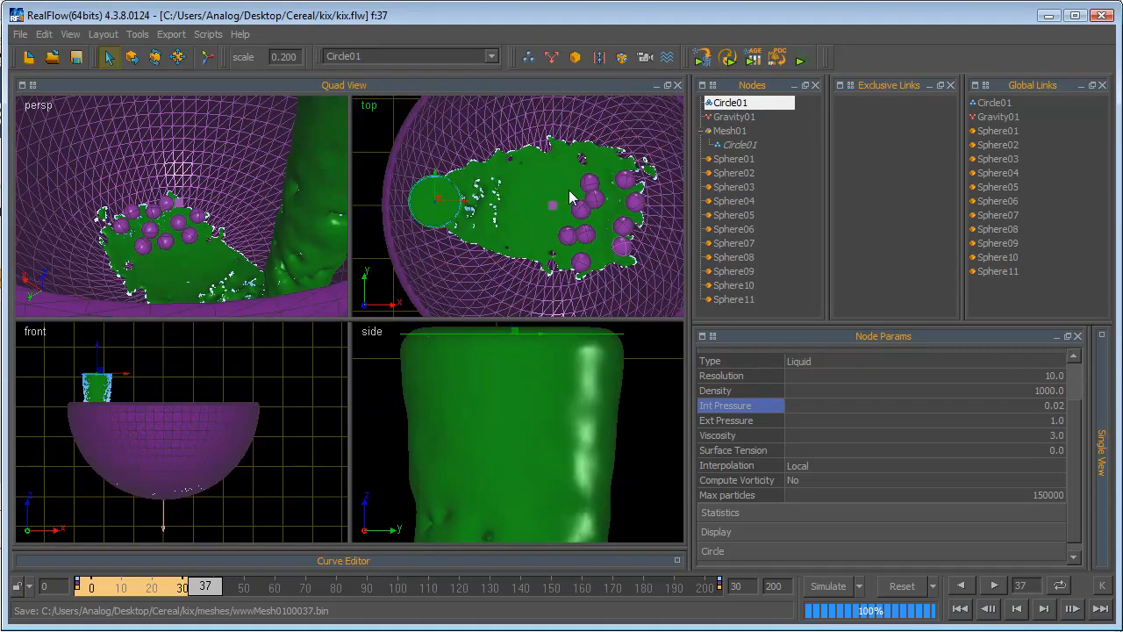
{"action": "scroll", "coordinate": [569, 189], "scroll_direction": "down", "scroll_amount": 4}
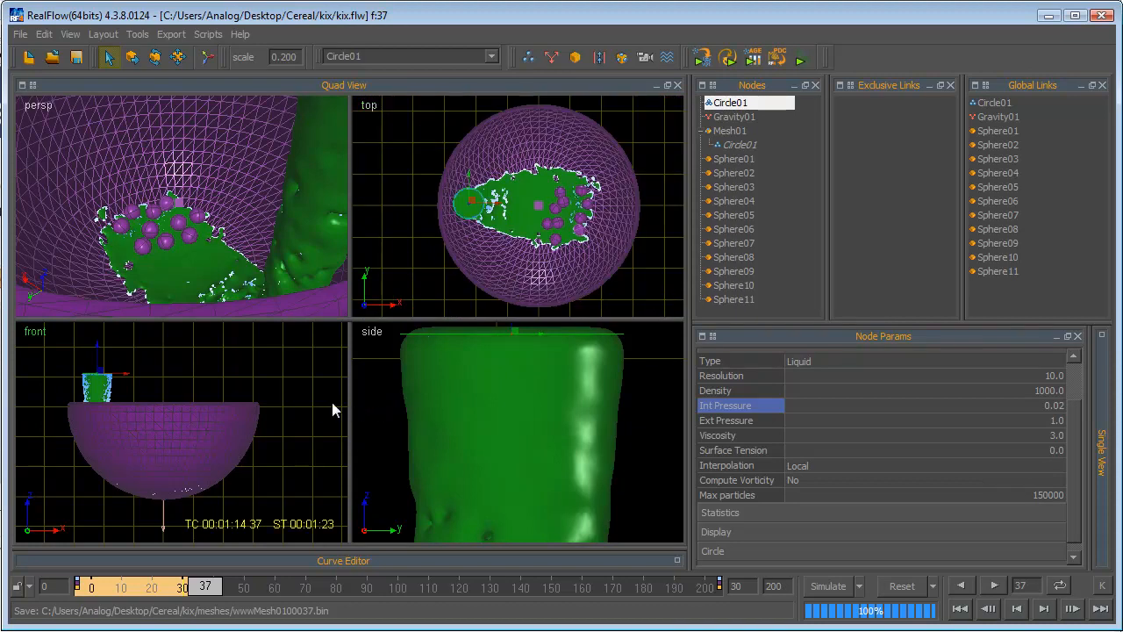
{"action": "scroll", "coordinate": [332, 401], "scroll_direction": "down", "scroll_amount": 1}
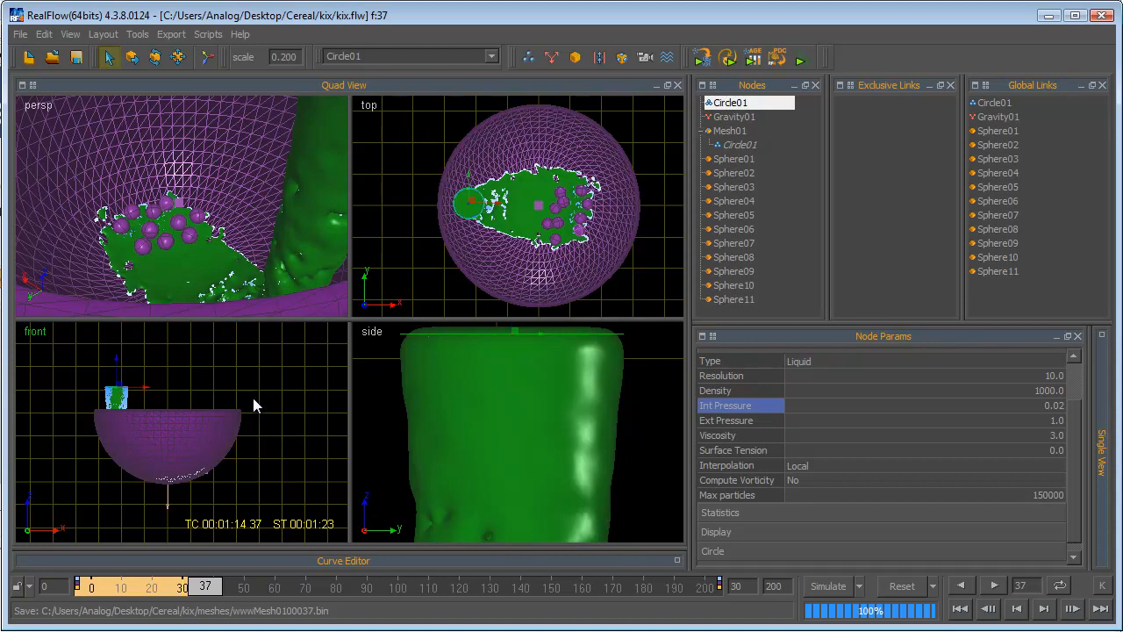
{"action": "scroll", "coordinate": [226, 384], "scroll_direction": "down", "scroll_amount": 2}
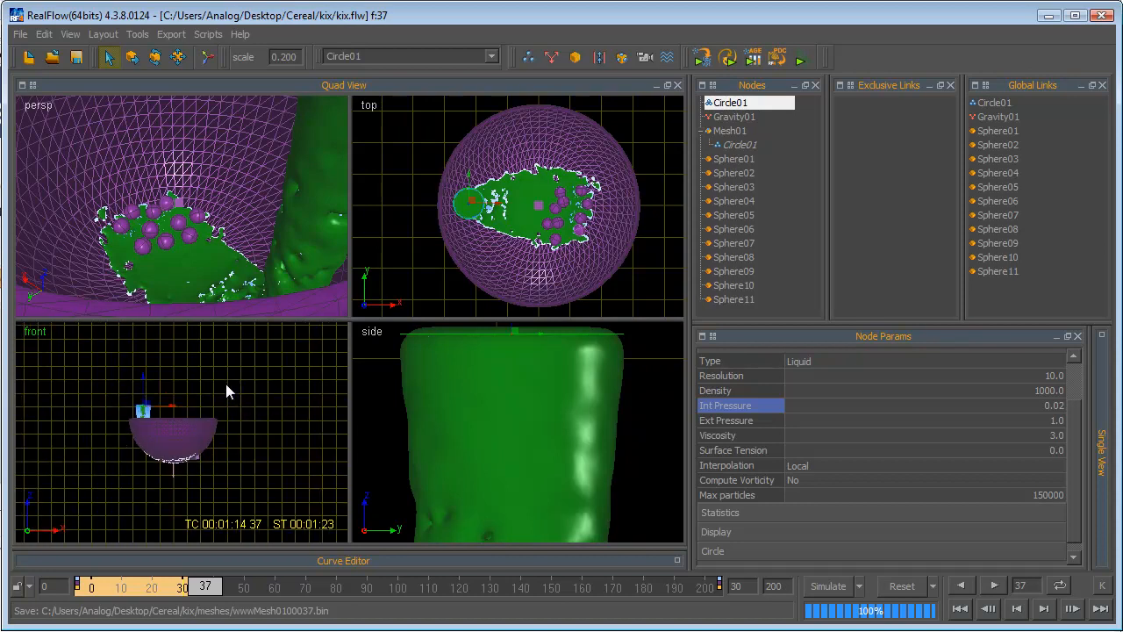
{"action": "scroll", "coordinate": [225, 384], "scroll_direction": "down", "scroll_amount": 3}
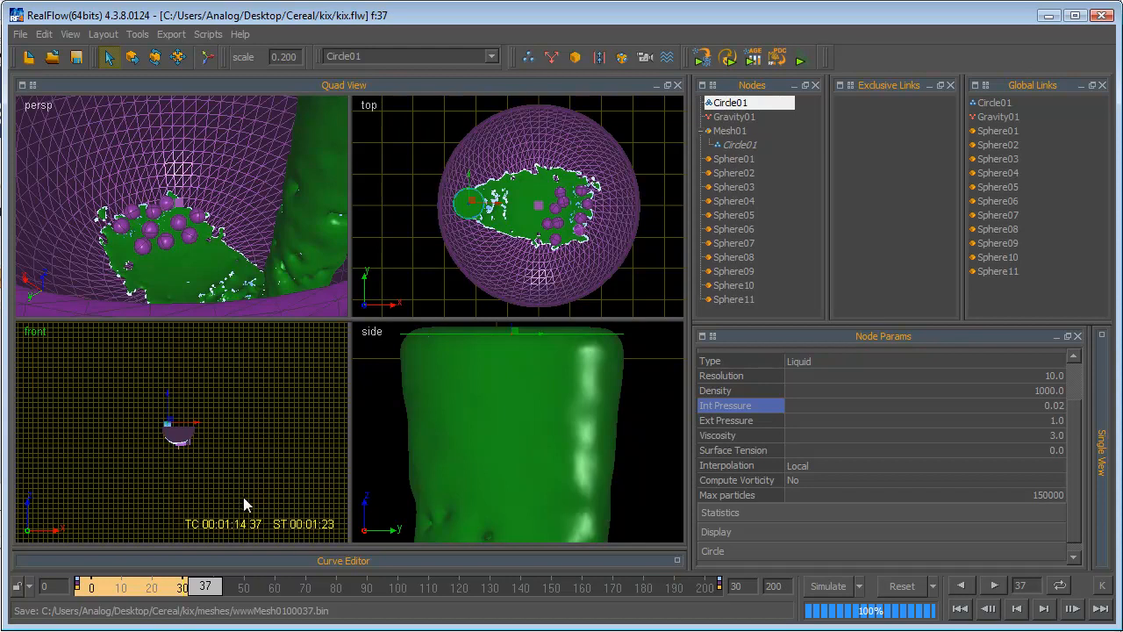
{"action": "scroll", "coordinate": [256, 487], "scroll_direction": "up", "scroll_amount": 6}
{"action": "scroll", "coordinate": [255, 468], "scroll_direction": "down", "scroll_amount": 2}
Step: Add a k Volume daemon to the scene
{"action": "left_click", "coordinate": [580, 60]}
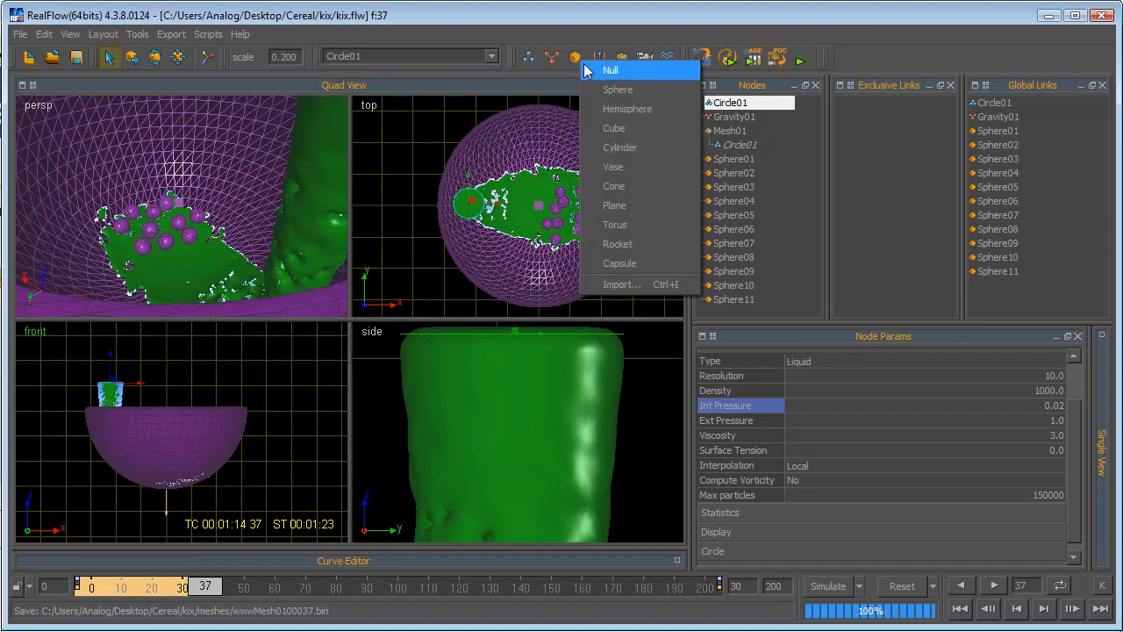
{"action": "left_click", "coordinate": [582, 39]}
{"action": "left_click", "coordinate": [554, 62]}
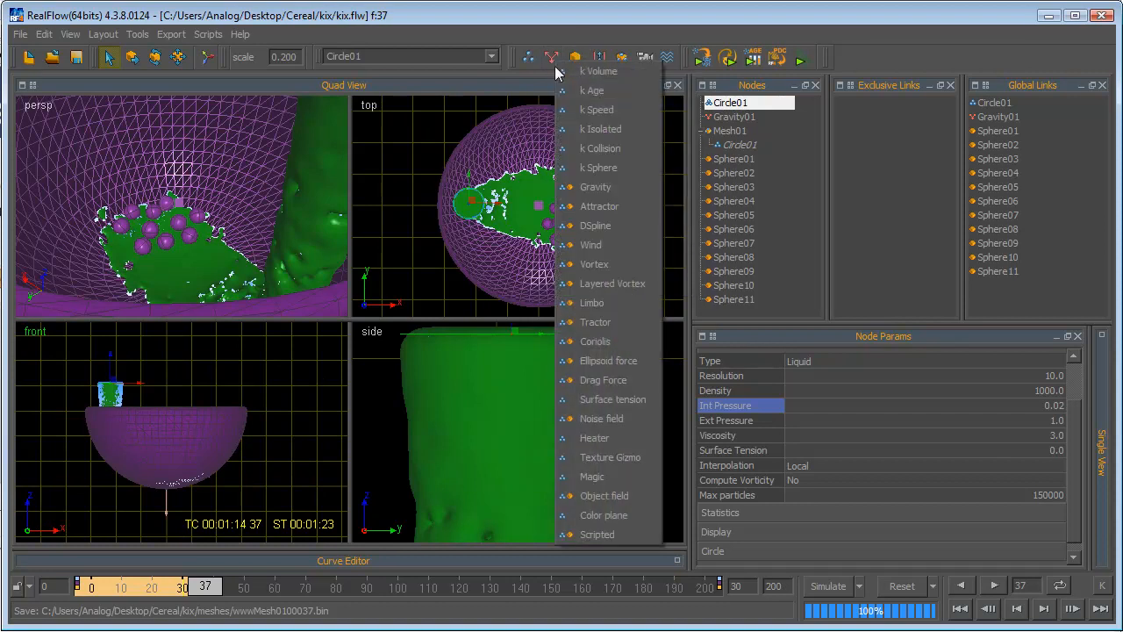
{"action": "left_click", "coordinate": [560, 70]}
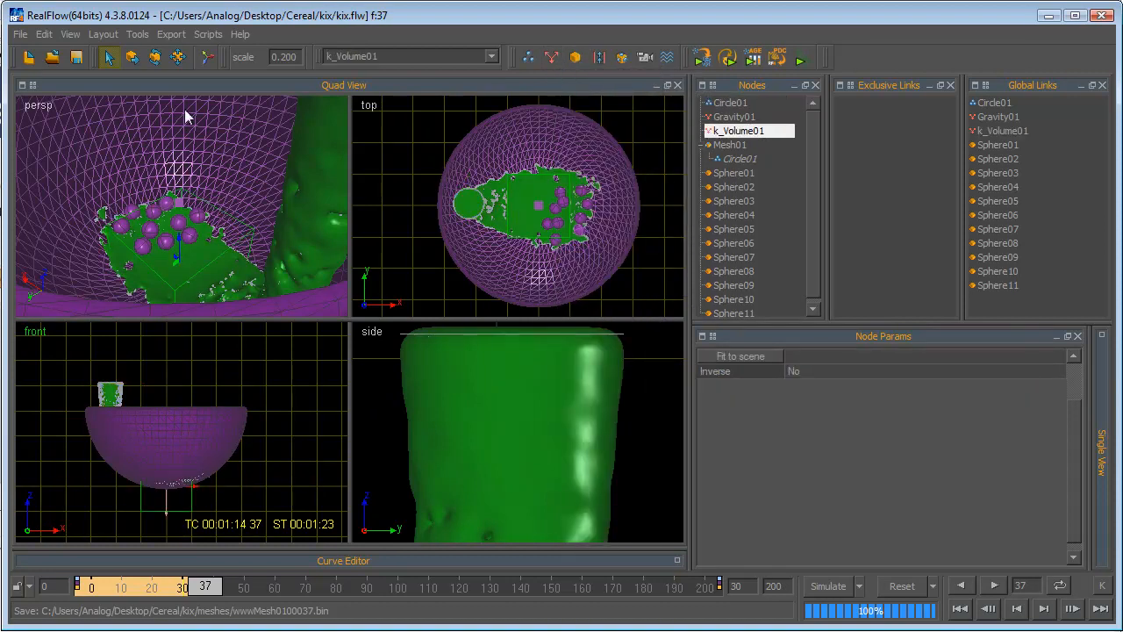
Step: Move the k Volume up to the bowl and scale it until it encloses the bowl and the fluid emitter
{"action": "left_click", "coordinate": [133, 58]}
{"action": "left_click_drag", "start_coordinate": [181, 233], "coordinate": [178, 176]}
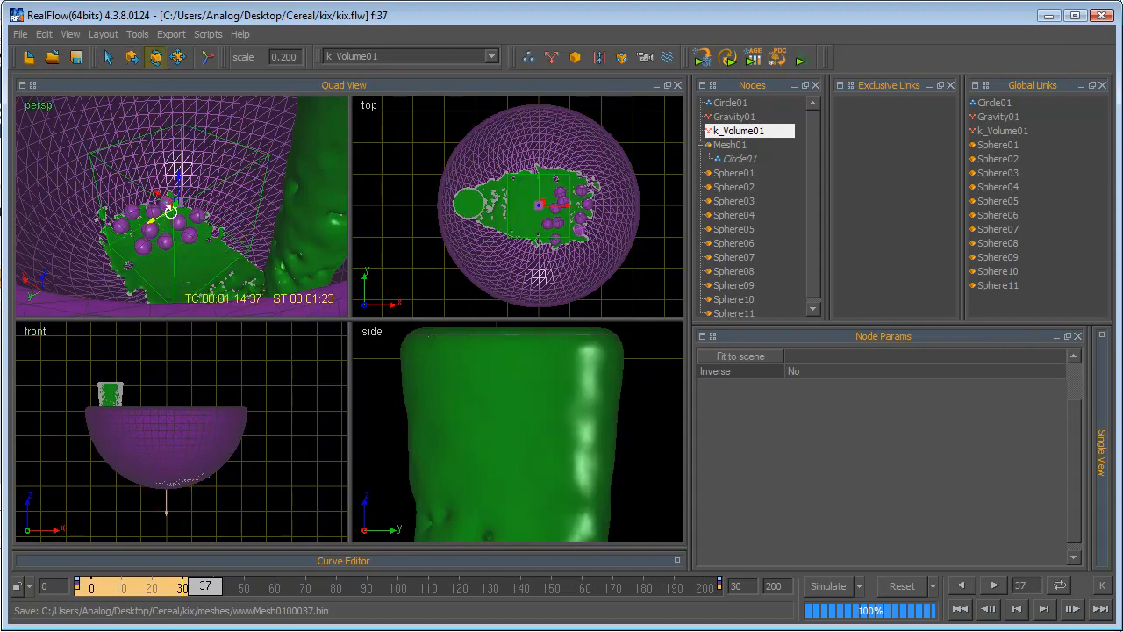
{"action": "left_click", "coordinate": [180, 58]}
{"action": "left_click_drag", "start_coordinate": [163, 192], "coordinate": [178, 168]}
{"action": "left_click_drag", "start_coordinate": [540, 186], "coordinate": [541, 165]}
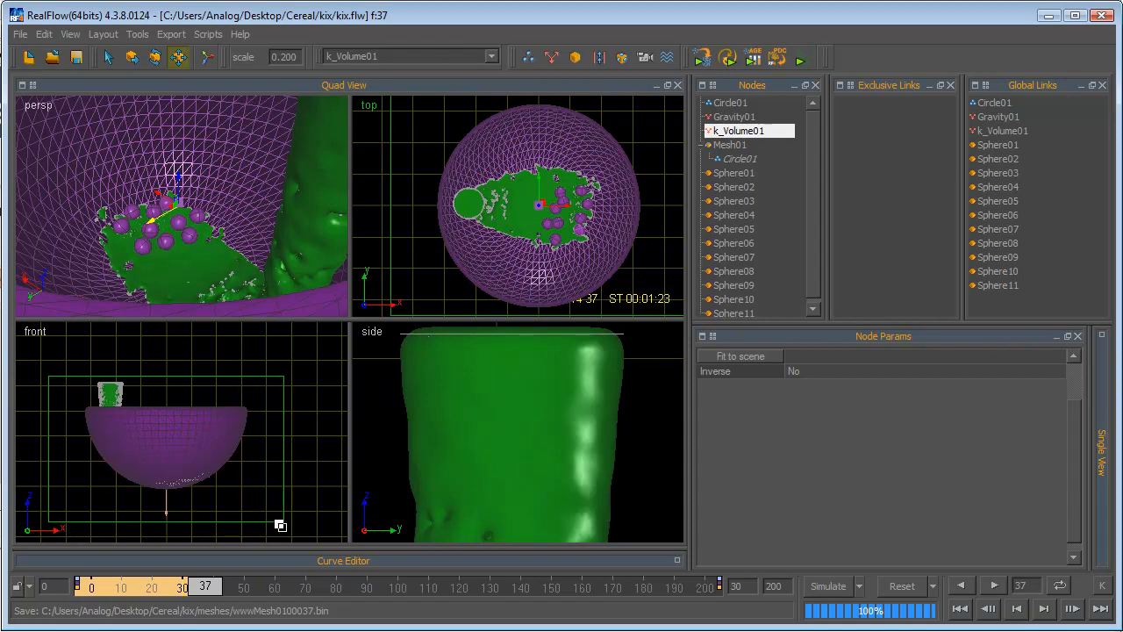
Step: Check the k Volume's bounds around the bowl in the front view and save the project
{"action": "scroll", "coordinate": [278, 521], "scroll_direction": "down", "scroll_amount": 1}
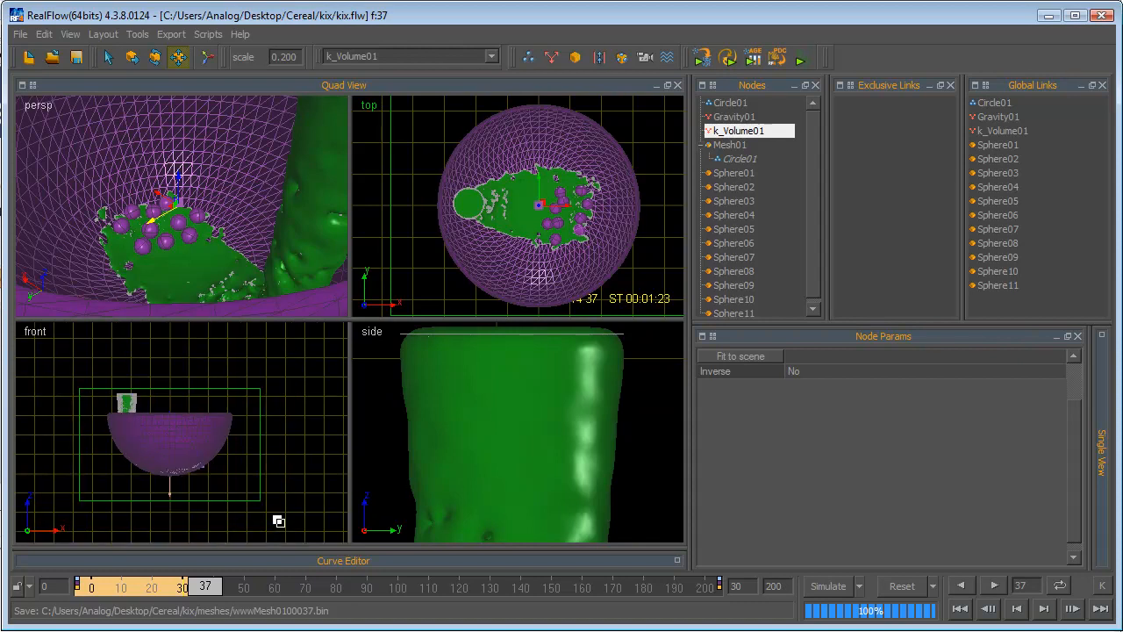
{"action": "scroll", "coordinate": [274, 518], "scroll_direction": "down", "scroll_amount": 1}
{"action": "scroll", "coordinate": [268, 505], "scroll_direction": "down", "scroll_amount": 1}
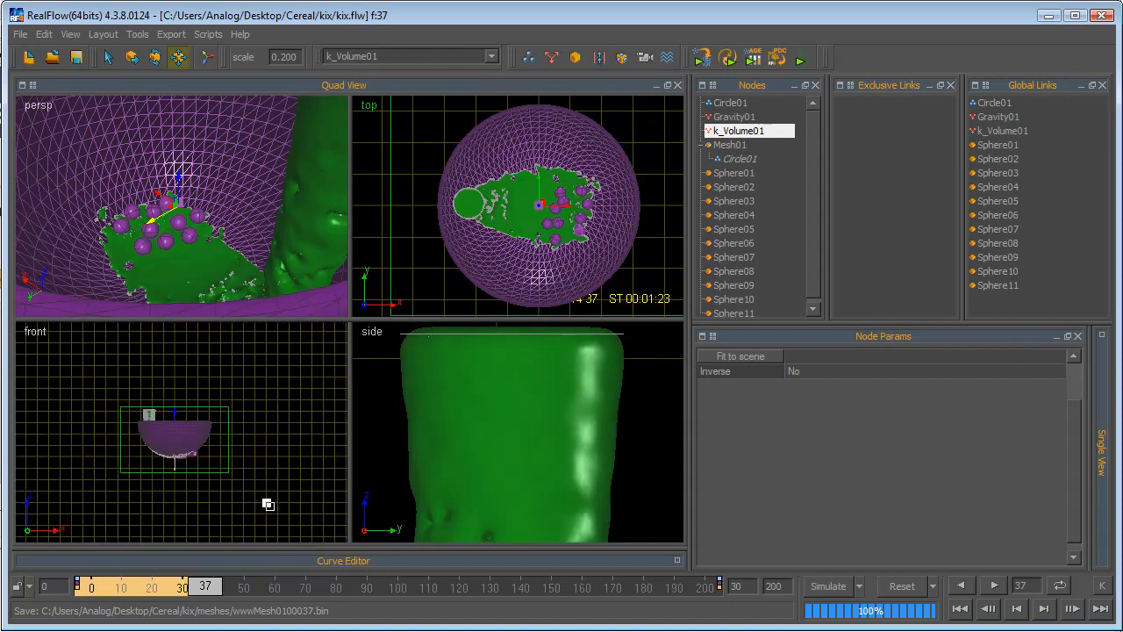
{"action": "scroll", "coordinate": [268, 505], "scroll_direction": "up", "scroll_amount": 2}
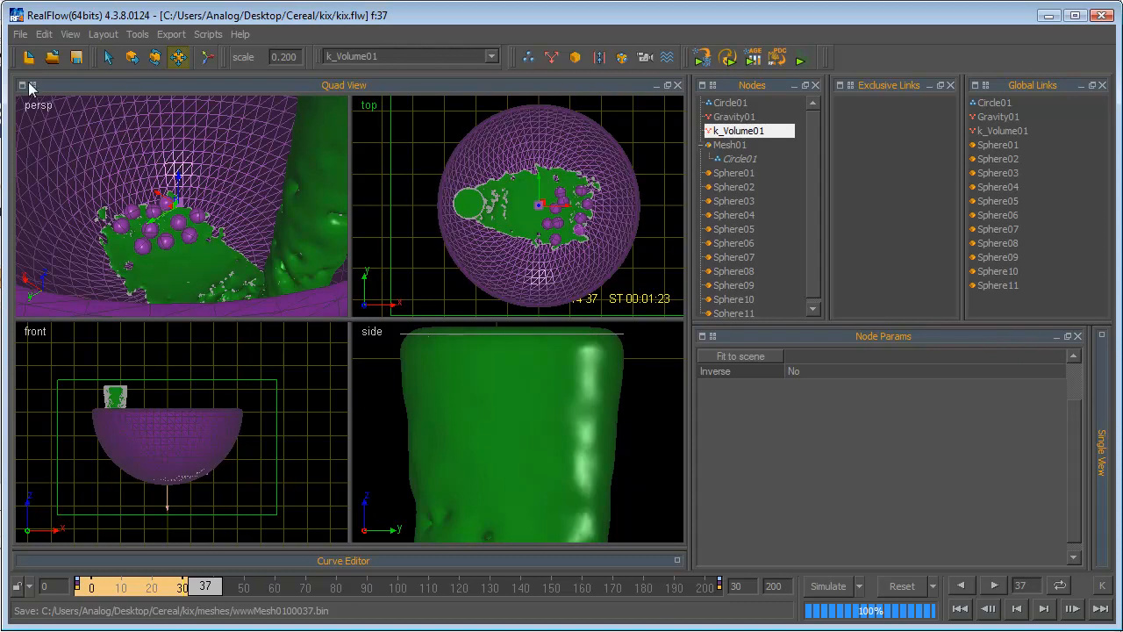
{"action": "left_click", "coordinate": [21, 34]}
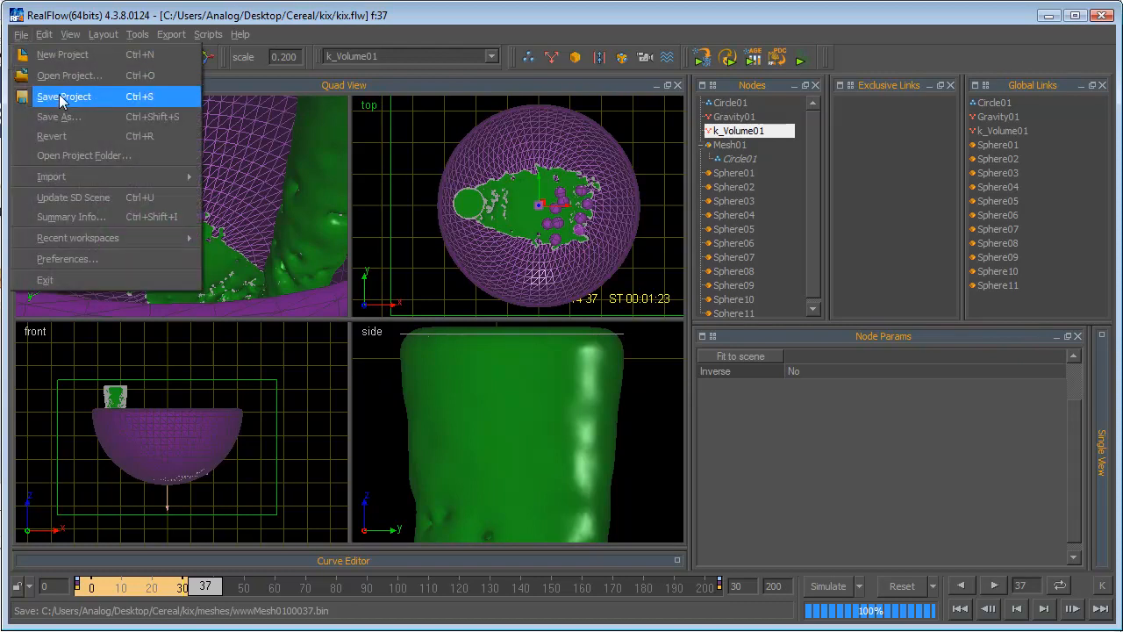
{"action": "left_click", "coordinate": [60, 96]}
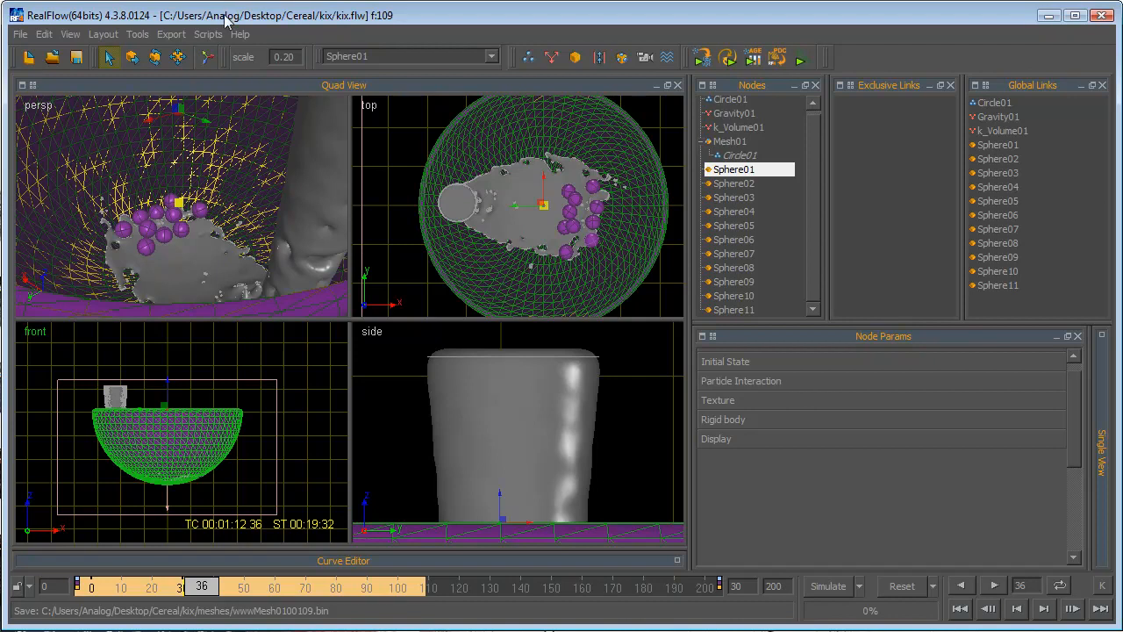
Step: Examine the export settings of Sphere11 and Mesh01 in Export Central, leaving Geometry (.obj) off for Sphere11
{"action": "left_click", "coordinate": [467, 201]}
{"action": "left_click", "coordinate": [411, 173]}
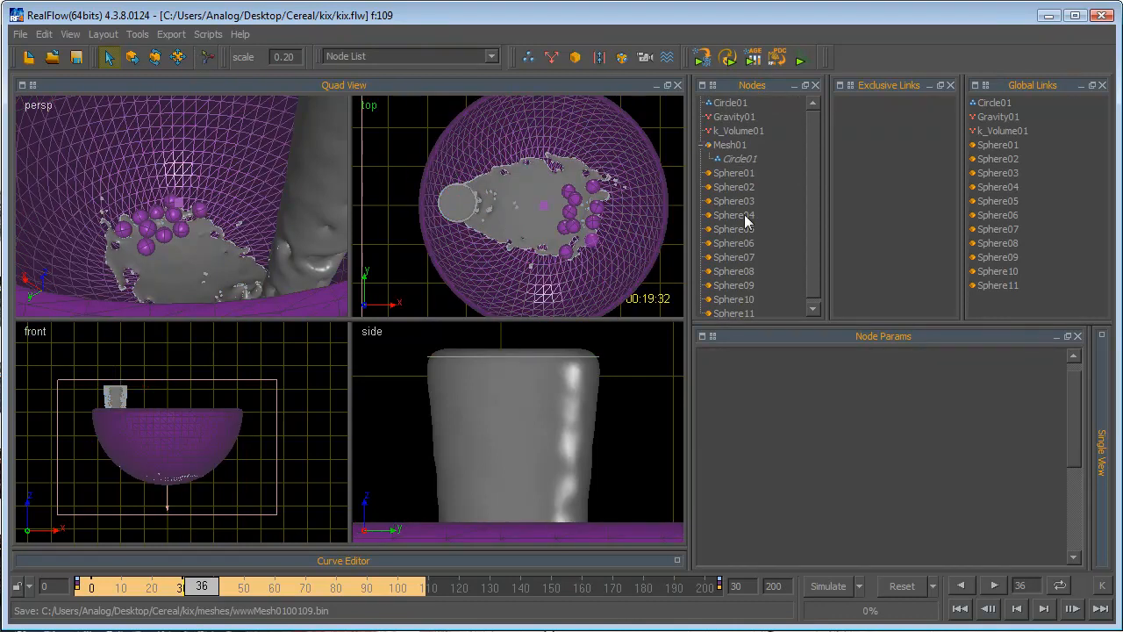
{"action": "left_click", "coordinate": [175, 35]}
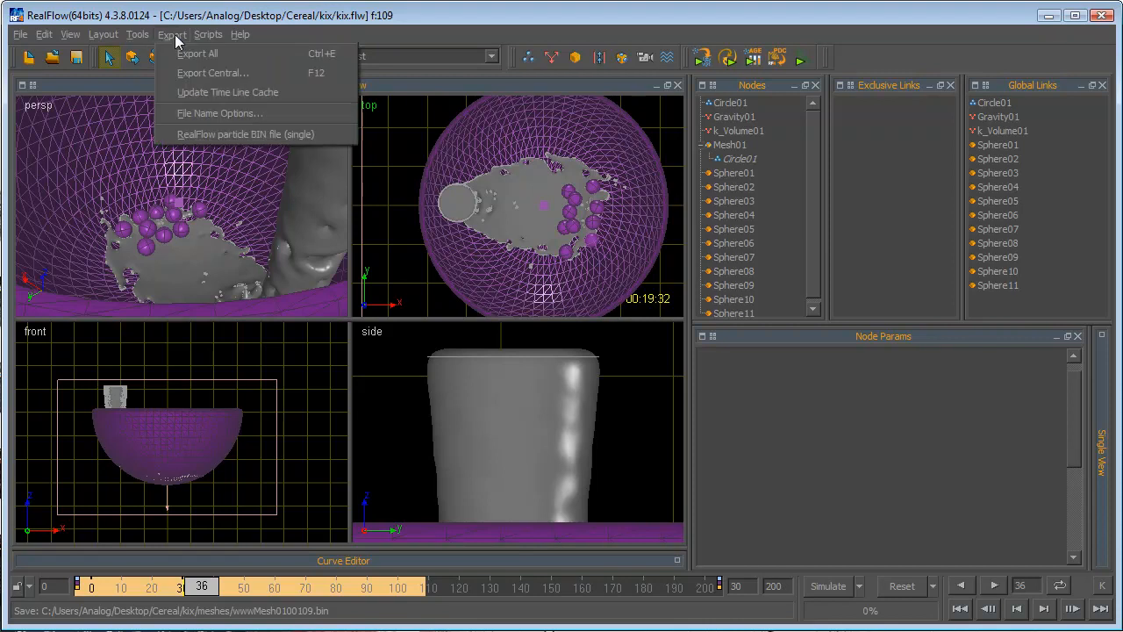
{"action": "left_click", "coordinate": [194, 63]}
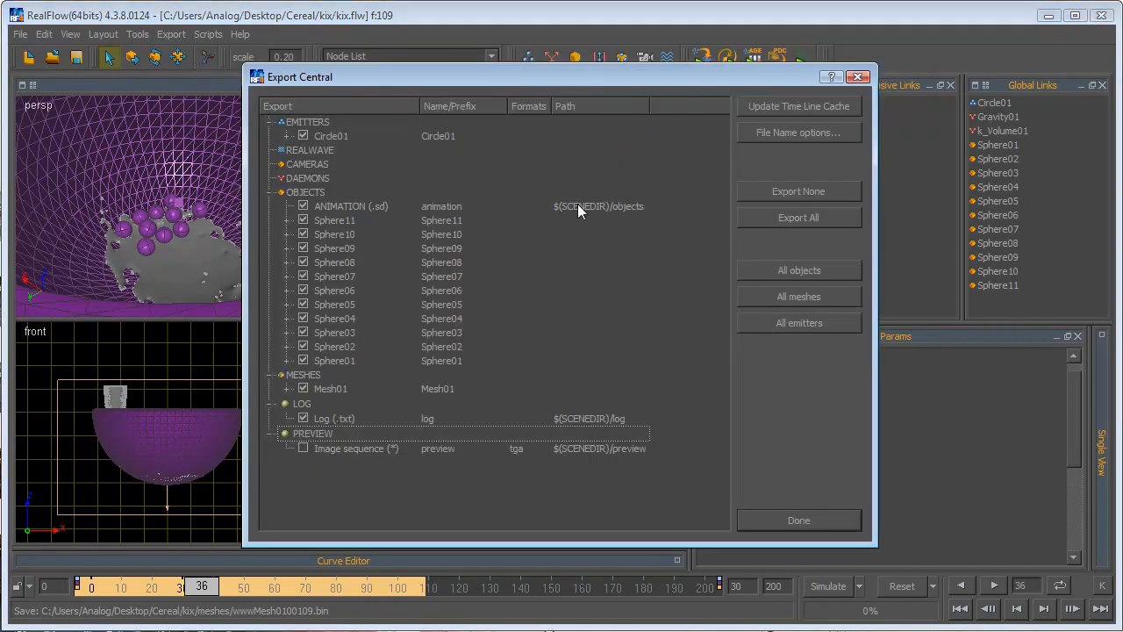
{"action": "left_click", "coordinate": [298, 193]}
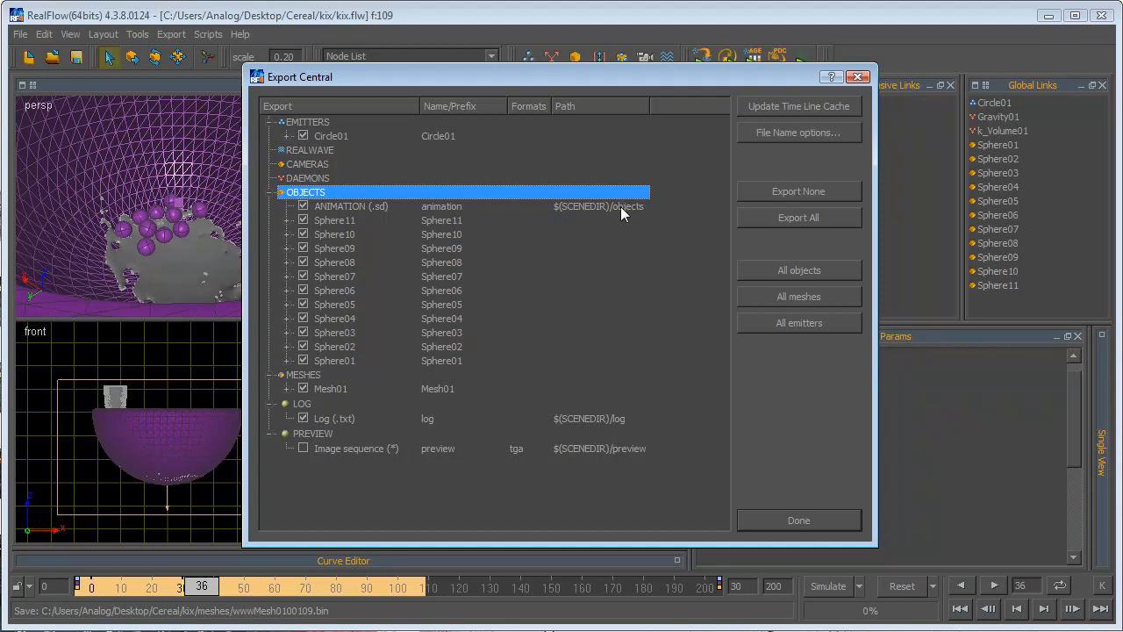
{"action": "left_click", "coordinate": [335, 221]}
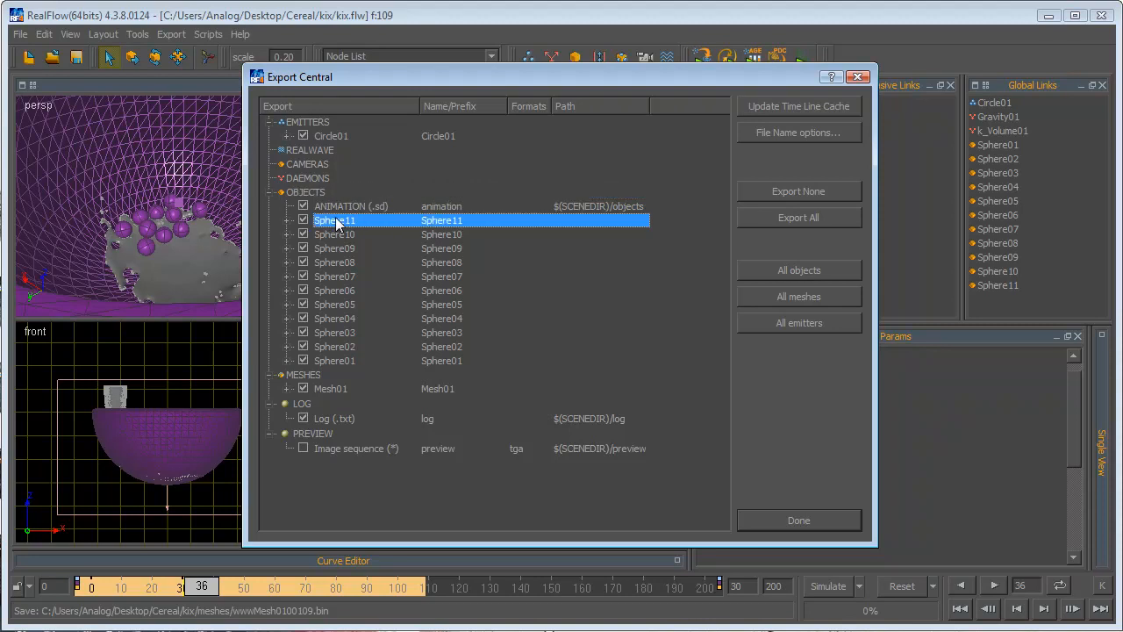
{"action": "left_click", "coordinate": [286, 221]}
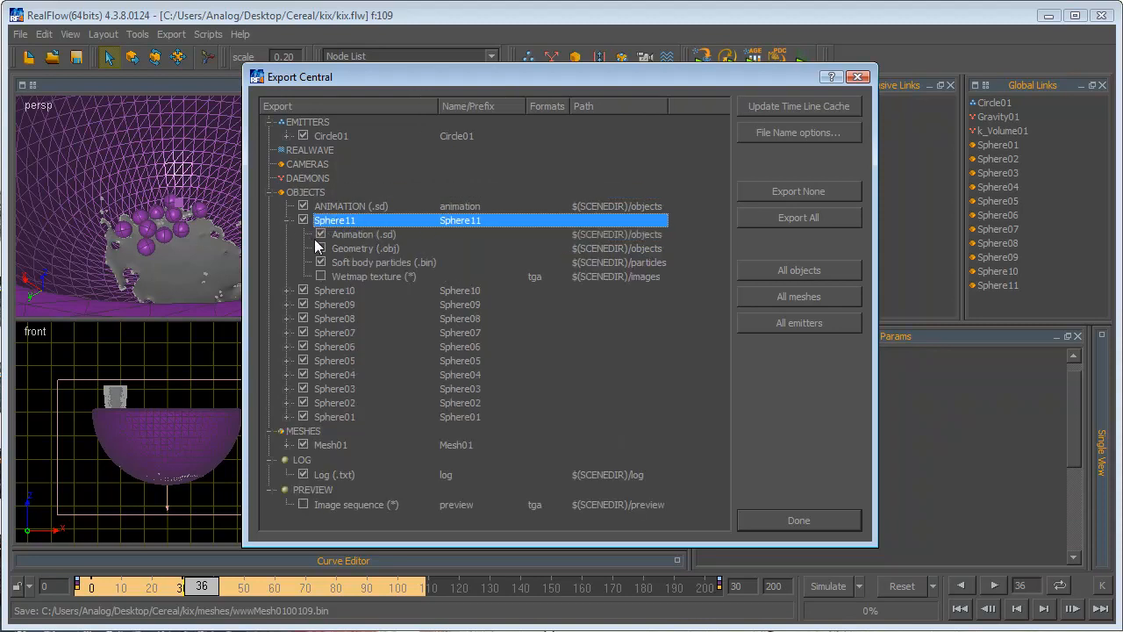
{"action": "left_click", "coordinate": [321, 248]}
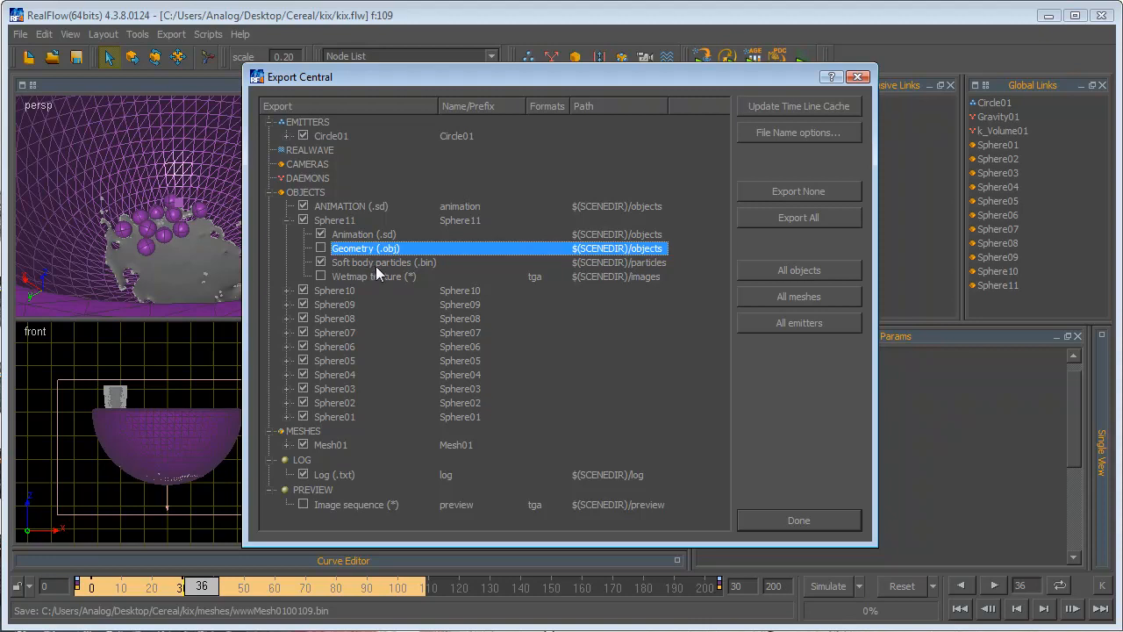
{"action": "left_click", "coordinate": [287, 220]}
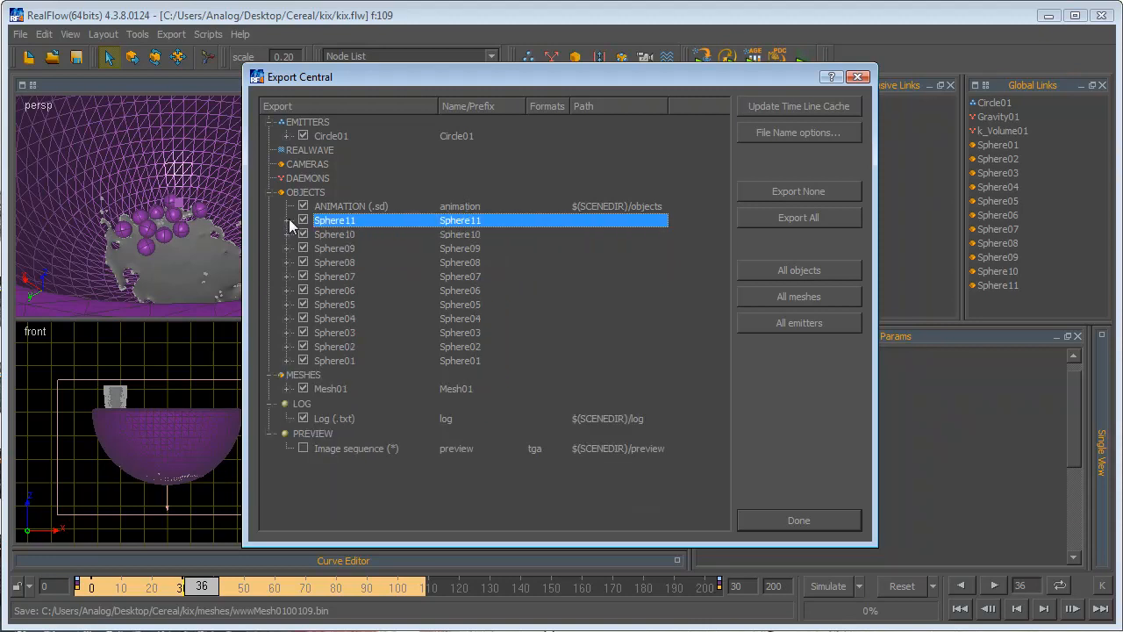
{"action": "left_click", "coordinate": [288, 389]}
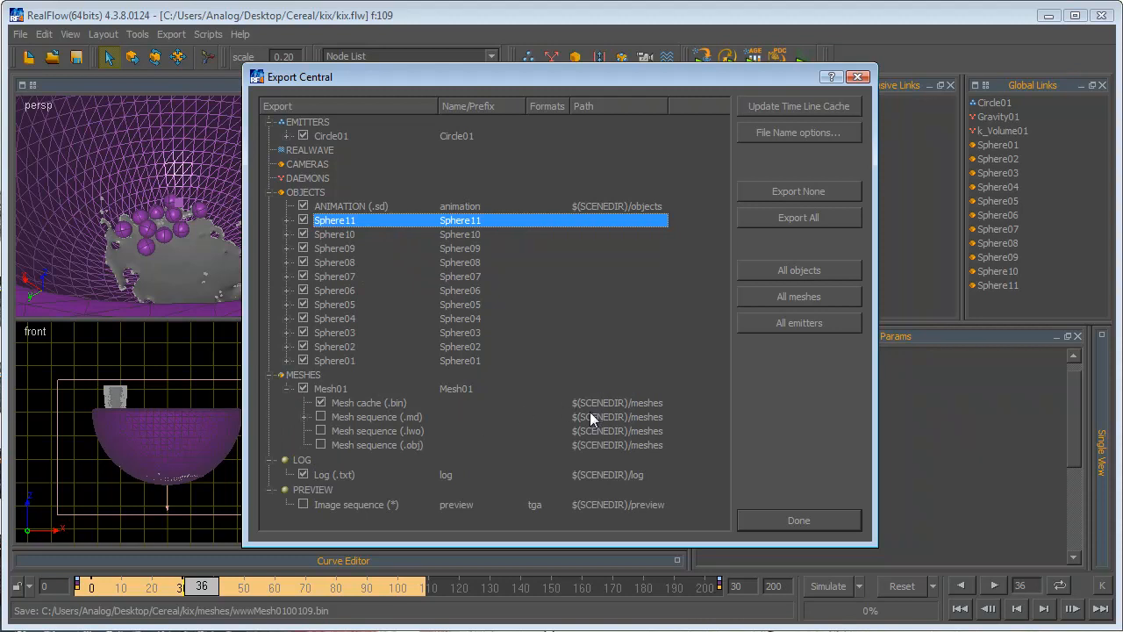
{"action": "left_click", "coordinate": [865, 78]}
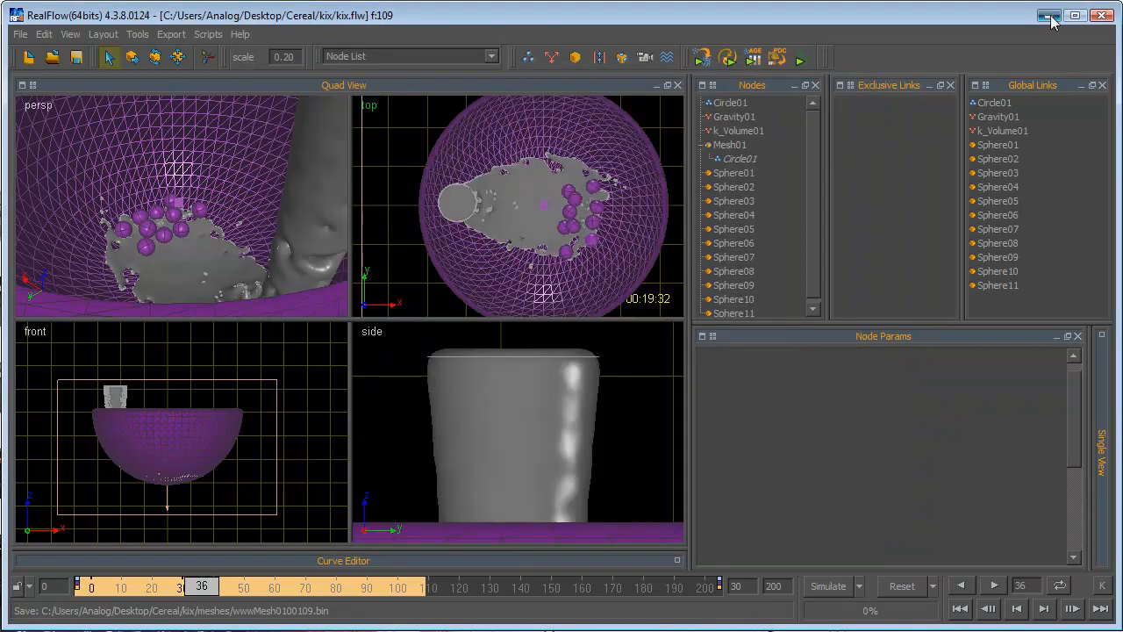
Step: Switch to the desktop and open the kix project folder inside the Cereal folder
{"action": "left_click", "coordinate": [1048, 16]}
{"action": "double_click", "coordinate": [351, 65]}
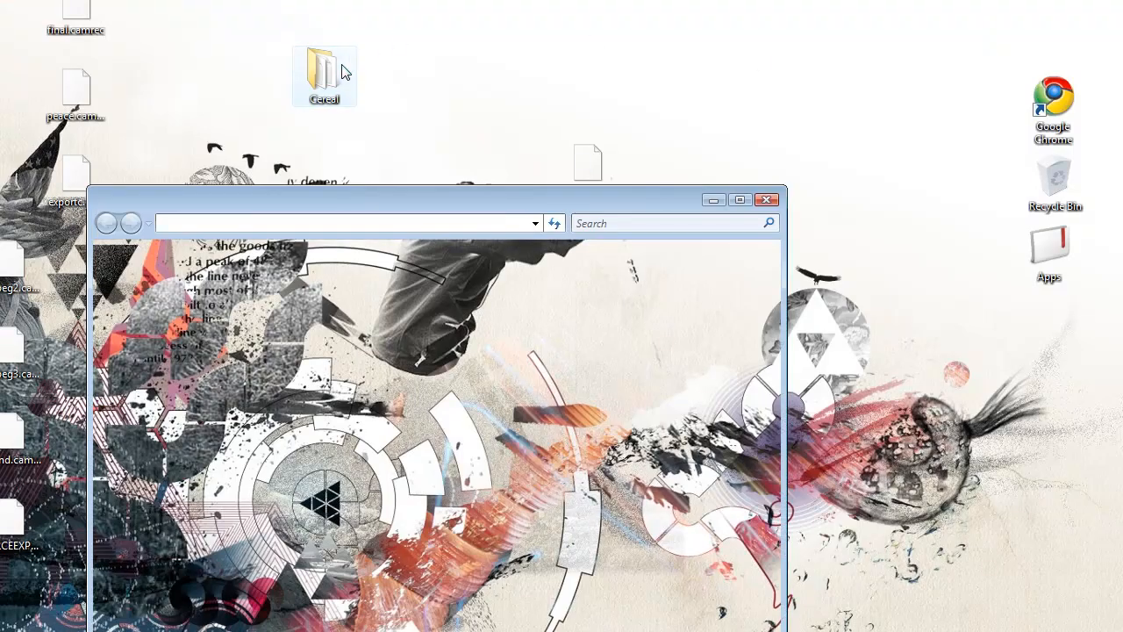
{"action": "left_click_drag", "start_coordinate": [354, 201], "coordinate": [360, 67]}
{"action": "double_click", "coordinate": [372, 215]}
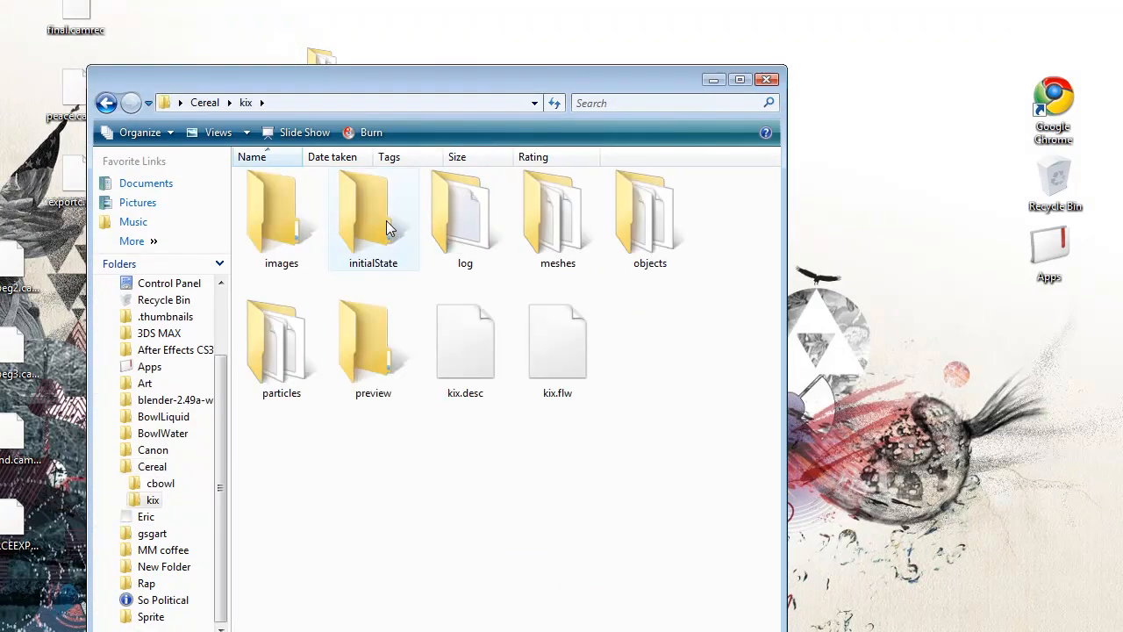
{"action": "left_click", "coordinate": [106, 102]}
{"action": "double_click", "coordinate": [379, 244]}
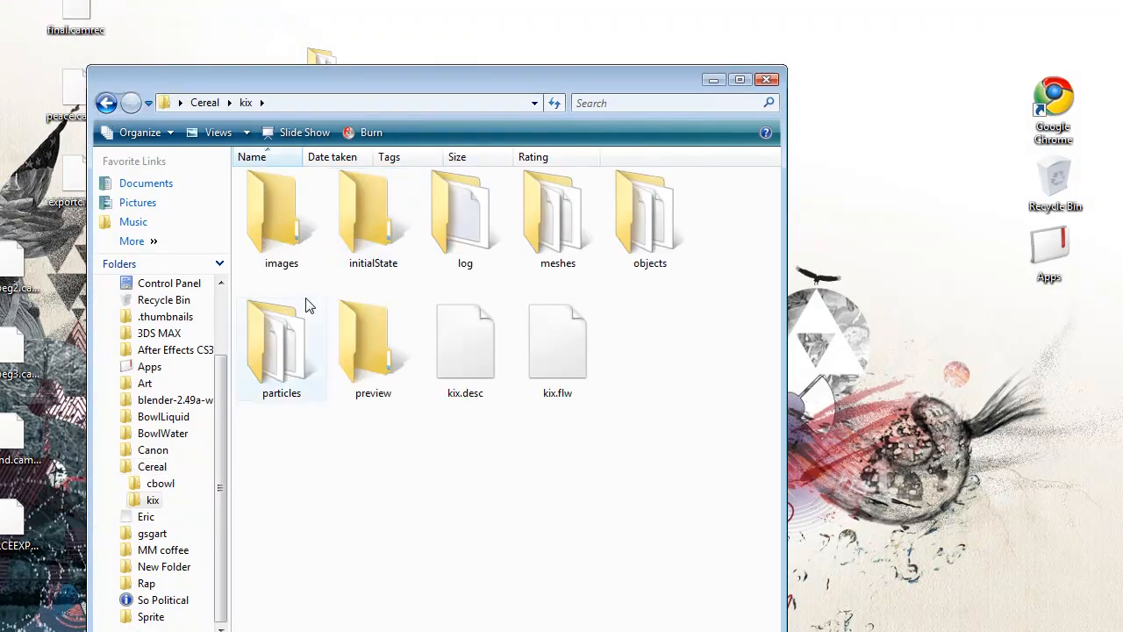
Step: Look through the exported SD files in the objects folder and the BIN files in the meshes folder, and close the folder window
{"action": "double_click", "coordinate": [623, 255]}
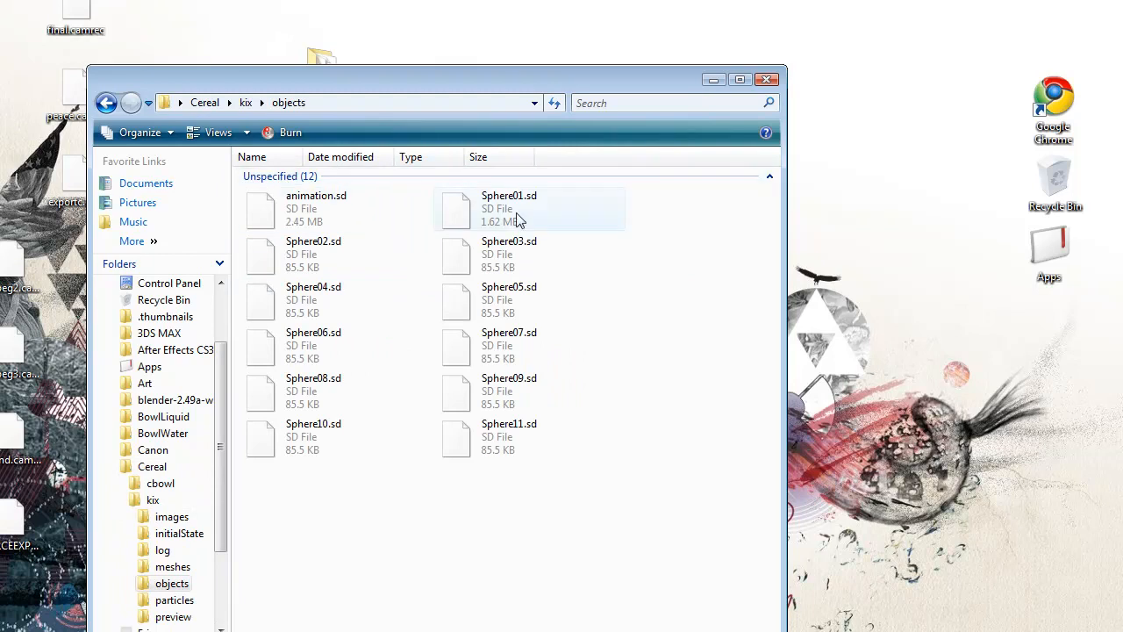
{"action": "left_click", "coordinate": [106, 102]}
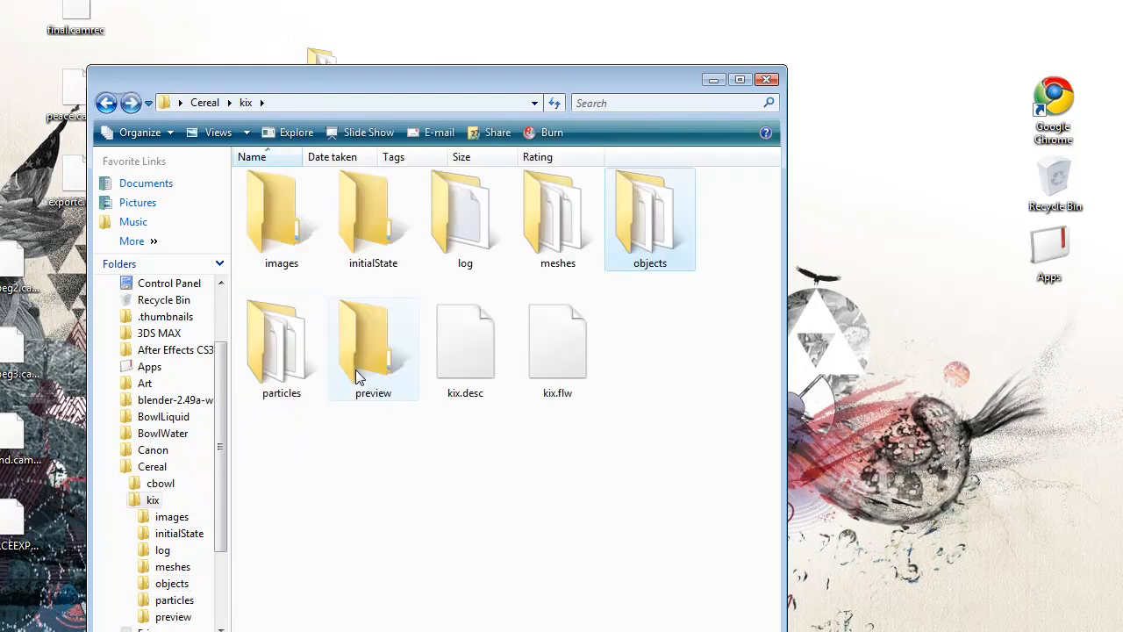
{"action": "double_click", "coordinate": [558, 244]}
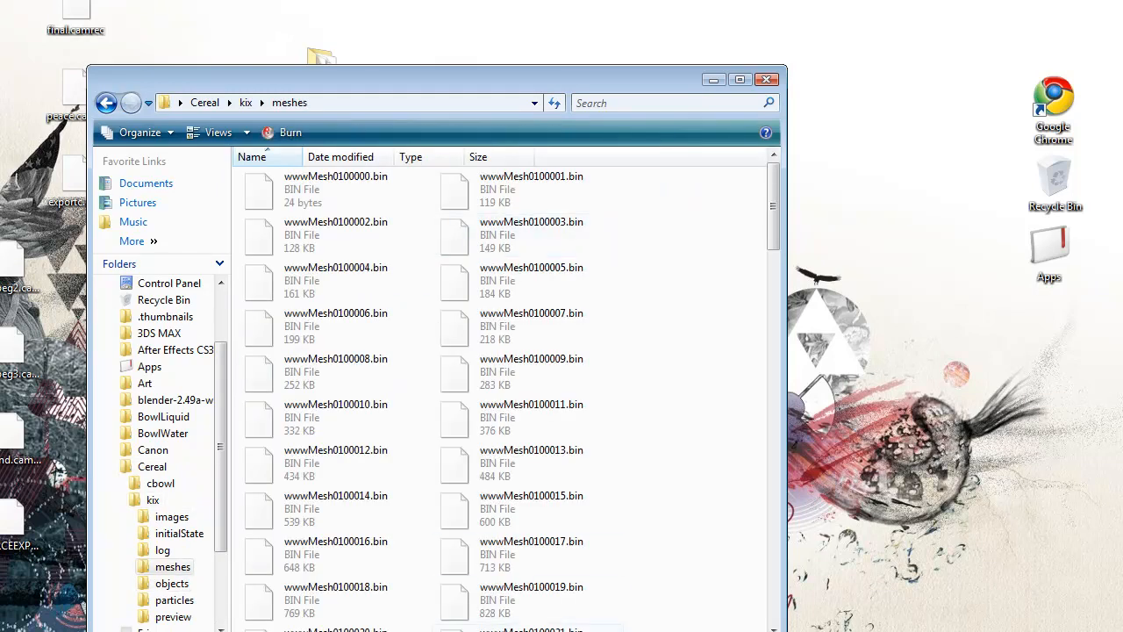
{"action": "left_click_drag", "start_coordinate": [434, 631], "coordinate": [434, 581]}
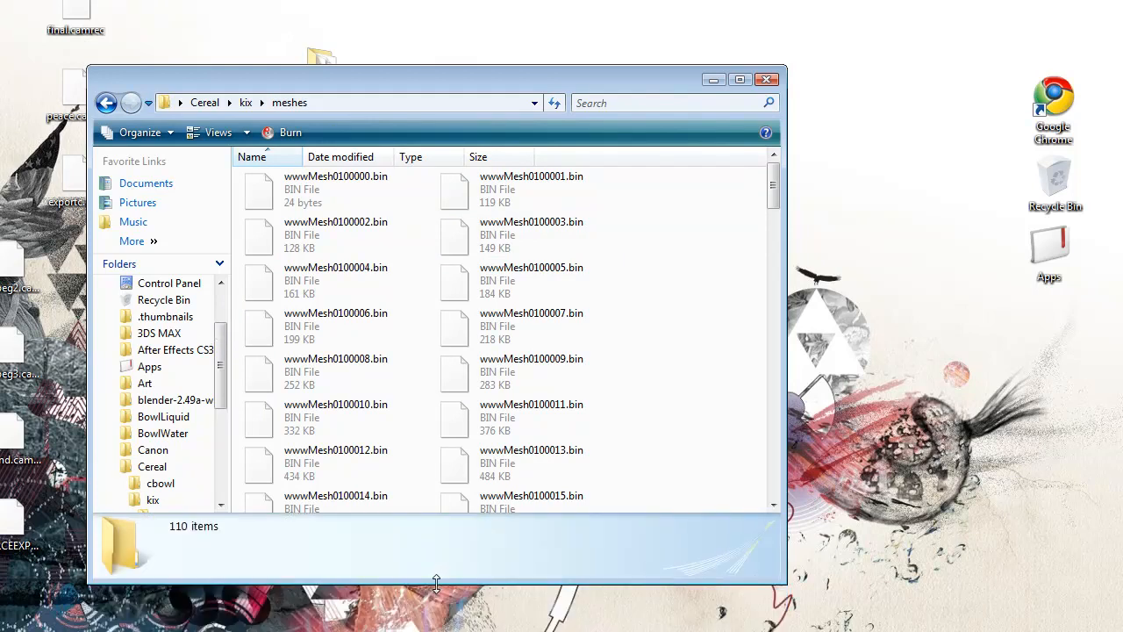
{"action": "left_click", "coordinate": [254, 104]}
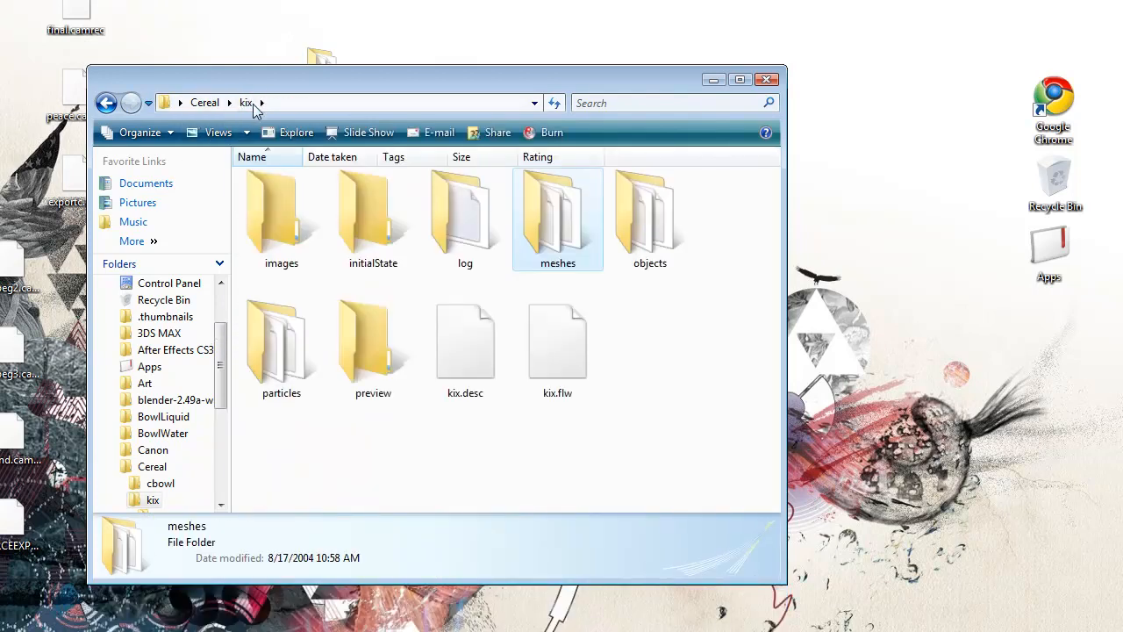
{"action": "left_click", "coordinate": [492, 498]}
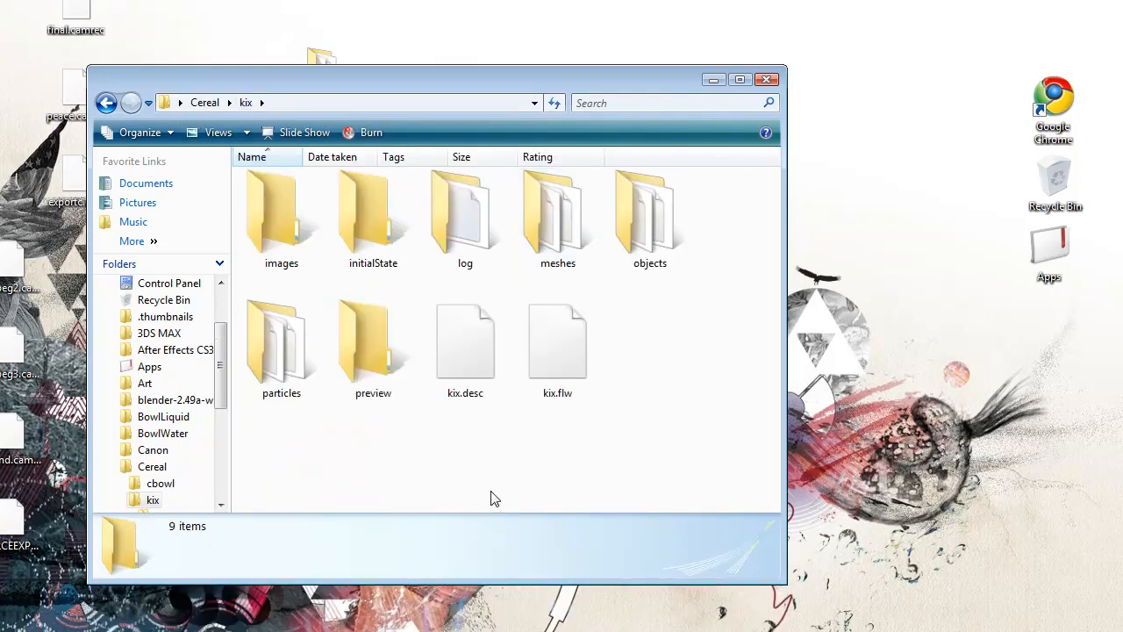
{"action": "left_click", "coordinate": [762, 85]}
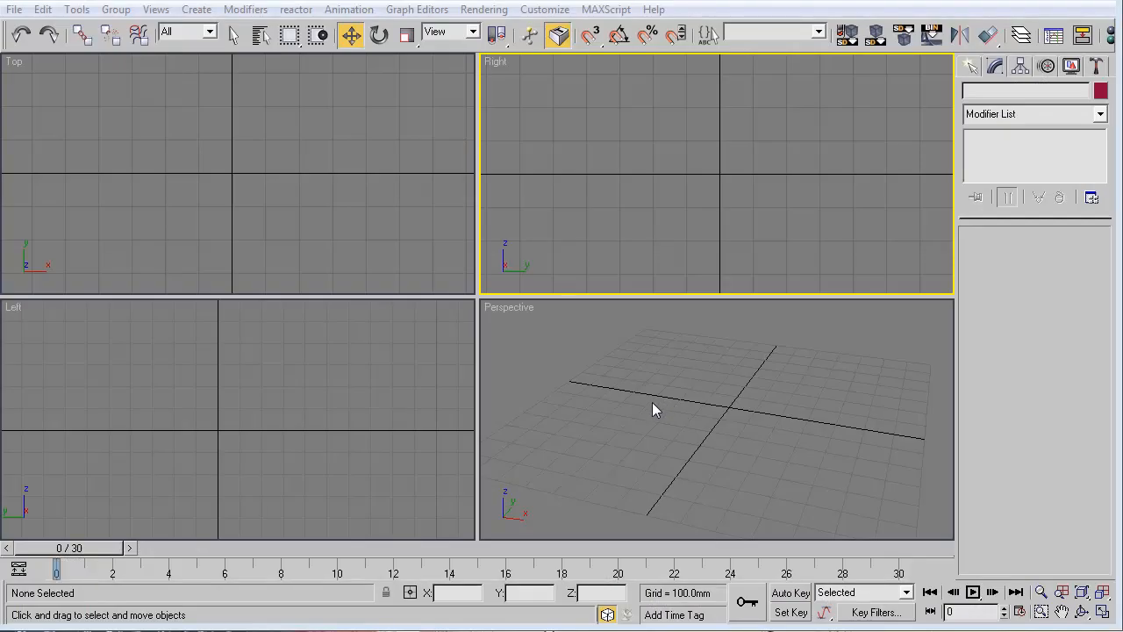
Step: Switch to 3ds Max and open the recent scene lightrig.max from the desktop
{"action": "middle_click_drag", "start_coordinate": [318, 445], "coordinate": [335, 443]}
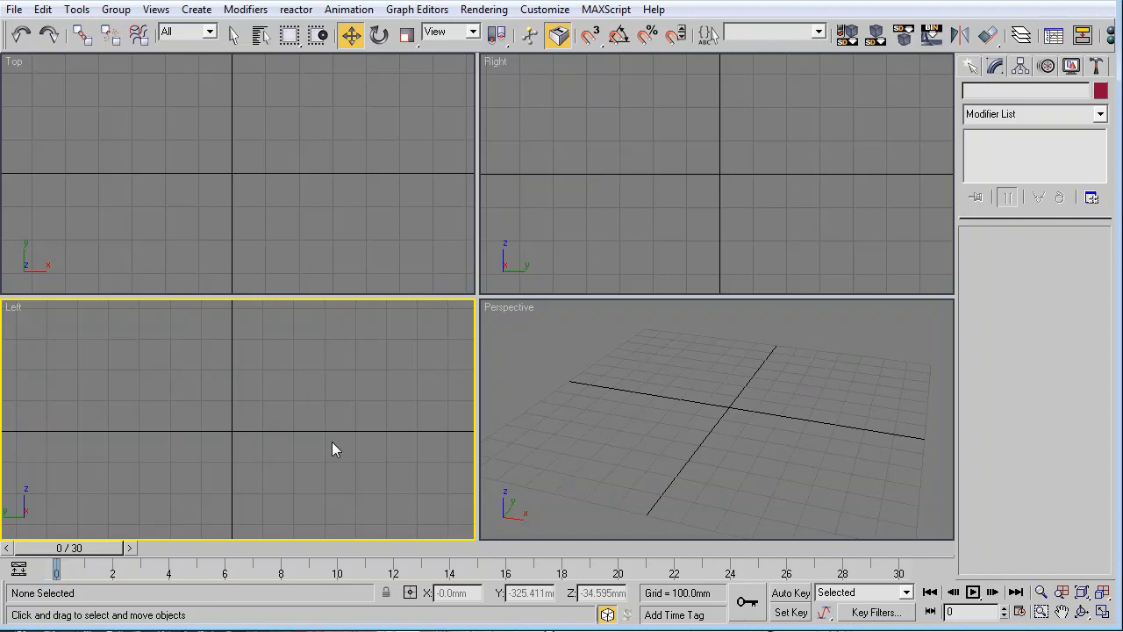
{"action": "left_click", "coordinate": [550, 460]}
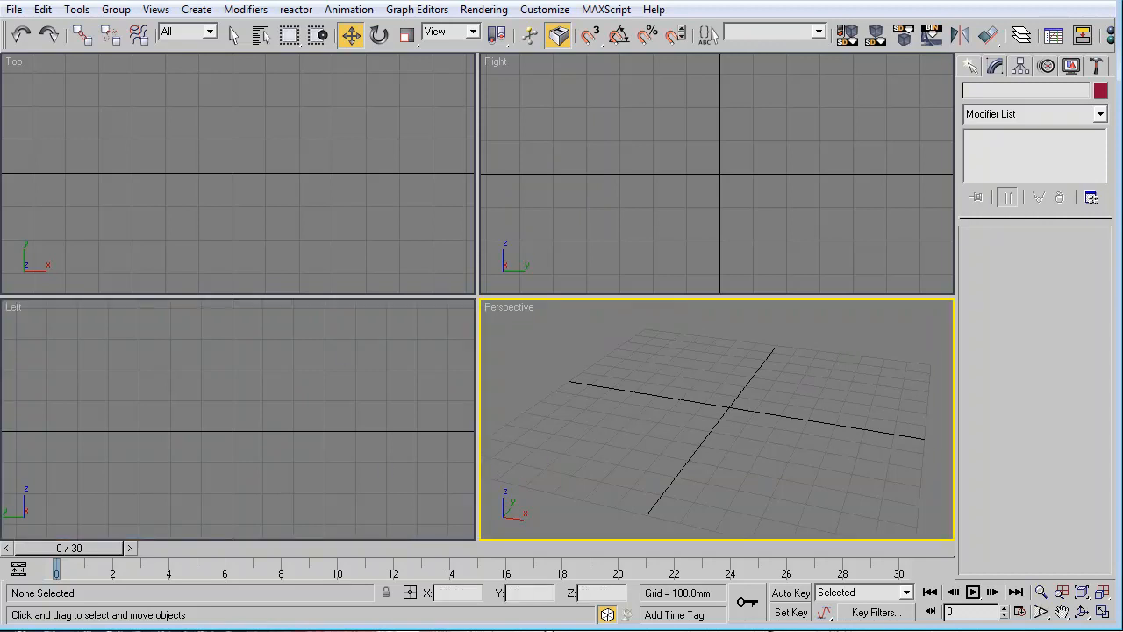
{"action": "left_click", "coordinate": [13, 12]}
{"action": "mouse_move", "coordinate": [58, 88]}
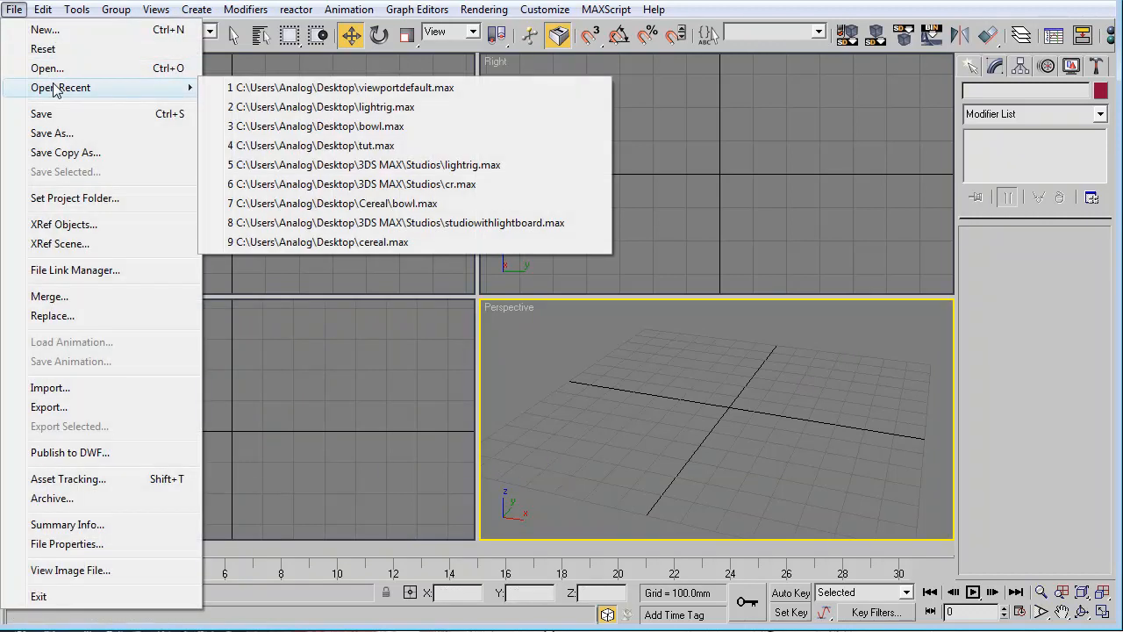
{"action": "left_click", "coordinate": [292, 107]}
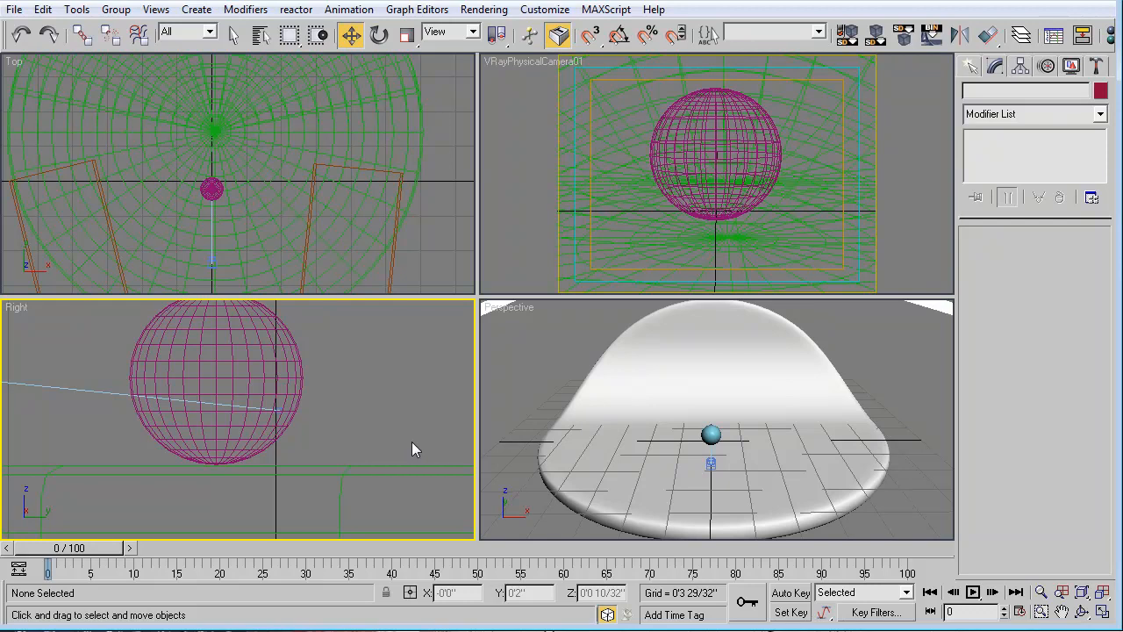
Step: Delete the placeholder sphere Sphere01 from the light rig scene
{"action": "scroll", "coordinate": [404, 443], "scroll_direction": "down", "scroll_amount": 3}
{"action": "middle_click_drag", "start_coordinate": [394, 444], "coordinate": [324, 437]}
{"action": "scroll", "coordinate": [325, 439], "scroll_direction": "up", "scroll_amount": 2}
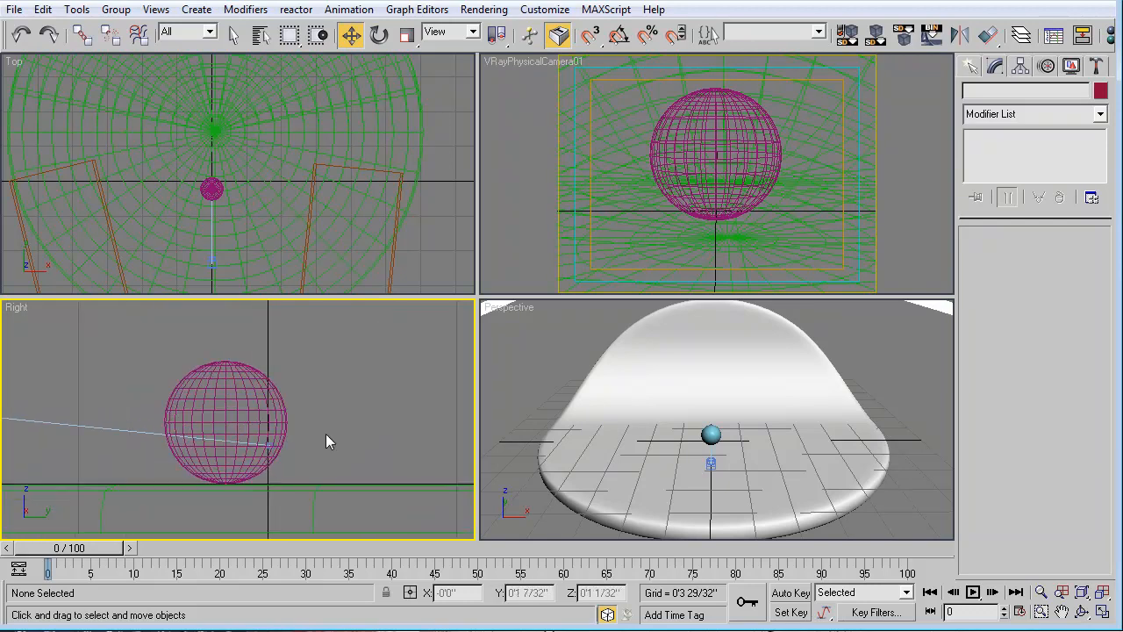
{"action": "left_click", "coordinate": [243, 392]}
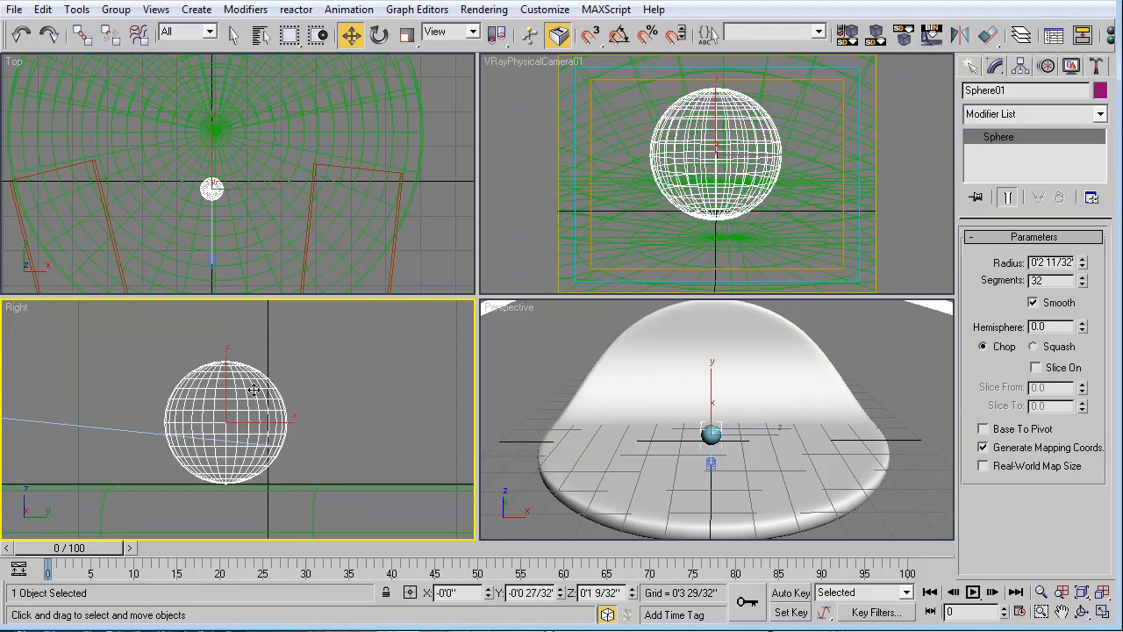
{"action": "key", "text": "Delete"}
{"action": "middle_click_drag", "start_coordinate": [296, 461], "coordinate": [256, 473]}
{"action": "scroll", "coordinate": [271, 467], "scroll_direction": "down", "scroll_amount": 1}
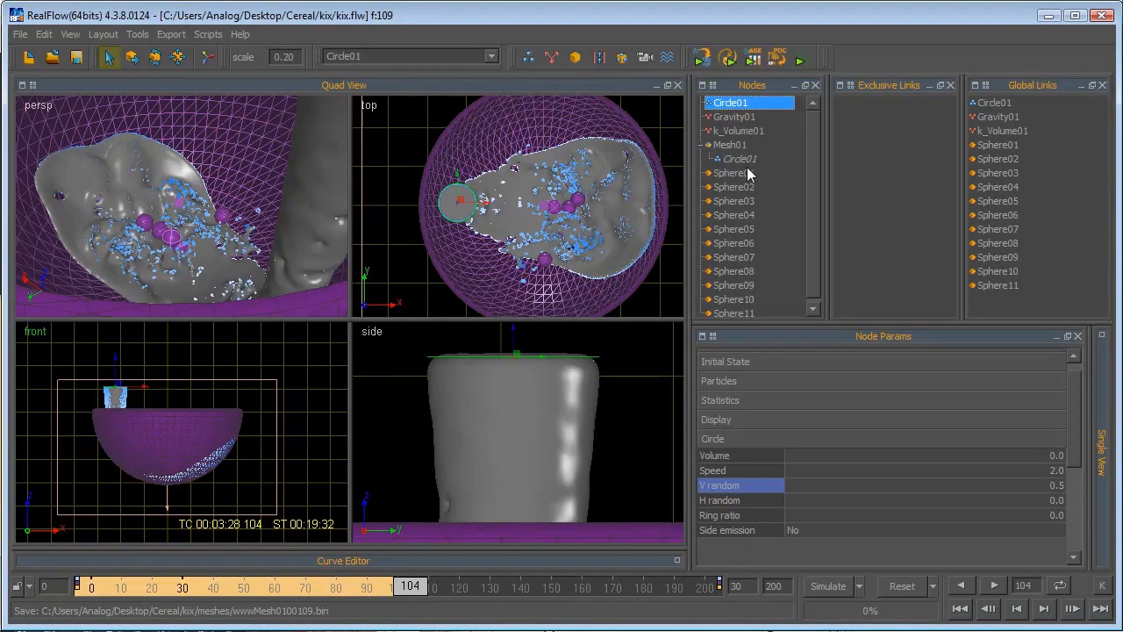
Step: Switch to RealFlow and select the objects from Sphere01 through Sphere11
{"action": "left_click", "coordinate": [737, 173]}
{"action": "left_click_drag", "start_coordinate": [810, 132], "coordinate": [810, 136]}
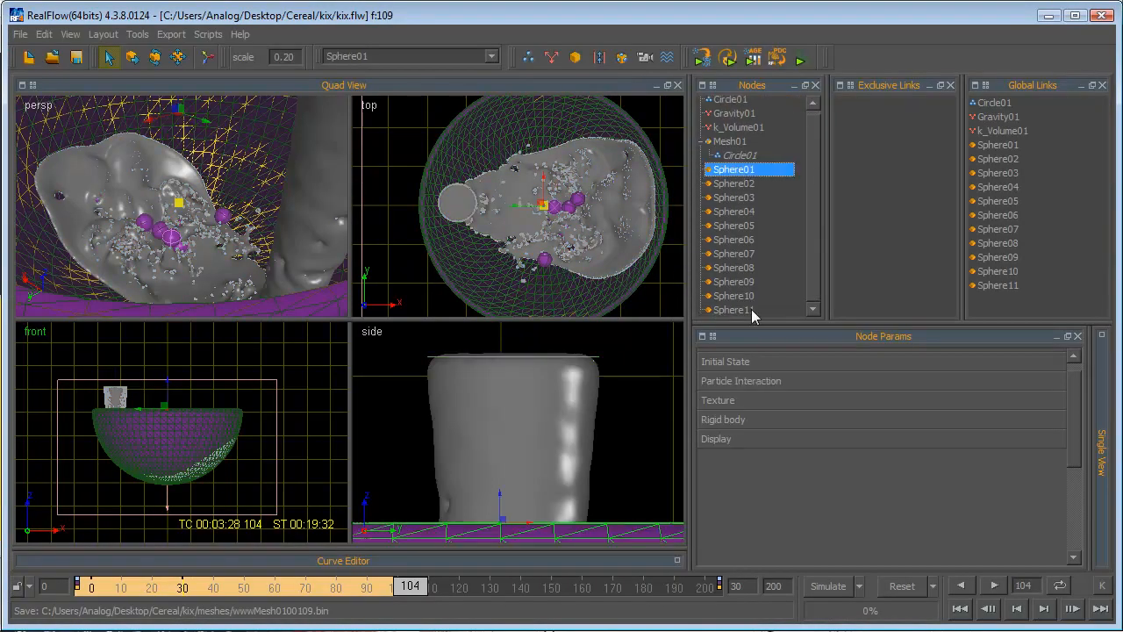
{"action": "left_click", "coordinate": [746, 170]}
{"action": "left_click", "coordinate": [747, 311], "text": "shift"}
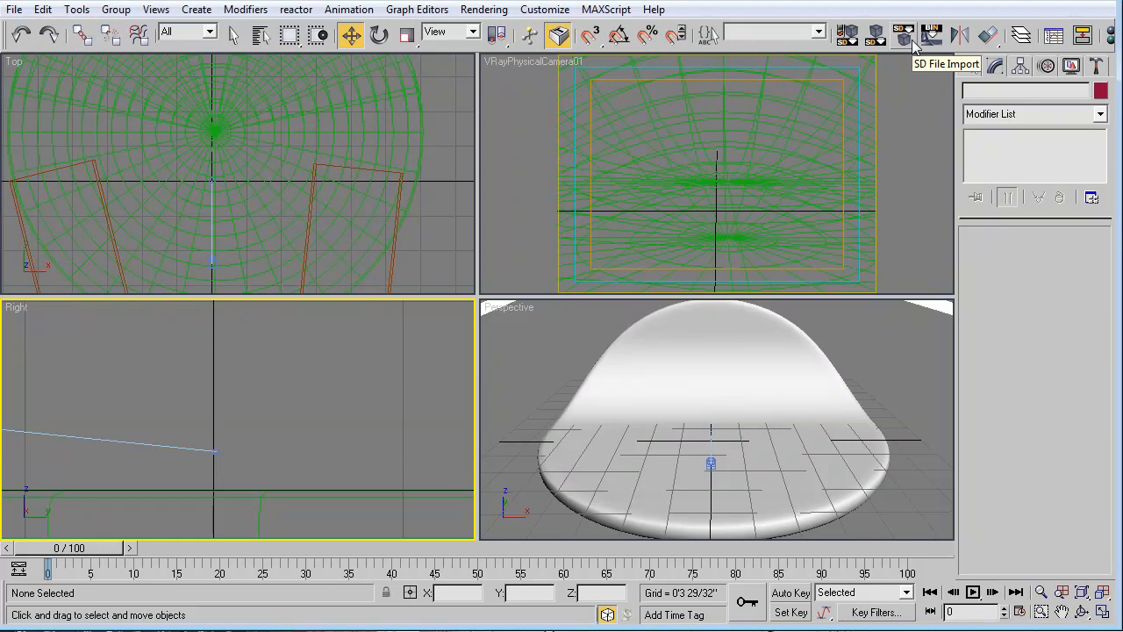
Step: Switch back to 3ds Max, start an SD File Import and browse to the Cereal\kix\objects folder
{"action": "left_click", "coordinate": [912, 40]}
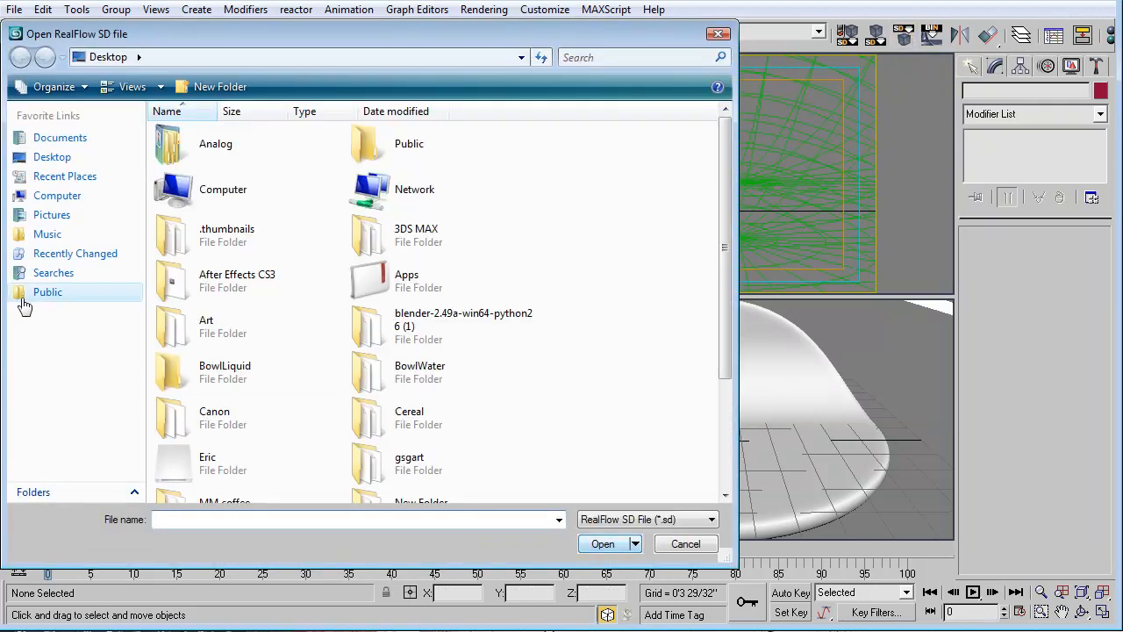
{"action": "left_click_drag", "start_coordinate": [720, 276], "coordinate": [725, 360]}
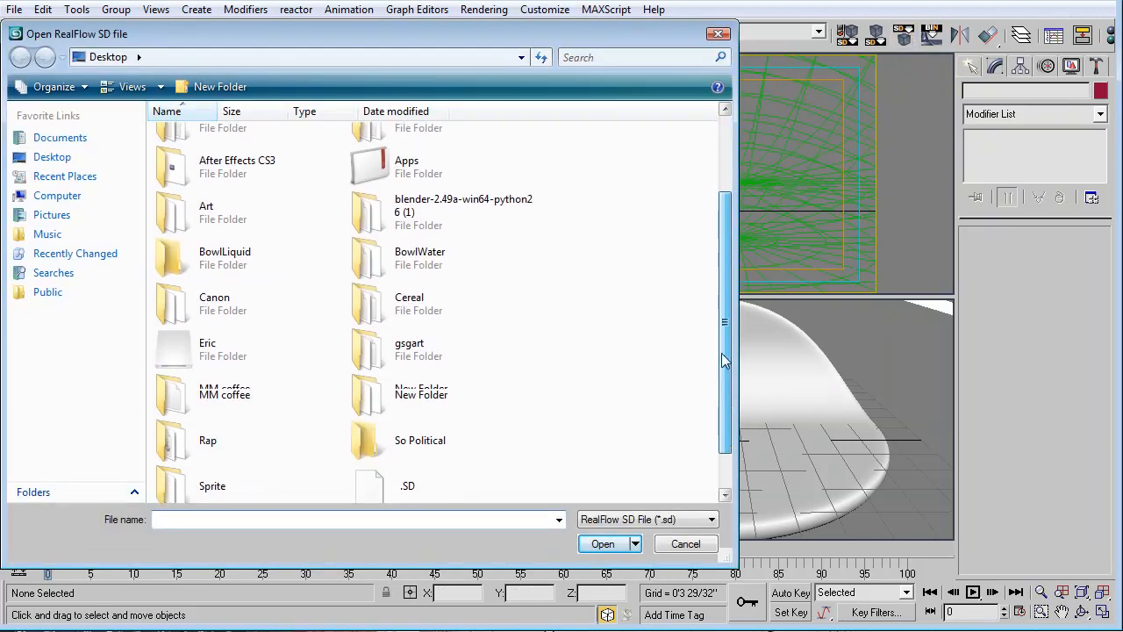
{"action": "double_click", "coordinate": [400, 303]}
{"action": "double_click", "coordinate": [250, 158]}
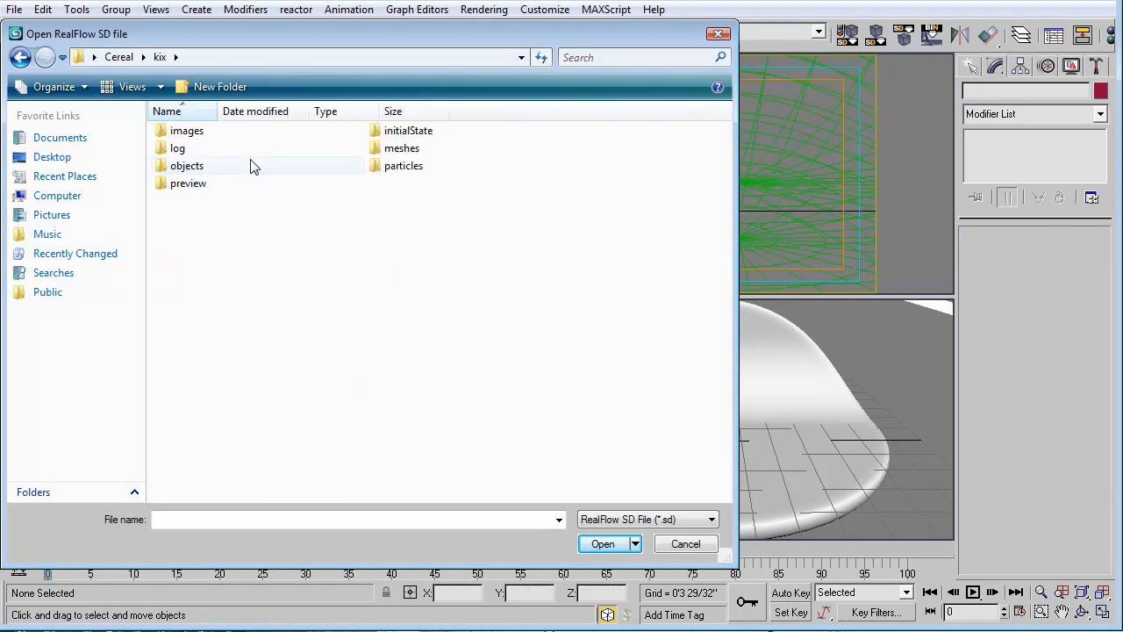
{"action": "double_click", "coordinate": [184, 167]}
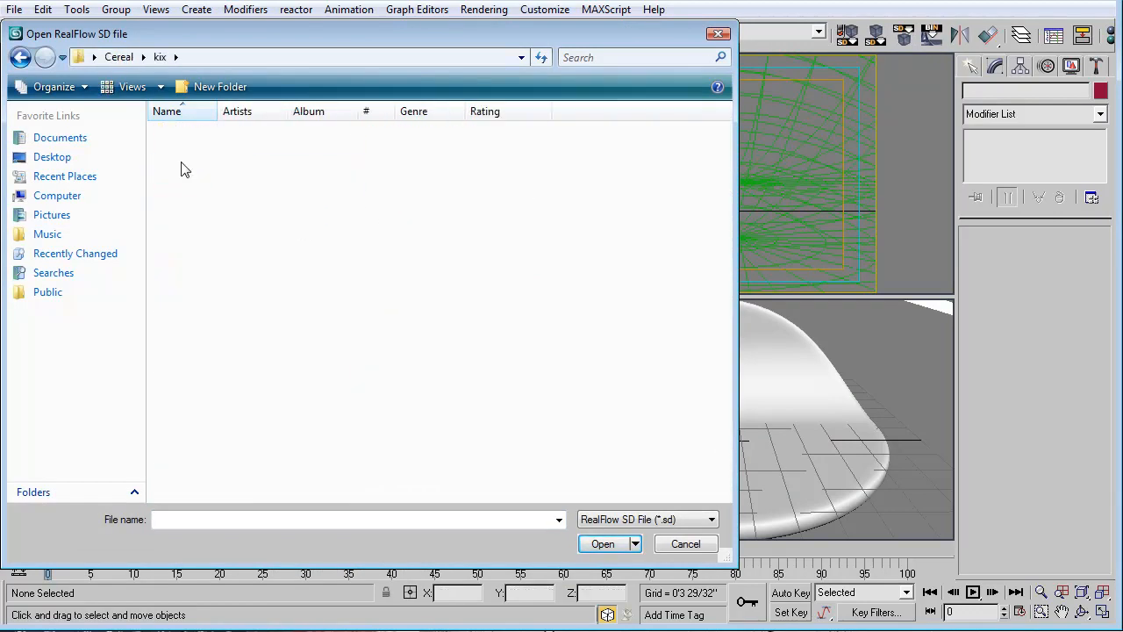
Step: Import the animation.sd file containing all the animated objects instead of the individual sphere files
{"action": "left_click", "coordinate": [387, 135]}
{"action": "left_click", "coordinate": [396, 163]}
{"action": "left_click", "coordinate": [396, 203]}
{"action": "left_click", "coordinate": [395, 221]}
{"action": "left_click", "coordinate": [395, 132]}
{"action": "left_click", "coordinate": [349, 345]}
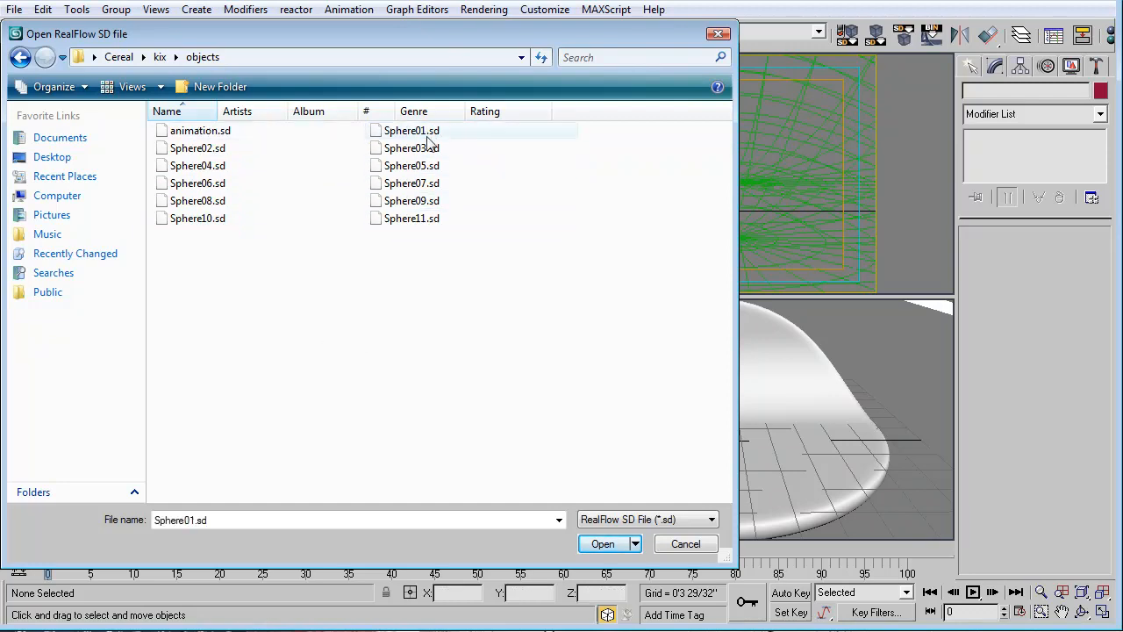
{"action": "double_click", "coordinate": [227, 135]}
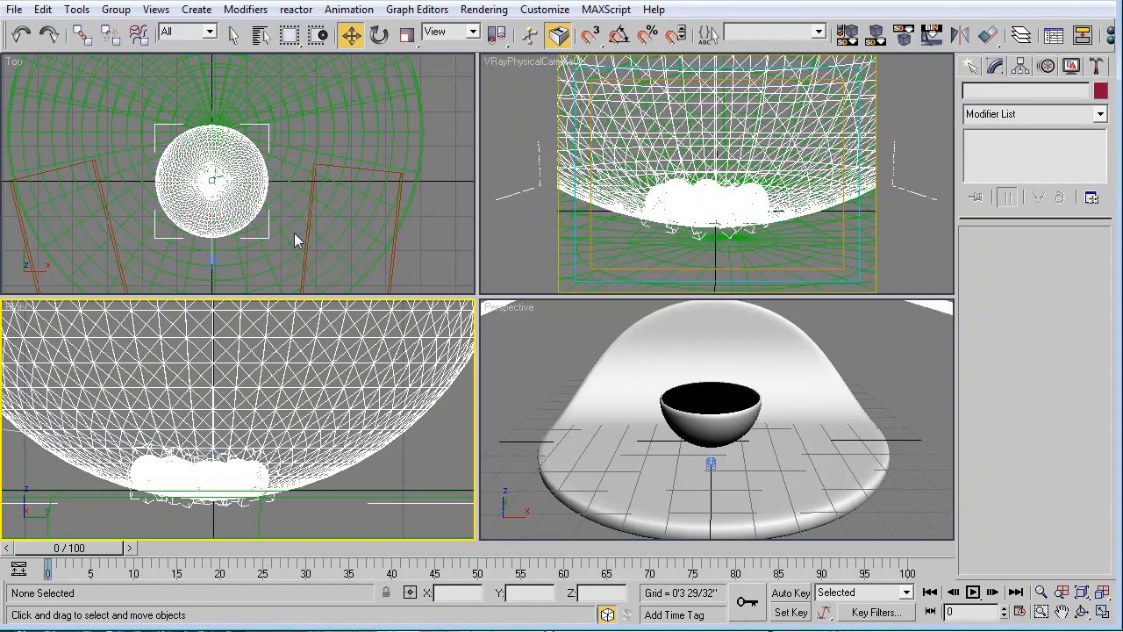
Step: Lower the backdrop Cylinder01 in the side view so its floor sits just beneath the bowl
{"action": "scroll", "coordinate": [293, 232], "scroll_direction": "down", "scroll_amount": 5}
{"action": "scroll", "coordinate": [294, 232], "scroll_direction": "up", "scroll_amount": 3}
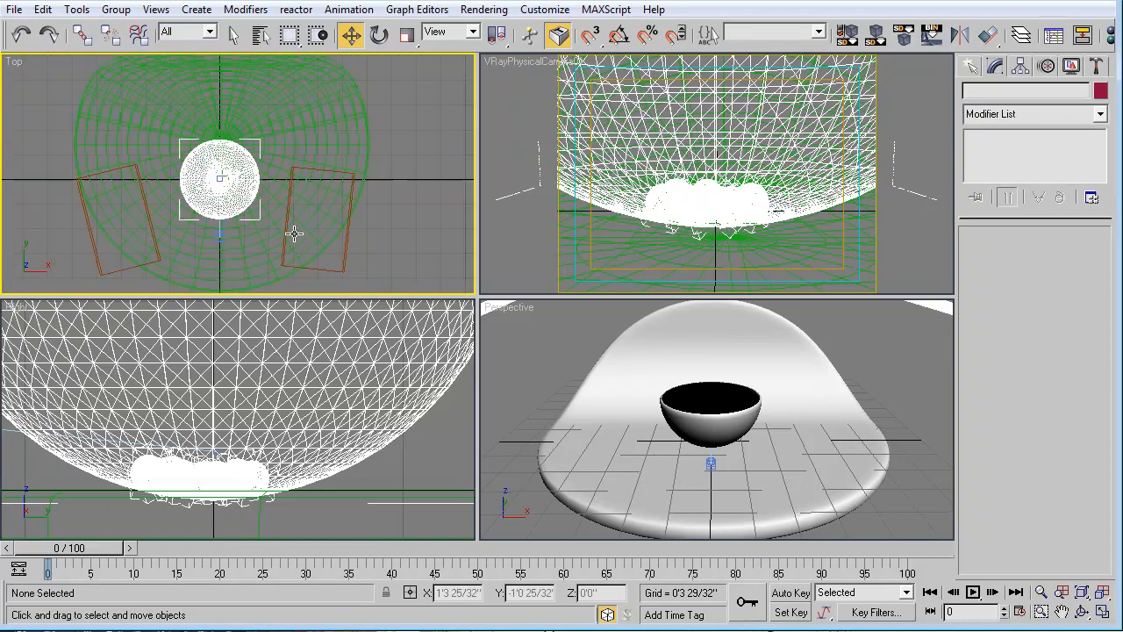
{"action": "left_click", "coordinate": [361, 499]}
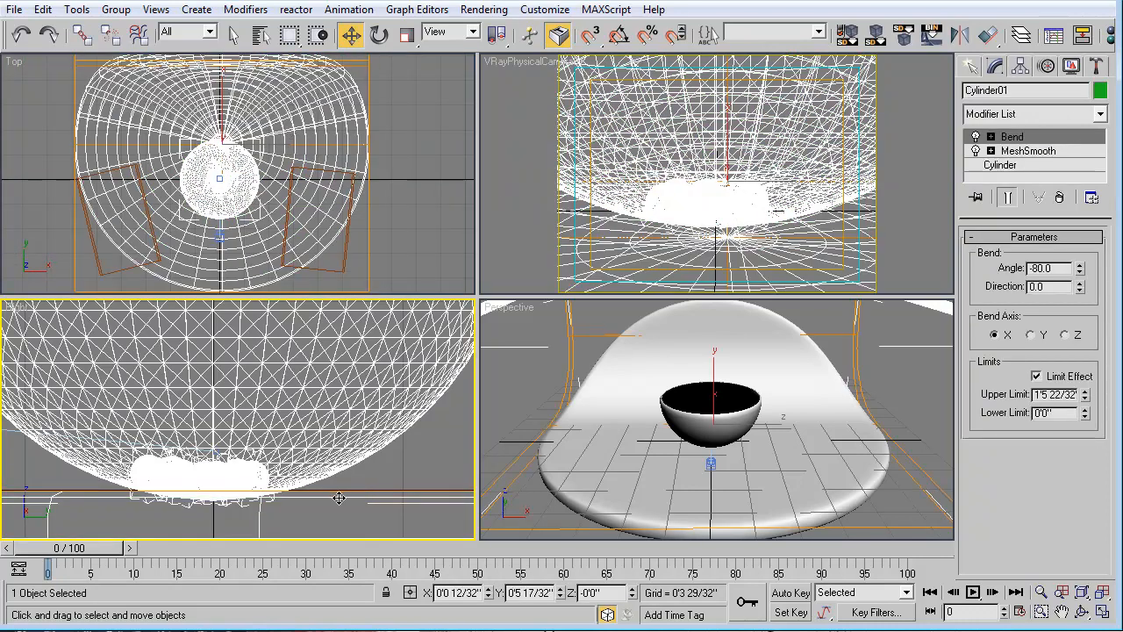
{"action": "left_click_drag", "start_coordinate": [339, 496], "coordinate": [339, 507]}
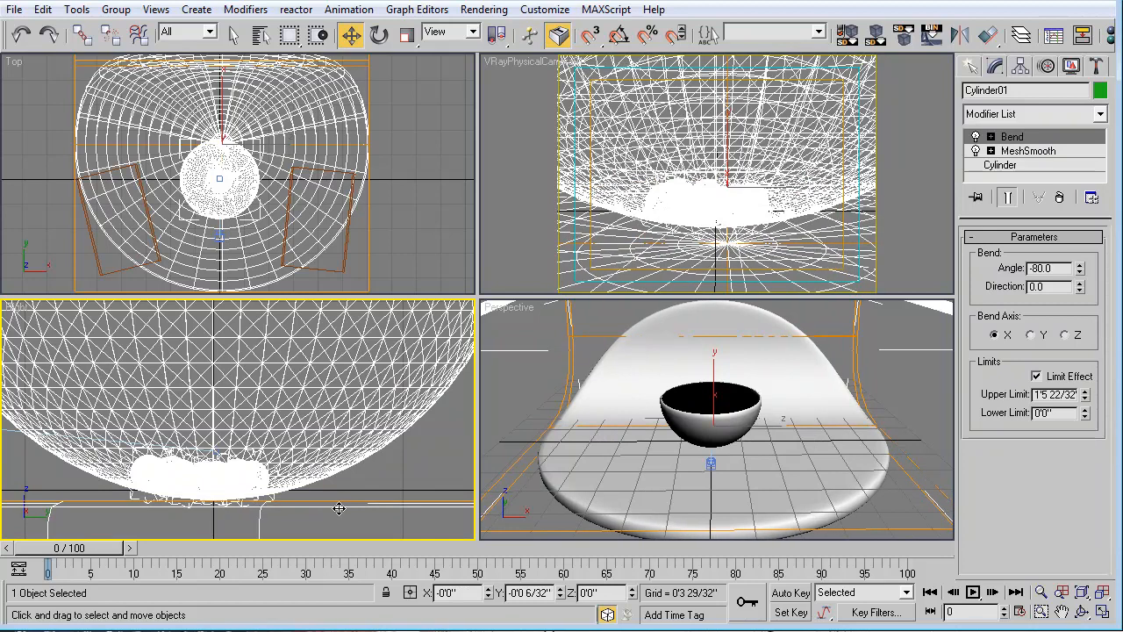
{"action": "left_click", "coordinate": [410, 462]}
Step: Switch the Top view to smooth shaded display, with the bowl and cereal spheres in view
{"action": "left_click", "coordinate": [426, 207]}
{"action": "scroll", "coordinate": [274, 200], "scroll_direction": "up", "scroll_amount": 6}
{"action": "middle_click_drag", "start_coordinate": [269, 208], "coordinate": [301, 189]}
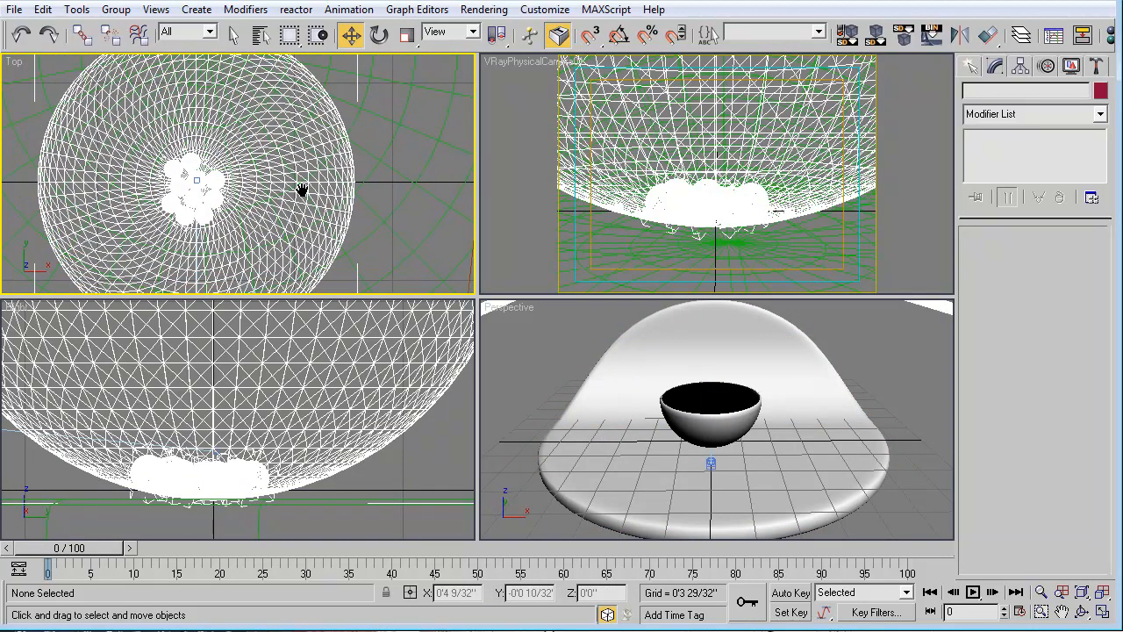
{"action": "right_click", "coordinate": [14, 65]}
{"action": "left_click", "coordinate": [61, 106]}
{"action": "scroll", "coordinate": [193, 216], "scroll_direction": "down", "scroll_amount": 5}
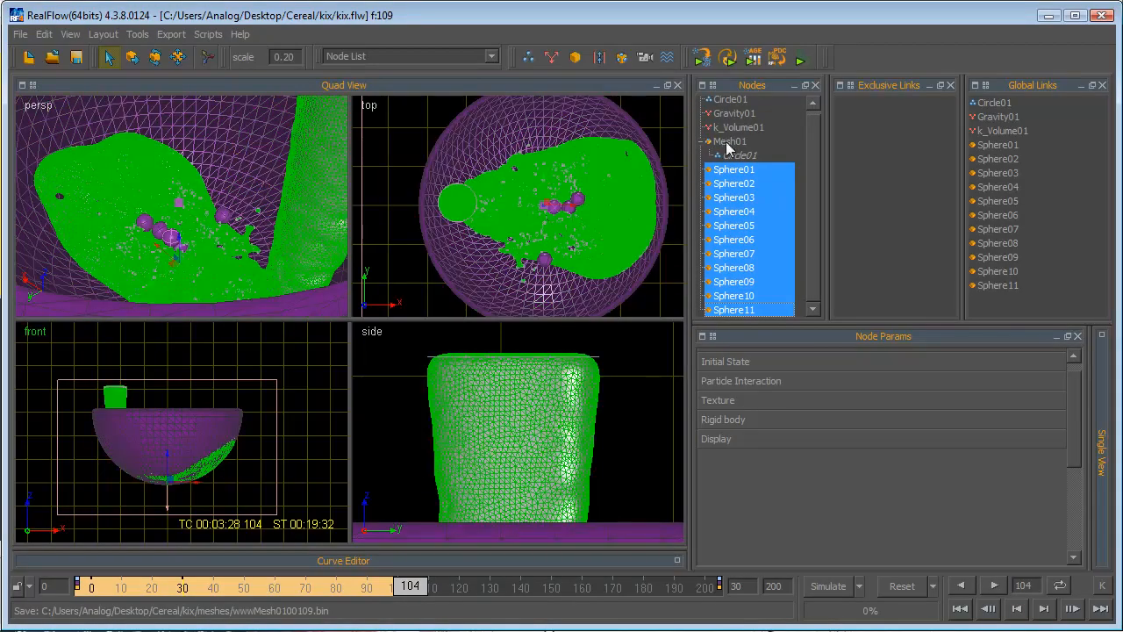
Step: Select Mesh01 in RealFlow, then switch back to 3ds Max and start a BIN mesh object from the Cereal\kix\meshes folder
{"action": "left_click", "coordinate": [727, 143]}
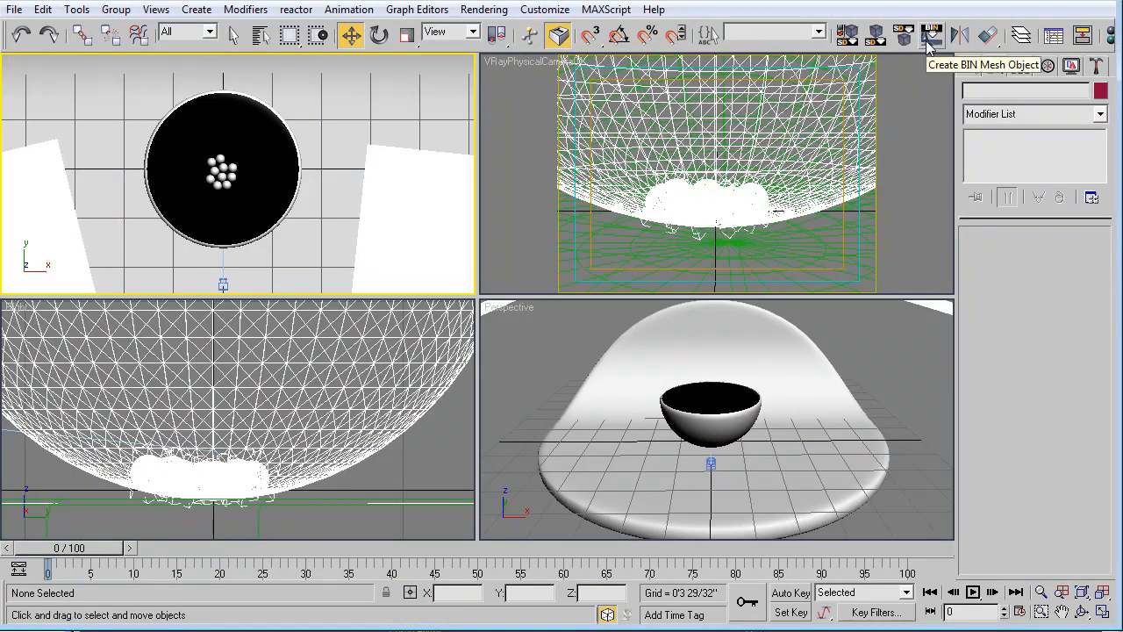
{"action": "left_click", "coordinate": [929, 37]}
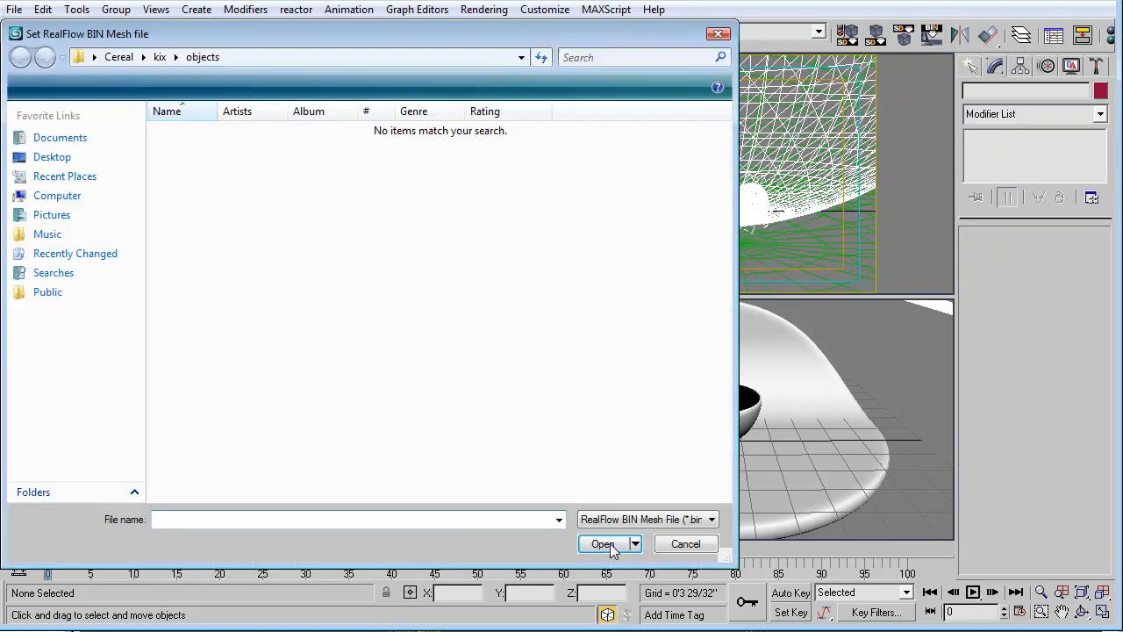
{"action": "left_click_drag", "start_coordinate": [171, 33], "coordinate": [413, 80]}
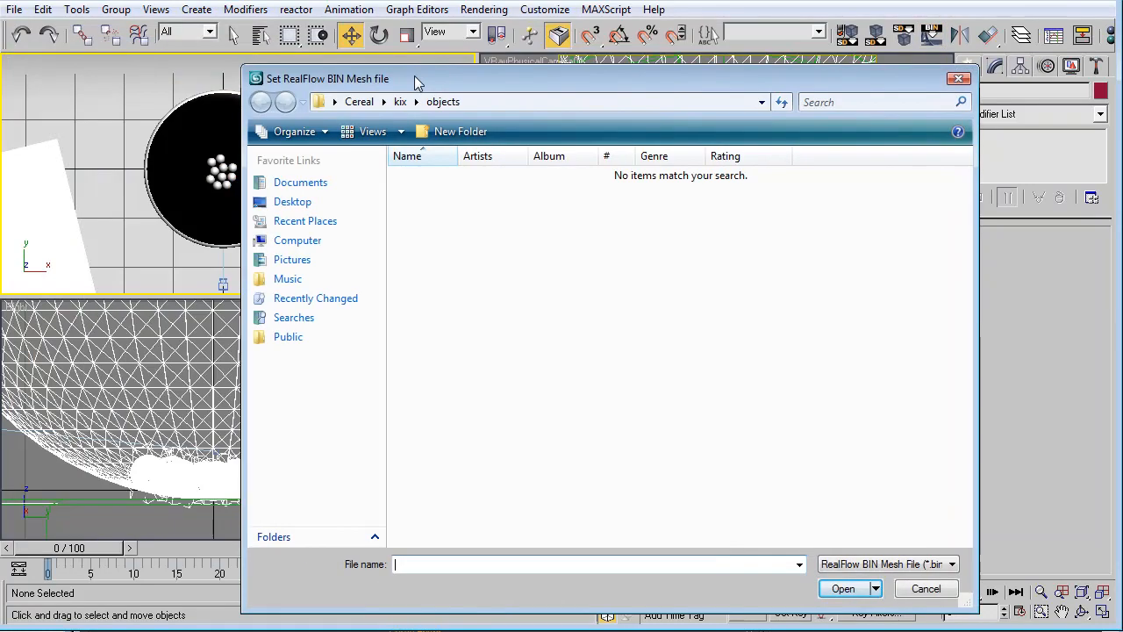
{"action": "left_click", "coordinate": [399, 102]}
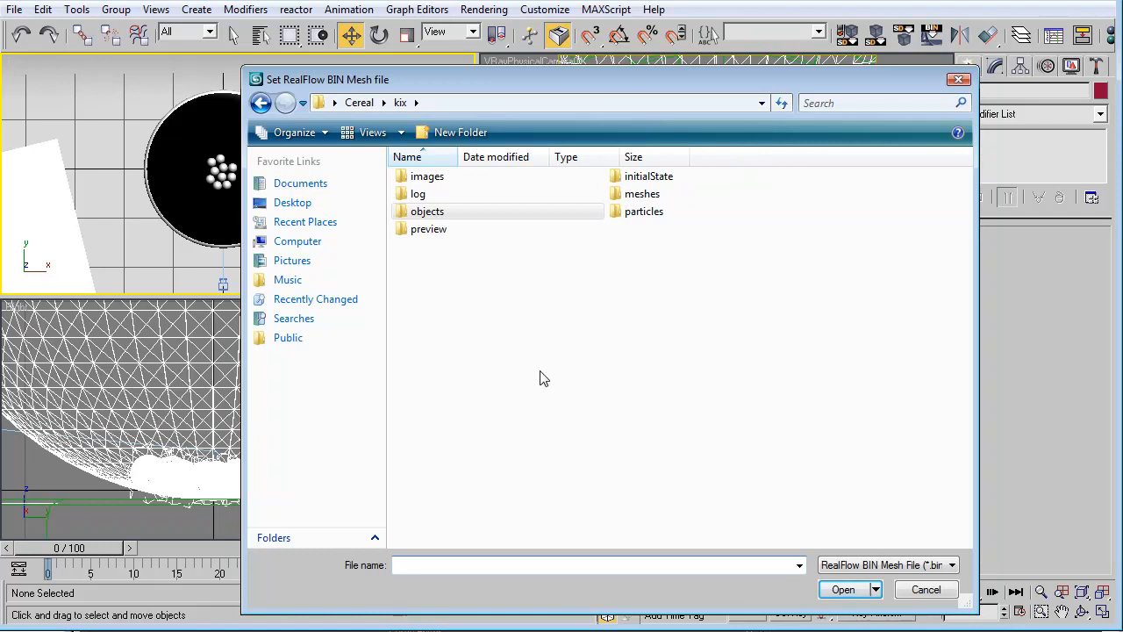
{"action": "double_click", "coordinate": [639, 194]}
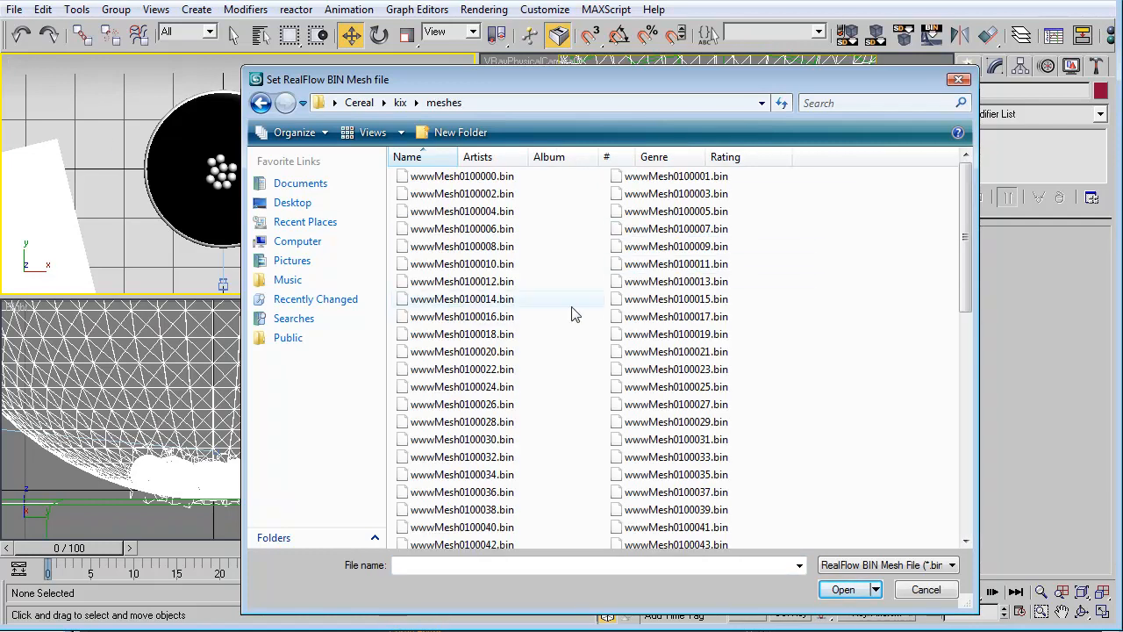
Step: Load wwwMesh0100000.bin as the first file of the fluid mesh sequence
{"action": "scroll", "coordinate": [562, 290], "scroll_direction": "down", "scroll_amount": 10}
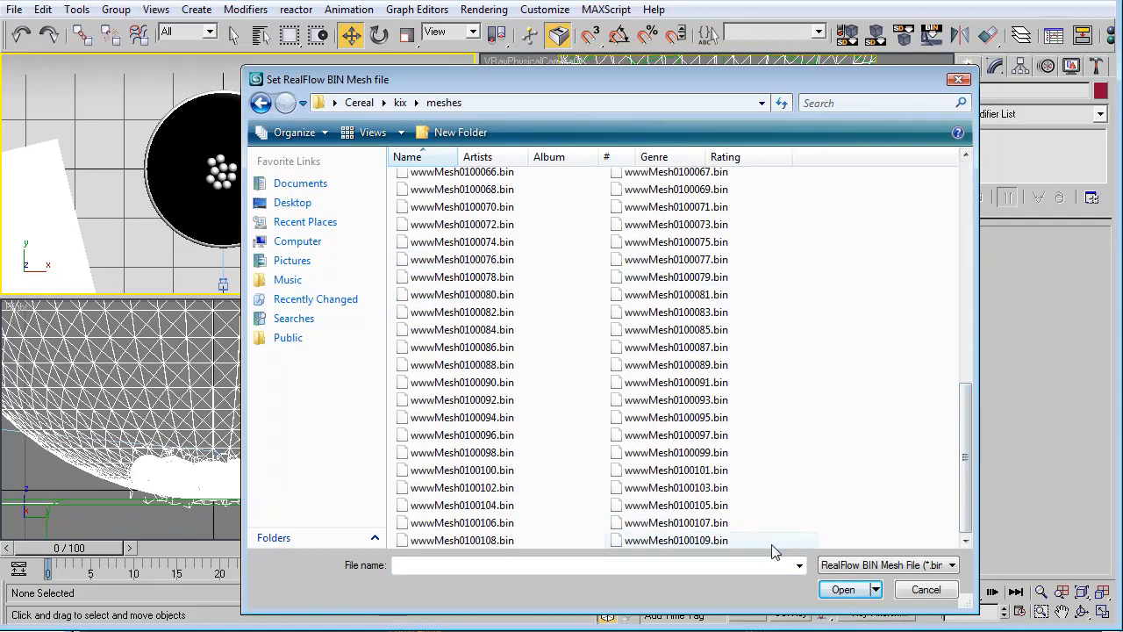
{"action": "left_click_drag", "start_coordinate": [966, 483], "coordinate": [944, 308]}
{"action": "scroll", "coordinate": [942, 307], "scroll_direction": "up", "scroll_amount": 3}
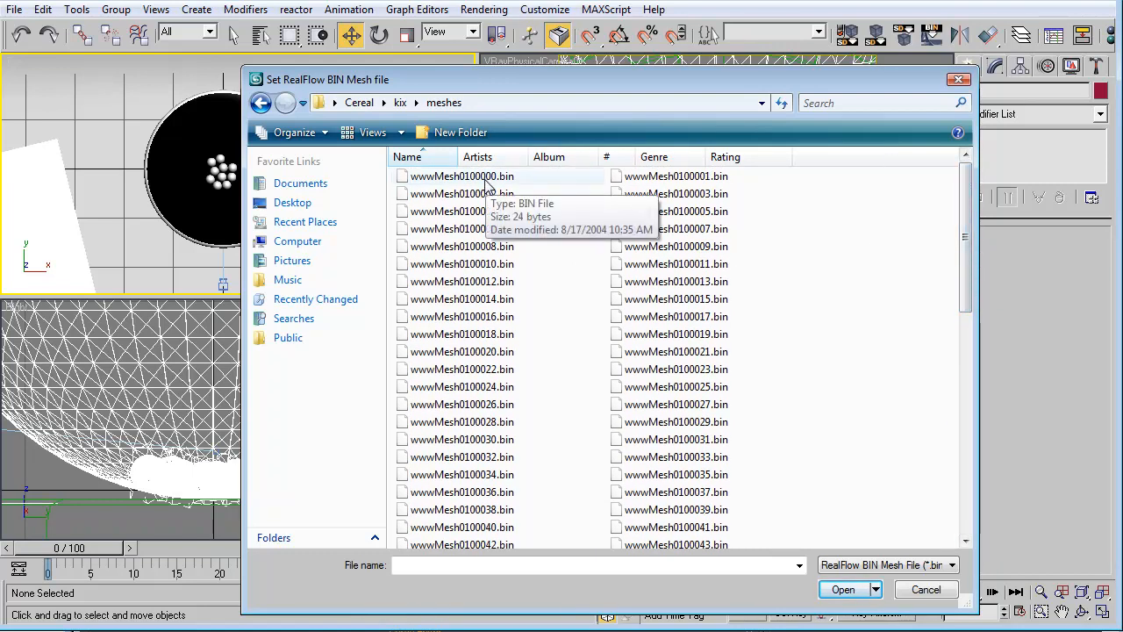
{"action": "left_click", "coordinate": [485, 178]}
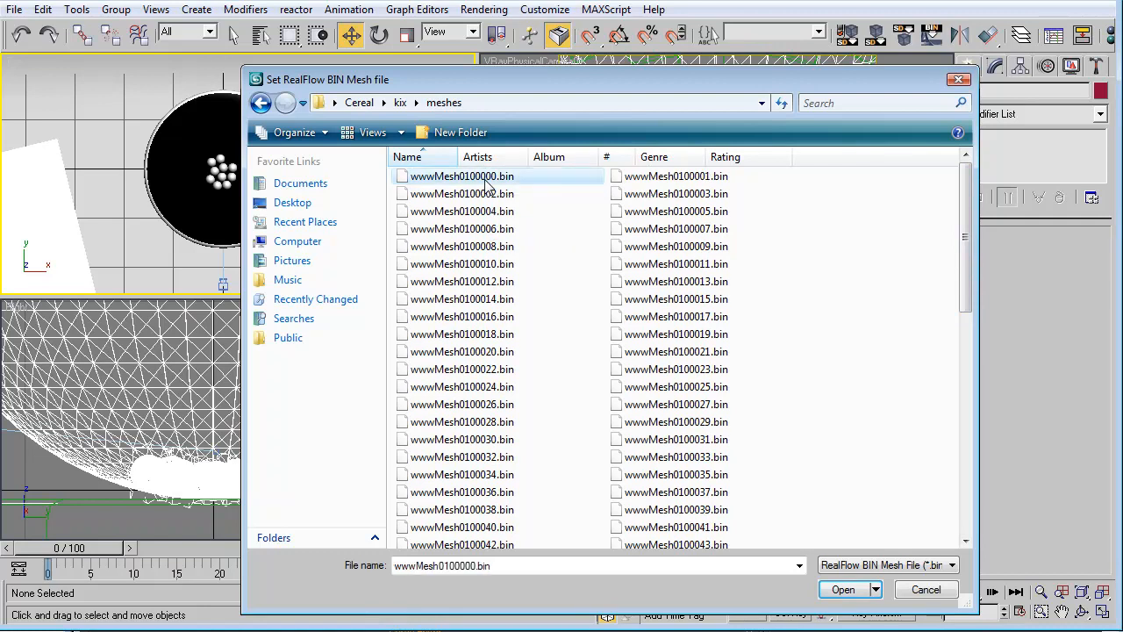
{"action": "left_click", "coordinate": [841, 590]}
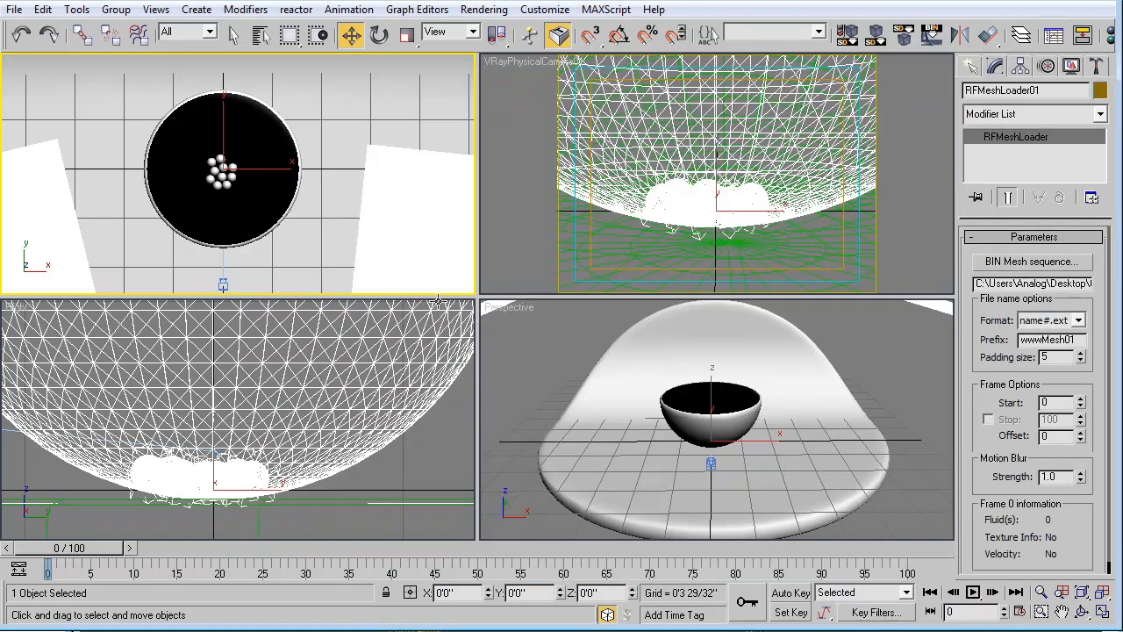
Step: Scrub the animation to frame 73 to preview the fluid mesh in the bowl
{"action": "left_click_drag", "start_coordinate": [21, 555], "coordinate": [347, 566]}
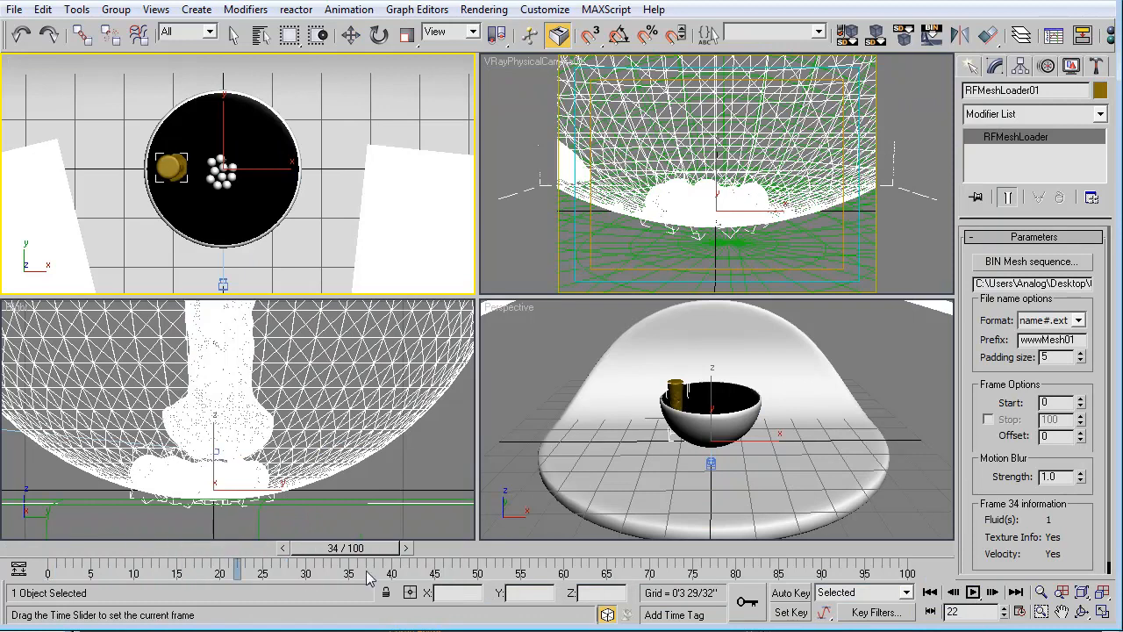
{"action": "left_click_drag", "start_coordinate": [492, 559], "coordinate": [645, 526]}
{"action": "key", "text": "w"}
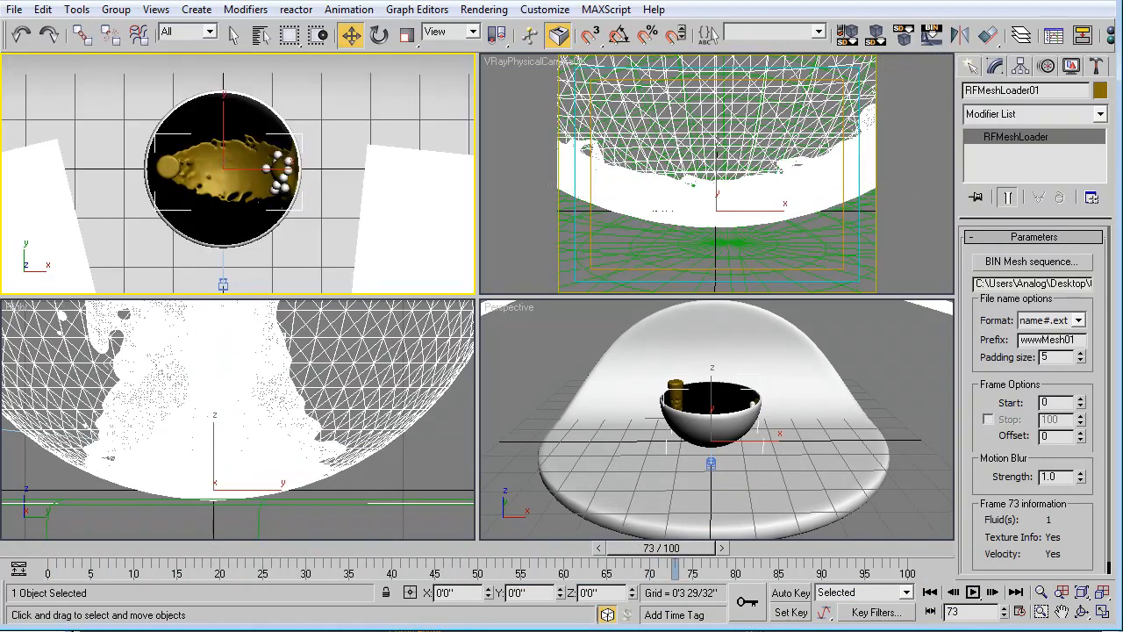
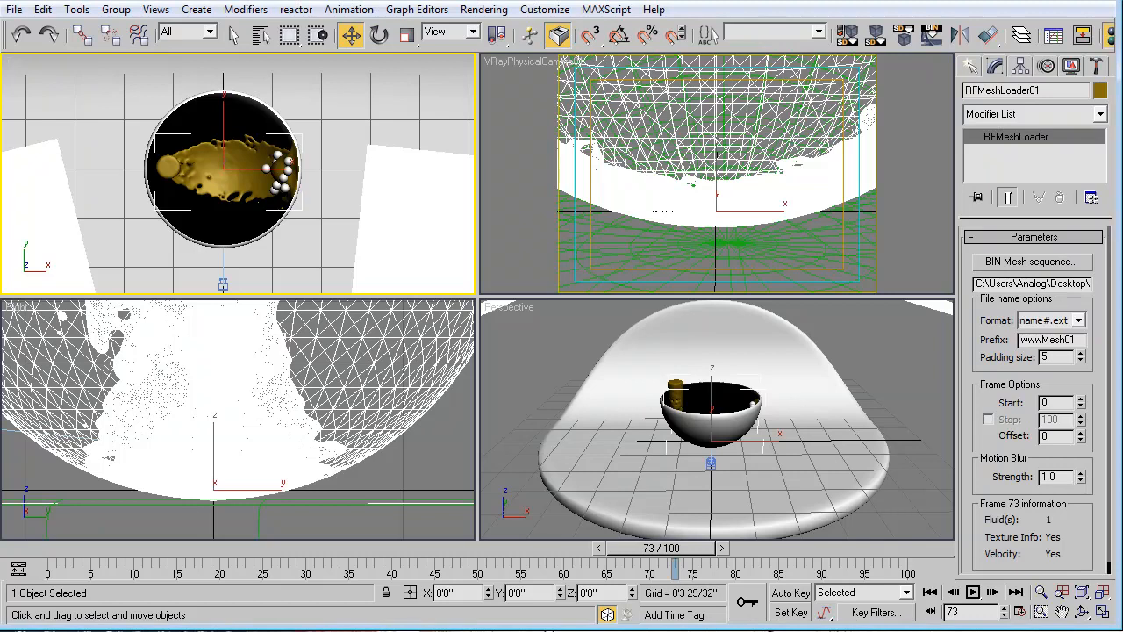
Step: Open the Material Editor and change the second material, Standard_2, to a VRayMtl
{"action": "key", "text": "m"}
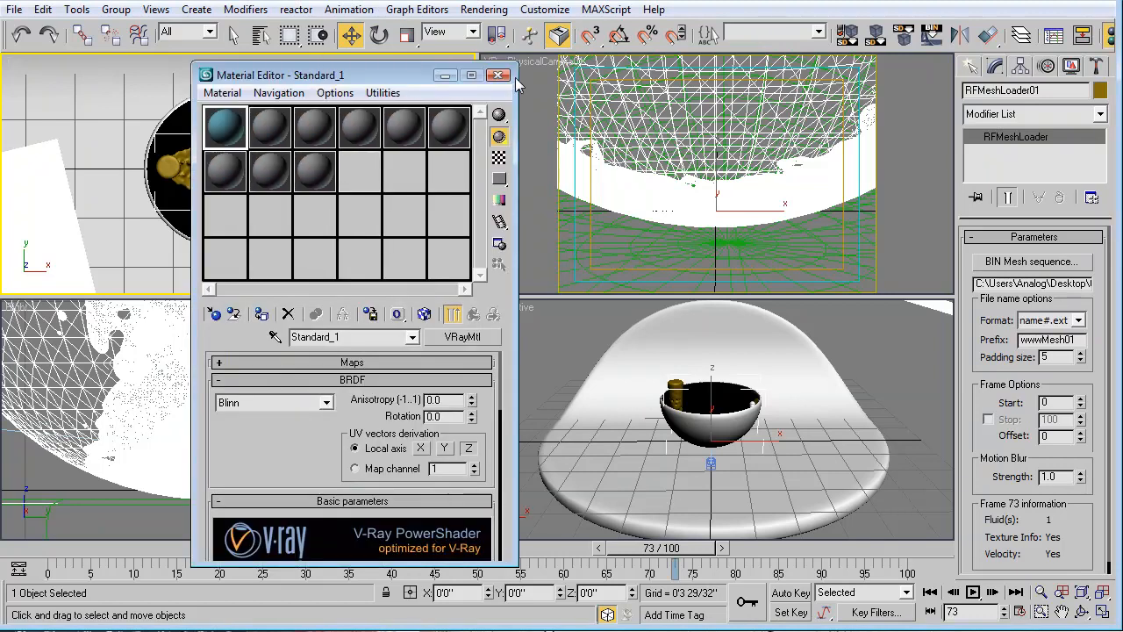
{"action": "left_click", "coordinate": [274, 129]}
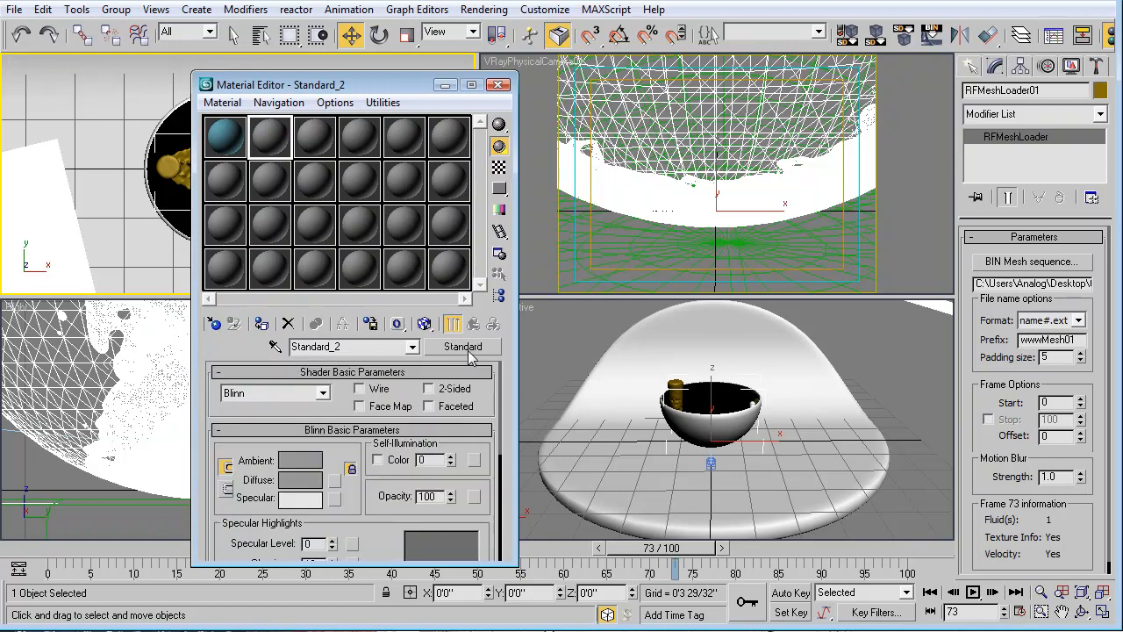
{"action": "left_click", "coordinate": [462, 347]}
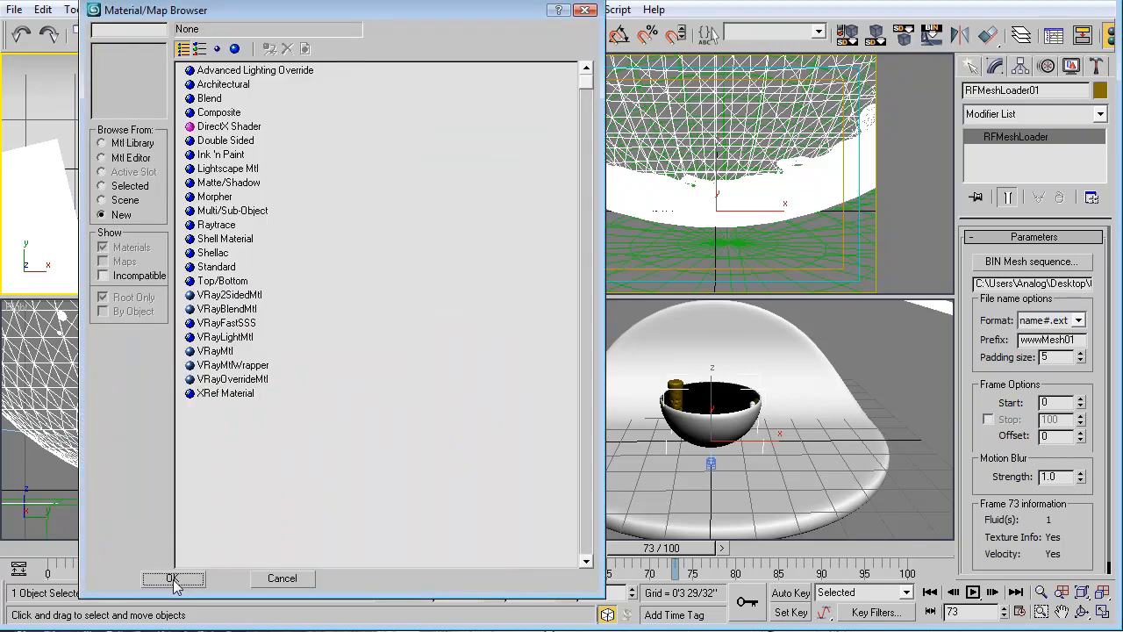
{"action": "double_click", "coordinate": [213, 352]}
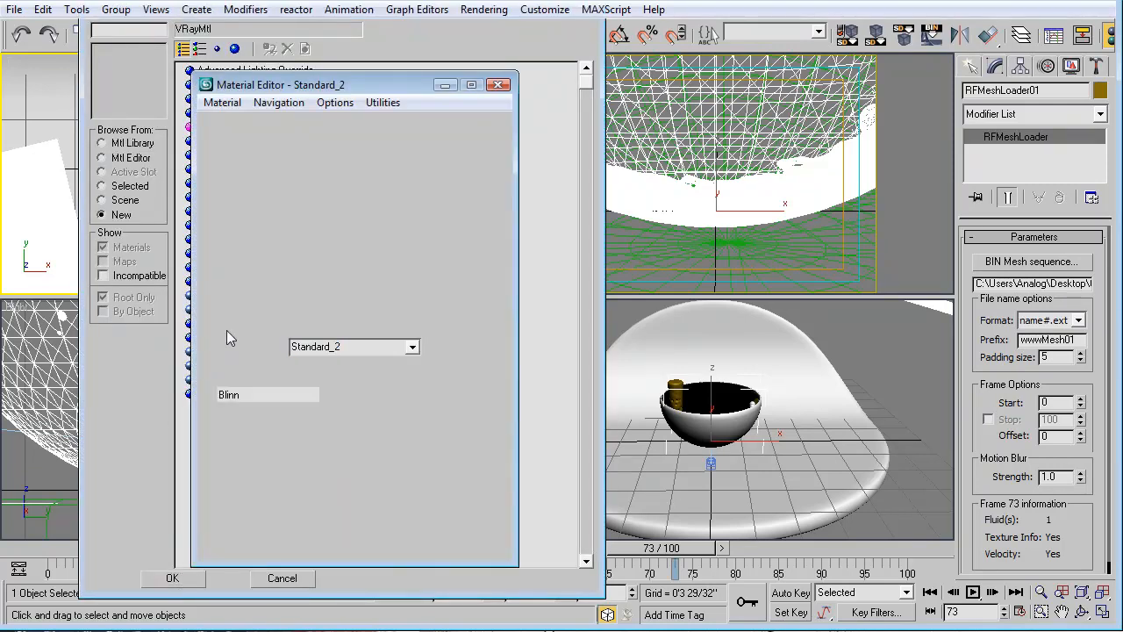
{"action": "left_click_drag", "start_coordinate": [312, 469], "coordinate": [316, 345]}
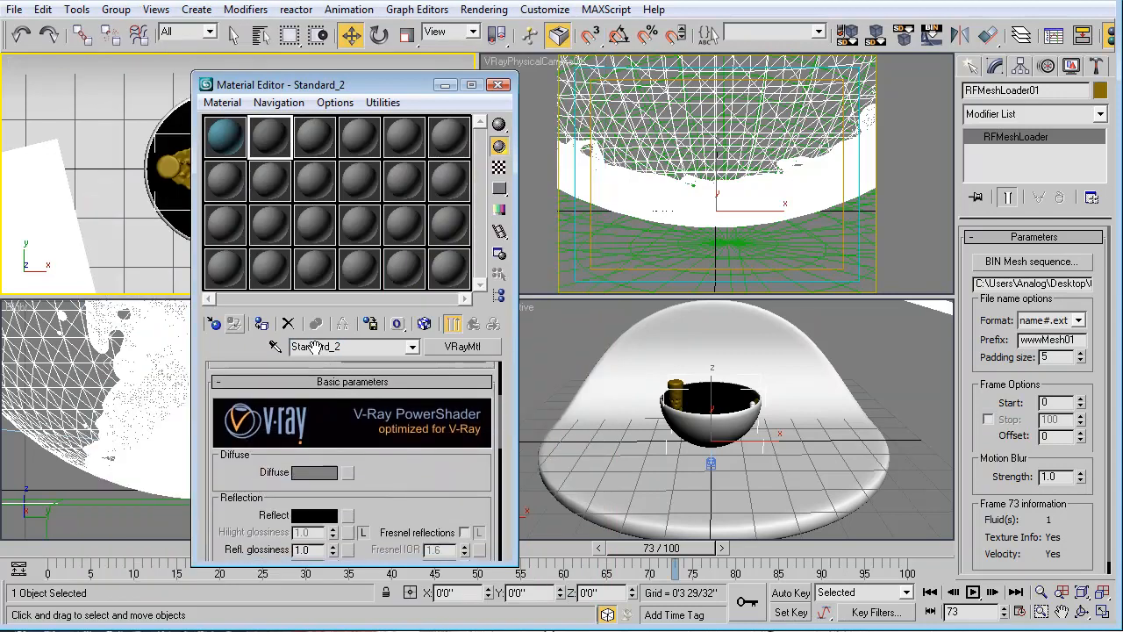
{"action": "left_click_drag", "start_coordinate": [310, 90], "coordinate": [500, 65]}
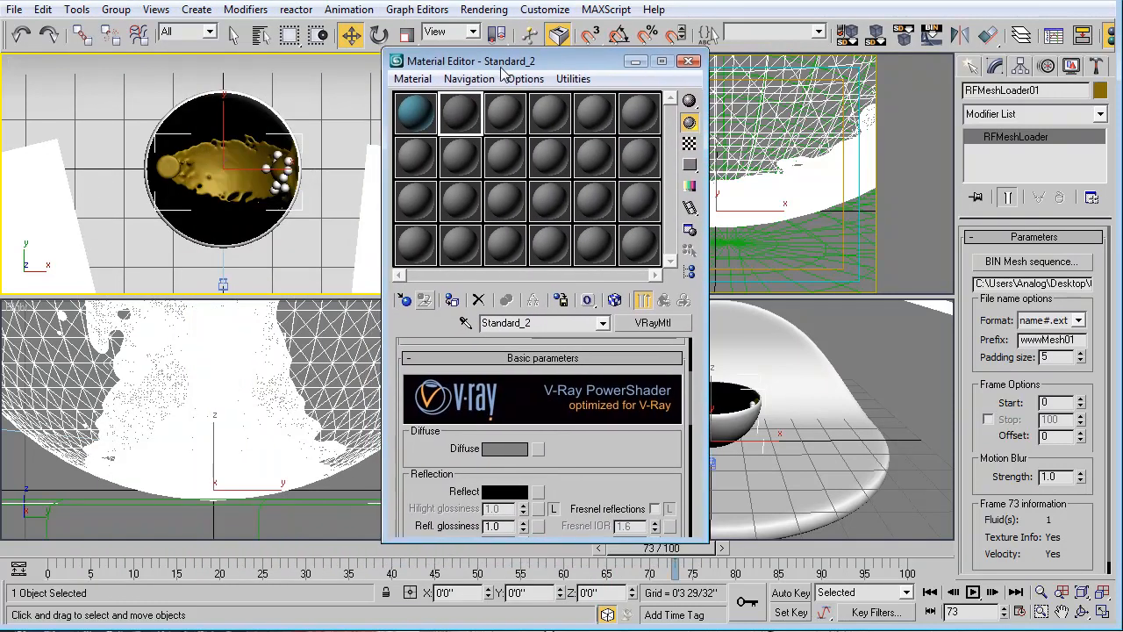
Step: Set the diffuse colour of the Standard_2 material to a light red
{"action": "left_click", "coordinate": [505, 447]}
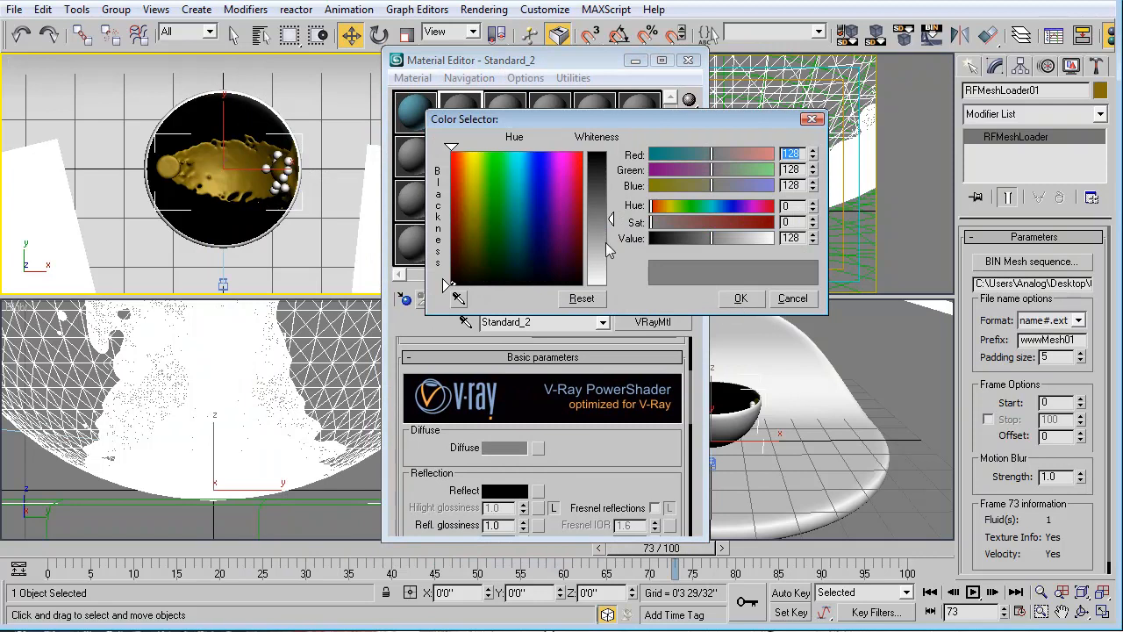
{"action": "left_click_drag", "start_coordinate": [492, 263], "coordinate": [448, 286]}
{"action": "left_click_drag", "start_coordinate": [496, 202], "coordinate": [451, 166]}
{"action": "left_click_drag", "start_coordinate": [611, 156], "coordinate": [612, 185]}
{"action": "left_click", "coordinate": [742, 298]}
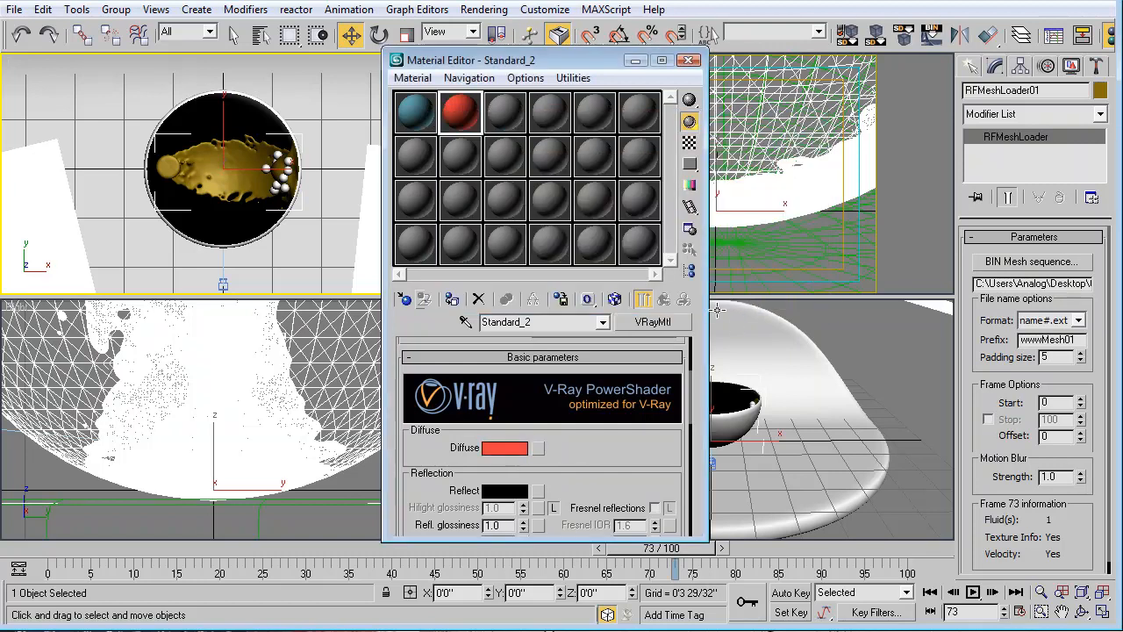
Step: Set the red material's reflection colour to a near-black grey of RGB 7 and assign the material to the bowl
{"action": "left_click", "coordinate": [490, 494]}
{"action": "mouse_move", "coordinate": [612, 154]}
{"action": "left_mouse_down"}
{"action": "mouse_move", "coordinate": [612, 286]}
{"action": "mouse_move", "coordinate": [611, 155]}
{"action": "left_mouse_up"}
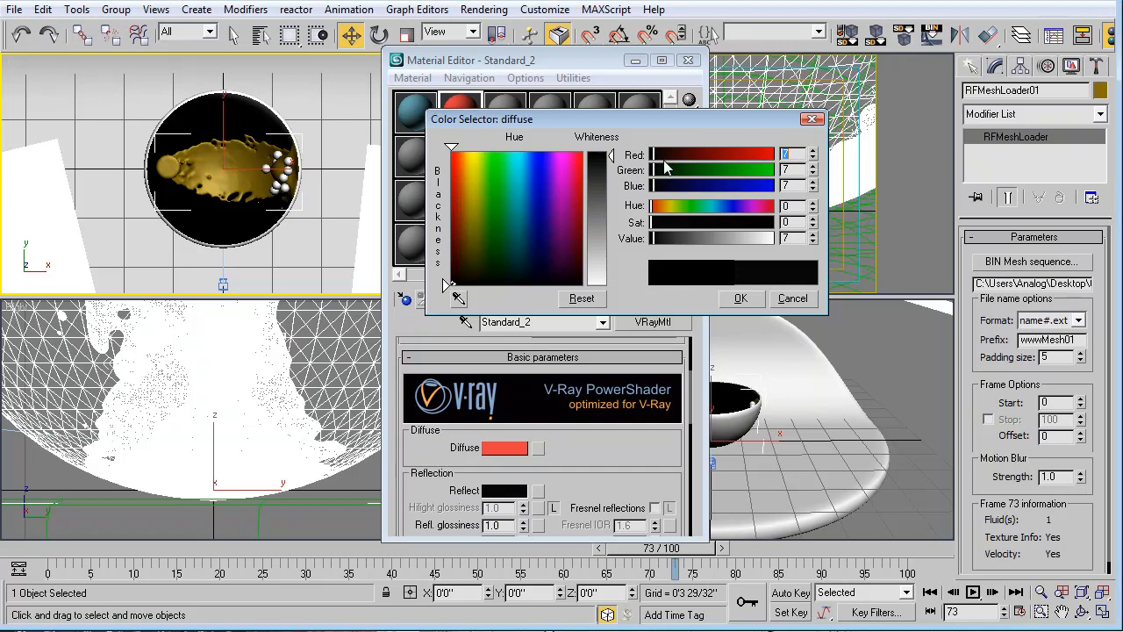
{"action": "left_click", "coordinate": [739, 299]}
{"action": "left_click_drag", "start_coordinate": [461, 110], "coordinate": [179, 119]}
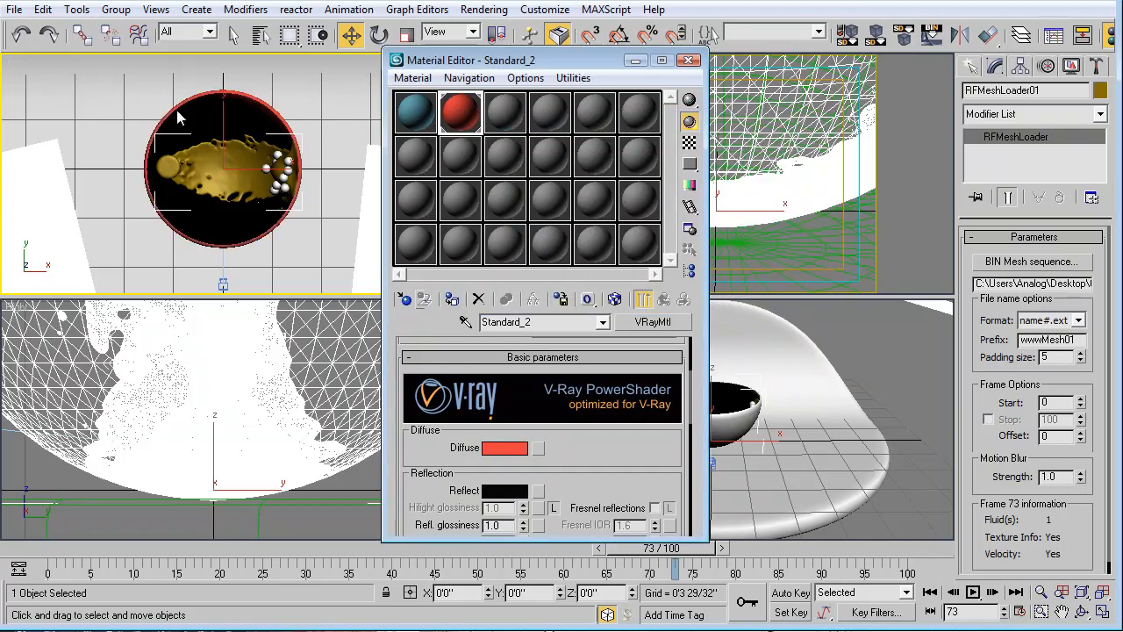
Step: Change the third material, Standard_3, to a VRayMtl with a pure white diffuse colour (255, 255, 255)
{"action": "left_click", "coordinate": [504, 112]}
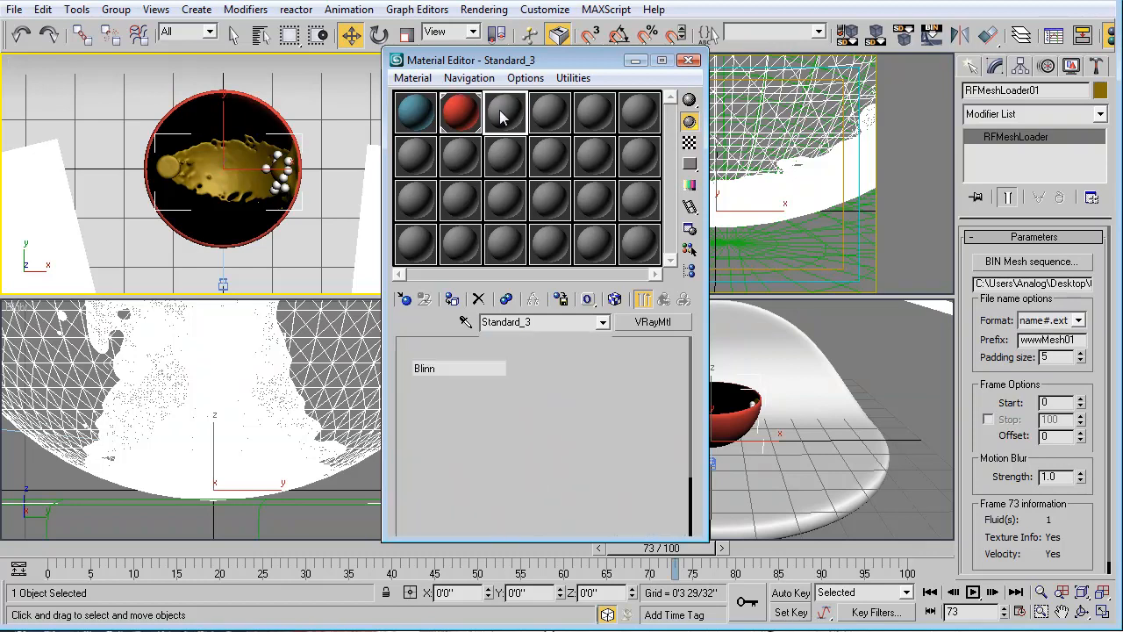
{"action": "left_click", "coordinate": [653, 322]}
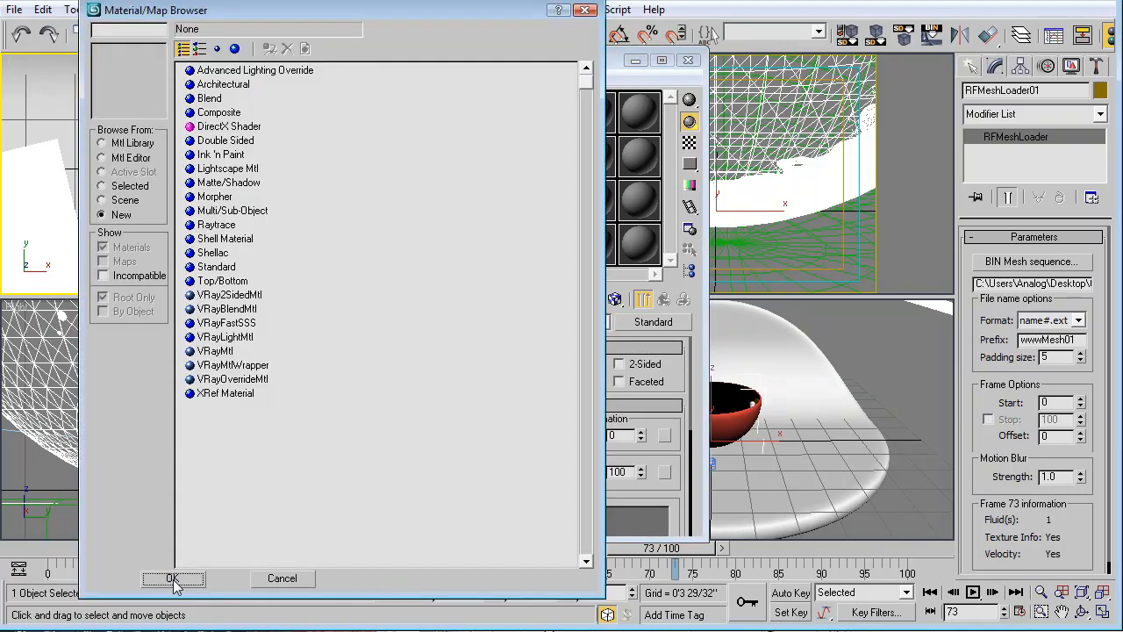
{"action": "double_click", "coordinate": [212, 351]}
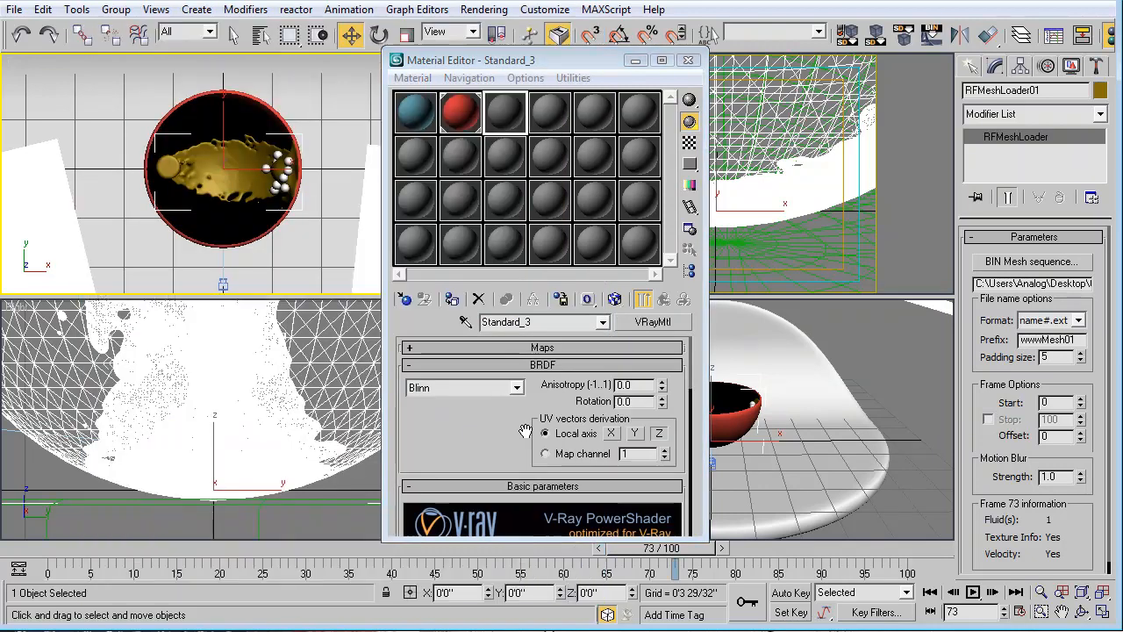
{"action": "scroll", "coordinate": [507, 431], "scroll_direction": "down", "scroll_amount": 2}
{"action": "left_click", "coordinate": [505, 484]}
{"action": "left_click_drag", "start_coordinate": [612, 219], "coordinate": [611, 286]}
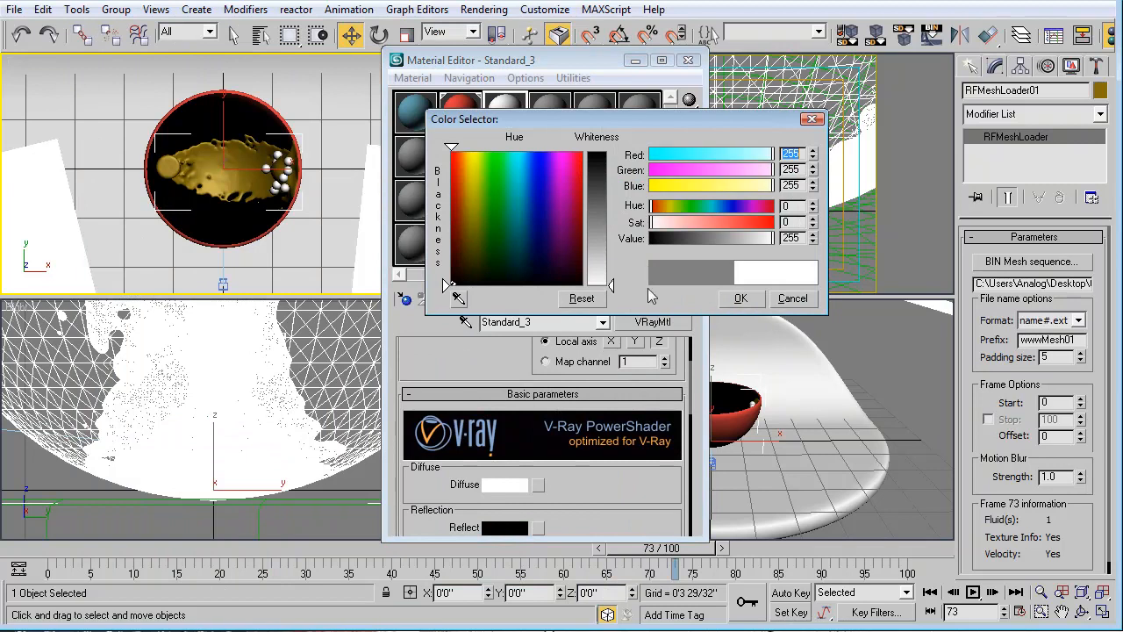
{"action": "left_click", "coordinate": [741, 299]}
{"action": "scroll", "coordinate": [509, 452], "scroll_direction": "down", "scroll_amount": 3}
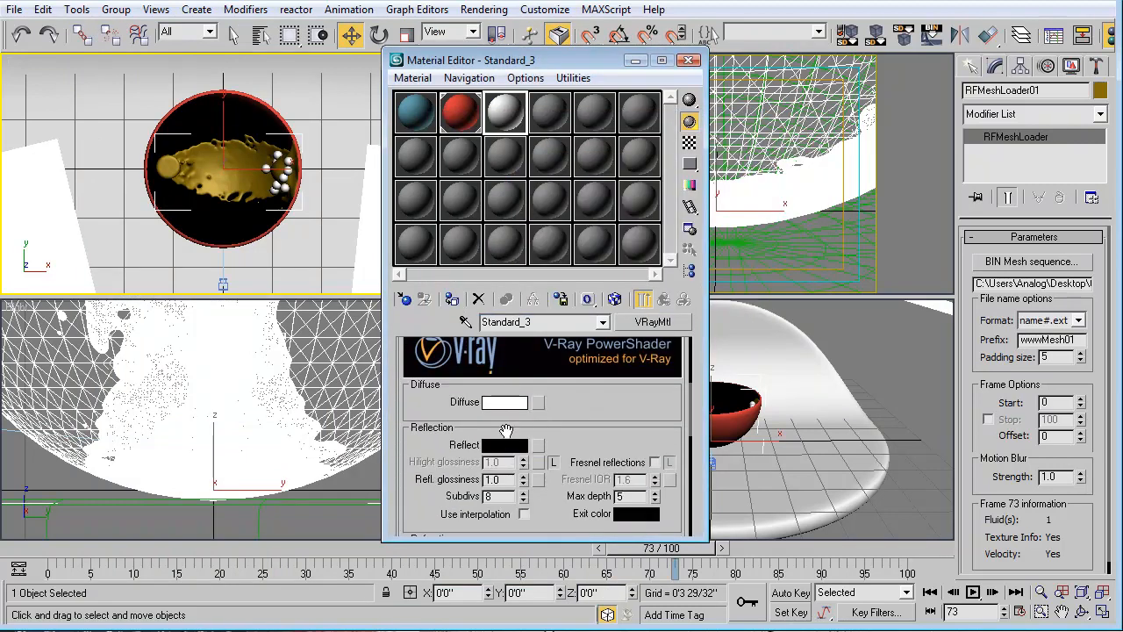
{"action": "left_click", "coordinate": [500, 447]}
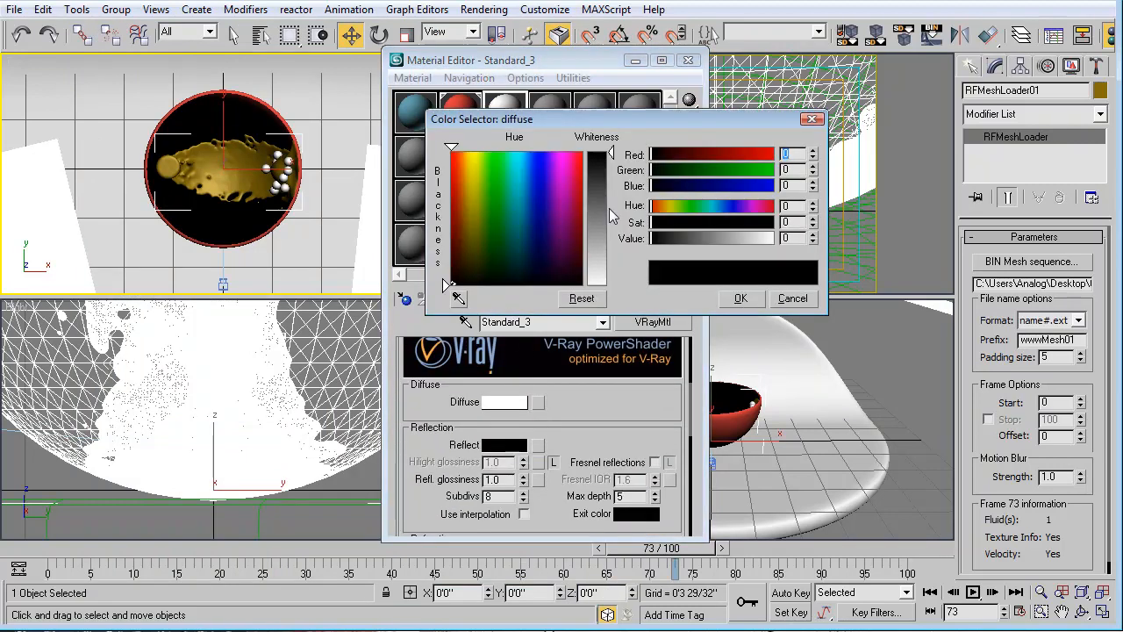
{"action": "left_click_drag", "start_coordinate": [613, 155], "coordinate": [612, 154]}
{"action": "left_click", "coordinate": [793, 299]}
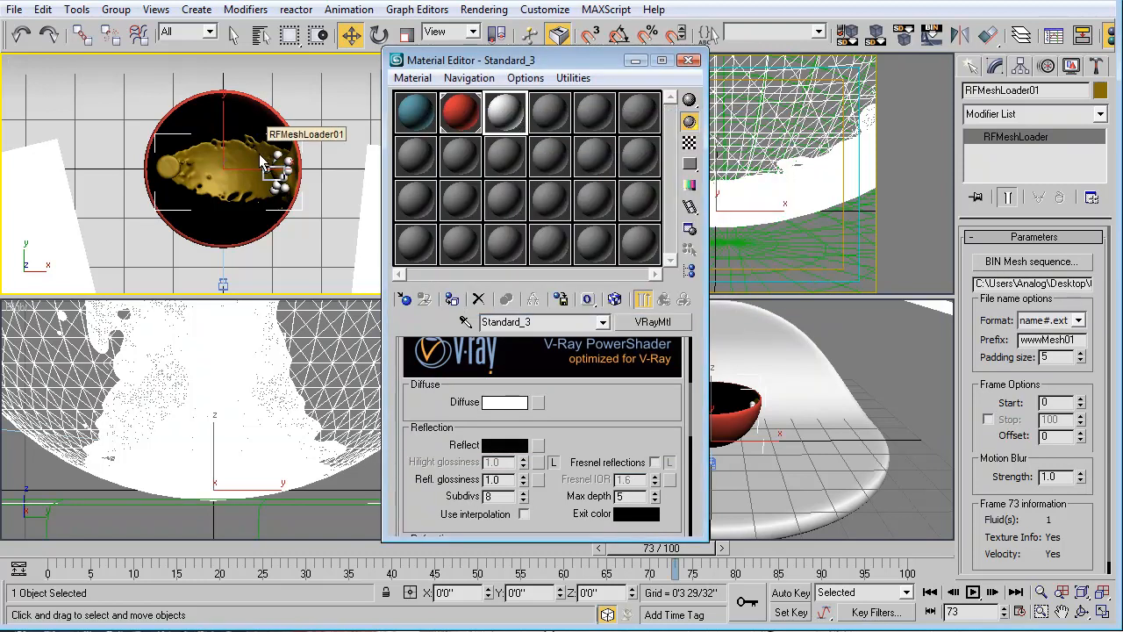
Step: Assign the white Standard_3 material to the fluid mesh RFMeshLoader01 and inspect it up close in the Top view
{"action": "scroll", "coordinate": [241, 207], "scroll_direction": "up", "scroll_amount": 3}
{"action": "scroll", "coordinate": [241, 206], "scroll_direction": "up", "scroll_amount": 3}
{"action": "scroll", "coordinate": [302, 185], "scroll_direction": "down", "scroll_amount": 6}
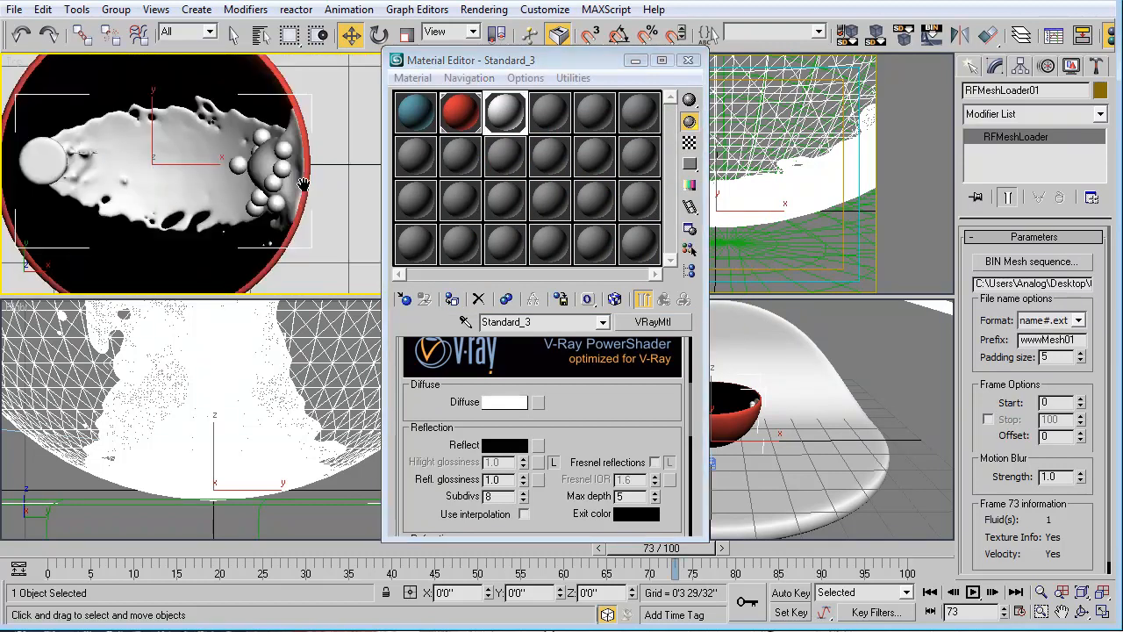
Step: Change the fourth material, Standard_4, to a VRayMtl
{"action": "middle_click_drag", "start_coordinate": [289, 208], "coordinate": [323, 203]}
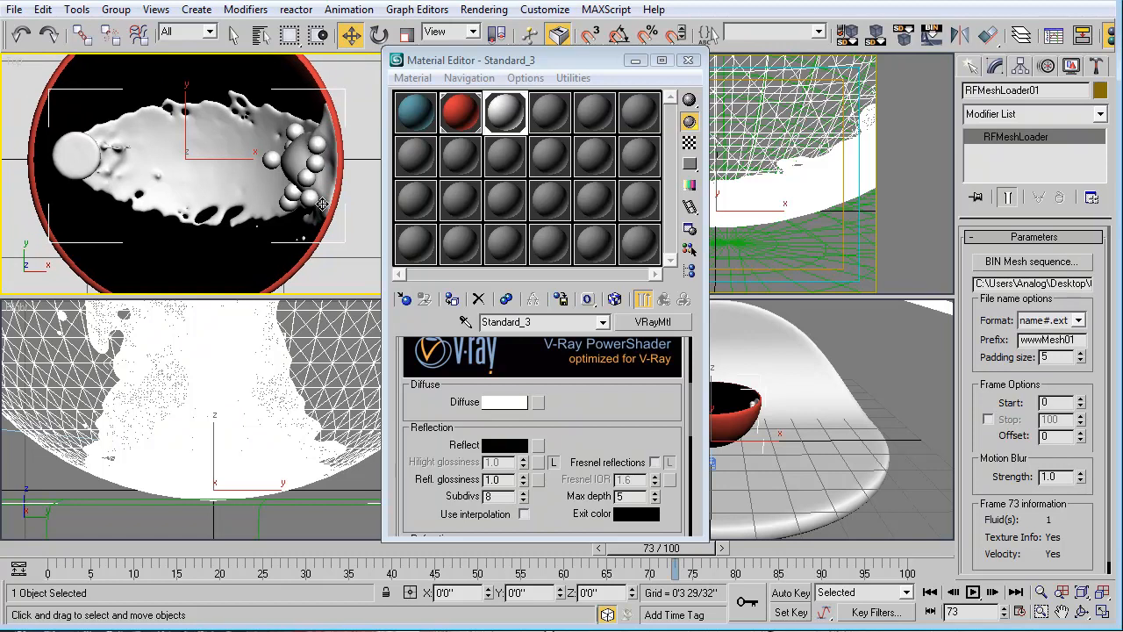
{"action": "scroll", "coordinate": [323, 204], "scroll_direction": "down", "scroll_amount": 2}
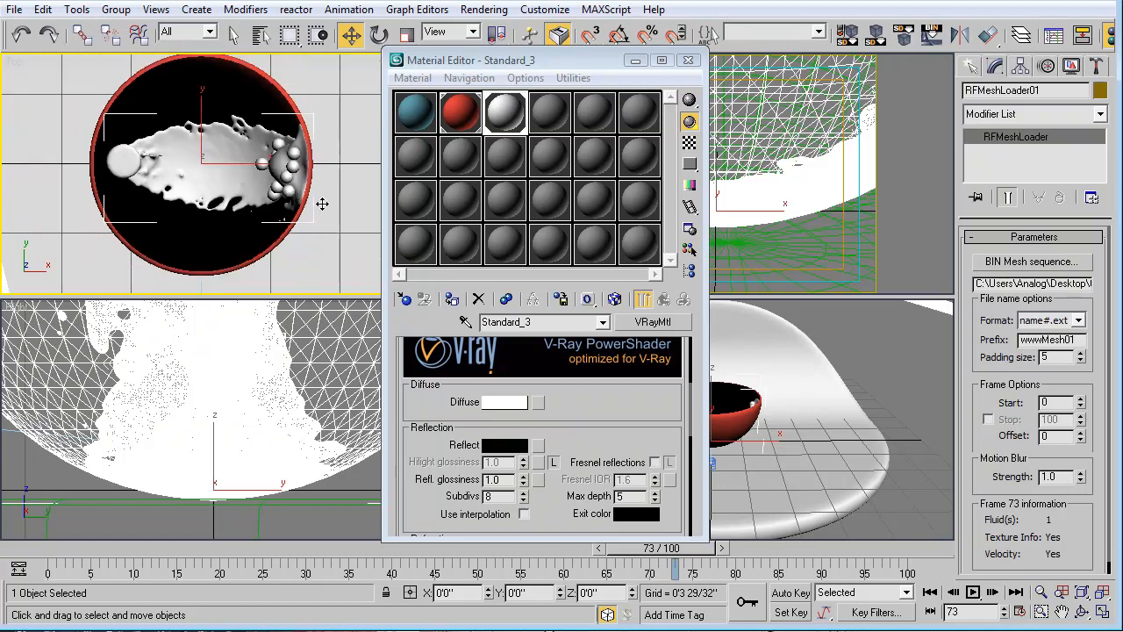
{"action": "left_click", "coordinate": [563, 132]}
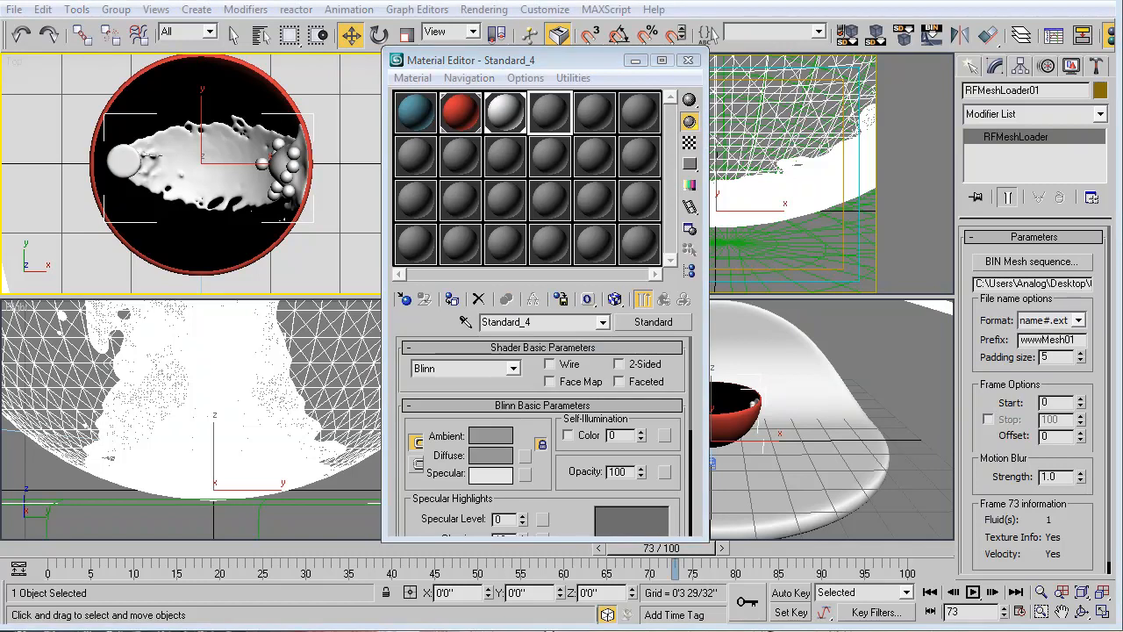
{"action": "left_click", "coordinate": [657, 321]}
{"action": "left_click", "coordinate": [211, 337]}
{"action": "double_click", "coordinate": [210, 351]}
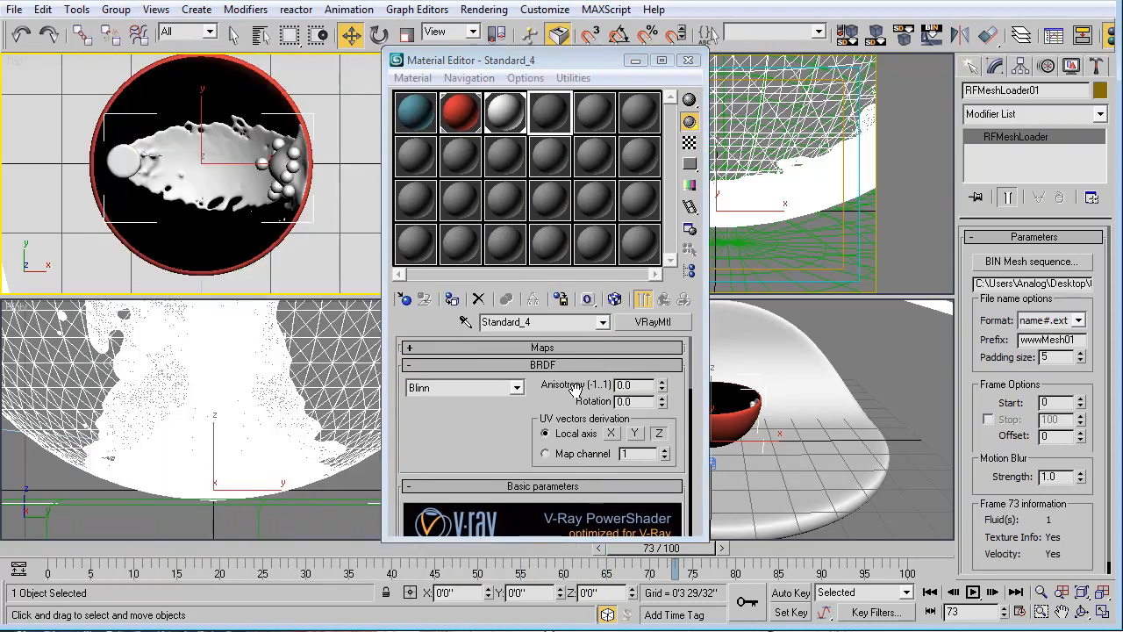
Step: Add a Smoke map to the displacement slot of the Standard_4 material and preview its sample
{"action": "left_click", "coordinate": [559, 367]}
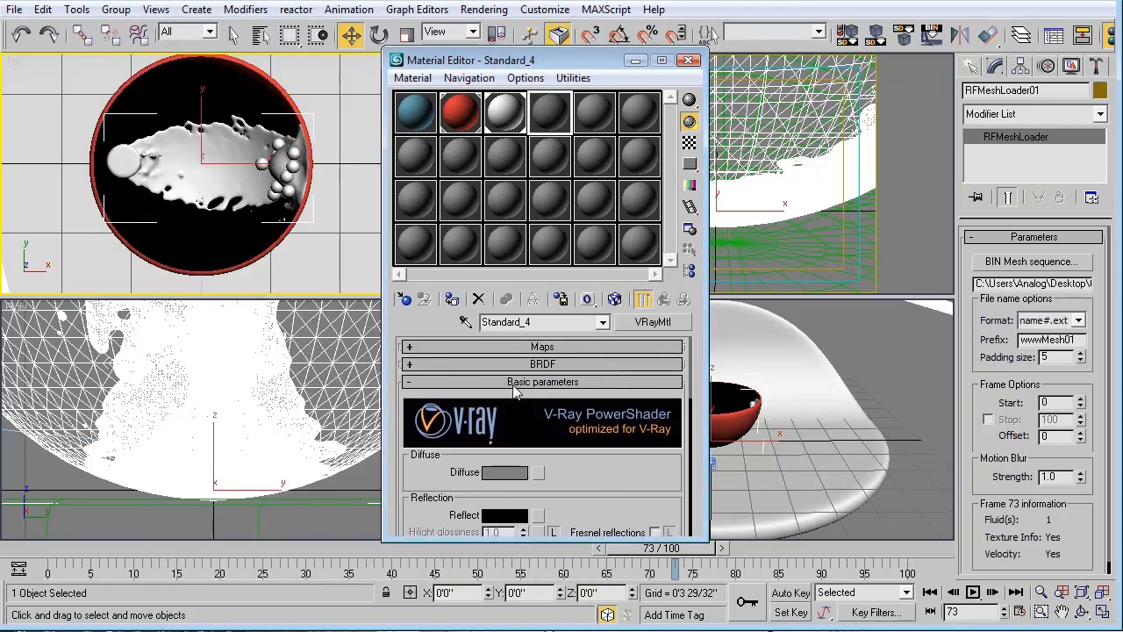
{"action": "left_click", "coordinate": [512, 382]}
{"action": "left_click", "coordinate": [538, 349]}
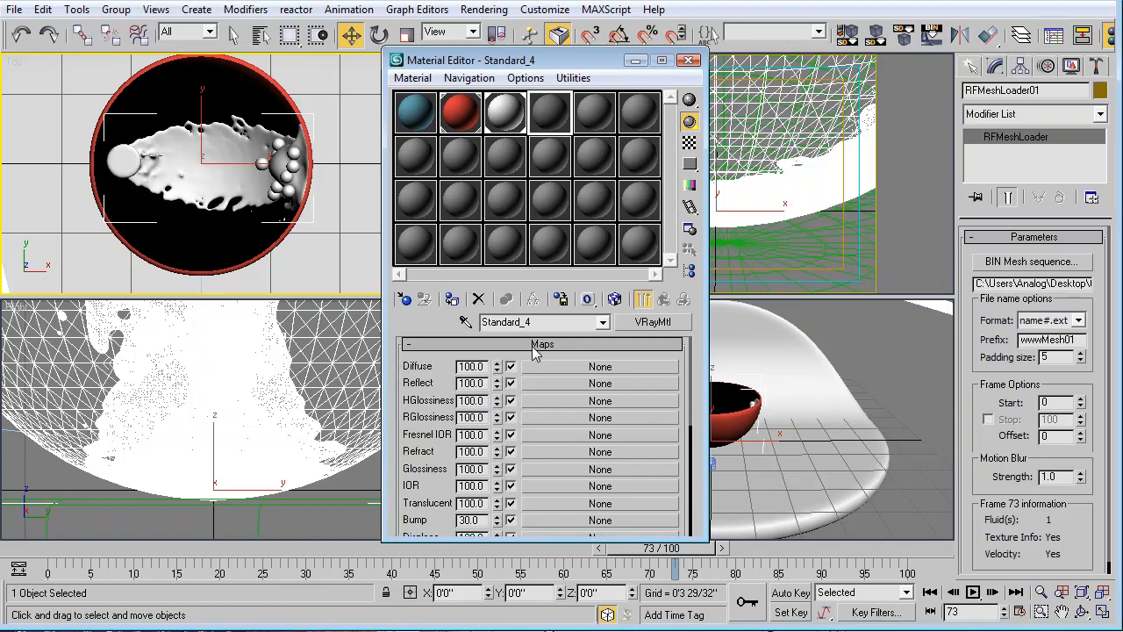
{"action": "scroll", "coordinate": [456, 384], "scroll_direction": "down", "scroll_amount": 2}
{"action": "scroll", "coordinate": [453, 379], "scroll_direction": "up", "scroll_amount": 2}
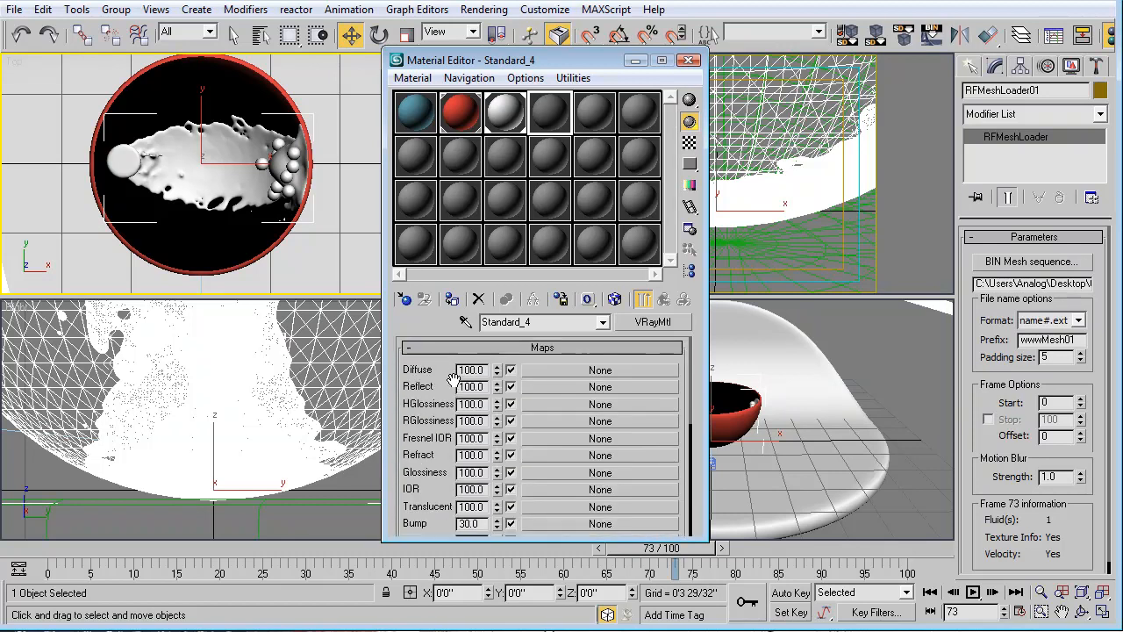
{"action": "scroll", "coordinate": [453, 380], "scroll_direction": "down", "scroll_amount": 2}
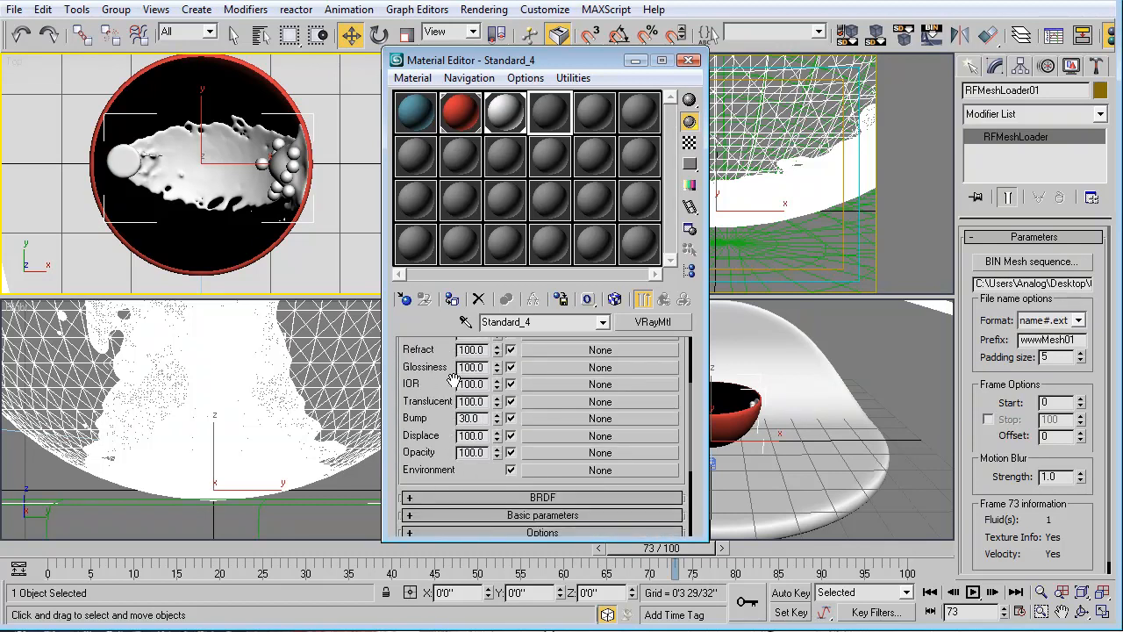
{"action": "scroll", "coordinate": [453, 379], "scroll_direction": "up", "scroll_amount": 2}
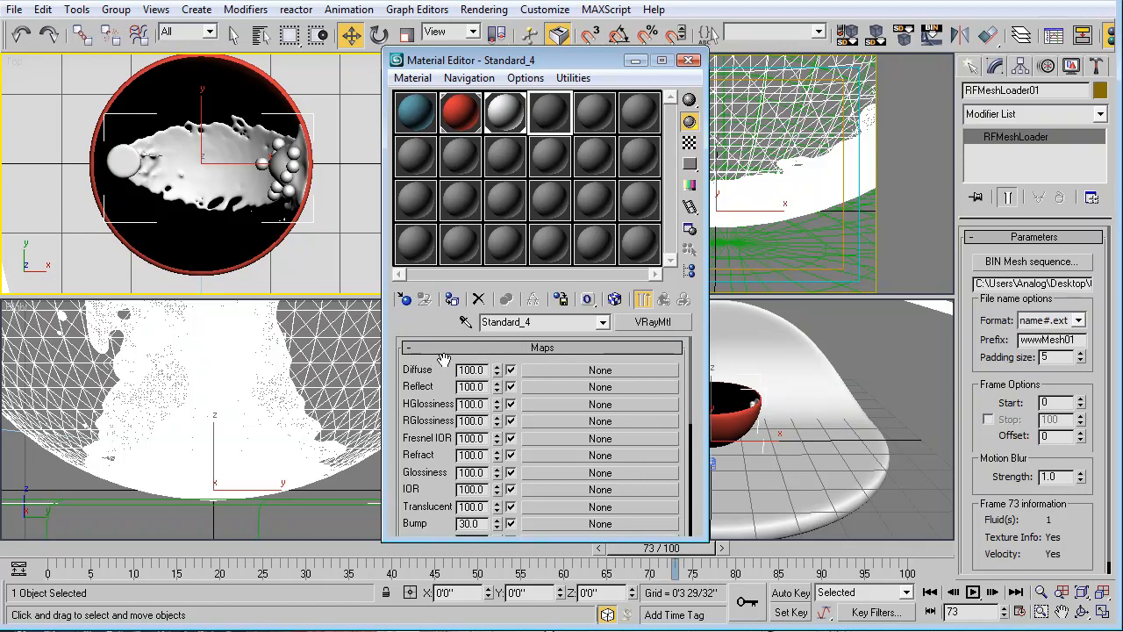
{"action": "scroll", "coordinate": [431, 491], "scroll_direction": "down", "scroll_amount": 2}
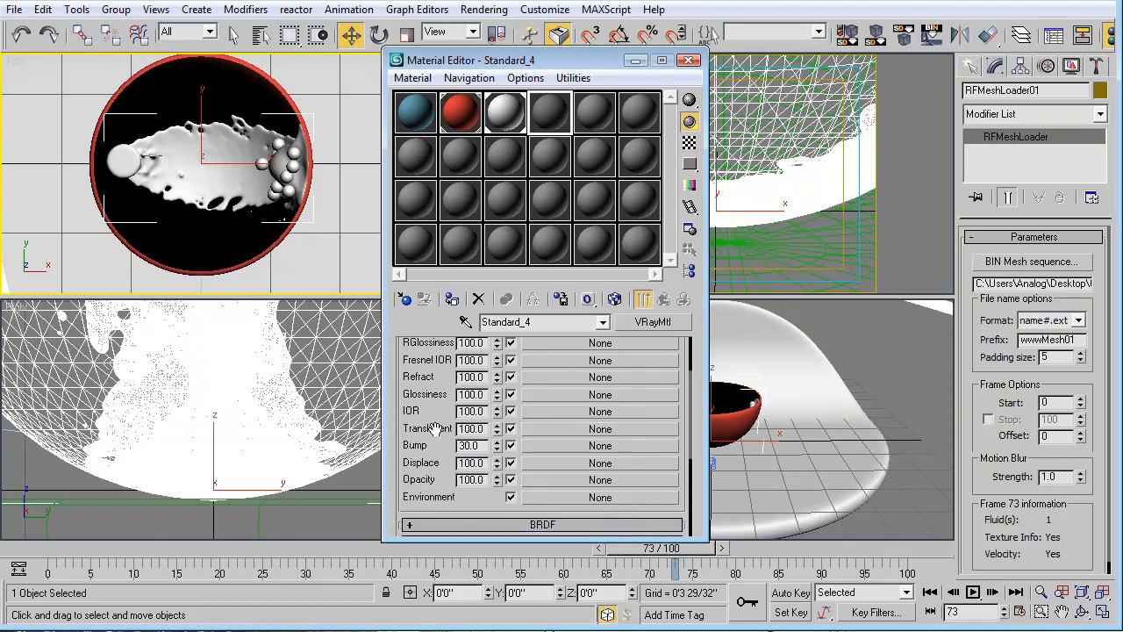
{"action": "left_click", "coordinate": [561, 462]}
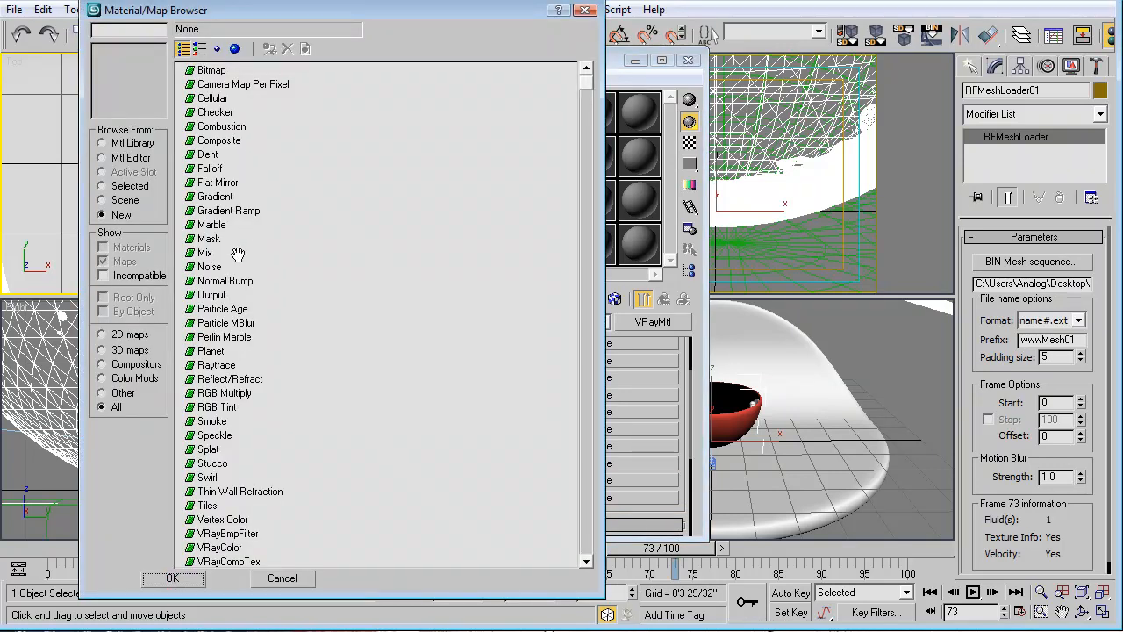
{"action": "left_click", "coordinate": [204, 423]}
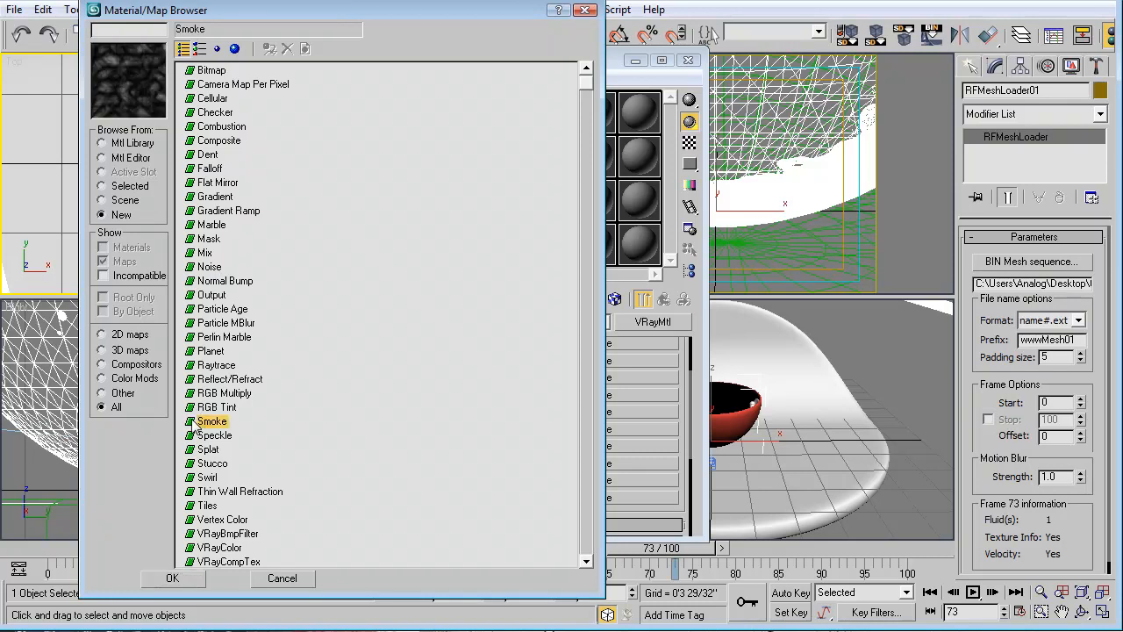
{"action": "double_click", "coordinate": [194, 424]}
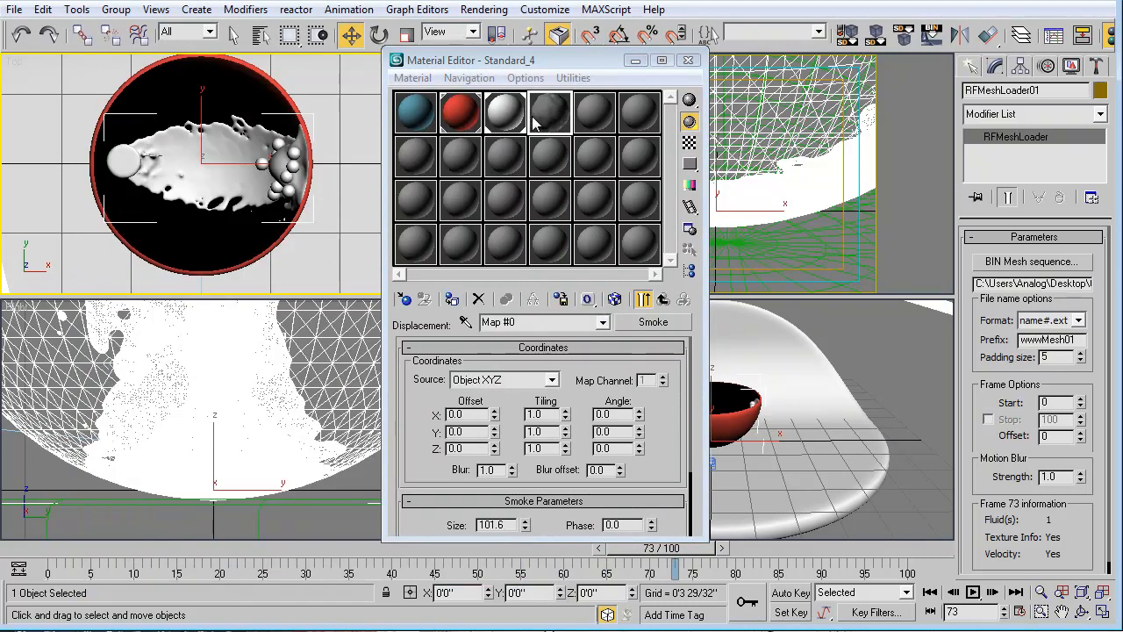
{"action": "double_click", "coordinate": [535, 118]}
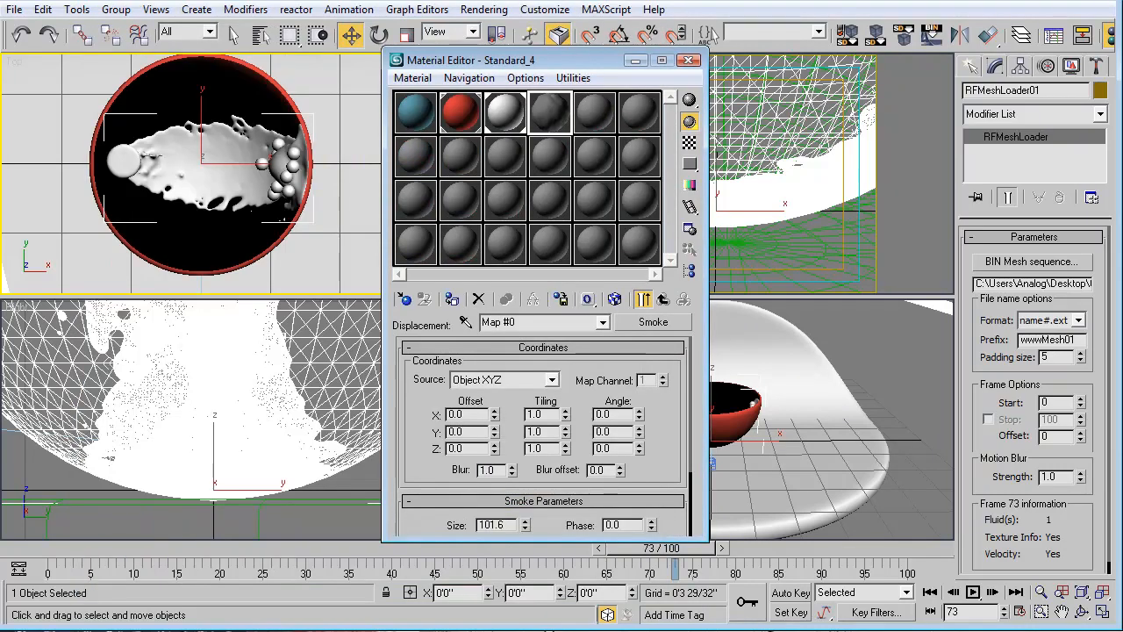
Step: Return to the Standard_4 material's maps and assign a Smoke map to its diffuse slot
{"action": "left_click", "coordinate": [602, 322]}
{"action": "left_click", "coordinate": [598, 345]}
{"action": "left_click_drag", "start_coordinate": [430, 377], "coordinate": [424, 590]}
{"action": "left_click", "coordinate": [594, 375]}
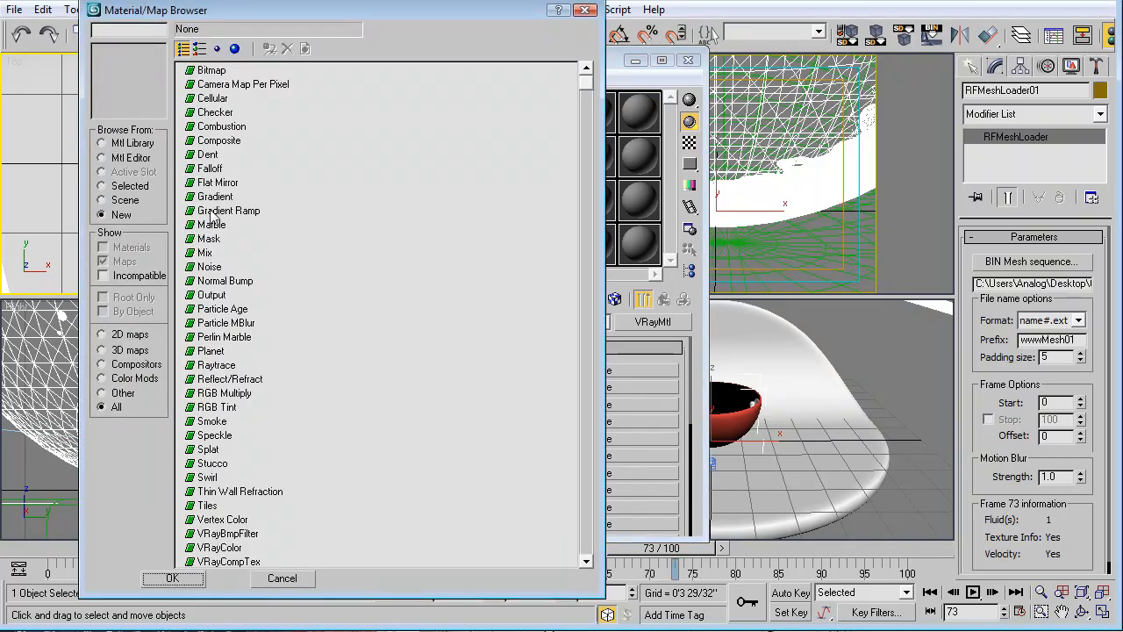
{"action": "double_click", "coordinate": [212, 422]}
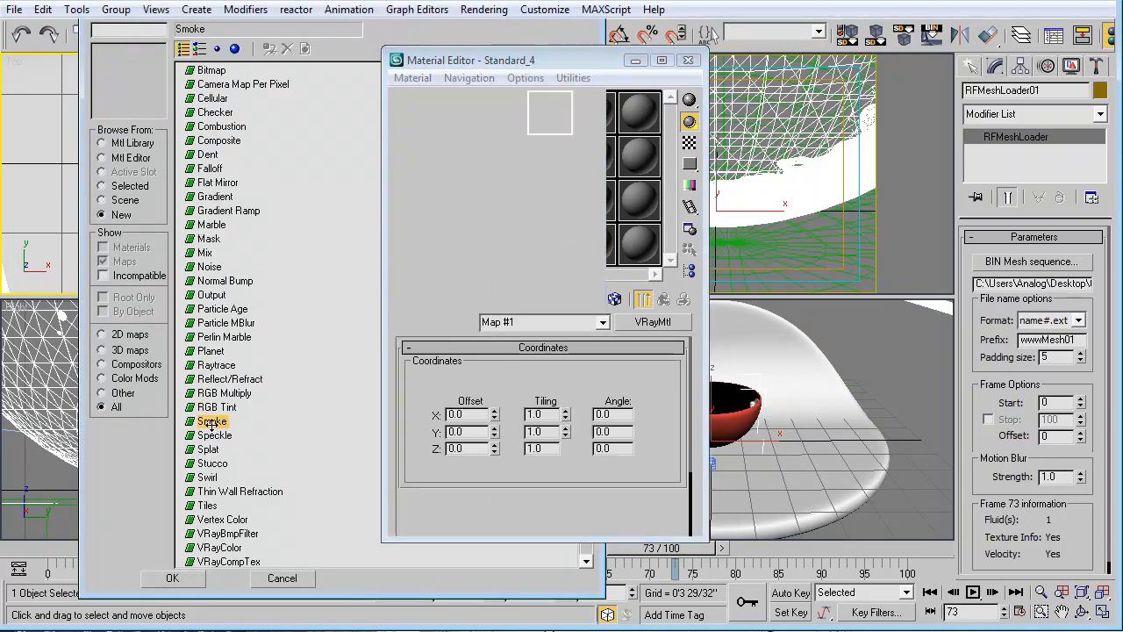
Step: Set Color #1 of the diffuse Smoke map to a very pale cream
{"action": "left_click_drag", "start_coordinate": [446, 476], "coordinate": [446, 355]}
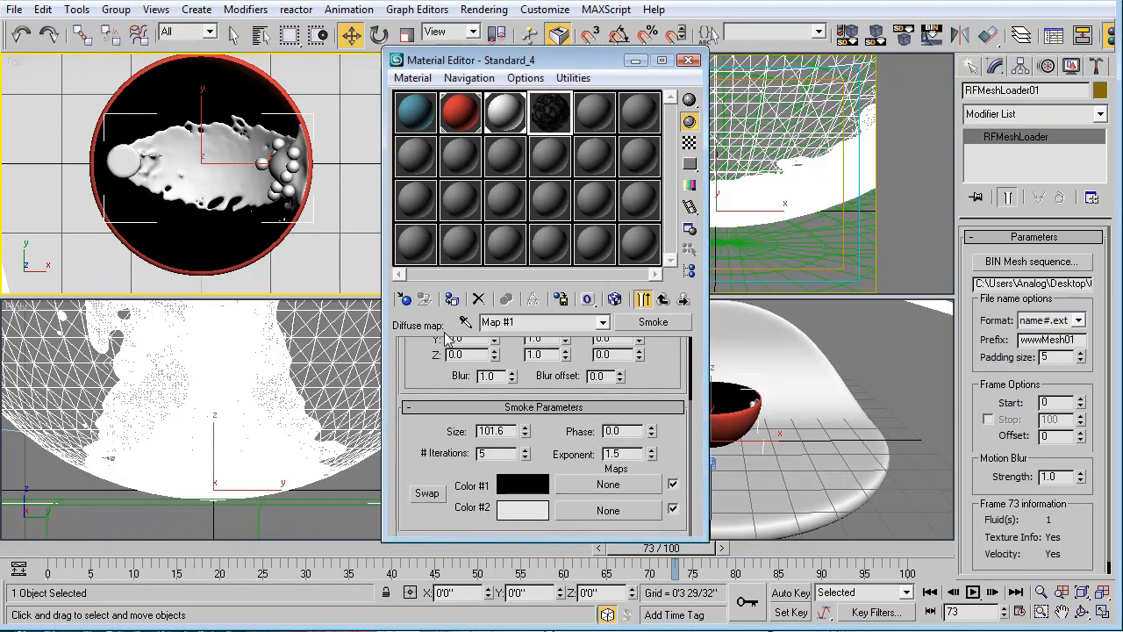
{"action": "left_click", "coordinate": [524, 491]}
{"action": "left_click_drag", "start_coordinate": [518, 186], "coordinate": [471, 152]}
{"action": "left_click_drag", "start_coordinate": [612, 154], "coordinate": [612, 267]}
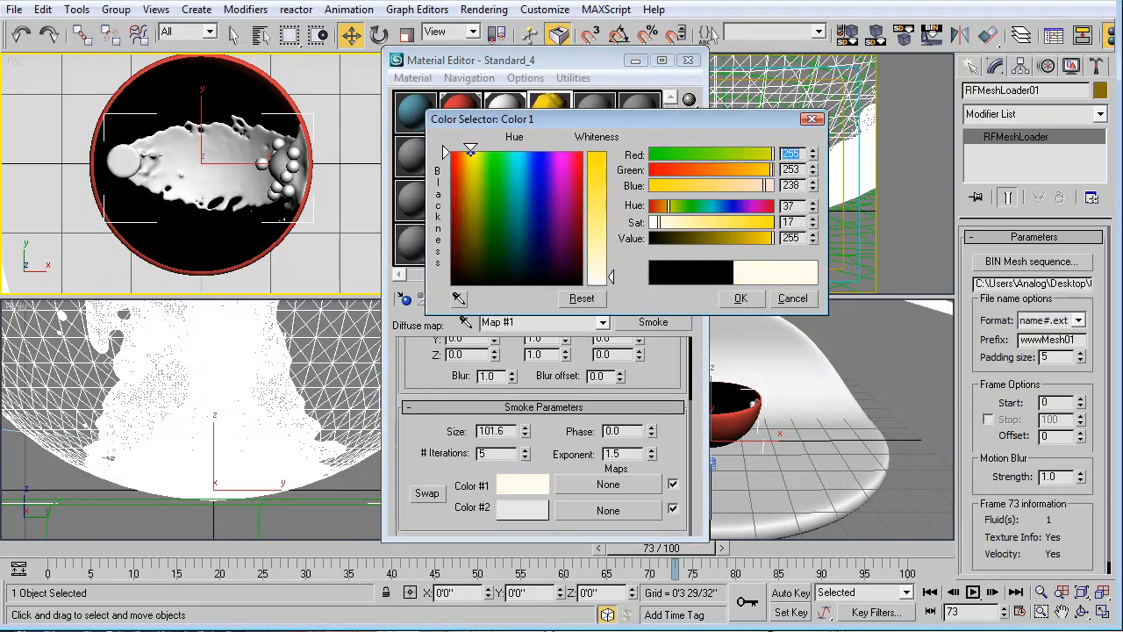
{"action": "left_click", "coordinate": [742, 300]}
Step: Set Color #2 of the diffuse Smoke map to a light yellow and preview the material sample
{"action": "left_click", "coordinate": [531, 515]}
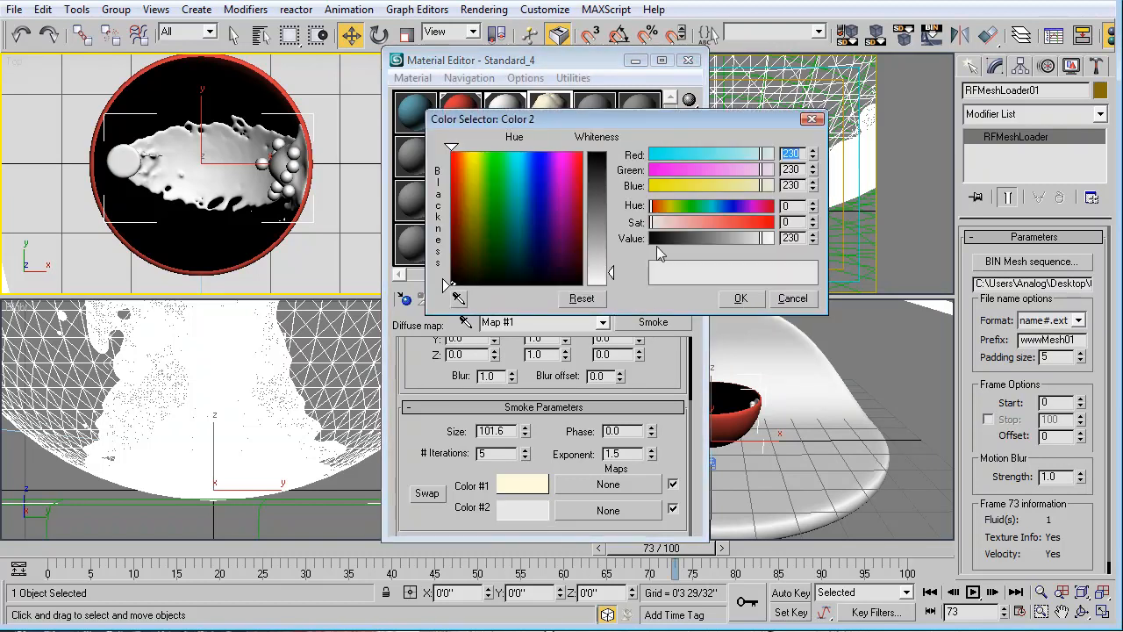
{"action": "left_click_drag", "start_coordinate": [501, 213], "coordinate": [470, 151]}
{"action": "left_click_drag", "start_coordinate": [612, 272], "coordinate": [612, 235]}
{"action": "left_click", "coordinate": [741, 298]}
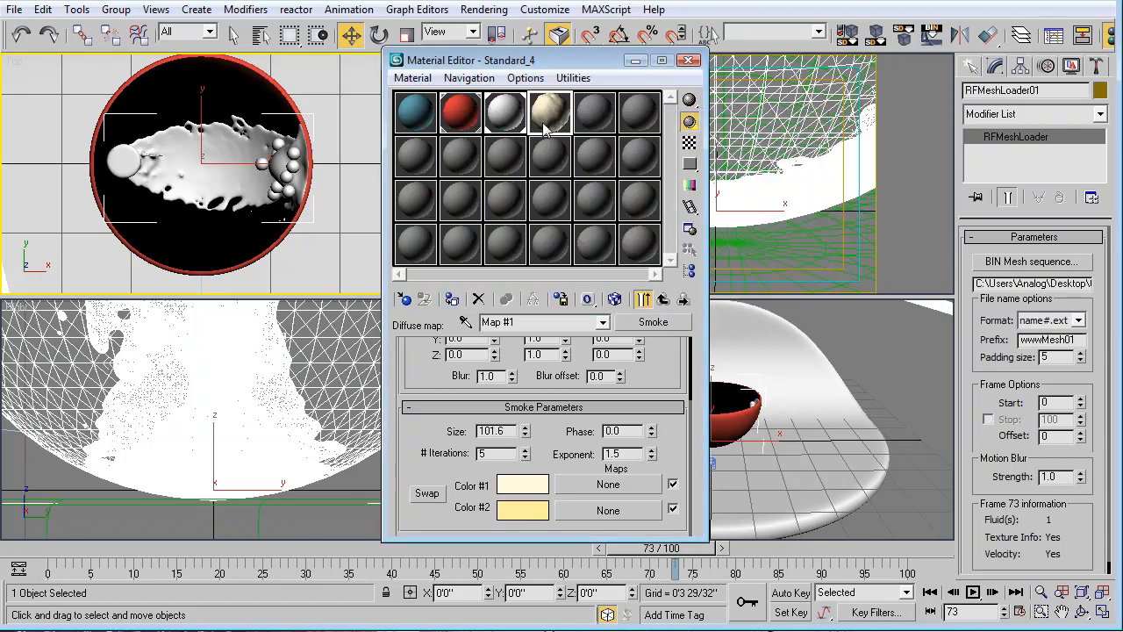
{"action": "double_click", "coordinate": [550, 120]}
Step: Select Sphere02 through Sphere11 by name, assign the Standard_4 material to them and close the Material Editor
{"action": "left_click", "coordinate": [196, 9]}
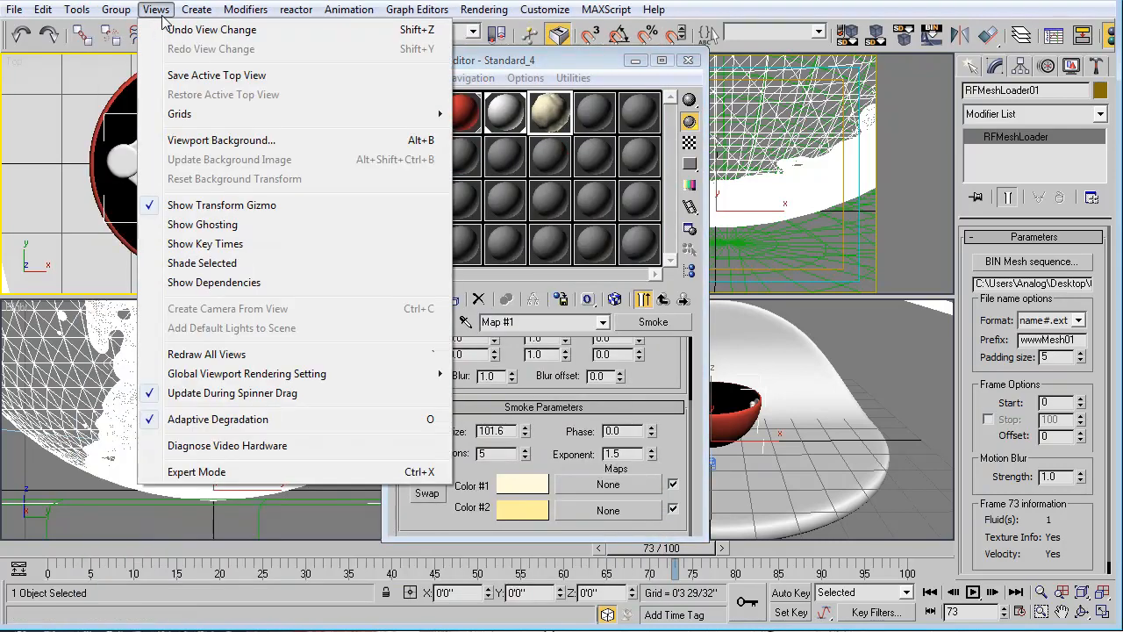
{"action": "left_click", "coordinate": [210, 11]}
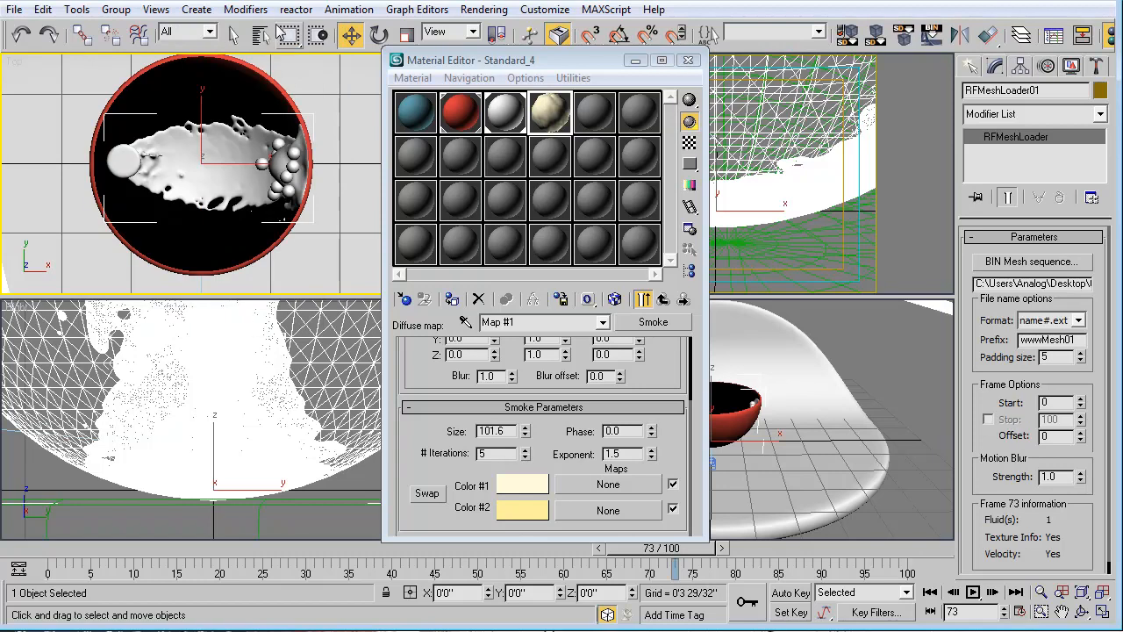
{"action": "left_click", "coordinate": [259, 39]}
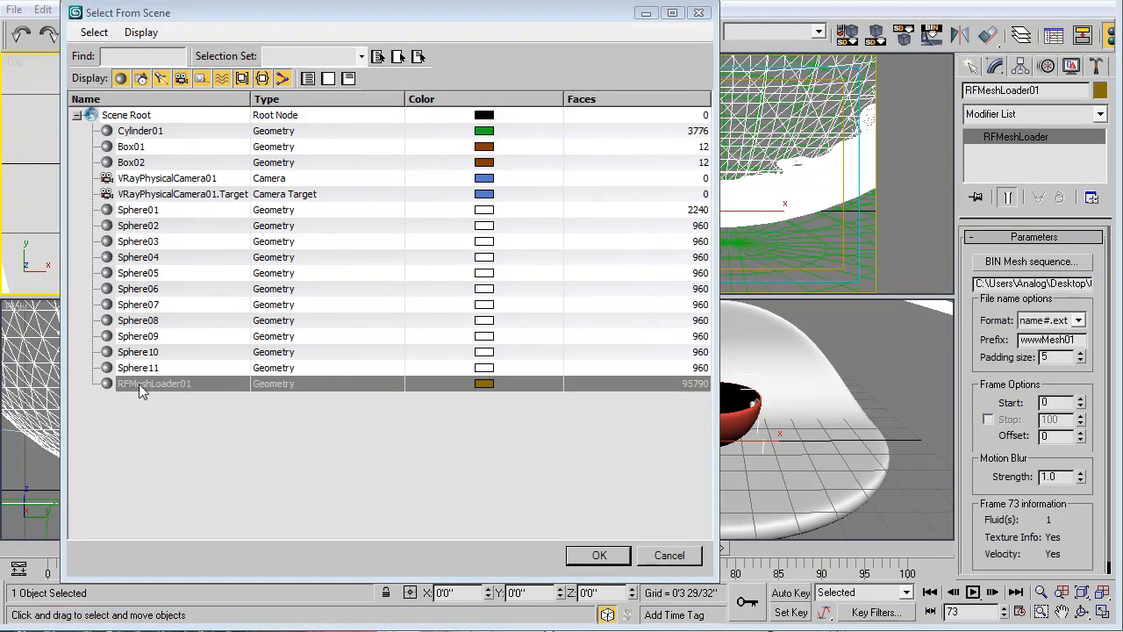
{"action": "left_click", "coordinate": [154, 367]}
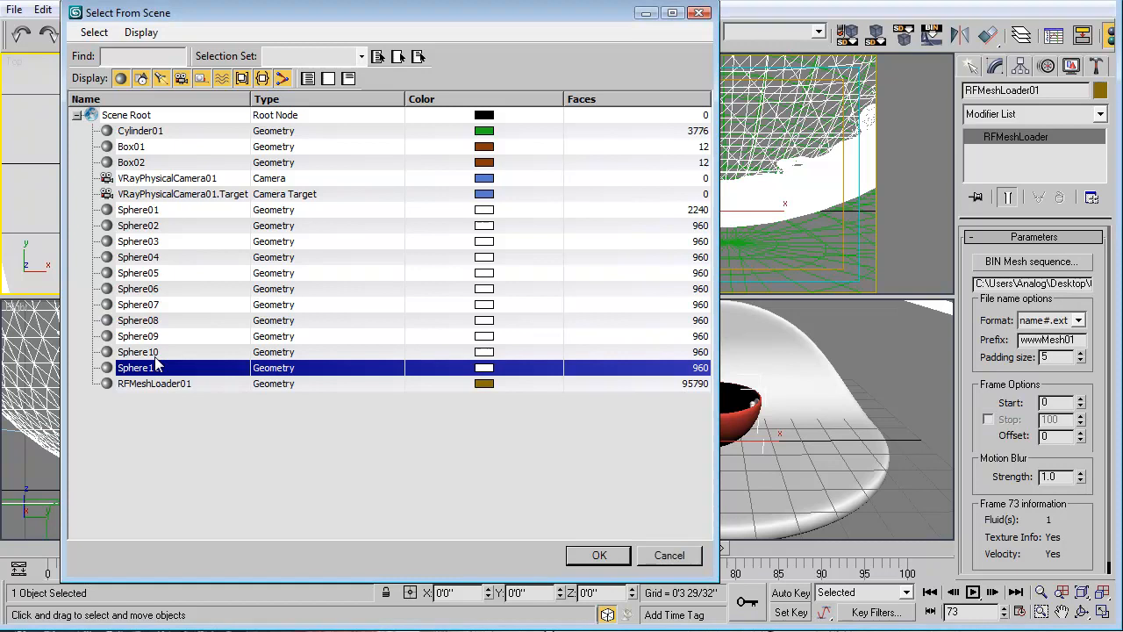
{"action": "left_click", "coordinate": [179, 230], "text": "shift"}
{"action": "left_click", "coordinate": [571, 556]}
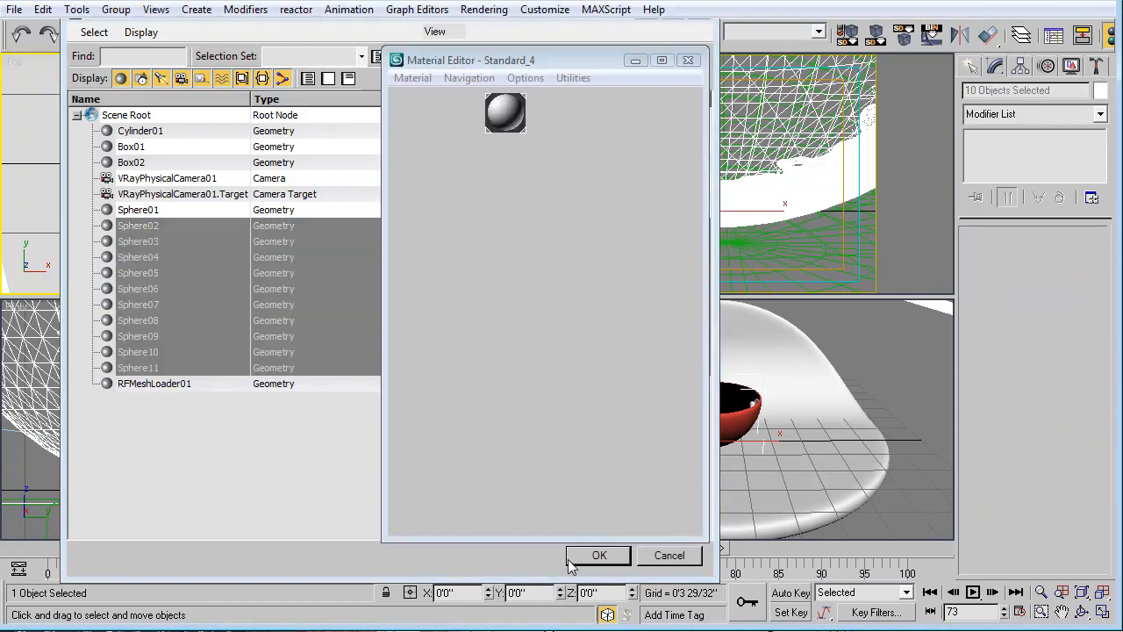
{"action": "left_click", "coordinate": [409, 79]}
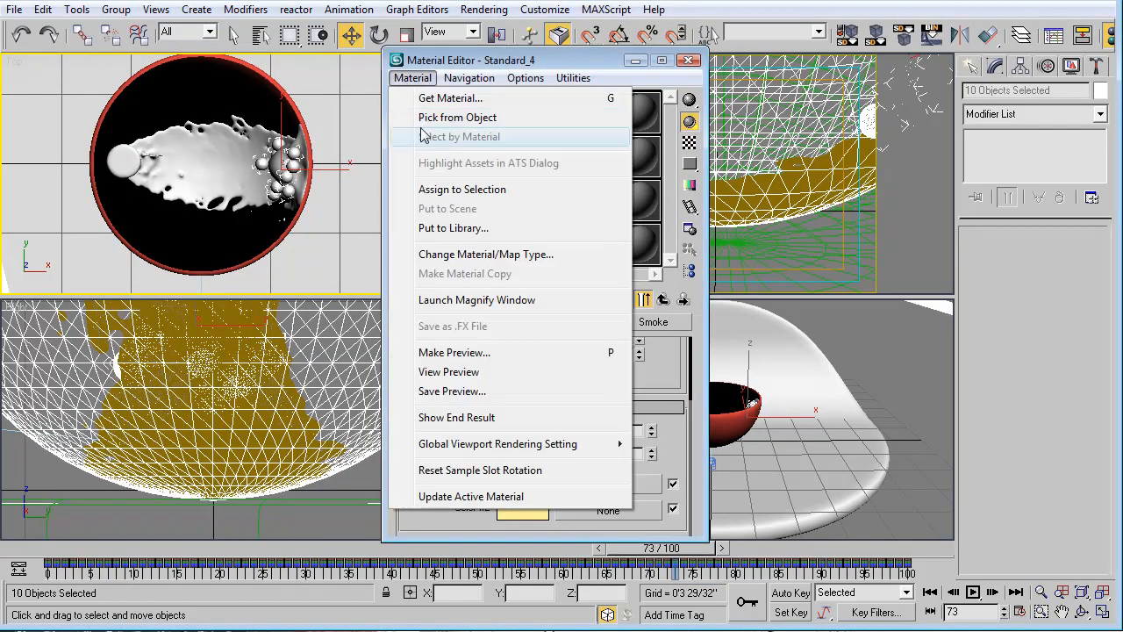
{"action": "left_click", "coordinate": [447, 192]}
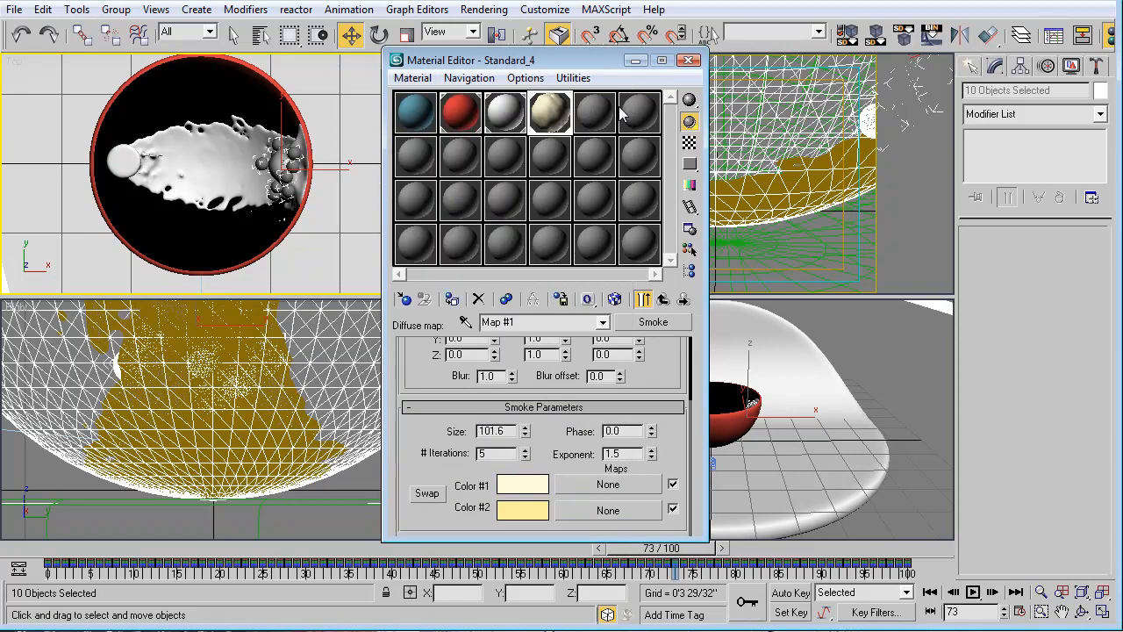
{"action": "left_click", "coordinate": [689, 60]}
Step: Raise and pull back VRayPhysicalCamera01 in the Right view, and orbit it to look diagonally down into the bowl
{"action": "scroll", "coordinate": [312, 512], "scroll_direction": "down", "scroll_amount": 8}
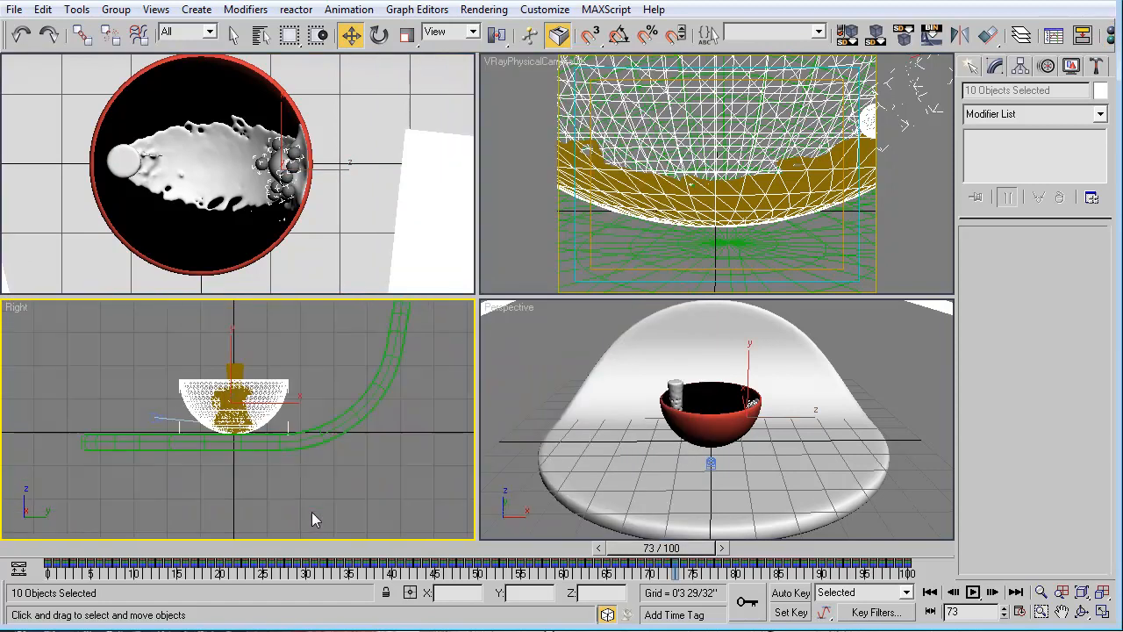
{"action": "left_click", "coordinate": [153, 418]}
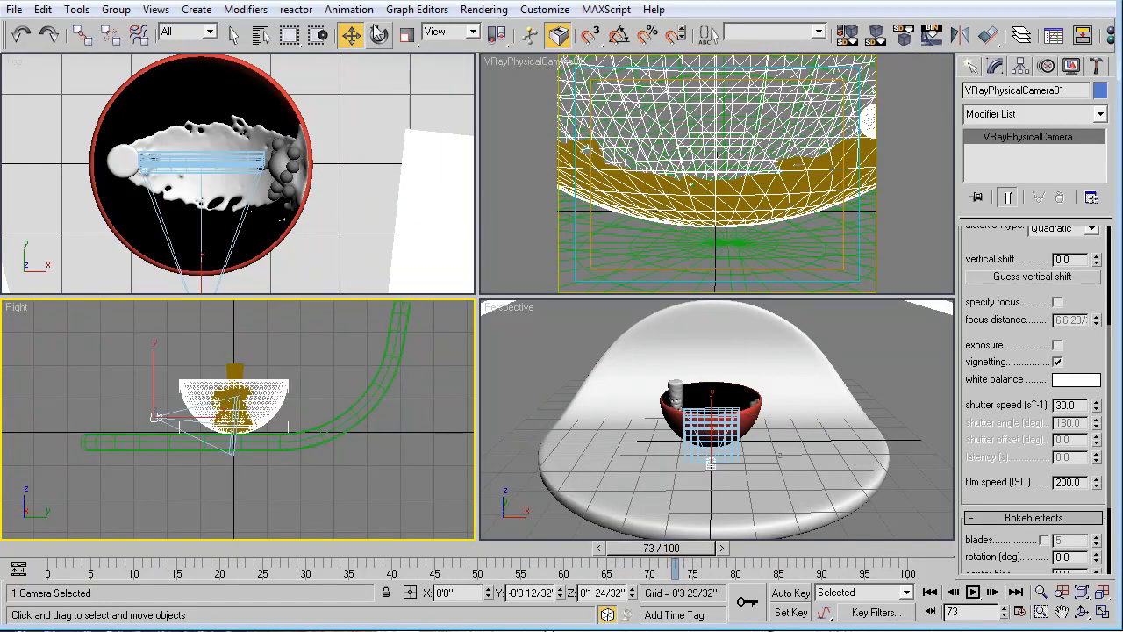
{"action": "left_click_drag", "start_coordinate": [153, 418], "coordinate": [112, 318]}
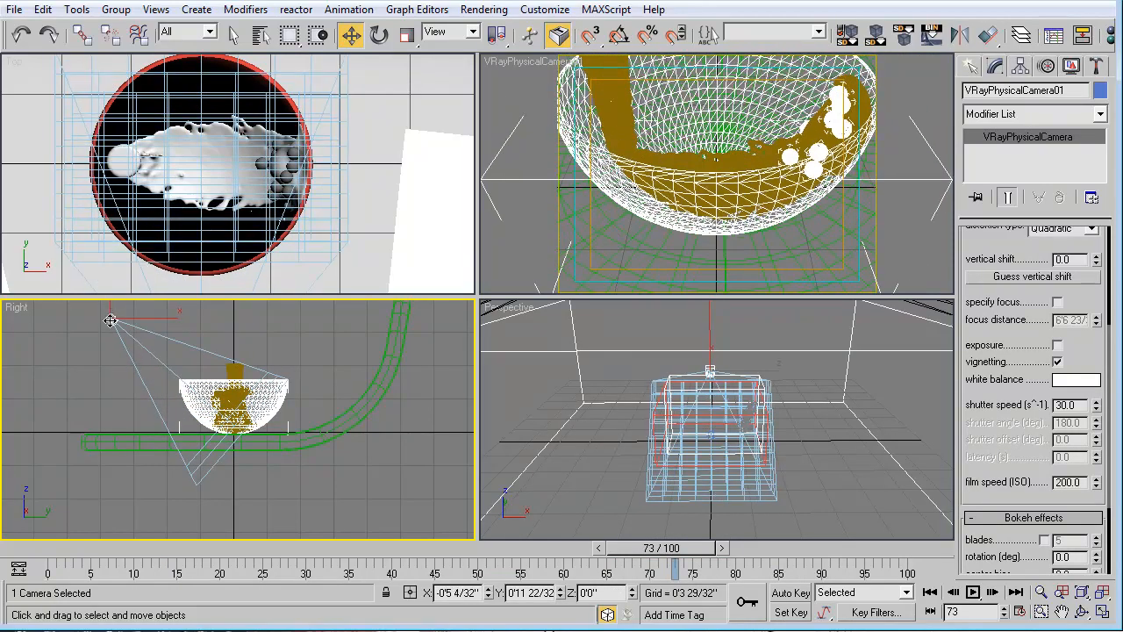
{"action": "left_click", "coordinate": [1082, 611]}
{"action": "left_click_drag", "start_coordinate": [749, 150], "coordinate": [728, 180]}
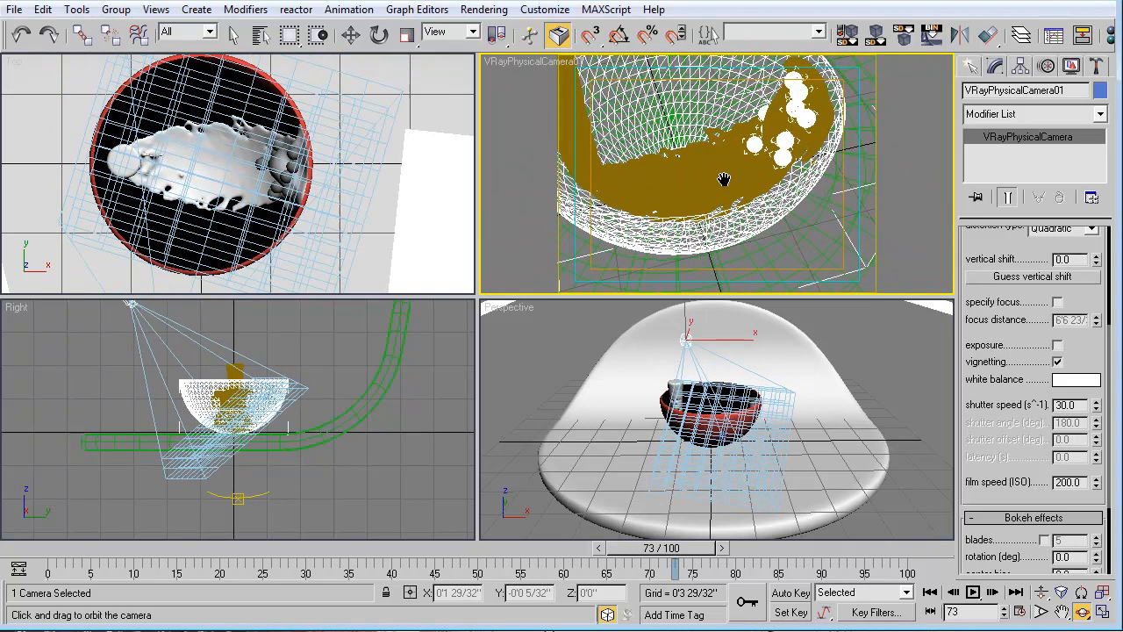
Step: Review the V-Ray renderer settings and collapse the Image sampler and Environment rollouts
{"action": "left_click", "coordinate": [484, 9]}
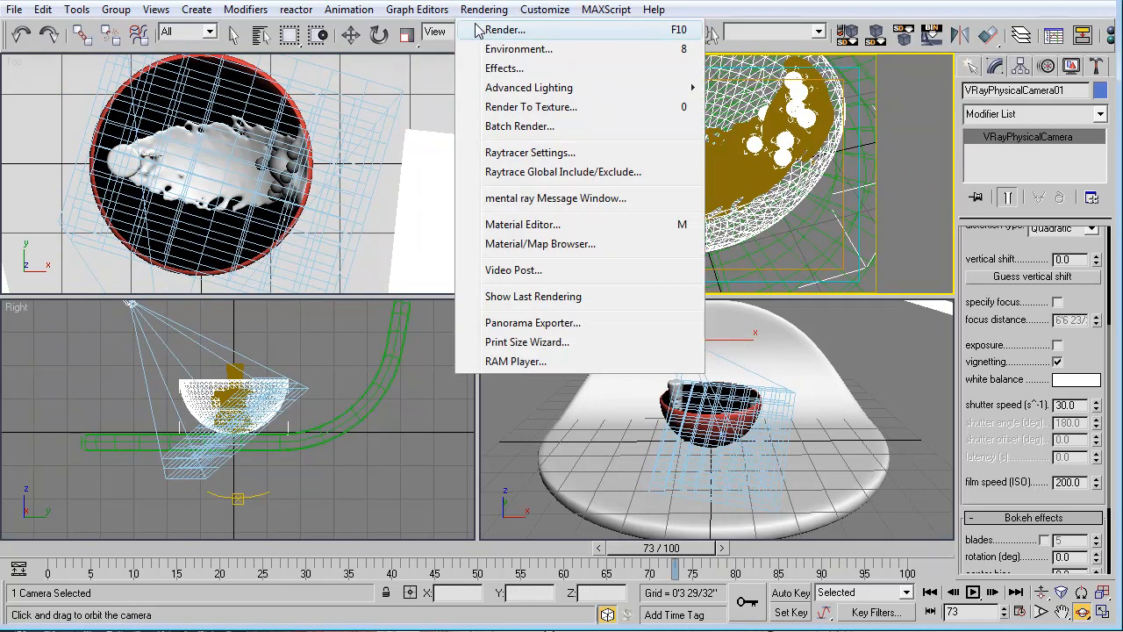
{"action": "left_click", "coordinate": [478, 31]}
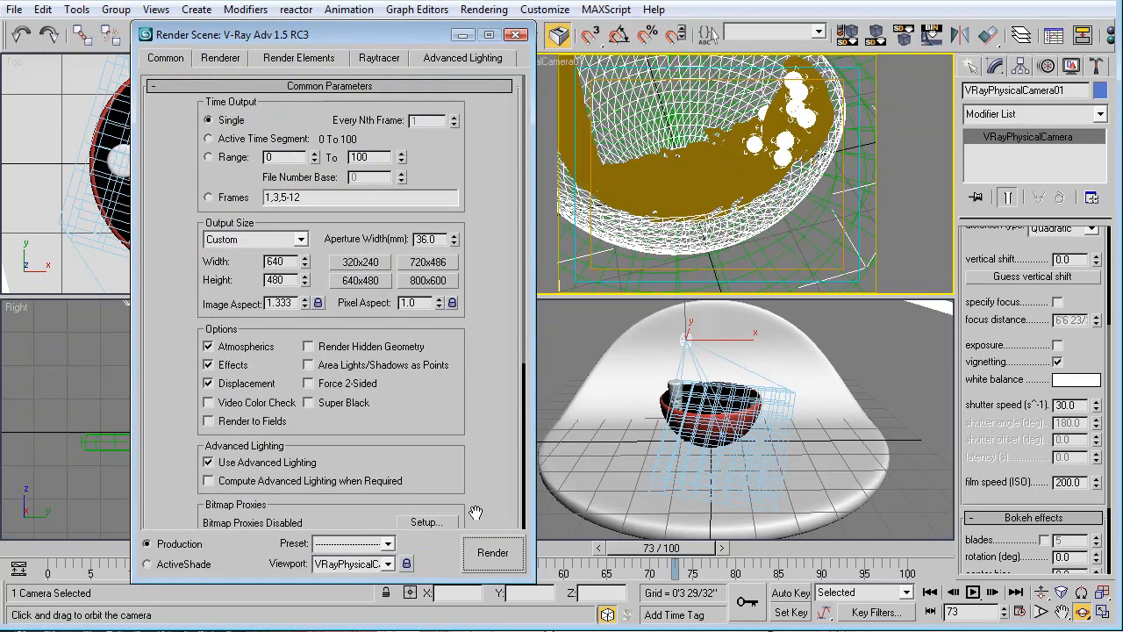
{"action": "scroll", "coordinate": [369, 281], "scroll_direction": "down", "scroll_amount": 5}
{"action": "left_click", "coordinate": [233, 63]}
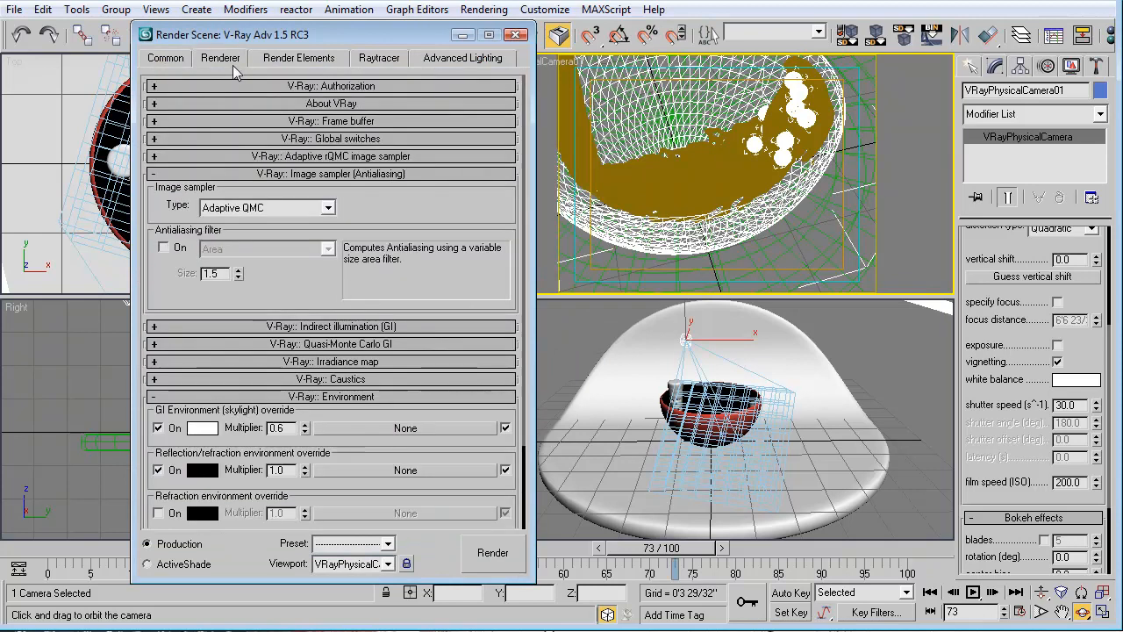
{"action": "left_click", "coordinate": [295, 174]}
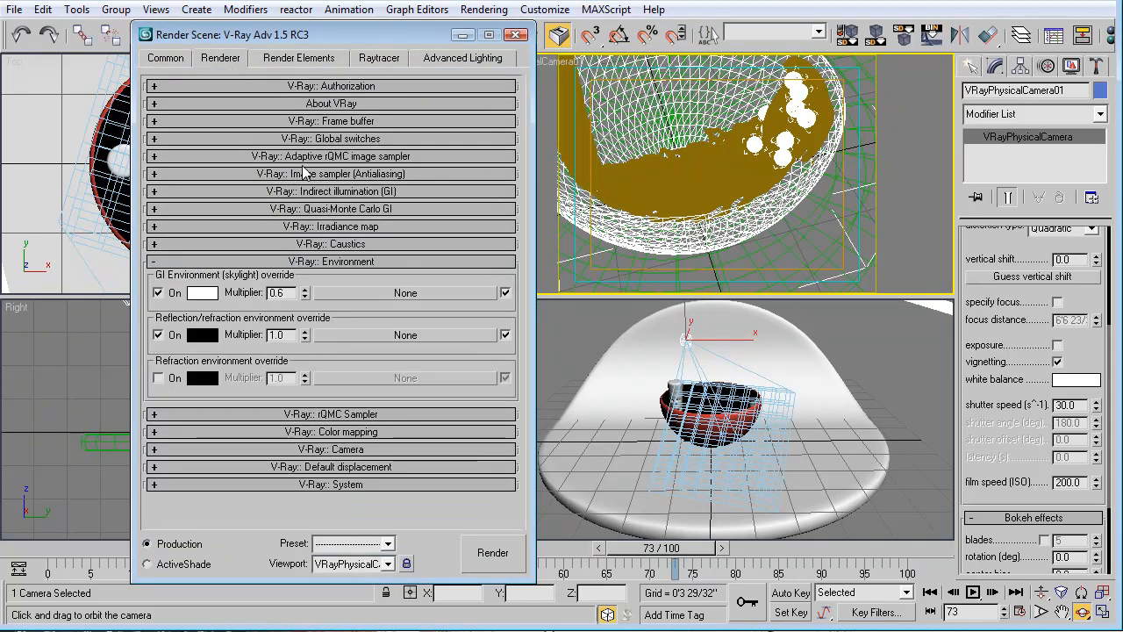
{"action": "left_click", "coordinate": [291, 261]}
{"action": "left_click", "coordinate": [268, 160]}
{"action": "left_click", "coordinate": [267, 161]}
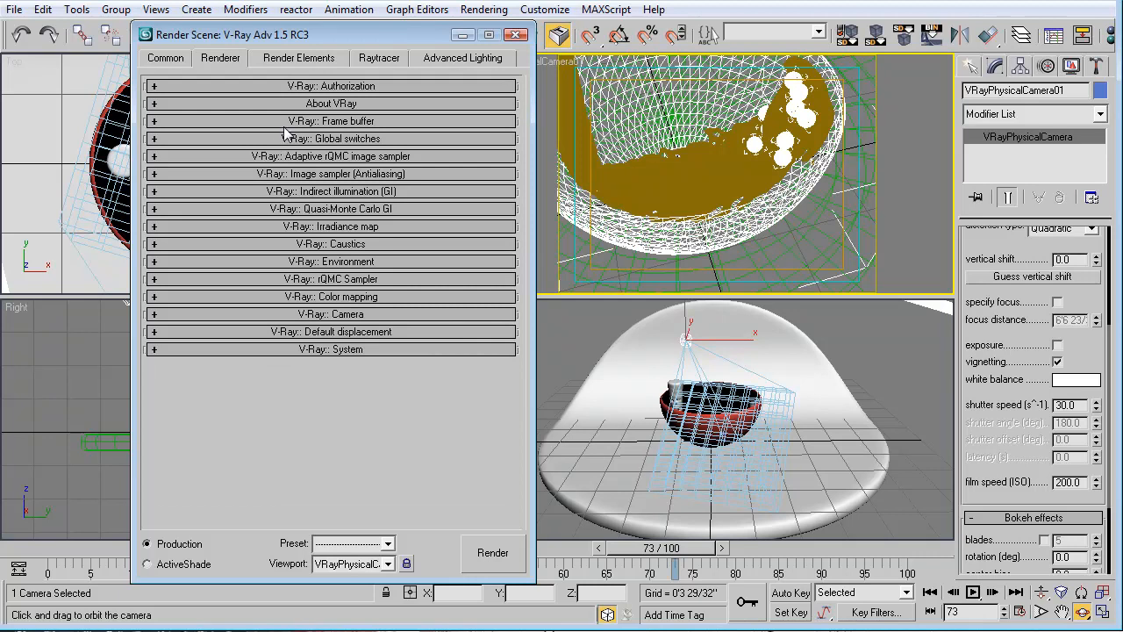
Step: Render frame 73 through VRayPhysicalCamera01, examine the image, and close the render window and render settings
{"action": "left_click", "coordinate": [160, 62]}
{"action": "scroll", "coordinate": [509, 349], "scroll_direction": "down", "scroll_amount": 3}
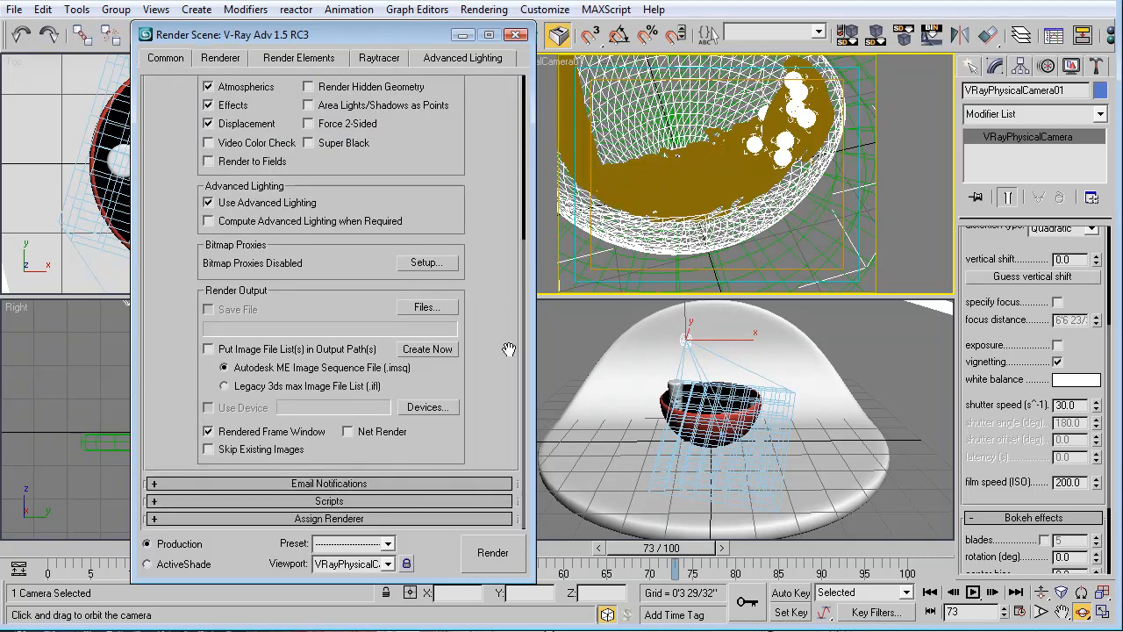
{"action": "scroll", "coordinate": [509, 349], "scroll_direction": "up", "scroll_amount": 8}
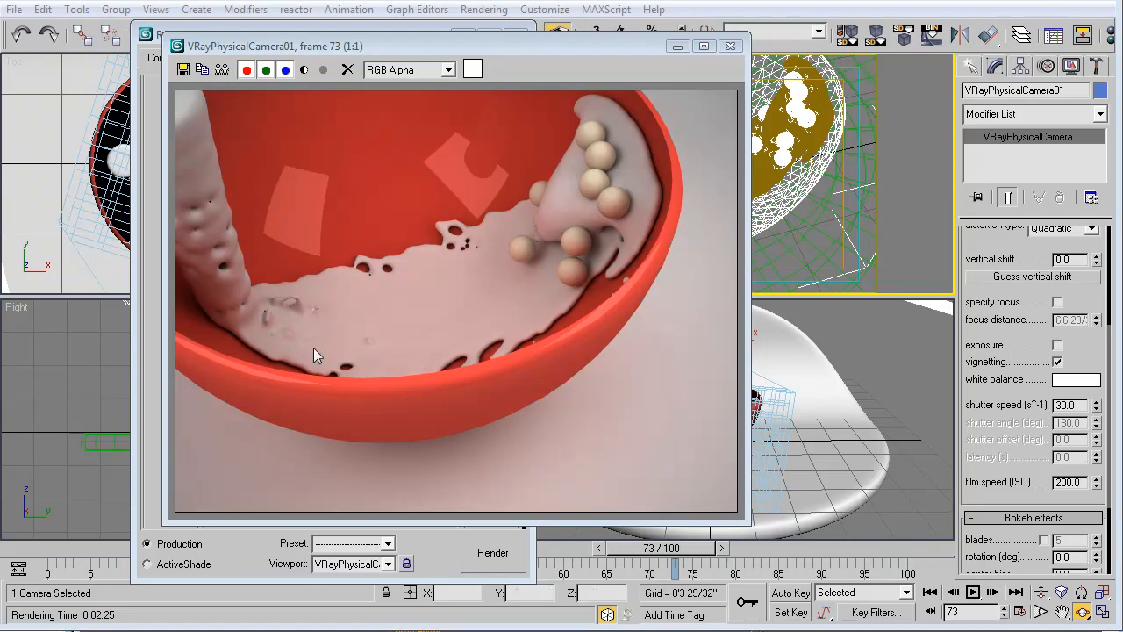
{"action": "left_click", "coordinate": [732, 46]}
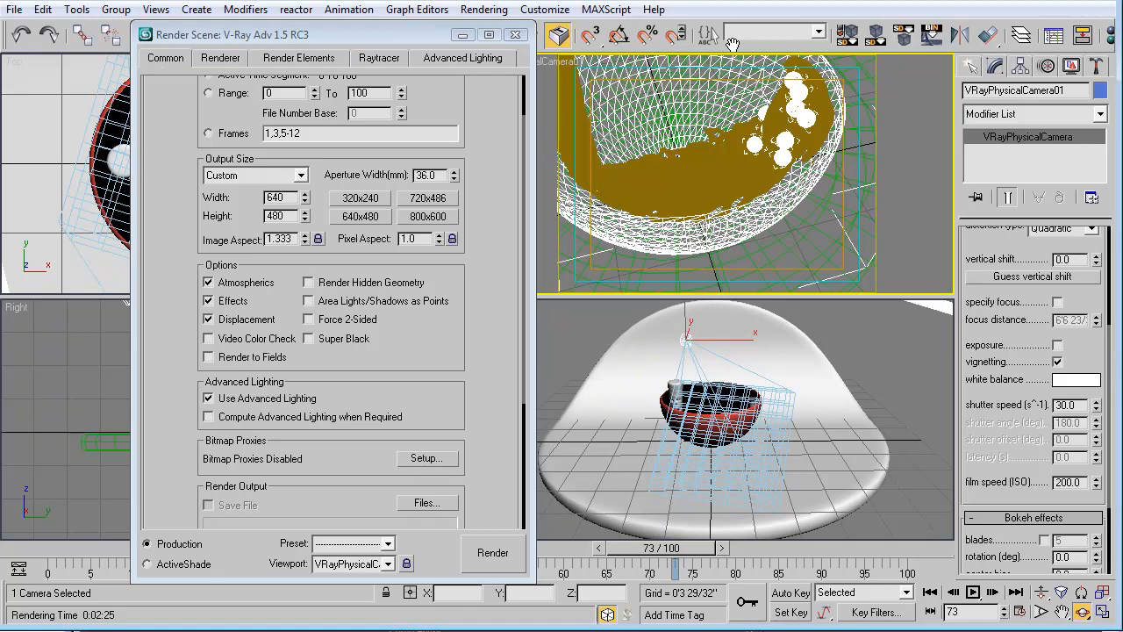
{"action": "left_click", "coordinate": [515, 34]}
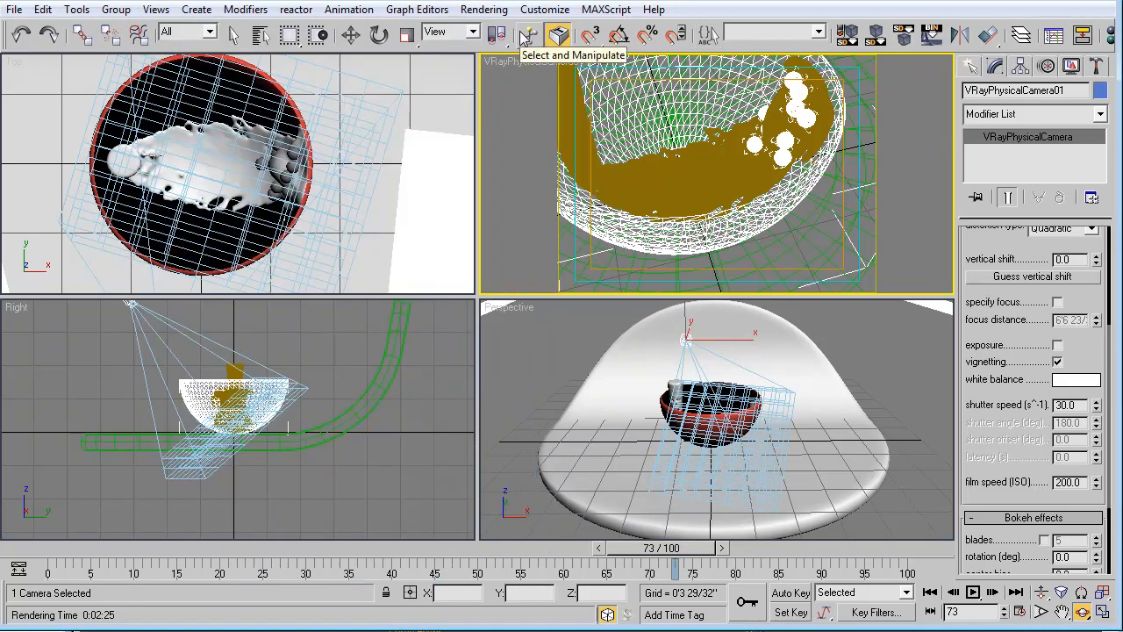